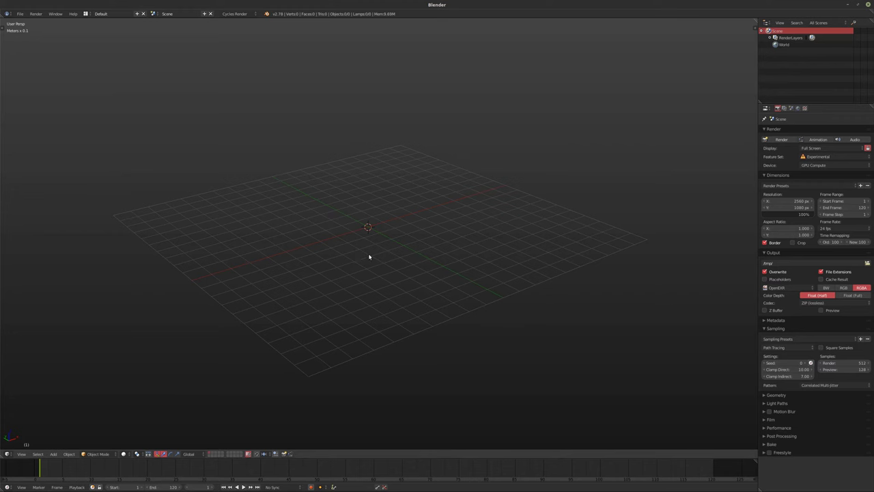
# - Add a plane and scale it up tenfold in Edit Mode
pyautogui.hotkey('shift', 'a')
pyautogui.moveTo(352, 243)
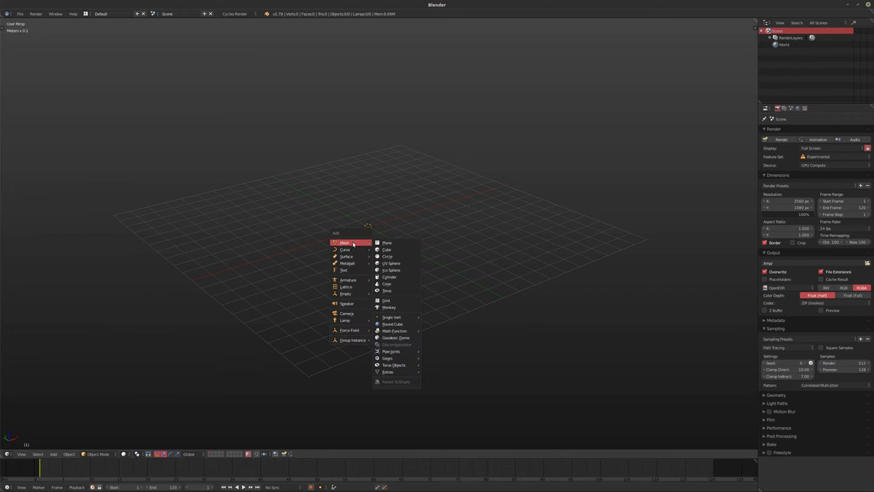
pyautogui.click(386, 243)
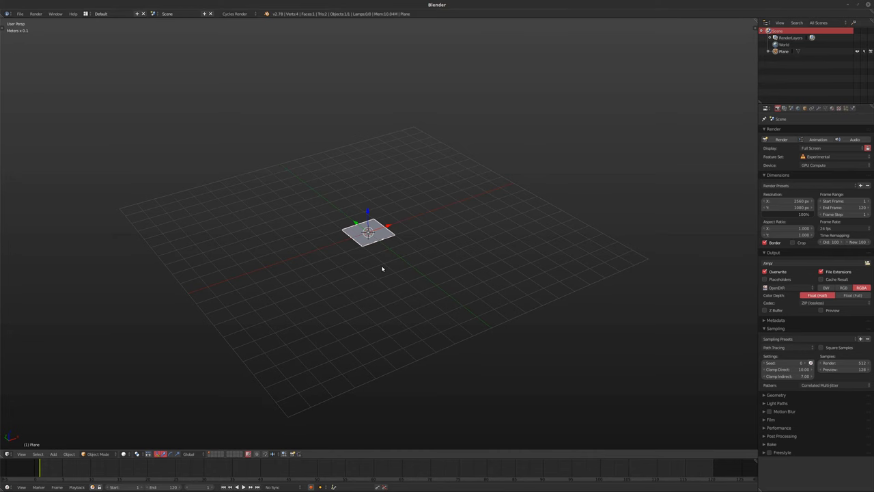
pyautogui.scroll(2, 385, 237)
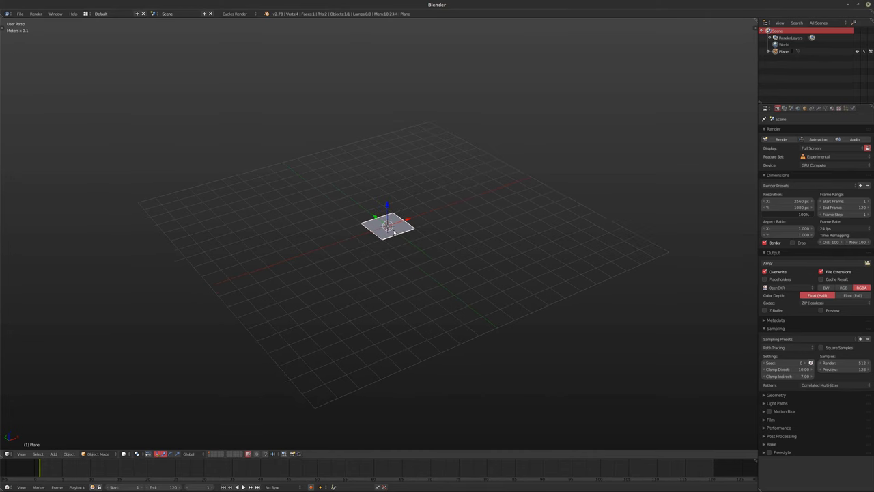
pyautogui.press('Tab')
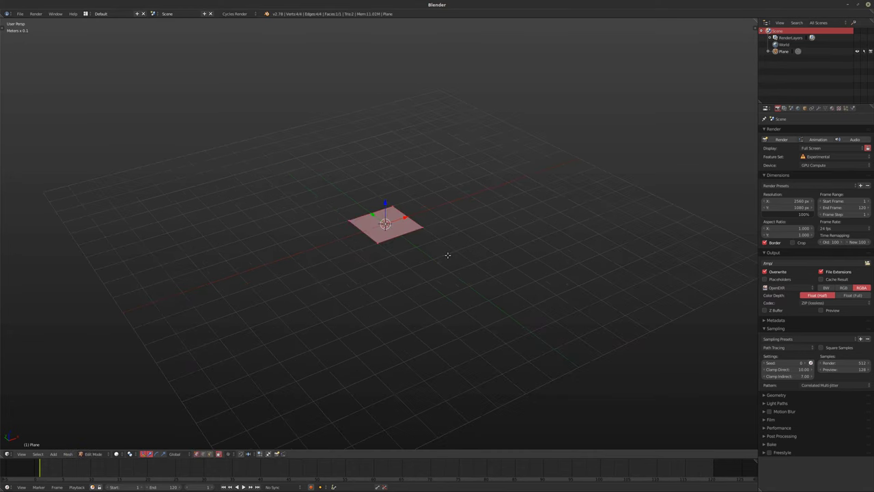
pyautogui.write('s10')
pyautogui.press('Return')
pyautogui.press('Tab')
pyautogui.press('Tab')
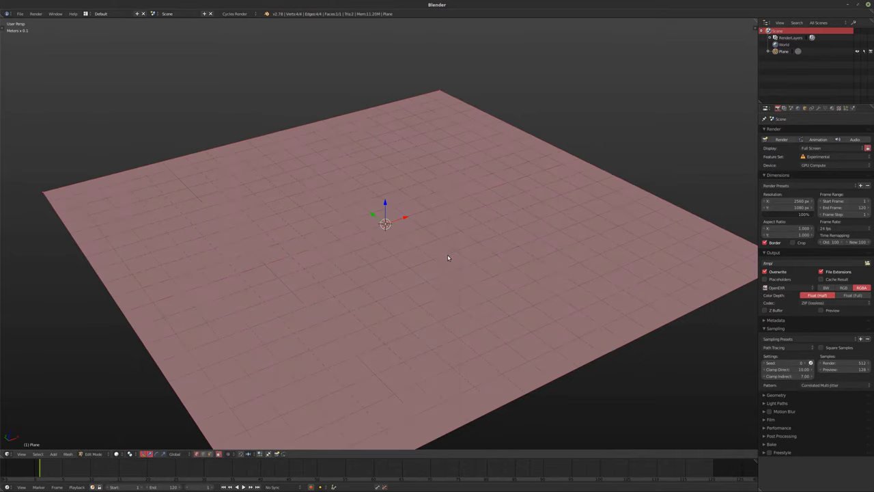
# - Subdivide the plane with 99 cuts and return to Object Mode
pyautogui.press('w')
pyautogui.click(427, 265)
pyautogui.press('t')
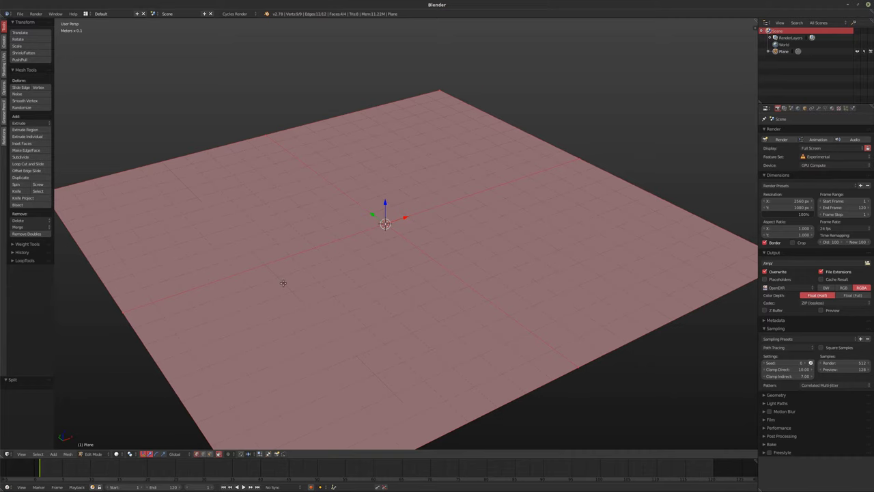
pyautogui.keyDown('shift'); pyautogui.moveTo(283, 283); pyautogui.dragTo(305, 255, button='middle'); pyautogui.keyUp('shift')
pyautogui.hotkey('ctrl', 'z')
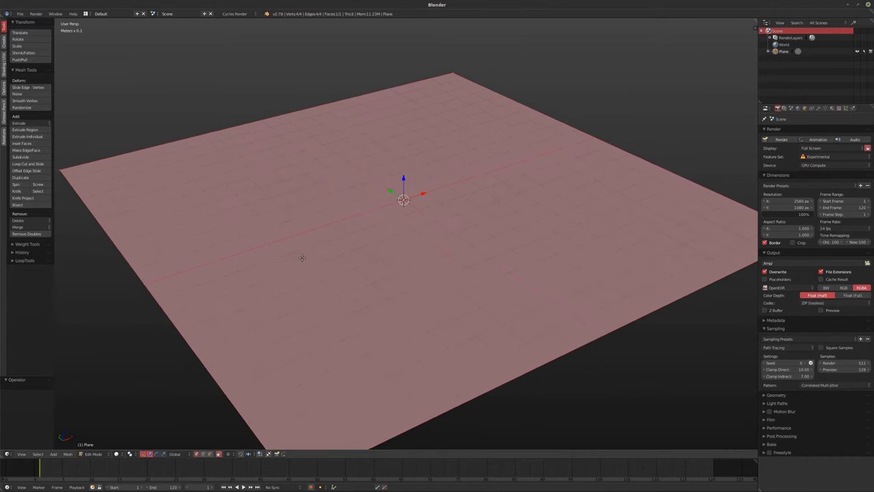
pyautogui.press('w')
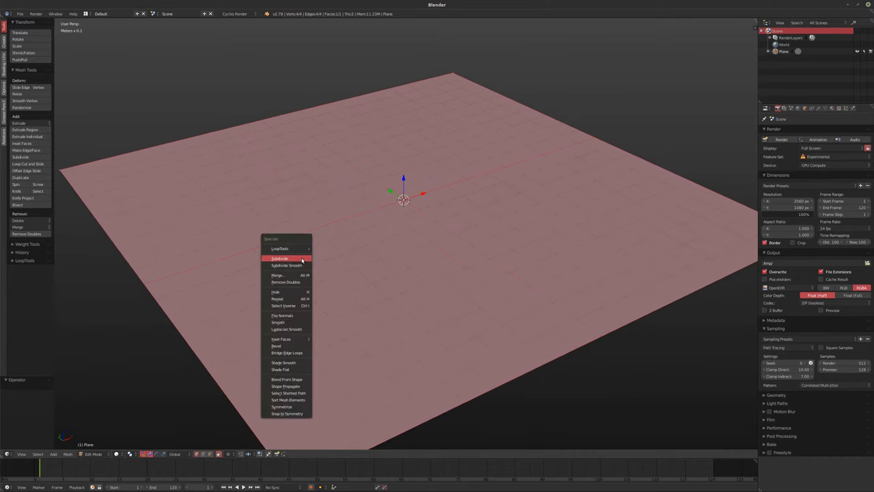
pyautogui.click(302, 260)
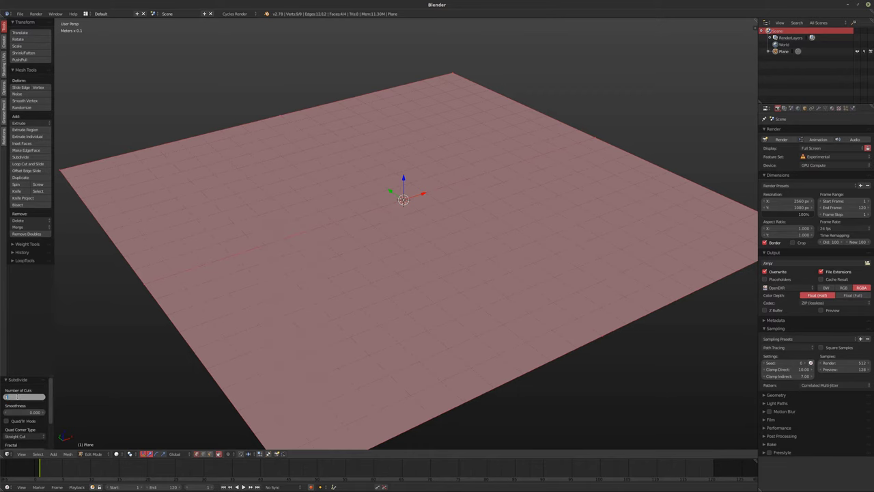
pyautogui.press('Return')
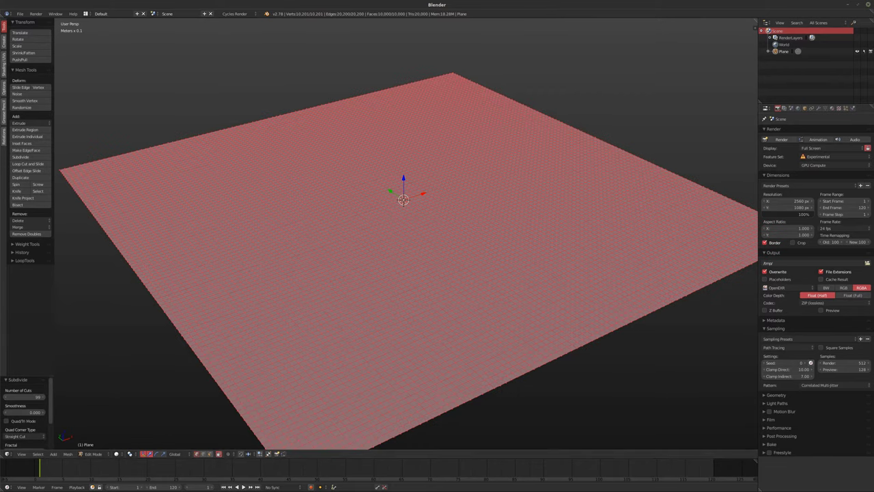
pyautogui.keyDown('shift'); pyautogui.moveTo(420, 277); pyautogui.dragTo(400, 273, button='middle'); pyautogui.keyUp('shift')
pyautogui.scroll(-2, 400, 273)
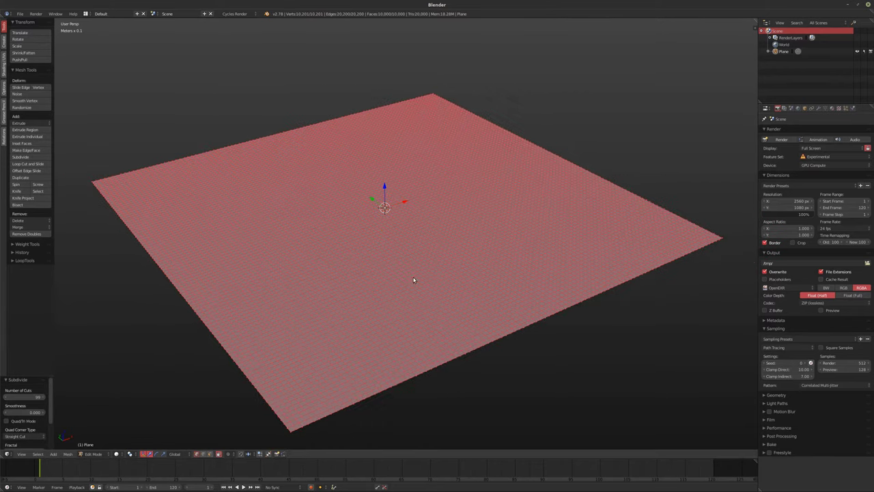
pyautogui.press('Tab')
pyautogui.moveTo(468, 264); pyautogui.dragTo(428, 283, button='middle')
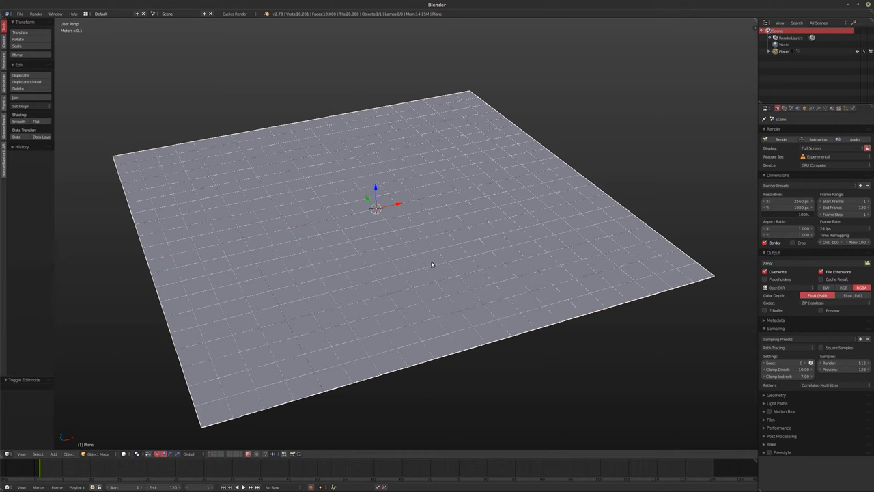
# - Add a Subdivision Surface modifier set to Simple with 2 levels
pyautogui.click(818, 107)
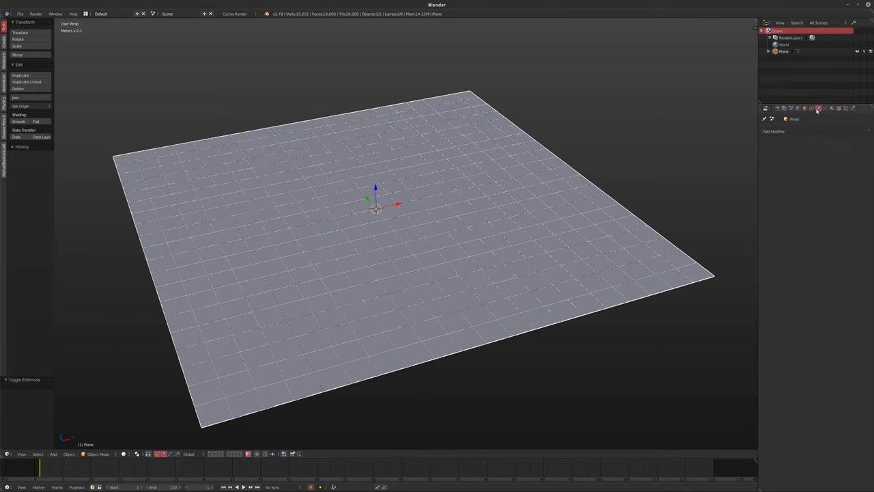
pyautogui.click(786, 132)
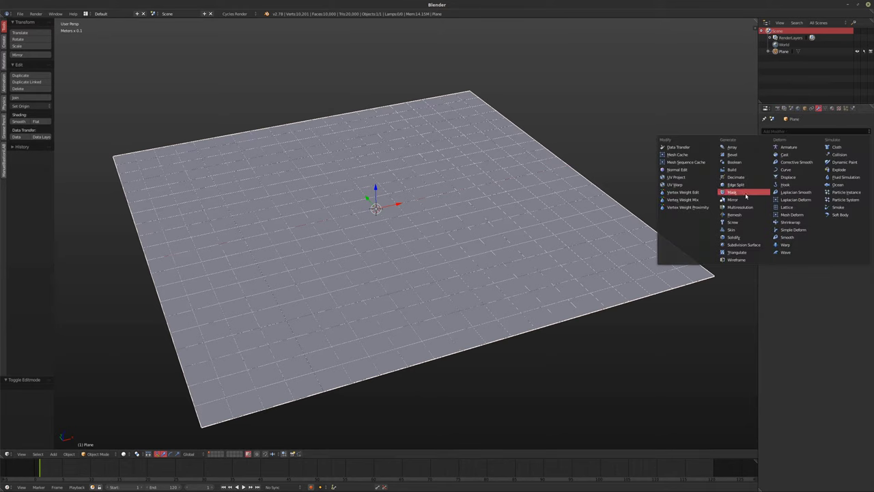
pyautogui.click(734, 243)
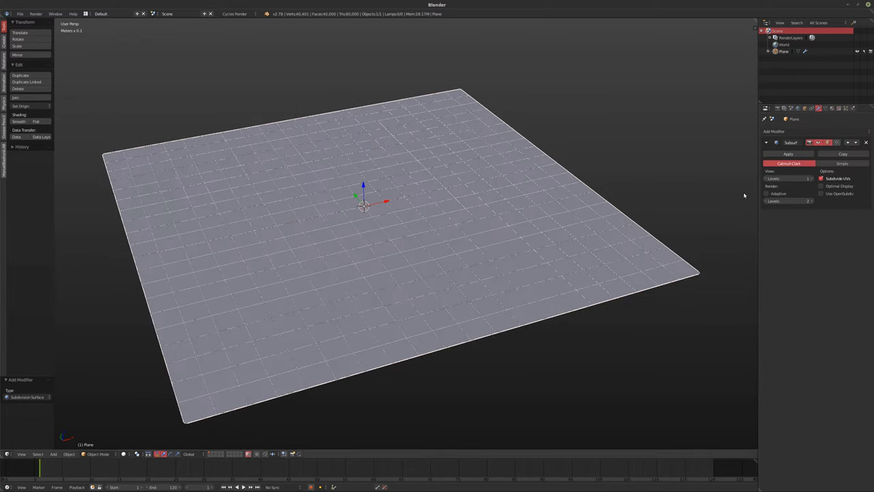
pyautogui.click(809, 179)
pyautogui.click(843, 163)
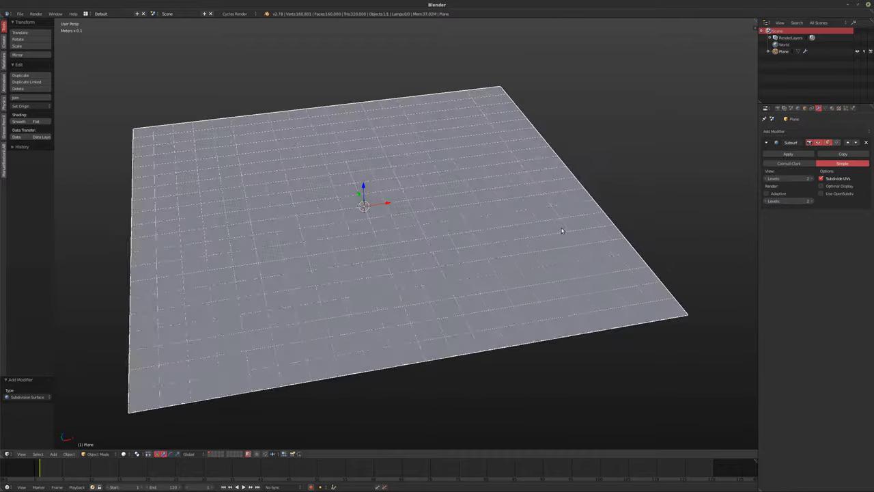
pyautogui.scroll(3, 416, 228)
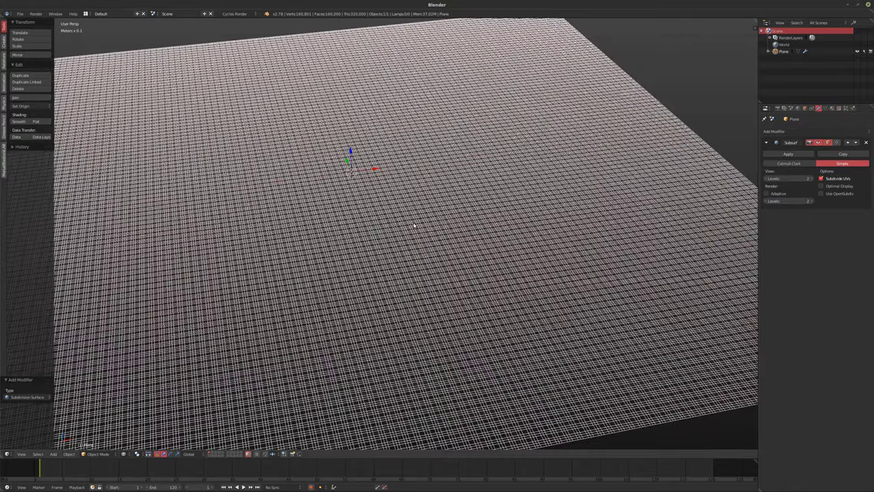
# - Turn on Draw All Edges for the plane and orbit to inspect the dense mesh
pyautogui.click(805, 108)
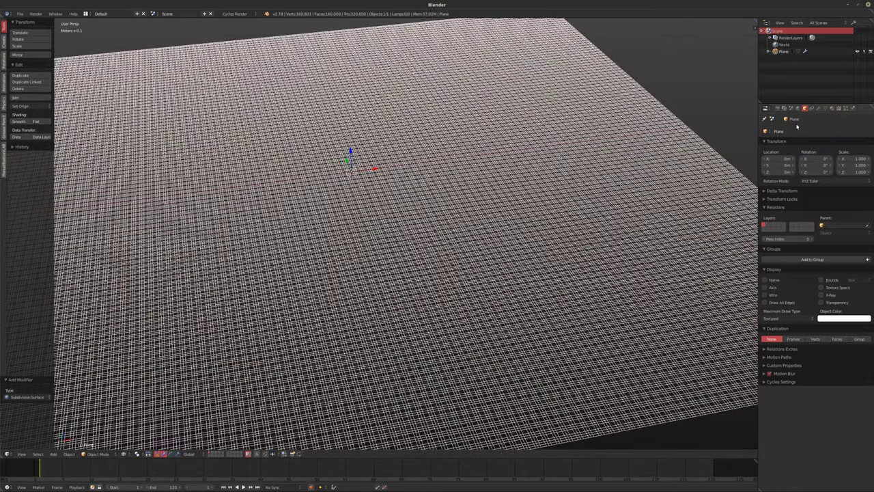
pyautogui.click(765, 302)
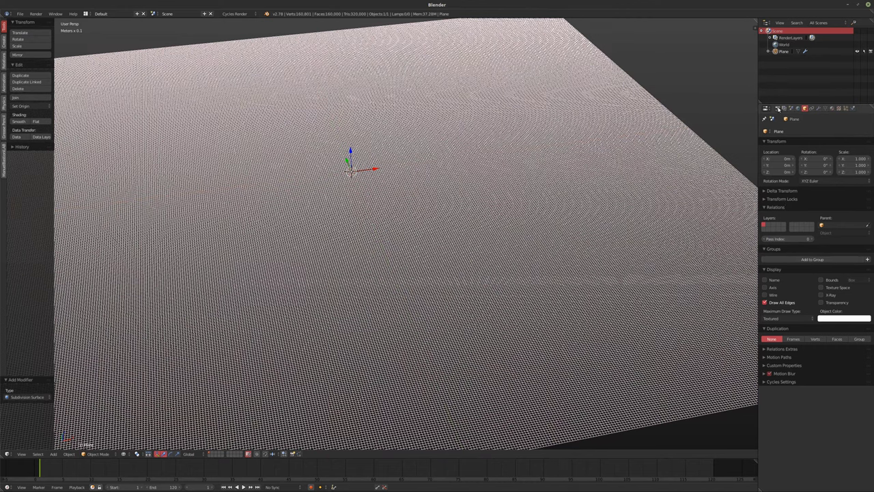
pyautogui.click(819, 108)
pyautogui.scroll(-4, 551, 201)
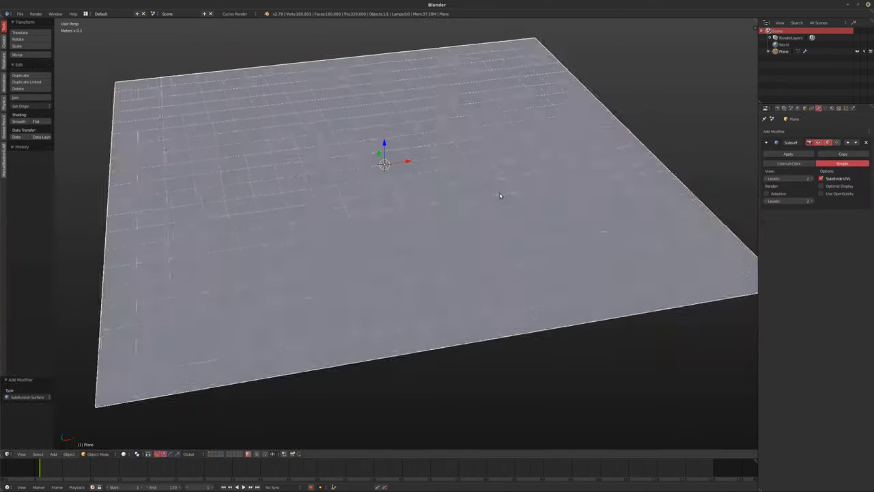
pyautogui.moveTo(503, 192); pyautogui.dragTo(519, 205, button='middle')
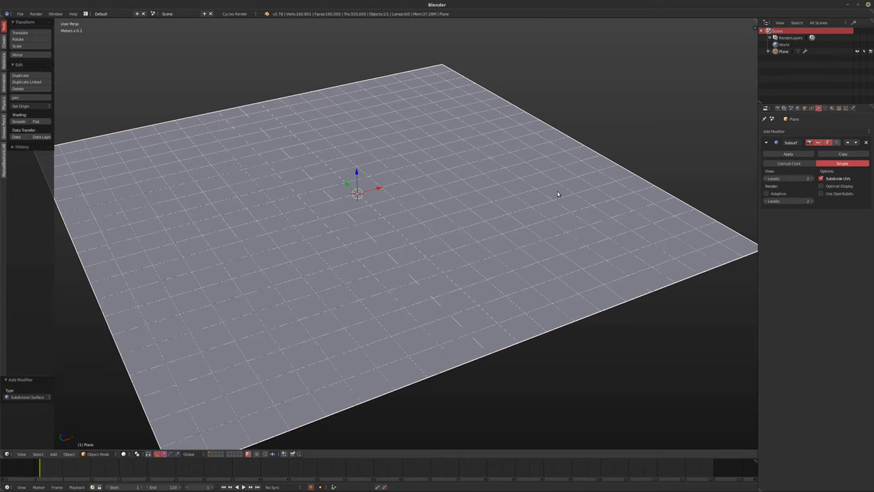
pyautogui.moveTo(487, 204); pyautogui.dragTo(476, 225, button='middle')
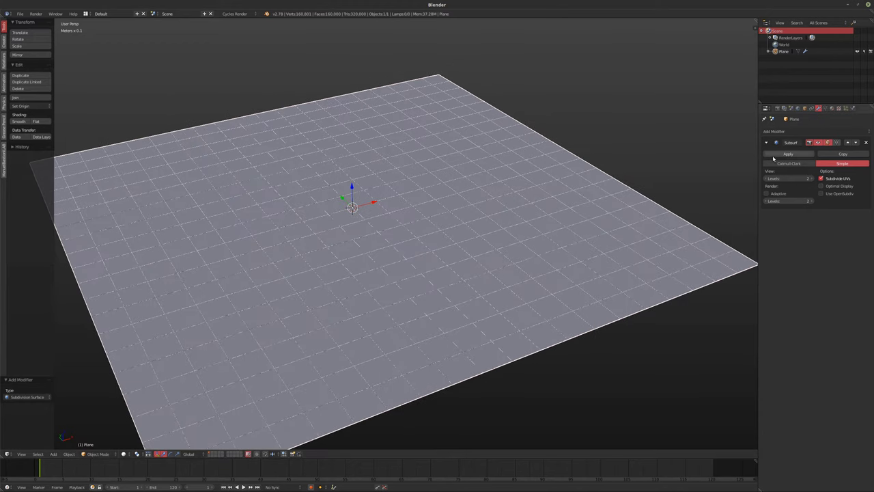
pyautogui.click(794, 131)
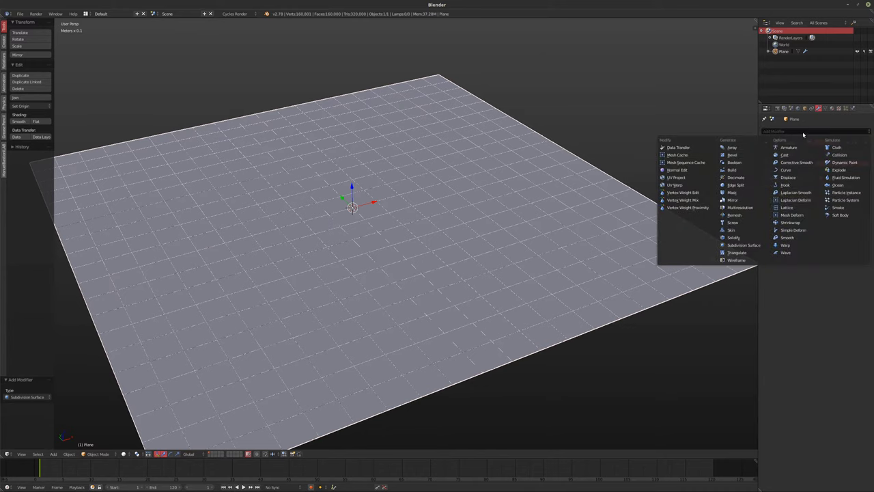
# - Add a Displace modifier with a new Clouds texture of size 1.25 and view the hills
pyautogui.click(792, 178)
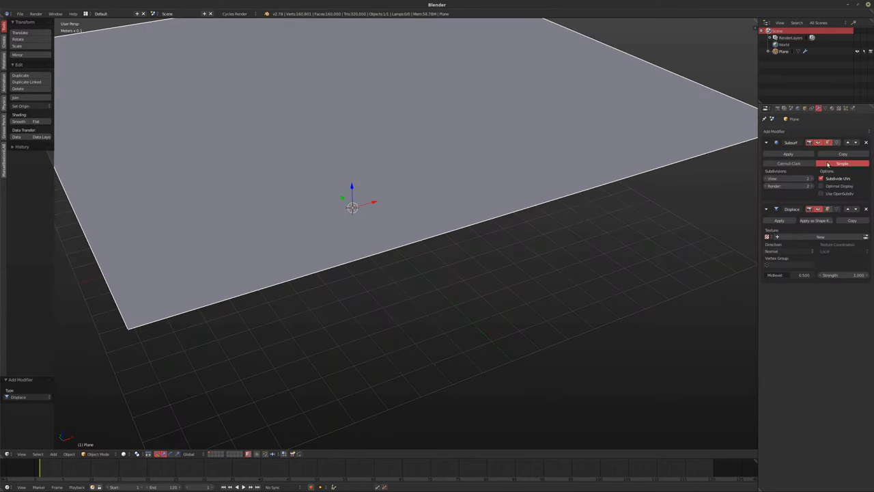
pyautogui.click(820, 236)
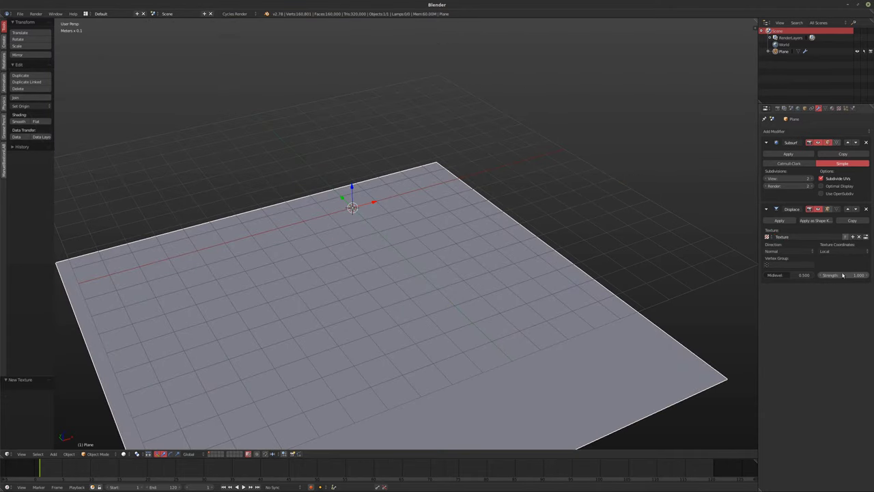
pyautogui.click(839, 108)
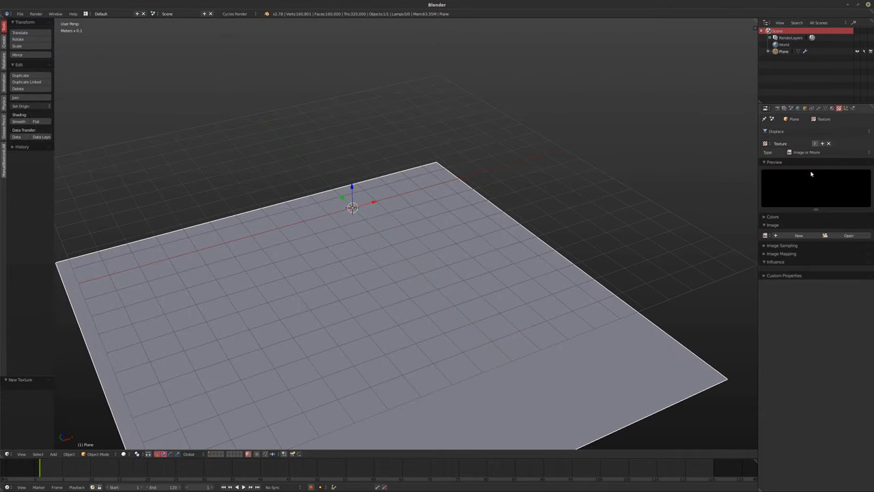
pyautogui.keyDown('ctrl'); pyautogui.scroll(2, 813, 155); pyautogui.keyUp('ctrl')
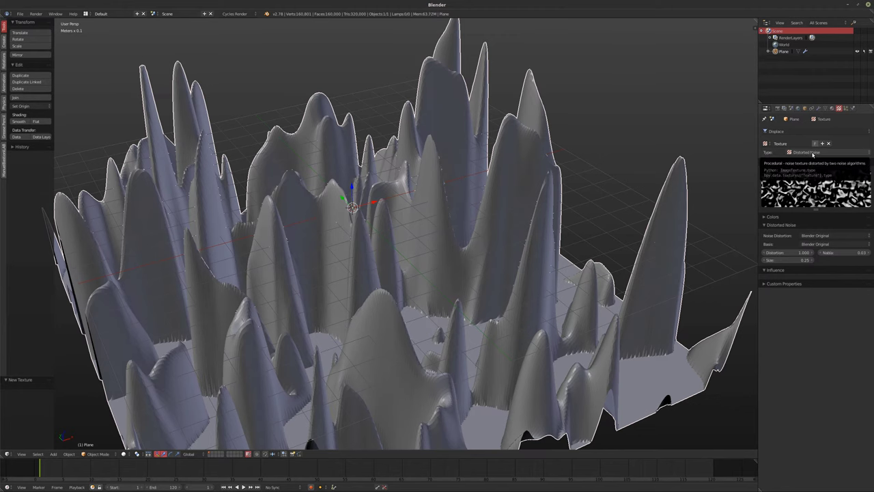
pyautogui.keyDown('ctrl'); pyautogui.scroll(1, 812, 155); pyautogui.keyUp('ctrl')
pyautogui.keyDown('ctrl'); pyautogui.scroll(1, 813, 155); pyautogui.keyUp('ctrl')
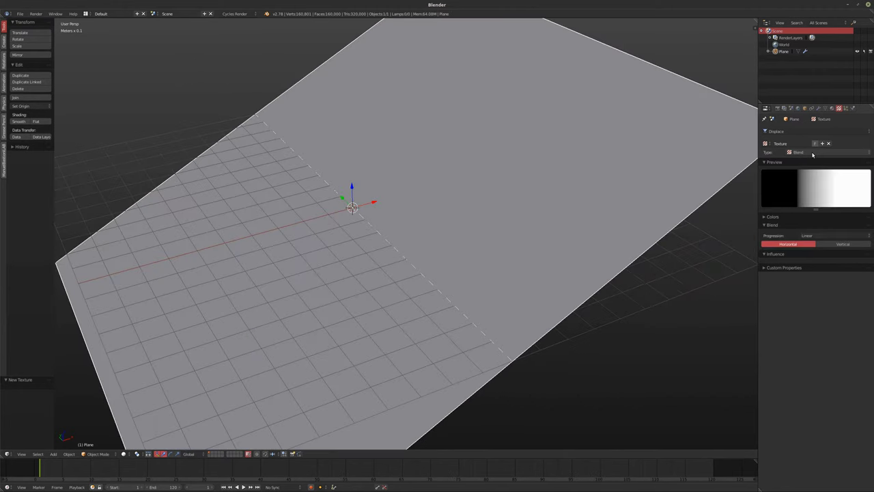
pyautogui.keyDown('ctrl'); pyautogui.scroll(-1, 813, 154); pyautogui.keyUp('ctrl')
pyautogui.moveTo(764, 271); pyautogui.dragTo(803, 271)
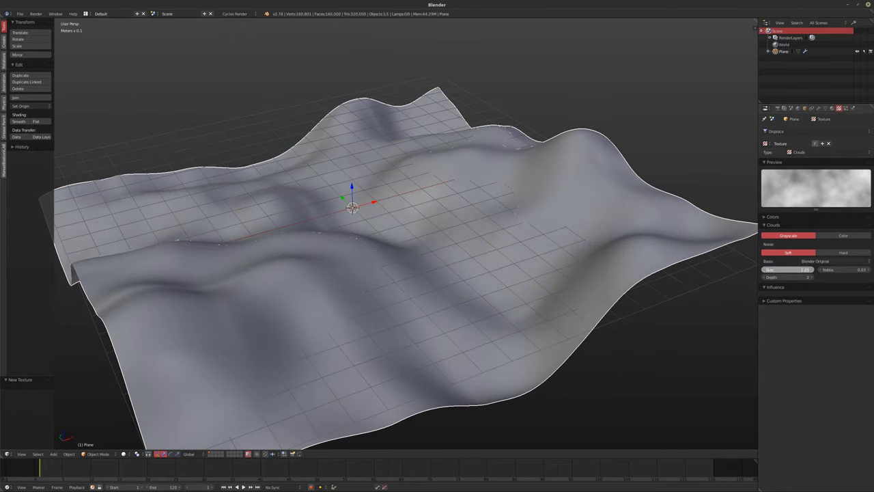
pyautogui.moveTo(495, 239); pyautogui.dragTo(523, 253, button='middle')
pyautogui.scroll(3, 440, 225)
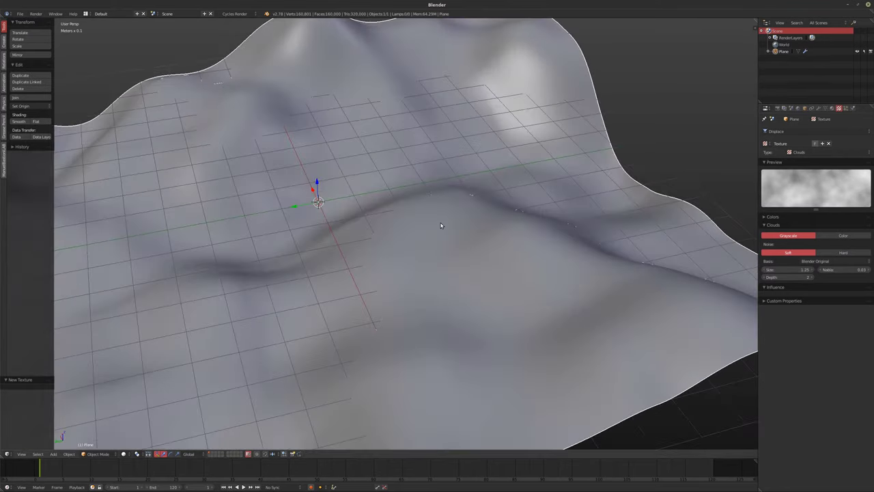
pyautogui.moveTo(440, 225); pyautogui.dragTo(425, 204, button='middle')
# - Set the Displace midlevel to 0 and the Subsurf viewport subdivisions to 0
pyautogui.click(820, 109)
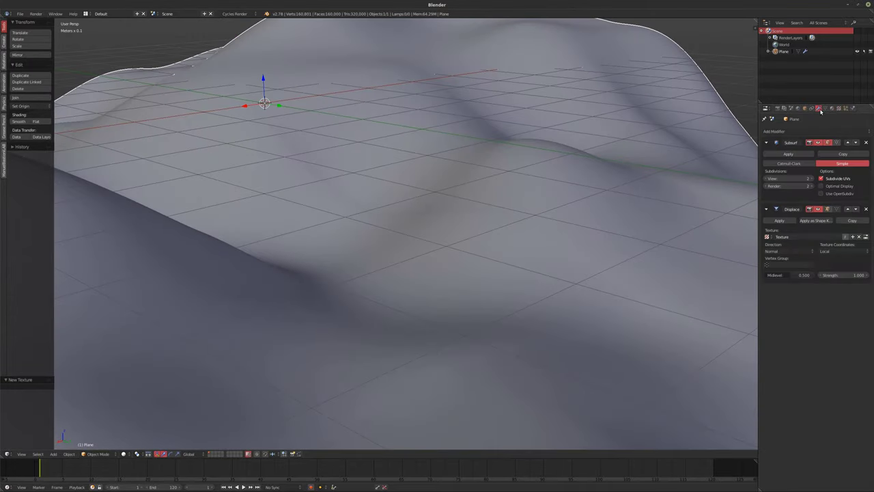
pyautogui.moveTo(803, 275); pyautogui.dragTo(779, 274)
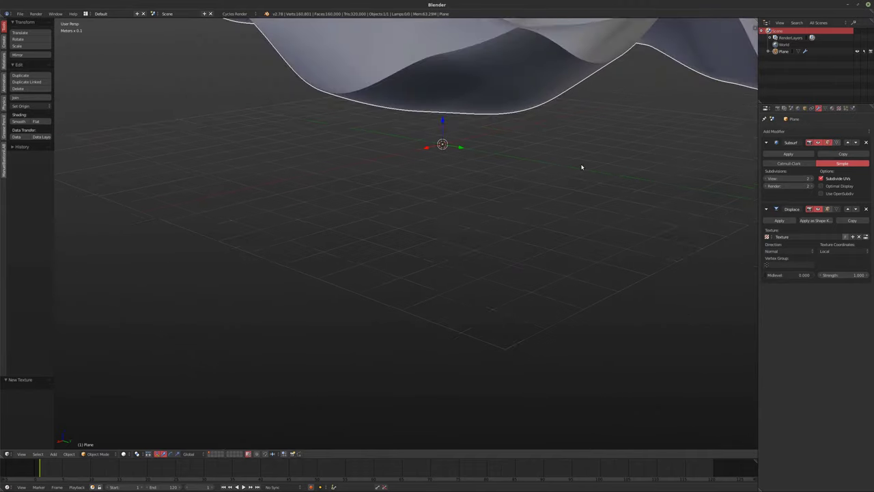
pyautogui.moveTo(582, 166); pyautogui.dragTo(496, 205, button='middle')
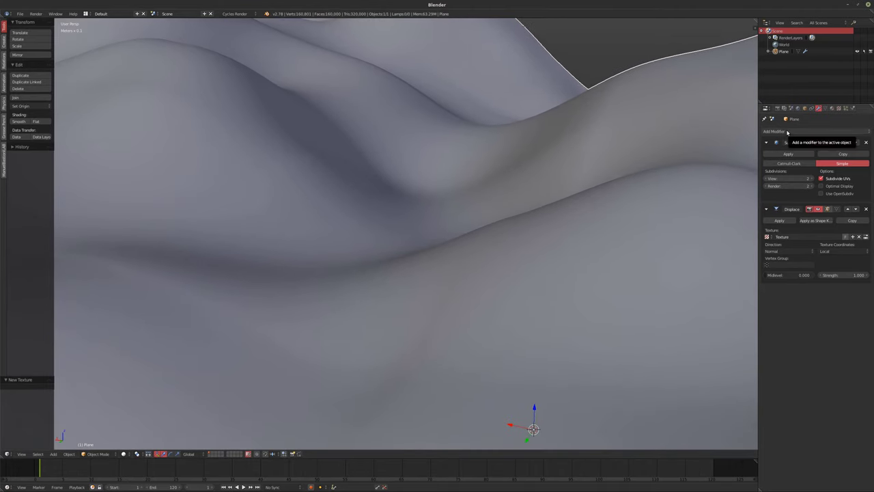
pyautogui.moveTo(793, 178); pyautogui.dragTo(765, 189)
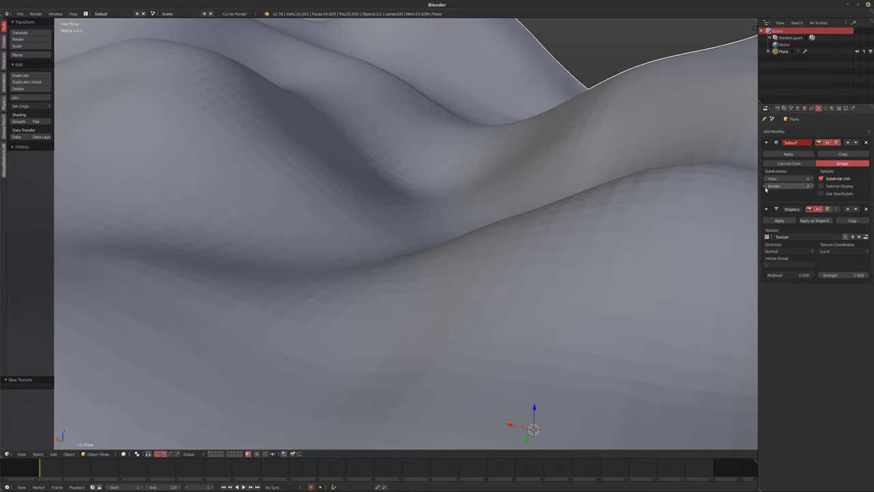
pyautogui.click(816, 129)
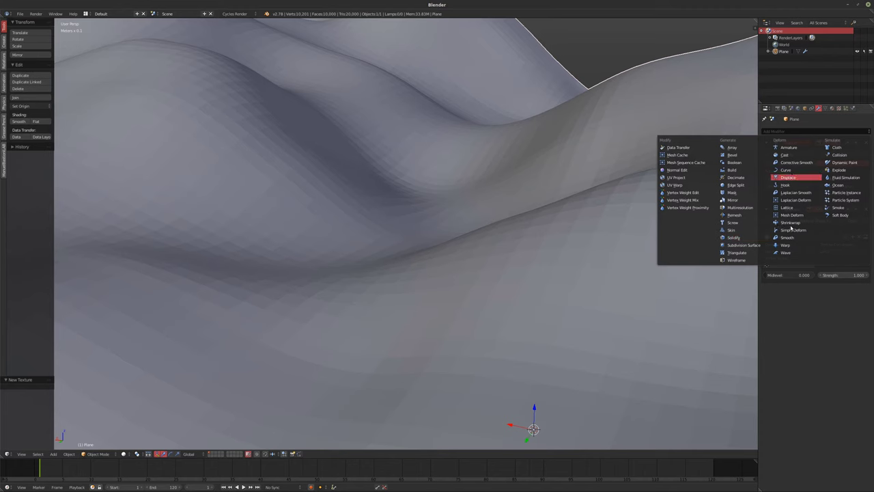
# - Add a Decimate modifier and set Subsurf view and render subdivisions to 1
pyautogui.click(736, 177)
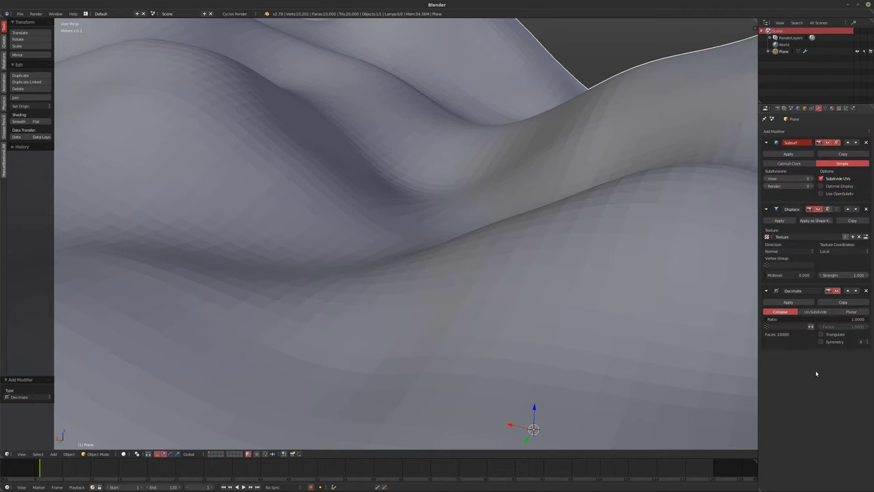
pyautogui.moveTo(847, 321); pyautogui.dragTo(770, 320)
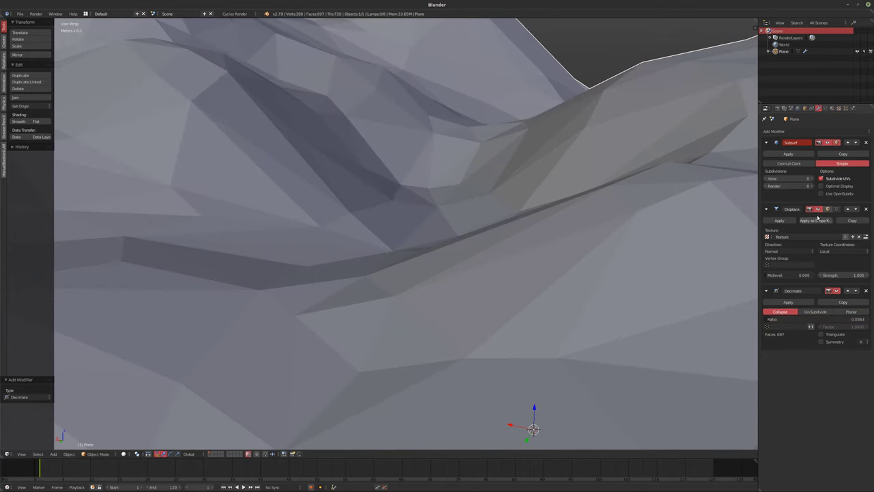
pyautogui.click(813, 179)
pyautogui.click(813, 186)
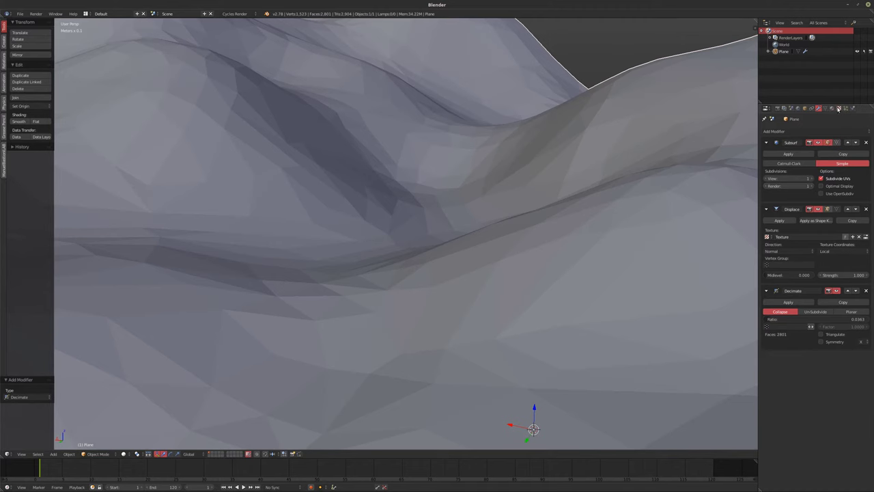
# - Set the Clouds texture noise depth to 3
pyautogui.click(839, 109)
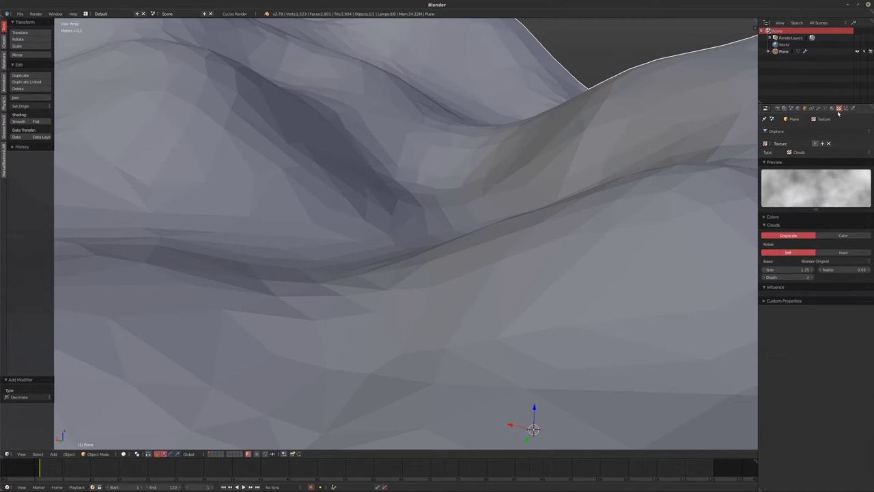
pyautogui.click(810, 278)
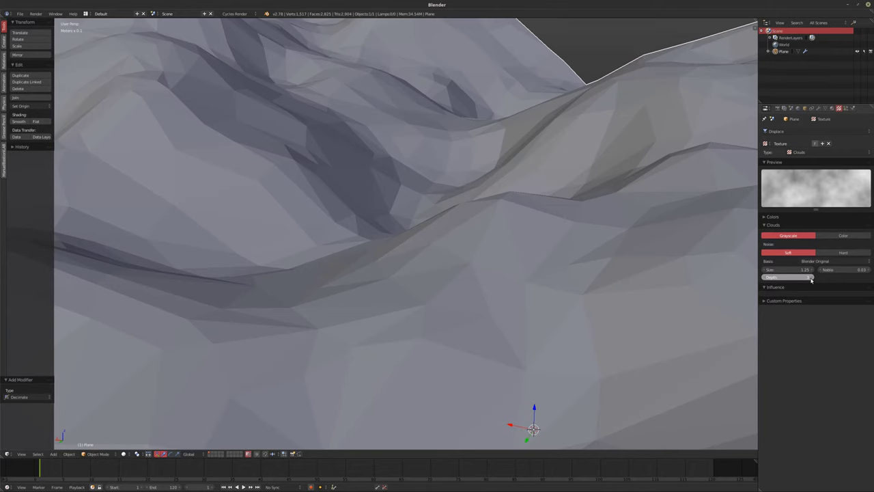
pyautogui.click(811, 278)
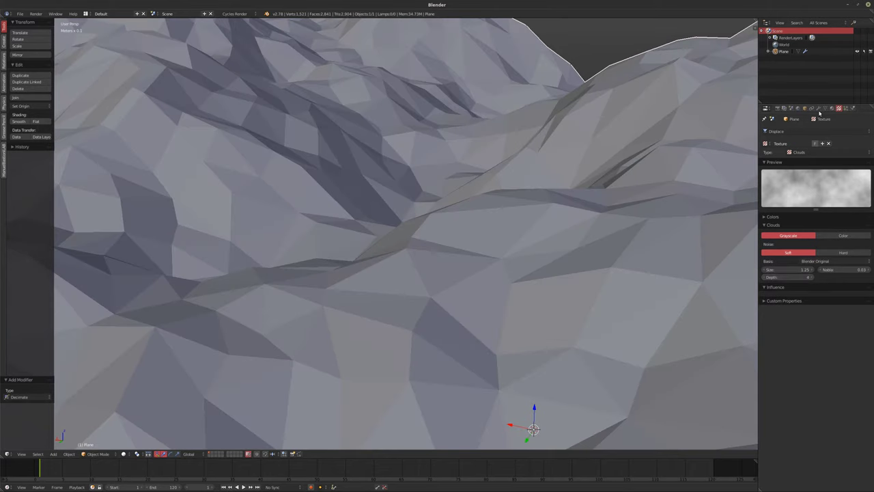
pyautogui.click(819, 109)
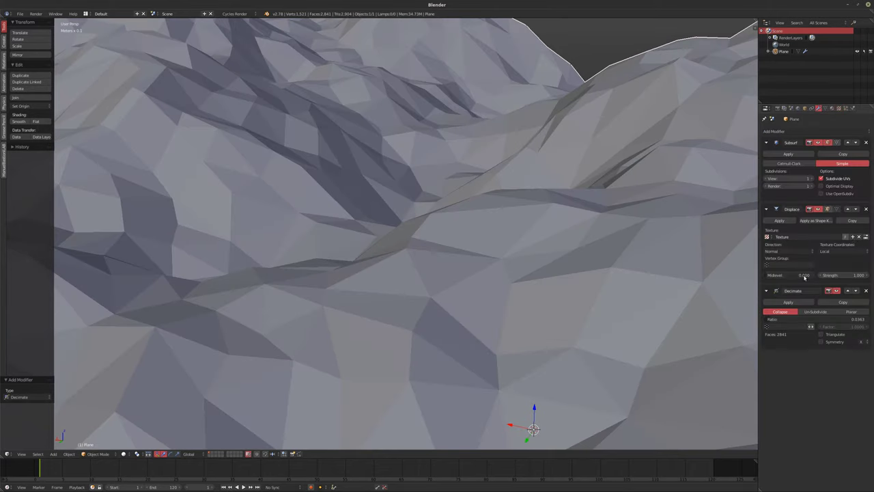
pyautogui.click(839, 108)
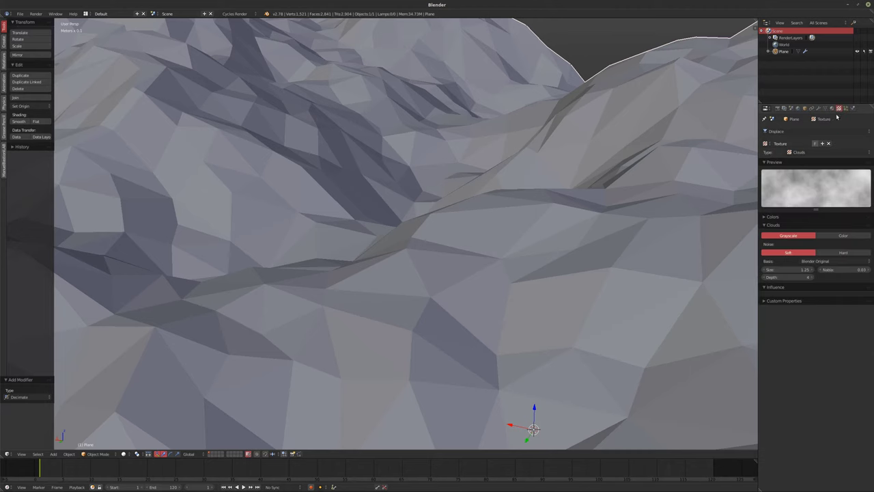
pyautogui.click(764, 279)
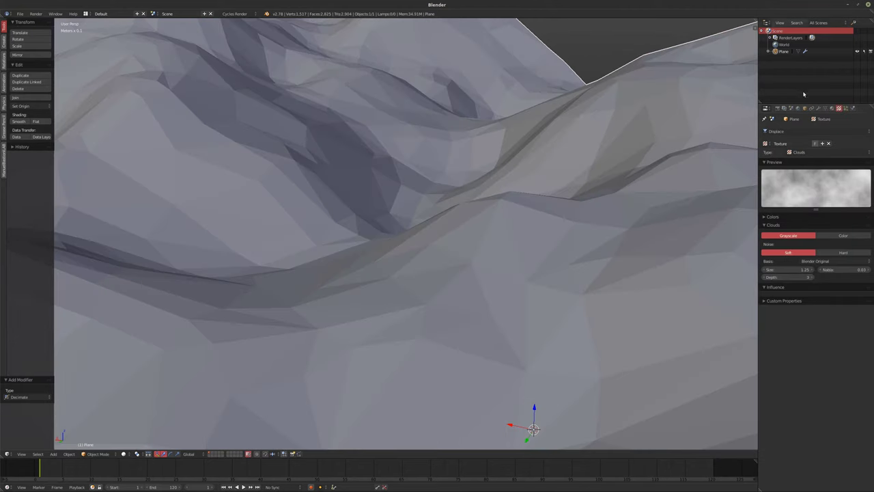
pyautogui.click(820, 109)
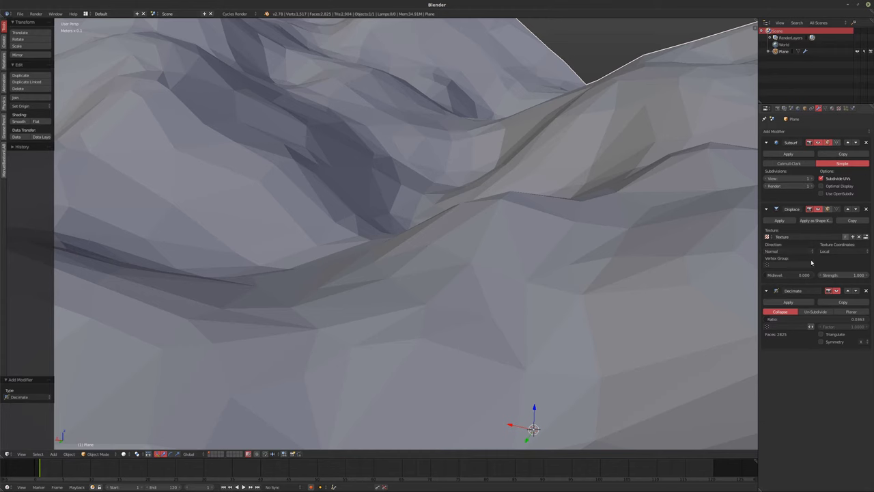
# - Set the Decimate ratio to 0.0100 for a low-poly look
pyautogui.click(832, 318)
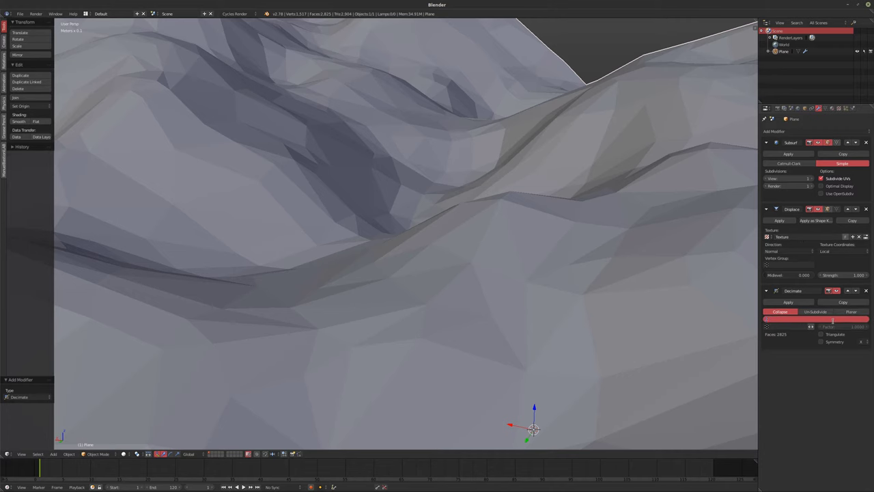
pyautogui.write('.025')
pyautogui.press('Return')
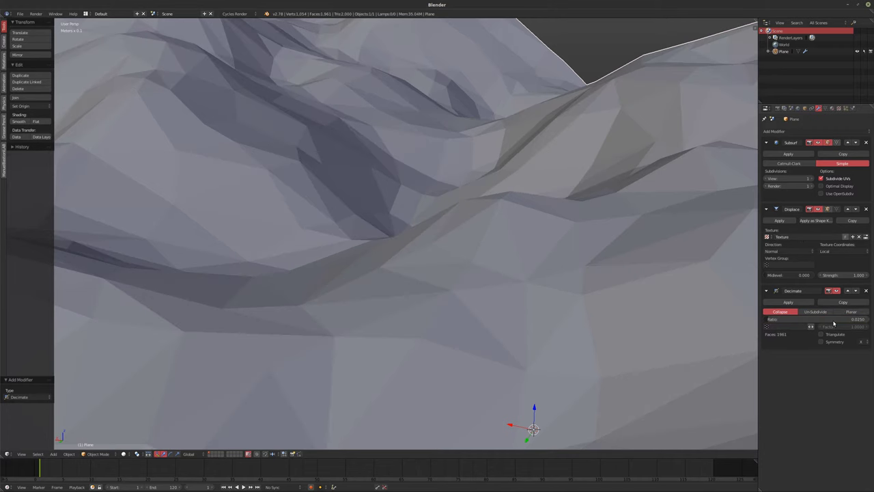
pyautogui.click(833, 319)
pyautogui.write('0.01')
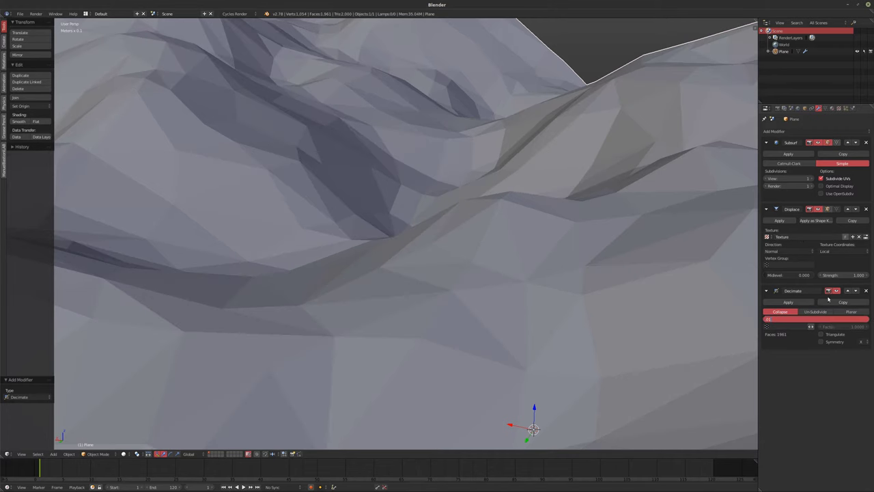
pyautogui.press('Return')
pyautogui.click(816, 131)
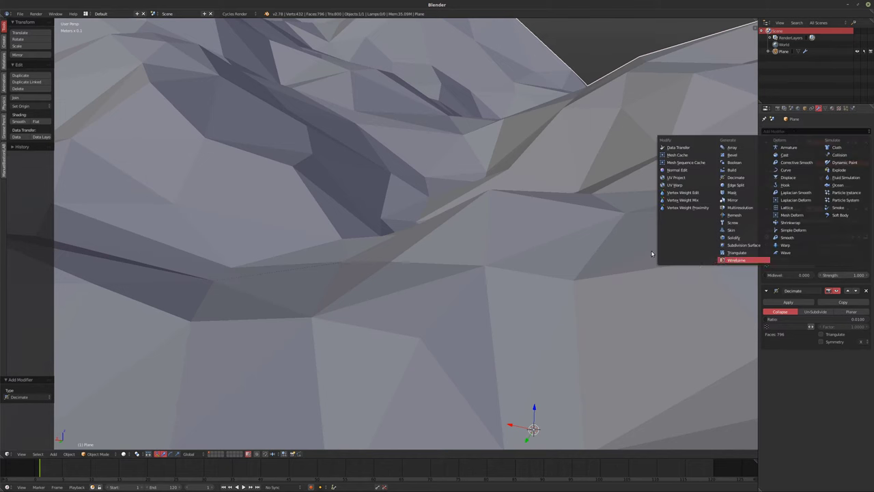
# - Add a 0.0200-thick Wireframe modifier with Replace Original turned off
pyautogui.press('Return')
pyautogui.moveTo(522, 248); pyautogui.dragTo(481, 254, button='middle')
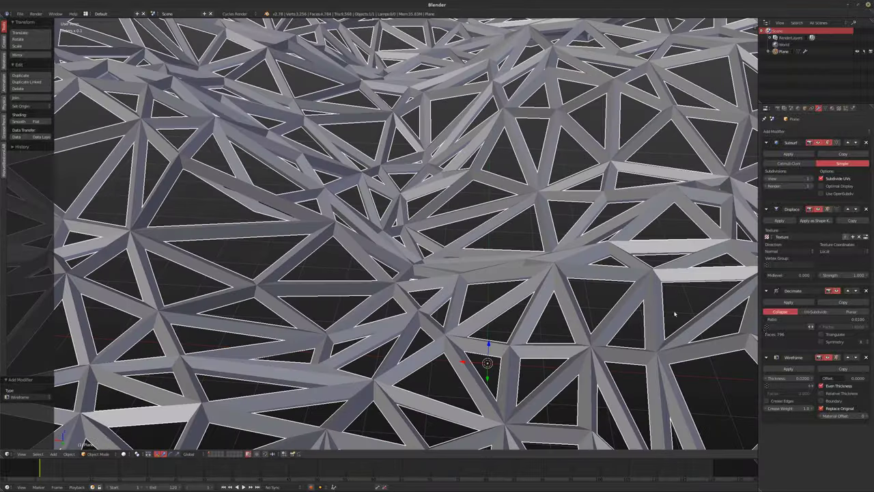
pyautogui.click(821, 393)
pyautogui.click(821, 394)
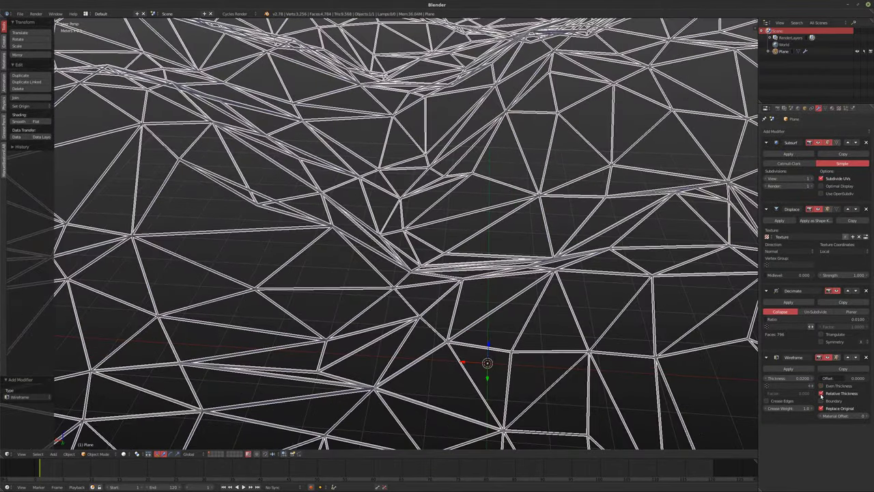
pyautogui.click(828, 394)
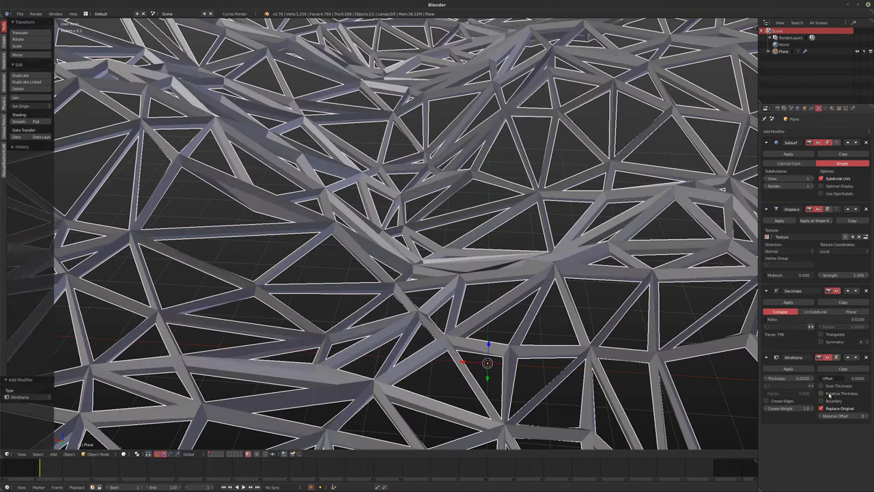
pyautogui.click(821, 408)
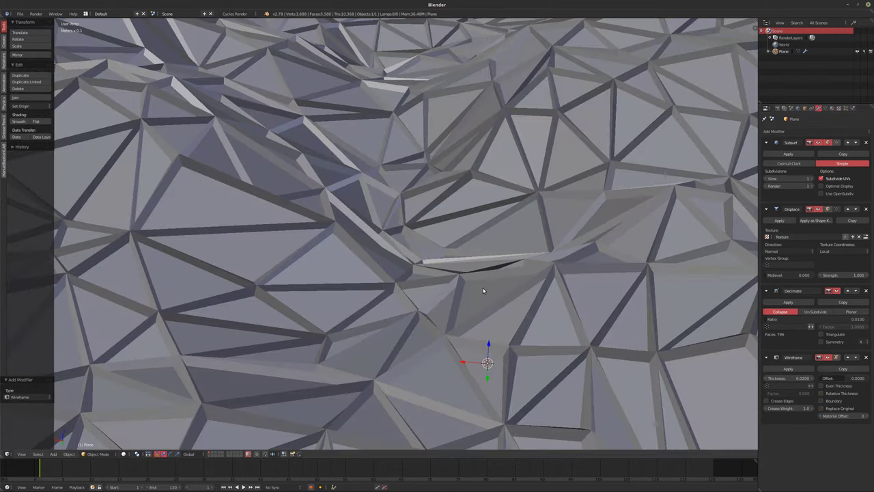
pyautogui.moveTo(519, 341); pyautogui.dragTo(408, 307, button='middle')
pyautogui.click(799, 131)
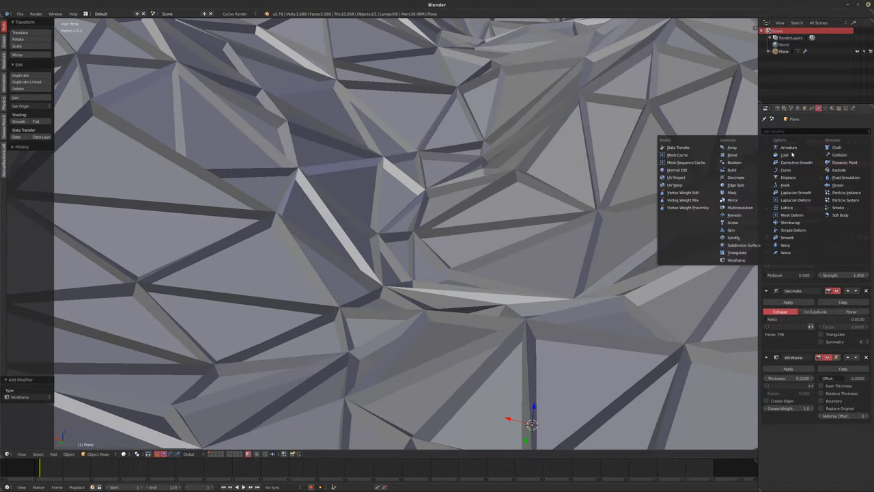
# - Add a Bevel modifier and try widths of 20cm, then 1cm
pyautogui.click(734, 155)
pyautogui.scroll(-1, 806, 444)
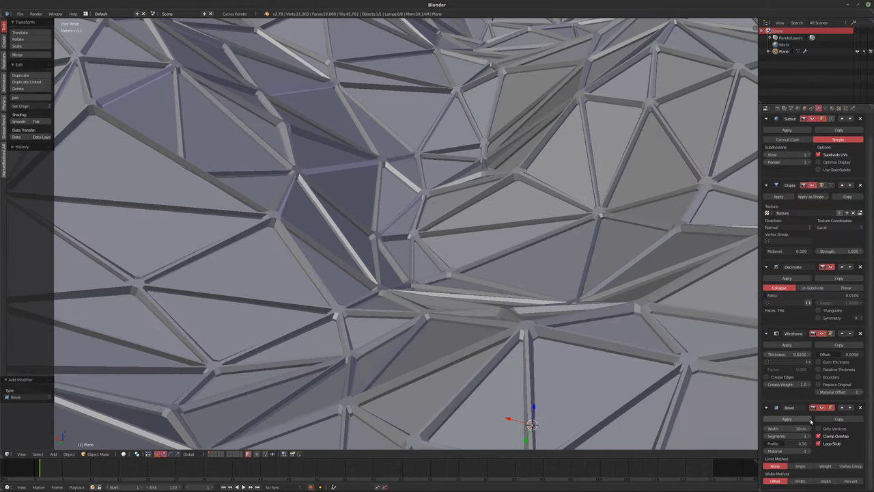
pyautogui.moveTo(549, 338); pyautogui.dragTo(554, 331, button='middle')
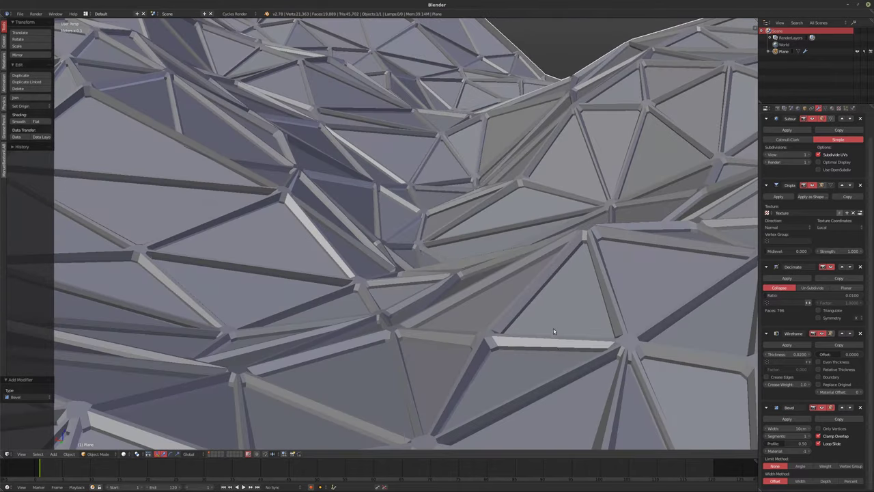
pyautogui.click(773, 428)
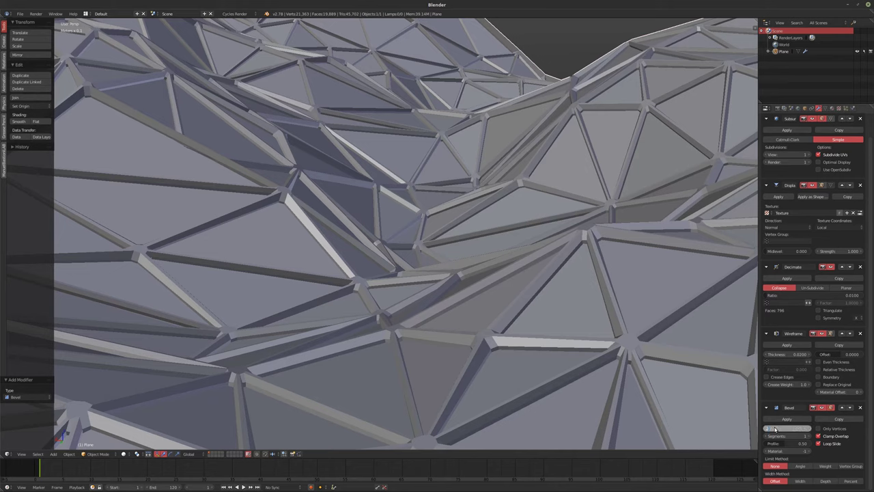
pyautogui.write('20cm')
pyautogui.press('Return')
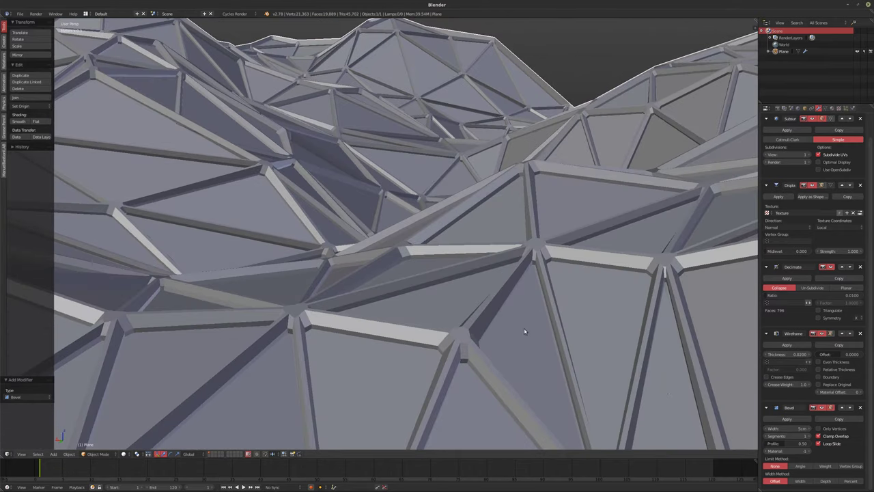
pyautogui.click(778, 428)
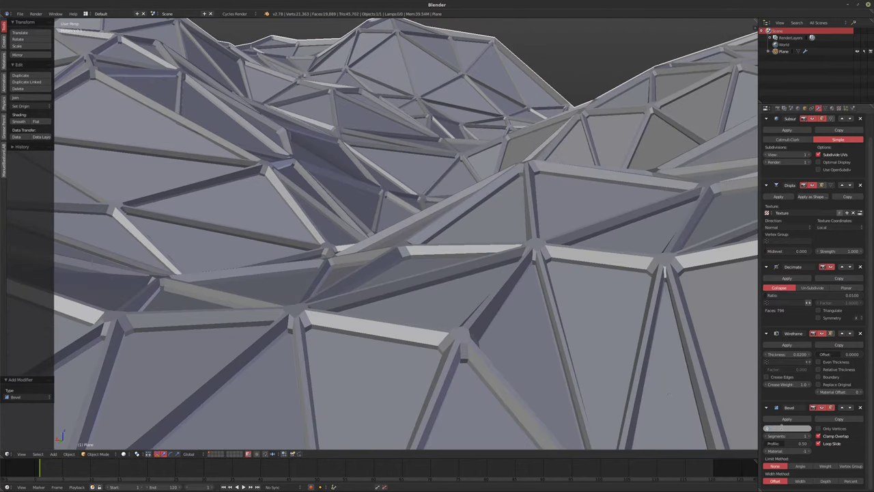
pyautogui.write('1cm')
pyautogui.press('Return')
pyautogui.moveTo(437, 221)
pyautogui.mouseDown(button='middle')
pyautogui.moveTo(410, 219)
pyautogui.moveTo(443, 224)
pyautogui.mouseUp(button='middle')
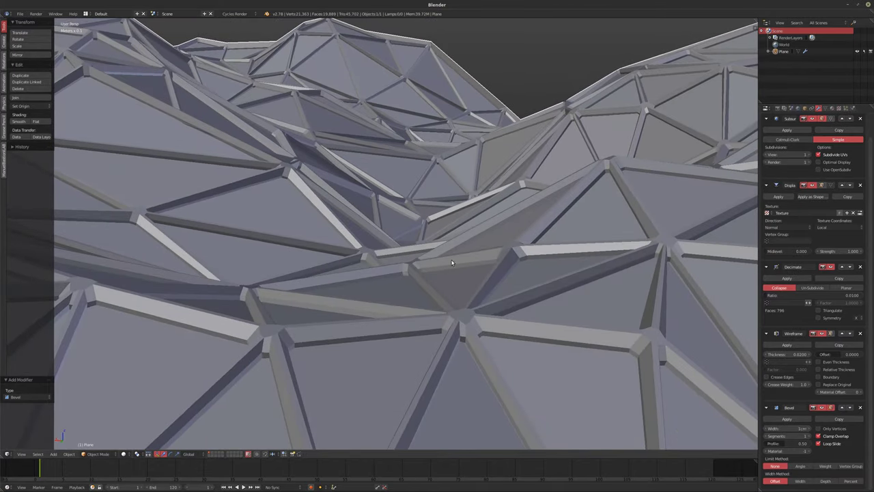
pyautogui.moveTo(466, 293); pyautogui.dragTo(472, 272, button='middle')
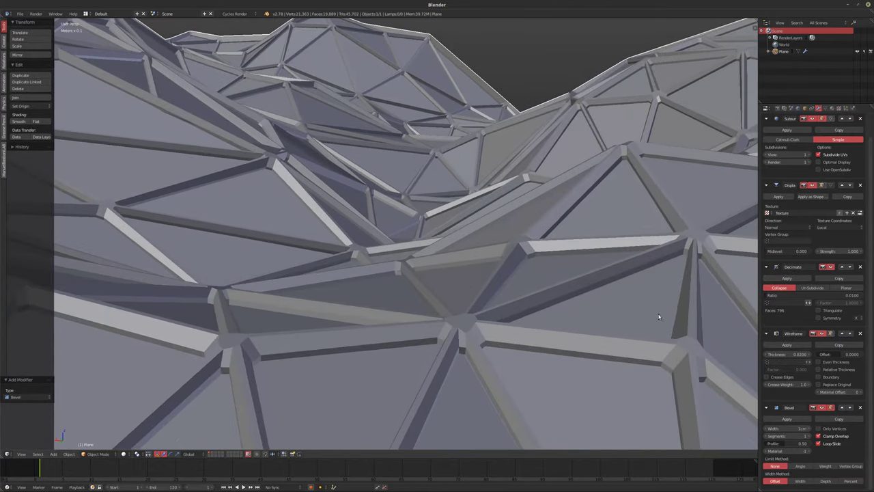
# - Refine the bevel width to 1mm, then 2mm, keeping Clamp Overlap on
pyautogui.click(793, 428)
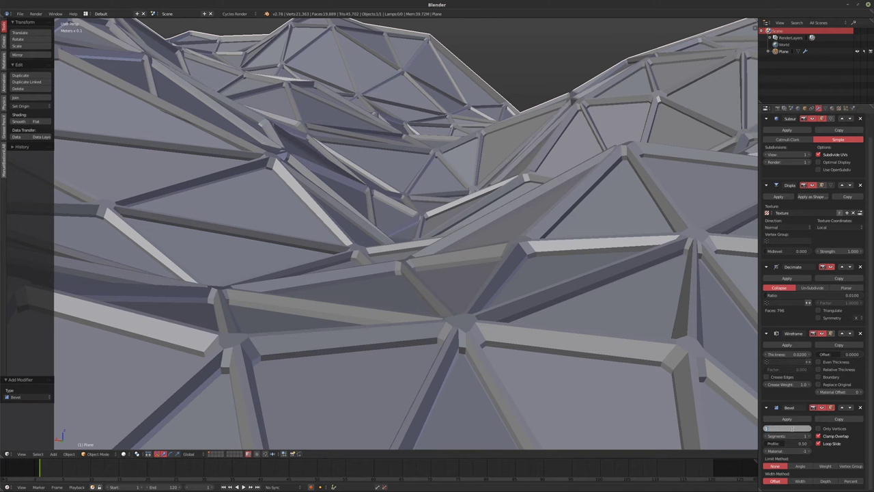
pyautogui.write('1mm')
pyautogui.press('Return')
pyautogui.moveTo(547, 321)
pyautogui.mouseDown(button='middle')
pyautogui.moveTo(496, 293)
pyautogui.moveTo(492, 309)
pyautogui.moveTo(505, 315)
pyautogui.moveTo(480, 296)
pyautogui.moveTo(505, 305)
pyautogui.moveTo(523, 296)
pyautogui.moveTo(540, 307)
pyautogui.mouseUp(button='middle')
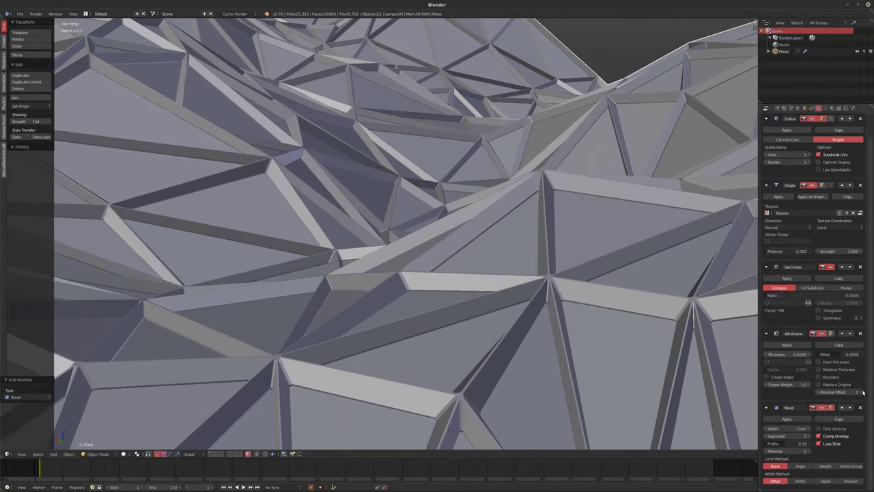
pyautogui.moveTo(485, 296); pyautogui.dragTo(585, 351, button='middle')
pyautogui.click(777, 429)
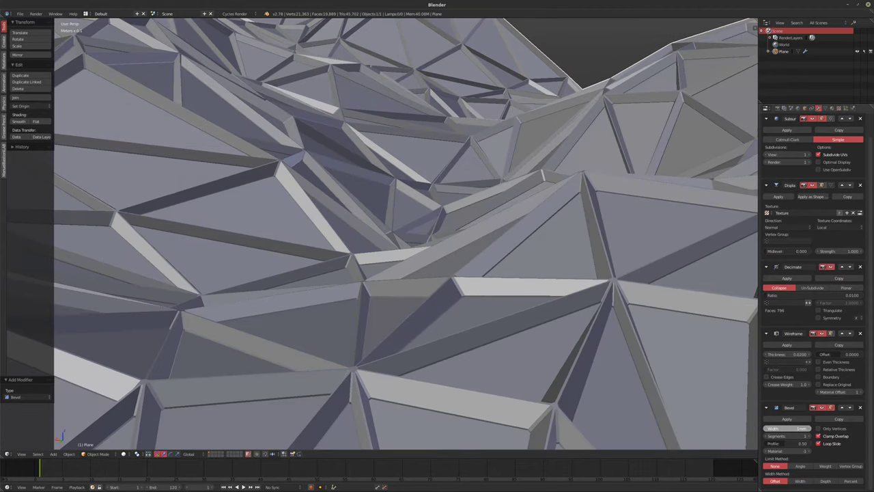
pyautogui.moveTo(777, 428)
pyautogui.mouseDown()
pyautogui.moveTo(819, 428)
pyautogui.moveTo(773, 429)
pyautogui.mouseUp()
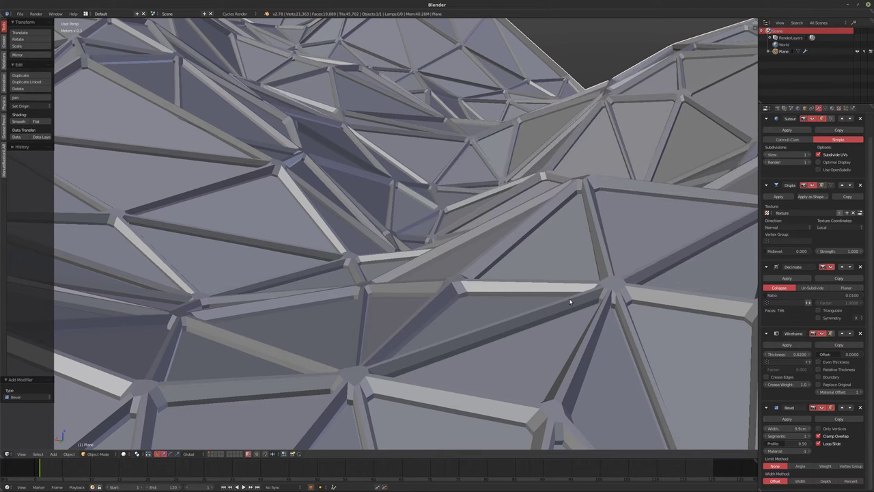
pyautogui.moveTo(570, 301); pyautogui.dragTo(628, 335, button='middle')
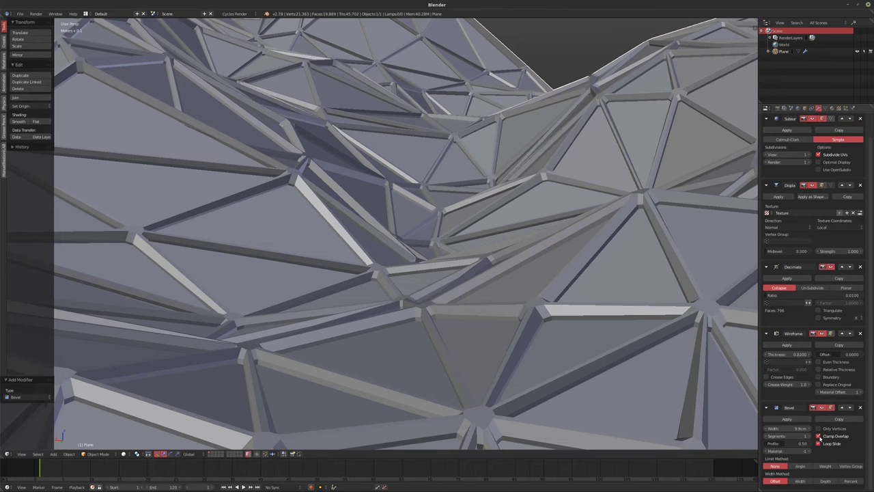
pyautogui.click(819, 436)
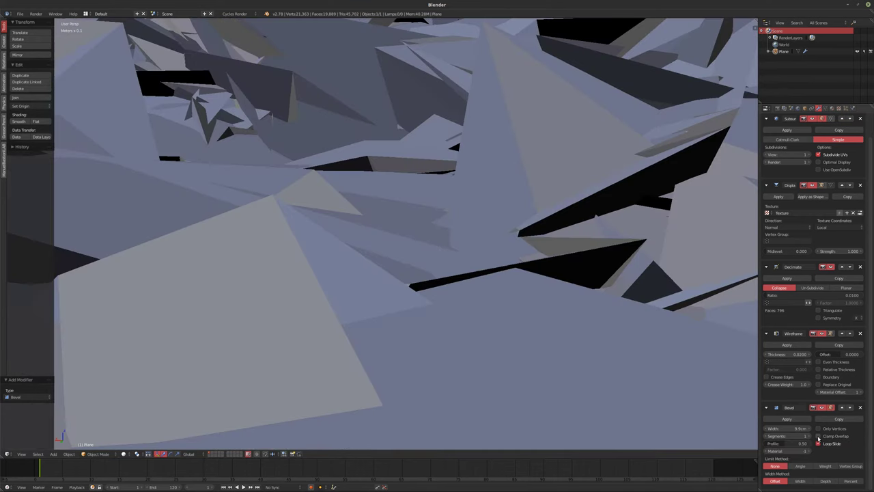
pyautogui.click(819, 435)
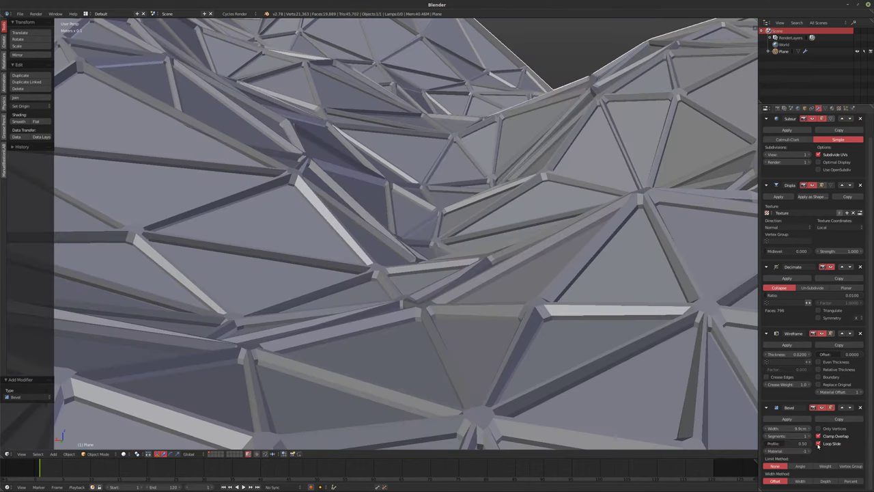
pyautogui.moveTo(550, 362); pyautogui.dragTo(655, 366, button='middle')
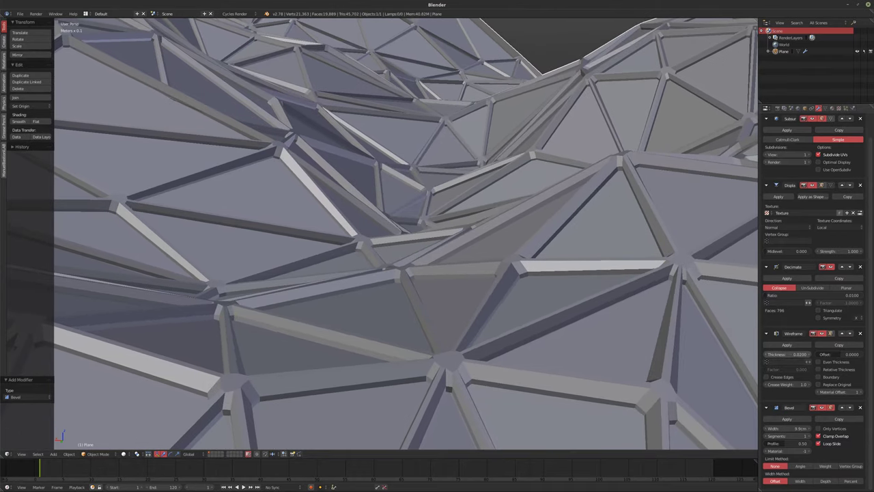
# - Set the Wireframe thickness to 0.0100 for slimmer struts
pyautogui.click(788, 353)
pyautogui.press('Return')
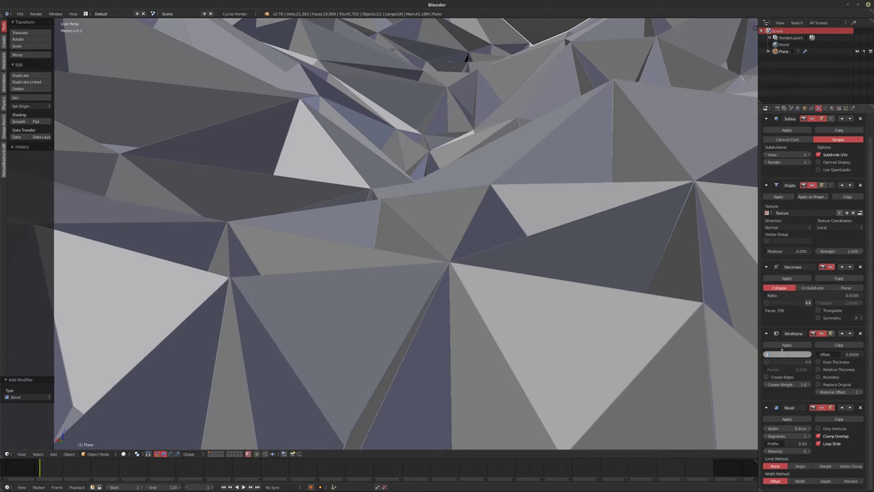
pyautogui.press('Return')
pyautogui.moveTo(511, 237); pyautogui.dragTo(472, 179, button='middle')
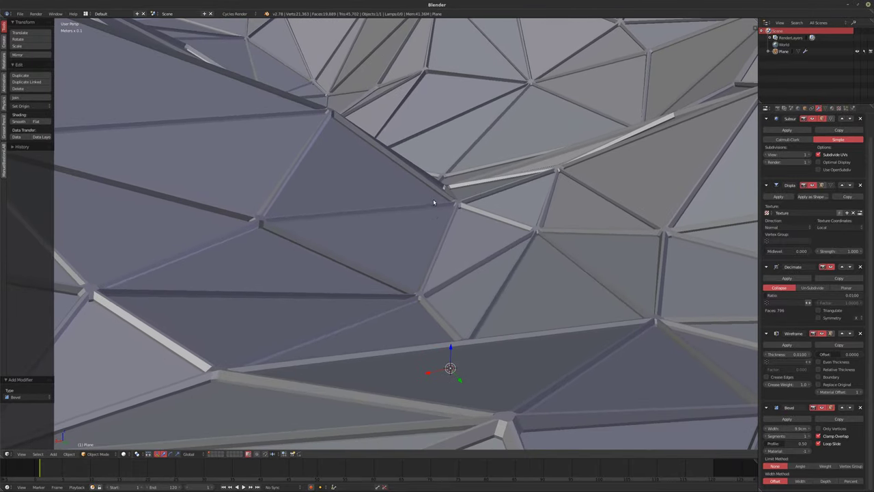
# - Enable world nodes and set the world Color to an Environment Texture
pyautogui.hotkey('shift', 'z')
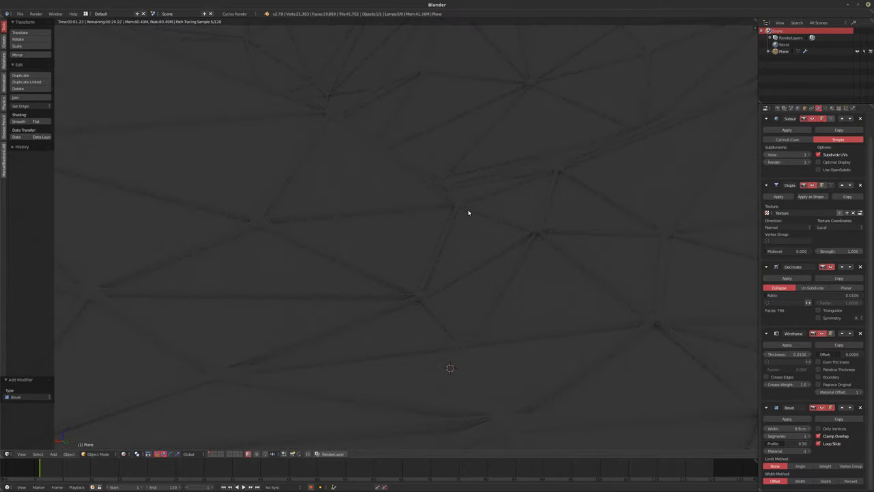
pyautogui.hotkey('shift', 'z')
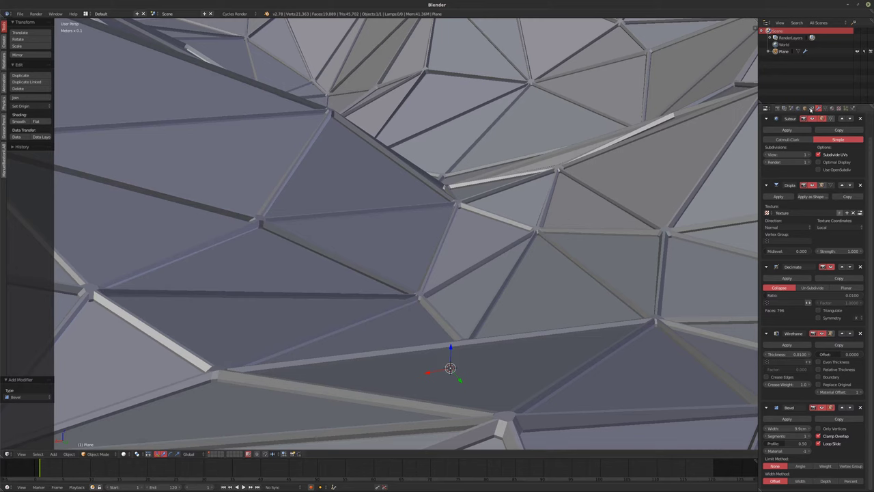
pyautogui.click(797, 109)
pyautogui.click(817, 168)
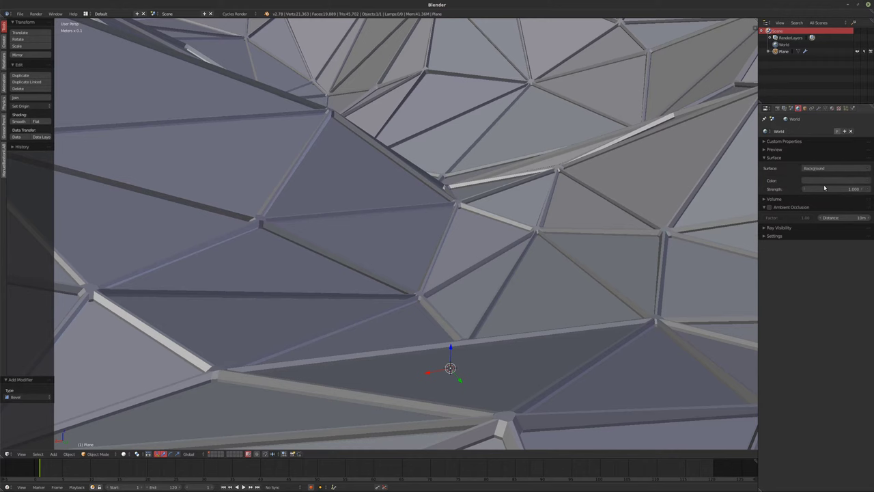
pyautogui.click(865, 182)
pyautogui.click(866, 181)
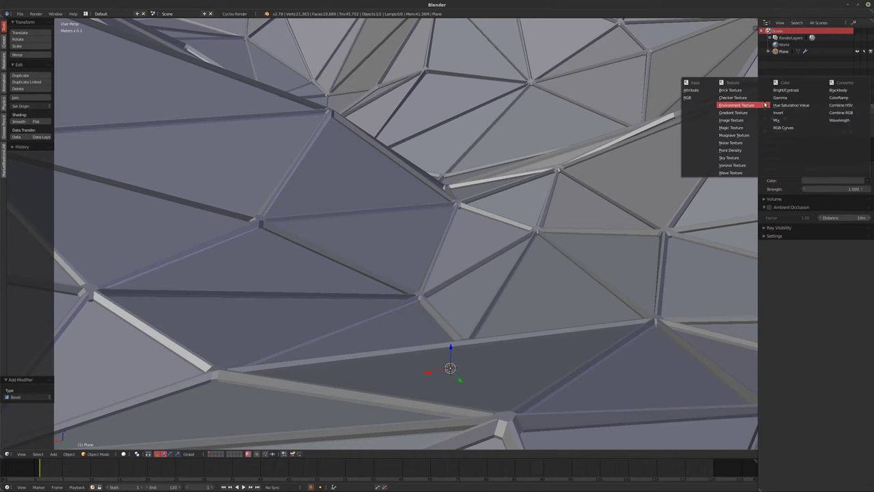
pyautogui.click(737, 105)
pyautogui.click(822, 189)
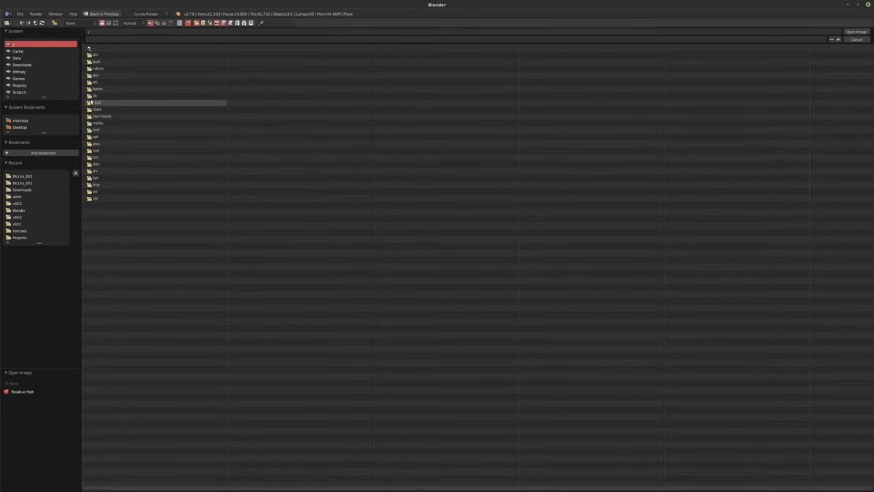
# - Load tenong_2_4k.hdr from the Downloads folder as the environment image
pyautogui.click(23, 65)
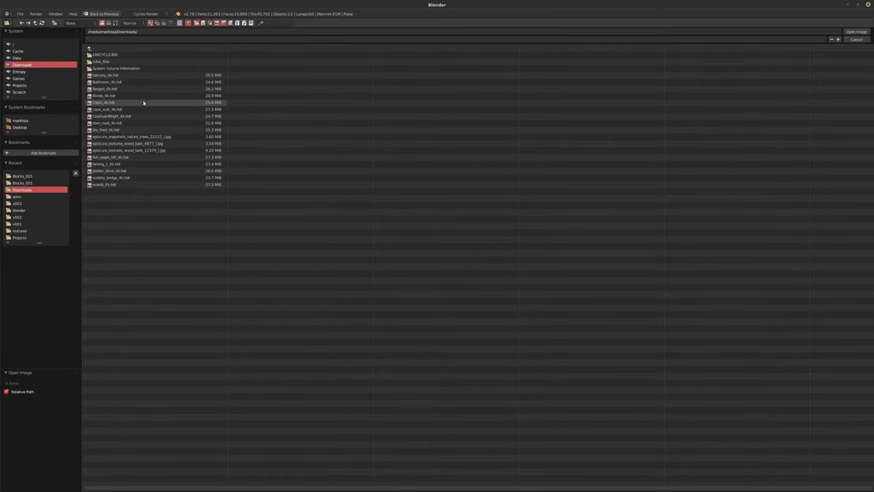
pyautogui.click(136, 165)
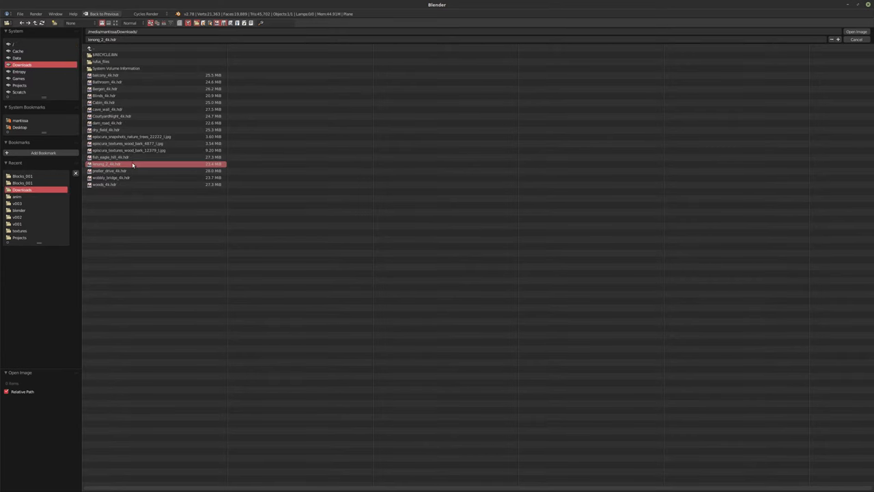
pyautogui.doubleClick(123, 165)
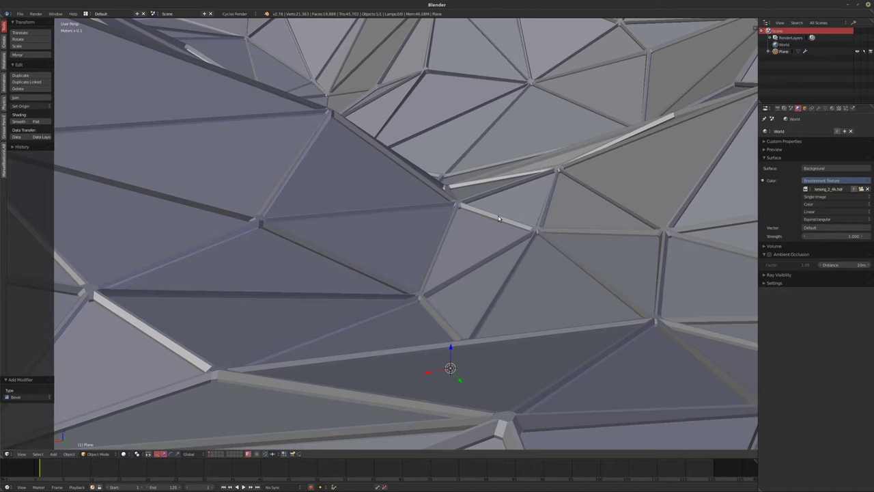
# - Preview in rendered shading and set the world Map Resolution to 4096
pyautogui.hotkey('shift', 'z')
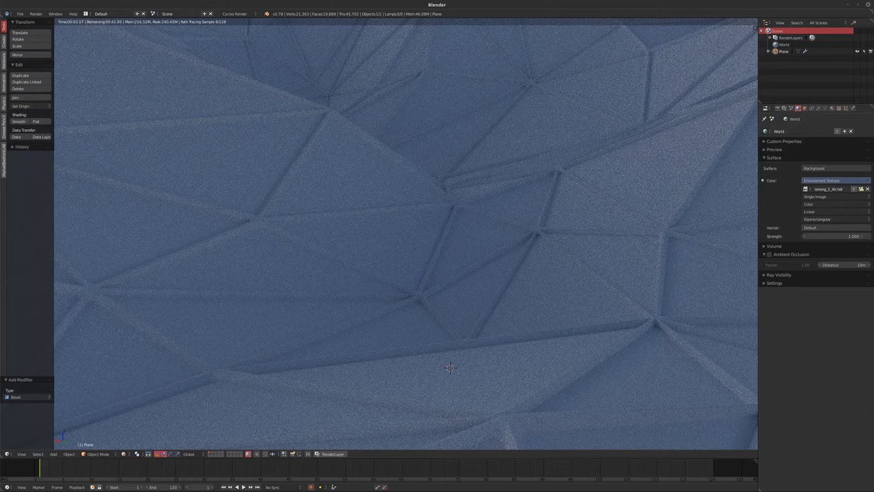
pyautogui.press('XF86AudioRaiseVolume')
pyautogui.click(774, 283)
pyautogui.click(785, 309)
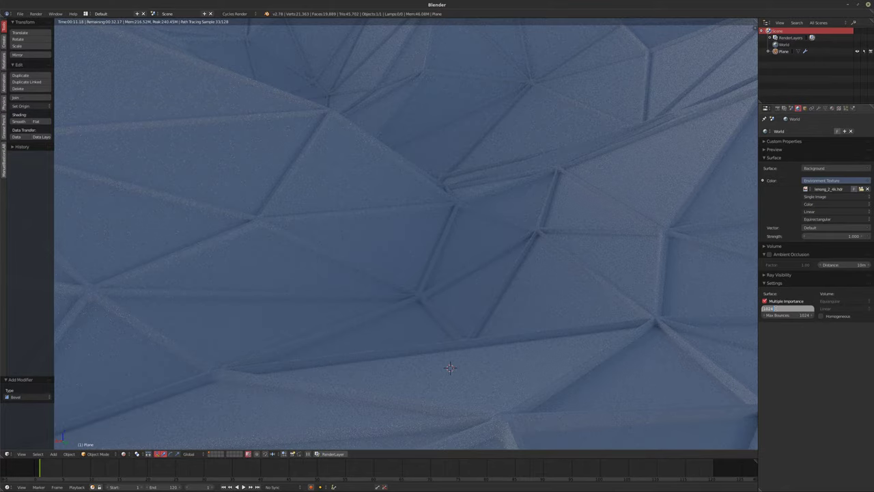
pyautogui.write('4096')
pyautogui.press('Return')
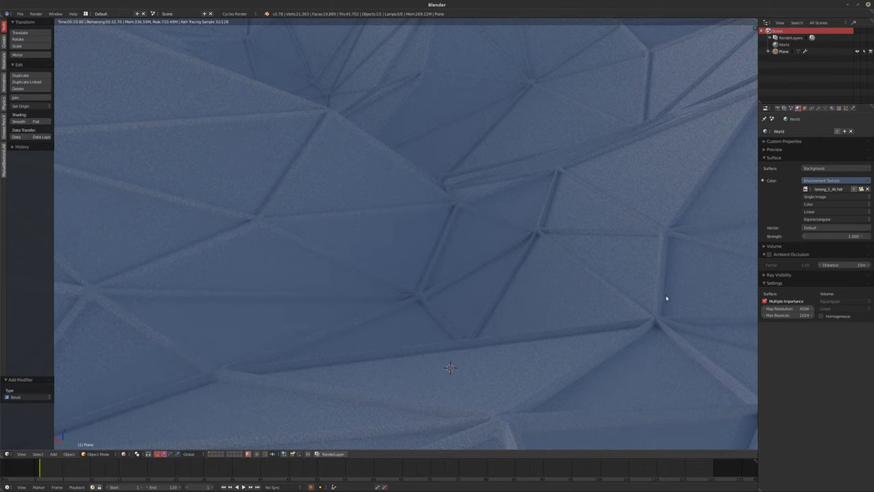
pyautogui.moveTo(443, 459); pyautogui.dragTo(431, 345)
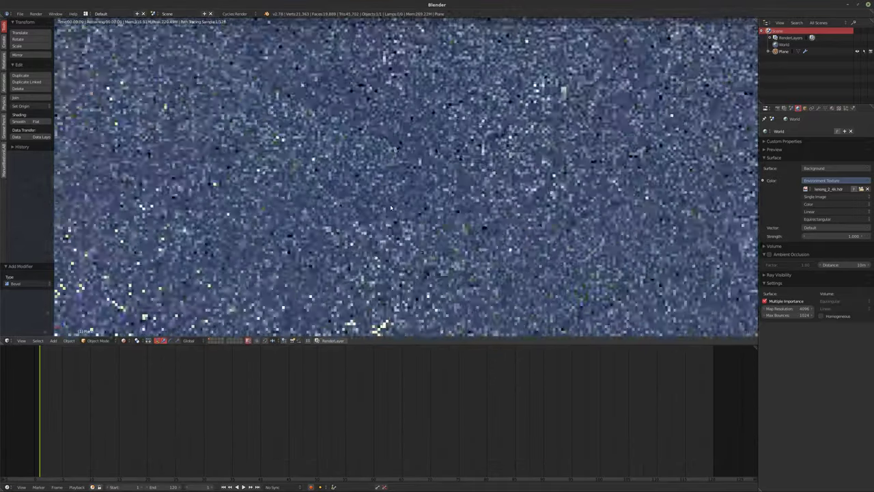
# - Turn the lower area into a Shader node editor showing the World nodes
pyautogui.scroll(-6, 410, 207)
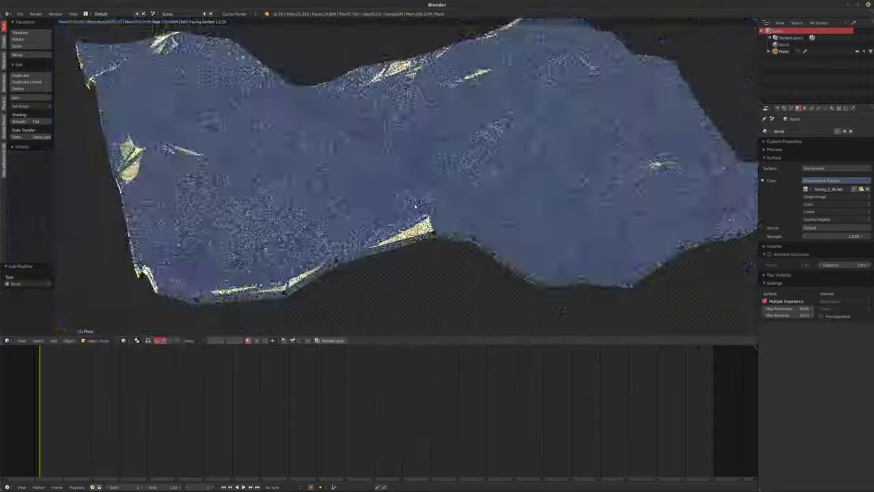
pyautogui.scroll(4, 425, 215)
pyautogui.scroll(-3, 424, 212)
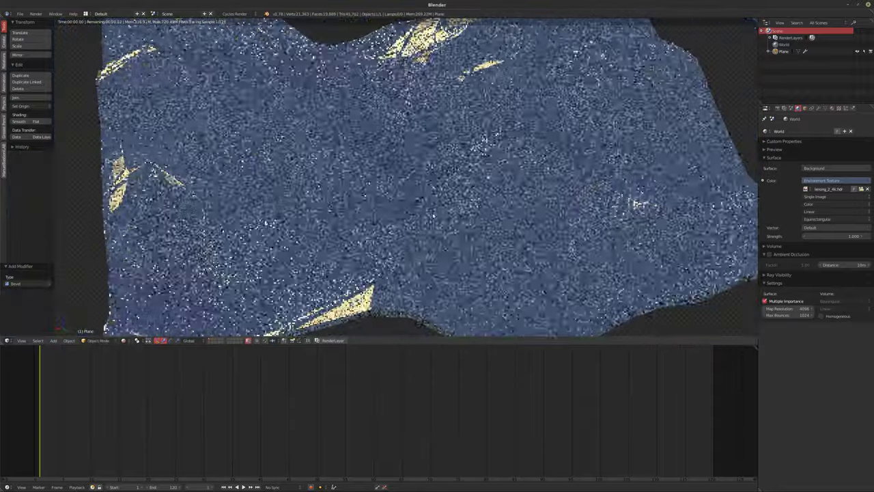
pyautogui.click(7, 486)
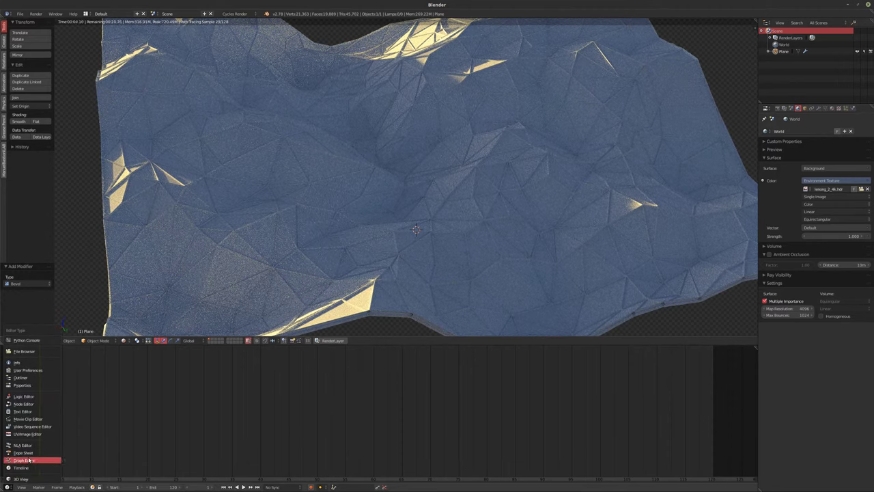
pyautogui.click(24, 403)
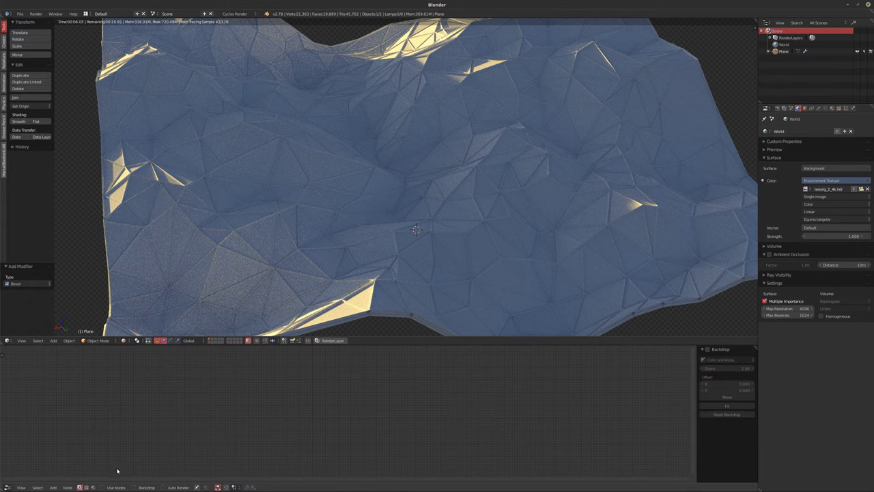
pyautogui.click(103, 487)
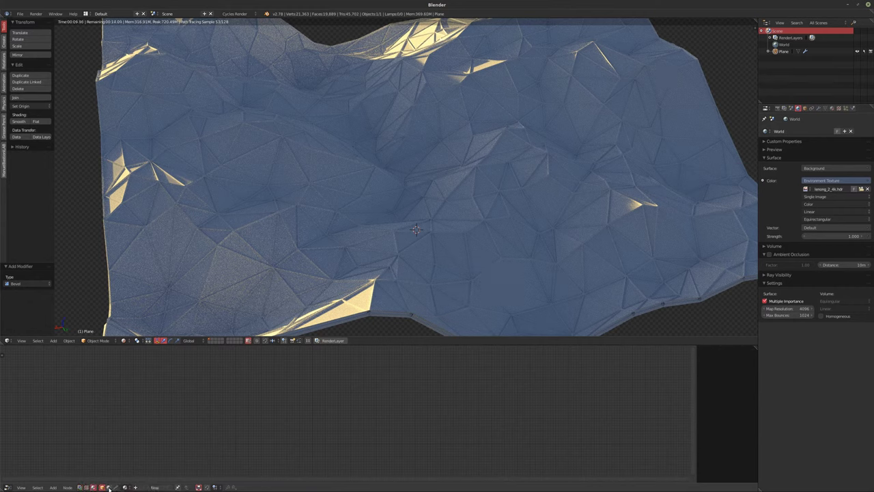
pyautogui.press('n')
pyautogui.press('Home')
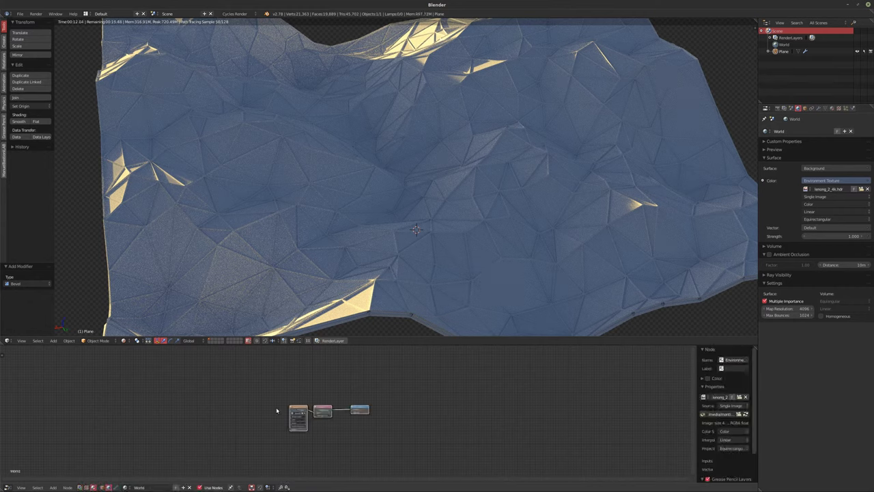
pyautogui.scroll(4, 348, 383)
# - Add Texture Coordinate and Mapping to the HDRI and rotate it -39.2° in Y, 54.7° in Z
pyautogui.click(336, 381)
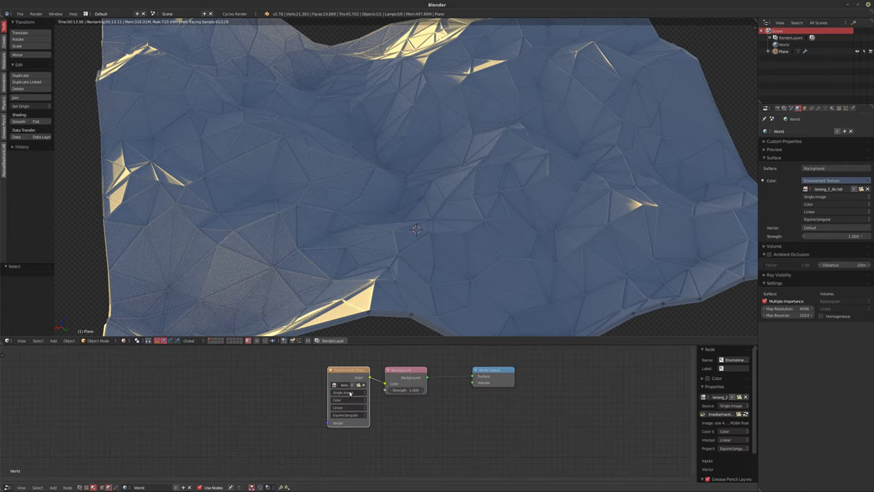
pyautogui.hotkey('ctrl', 't')
pyautogui.scroll(3, 338, 413)
pyautogui.moveTo(337, 413); pyautogui.dragTo(324, 442, button='middle')
pyautogui.moveTo(360, 411)
pyautogui.mouseDown()
pyautogui.moveTo(405, 411)
pyautogui.moveTo(369, 402)
pyautogui.mouseUp()
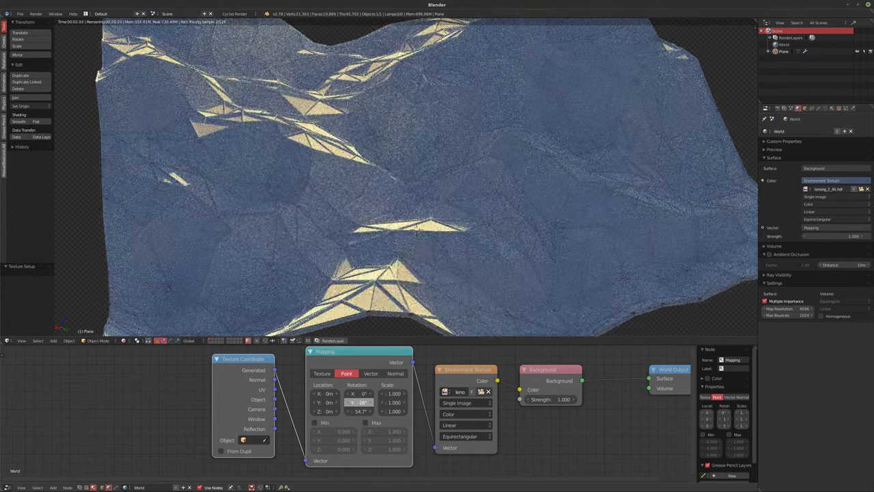
pyautogui.moveTo(360, 403); pyautogui.dragTo(338, 402)
pyautogui.moveTo(409, 178); pyautogui.dragTo(347, 219, button='middle')
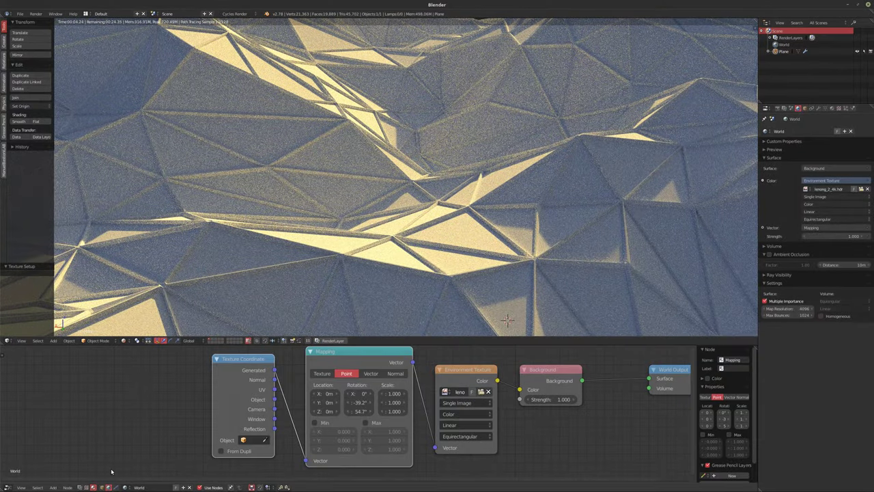
# - Create a new terrain material in the object shader nodes and shift its Diffuse BSDF left
pyautogui.click(102, 487)
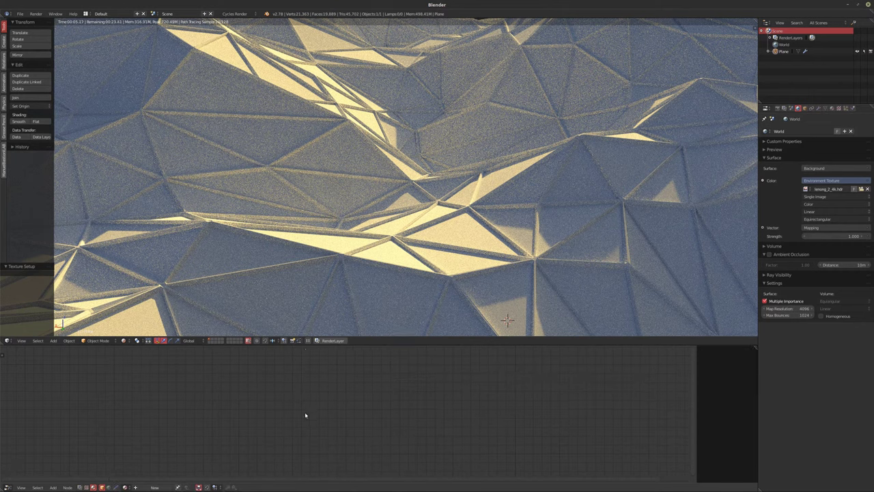
pyautogui.click(151, 487)
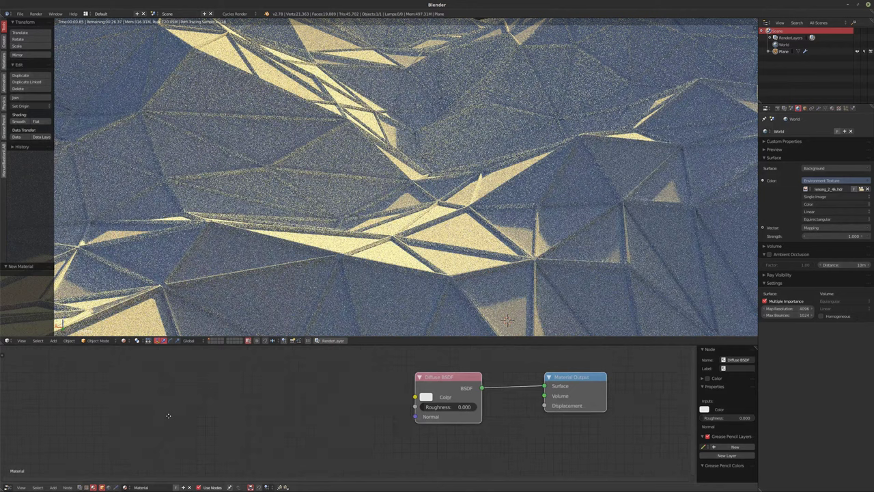
pyautogui.moveTo(167, 415); pyautogui.dragTo(73, 413, button='middle')
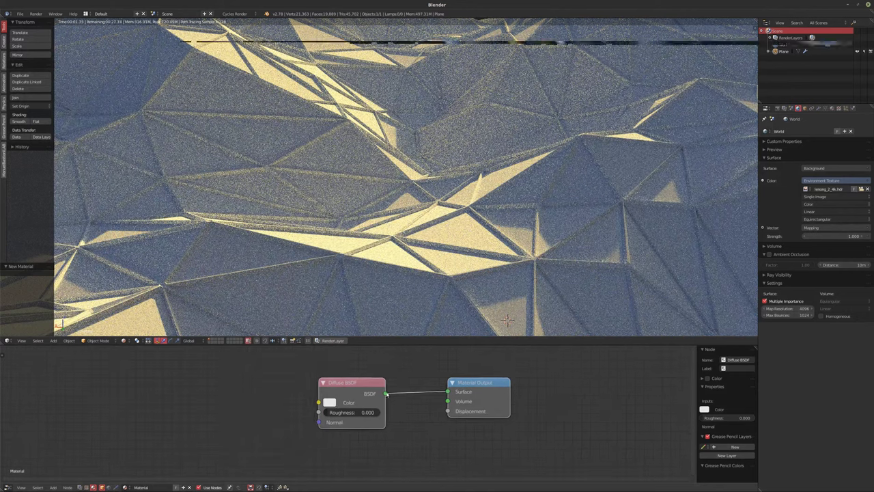
pyautogui.moveTo(355, 396); pyautogui.dragTo(182, 388)
# - Insert a Mix Shader after the Diffuse BSDF and feed a Glossy BSDF into it
pyautogui.hotkey('shift', 'a')
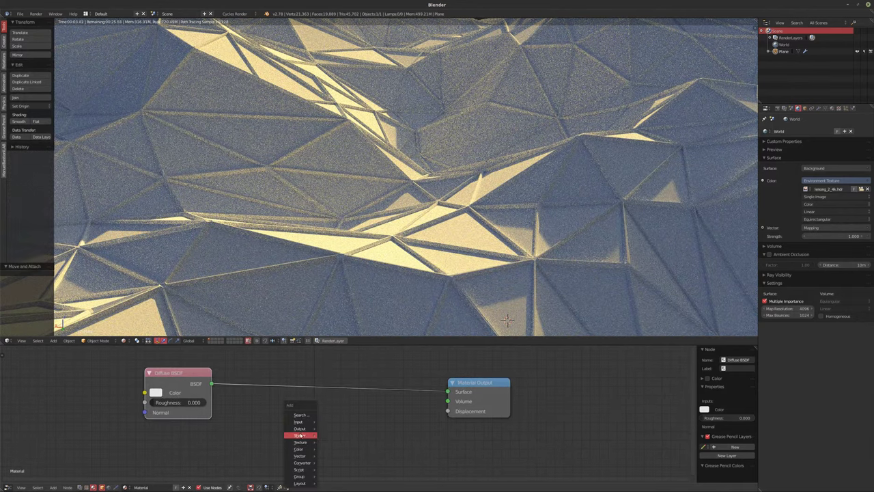
pyautogui.moveTo(304, 435)
pyautogui.click(338, 375)
pyautogui.click(300, 385)
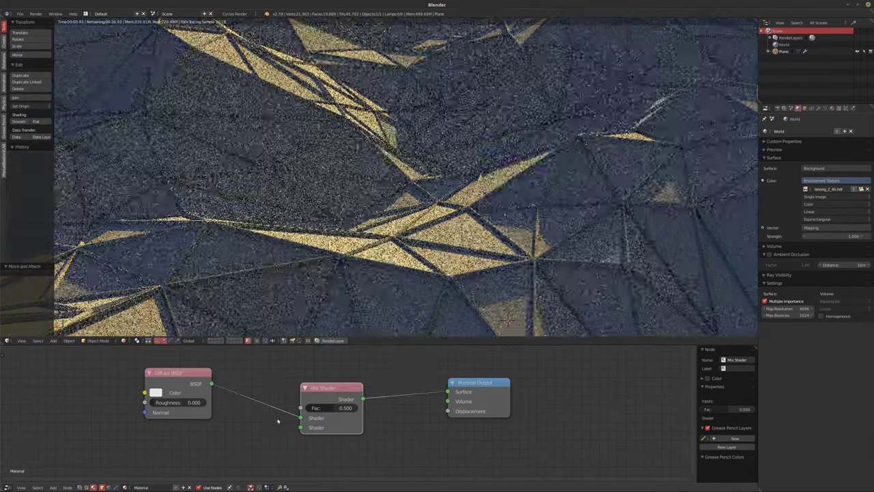
pyautogui.hotkey('shift', 'a')
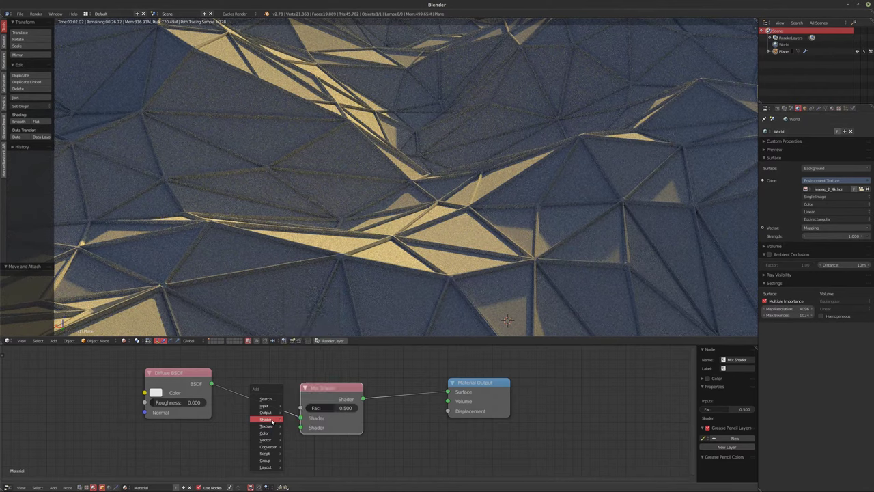
pyautogui.moveTo(271, 421)
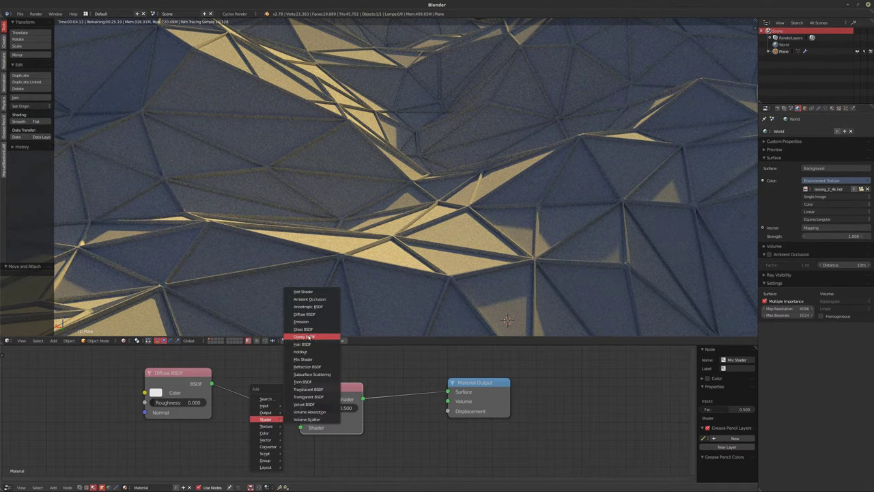
pyautogui.click(308, 336)
pyautogui.click(218, 448)
pyautogui.moveTo(203, 441); pyautogui.dragTo(301, 428)
pyautogui.press('Home')
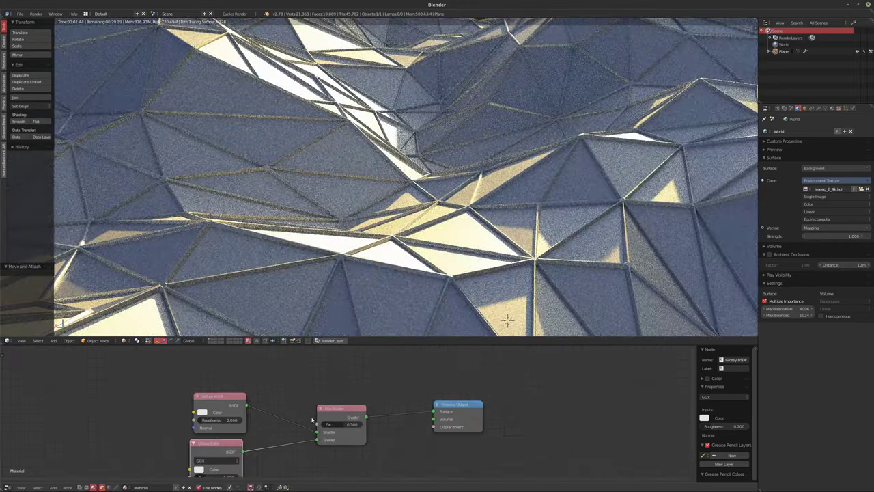
# - Drive the Mix Shader's factor with a Layer Weight Fresnel at blend 0.170
pyautogui.hotkey('shift', 'a')
pyautogui.moveTo(293, 396)
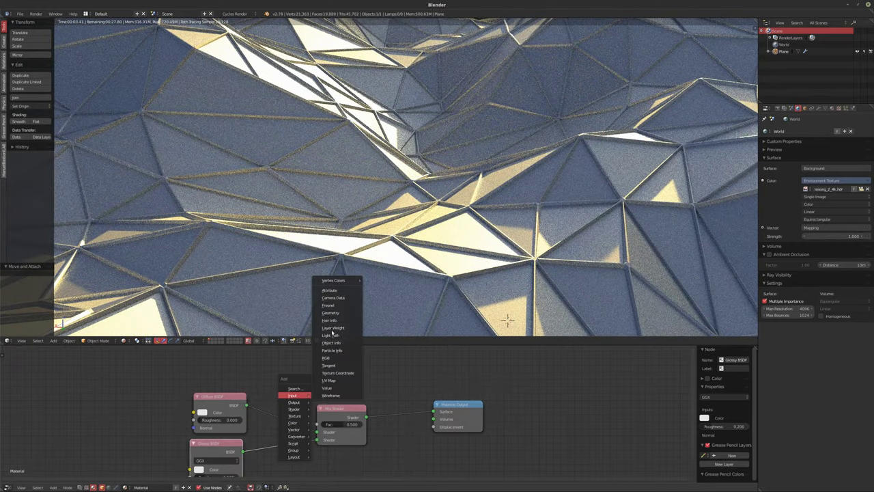
pyautogui.click(332, 328)
pyautogui.click(200, 348)
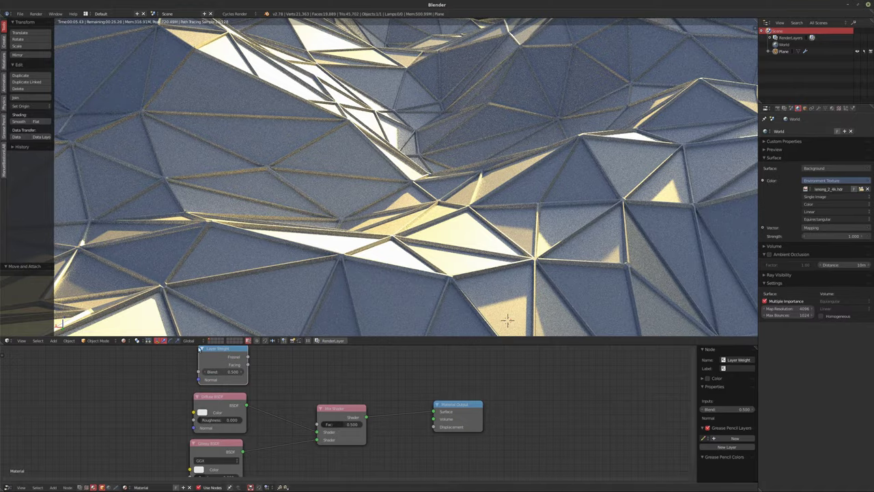
pyautogui.moveTo(247, 357); pyautogui.dragTo(318, 424)
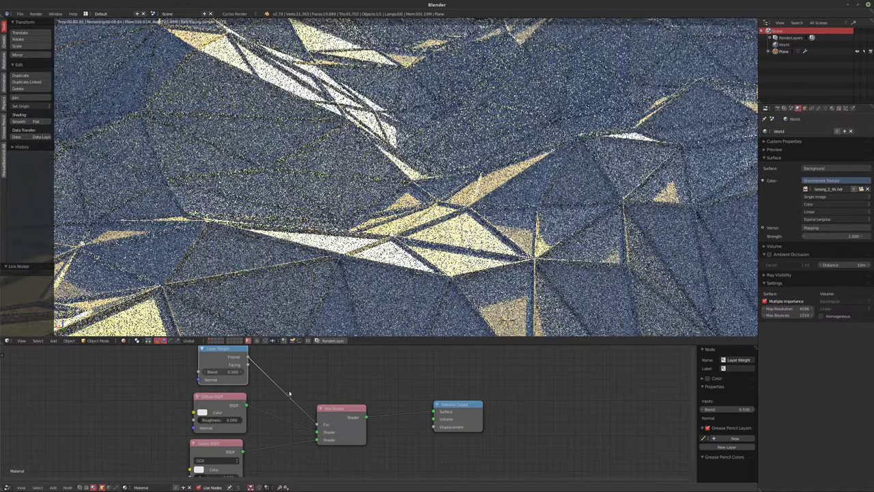
pyautogui.moveTo(290, 394); pyautogui.dragTo(351, 401, button='middle')
pyautogui.scroll(1, 351, 401)
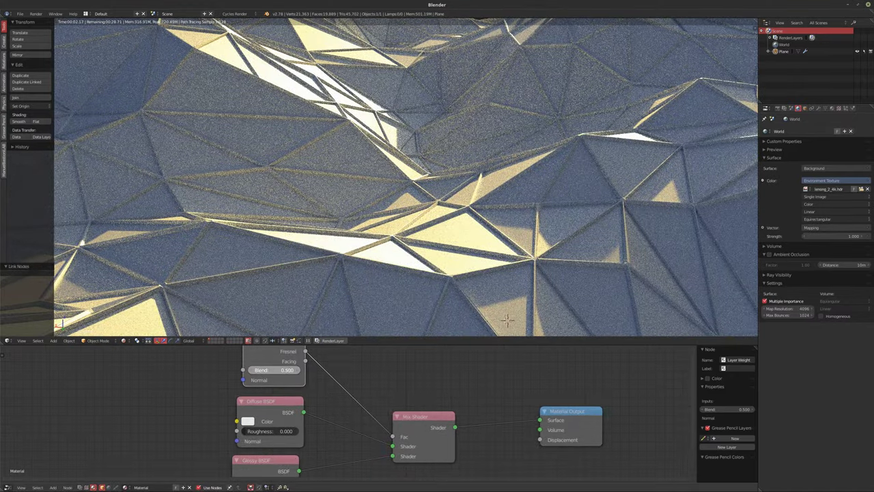
pyautogui.moveTo(273, 370); pyautogui.dragTo(254, 370)
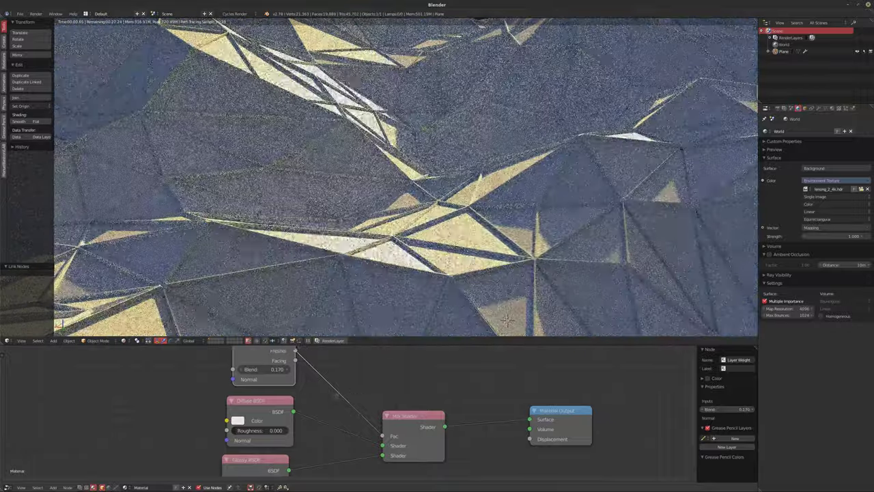
# - Darken the Diffuse BSDF colour to 0.080 grey and make the Glossy BSDF active
pyautogui.moveTo(242, 423); pyautogui.dragTo(225, 407, button='middle')
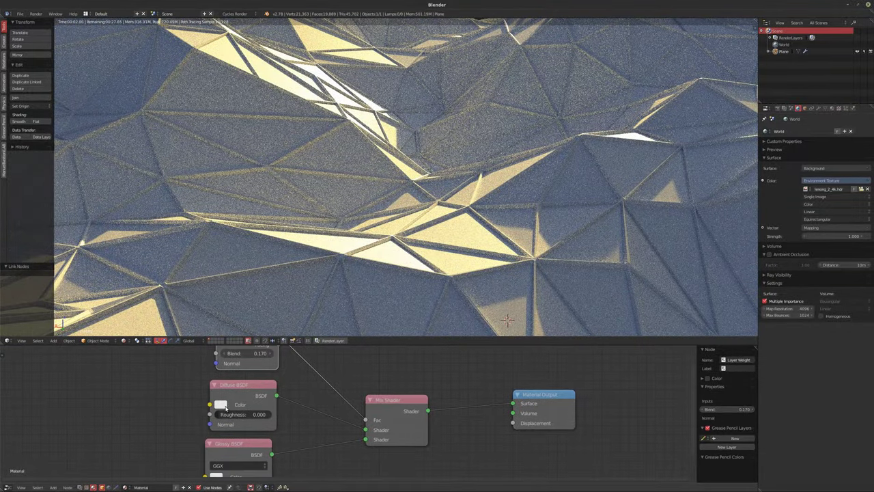
pyautogui.click(220, 405)
pyautogui.click(220, 406)
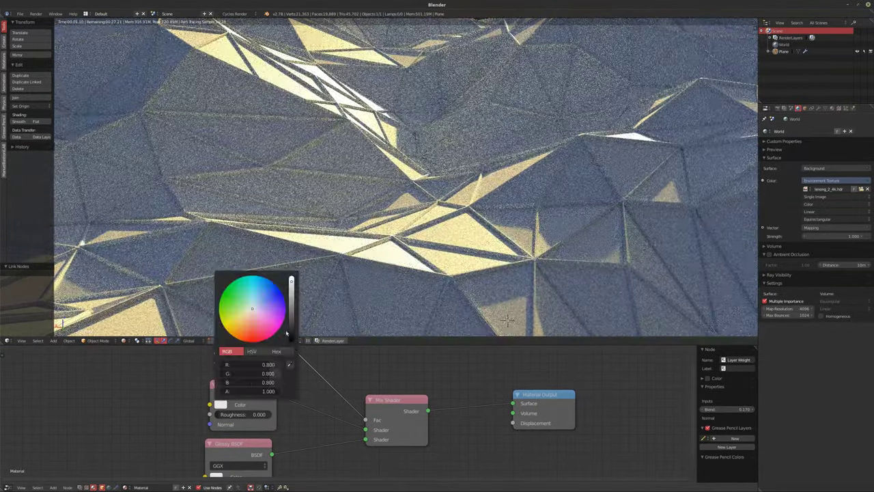
pyautogui.click(291, 332)
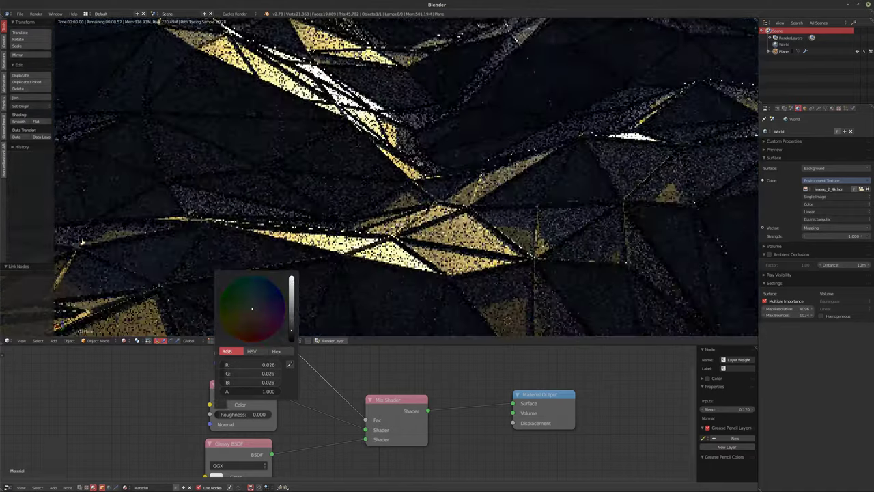
pyautogui.moveTo(291, 332); pyautogui.dragTo(291, 321)
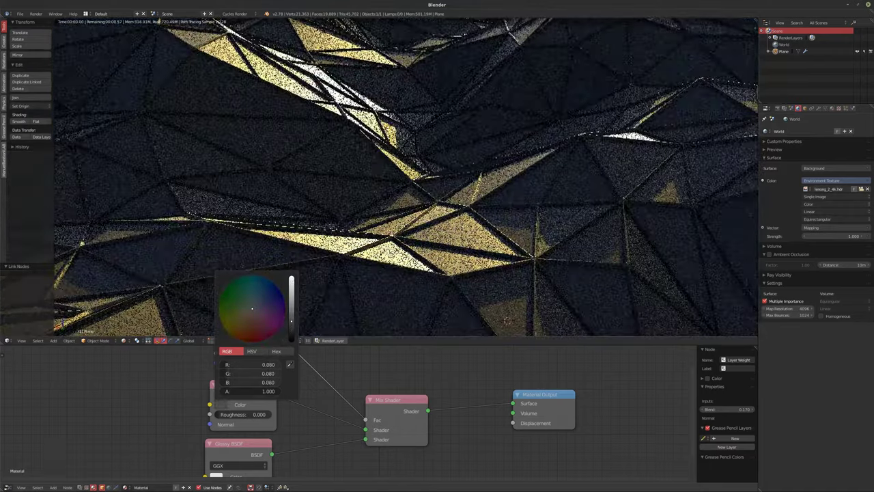
pyautogui.moveTo(243, 449); pyautogui.dragTo(269, 408, button='middle')
pyautogui.scroll(-2, 269, 408)
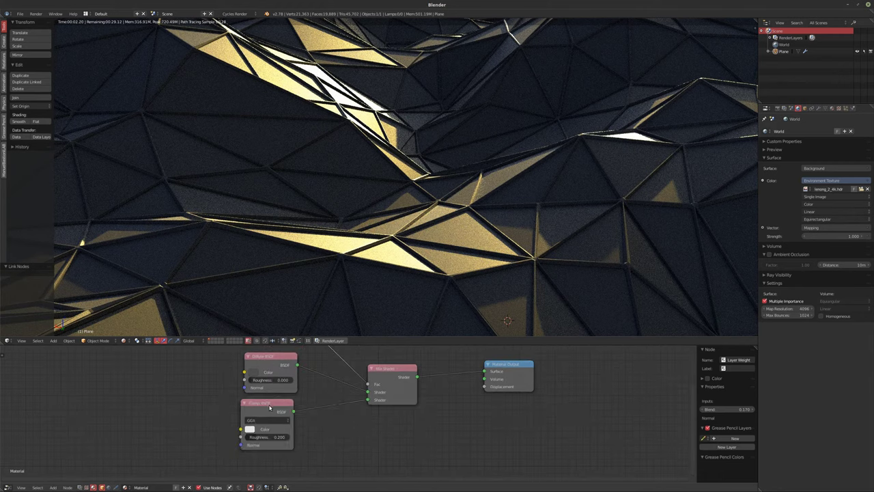
pyautogui.moveTo(269, 408); pyautogui.dragTo(269, 409)
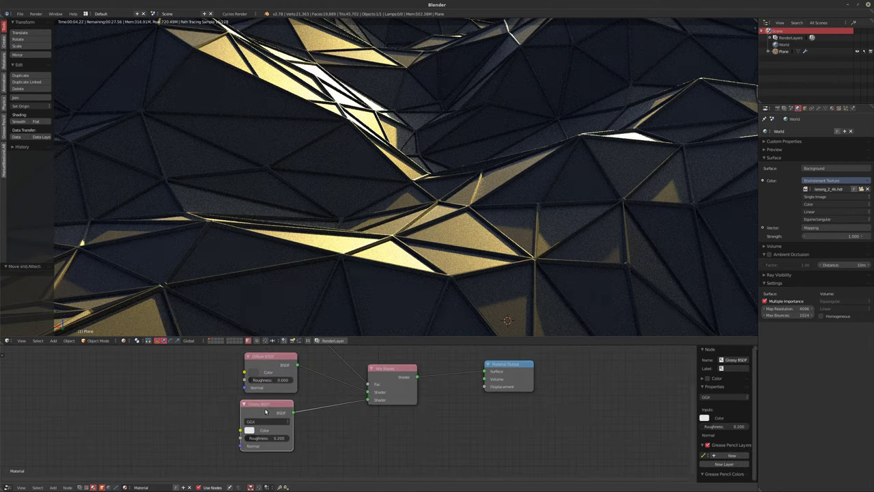
pyautogui.scroll(3, 265, 411)
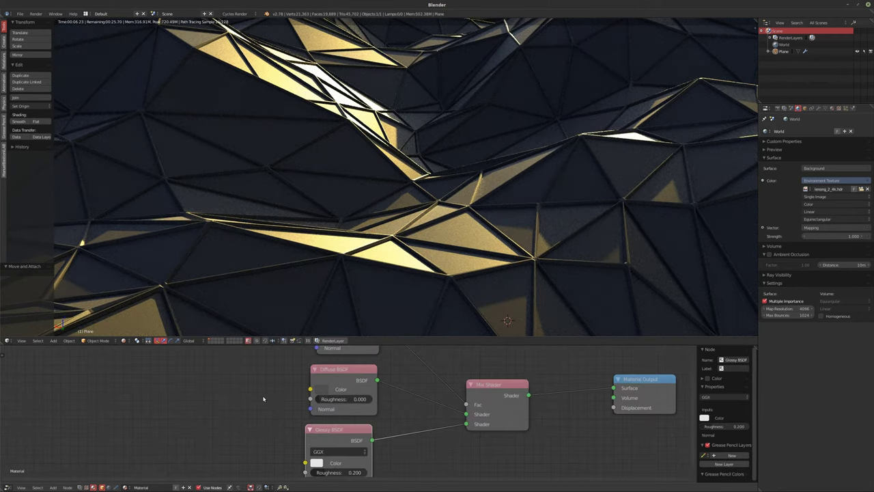
pyautogui.scroll(2, 258, 404)
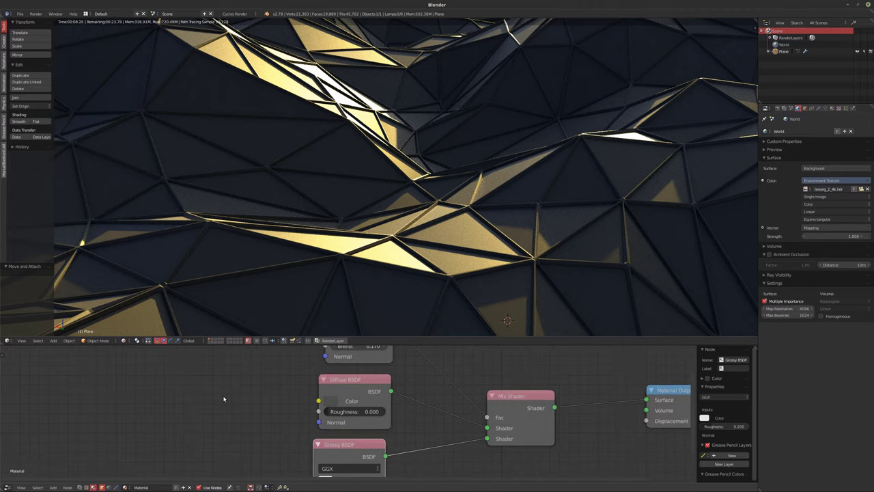
pyautogui.hotkey('shift', 'a')
# - Link a Refraction BSDF into the Mix Shader's first input with roughness 0.018
pyautogui.moveTo(214, 409)
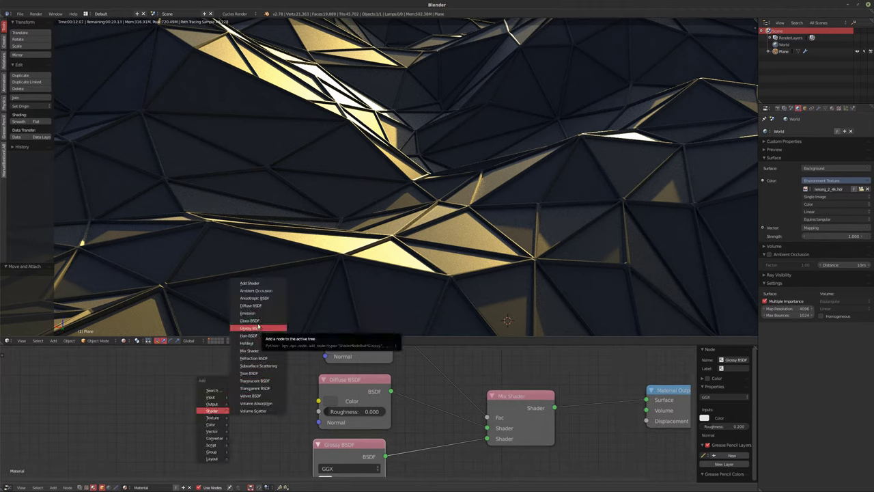
pyautogui.click(253, 358)
pyautogui.click(246, 369)
pyautogui.moveTo(281, 377); pyautogui.dragTo(486, 428)
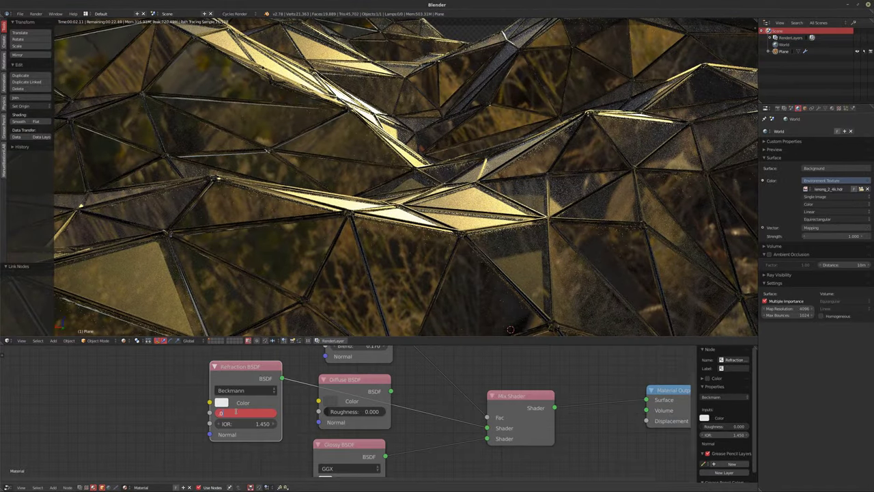
pyautogui.press('Return')
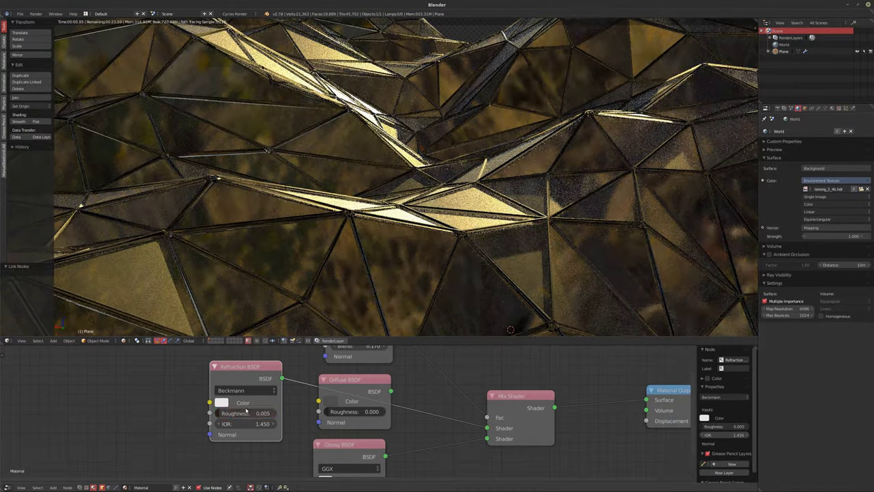
pyautogui.moveTo(246, 413); pyautogui.dragTo(255, 413)
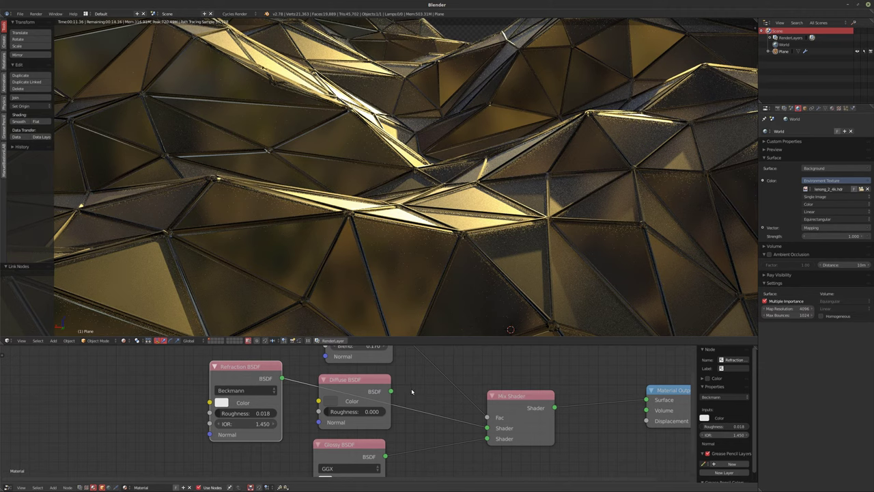
pyautogui.scroll(-2, 437, 386)
pyautogui.click(831, 108)
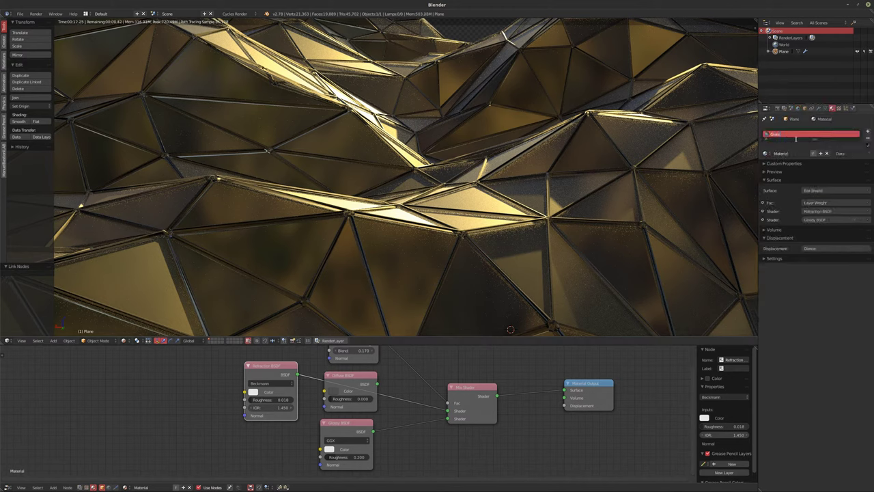
# - Add a second material slot to the plane holding a new material
pyautogui.click(868, 132)
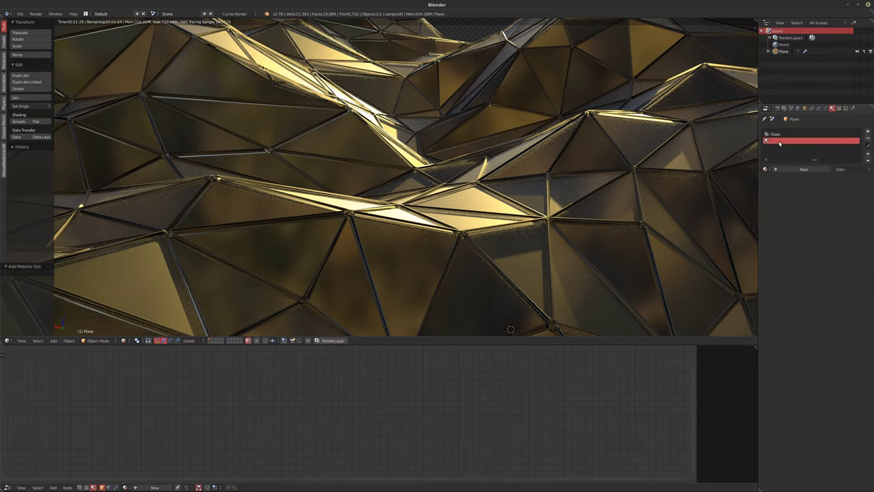
pyautogui.click(803, 169)
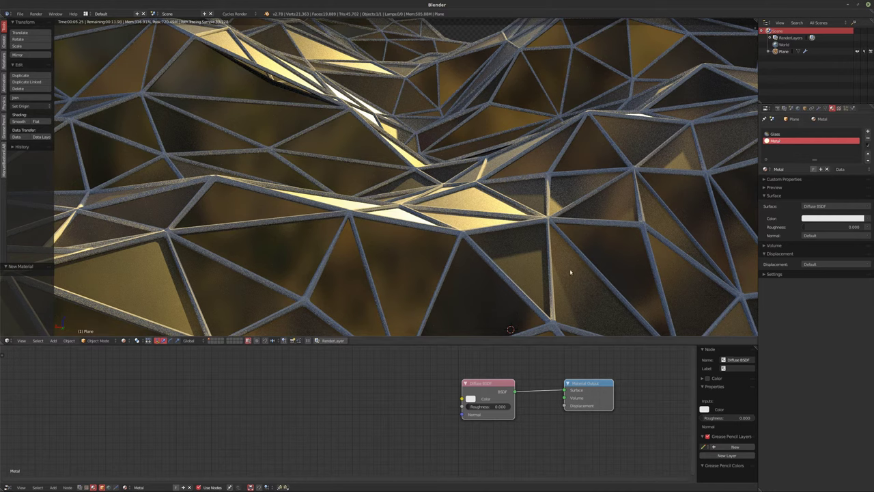
pyautogui.scroll(3, 372, 362)
pyautogui.scroll(1, 380, 396)
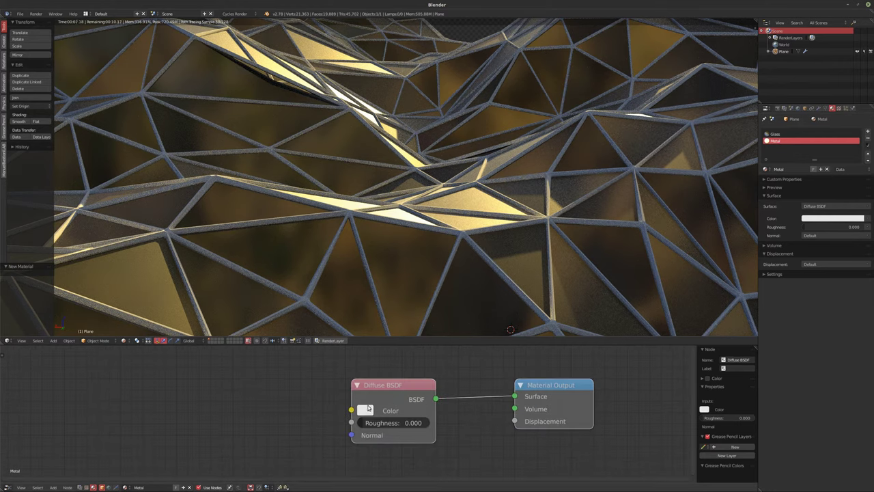
pyautogui.moveTo(386, 395); pyautogui.dragTo(197, 396)
pyautogui.scroll(-2, 381, 410)
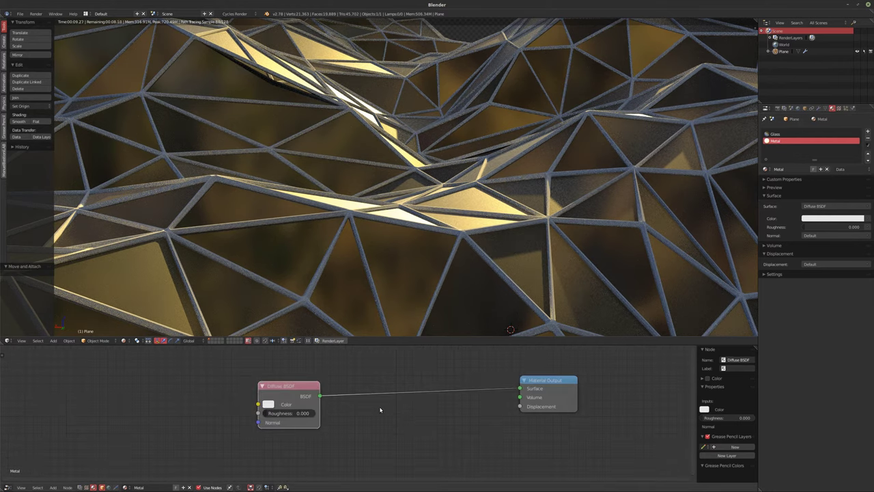
# - Insert a Mix Shader between the Diffuse BSDF and the Material Output
pyautogui.hotkey('shift', 'a')
pyautogui.moveTo(369, 410)
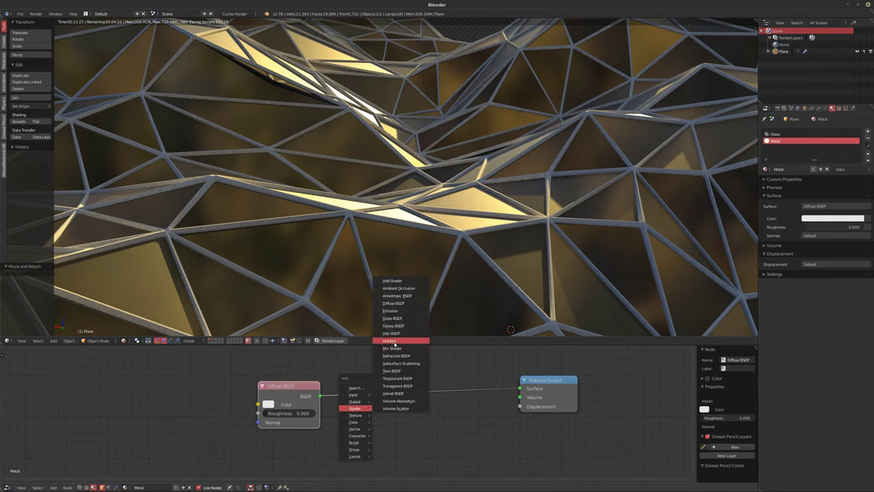
pyautogui.click(392, 349)
pyautogui.click(413, 394)
# - Add a Glossy BSDF below the Diffuse and link it to the Mix Shader's second input
pyautogui.hotkey('shift', 'a')
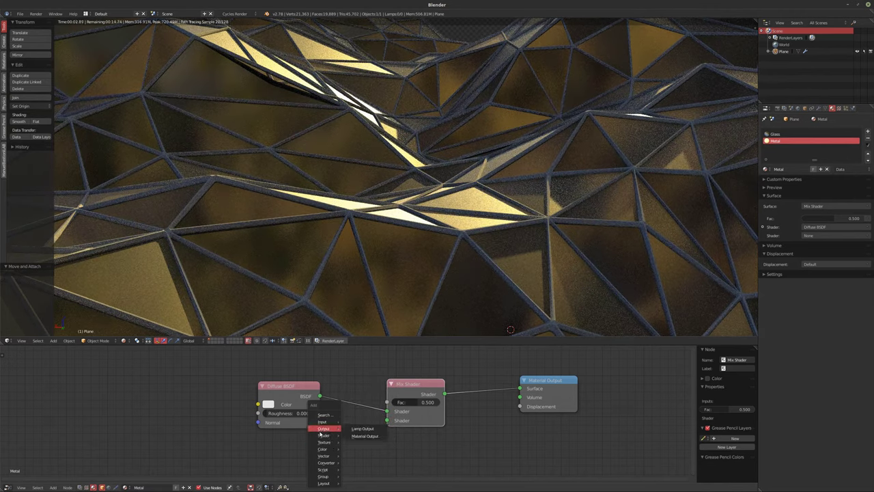
pyautogui.moveTo(338, 434)
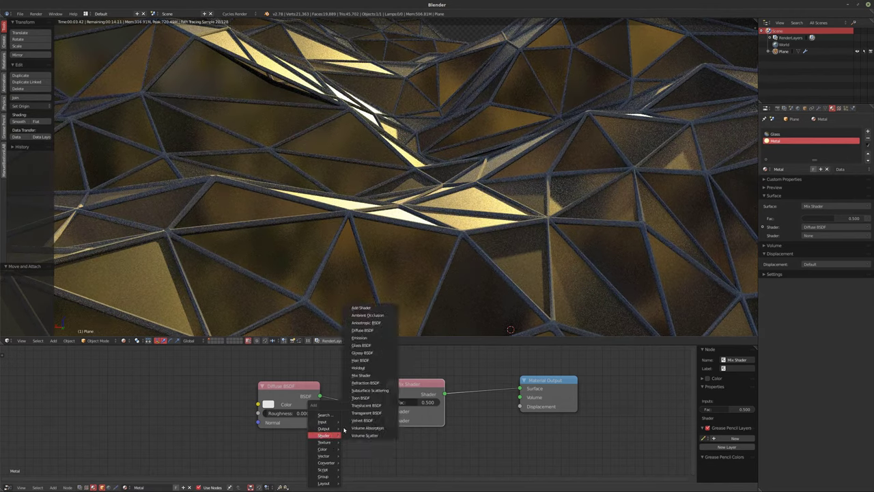
pyautogui.click(362, 375)
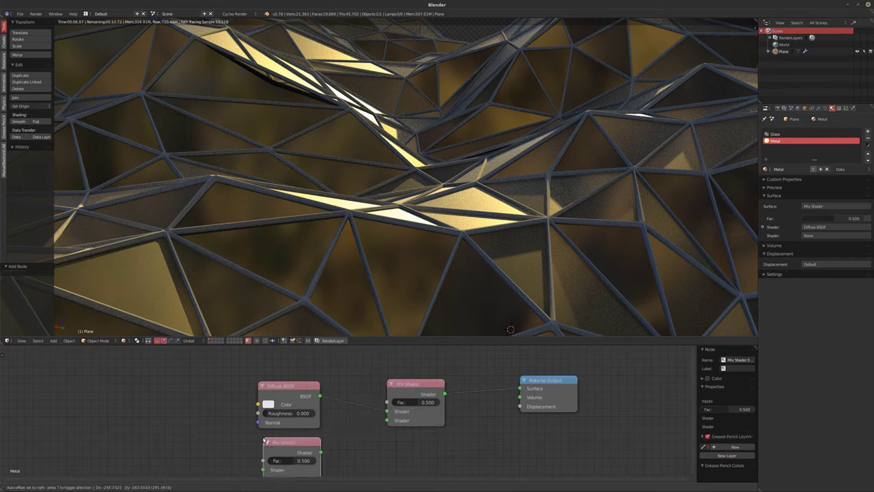
pyautogui.press('Escape')
pyautogui.hotkey('shift', 'a')
pyautogui.moveTo(272, 435)
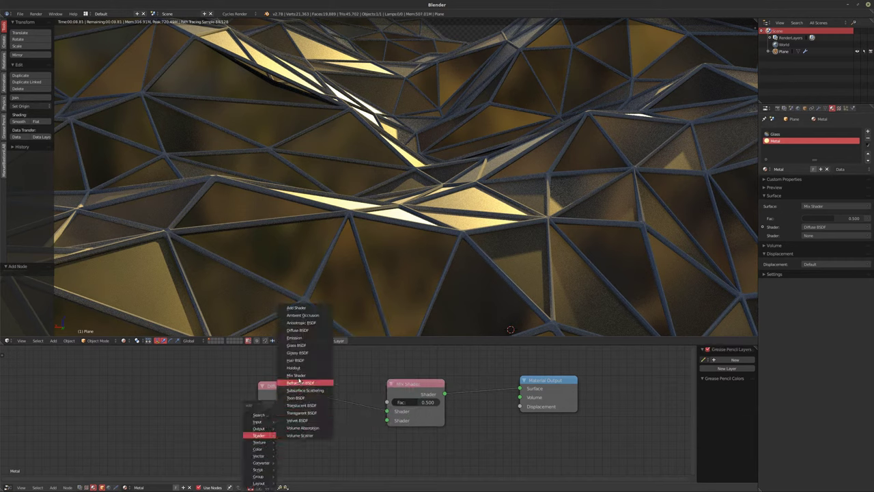
pyautogui.click(299, 353)
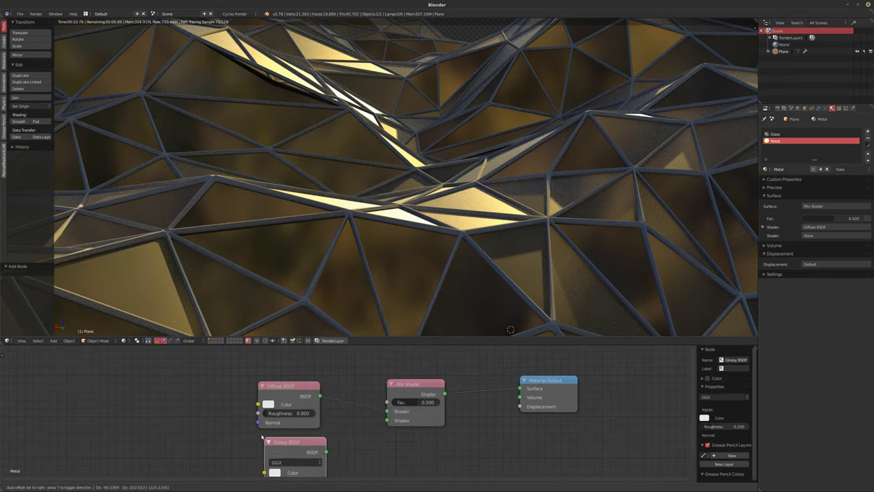
pyautogui.click(316, 449)
pyautogui.moveTo(314, 452); pyautogui.dragTo(320, 435, button='middle')
pyautogui.moveTo(384, 403); pyautogui.dragTo(394, 403)
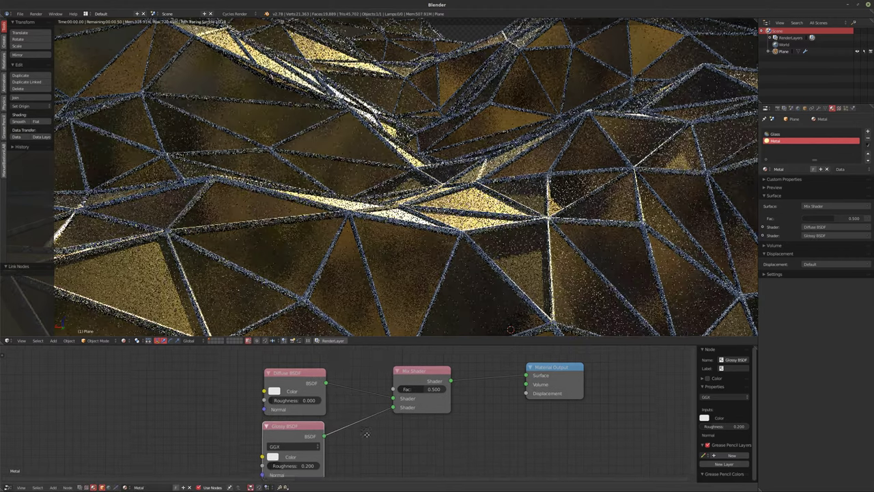
pyautogui.scroll(-1, 348, 410)
# - Add a Layer Weight node driving the Mix Shader's Fac
pyautogui.moveTo(348, 382); pyautogui.dragTo(348, 444, button='middle')
pyautogui.hotkey('shift', 'a')
pyautogui.moveTo(294, 378)
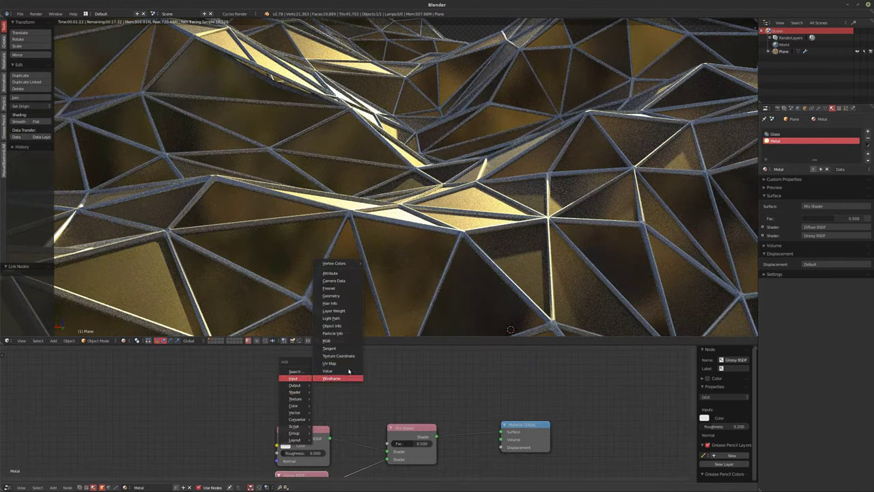
pyautogui.click(345, 312)
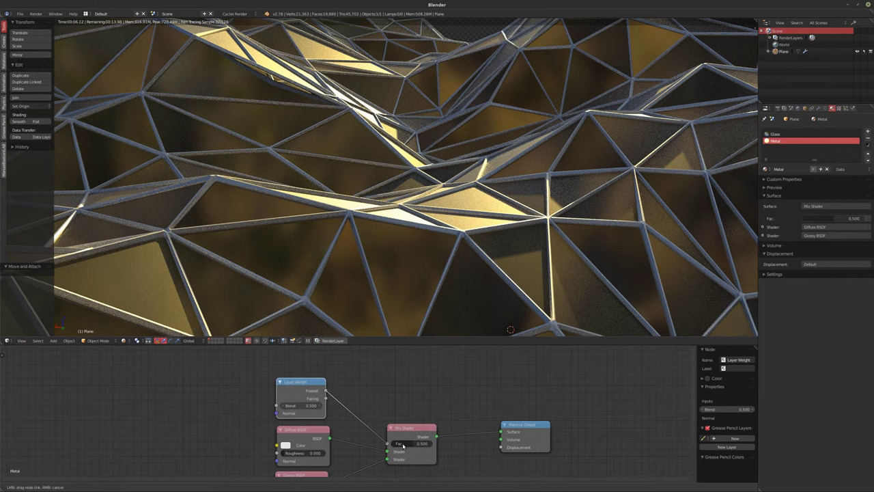
pyautogui.moveTo(403, 446); pyautogui.dragTo(399, 443)
pyautogui.scroll(3, 448, 367)
pyautogui.moveTo(328, 373); pyautogui.dragTo(462, 401, button='middle')
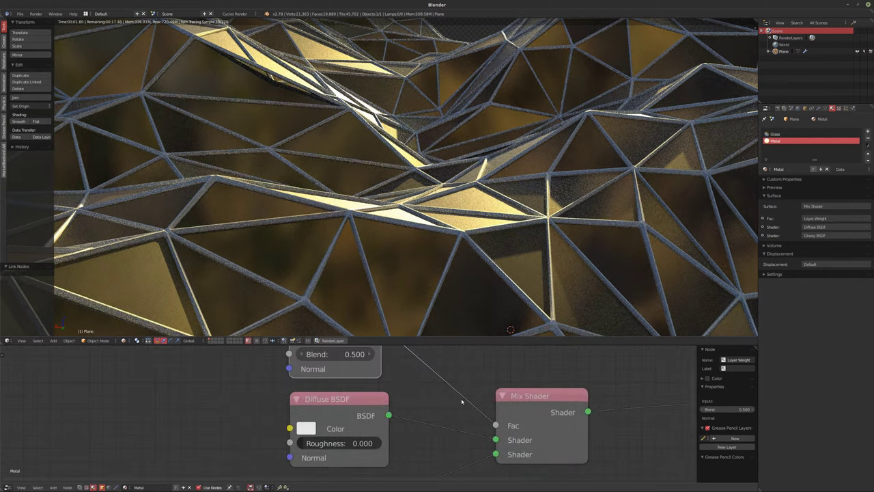
pyautogui.scroll(-2, 430, 398)
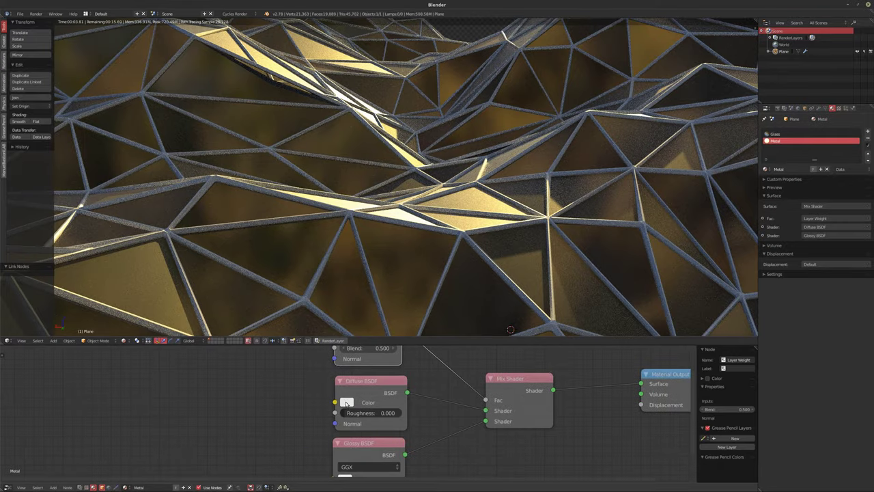
# - Darken the Diffuse colour to near black and lower the Glossy roughness to 0.007
pyautogui.click(346, 403)
pyautogui.moveTo(425, 293); pyautogui.dragTo(423, 331)
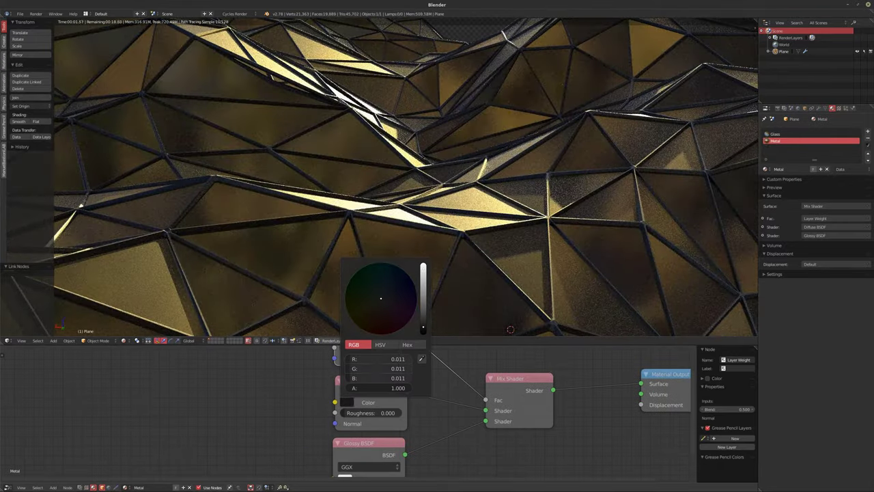
pyautogui.moveTo(410, 416); pyautogui.dragTo(433, 377, button='middle')
pyautogui.moveTo(408, 451)
pyautogui.mouseDown()
pyautogui.moveTo(430, 451)
pyautogui.moveTo(392, 451)
pyautogui.mouseUp()
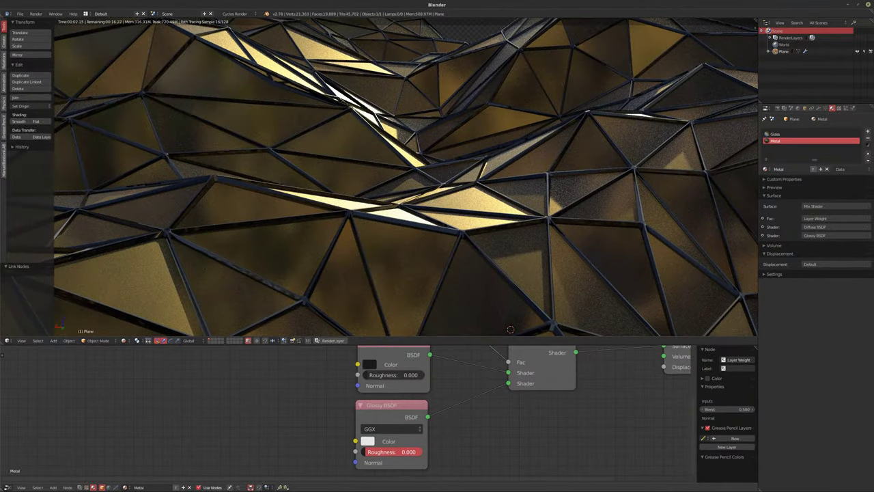
pyautogui.moveTo(393, 452); pyautogui.dragTo(397, 452)
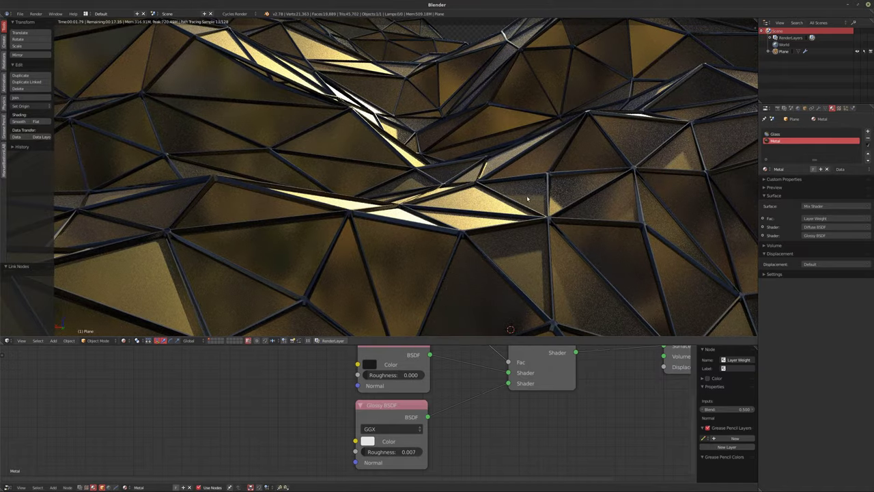
pyautogui.moveTo(471, 190); pyautogui.dragTo(504, 164, button='middle')
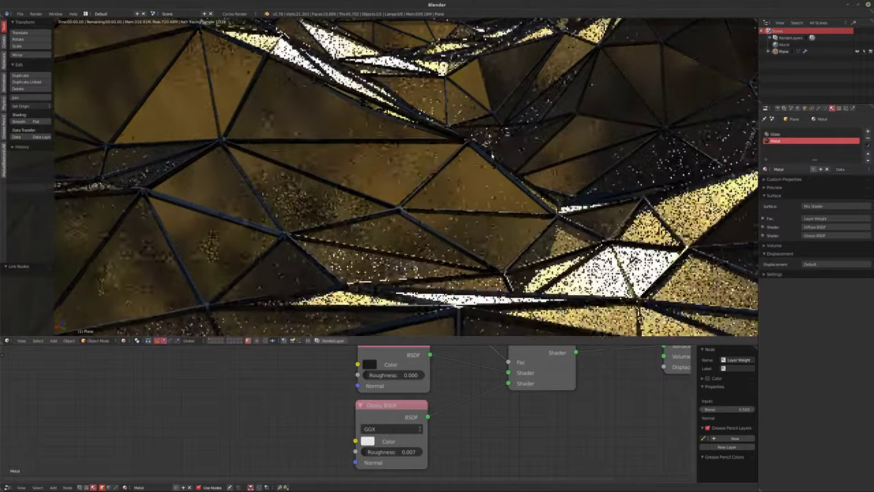
pyautogui.hotkey('shift', 'a')
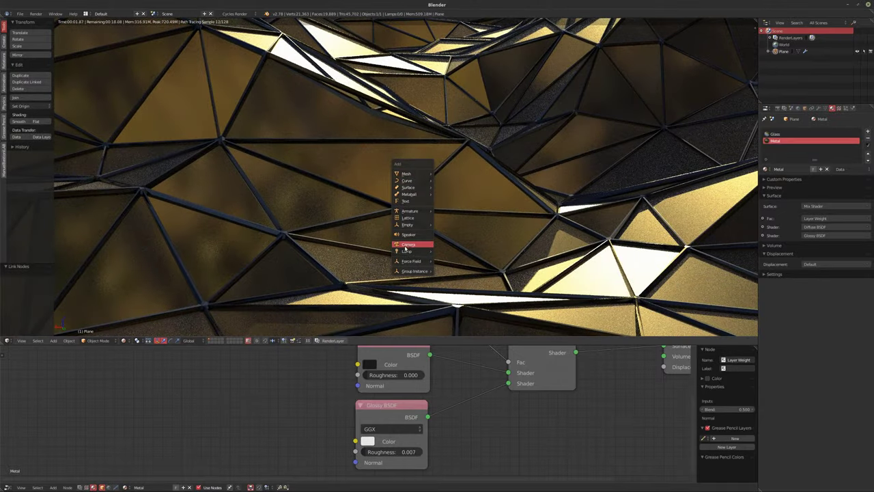
# - Add a camera aligned to the current view and set Resolution X to 1920
pyautogui.click(408, 244)
pyautogui.press('ctrl+alt+KP_0')
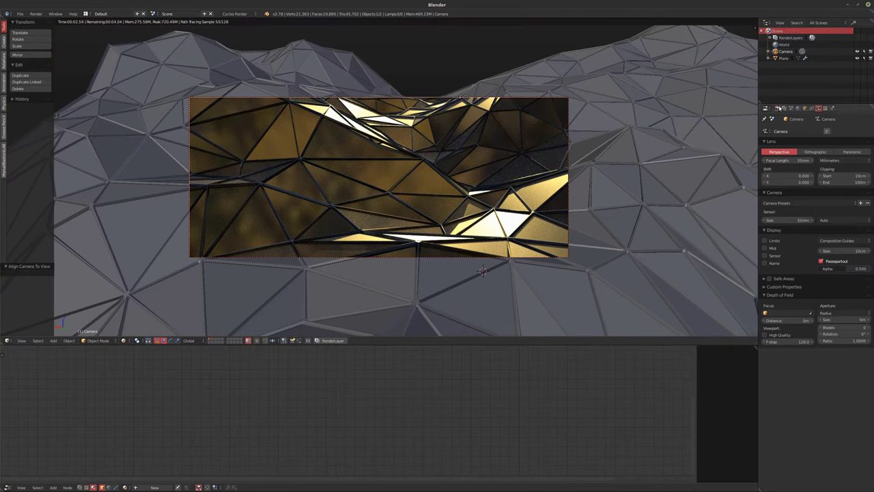
pyautogui.click(778, 108)
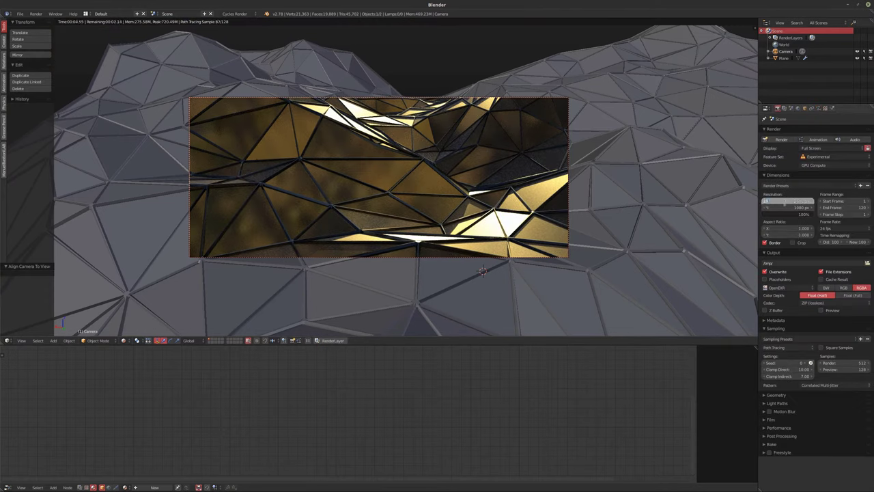
pyautogui.write('1920')
pyautogui.press('Return')
# - Move the camera forward along its depth axis into the terrain
pyautogui.keyDown('shift'); pyautogui.moveTo(482, 191); pyautogui.dragTo(434, 203, button='middle'); pyautogui.keyUp('shift')
pyautogui.press('g')
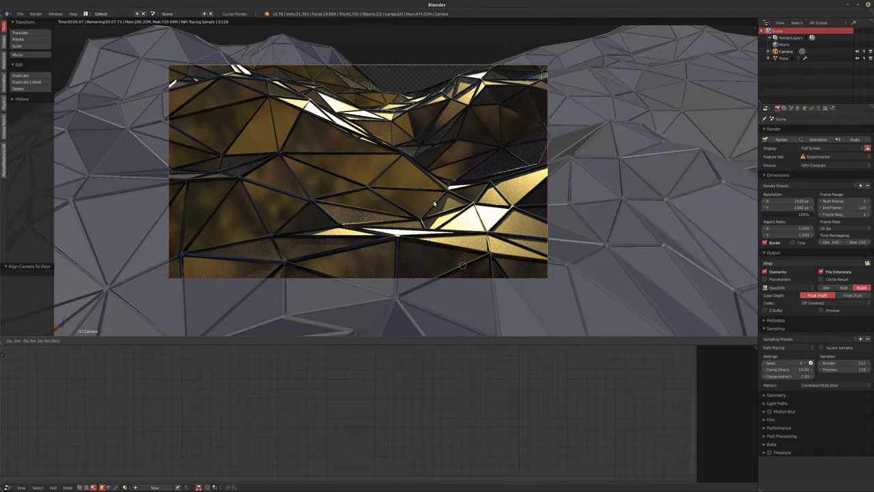
pyautogui.press('z')
pyautogui.press('z')
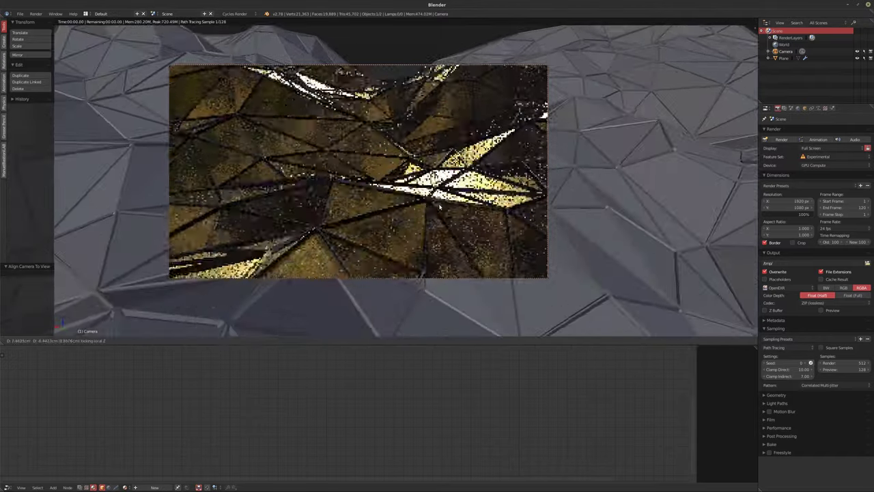
pyautogui.click(581, 157)
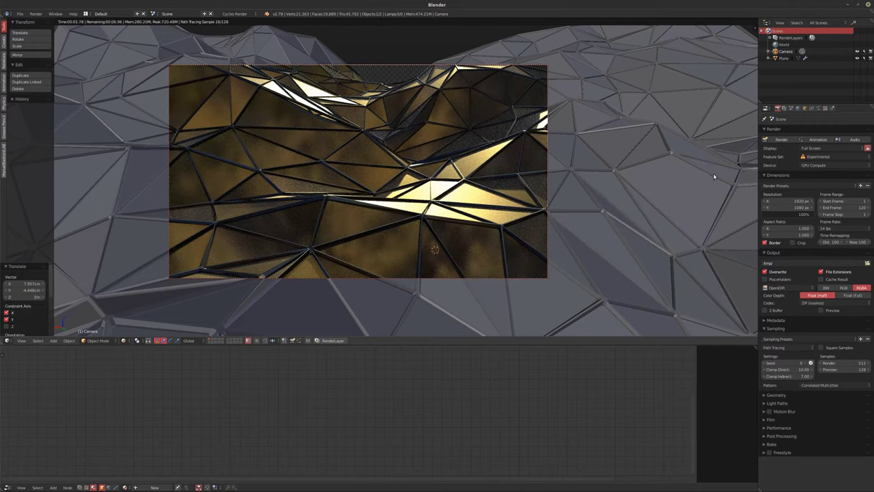
pyautogui.press('n')
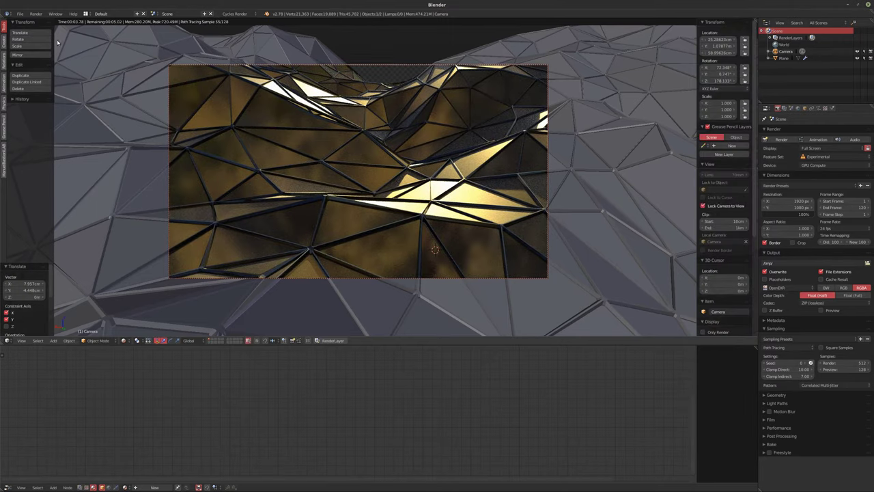
pyautogui.click(20, 14)
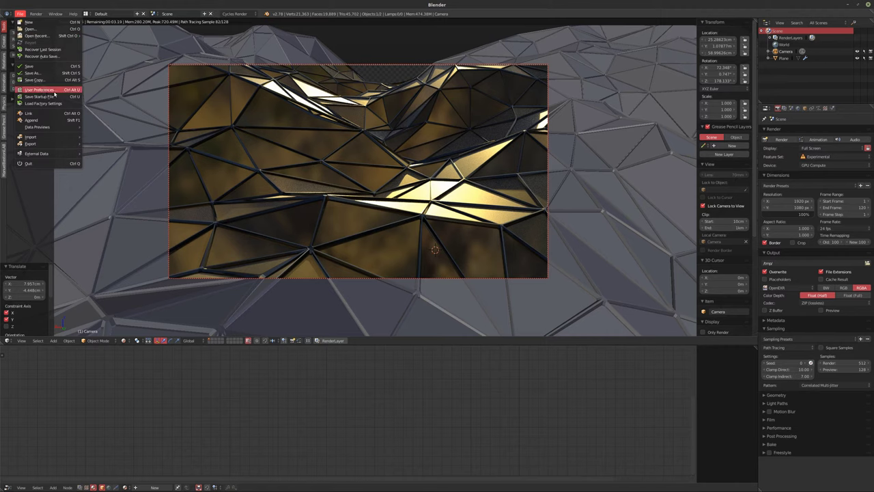
# - Check the Input preferences, orbit the locked camera to a new terrain framing, and select the Plane
pyautogui.click(41, 90)
pyautogui.click(95, 23)
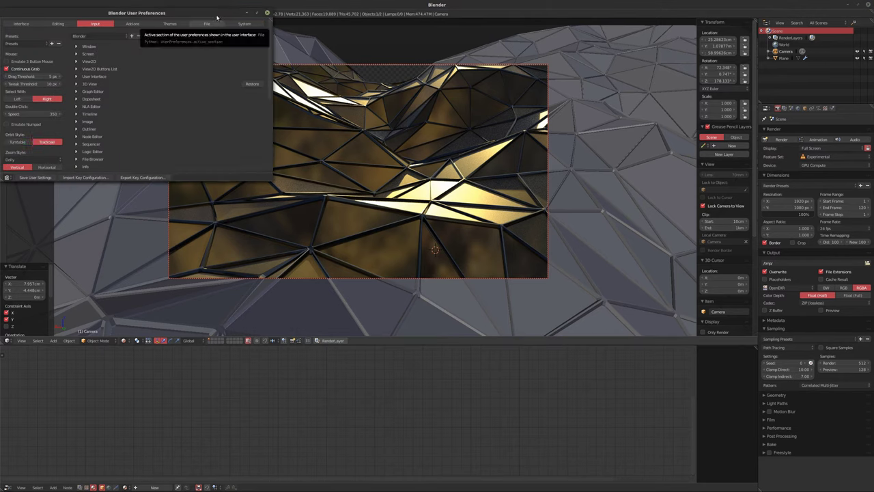
pyautogui.click(266, 14)
pyautogui.moveTo(608, 97); pyautogui.dragTo(531, 134, button='middle')
pyautogui.rightClick(595, 176)
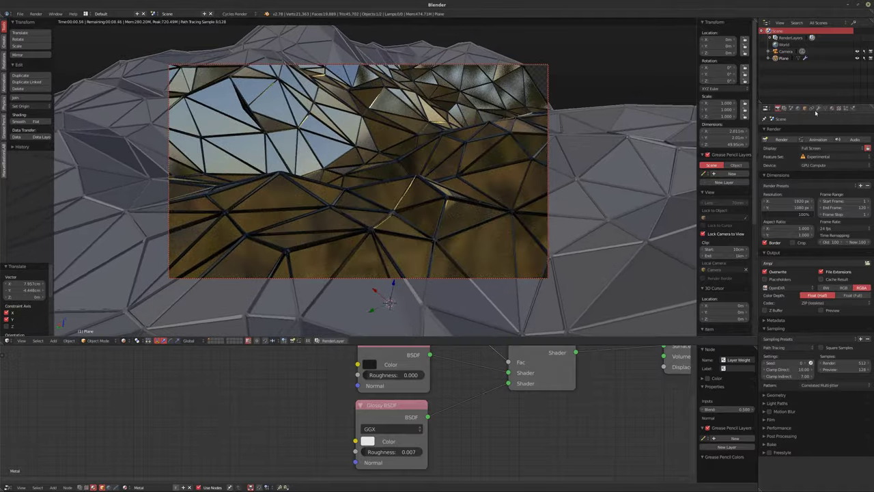
# - Select the camera and change its focal length from 70mm to 50mm
pyautogui.click(785, 51)
pyautogui.click(820, 107)
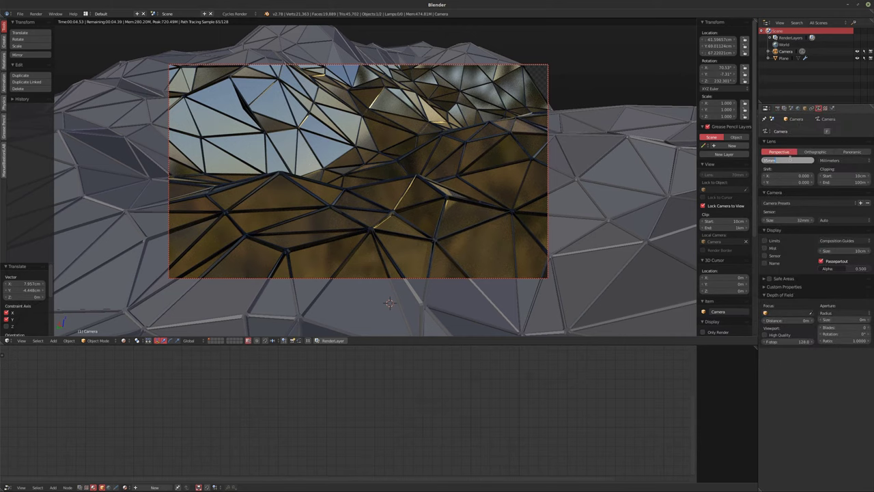
pyautogui.press('Return')
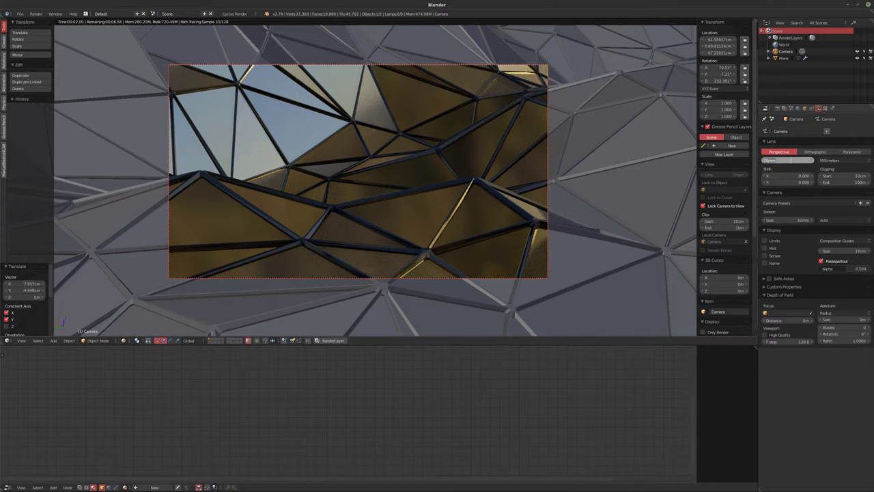
pyautogui.write('50')
pyautogui.press('Return')
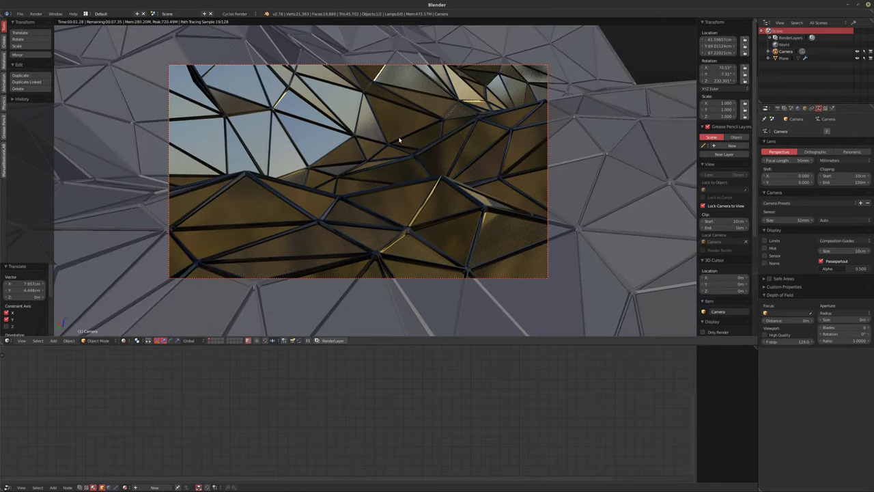
pyautogui.press('z')
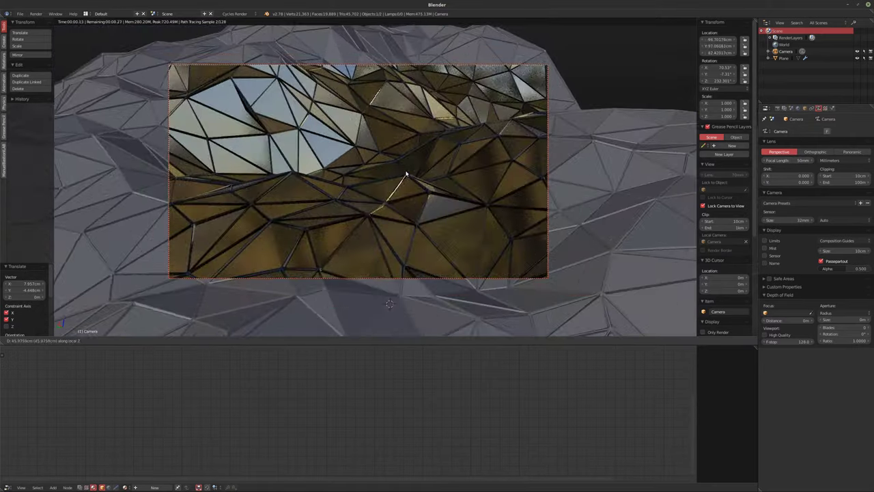
# - Orbit the camera-locked view to frame the terrain with sky showing, then reselect the camera
pyautogui.moveTo(666, 104); pyautogui.dragTo(698, 98, button='middle')
pyautogui.rightClick(469, 201)
pyautogui.moveTo(470, 200); pyautogui.dragTo(405, 181, button='middle')
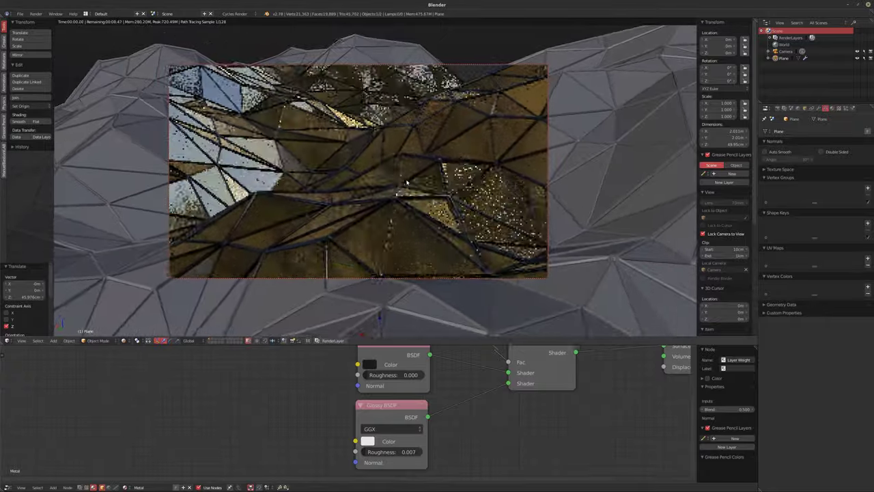
pyautogui.moveTo(595, 139); pyautogui.dragTo(580, 141, button='middle')
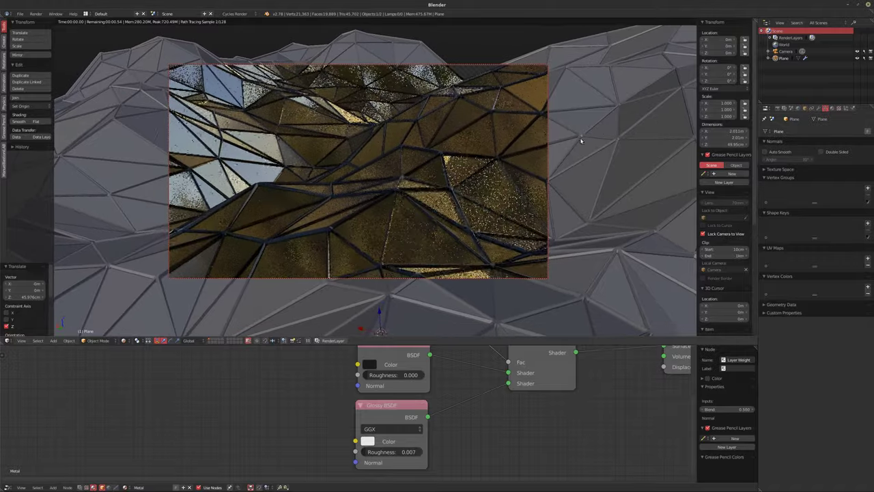
pyautogui.click(777, 108)
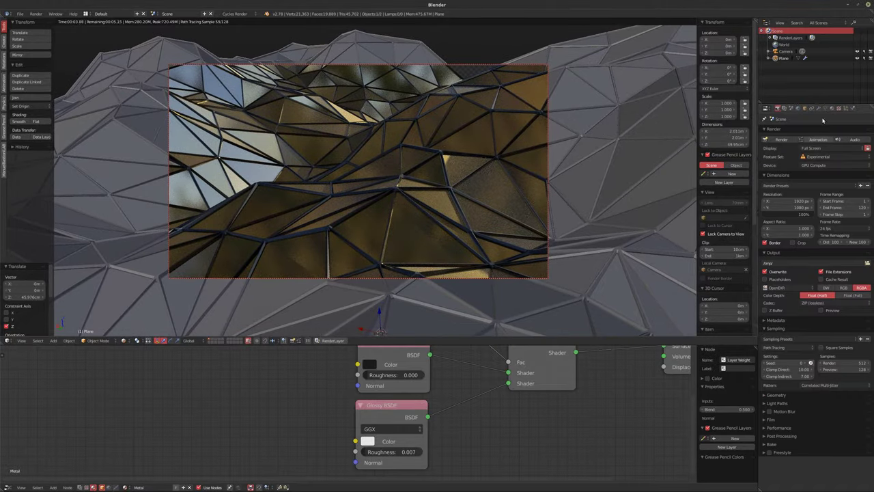
pyautogui.click(785, 52)
pyautogui.click(827, 108)
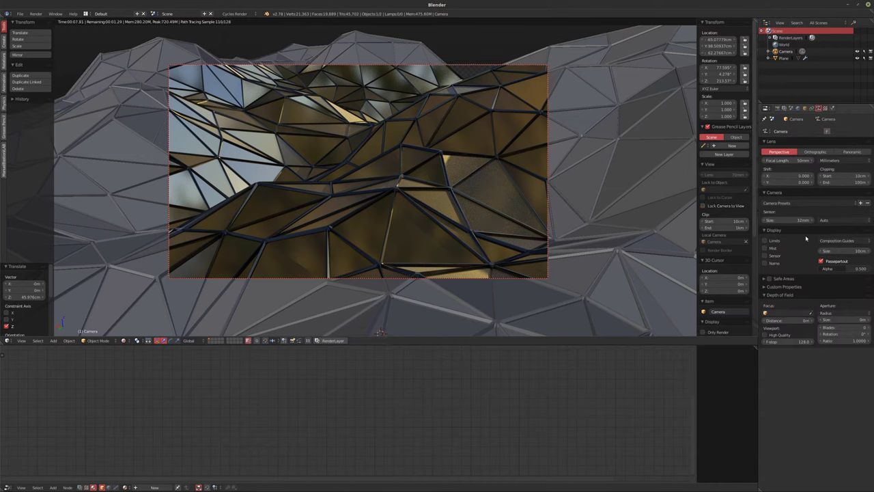
# - Sample the depth-of-field focus distance from the terrain, giving 1.45m
pyautogui.click(811, 313)
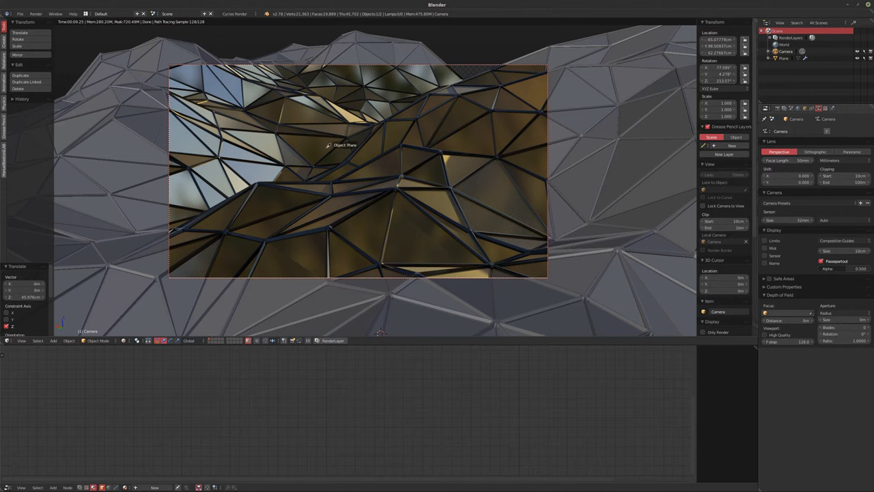
pyautogui.click(309, 134)
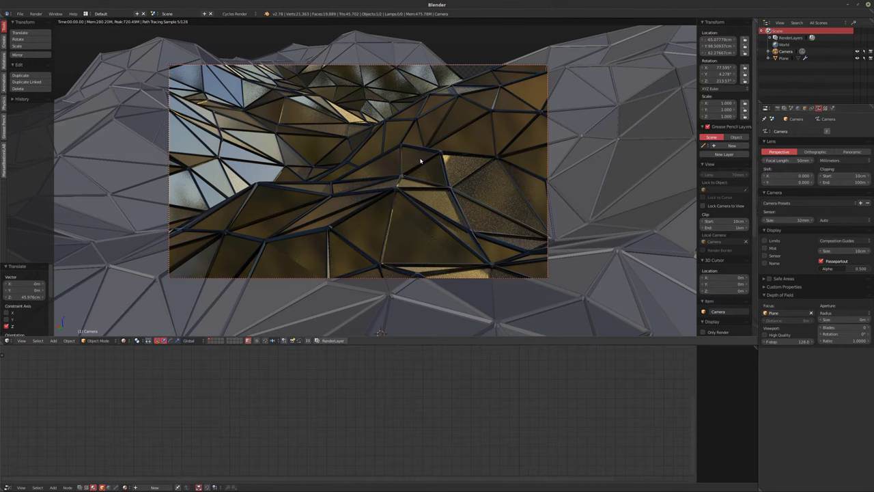
pyautogui.click(810, 313)
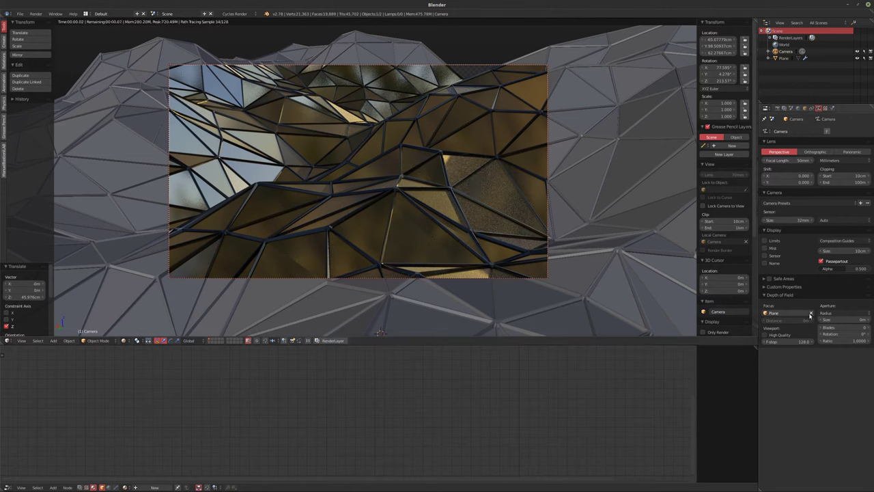
pyautogui.click(316, 148)
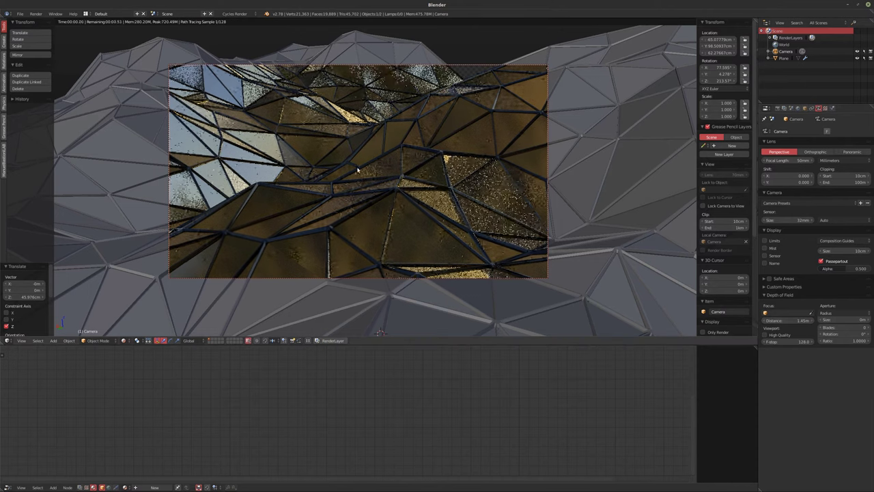
# - Set the aperture size to 0.1, then reduce it to 1.2cm
pyautogui.click(828, 324)
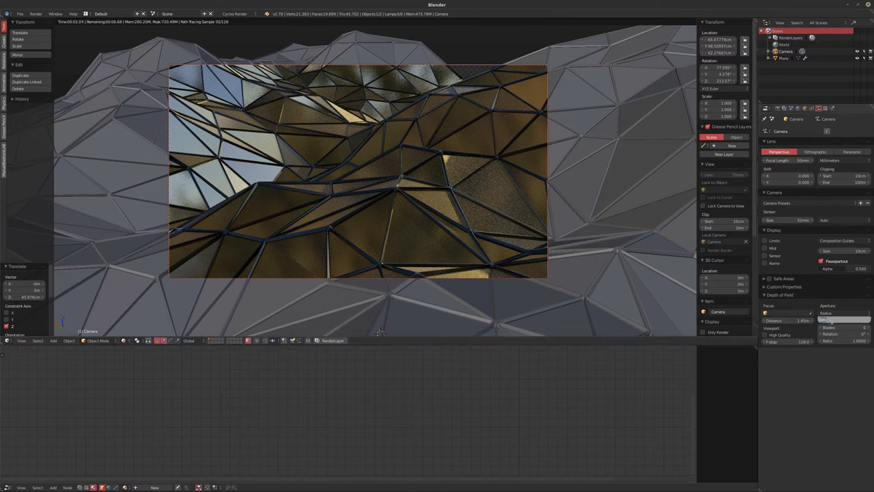
pyautogui.write('0.1')
pyautogui.press('Return')
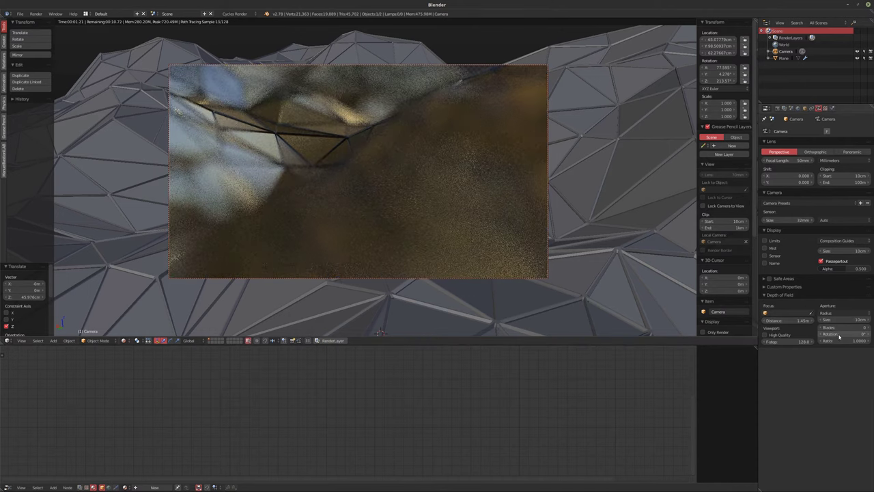
pyautogui.moveTo(846, 322); pyautogui.dragTo(794, 323)
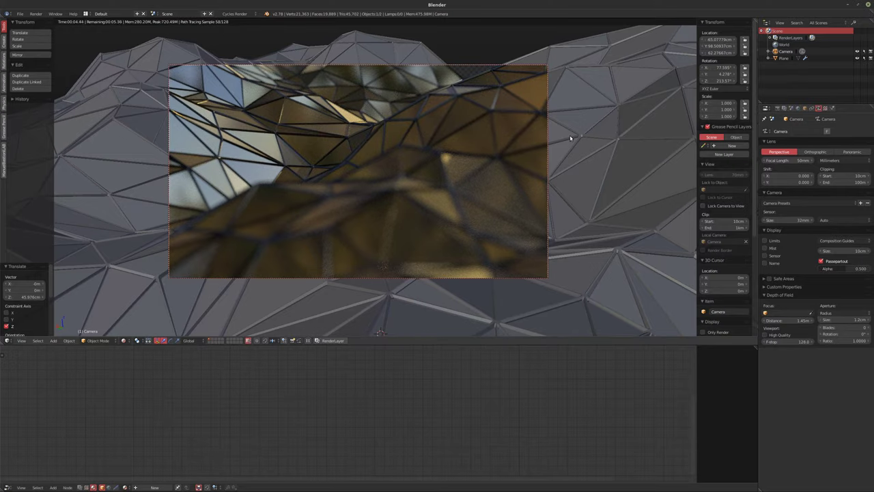
pyautogui.press('r')
pyautogui.press('z')
pyautogui.press('z')
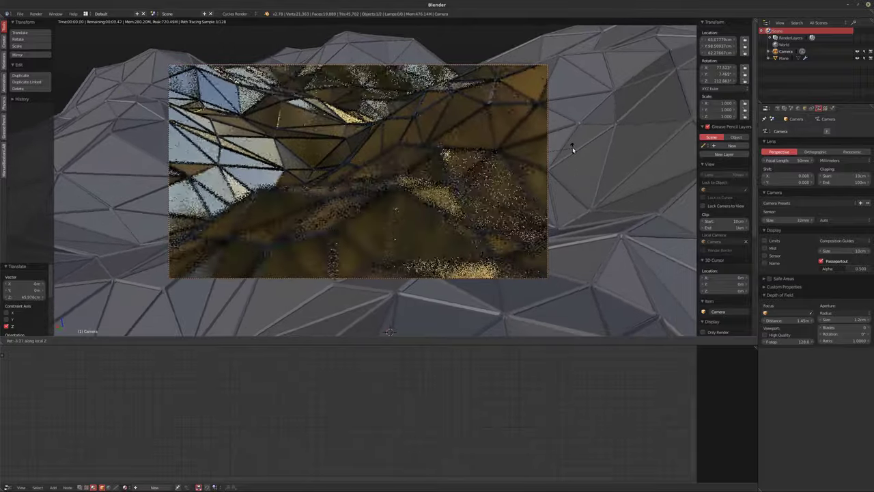
# - Roll the camera, shift it slightly sideways, and push it about 16.664cm forward along its view axis
pyautogui.click(573, 147)
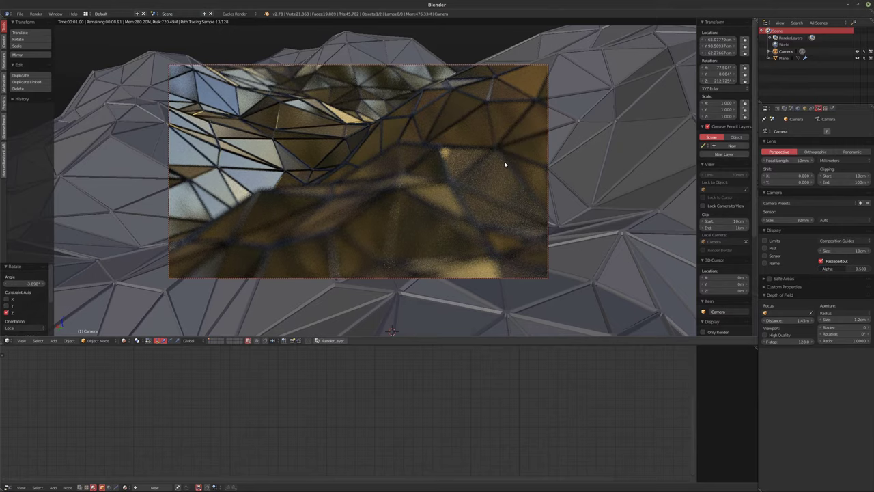
pyautogui.press('g')
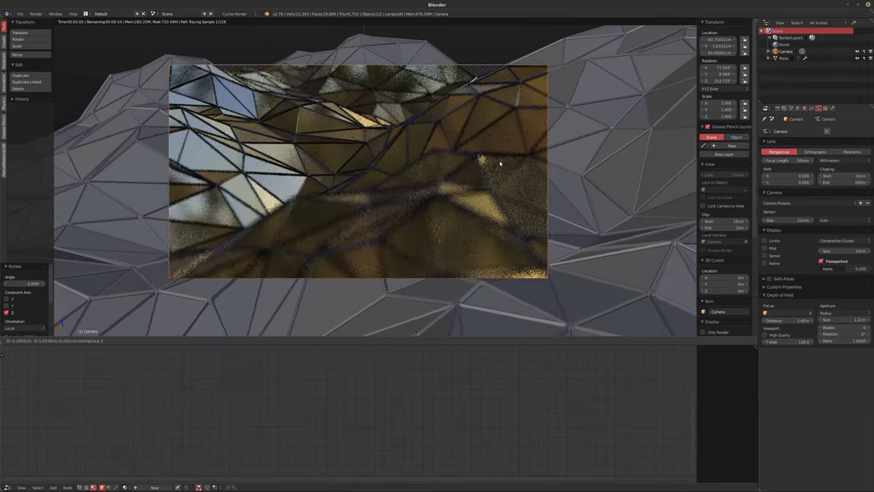
pyautogui.click(499, 164)
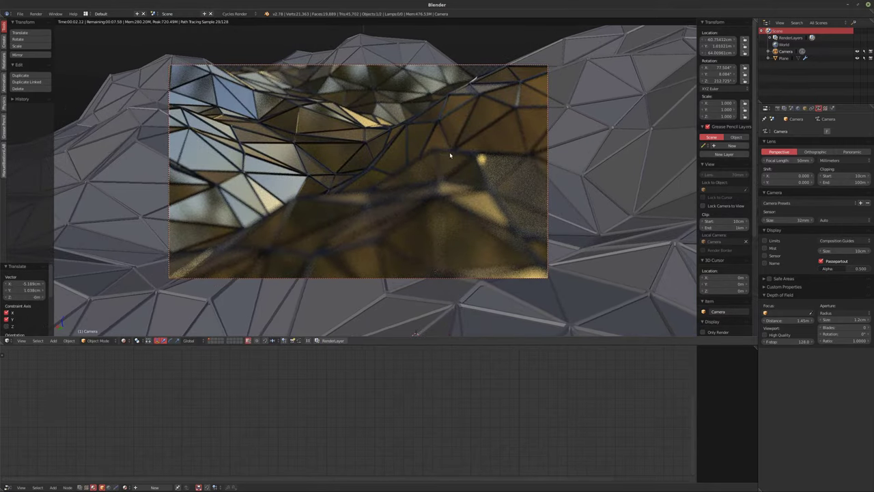
pyautogui.press('g')
pyautogui.press('z')
pyautogui.press('z')
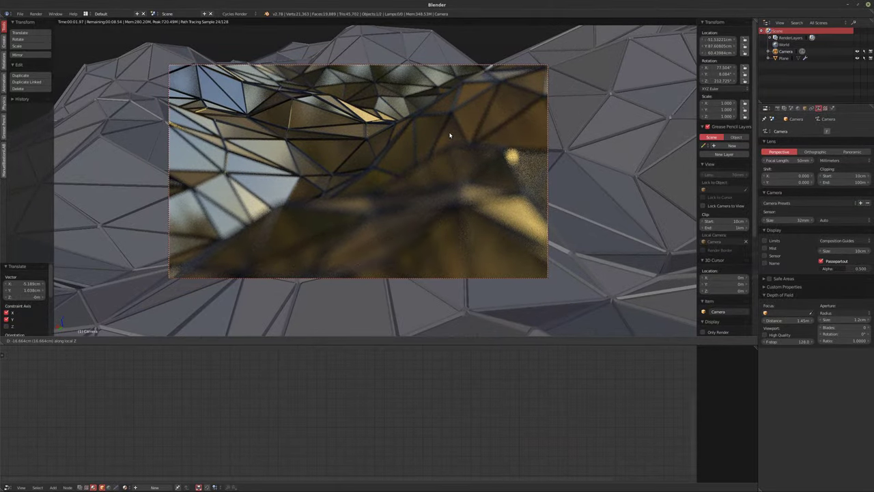
pyautogui.click(450, 136)
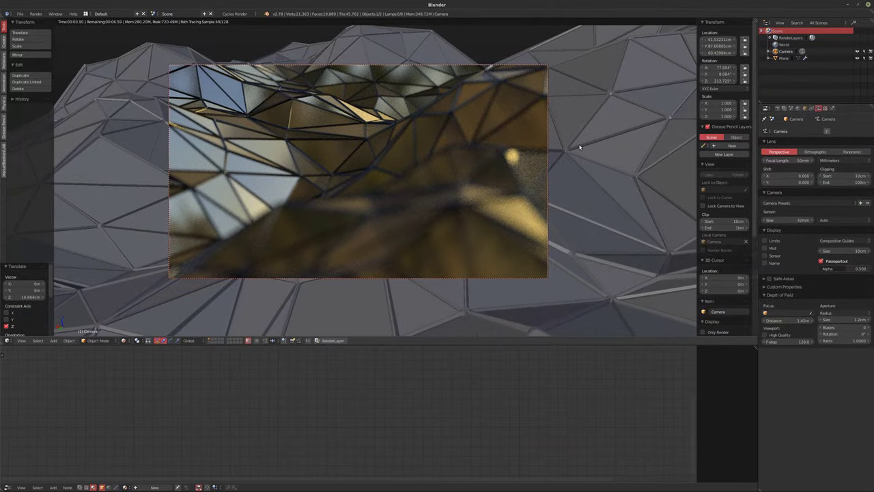
# - Shorten the depth-of-field focus distance to 1.23m and dolly the camera forward once more
pyautogui.scroll(1, 357, 165)
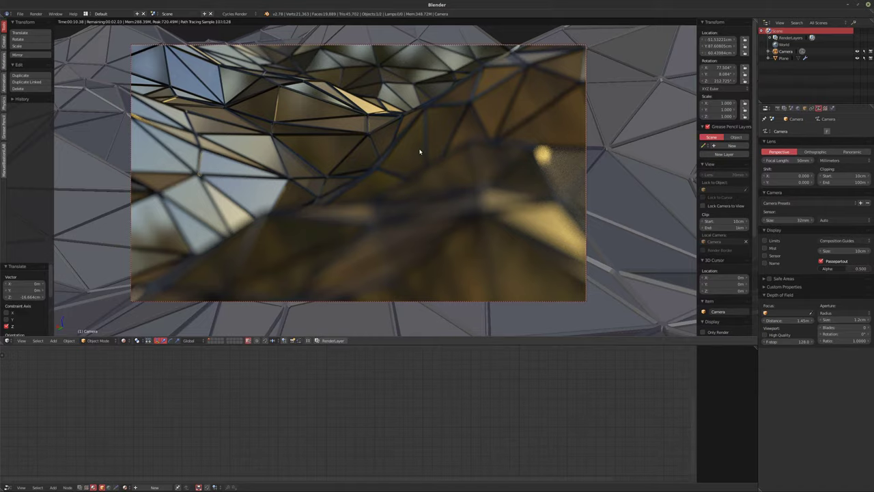
pyautogui.moveTo(785, 321); pyautogui.dragTo(825, 321)
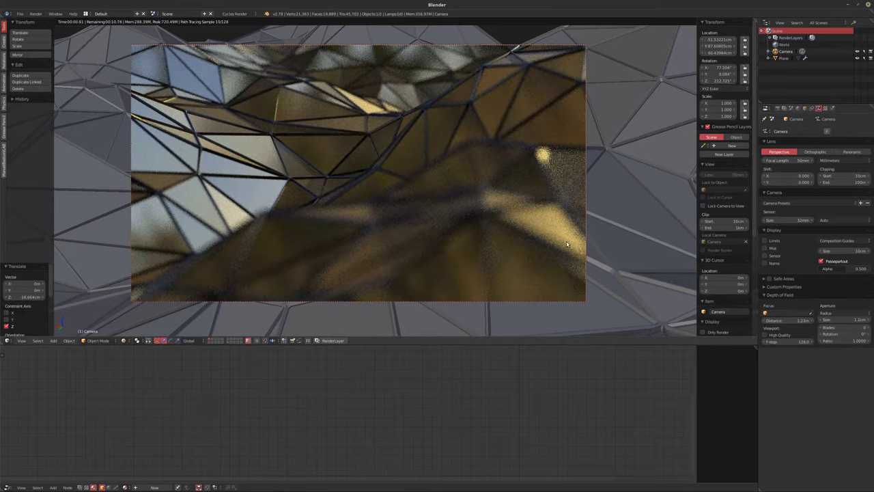
pyautogui.press('g')
pyautogui.press('z')
pyautogui.press('z')
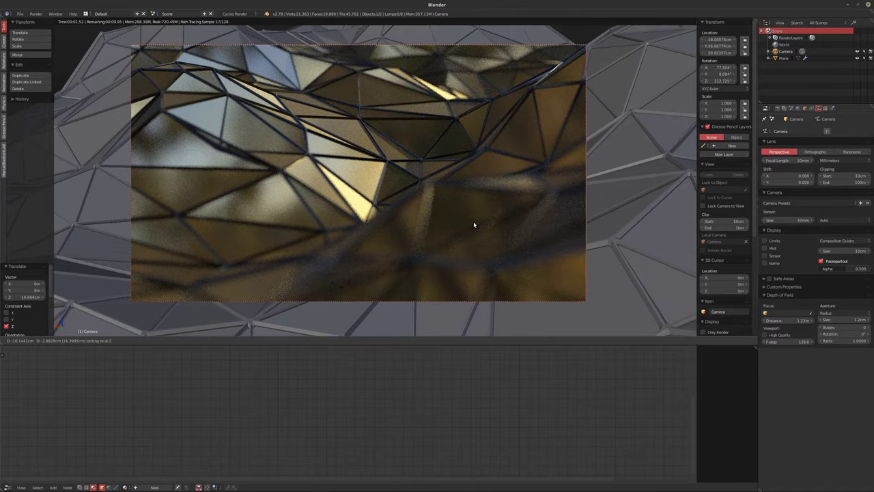
pyautogui.click(473, 221)
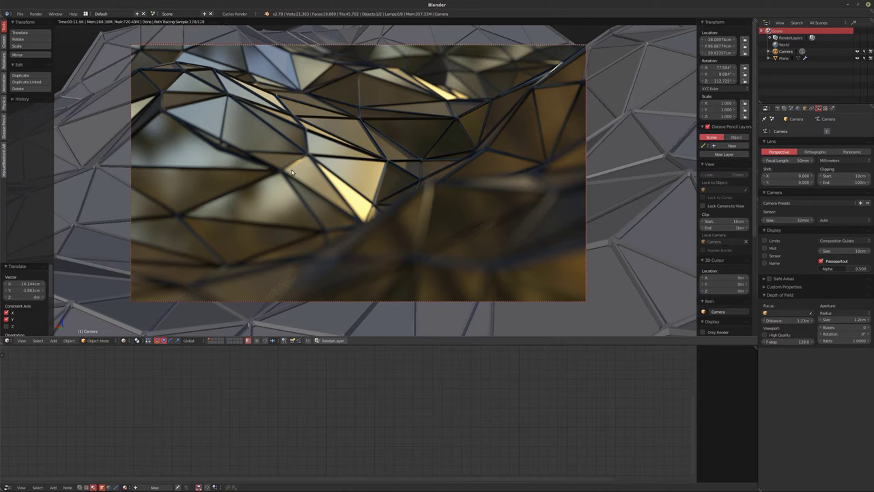
# - Add an icosphere at a 3D cursor placed on the terrain
pyautogui.click(413, 171)
pyautogui.hotkey('shift', 'a')
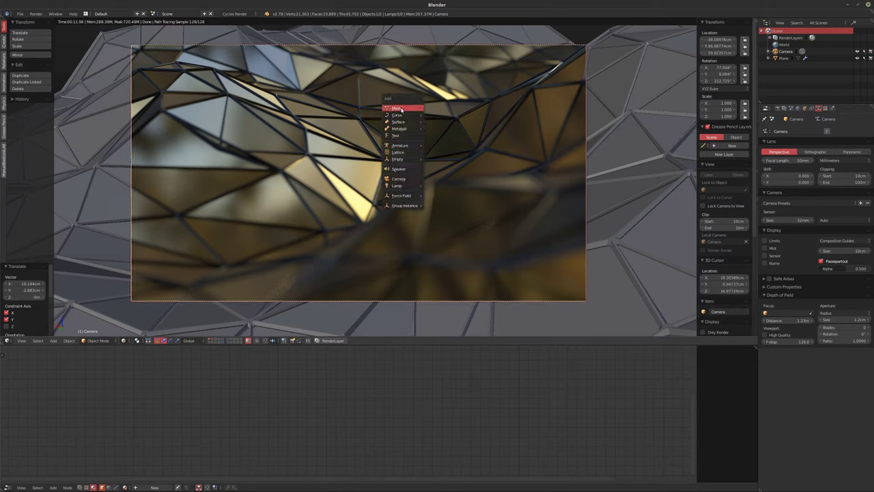
pyautogui.moveTo(401, 109)
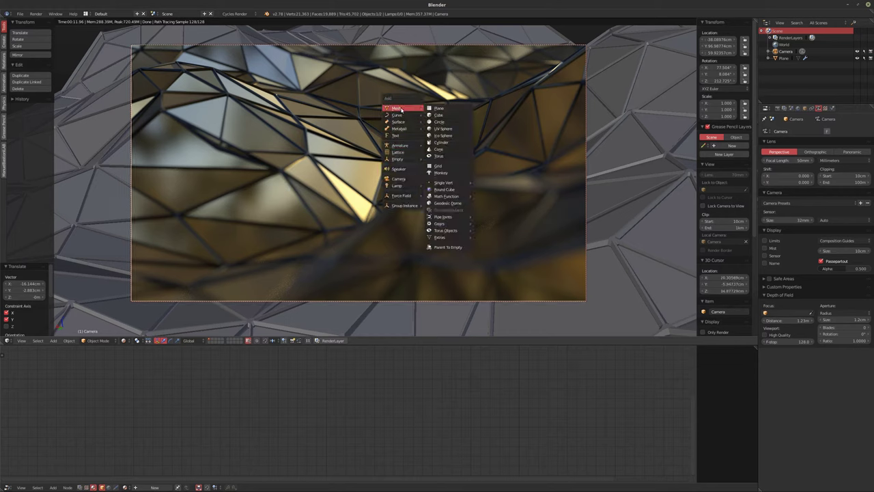
pyautogui.click(441, 135)
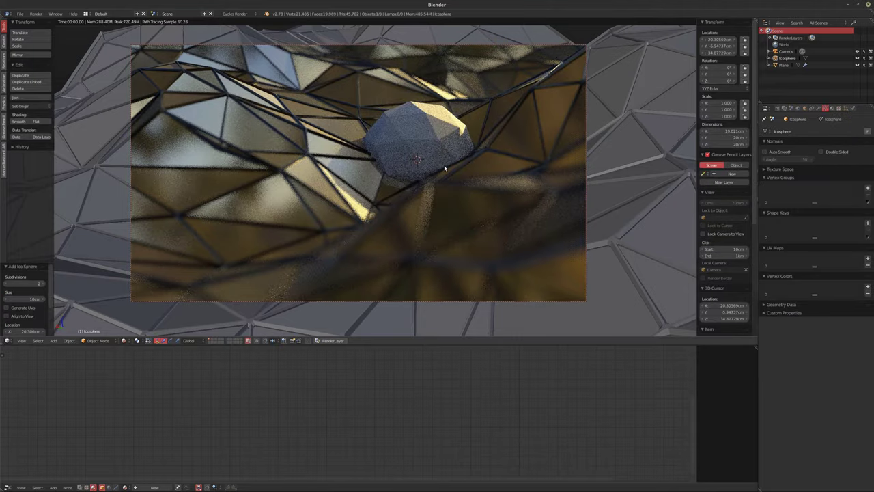
# - Raise the icosphere and shrink its mesh to about half size in Edit Mode
pyautogui.press('g')
pyautogui.press('z')
pyautogui.press('z')
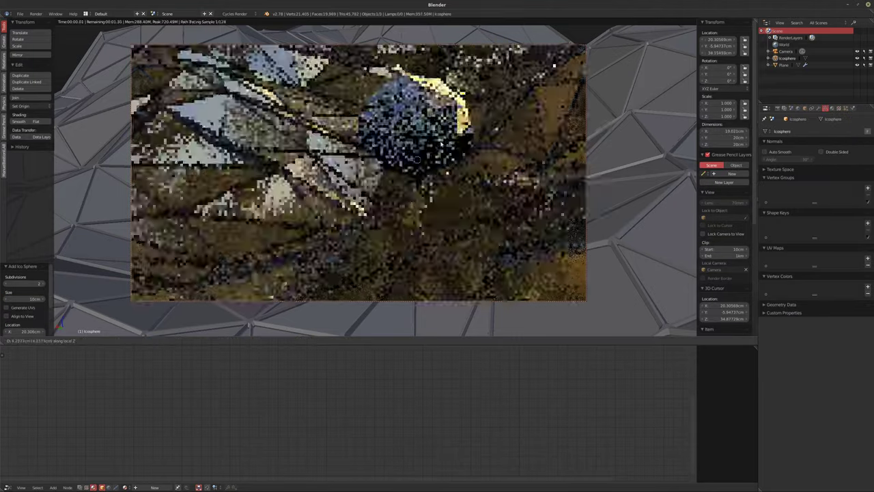
pyautogui.click(458, 132)
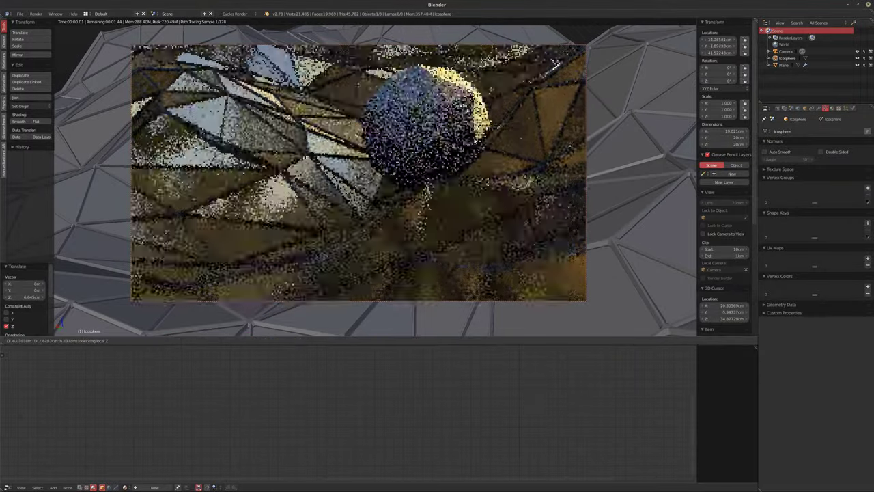
pyautogui.click(472, 141)
pyautogui.press('Tab')
pyautogui.press('s')
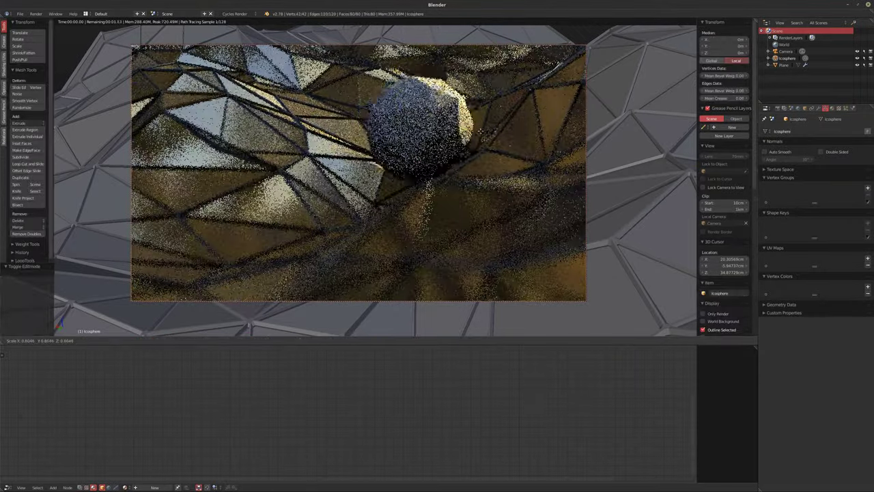
pyautogui.click(458, 153)
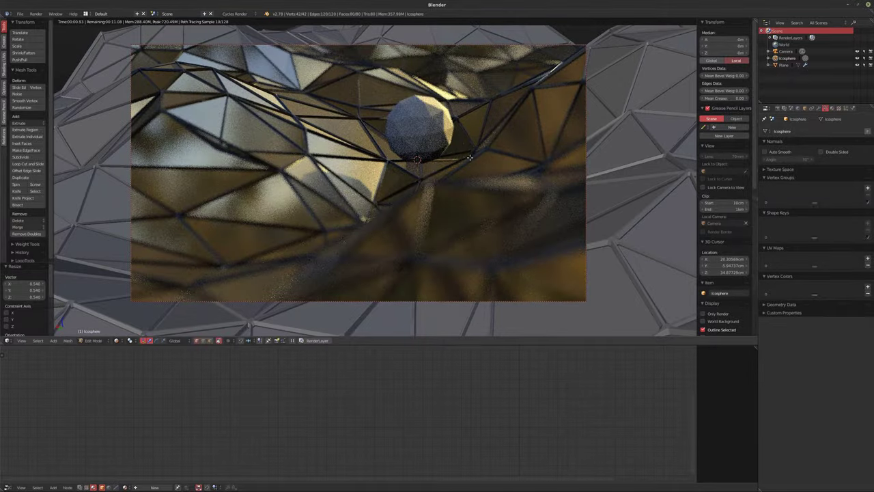
pyautogui.press('Tab')
# - Lift the icosphere higher along Z, with a final small adjustment
pyautogui.press('g')
pyautogui.hotkey('shift', 'z')
pyautogui.hotkey('shift', 'z')
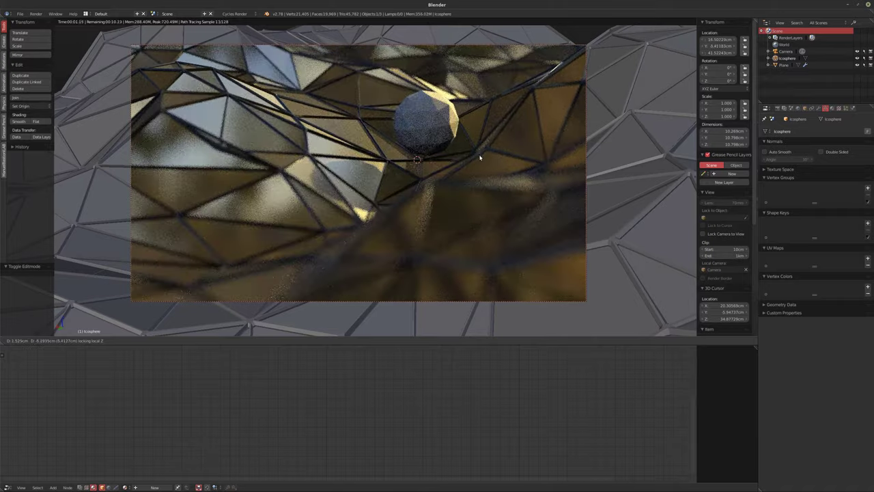
pyautogui.click(481, 153)
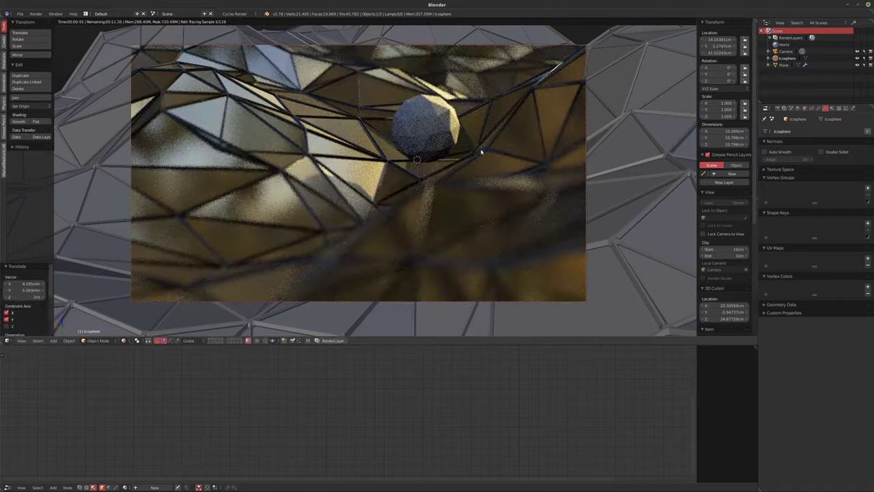
pyautogui.press('g')
pyautogui.press('z')
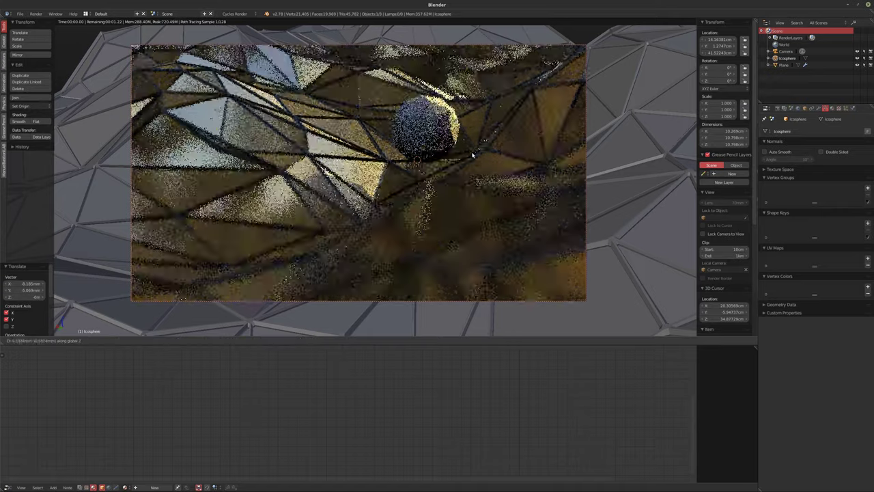
pyautogui.click(470, 153)
# - Eyedrop the camera's depth-of-field focus onto the sphere, then bring up the icosphere's modifier list
pyautogui.click(785, 51)
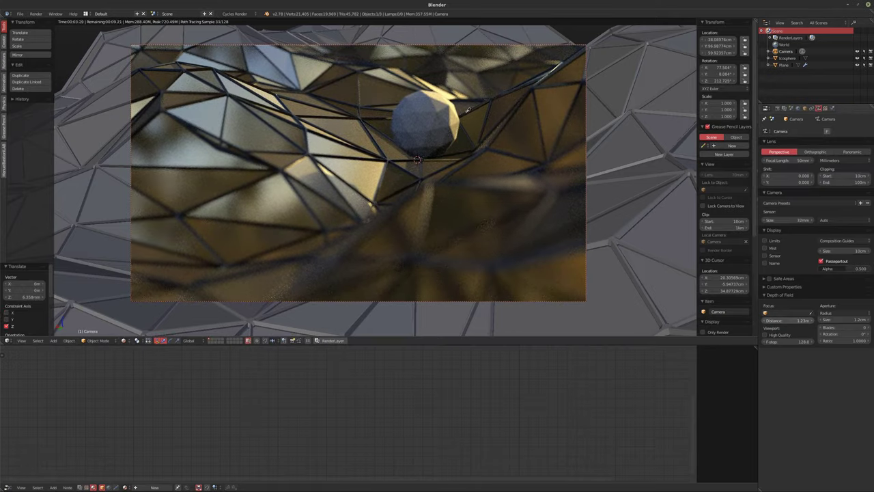
pyautogui.click(420, 113)
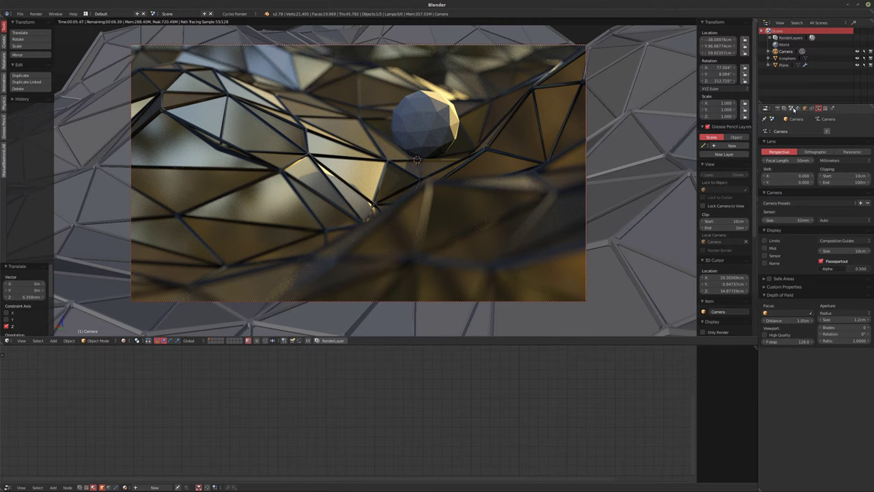
pyautogui.click(784, 58)
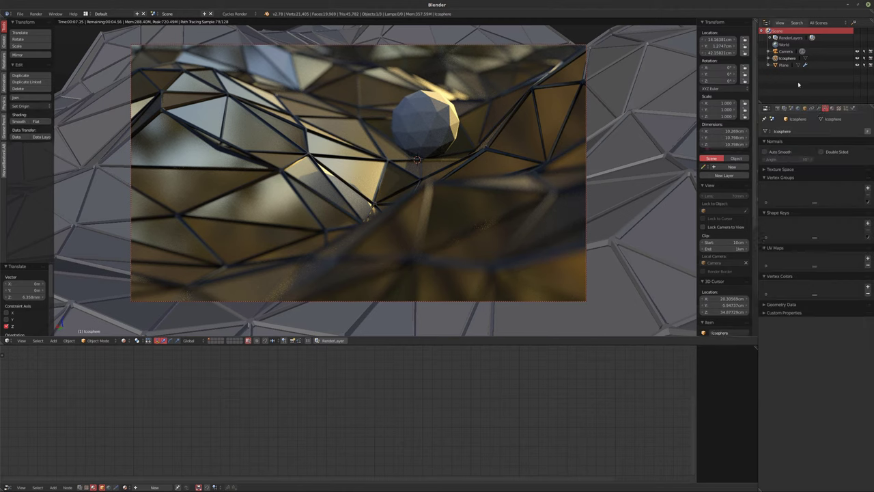
pyautogui.click(819, 108)
pyautogui.click(804, 135)
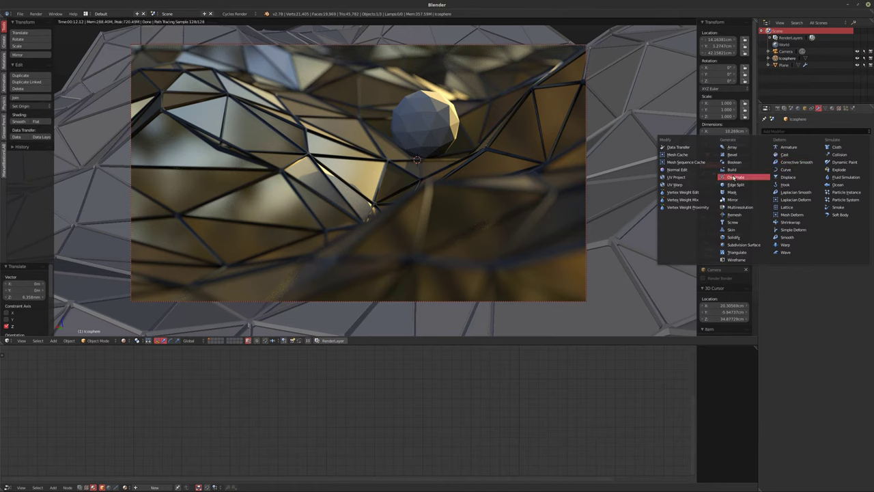
# - Try a Decimate modifier in Collapse mode at ratio about 0.56, then remove it
pyautogui.click(734, 177)
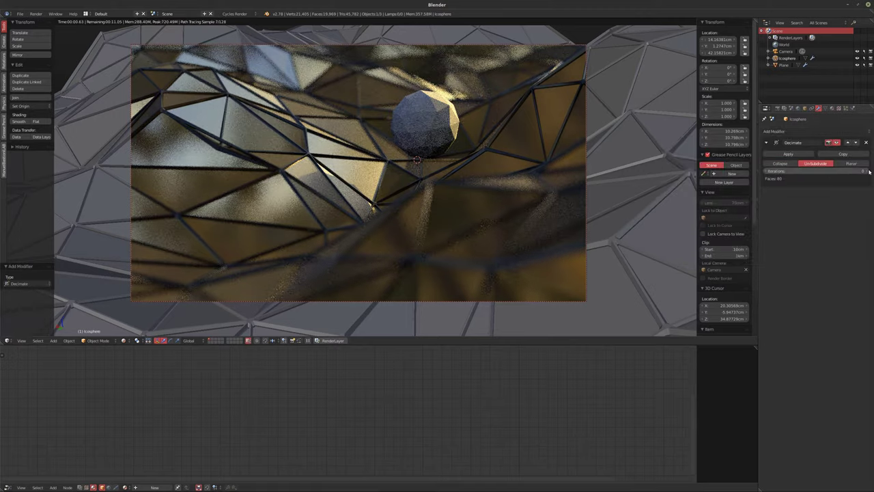
pyautogui.click(866, 172)
pyautogui.click(866, 172)
pyautogui.click(866, 172)
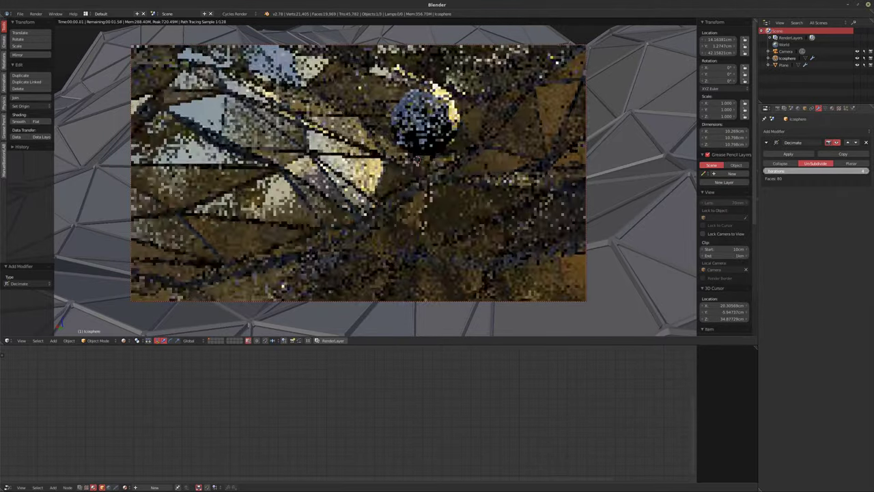
pyautogui.click(780, 164)
pyautogui.moveTo(834, 173); pyautogui.dragTo(814, 173)
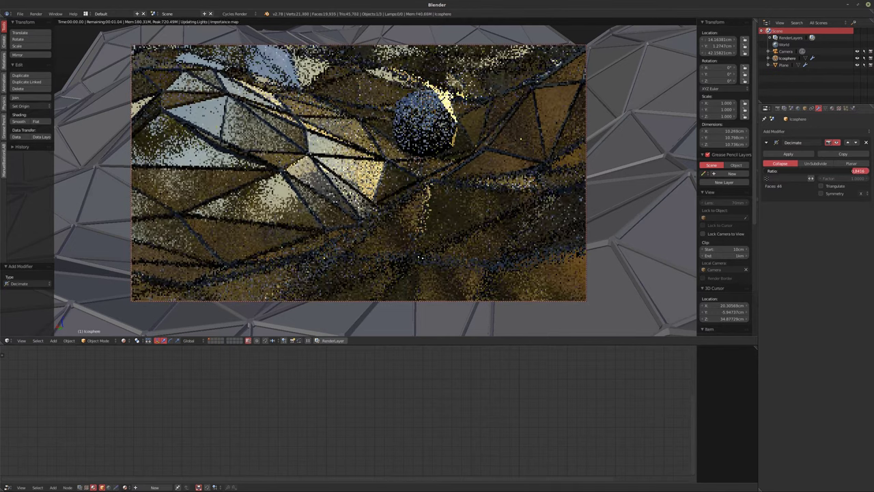
pyautogui.click(866, 142)
# - Add a Wireframe modifier and thin its thickness to about 0.0073
pyautogui.click(820, 132)
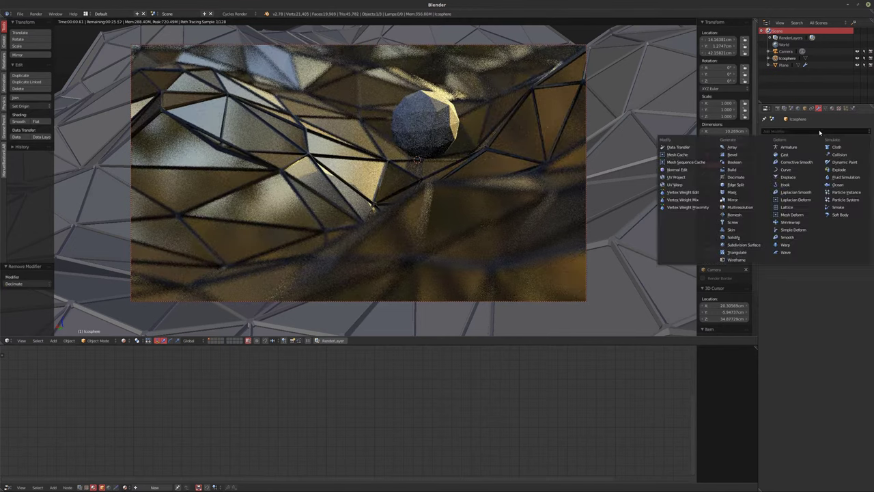
pyautogui.click(736, 260)
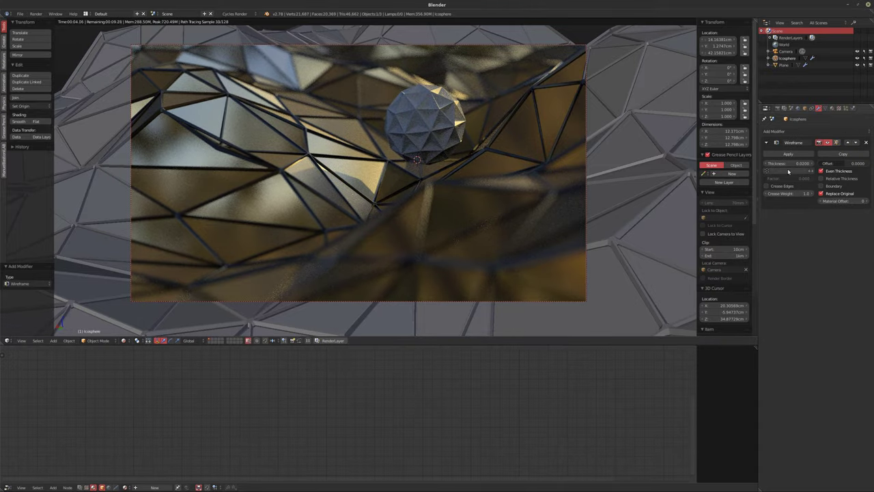
pyautogui.moveTo(787, 165)
pyautogui.mouseDown()
pyautogui.moveTo(770, 165)
pyautogui.moveTo(792, 165)
pyautogui.moveTo(780, 165)
pyautogui.mouseUp()
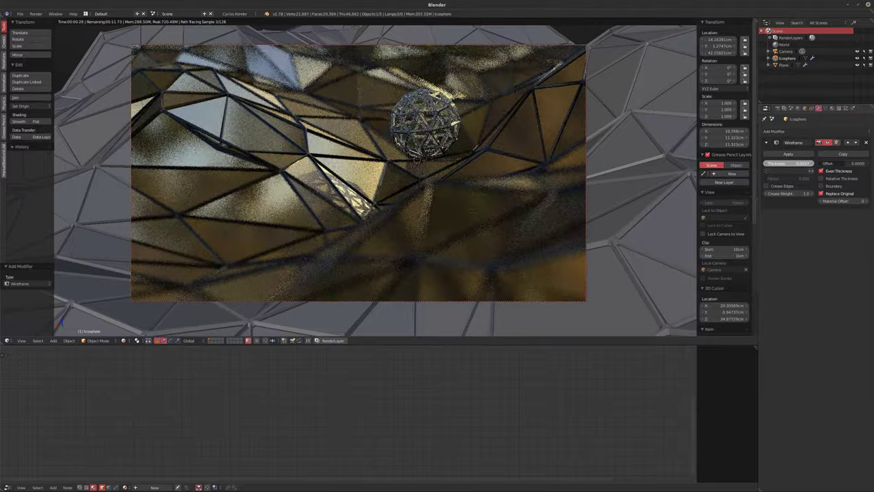
pyautogui.moveTo(780, 165); pyautogui.dragTo(778, 165)
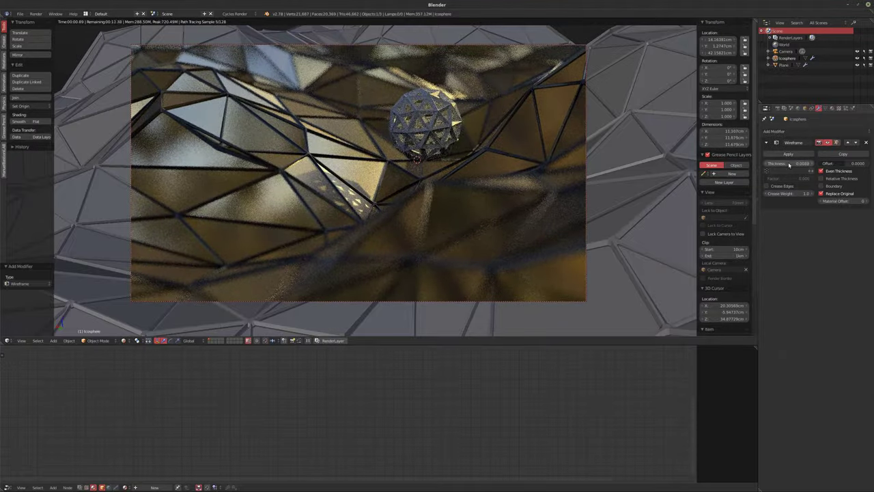
pyautogui.press('Tab')
pyautogui.press('Tab')
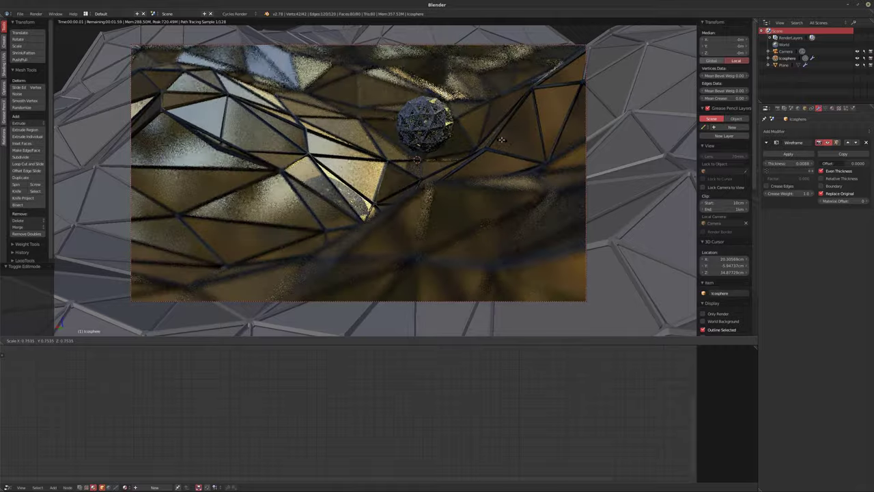
pyautogui.moveTo(785, 165); pyautogui.dragTo(782, 165)
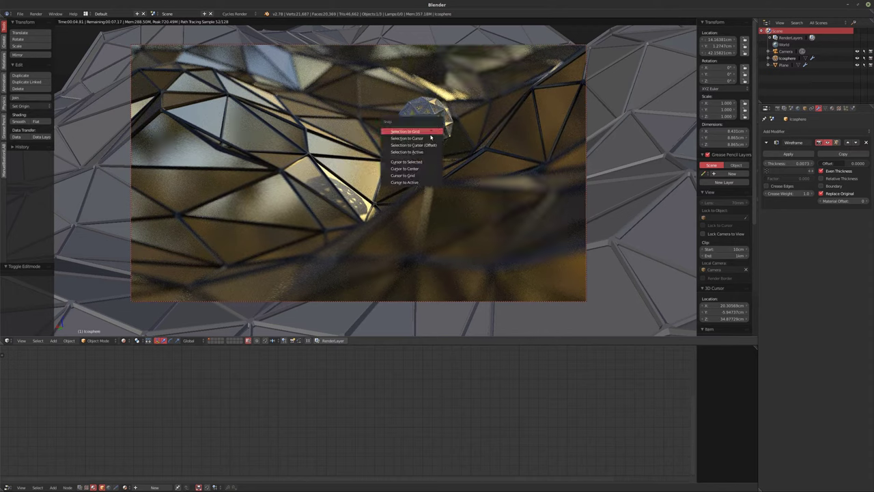
# - Add a Point lamp at the centre of the icosphere cage
pyautogui.click(409, 161)
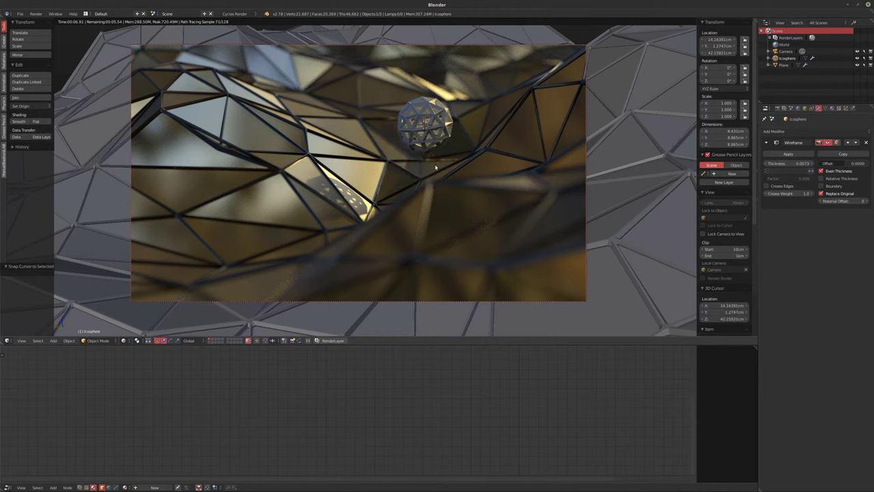
pyautogui.hotkey('shift', 'a')
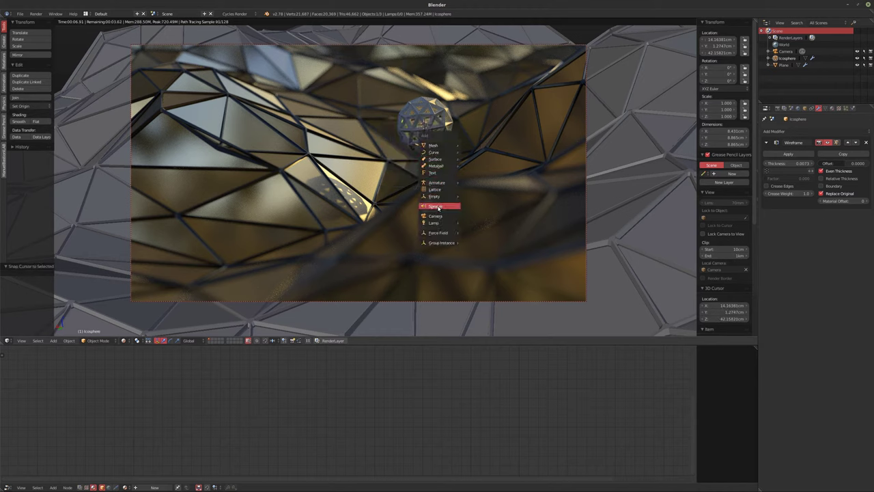
pyautogui.moveTo(441, 223)
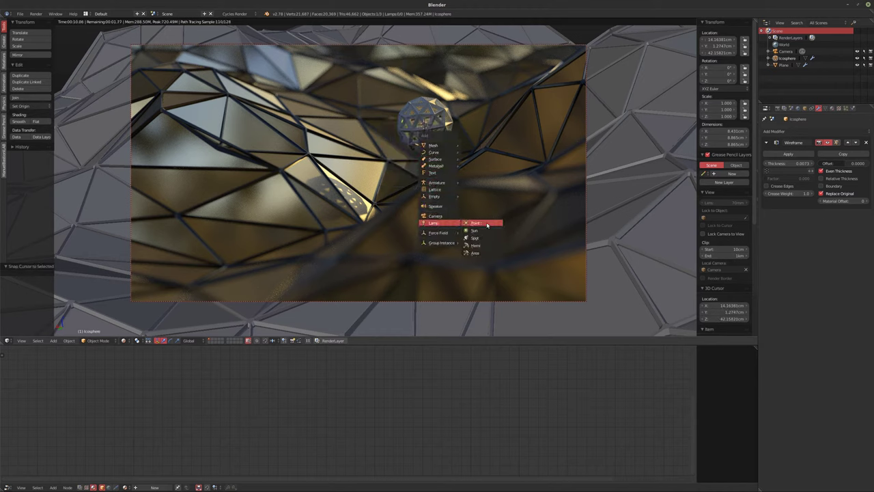
pyautogui.click(487, 224)
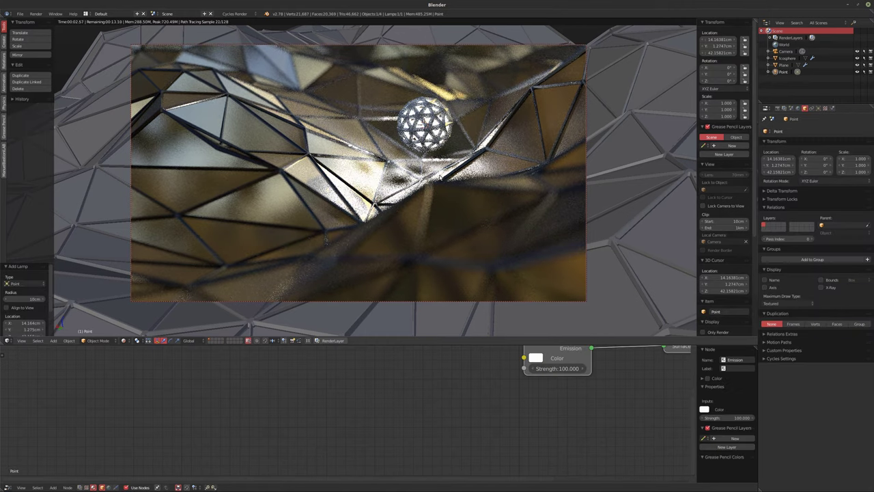
# - Set the Point lamp's strength to 10
pyautogui.click(818, 108)
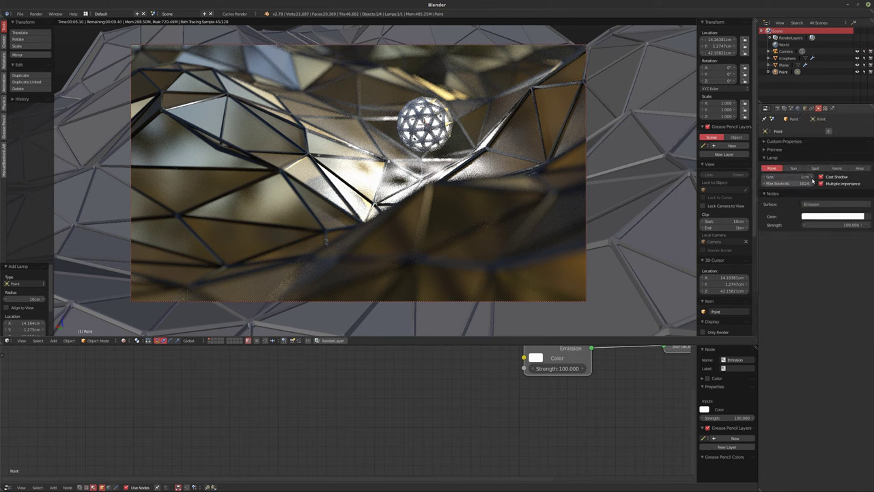
pyautogui.click(829, 225)
pyautogui.press('Return')
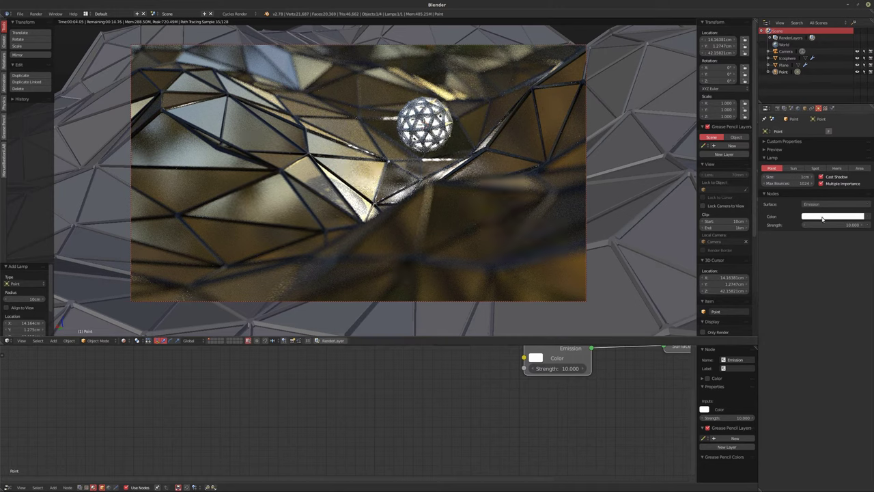
# - Add a Noise Texture node and link its colour into the lamp's Emission colour
pyautogui.moveTo(547, 392); pyautogui.dragTo(468, 424, button='middle')
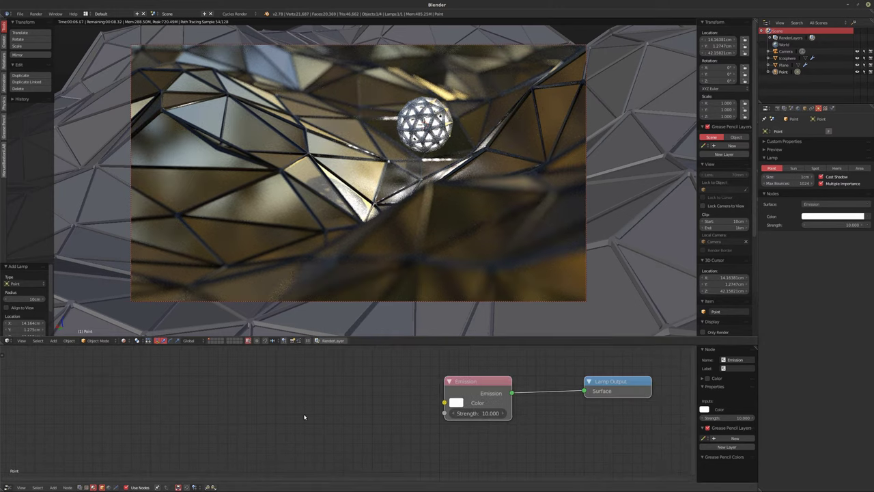
pyautogui.hotkey('shift', 'a')
pyautogui.moveTo(275, 463)
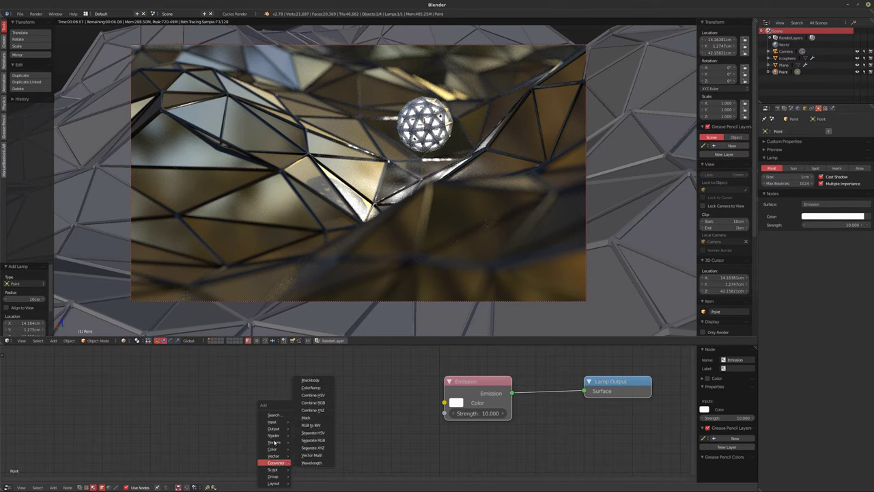
pyautogui.moveTo(271, 444)
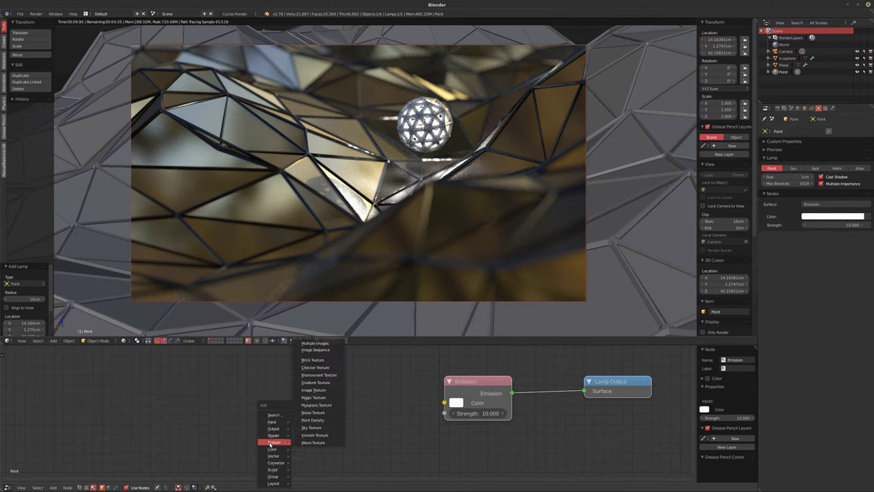
pyautogui.click(313, 411)
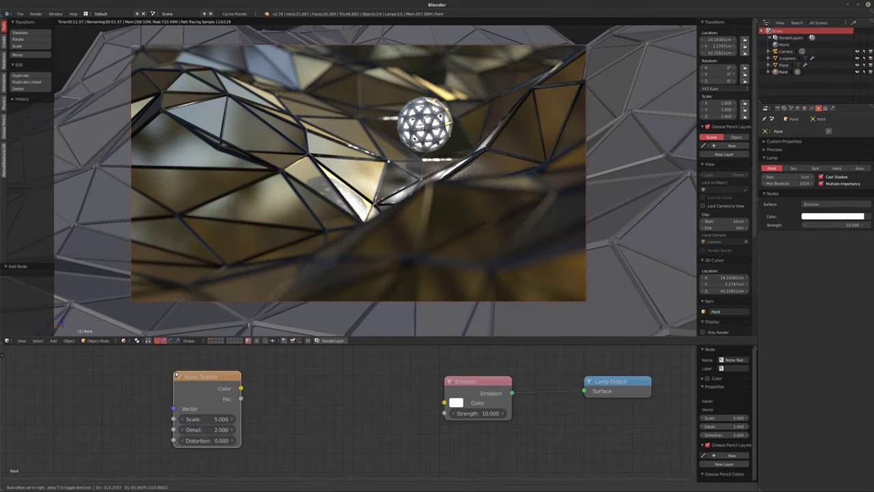
pyautogui.click(191, 384)
pyautogui.moveTo(255, 397); pyautogui.dragTo(445, 402)
# - Insert a ColorRamp node between the Noise Texture and Emission
pyautogui.hotkey('shift', 'a')
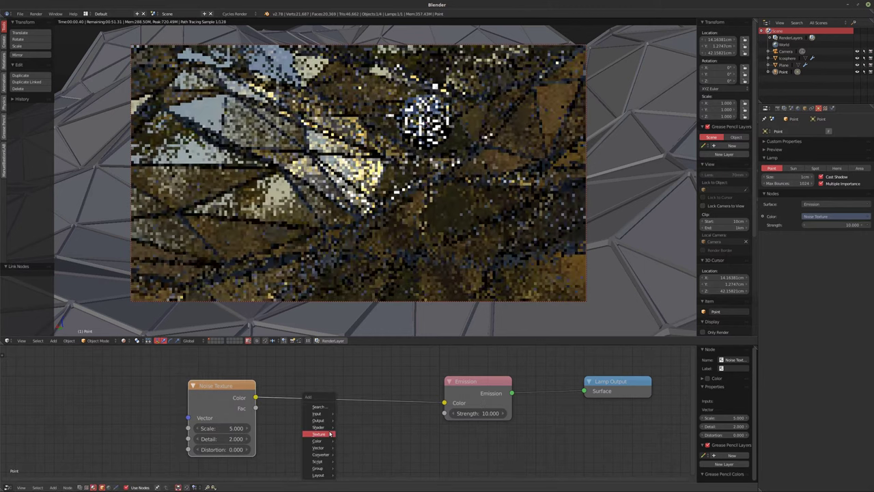
pyautogui.moveTo(326, 454)
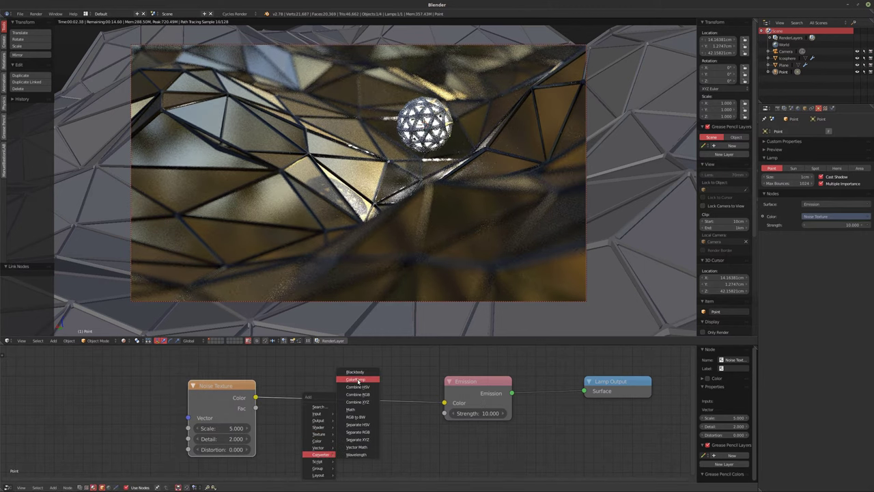
pyautogui.click(349, 380)
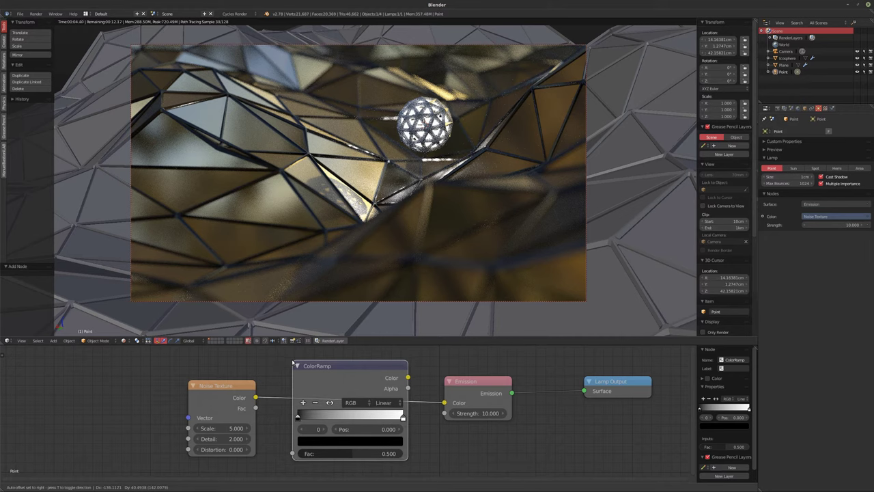
pyautogui.click(294, 362)
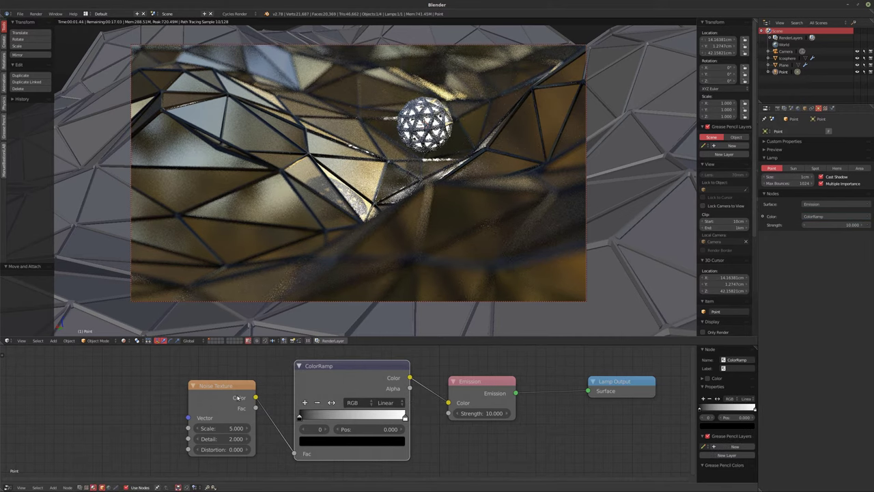
pyautogui.keyDown('ctrl'); pyautogui.keyDown('shift'); pyautogui.click(338, 381); pyautogui.keyUp('shift'); pyautogui.keyUp('ctrl')
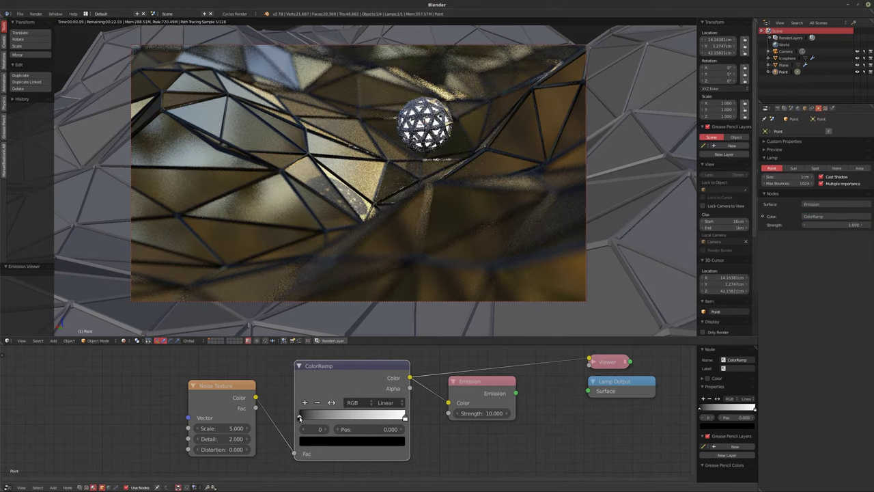
# - Make the ramp run from red to yellow and slide the red stop toward 0.4
pyautogui.click(346, 441)
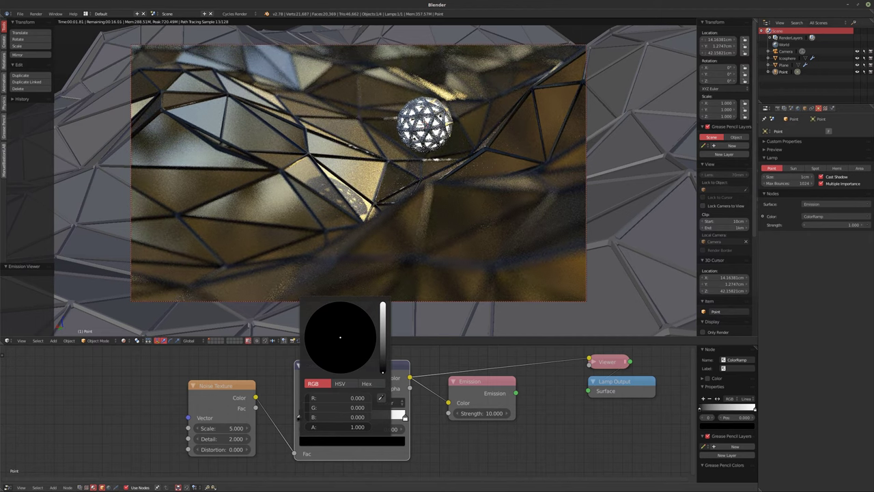
pyautogui.click(382, 305)
pyautogui.click(340, 371)
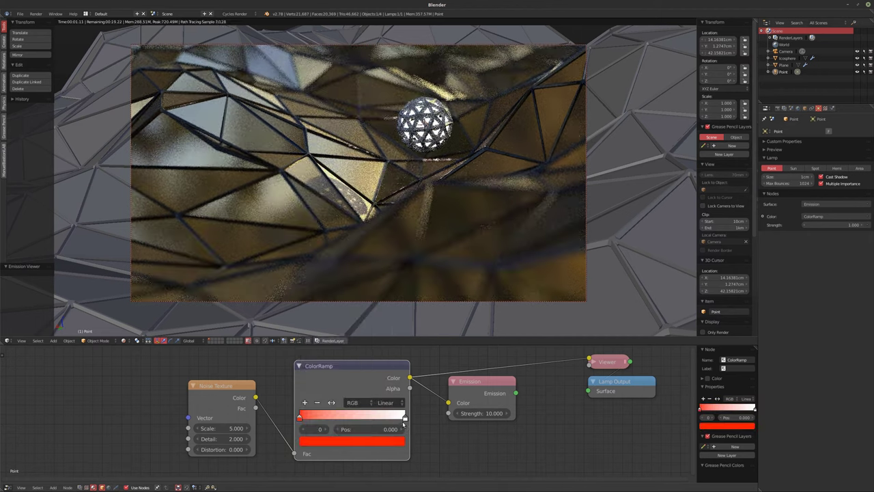
pyautogui.click(404, 417)
pyautogui.click(376, 443)
pyautogui.click(340, 372)
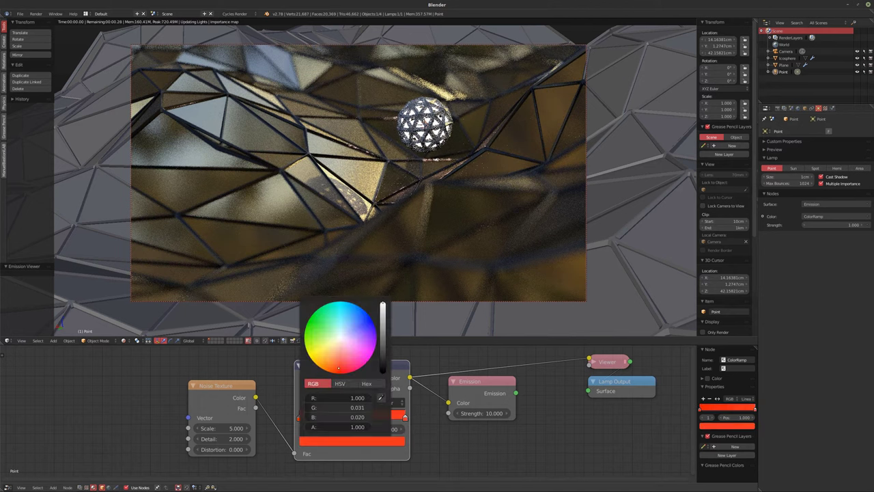
pyautogui.moveTo(340, 372); pyautogui.dragTo(317, 361)
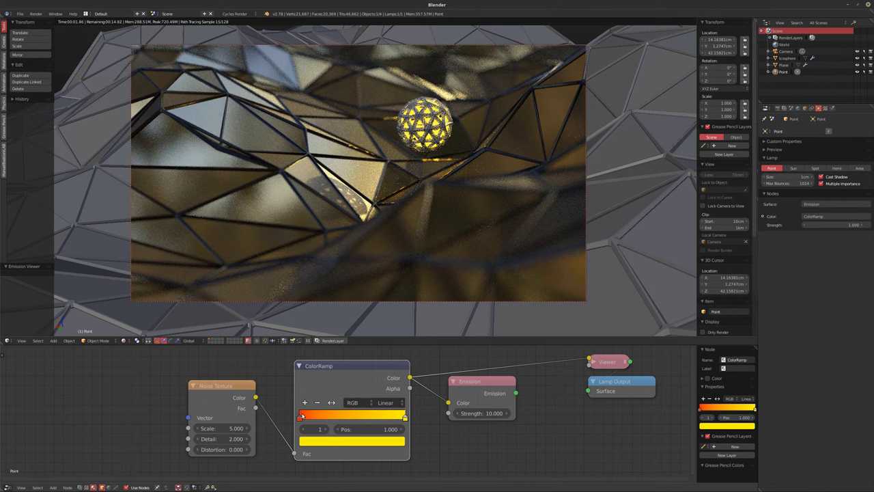
pyautogui.click(317, 417)
pyautogui.moveTo(316, 418); pyautogui.dragTo(340, 418)
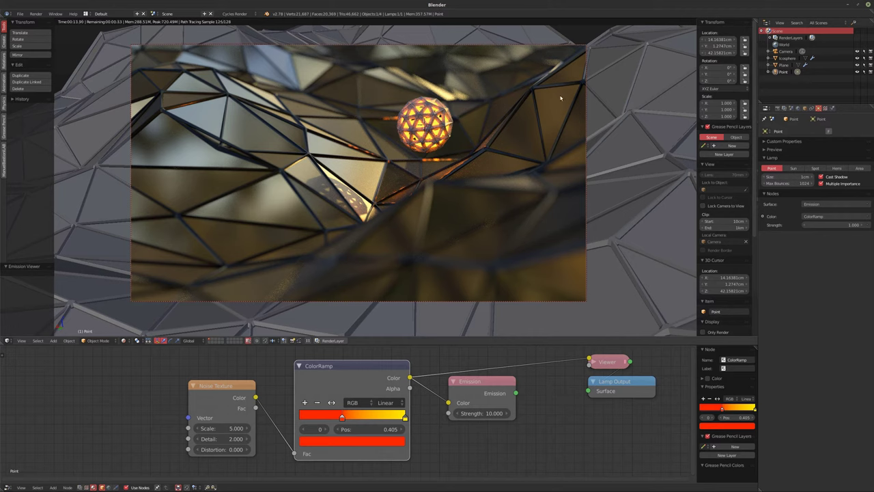
# - Assign the Glass material to the icosphere as a single-user copy, Glass.001
pyautogui.rightClick(560, 250)
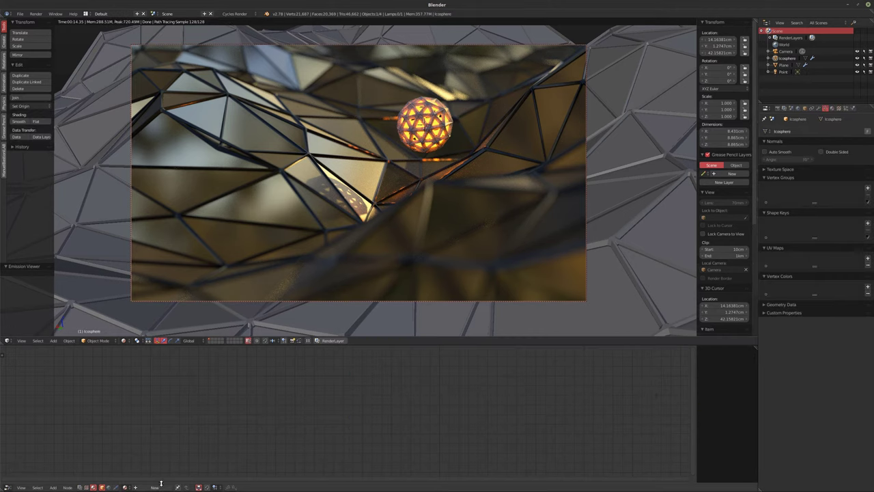
pyautogui.click(125, 487)
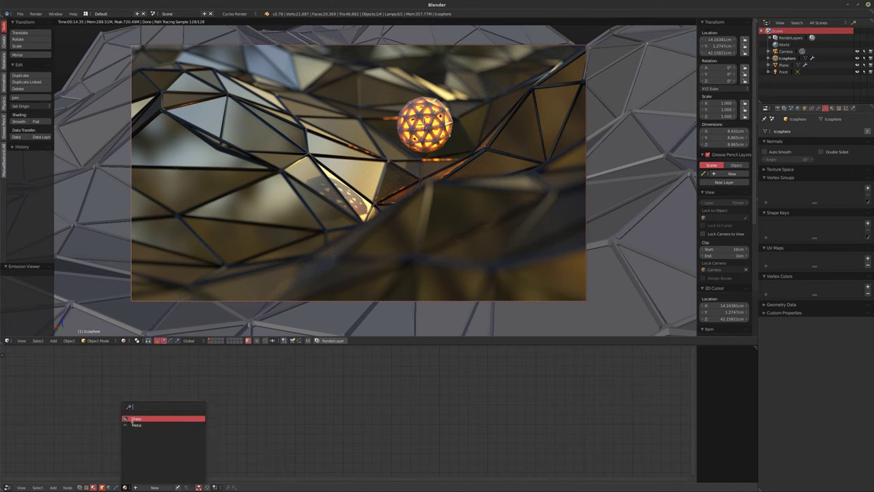
pyautogui.click(134, 418)
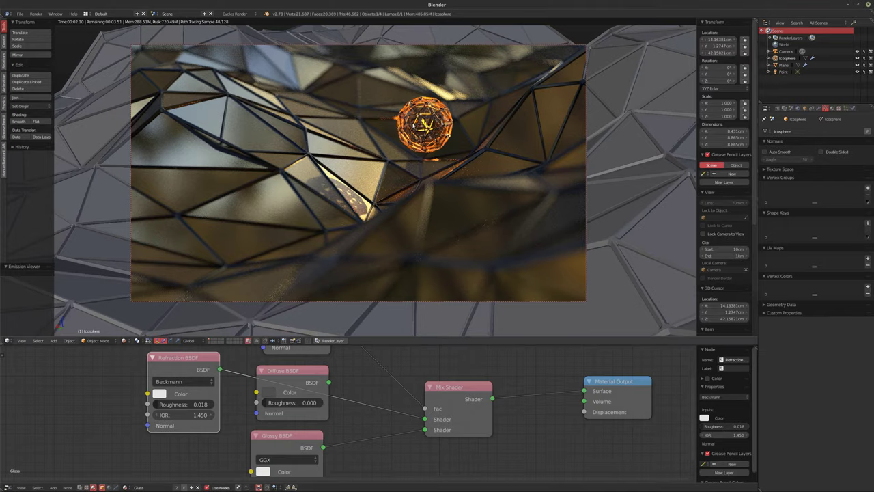
pyautogui.scroll(5, 412, 127)
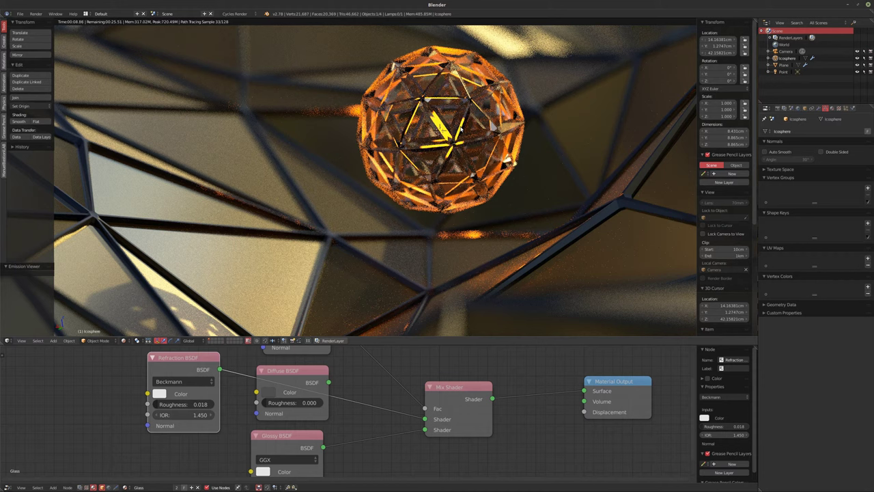
pyautogui.moveTo(460, 129); pyautogui.dragTo(355, 205, button='middle')
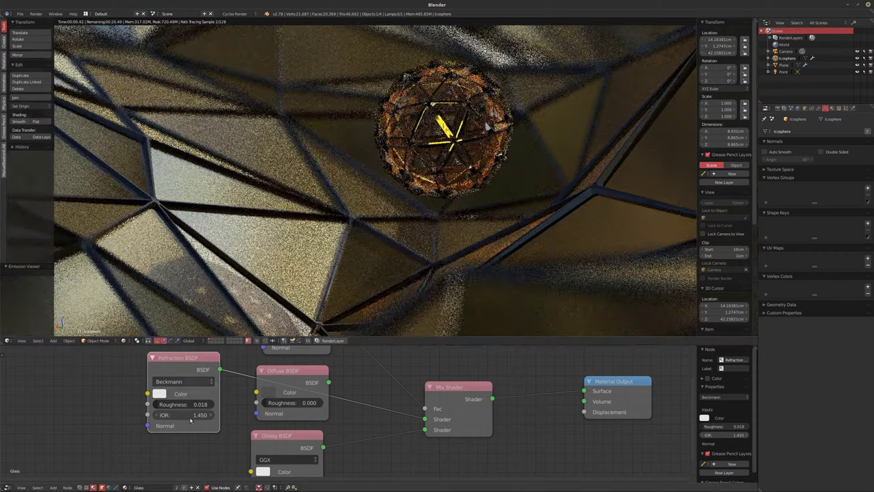
pyautogui.click(174, 488)
# - Set the Refraction BSDF IOR to 2.000
pyautogui.moveTo(225, 399); pyautogui.dragTo(244, 420, button='middle')
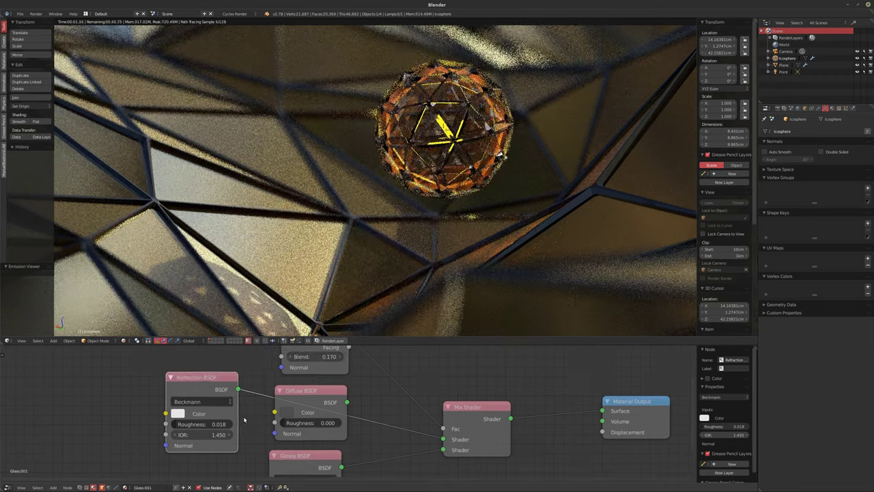
pyautogui.click(198, 434)
pyautogui.write('2')
pyautogui.press('Return')
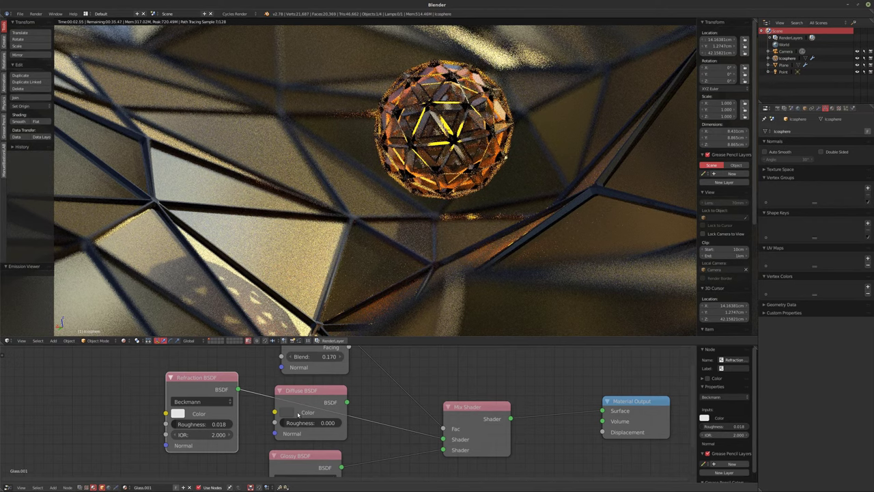
# - Give the Refraction BSDF a pale yellow colour tint
pyautogui.scroll(-3, 332, 408)
pyautogui.moveTo(341, 404); pyautogui.dragTo(367, 383, button='middle')
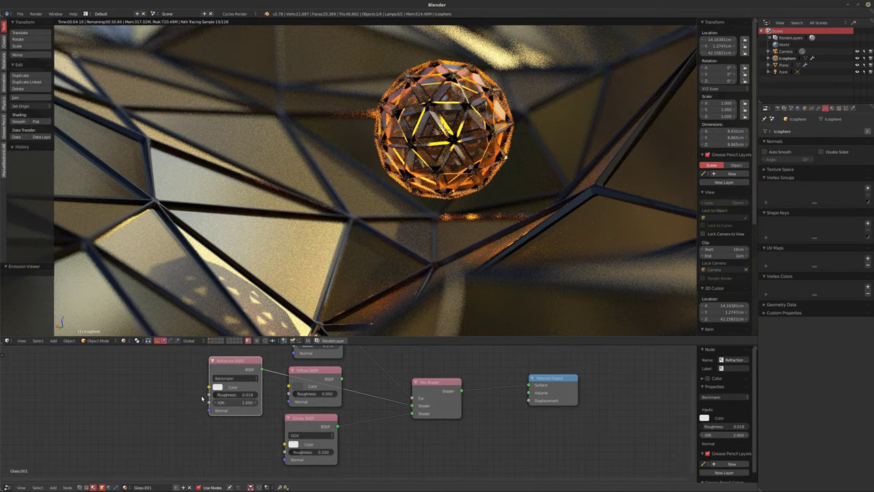
pyautogui.click(217, 389)
pyautogui.moveTo(243, 319); pyautogui.dragTo(232, 304)
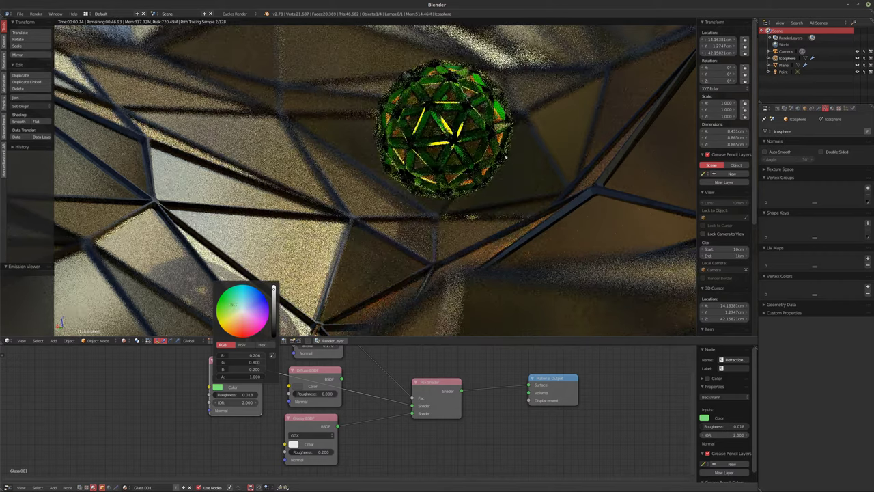
pyautogui.click(235, 311)
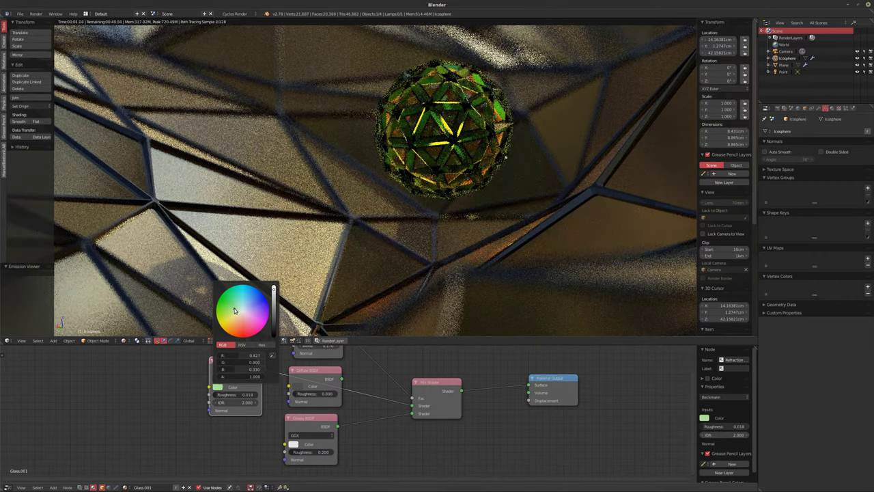
pyautogui.click(235, 310)
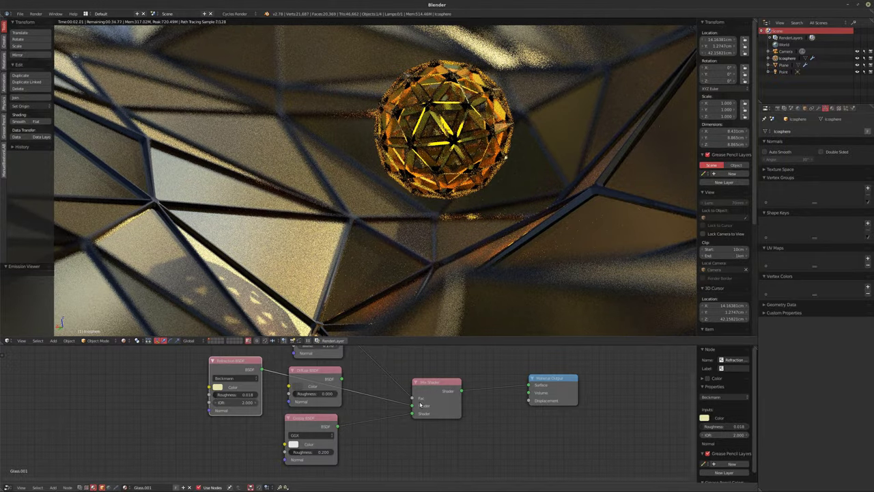
pyautogui.click(101, 487)
# - Spread out the World nodes, leaving room before the Background node
pyautogui.click(111, 471)
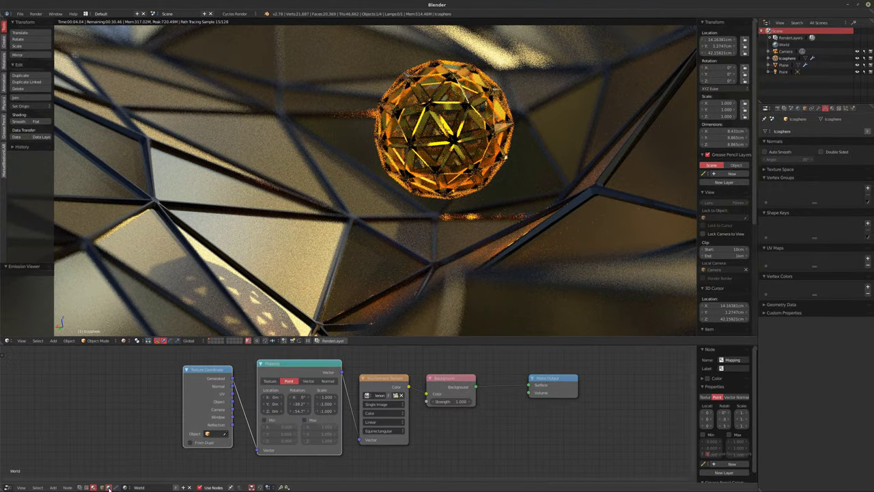
pyautogui.moveTo(406, 428); pyautogui.dragTo(343, 438, button='middle')
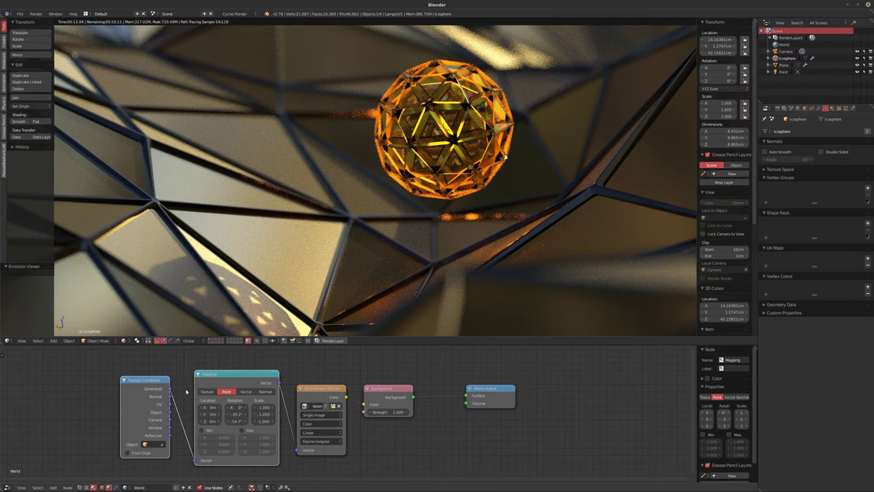
pyautogui.moveTo(142, 393); pyautogui.dragTo(51, 391)
pyautogui.moveTo(236, 380); pyautogui.dragTo(141, 375)
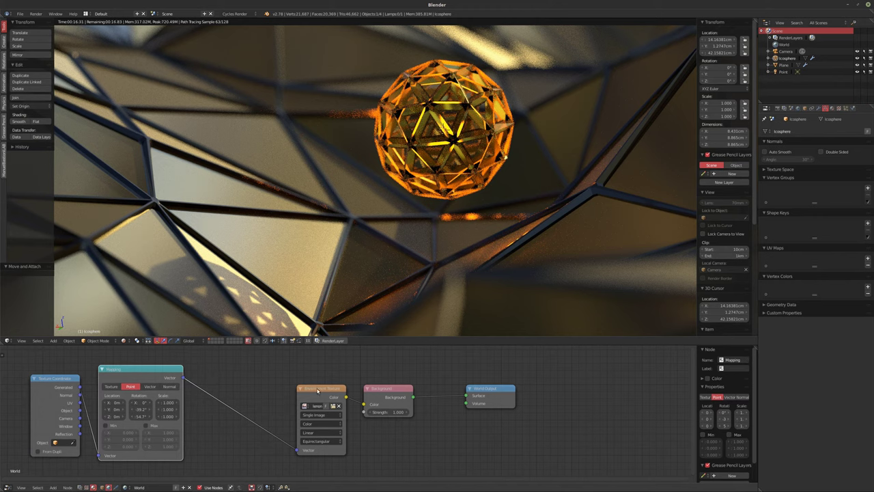
pyautogui.moveTo(317, 390); pyautogui.dragTo(218, 379)
pyautogui.moveTo(394, 392); pyautogui.dragTo(422, 391)
# - Insert an RGB Curves node between the Environment Texture and Background
pyautogui.hotkey('shift', 'a')
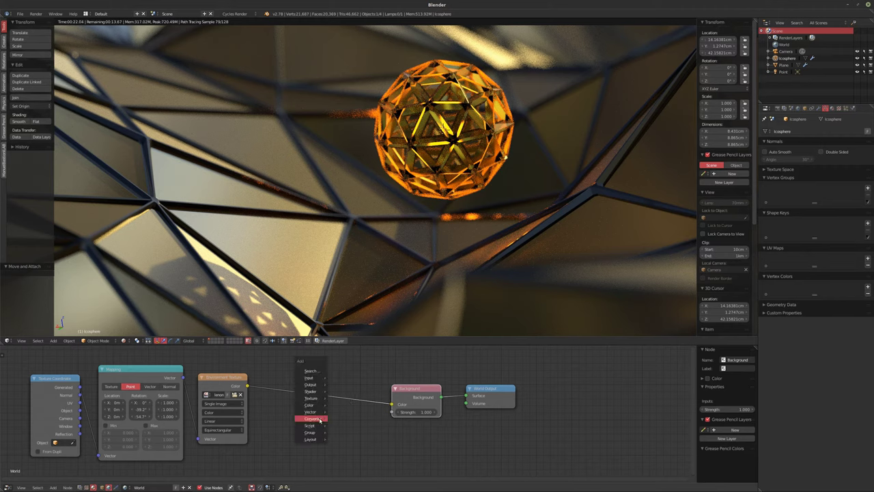
pyautogui.moveTo(312, 417)
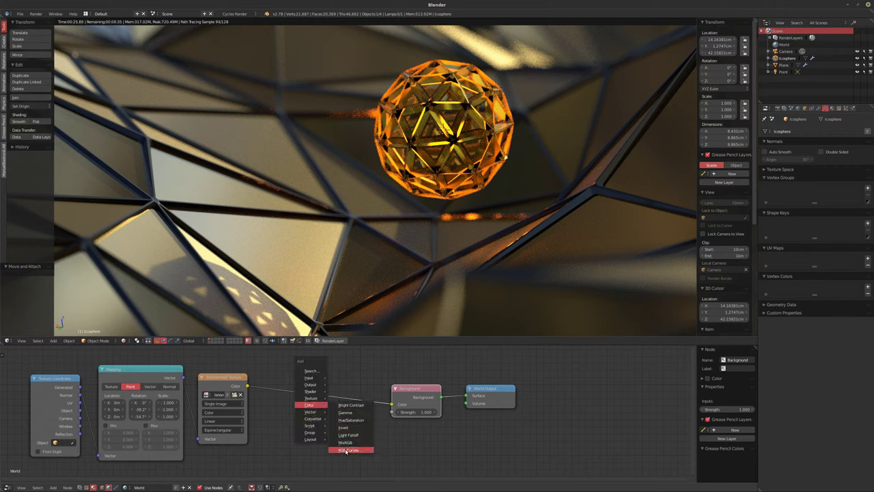
pyautogui.click(349, 449)
pyautogui.click(297, 377)
pyautogui.press('Home')
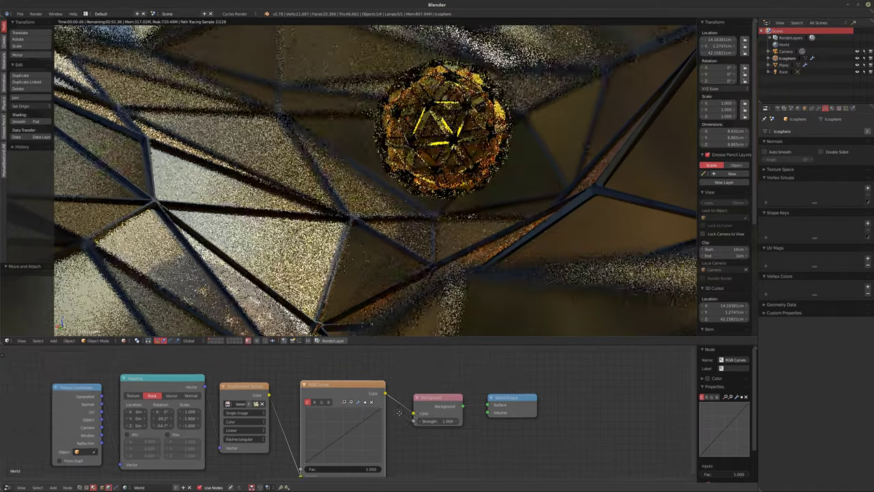
# - In camera view, raise the green curve's midtones and lift the red curve's shadows
pyautogui.press('KP_0')
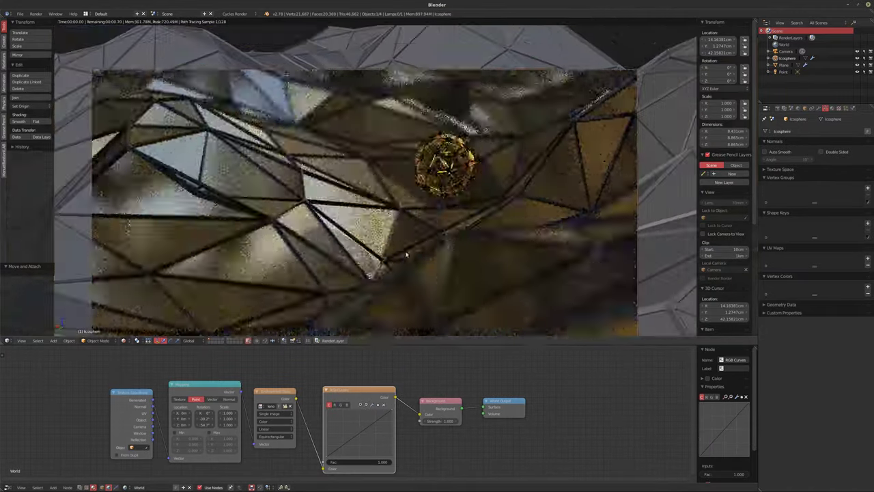
pyautogui.keyDown('shift'); pyautogui.moveTo(406, 254); pyautogui.dragTo(401, 211, button='middle'); pyautogui.keyUp('shift')
pyautogui.scroll(-2, 414, 216)
pyautogui.scroll(1, 401, 205)
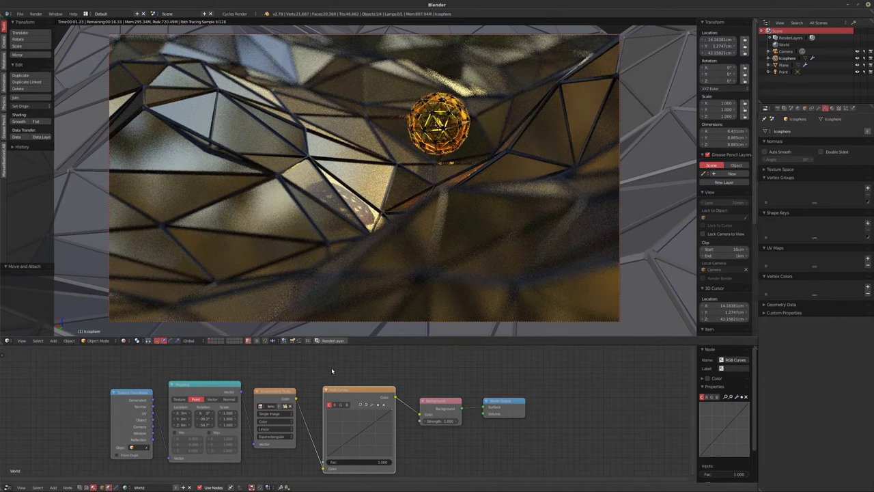
pyautogui.scroll(3, 443, 431)
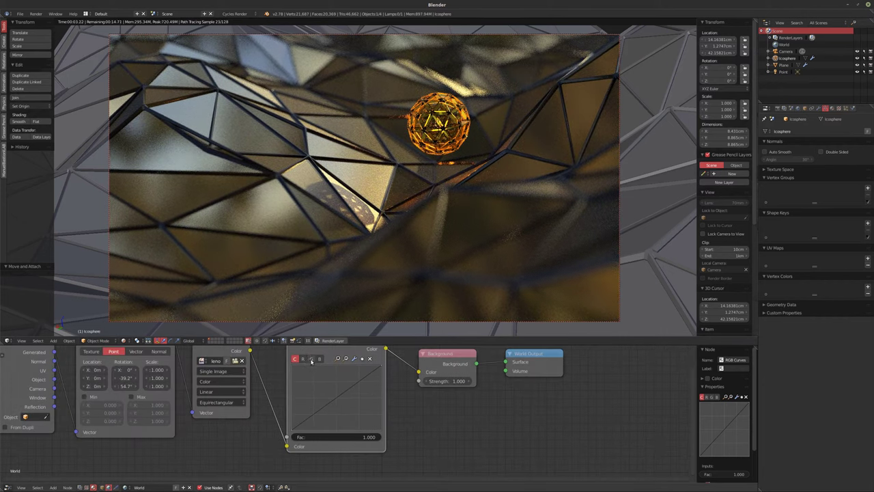
pyautogui.moveTo(332, 396); pyautogui.dragTo(331, 396)
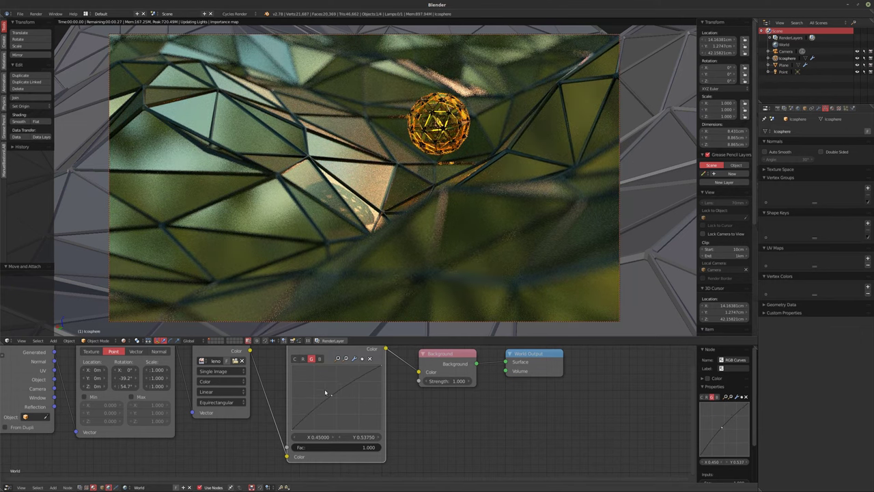
pyautogui.click(302, 358)
pyautogui.click(312, 426)
pyautogui.moveTo(291, 426); pyautogui.dragTo(290, 425)
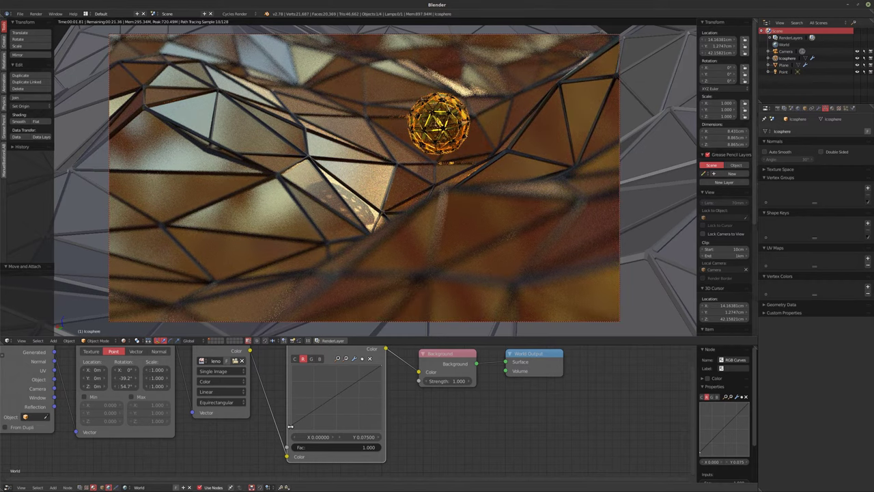
pyautogui.click(290, 427)
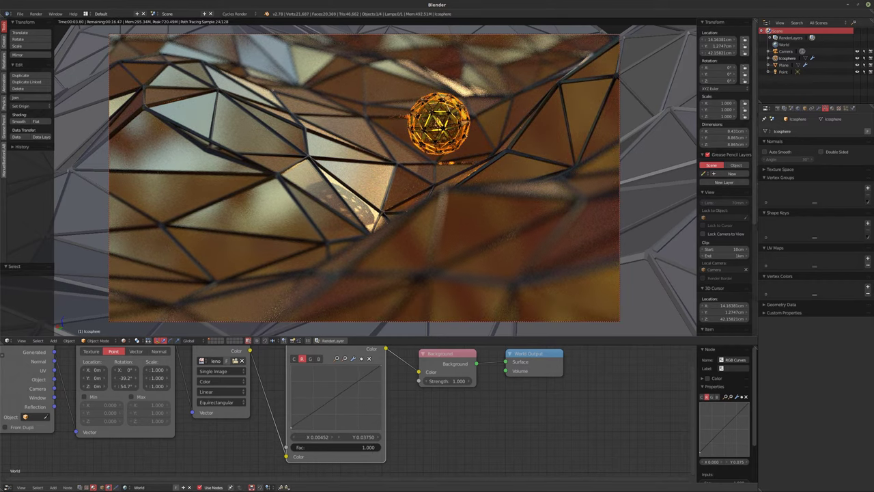
# - Raise the blue curve's midpoint and shape a contrasty S-curve on the combined C curve
pyautogui.click(318, 359)
pyautogui.click(336, 391)
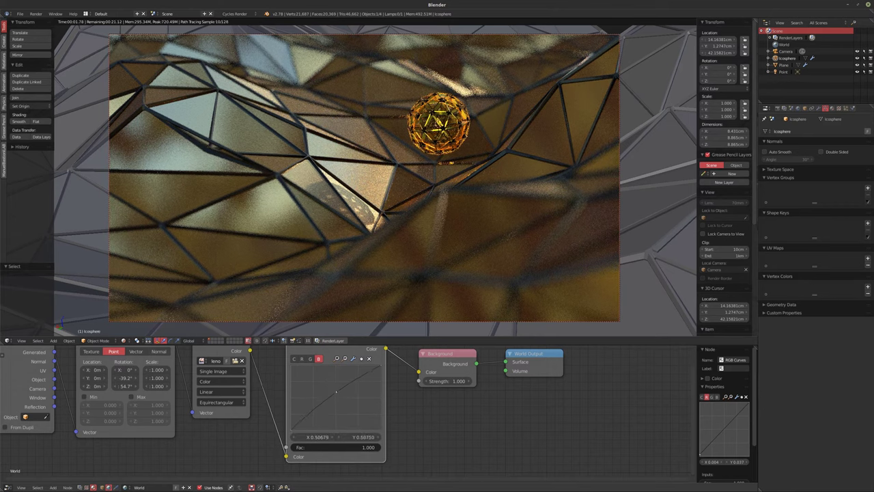
pyautogui.moveTo(336, 392); pyautogui.dragTo(334, 392)
pyautogui.click(294, 358)
pyautogui.click(315, 418)
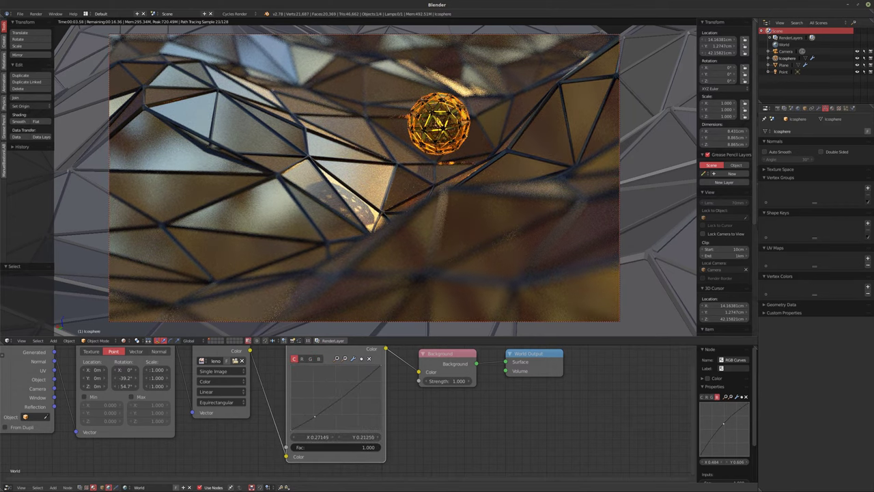
pyautogui.click(362, 379)
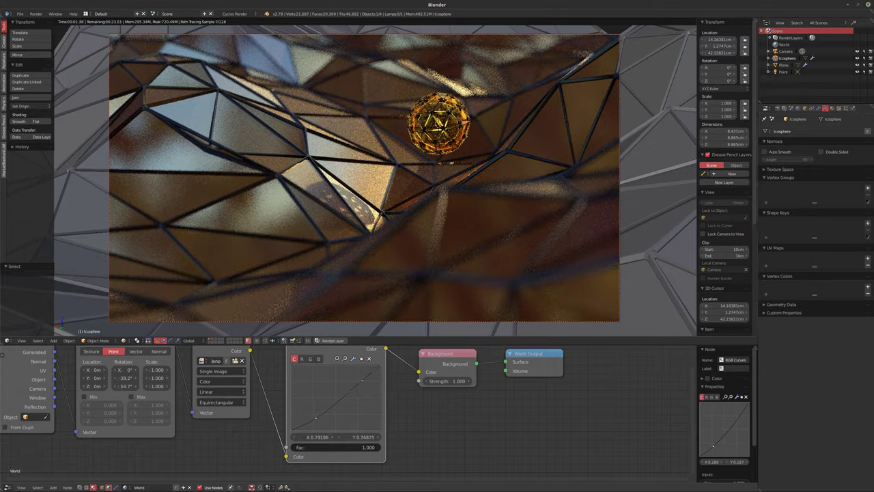
pyautogui.moveTo(362, 379); pyautogui.dragTo(355, 378)
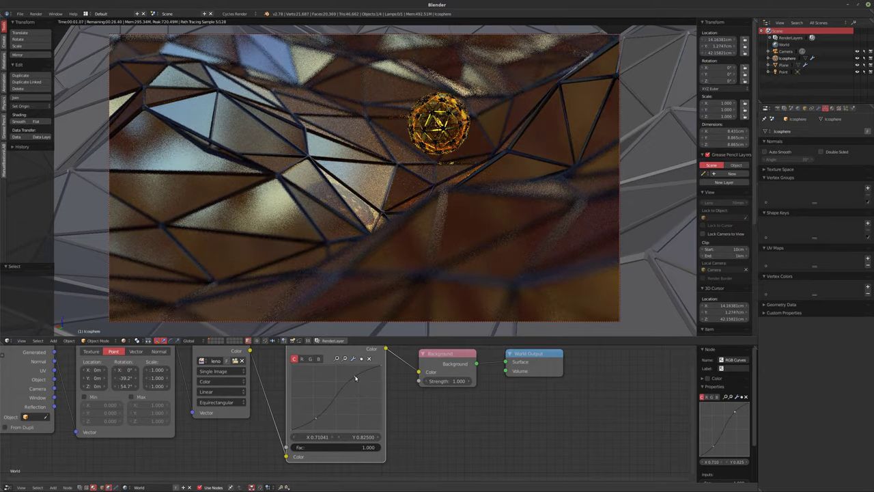
pyautogui.moveTo(355, 377); pyautogui.dragTo(356, 377)
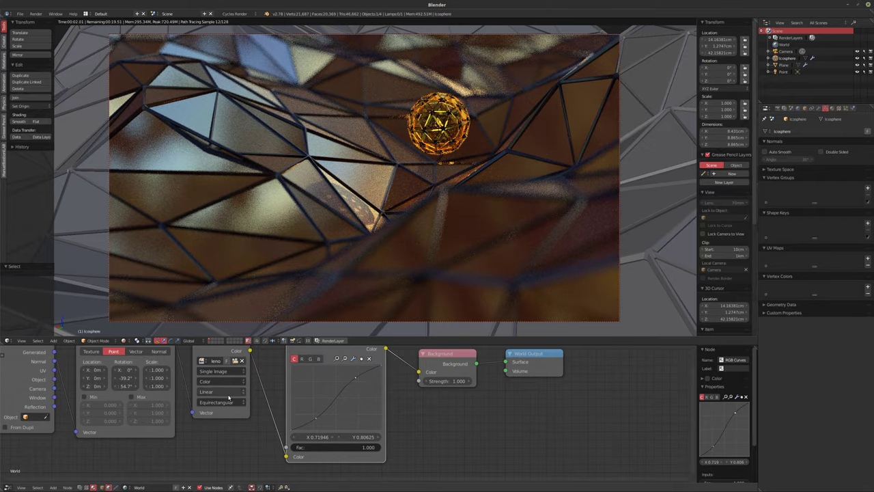
pyautogui.click(784, 66)
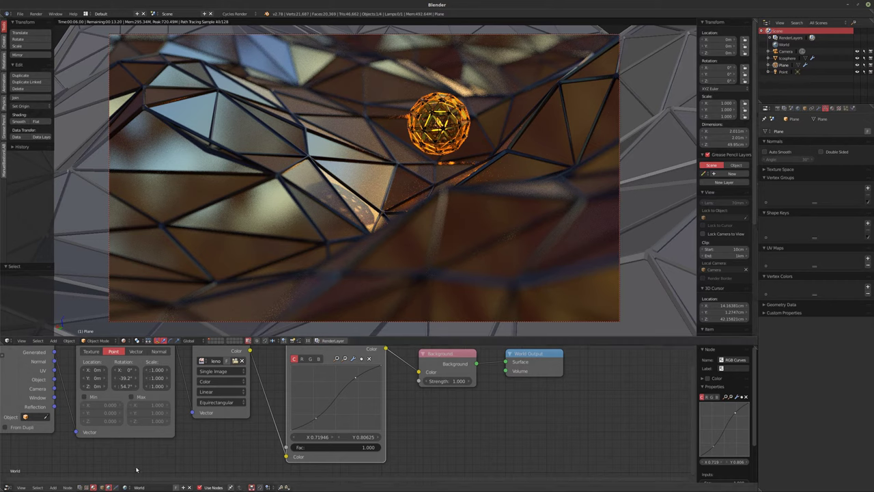
# - Show the terrain plane's Glass material nodes in the node editor
pyautogui.click(93, 487)
pyautogui.press('Home')
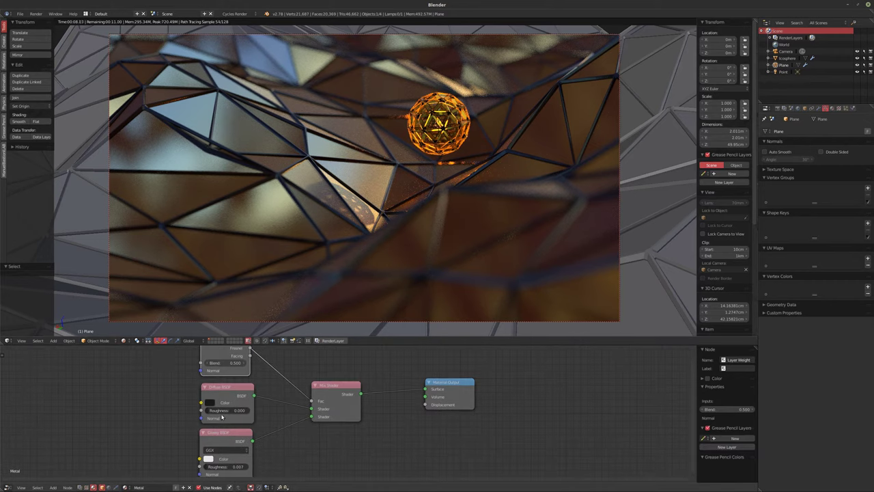
pyautogui.moveTo(174, 392); pyautogui.dragTo(198, 390, button='middle')
pyautogui.scroll(1, 198, 400)
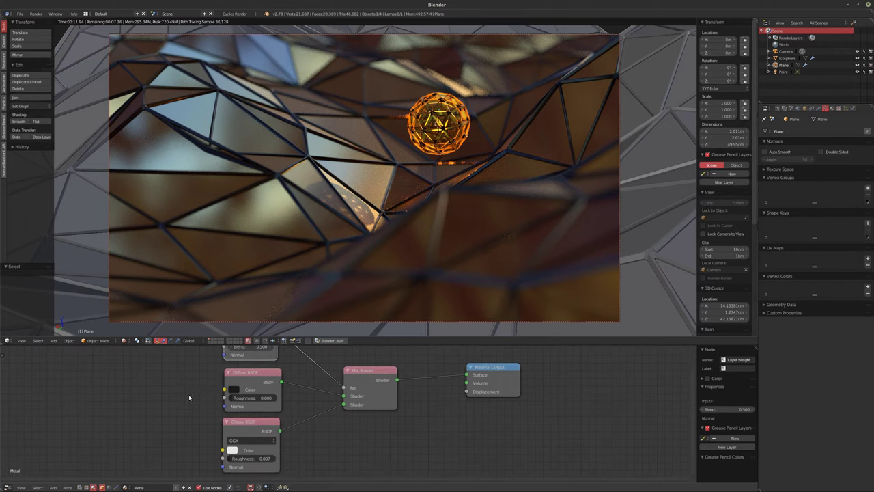
pyautogui.scroll(1, 203, 411)
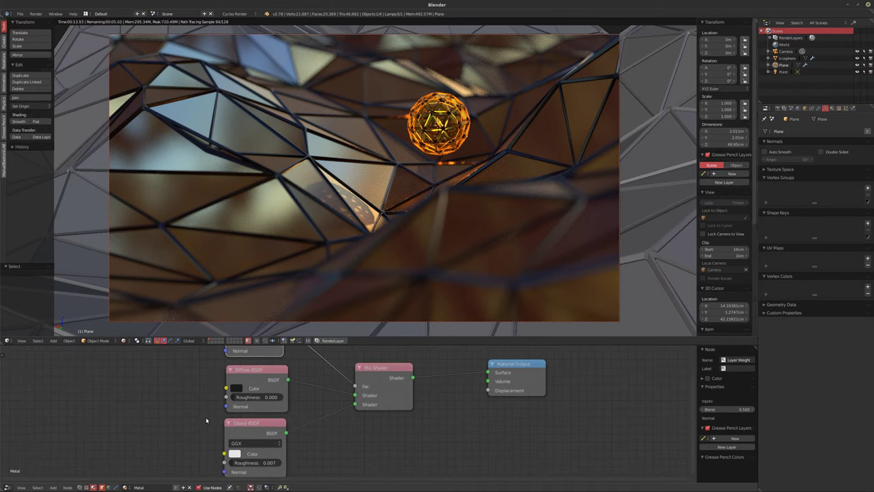
pyautogui.moveTo(206, 420); pyautogui.dragTo(206, 404, button='middle')
pyautogui.click(831, 108)
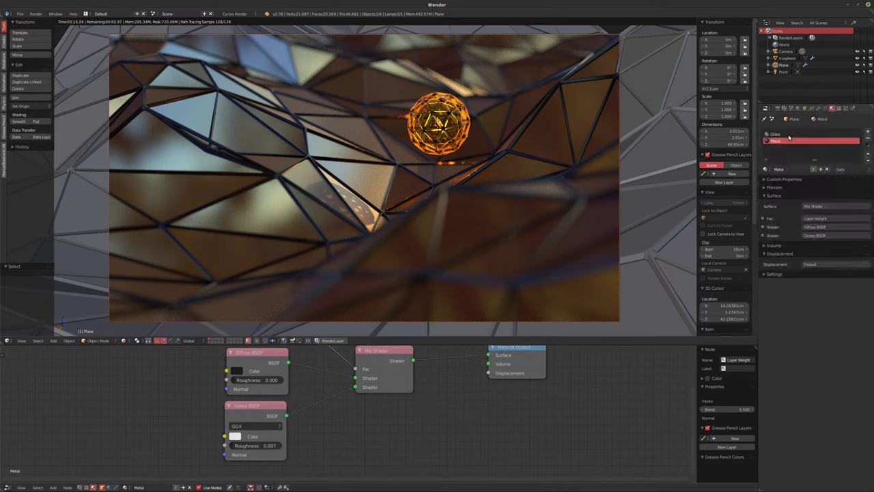
pyautogui.click(785, 134)
pyautogui.moveTo(289, 416); pyautogui.dragTo(321, 416, button='middle')
# - Set the Glass material's Glossy BSDF roughness to about 0.005
pyautogui.moveTo(262, 448); pyautogui.dragTo(242, 450)
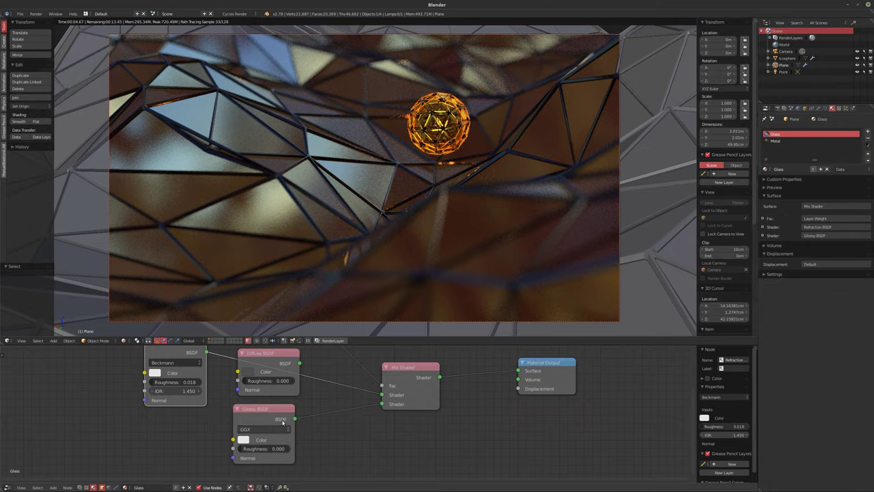
pyautogui.moveTo(293, 410); pyautogui.dragTo(310, 426, button='middle')
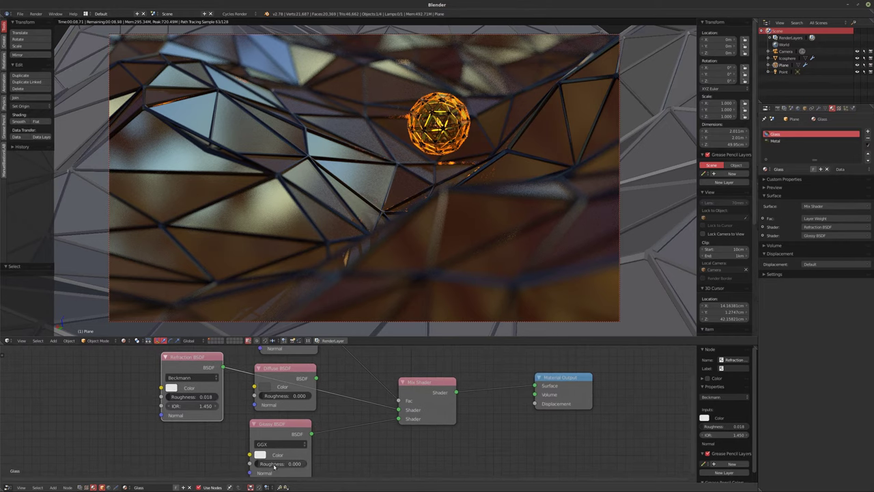
pyautogui.moveTo(278, 465); pyautogui.dragTo(281, 465)
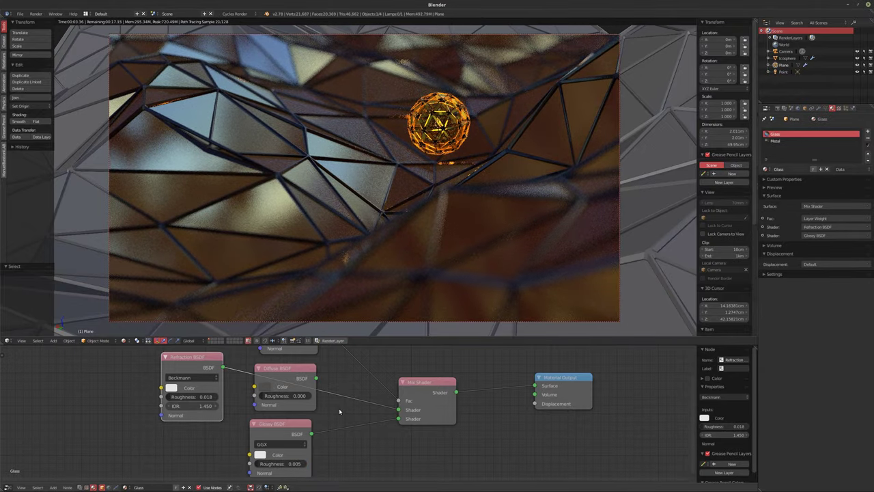
pyautogui.rightClick(626, 254)
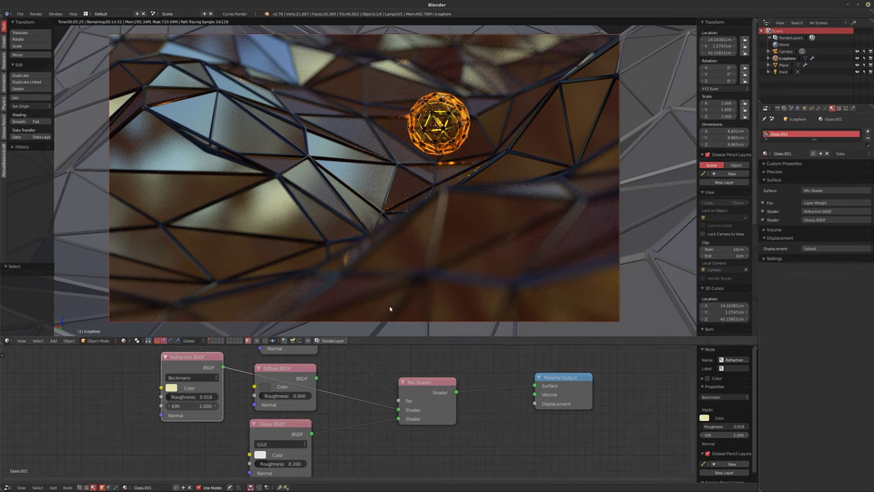
# - Give the icosphere a new plain Diffuse BSDF material, then hide the icosphere and its point light
pyautogui.click(189, 486)
pyautogui.click(144, 486)
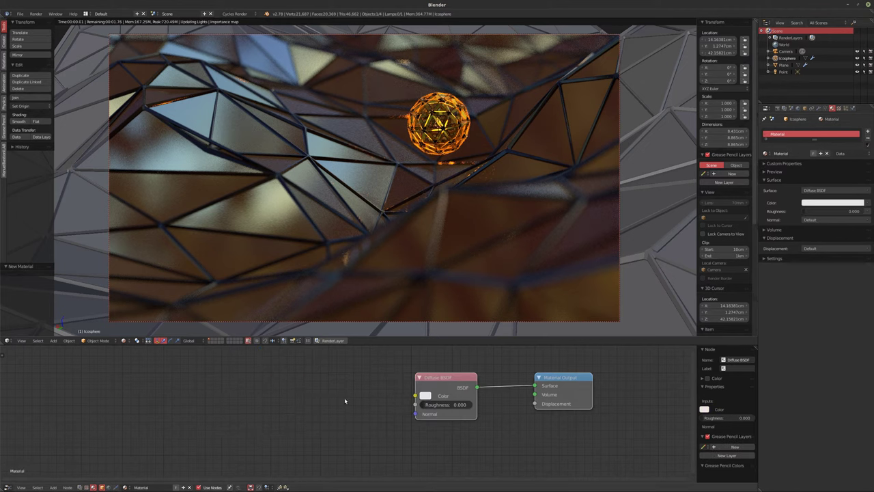
pyautogui.press('Home')
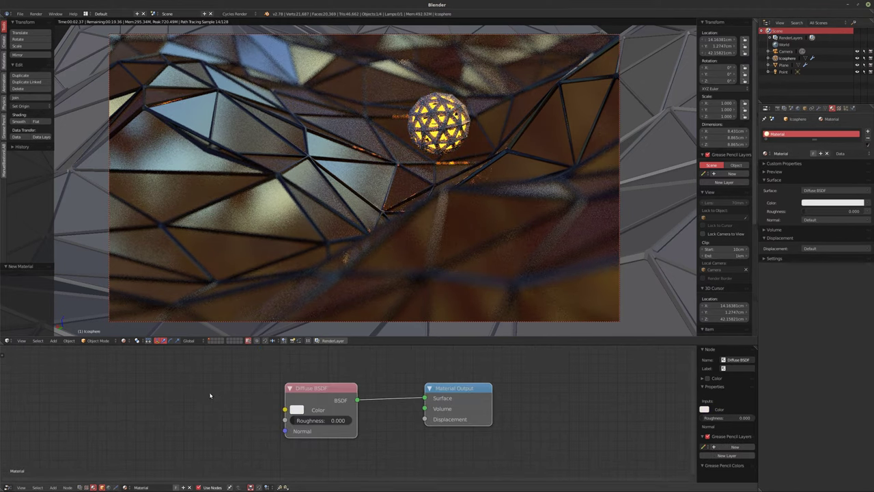
pyautogui.moveTo(324, 398); pyautogui.dragTo(261, 396)
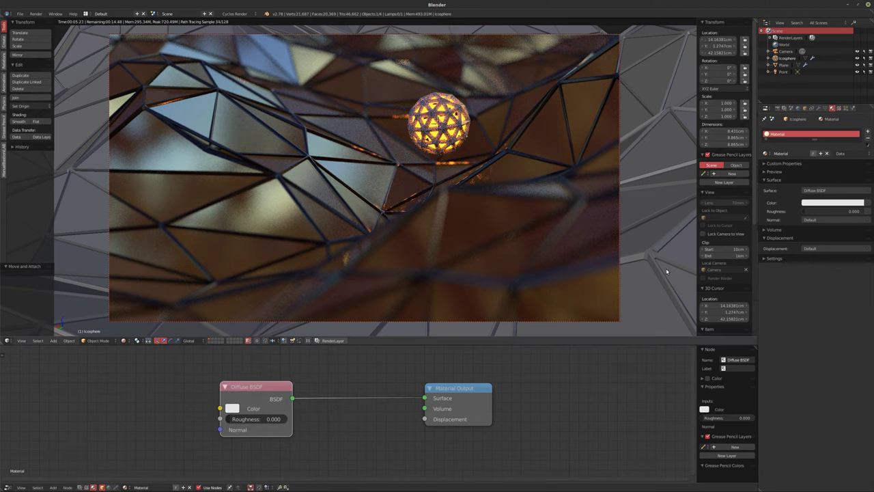
pyautogui.click(858, 59)
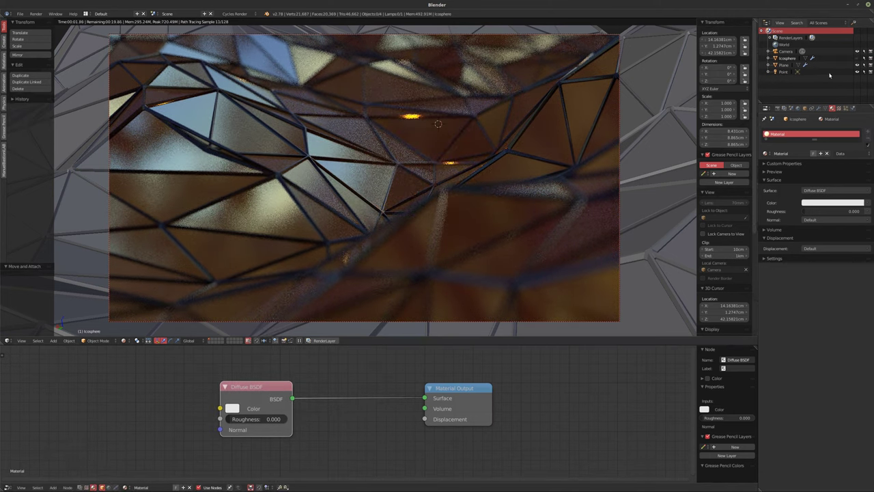
pyautogui.click(857, 71)
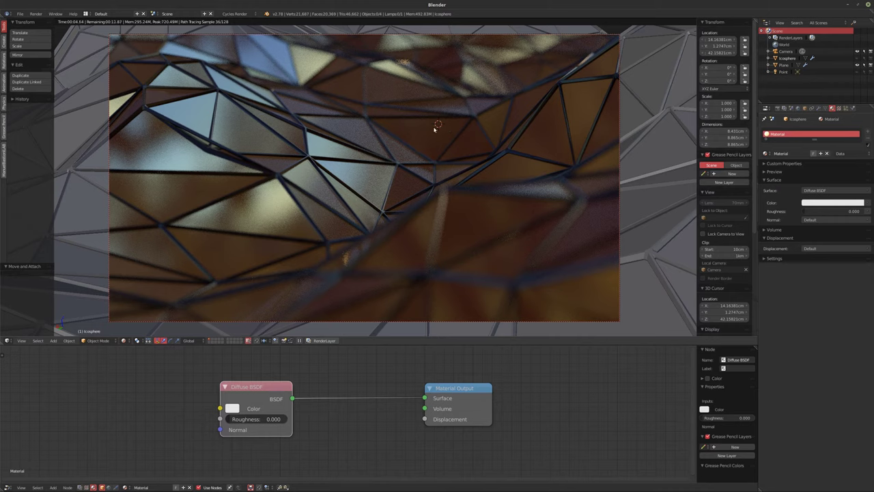
# - In the world's RGB Curves, lift the green channel point to X 0.46810, Y 0.56250
pyautogui.click(109, 487)
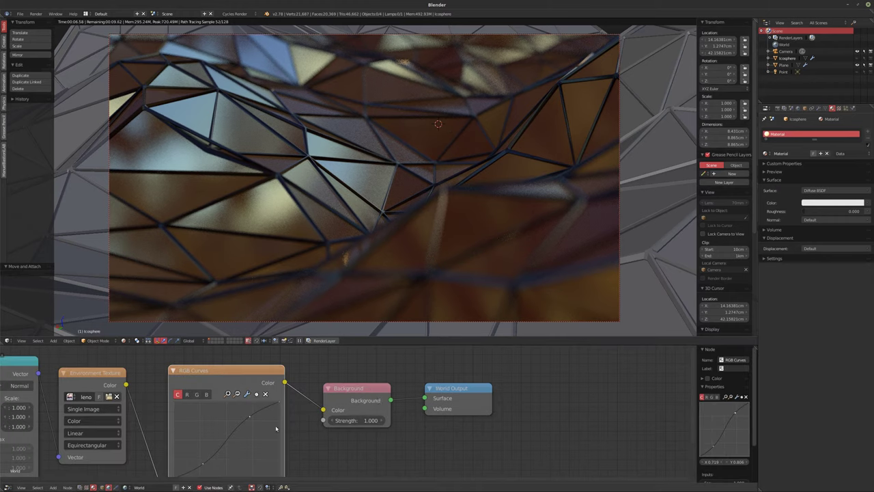
pyautogui.moveTo(405, 390); pyautogui.dragTo(442, 381, button='middle')
pyautogui.click(237, 383)
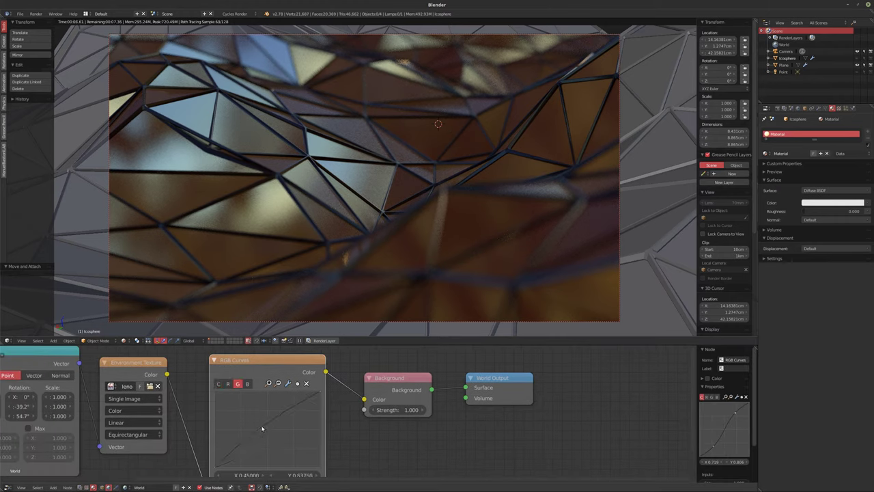
pyautogui.click(260, 424)
pyautogui.moveTo(260, 424); pyautogui.dragTo(263, 425)
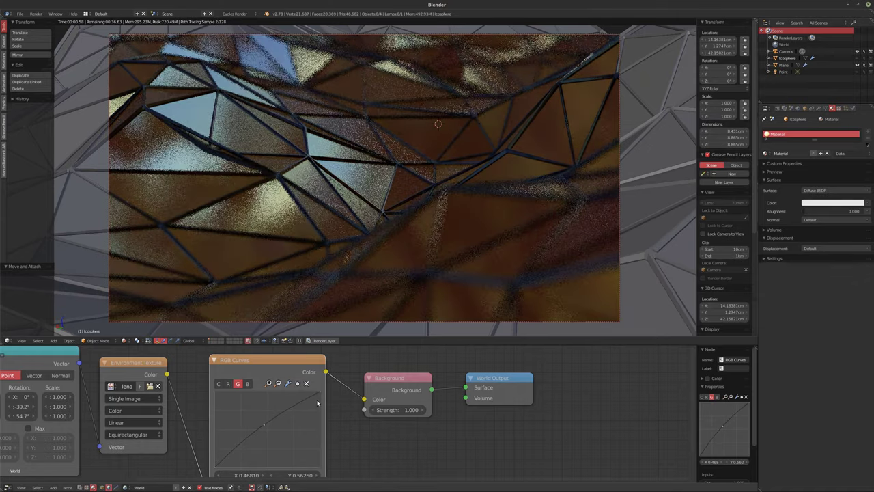
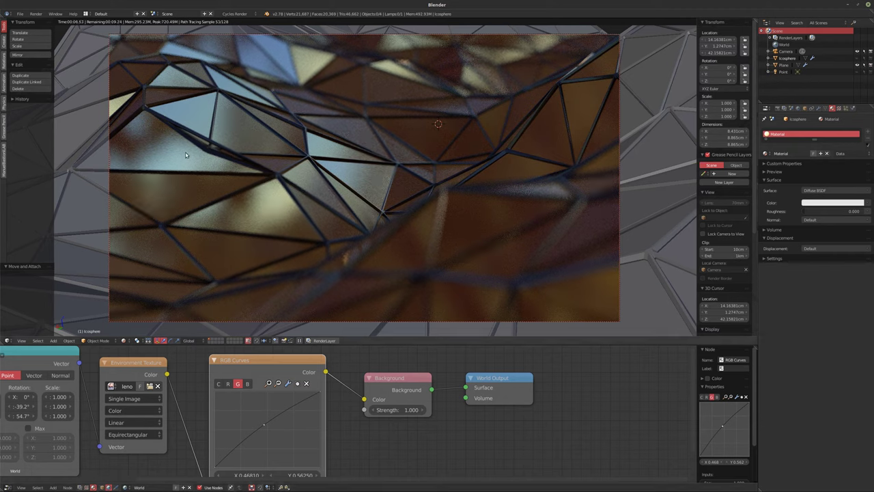
# - Set the Plane's Wireframe modifier thickness to 0.02
pyautogui.click(784, 66)
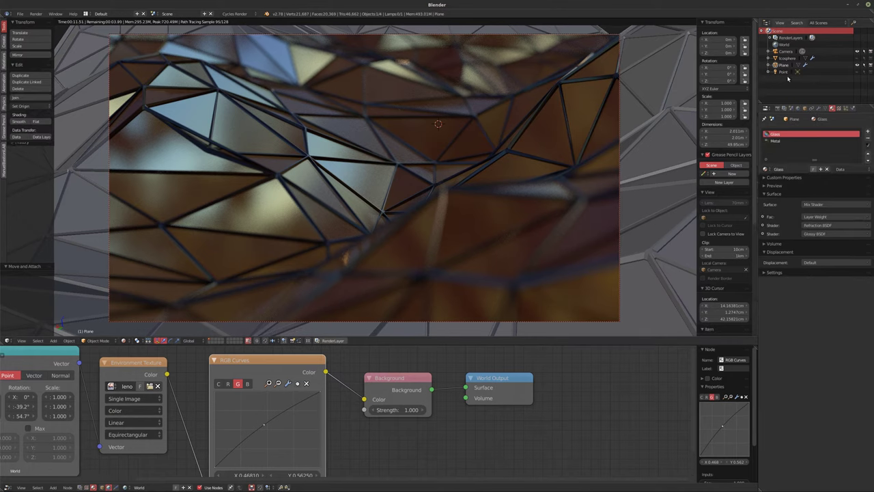
pyautogui.click(819, 108)
pyautogui.click(787, 377)
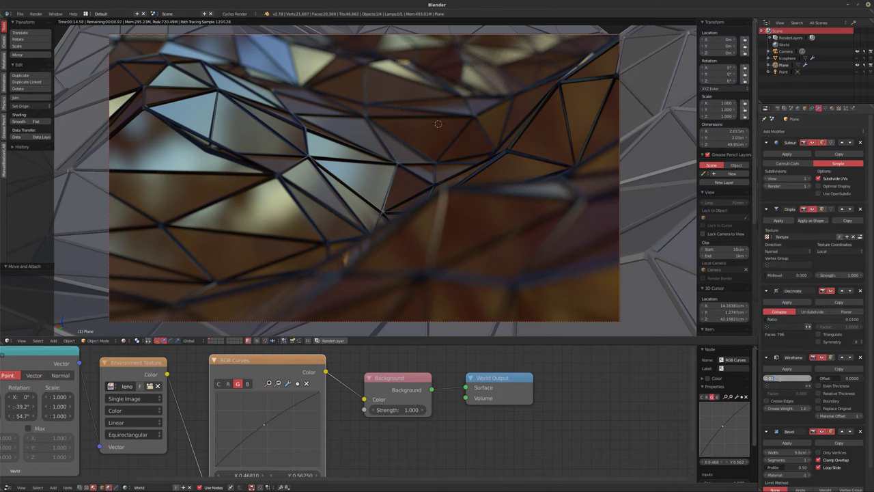
pyautogui.write('0.02')
pyautogui.press('Return')
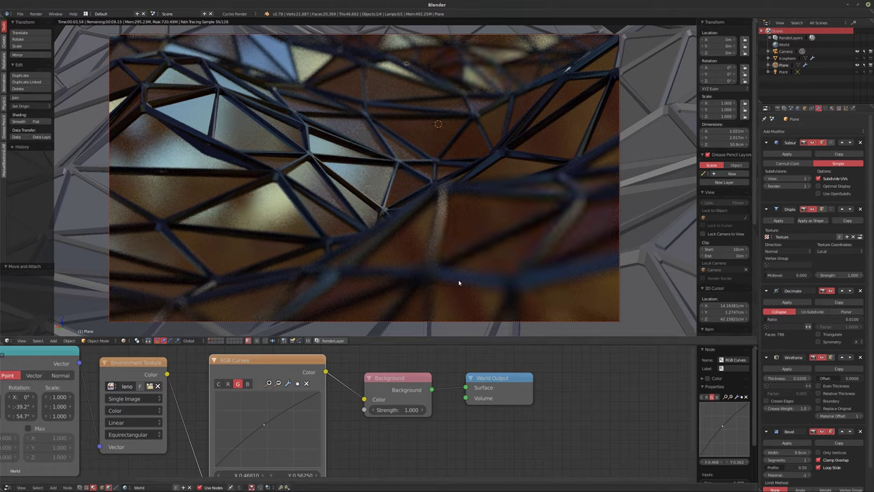
# - Add a Voronoi Texture node to the Glass material's node tree
pyautogui.click(102, 487)
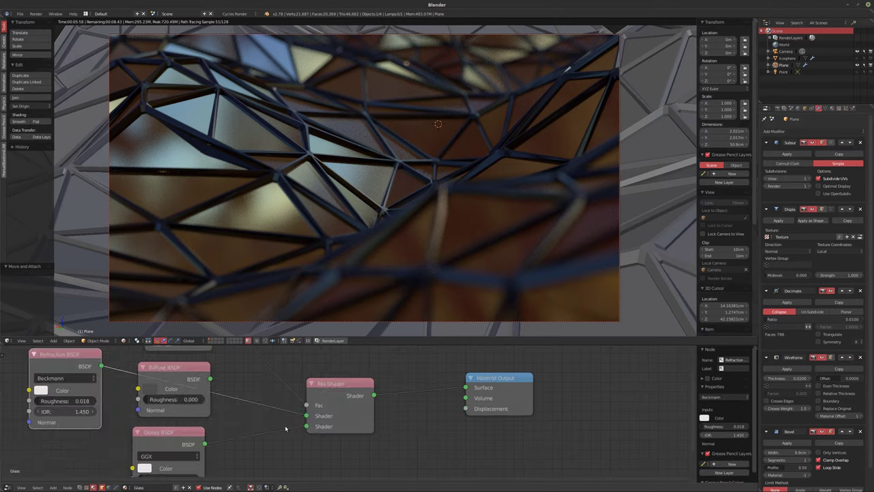
pyautogui.scroll(-3, 301, 445)
pyautogui.moveTo(300, 445); pyautogui.dragTo(288, 378, button='middle')
pyautogui.hotkey('shift', 'a')
pyautogui.moveTo(356, 443)
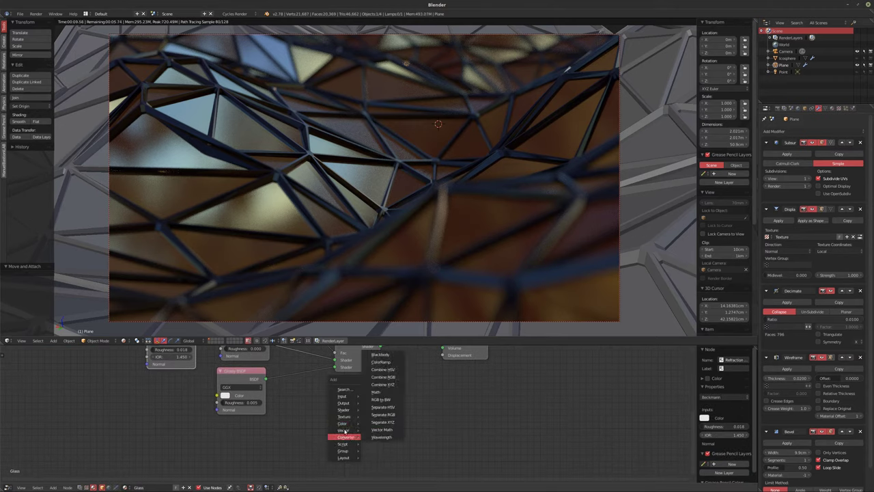
pyautogui.moveTo(344, 415)
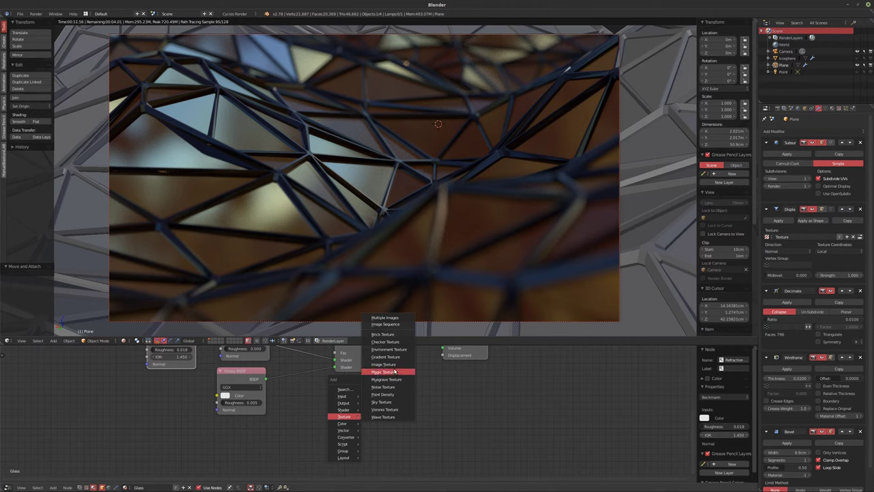
pyautogui.click(384, 409)
pyautogui.click(378, 410)
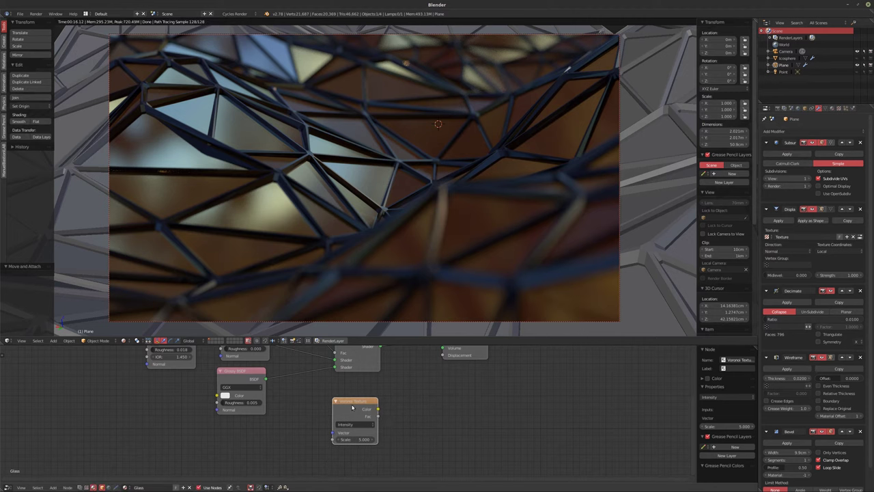
# - Preview the Voronoi Texture output on the plane's surface and reposition the node
pyautogui.keyDown('ctrl'); pyautogui.keyDown('shift'); pyautogui.click(402, 395); pyautogui.keyUp('shift'); pyautogui.keyUp('ctrl')
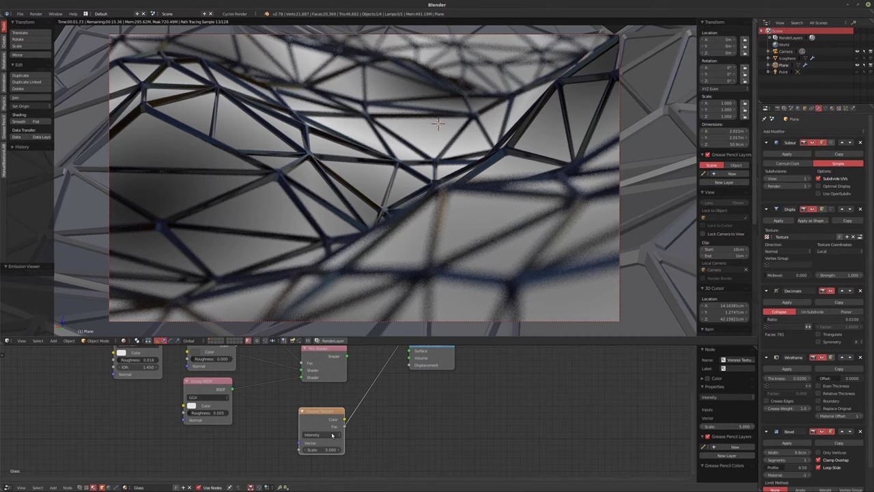
pyautogui.moveTo(343, 412); pyautogui.dragTo(341, 445)
pyautogui.moveTo(345, 401); pyautogui.dragTo(359, 350, button='middle')
pyautogui.scroll(-1, 358, 349)
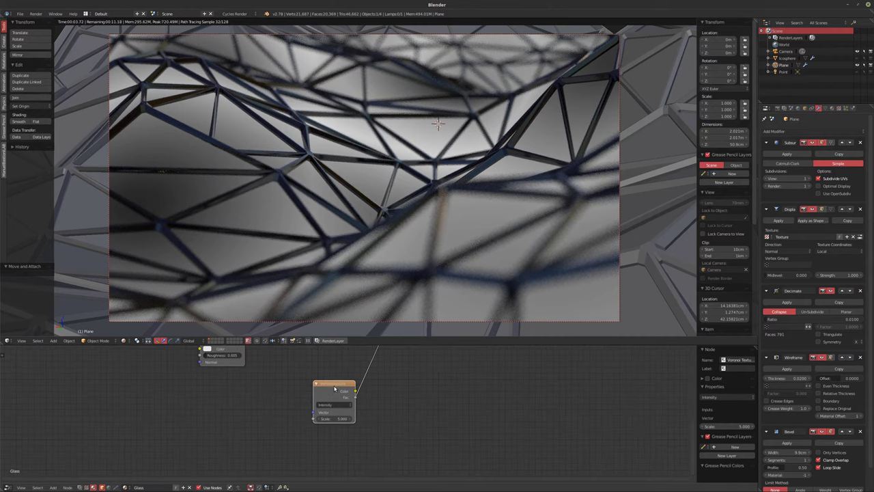
pyautogui.moveTo(332, 380); pyautogui.dragTo(332, 408)
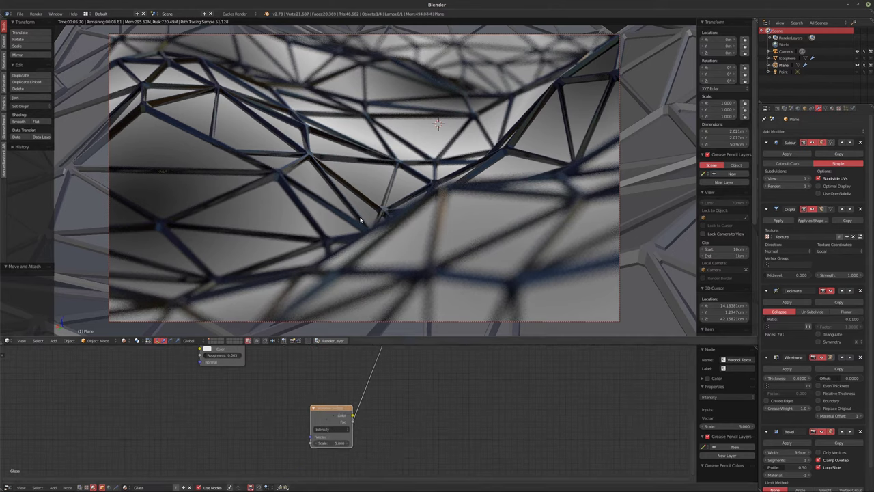
# - UV-unwrap the plane mesh in Edit Mode, then return to Object Mode
pyautogui.hotkey('shift', 'z')
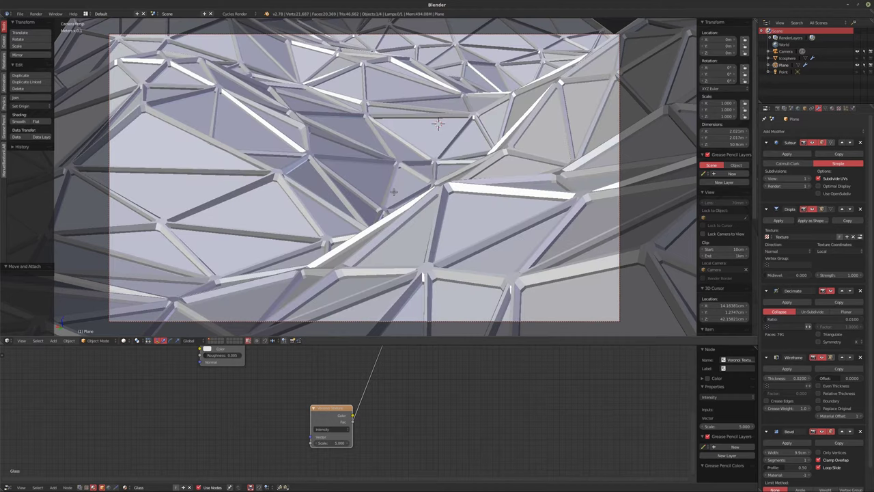
pyautogui.press('Tab')
pyautogui.press('u')
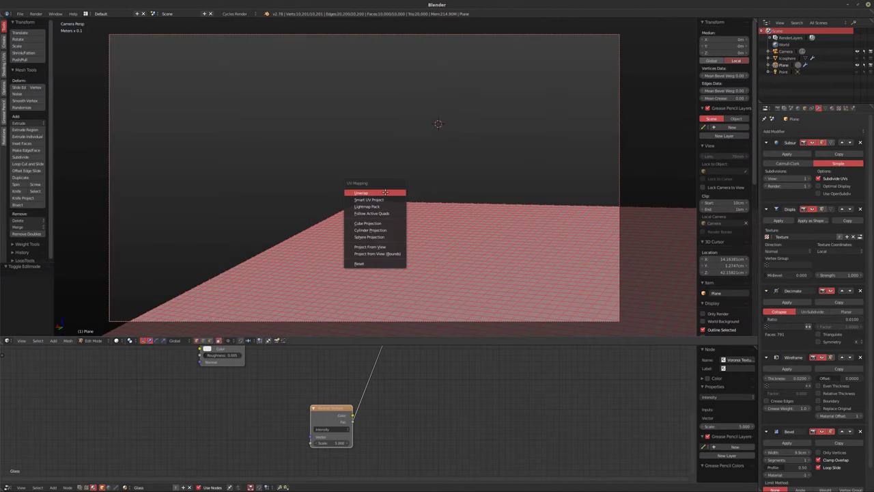
pyautogui.click(385, 192)
pyautogui.press('Tab')
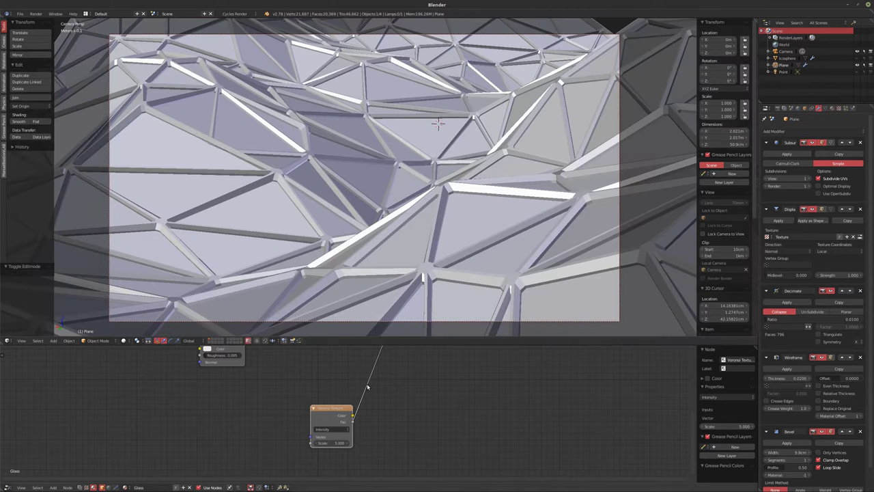
# - Add Texture Coordinate and Mapping nodes feeding the Voronoi Texture with Ctrl+T
pyautogui.moveTo(330, 415); pyautogui.dragTo(335, 401, button='middle')
pyautogui.click(336, 400)
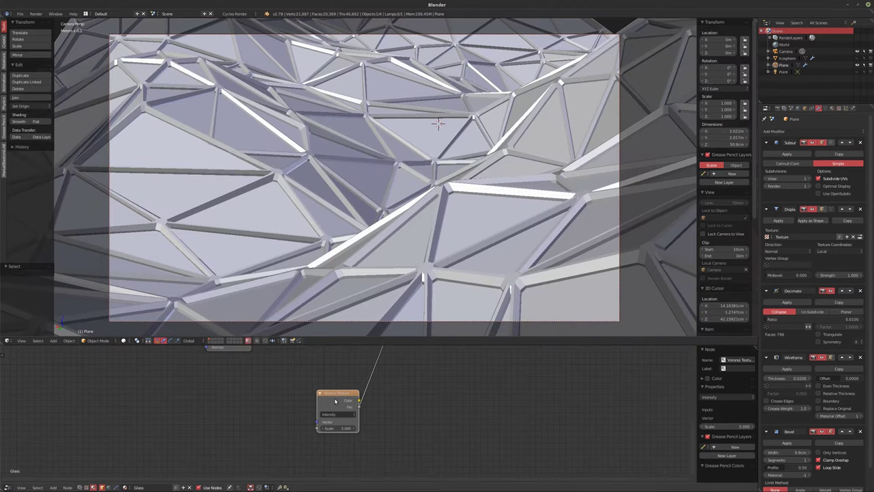
pyautogui.hotkey('ctrl', 't')
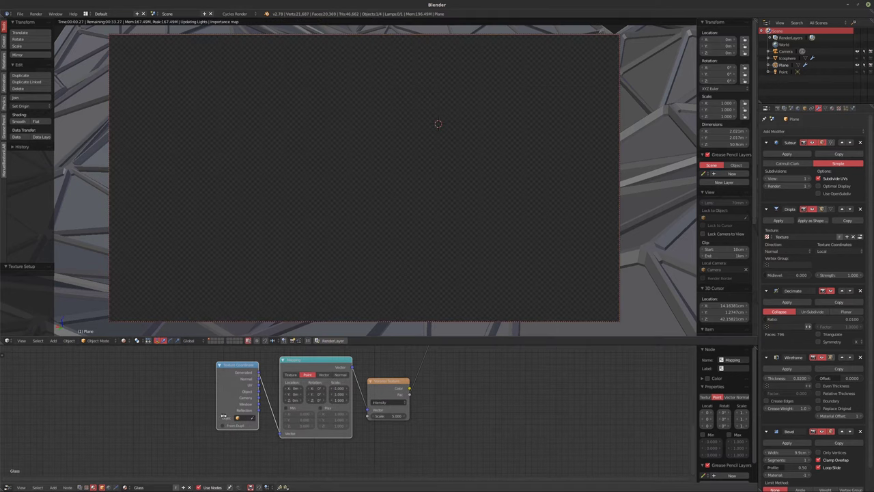
# - Link Texture Coordinate into the Mapping node and rearrange both nodes
pyautogui.moveTo(258, 390); pyautogui.dragTo(280, 434)
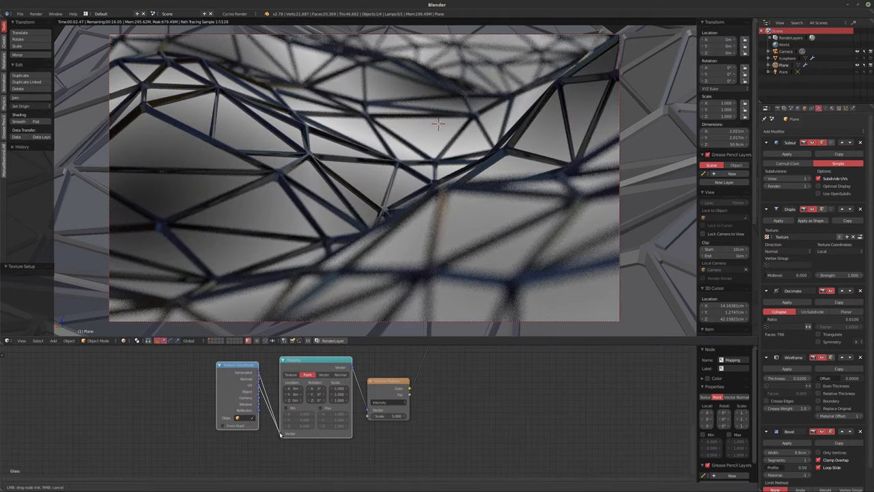
pyautogui.moveTo(406, 414); pyautogui.dragTo(408, 416)
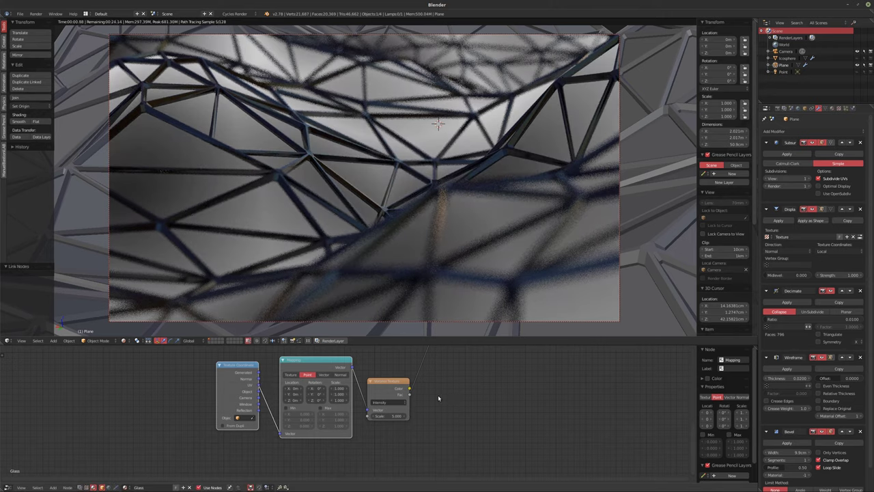
pyautogui.moveTo(428, 401); pyautogui.dragTo(496, 388, button='middle')
pyautogui.scroll(2, 496, 385)
pyautogui.click(304, 353)
pyautogui.press('g')
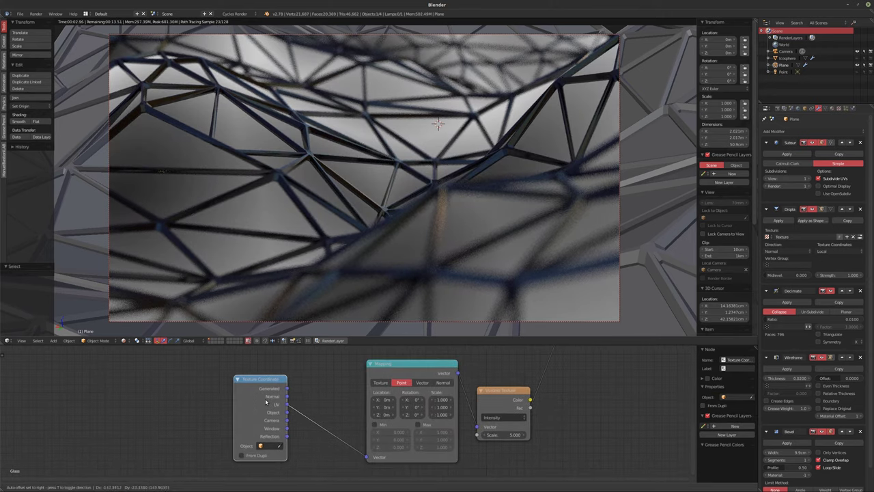
pyautogui.click(427, 369)
pyautogui.moveTo(426, 370); pyautogui.dragTo(382, 369)
# - Raise the Voronoi Texture Scale to 20, then to 25
pyautogui.click(506, 434)
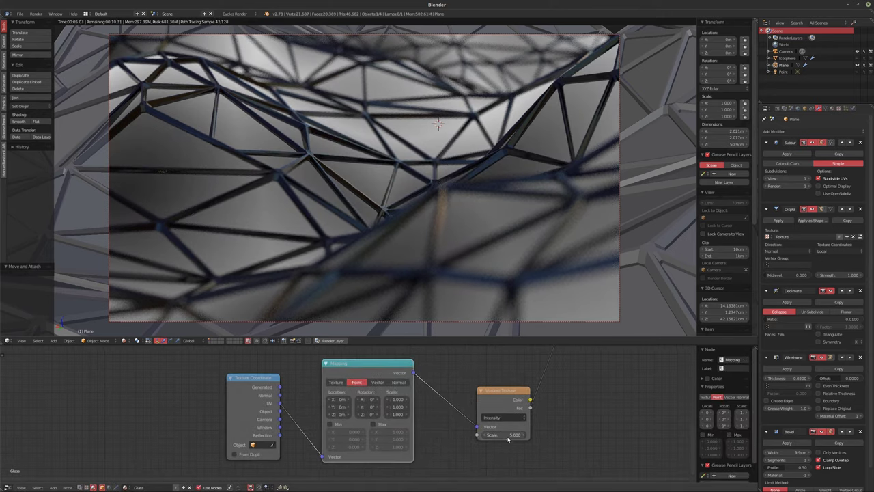
pyautogui.write('20')
pyautogui.press('Return')
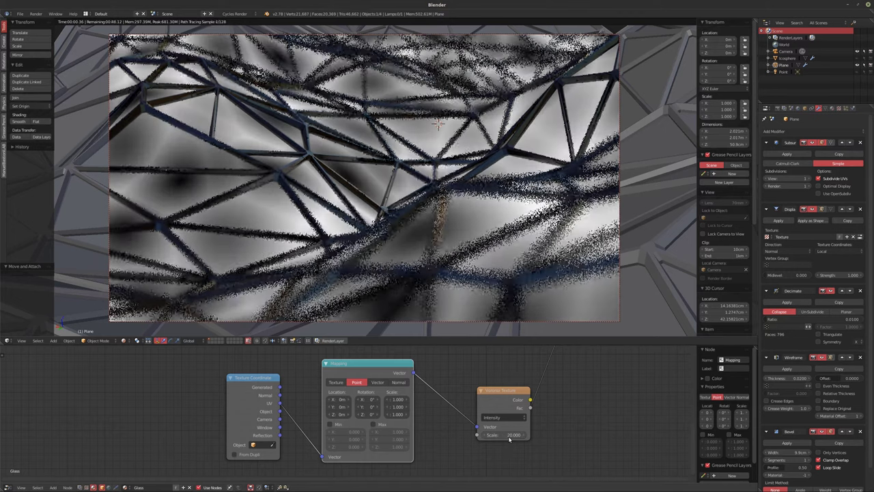
pyautogui.click(508, 436)
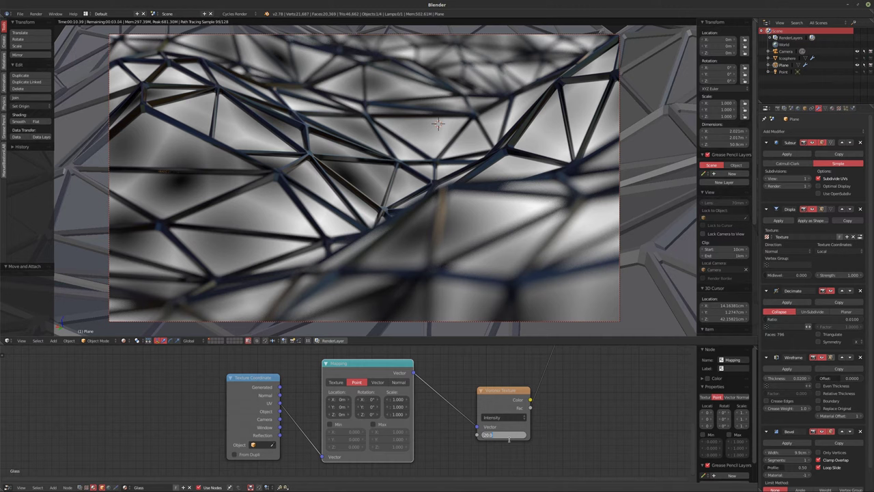
pyautogui.write('25')
pyautogui.press('Return')
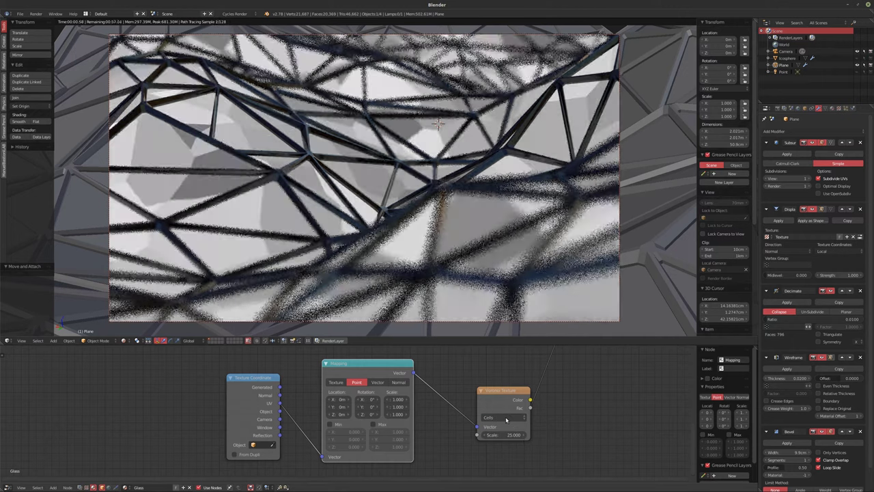
# - Shift the Texture Coordinate, Mapping and Voronoi nodes left to tidy the layout
pyautogui.press('Home')
pyautogui.moveTo(213, 409); pyautogui.dragTo(142, 408)
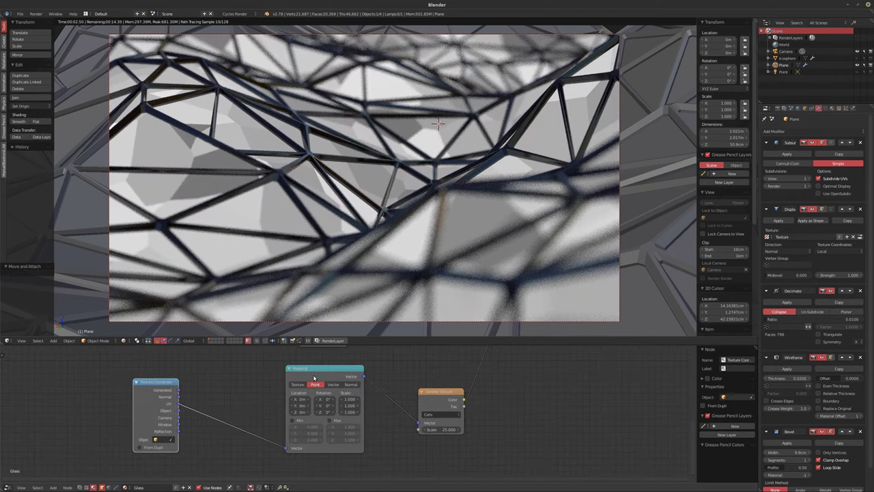
pyautogui.moveTo(324, 410); pyautogui.dragTo(264, 412)
pyautogui.moveTo(440, 409); pyautogui.dragTo(375, 407)
pyautogui.moveTo(422, 431); pyautogui.dragTo(408, 458, button='middle')
# - Add a Math node set to Multiply between the Voronoi and the displacement
pyautogui.scroll(-2, 471, 386)
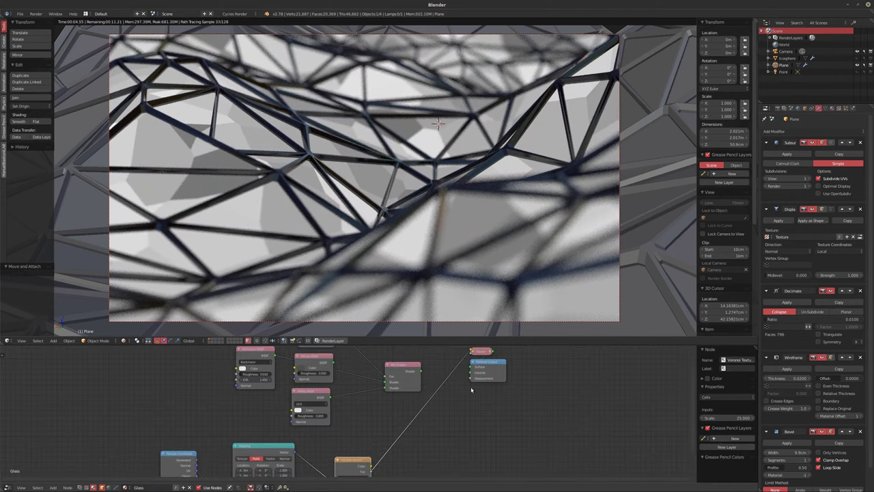
pyautogui.moveTo(375, 464); pyautogui.dragTo(362, 450)
pyautogui.hotkey('shift', 'a')
pyautogui.moveTo(425, 442)
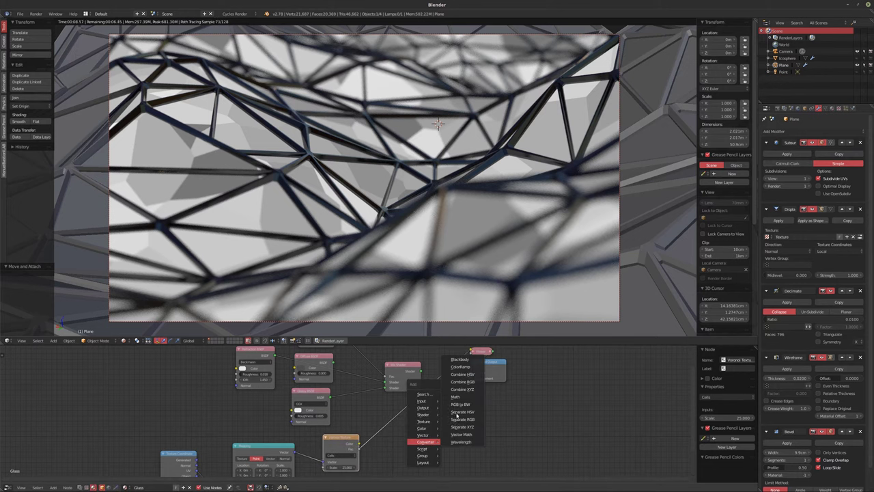
pyautogui.click(456, 396)
pyautogui.click(400, 422)
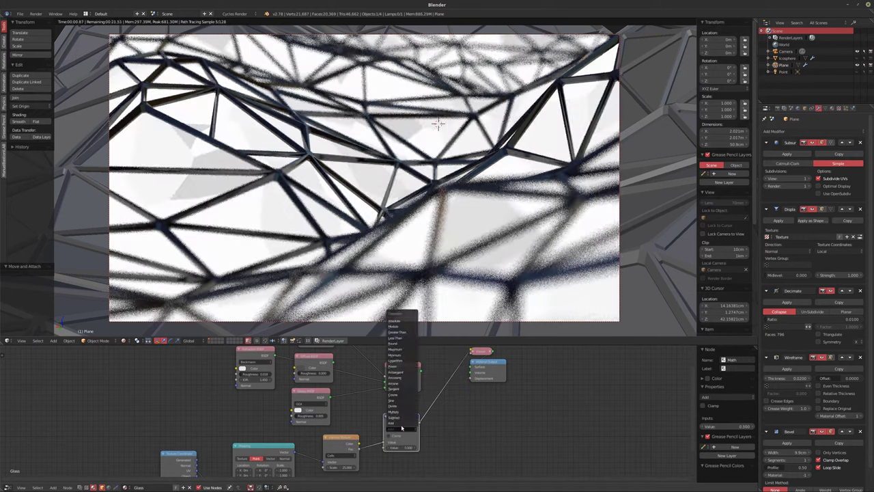
pyautogui.click(399, 413)
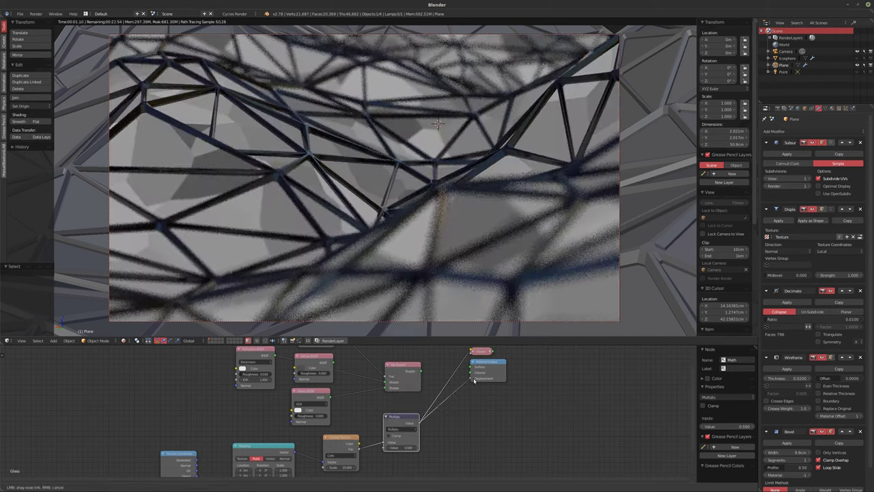
pyautogui.click(399, 386)
pyautogui.moveTo(450, 382); pyautogui.dragTo(508, 387, button='middle')
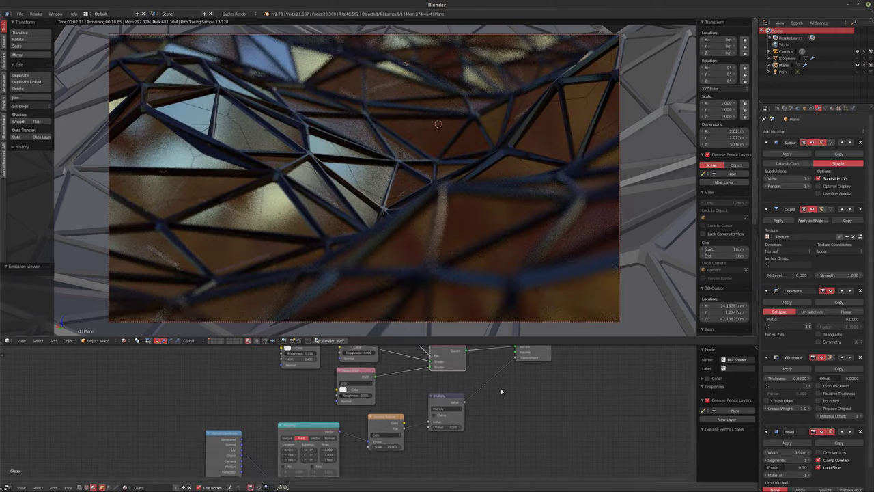
# - Set the Glass material's Displacement method to True displacement
pyautogui.click(832, 109)
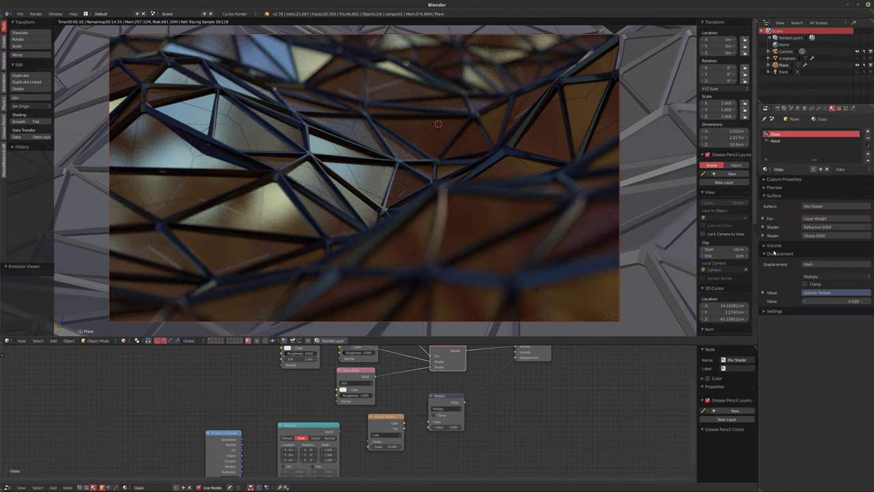
pyautogui.click(765, 311)
pyautogui.click(791, 355)
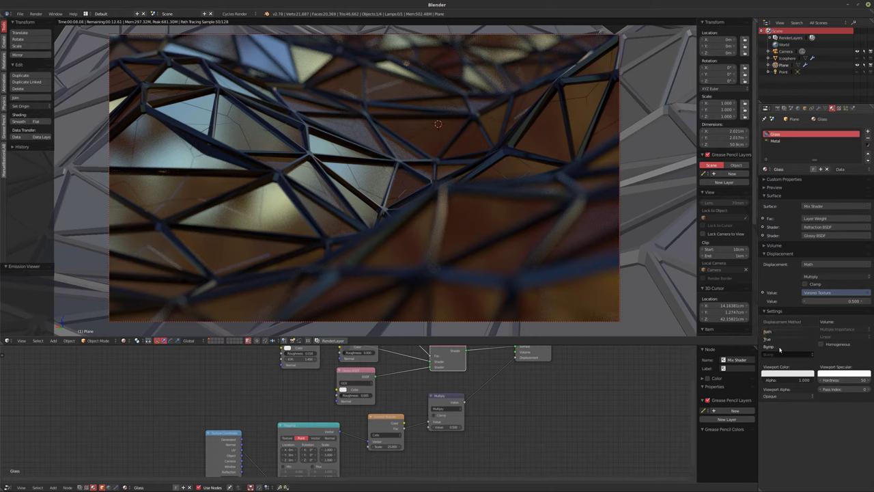
pyautogui.click(785, 340)
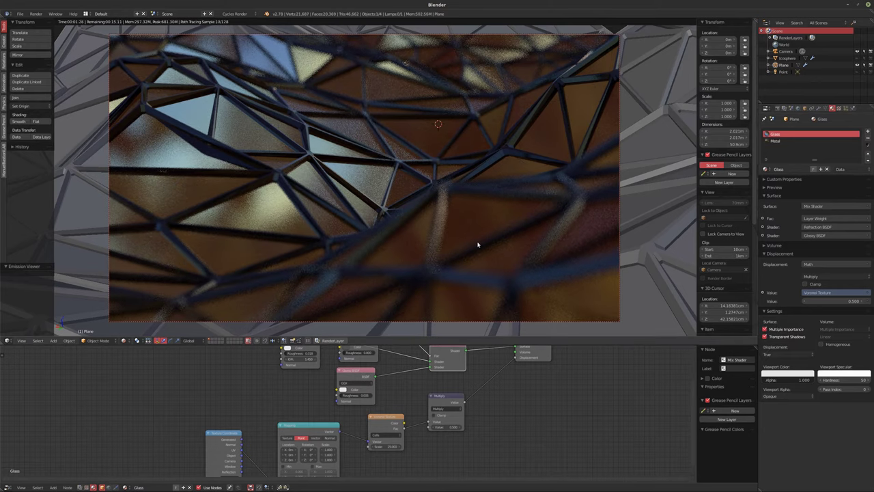
# - Collapse the Subsurf, Displace, Decimate, Wireframe and Bevel modifier panels
pyautogui.click(819, 108)
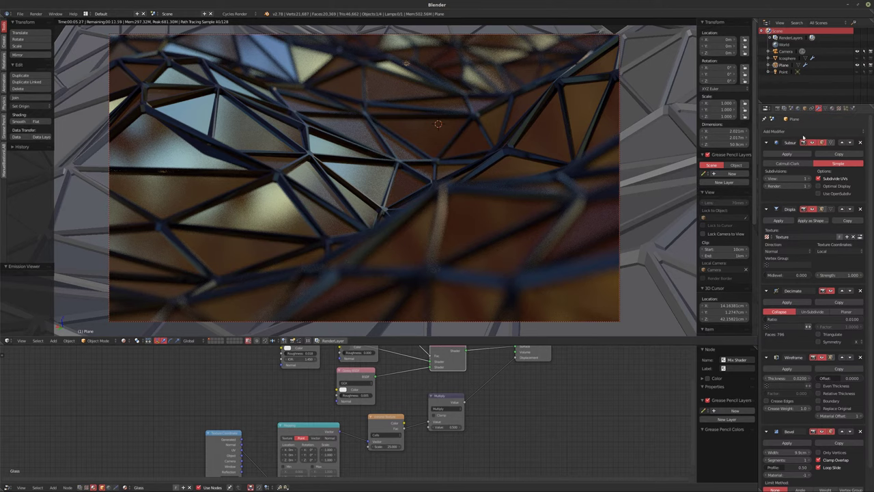
pyautogui.click(766, 142)
pyautogui.click(766, 155)
pyautogui.click(766, 168)
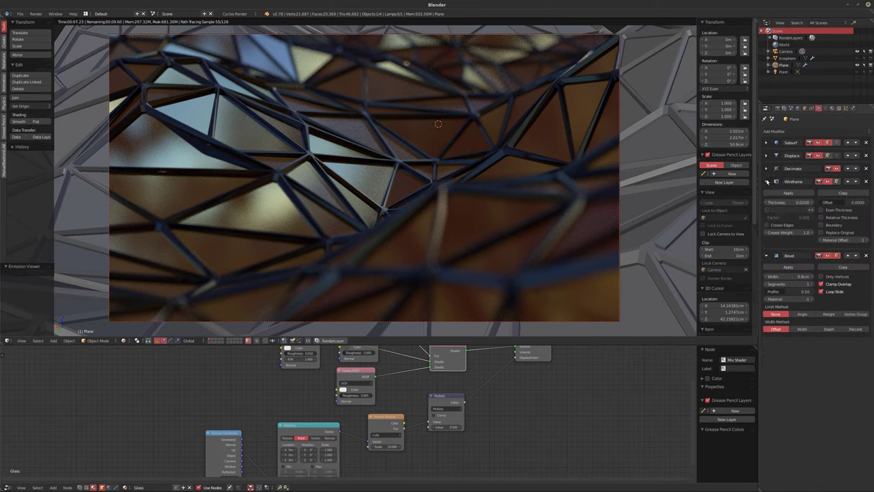
pyautogui.click(767, 181)
pyautogui.click(766, 194)
# - Add a Subdivision Surface modifier with View Levels 3 and check it rendered
pyautogui.click(778, 132)
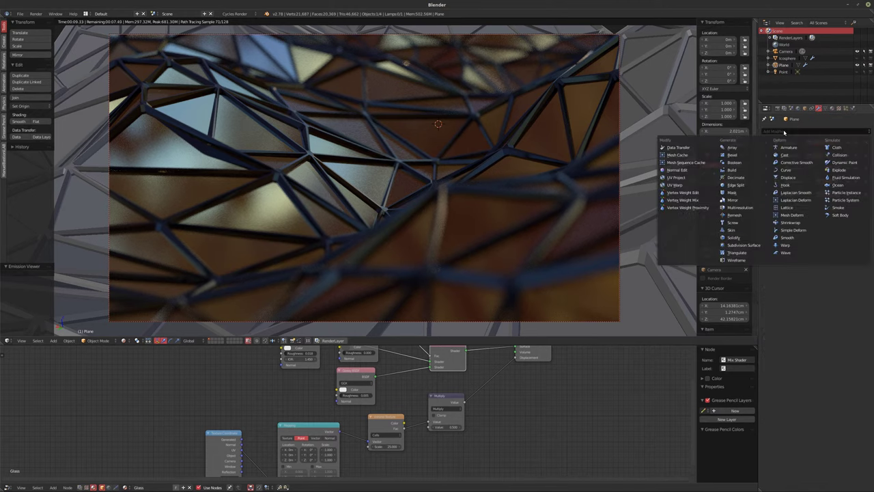
pyautogui.hotkey('shift', 'z')
pyautogui.click(778, 131)
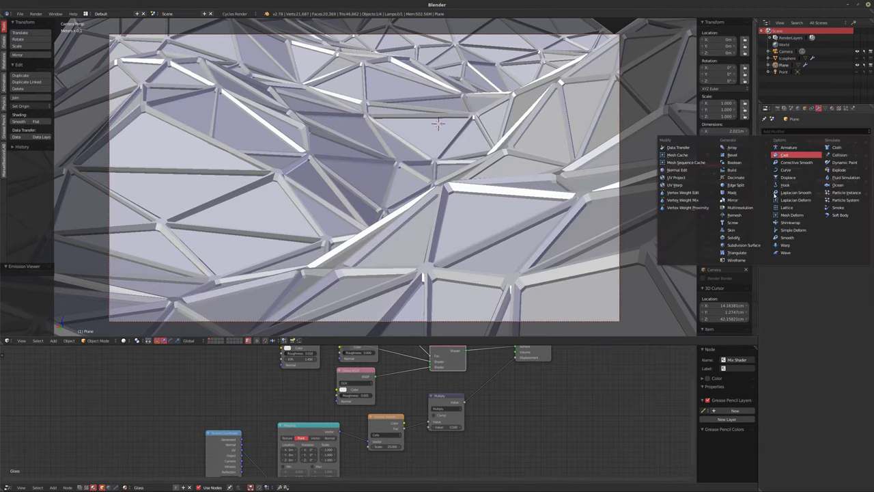
pyautogui.press('Return')
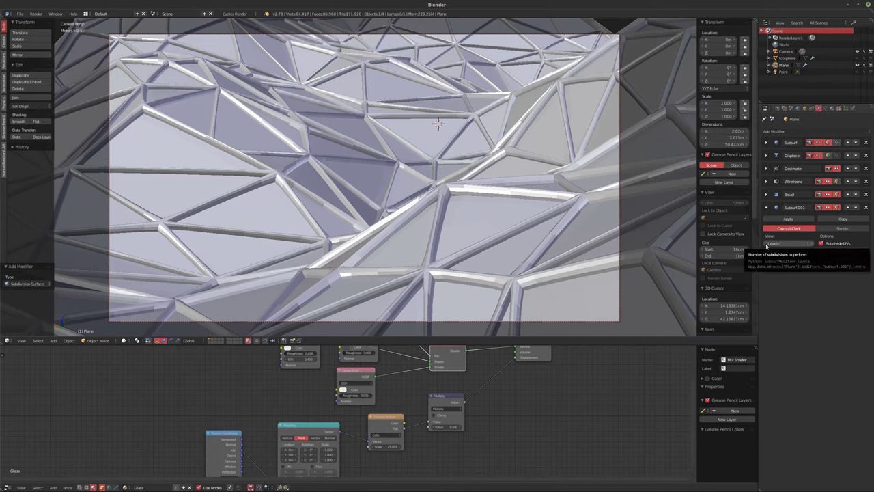
pyautogui.click(812, 245)
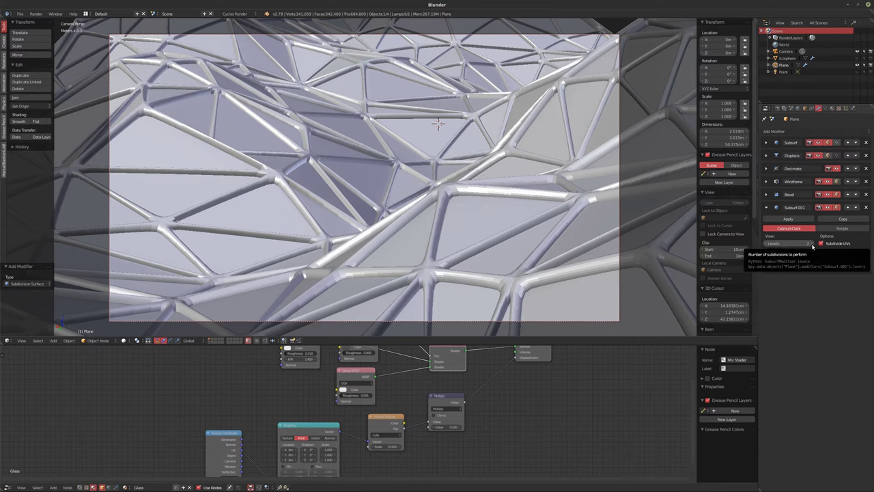
pyautogui.click(812, 245)
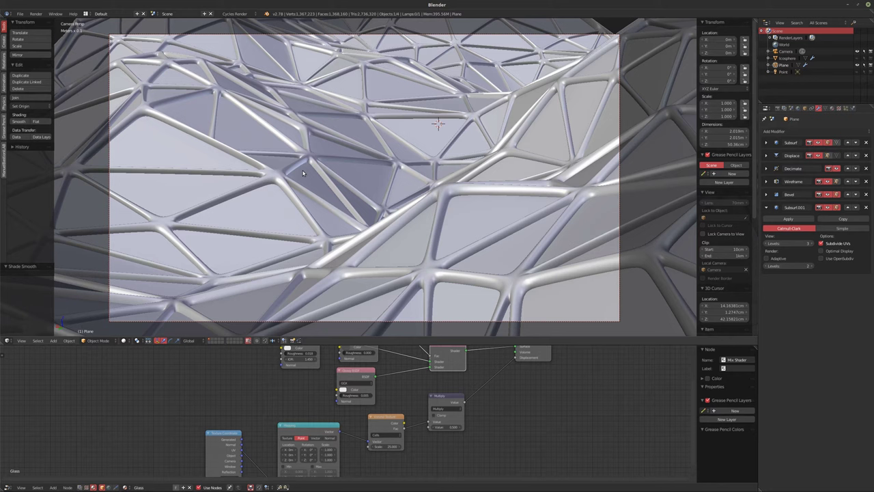
pyautogui.hotkey('shift', 'z')
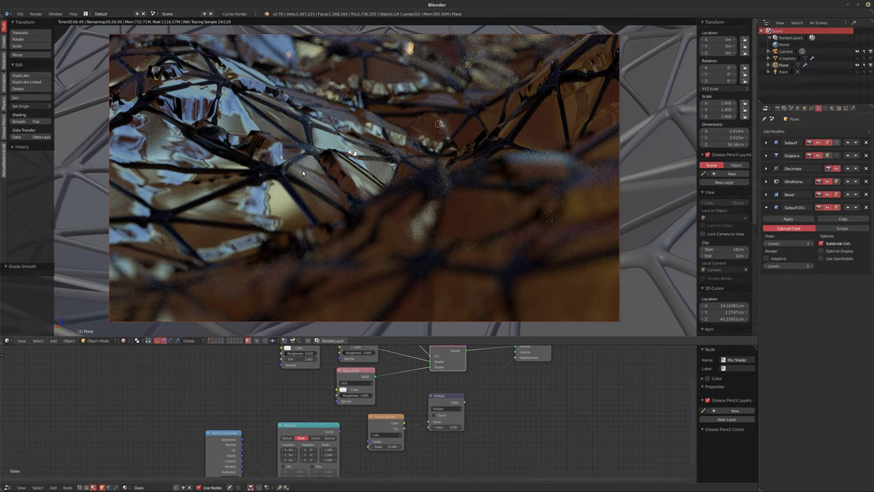
pyautogui.hotkey('shift', 'z')
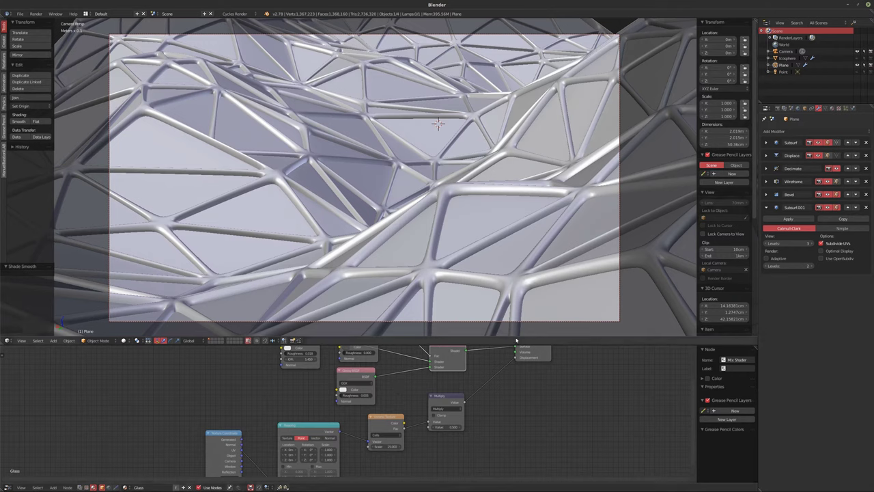
# - Add a second Subdivision Surface modifier with View Levels 0 and collapse it
pyautogui.click(796, 131)
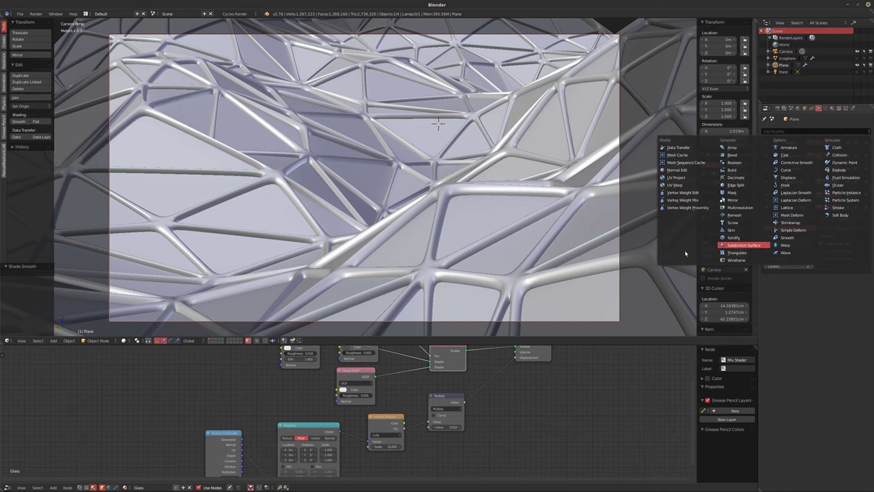
pyautogui.click(743, 244)
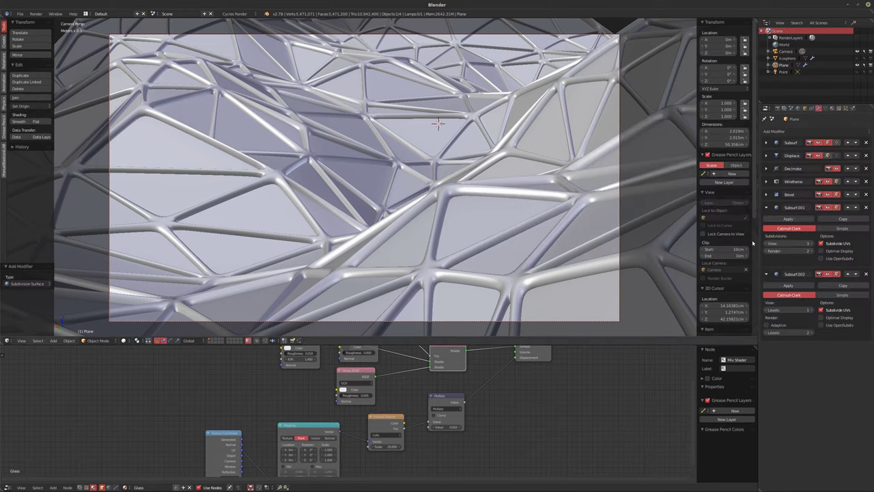
pyautogui.click(764, 309)
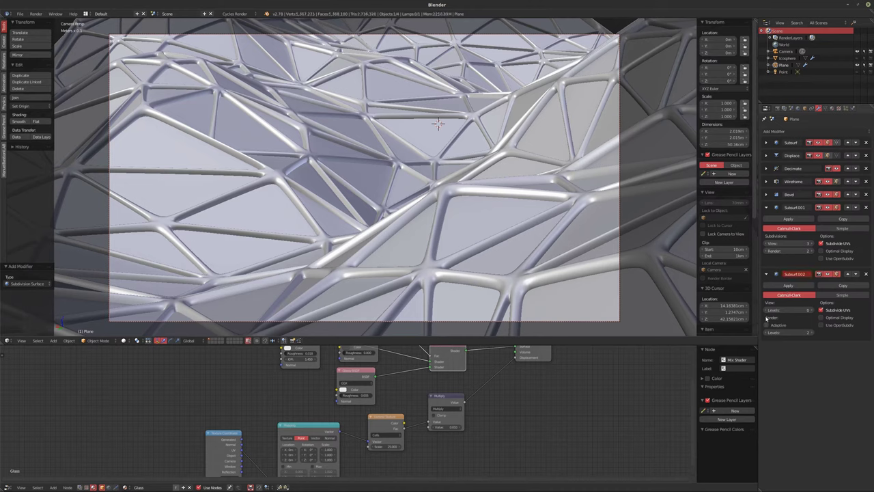
pyautogui.click(766, 274)
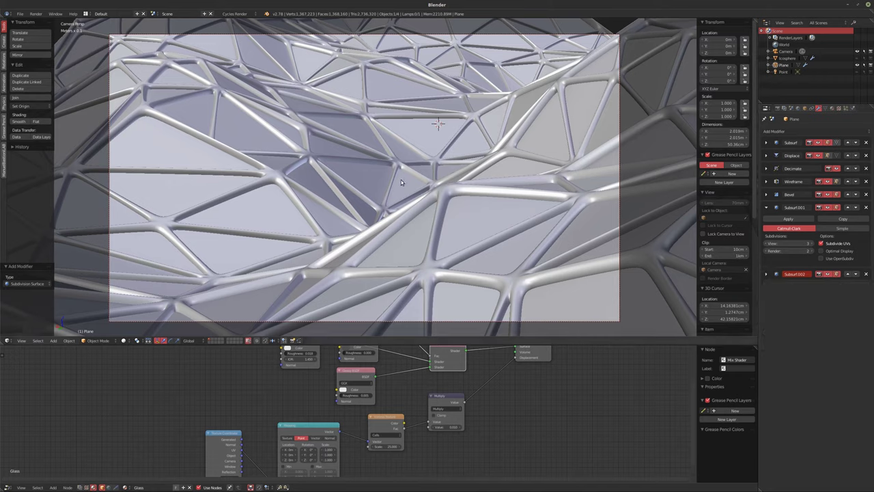
# - Create a new Tripolygon folder in Projects from the save dialog
pyautogui.hotkey('ctrl', 's')
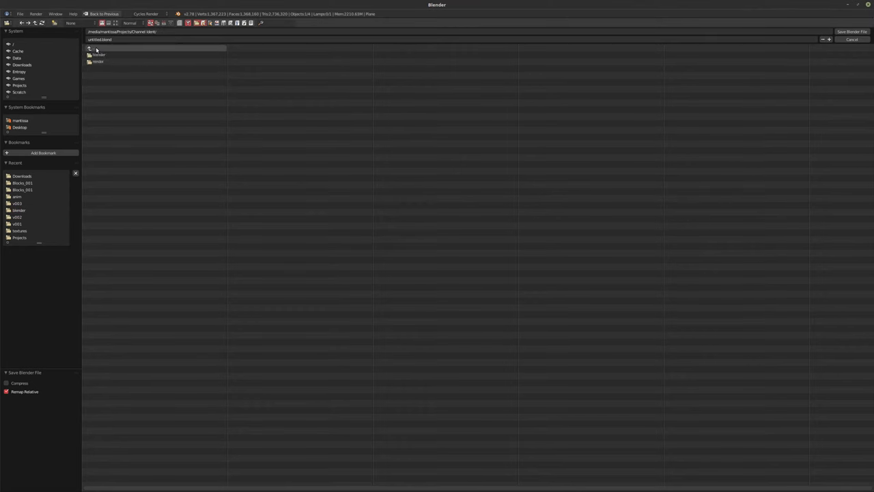
pyautogui.click(96, 50)
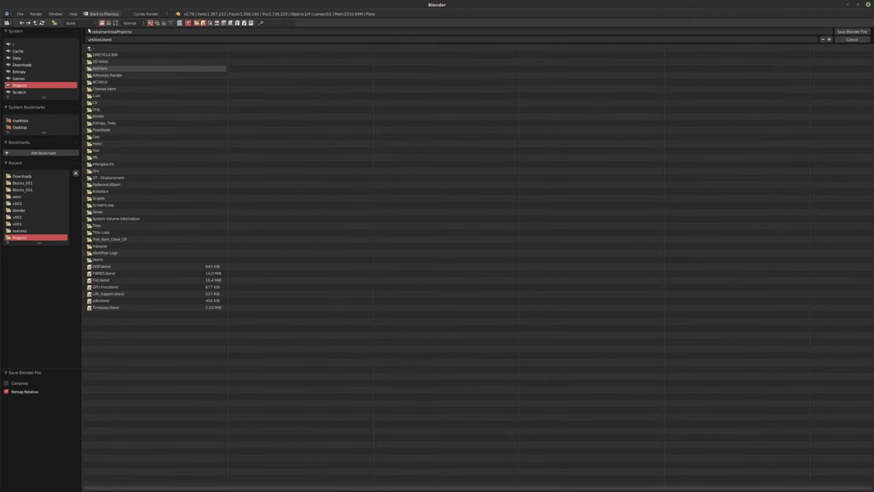
pyautogui.click(55, 23)
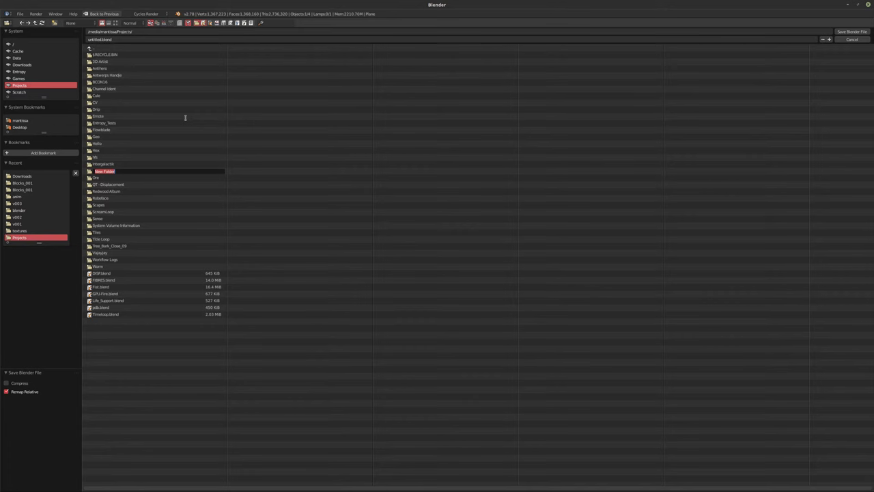
pyautogui.write('R')
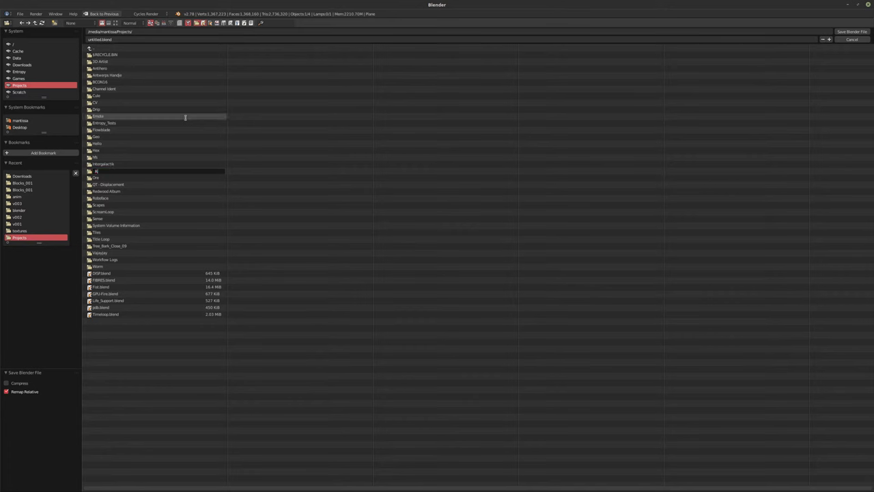
pyautogui.press('BackSpace')
pyautogui.press('BackSpace')
pyautogui.press('Return')
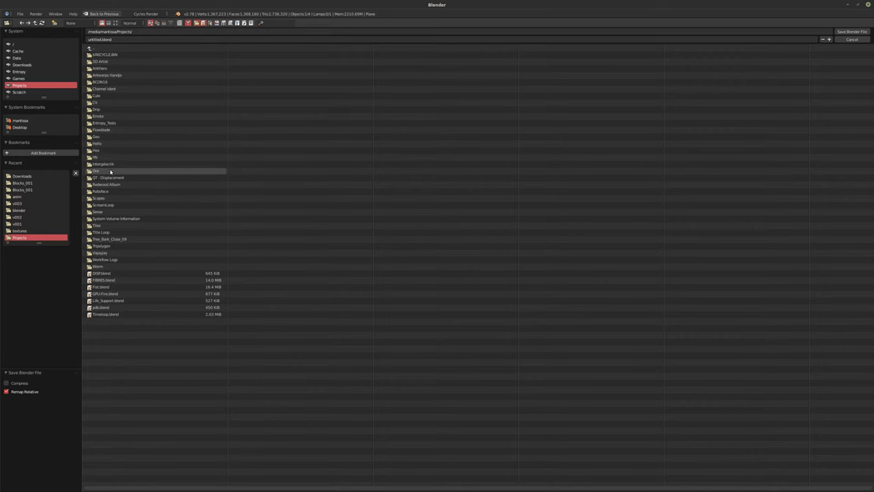
# - Create a blender folder inside Tripolygon and open it
pyautogui.click(117, 247)
pyautogui.click(55, 22)
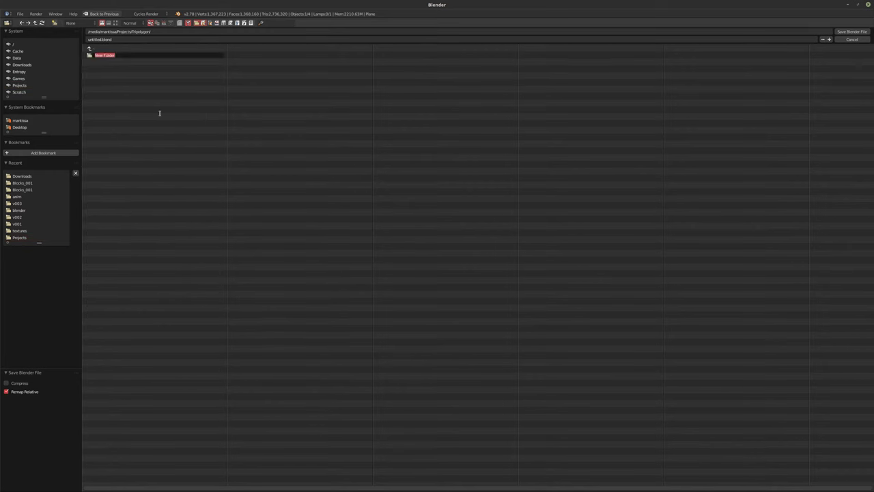
pyautogui.write('blender')
pyautogui.press('Return')
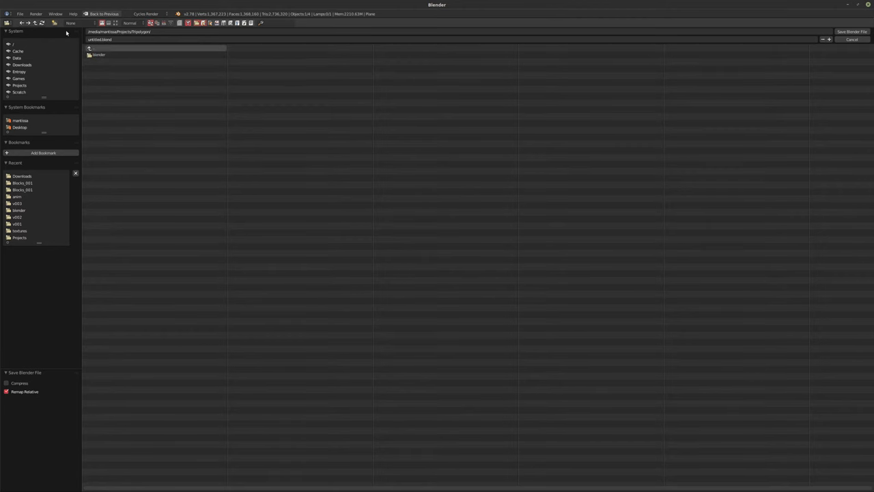
pyautogui.click(97, 57)
pyautogui.doubleClick(95, 39)
# - Save the scene there as Tripolygon.blend
pyautogui.press('BackSpace')
pyautogui.write('T')
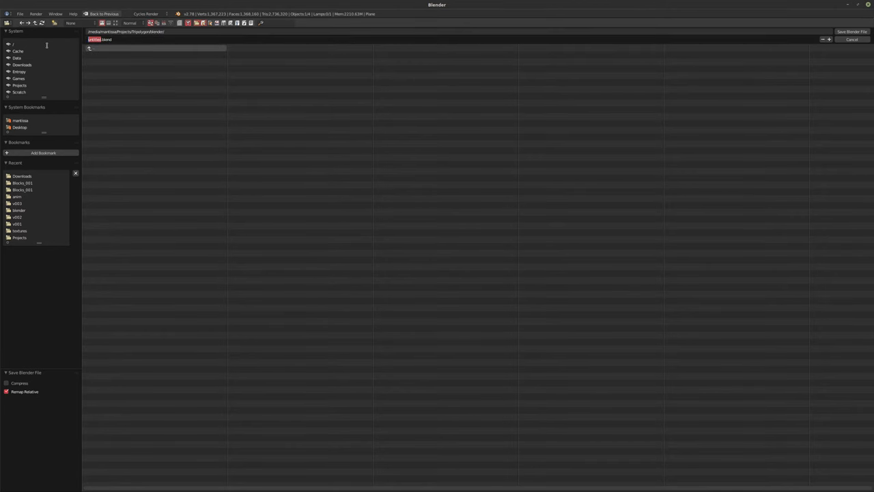
pyautogui.write('ripolygon')
pyautogui.press('Return')
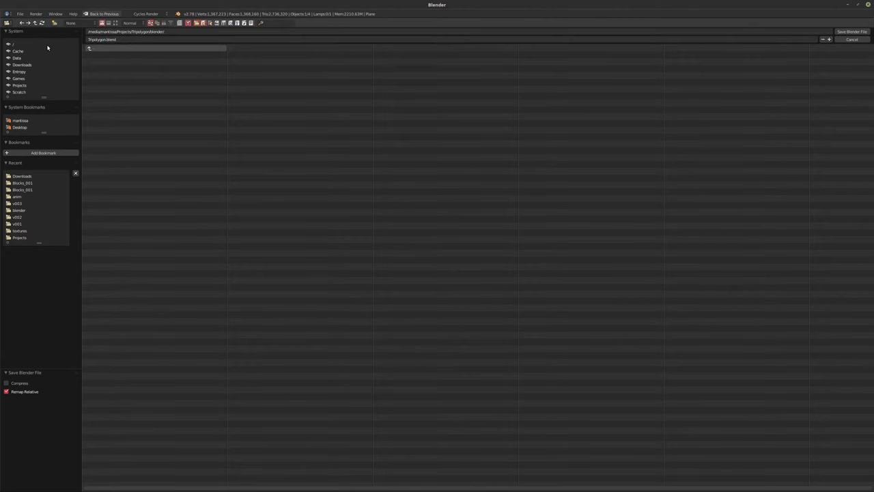
pyautogui.click(852, 31)
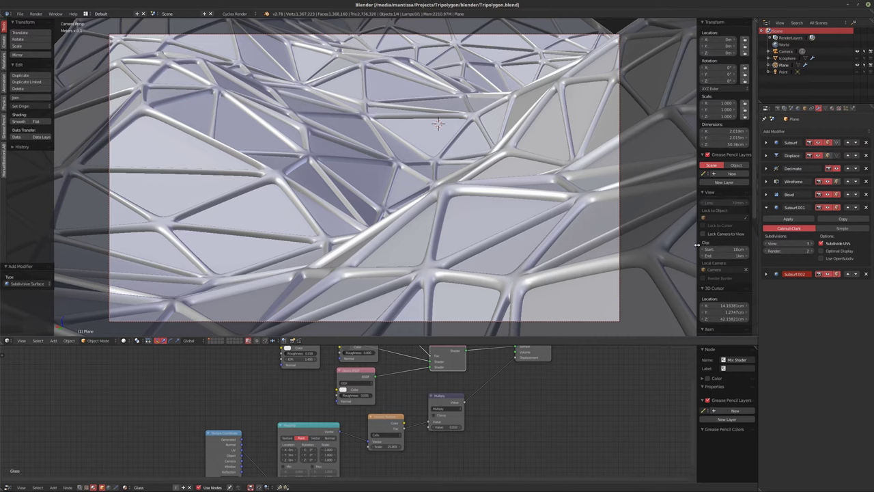
# - Lower Subsurf.001's View Levels to 1, save Tripolygon.blend, and switch to rendered shading
pyautogui.click(767, 243)
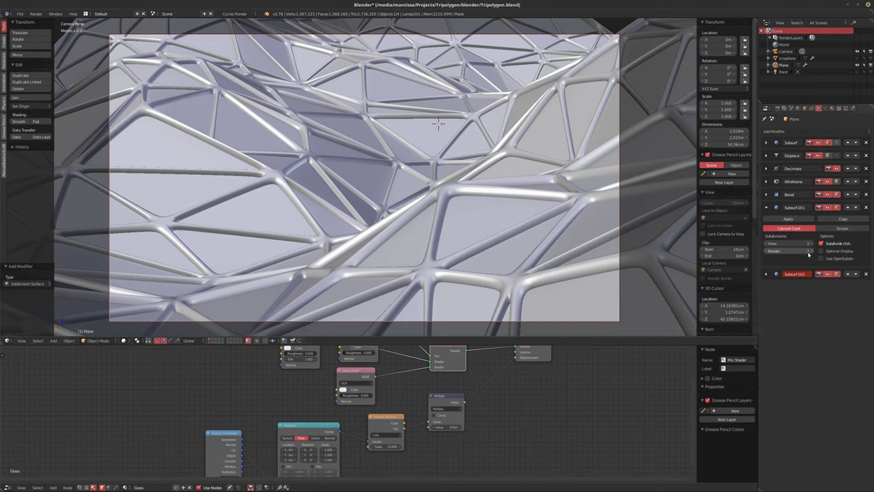
pyautogui.click(766, 244)
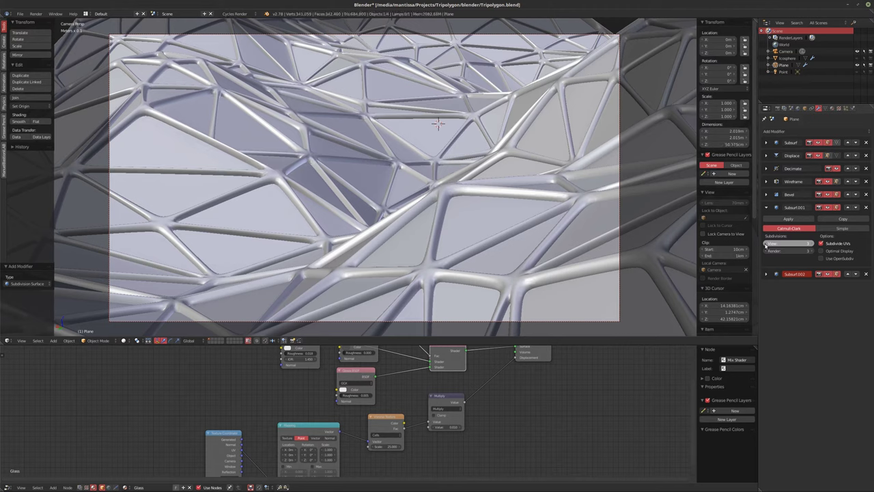
pyautogui.click(766, 244)
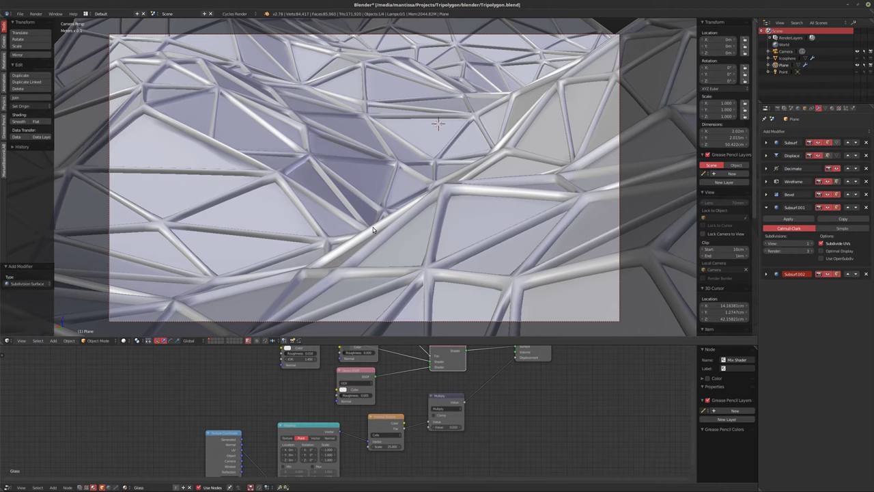
pyautogui.hotkey('ctrl', 's')
pyautogui.hotkey('shift', 'z')
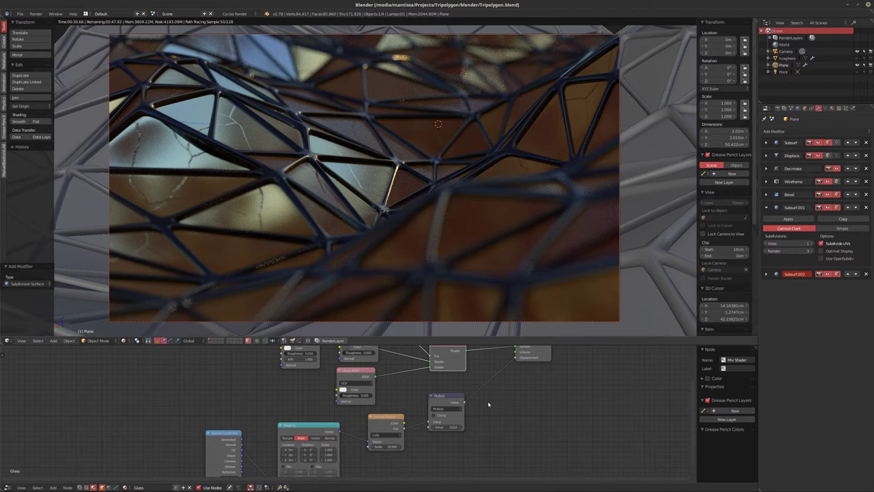
# - Set the Multiply node value to 0.050 in solid shading, then restore the rendered preview
pyautogui.hotkey('shift', 'z')
pyautogui.press('Return')
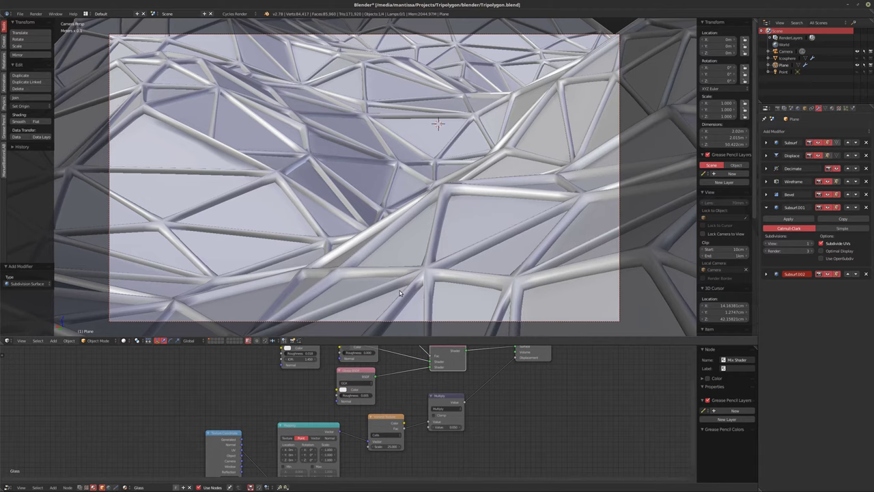
pyautogui.hotkey('shift', 'z')
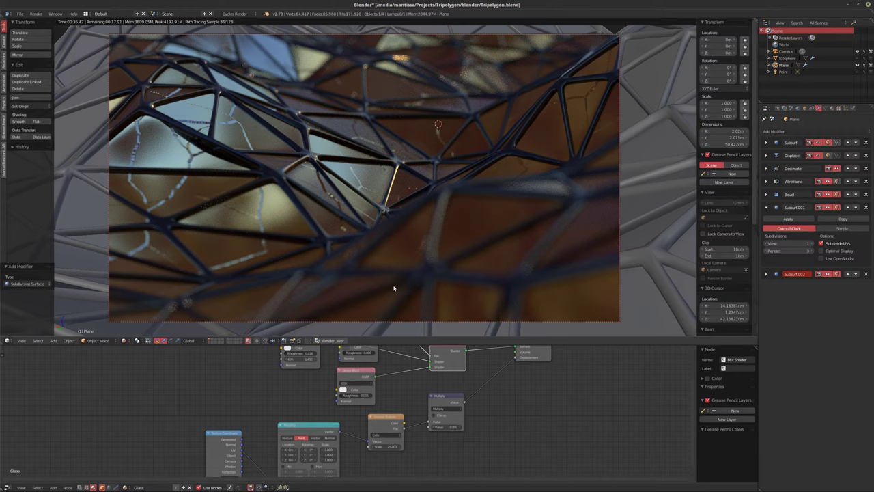
# - Preview the Voronoi Texture's Fac output alone, then restore the Mix Shader output
pyautogui.keyDown('ctrl'); pyautogui.keyDown('shift'); pyautogui.click(384, 421); pyautogui.keyUp('shift'); pyautogui.keyUp('ctrl')
pyautogui.keyDown('ctrl'); pyautogui.keyDown('shift'); pyautogui.click(383, 421); pyautogui.keyUp('shift'); pyautogui.keyUp('ctrl')
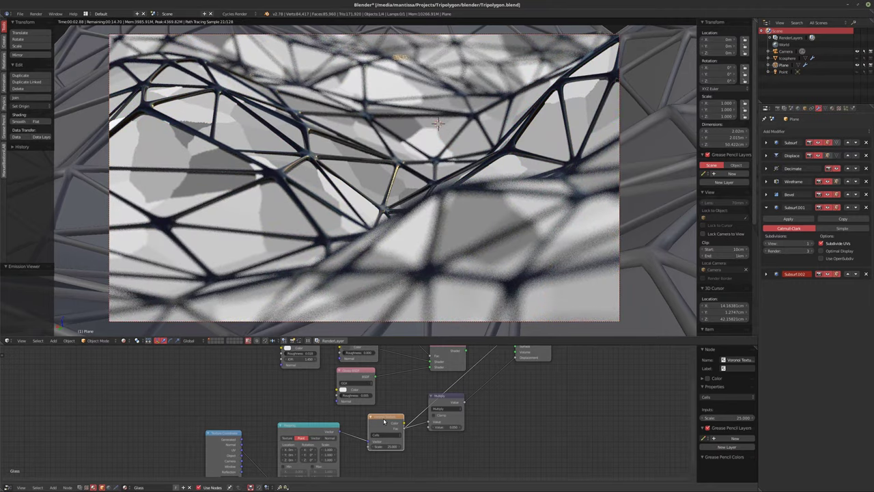
pyautogui.moveTo(384, 421); pyautogui.dragTo(324, 452, button='middle')
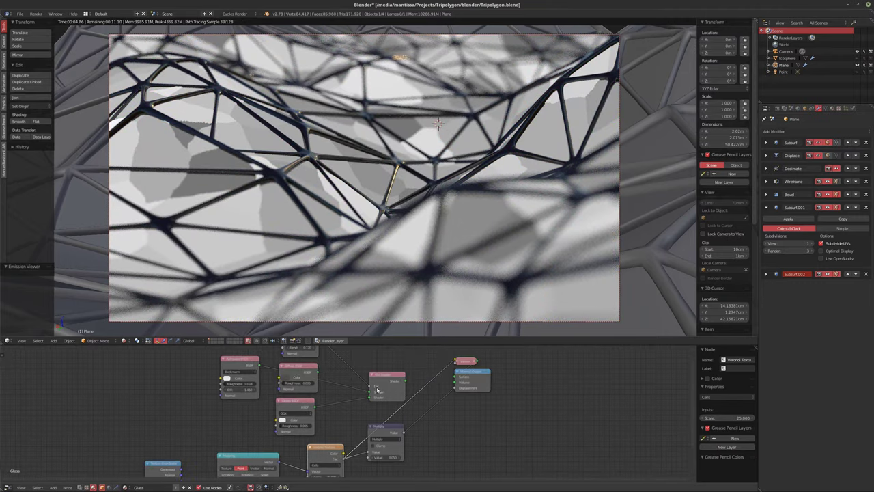
pyautogui.keyDown('ctrl'); pyautogui.keyDown('shift'); pyautogui.click(380, 384); pyautogui.keyUp('shift'); pyautogui.keyUp('ctrl')
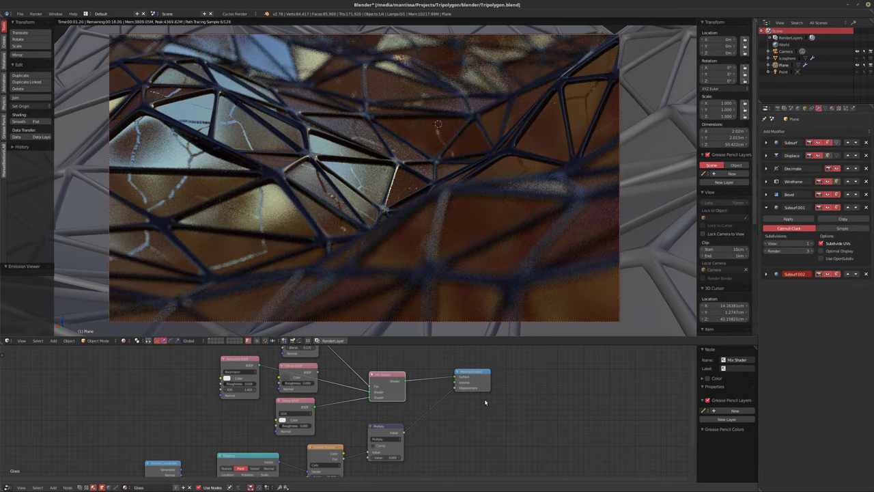
# - Set the Multiply node value to 0.100 and refresh the rendered preview
pyautogui.moveTo(487, 398); pyautogui.dragTo(472, 400, button='middle')
pyautogui.scroll(-1, 464, 407)
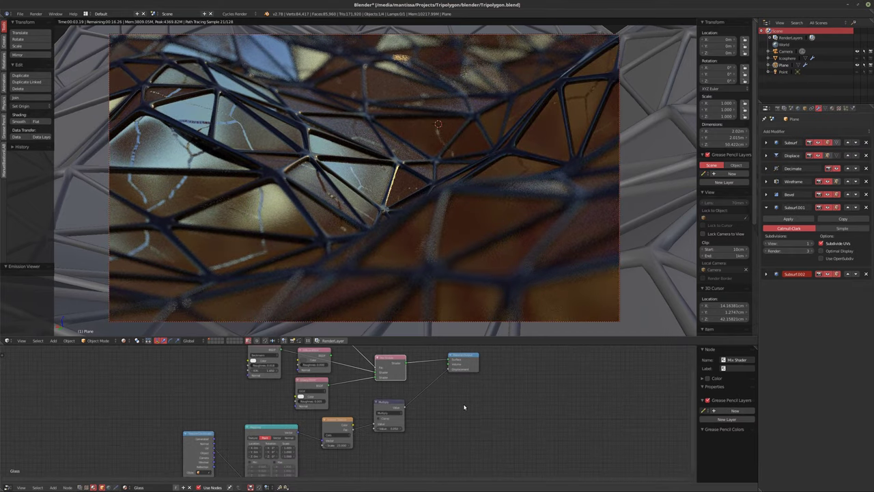
pyautogui.scroll(2, 424, 421)
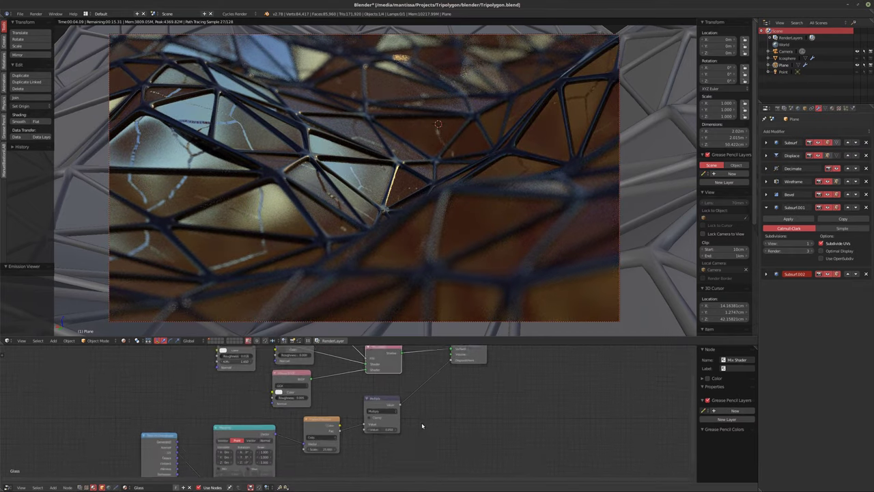
pyautogui.click(376, 430)
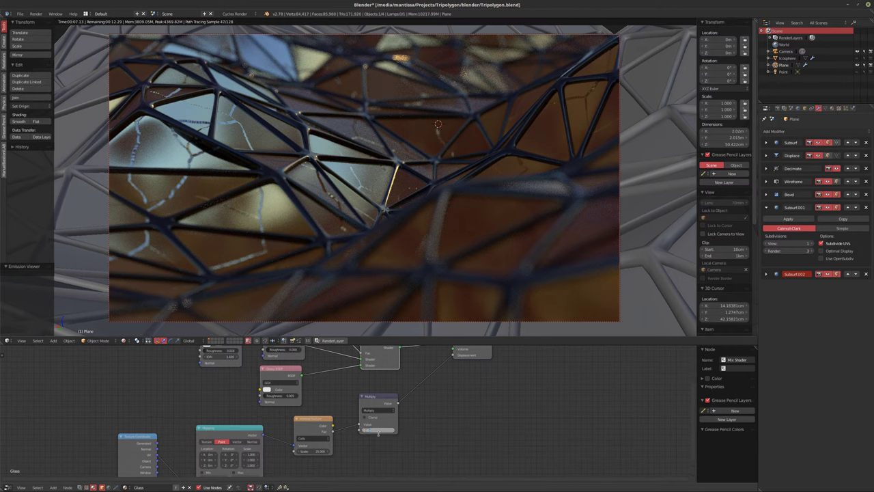
pyautogui.write('0.1')
pyautogui.press('Return')
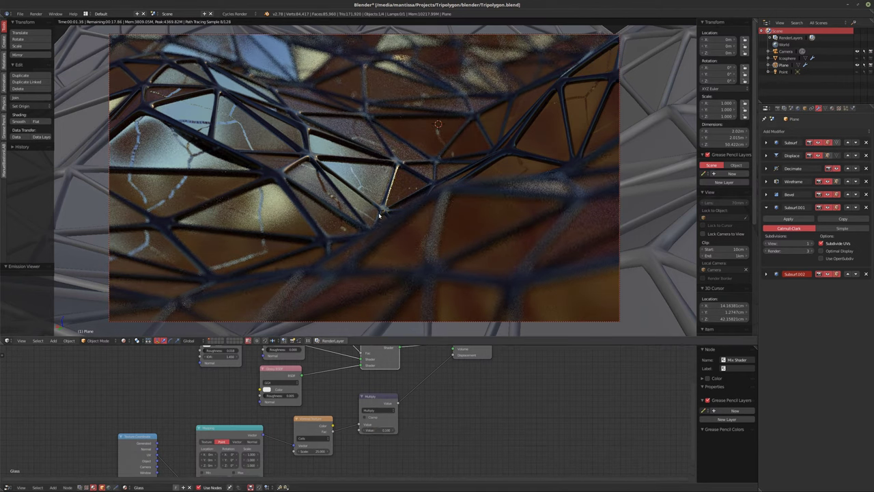
pyautogui.hotkey('shift', 'z')
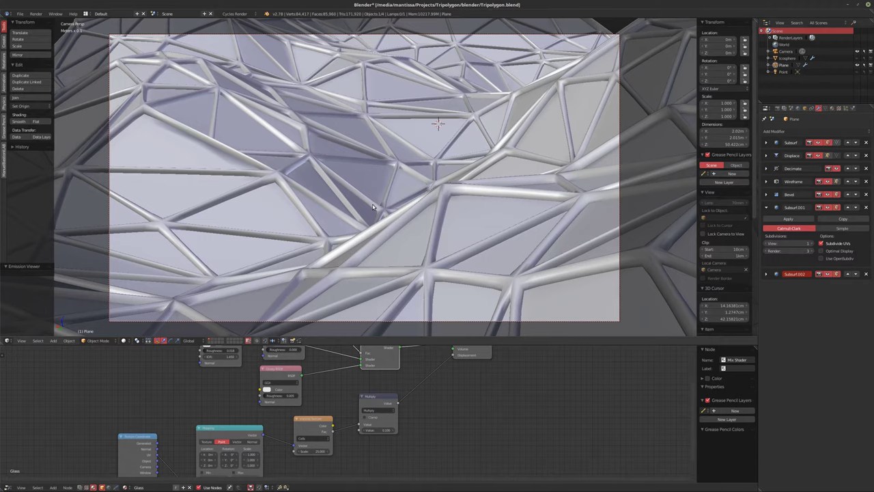
pyautogui.hotkey('shift', 'z')
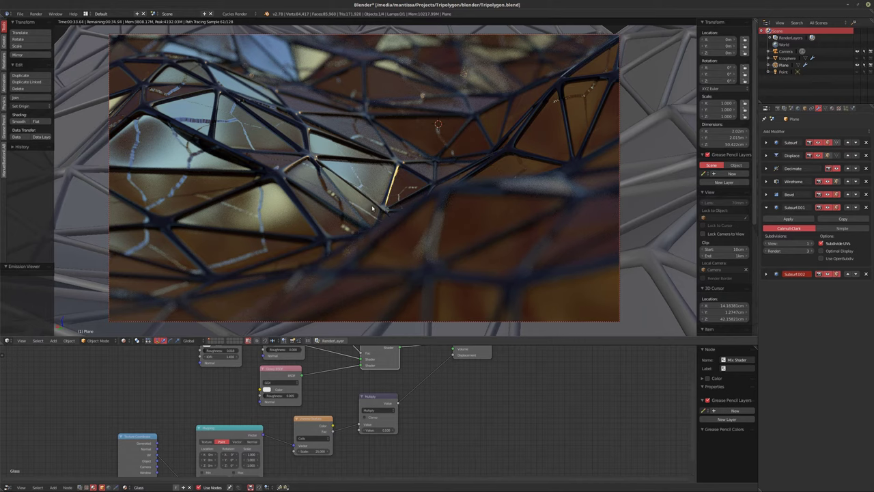
# - Insert an Add math node into the displacement link and make room around it
pyautogui.hotkey('shift', 'z')
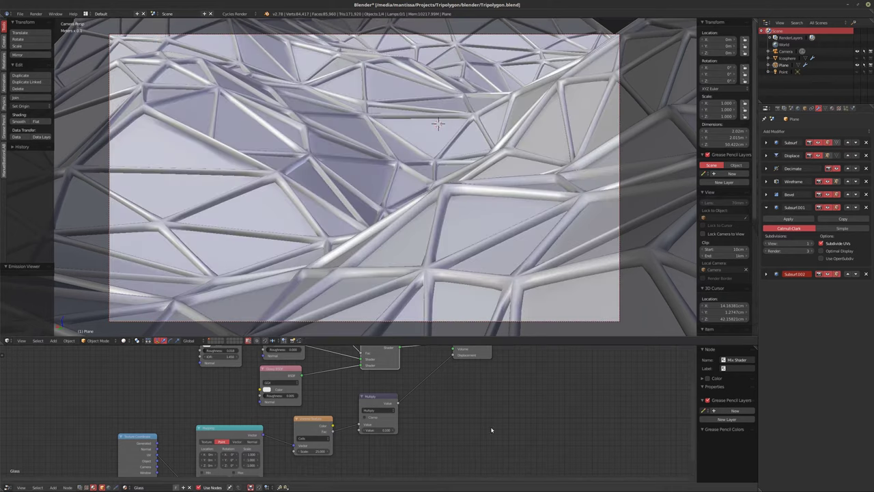
pyautogui.scroll(-2, 490, 428)
pyautogui.hotkey('shift', 'a')
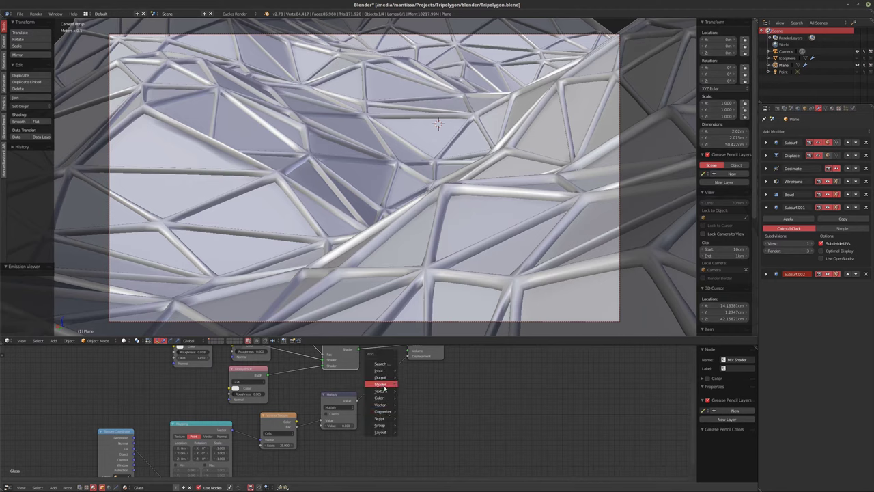
pyautogui.moveTo(386, 392)
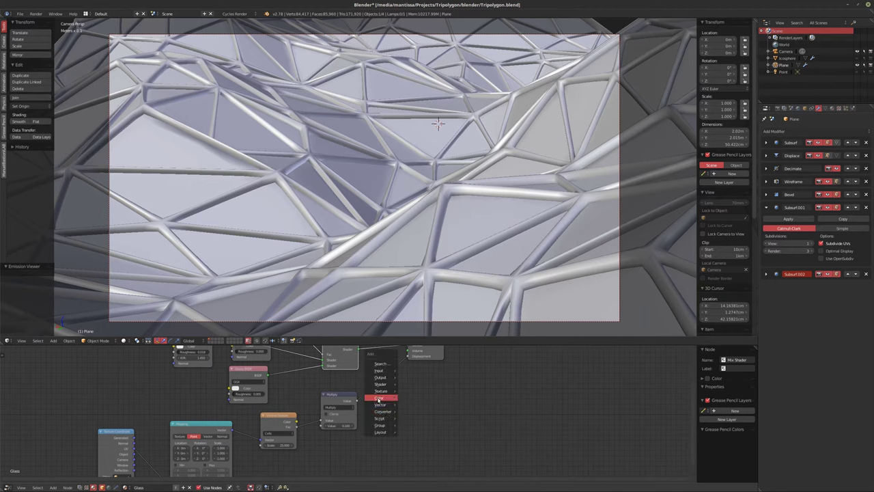
pyautogui.moveTo(382, 411)
pyautogui.click(433, 366)
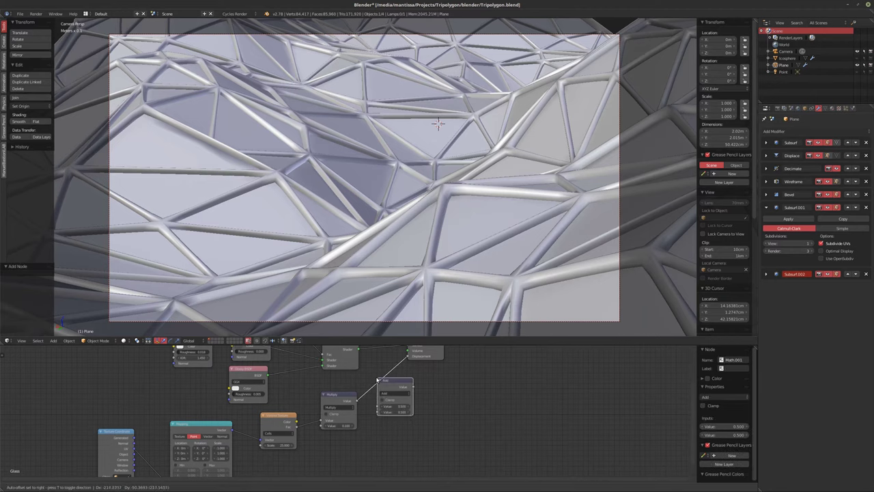
pyautogui.click(382, 382)
pyautogui.scroll(-2, 441, 411)
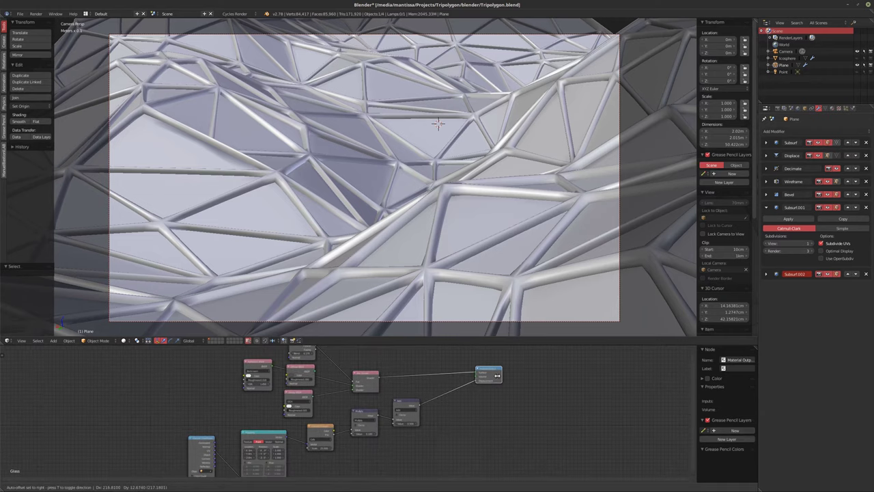
pyautogui.moveTo(410, 412); pyautogui.dragTo(429, 408)
pyautogui.moveTo(488, 373); pyautogui.dragTo(505, 372, button='middle')
pyautogui.click(505, 372)
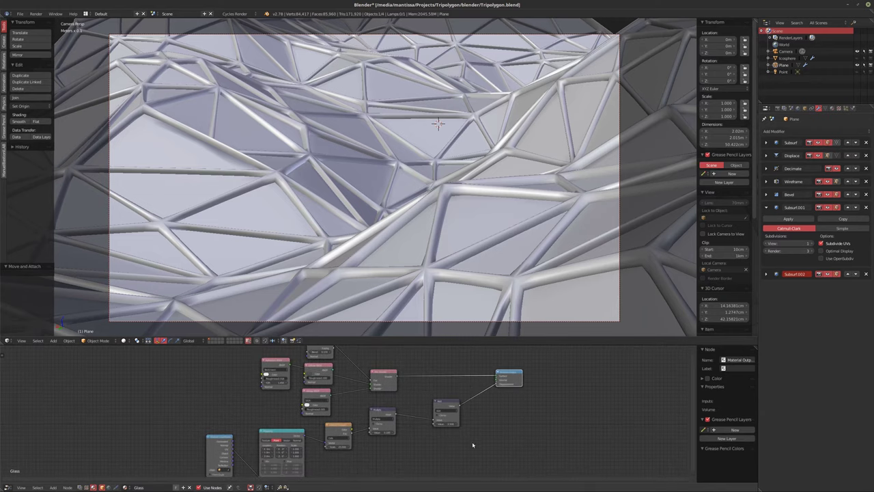
pyautogui.scroll(1, 410, 410)
# - Add a Wave Texture fed by the Mapping node and link it into the Add node
pyautogui.hotkey('shift', 'a')
pyautogui.moveTo(365, 407)
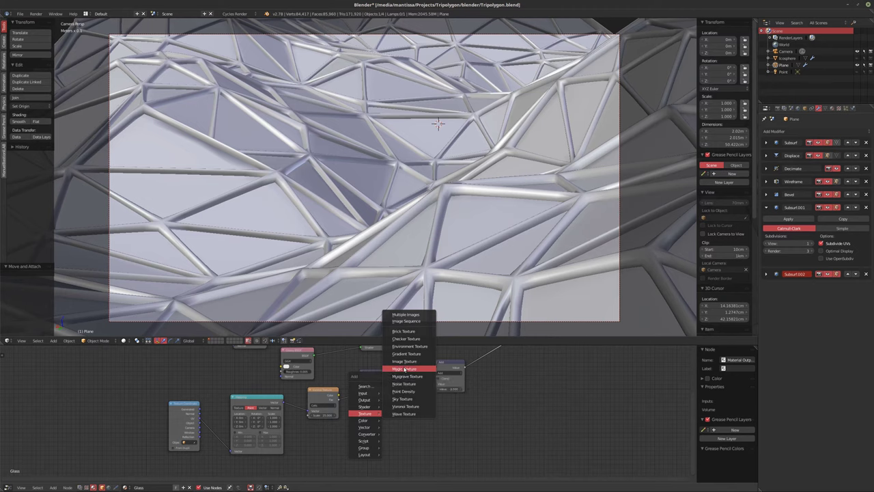
pyautogui.click(403, 413)
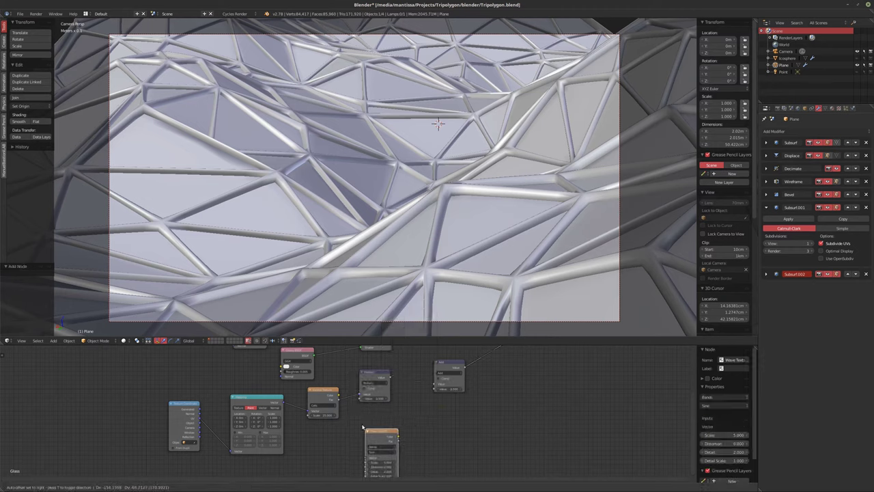
pyautogui.moveTo(345, 422); pyautogui.dragTo(361, 394, button='middle')
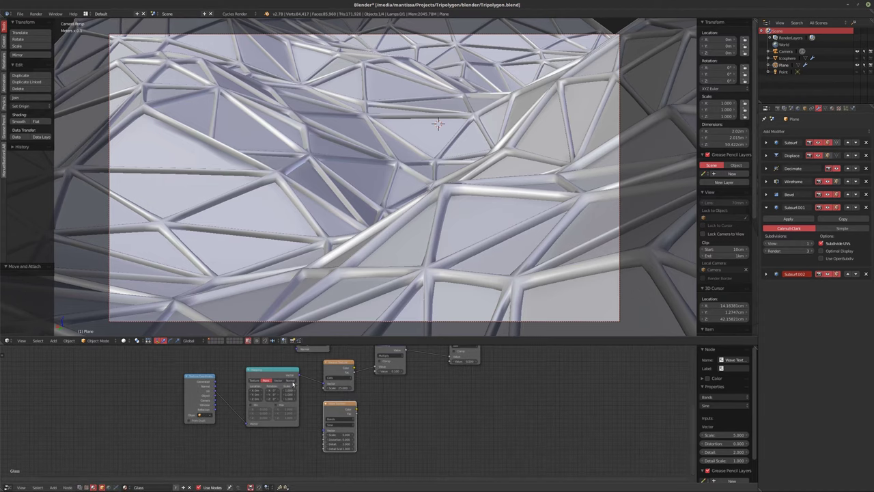
pyautogui.moveTo(297, 375); pyautogui.dragTo(342, 411)
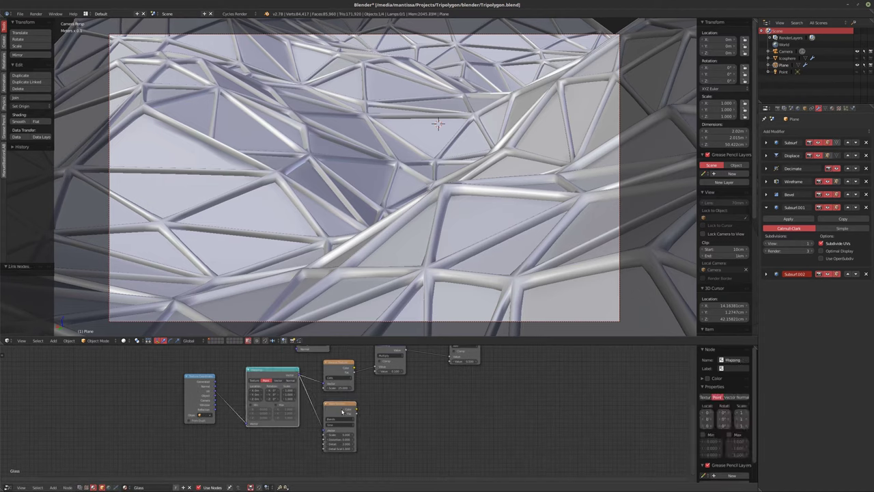
pyautogui.moveTo(342, 411); pyautogui.dragTo(361, 454, button='middle')
pyautogui.click(502, 359)
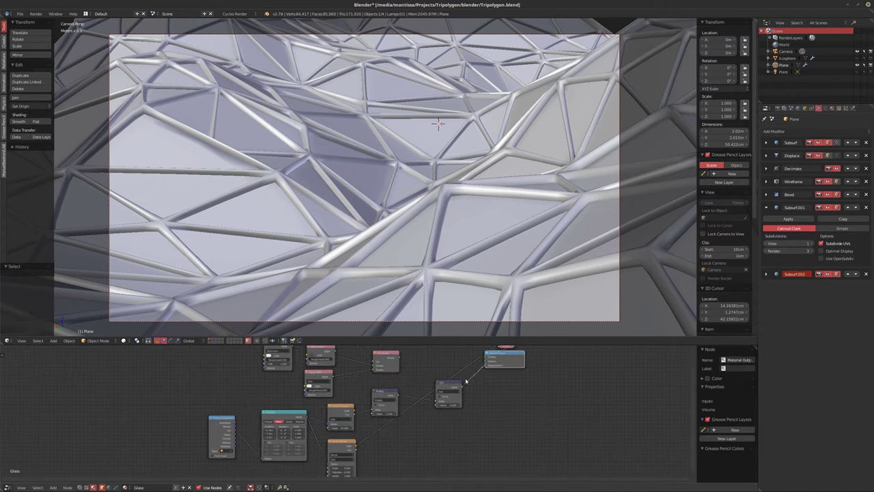
pyautogui.moveTo(487, 366); pyautogui.dragTo(515, 368)
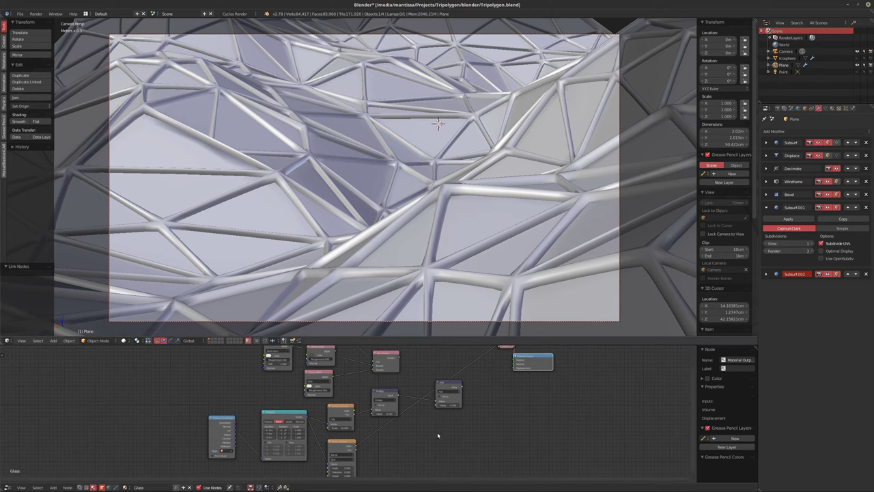
pyautogui.moveTo(405, 441); pyautogui.dragTo(417, 413, button='middle')
# - Preview the Wave Texture output alone and disable the third Subdivision modifier in the viewport
pyautogui.scroll(2, 403, 428)
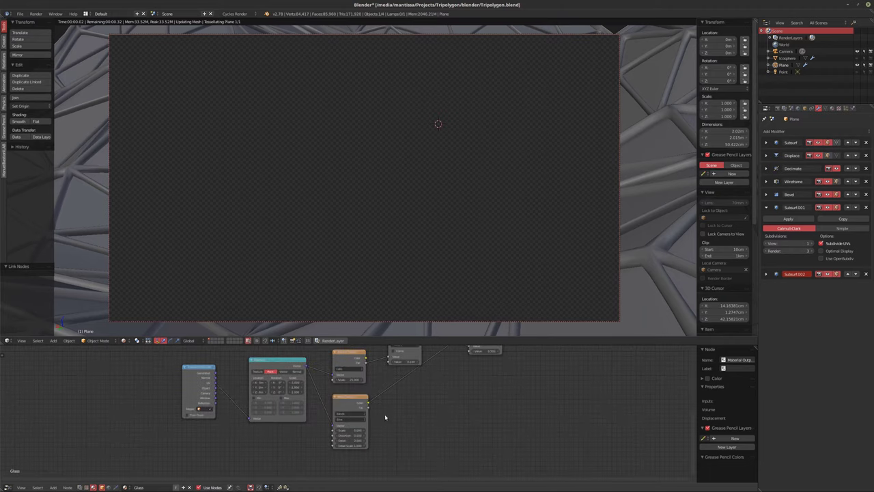
pyautogui.keyDown('ctrl'); pyautogui.keyDown('shift'); pyautogui.click(346, 401); pyautogui.keyUp('shift'); pyautogui.keyUp('ctrl')
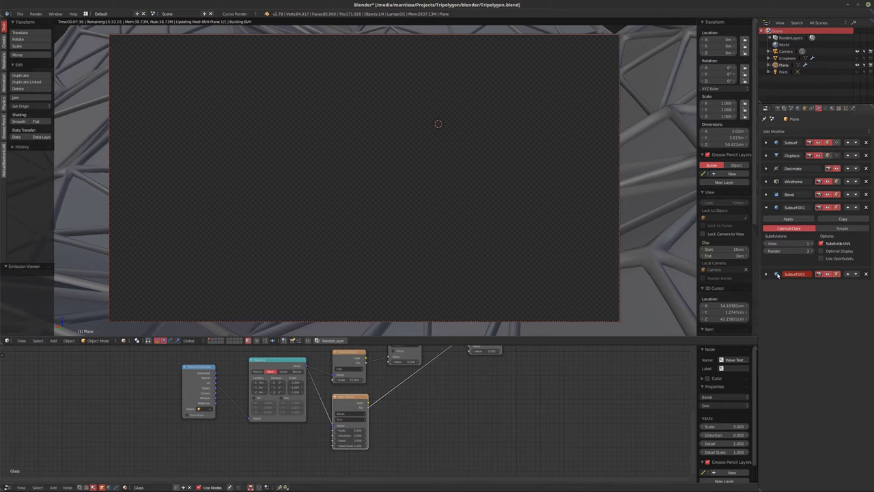
pyautogui.click(767, 274)
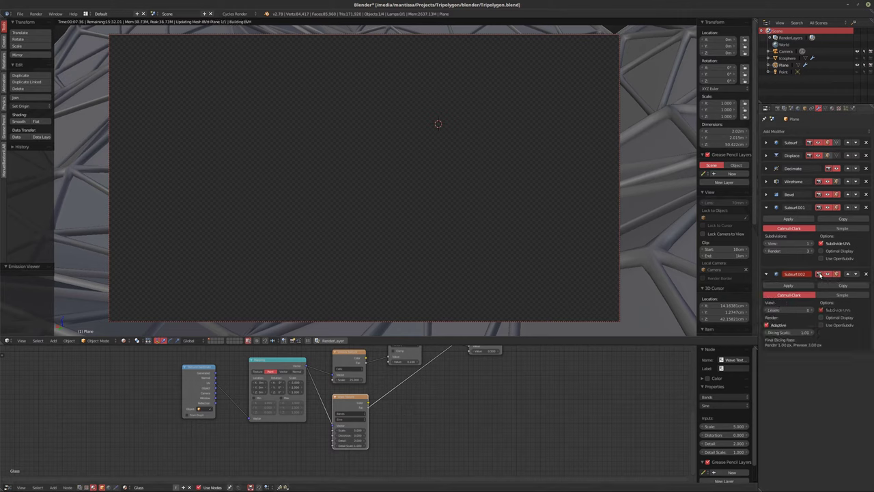
pyautogui.click(827, 274)
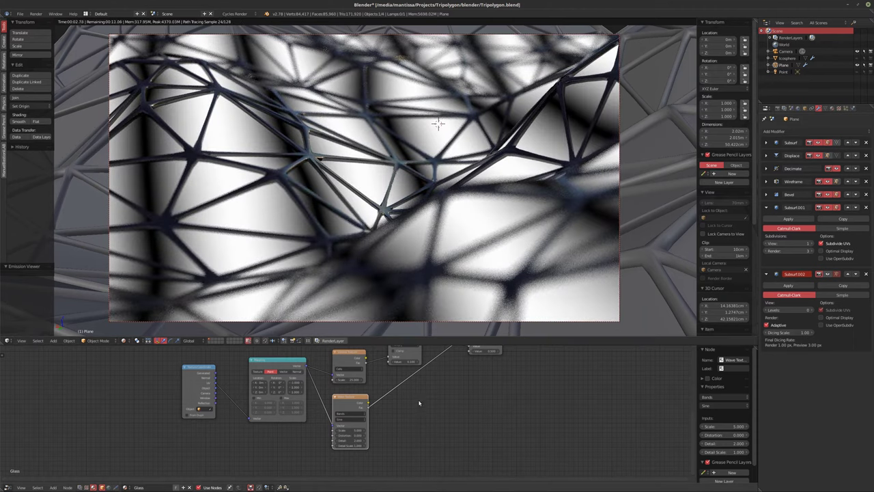
# - Set the Wave Texture Scale to 10 and push its Distortion up to 31.2
pyautogui.scroll(2, 411, 394)
pyautogui.scroll(1, 411, 394)
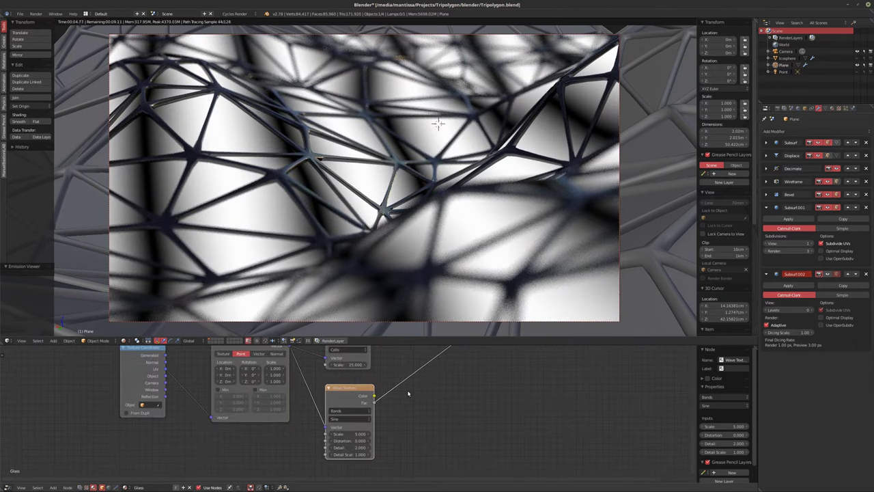
pyautogui.click(349, 434)
pyautogui.write('10')
pyautogui.press('Tab')
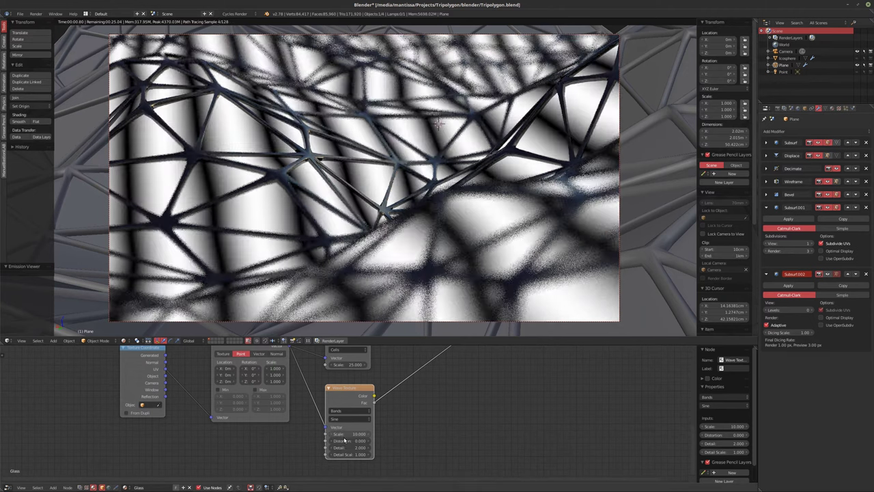
pyautogui.write('6.5')
pyautogui.press('Return')
pyautogui.moveTo(347, 441); pyautogui.dragTo(345, 448)
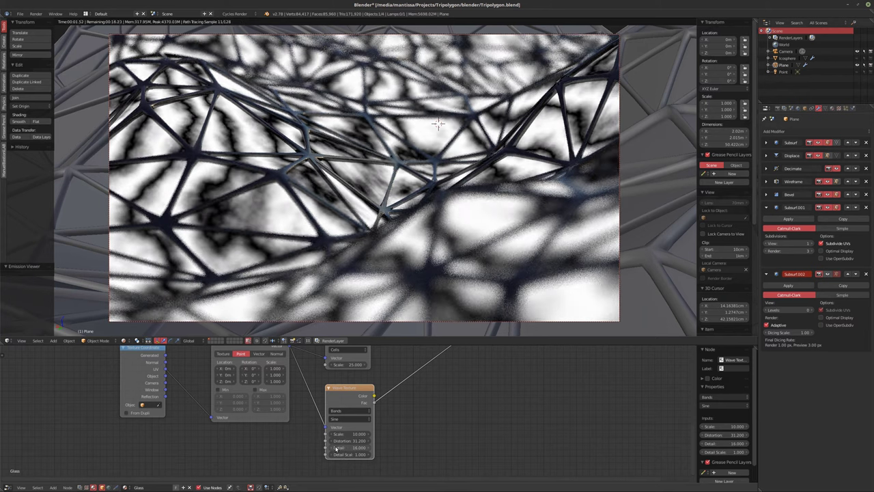
pyautogui.moveTo(343, 445); pyautogui.dragTo(272, 462, button='middle')
pyautogui.scroll(-1, 338, 429)
# - Insert a Math node on the wave link, set it to Multiply with value 0.050
pyautogui.hotkey('shift', 'a')
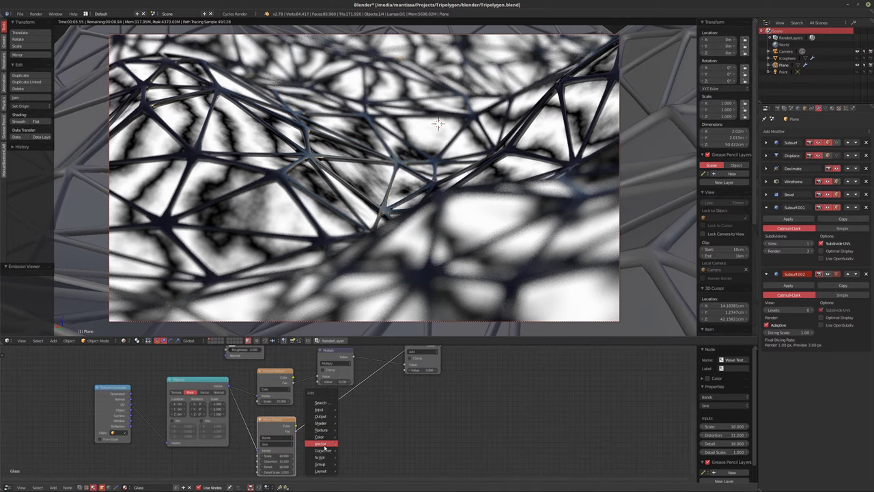
pyautogui.moveTo(312, 440)
pyautogui.click(351, 410)
pyautogui.click(316, 404)
pyautogui.click(338, 416)
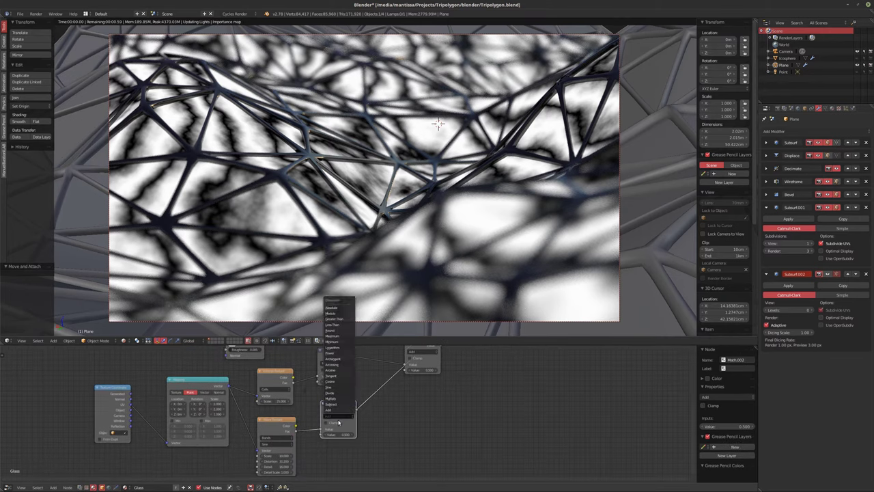
pyautogui.click(349, 407)
pyautogui.moveTo(362, 408); pyautogui.dragTo(350, 425, button='middle')
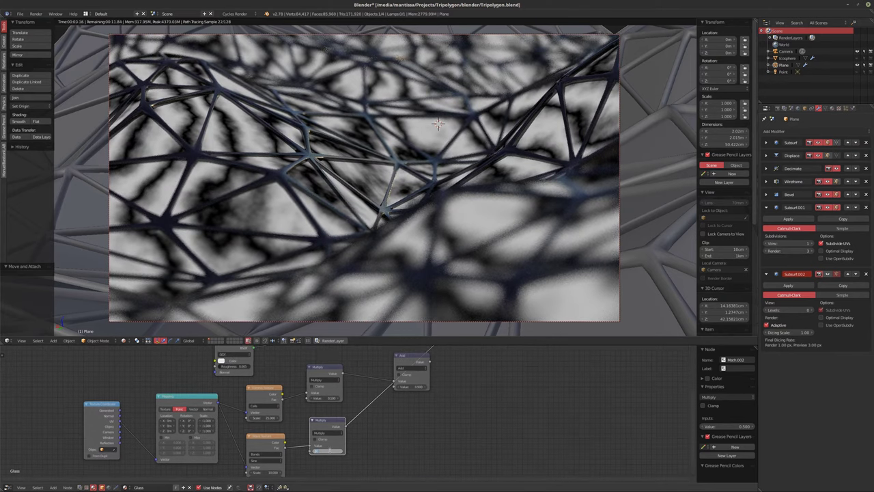
pyautogui.press('Return')
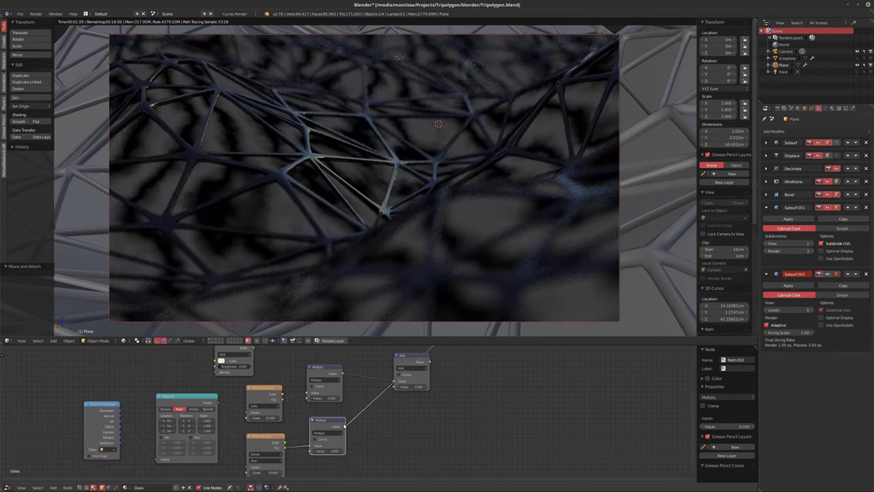
pyautogui.moveTo(394, 386)
pyautogui.mouseDown()
pyautogui.moveTo(387, 395)
pyautogui.moveTo(462, 390)
pyautogui.mouseUp()
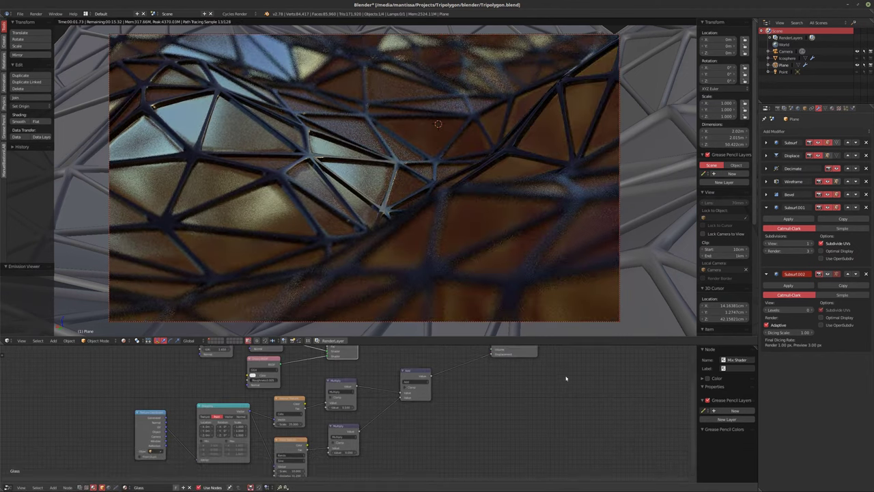
# - Save the terrain file from solid view, then return to the rendered Cycles preview
pyautogui.hotkey('shift', 'z')
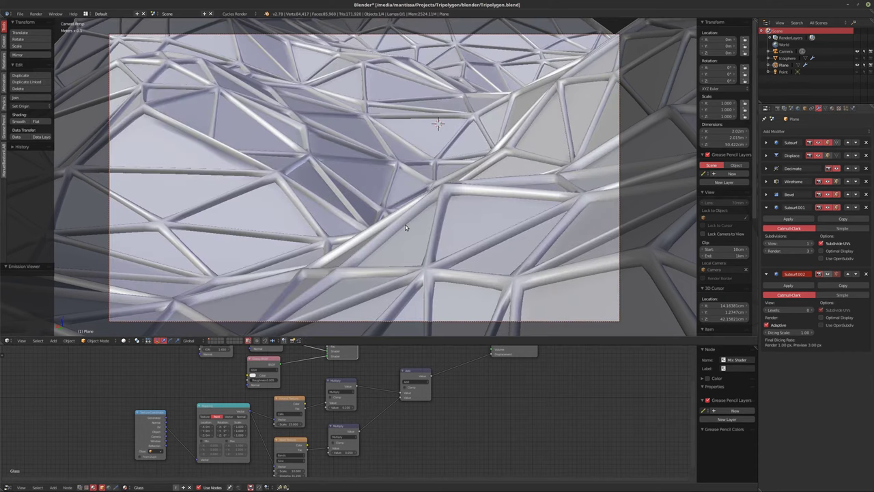
pyautogui.hotkey('ctrl', 's')
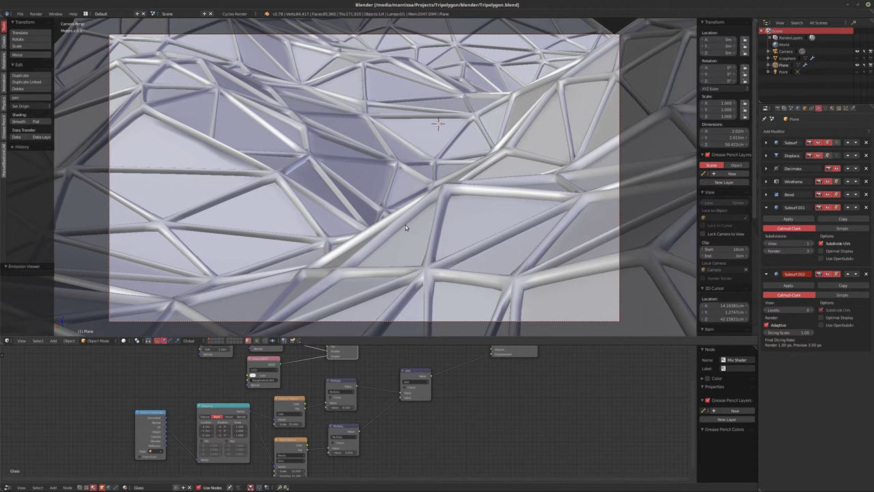
pyautogui.hotkey('shift', 'z')
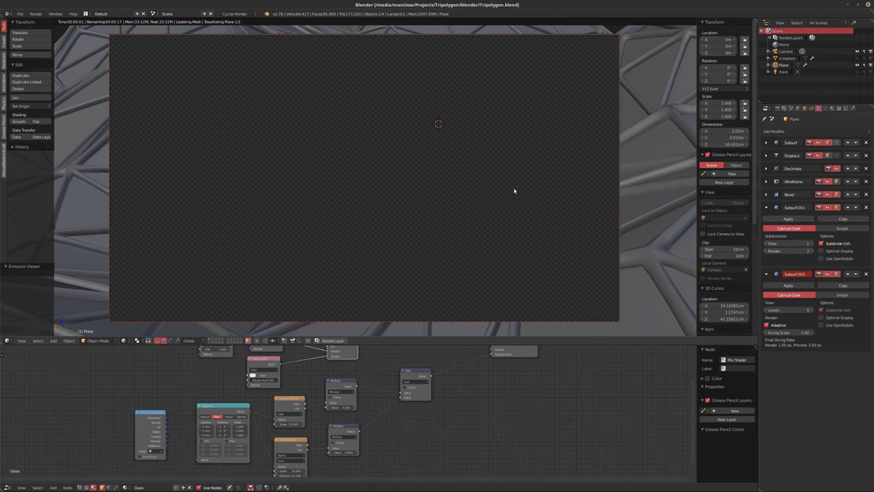
pyautogui.click(651, 91)
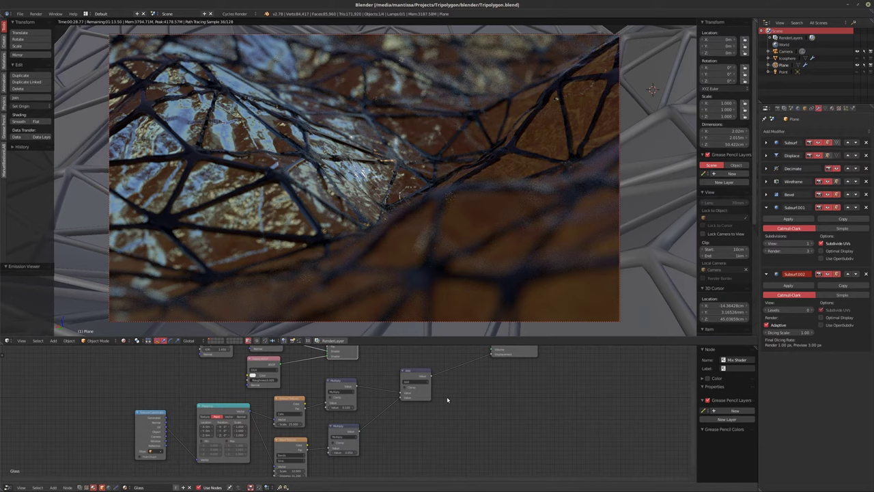
pyautogui.scroll(1, 420, 403)
pyautogui.scroll(1, 369, 398)
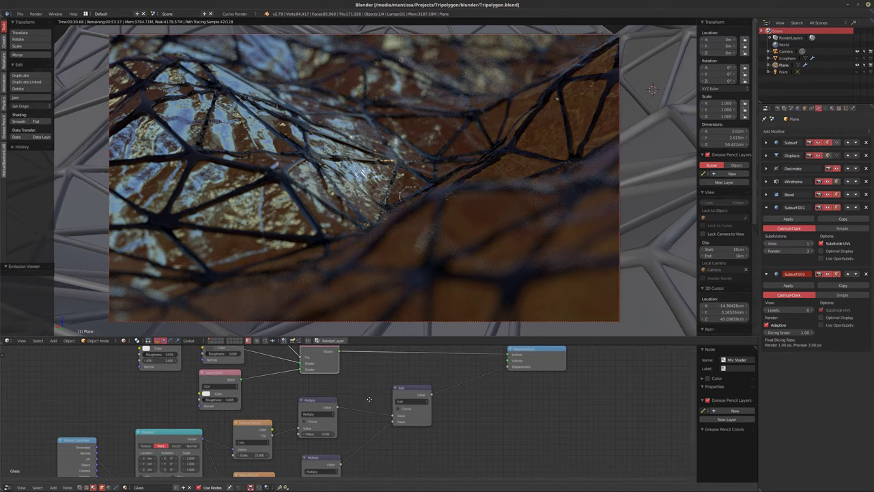
# - Hide the Wireframe modifier in the viewport and set the plane's shading to Flat
pyautogui.click(828, 181)
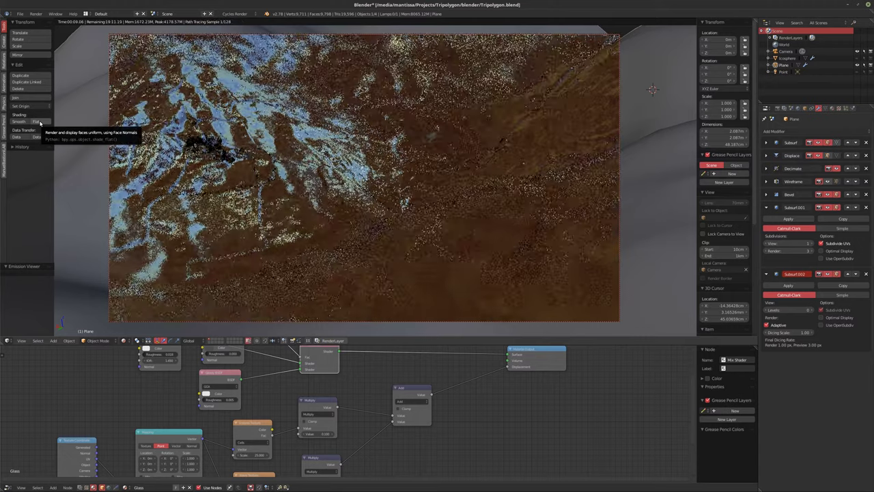
pyautogui.click(39, 121)
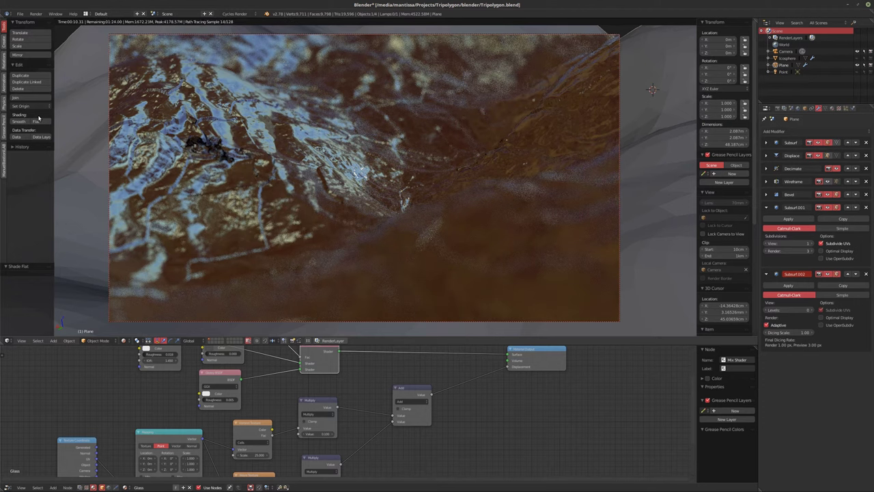
pyautogui.hscroll(-5, 443, 381)
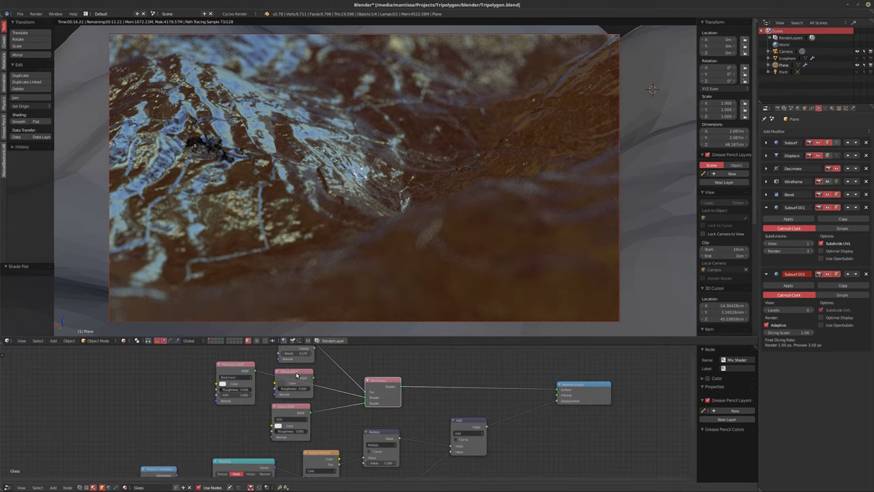
# - Preview the Diffuse BSDF and lighten its colour from near-black to mid-grey (0.474)
pyautogui.keyDown('ctrl'); pyautogui.keyDown('shift'); pyautogui.click(294, 376); pyautogui.keyUp('shift'); pyautogui.keyUp('ctrl')
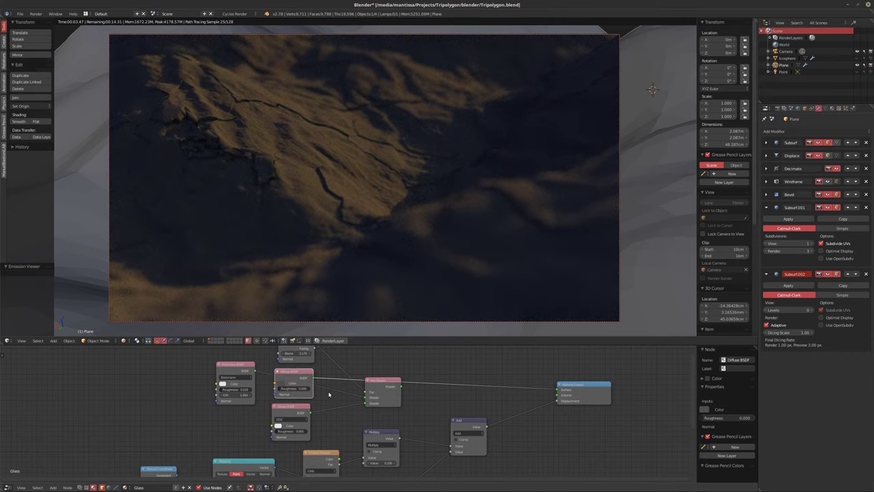
pyautogui.scroll(4, 310, 393)
pyautogui.click(304, 386)
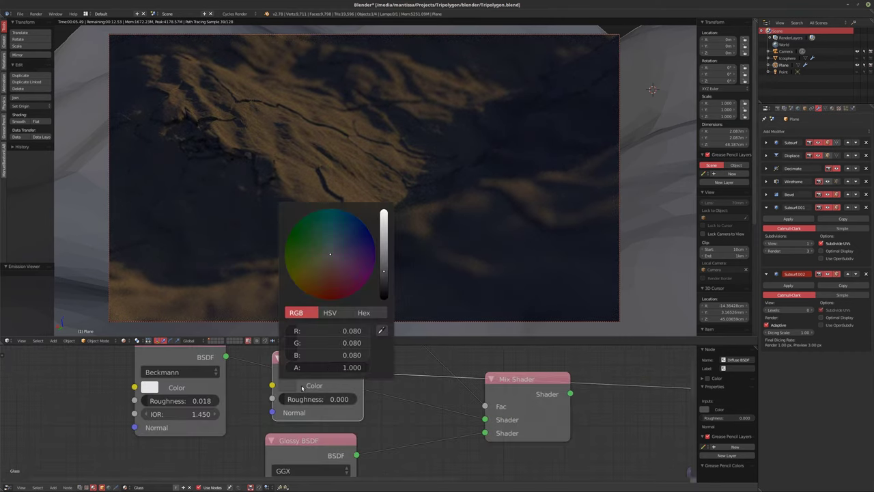
pyautogui.moveTo(384, 257)
pyautogui.mouseDown()
pyautogui.moveTo(384, 235)
pyautogui.moveTo(384, 243)
pyautogui.mouseUp()
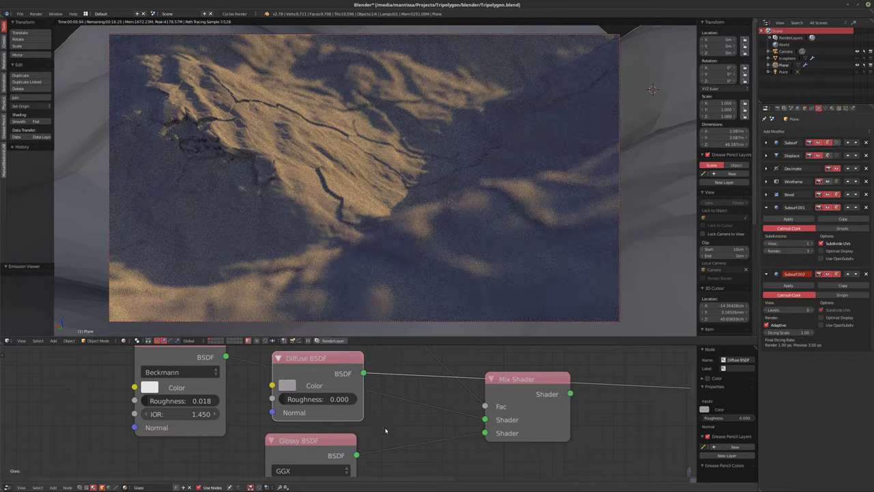
pyautogui.scroll(-2, 452, 419)
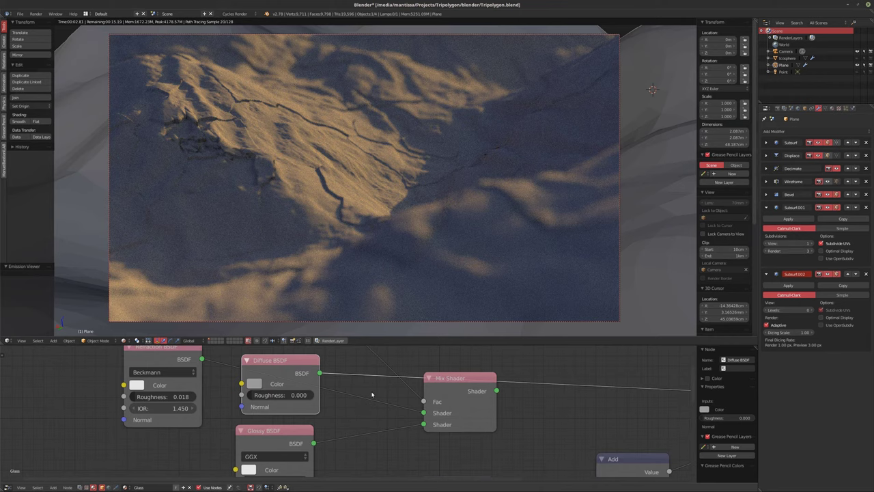
pyautogui.scroll(-2, 403, 404)
pyautogui.moveTo(403, 404); pyautogui.dragTo(334, 452, button='middle')
pyautogui.scroll(2, 333, 452)
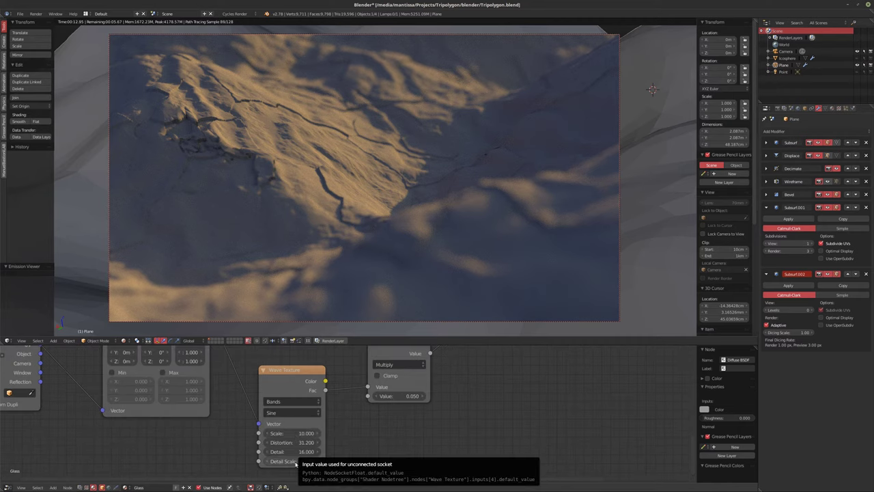
# - Preview the Wave Texture, set its Detail Scale to 2.500, then restore the full material preview
pyautogui.click(286, 378)
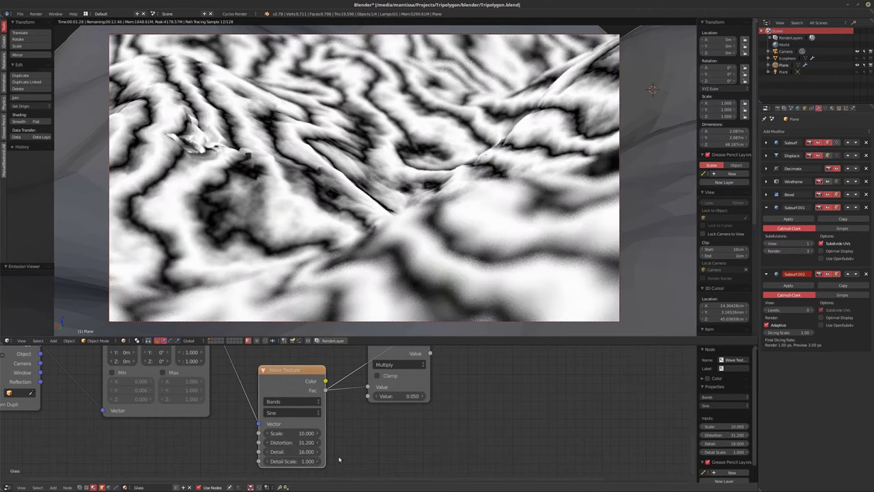
pyautogui.moveTo(291, 463); pyautogui.dragTo(304, 463)
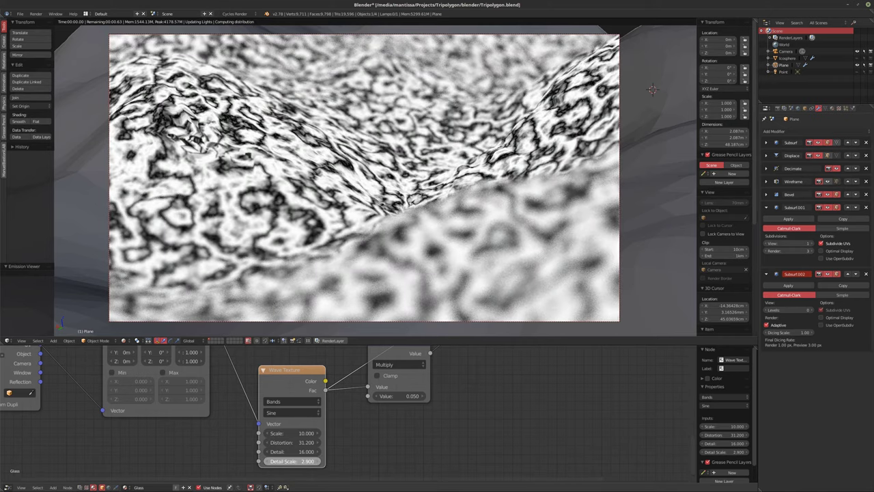
pyautogui.moveTo(288, 463); pyautogui.dragTo(287, 464)
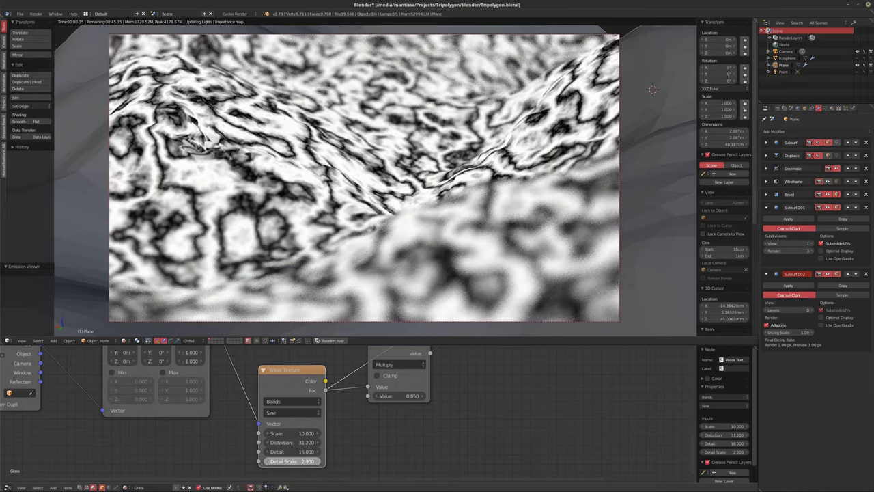
pyautogui.scroll(-4, 332, 407)
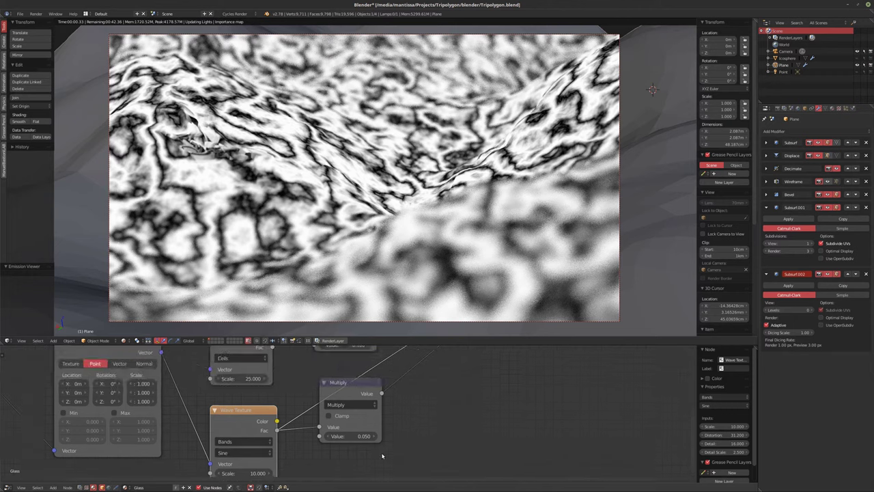
pyautogui.moveTo(318, 371); pyautogui.dragTo(317, 401, button='middle')
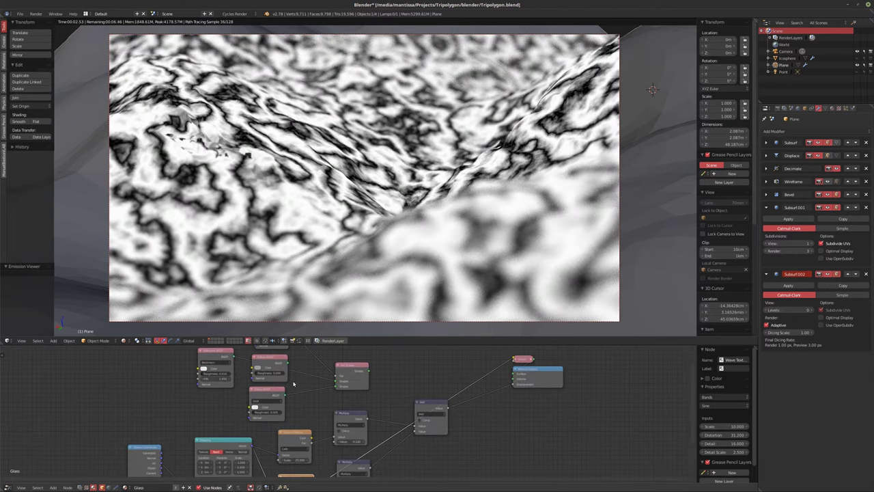
pyautogui.keyDown('ctrl'); pyautogui.keyDown('shift'); pyautogui.click(268, 362); pyautogui.keyUp('shift'); pyautogui.keyUp('ctrl')
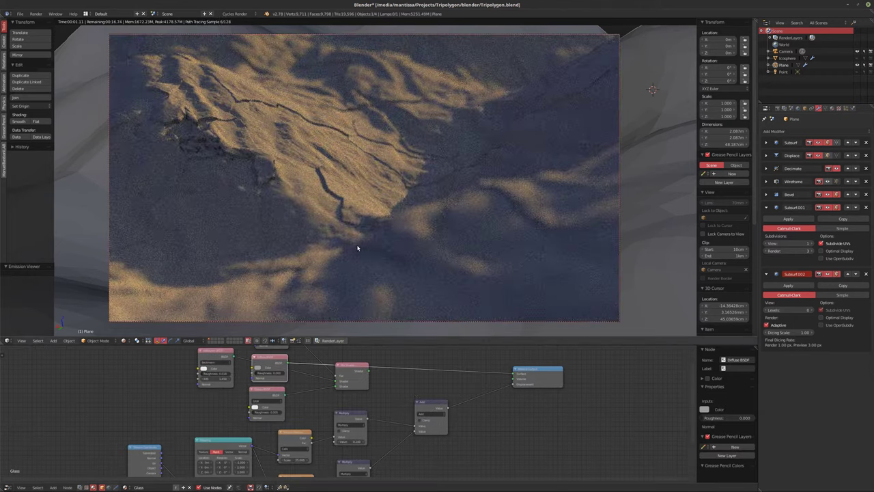
# - Hide the Bevel and Decimate modifiers, smooth-shade the terrain, and view it as a rendered preview
pyautogui.hotkey('shift', 'z')
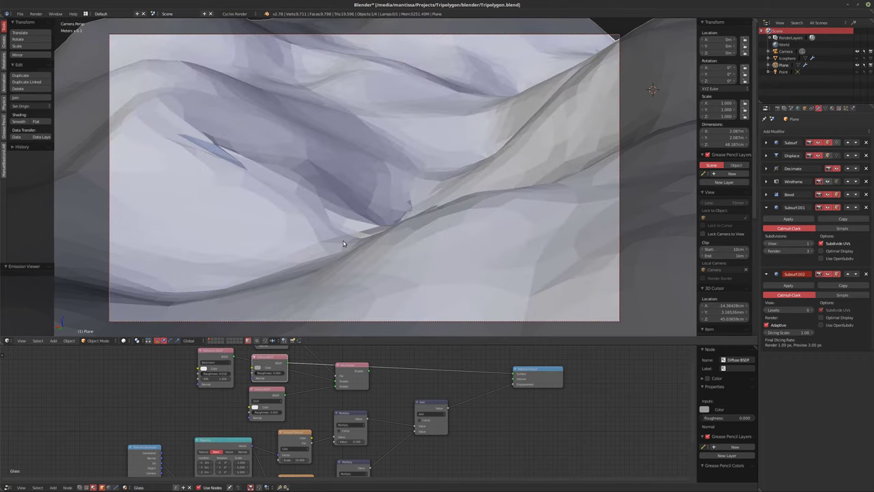
pyautogui.hotkey('shift', 'z')
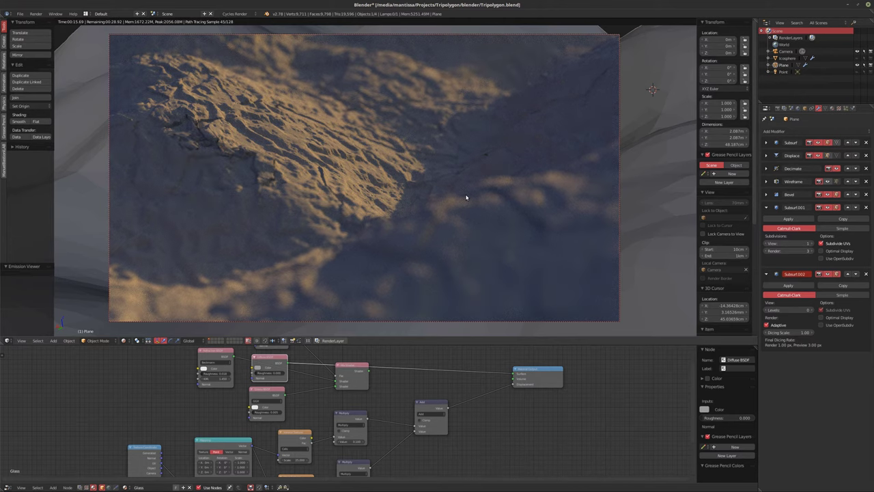
pyautogui.hotkey('shift', 'z')
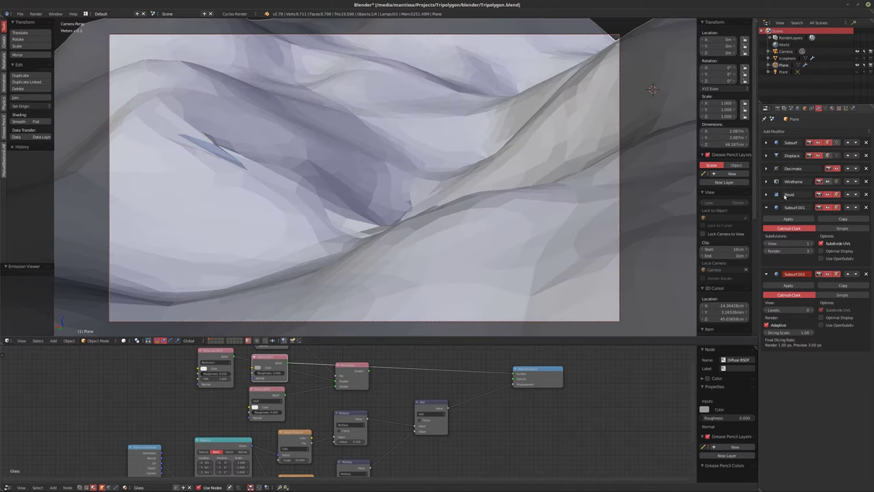
pyautogui.click(827, 196)
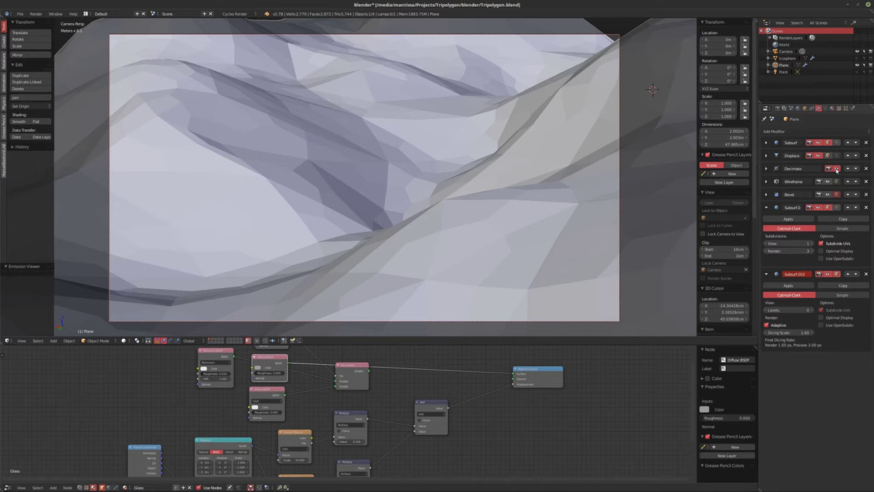
pyautogui.click(829, 169)
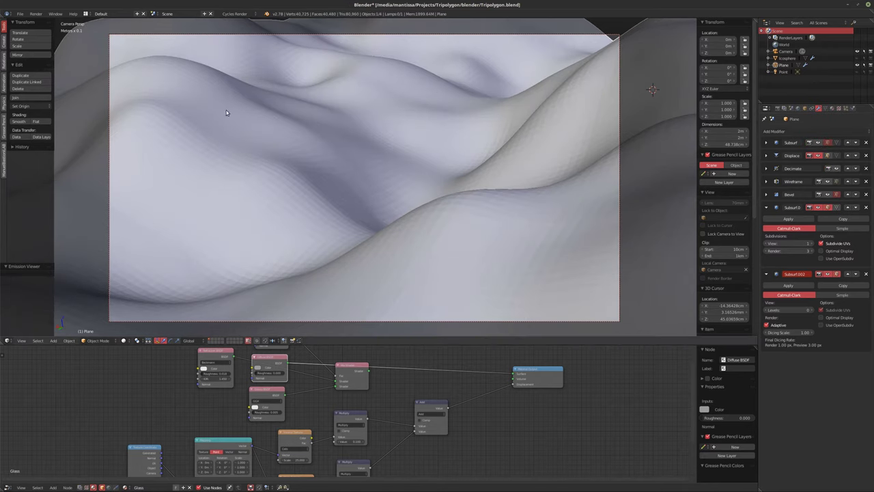
pyautogui.click(19, 122)
pyautogui.hotkey('shift', 'z')
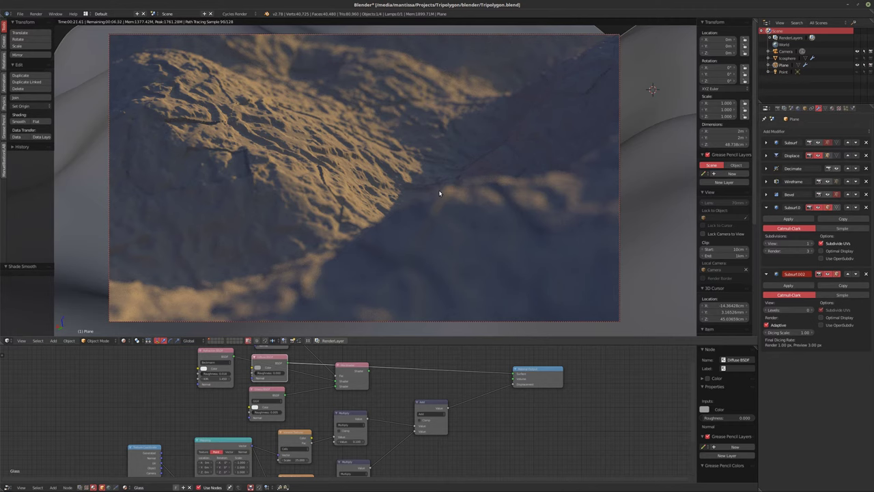
# - Preview the Mix Shader and recolour the Glossy BSDF away from white, trying orange then another hue
pyautogui.moveTo(297, 365); pyautogui.dragTo(330, 371, button='middle')
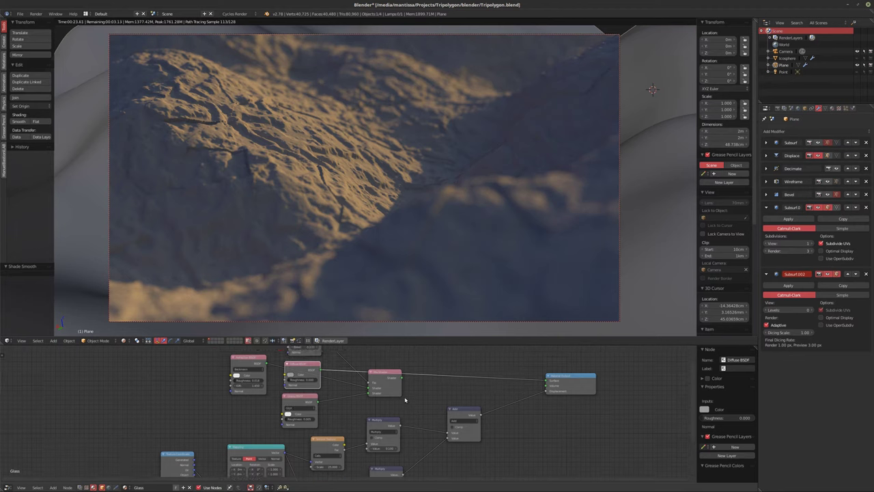
pyautogui.scroll(2, 330, 371)
pyautogui.keyDown('ctrl'); pyautogui.keyDown('shift'); pyautogui.click(383, 383); pyautogui.keyUp('shift'); pyautogui.keyUp('ctrl')
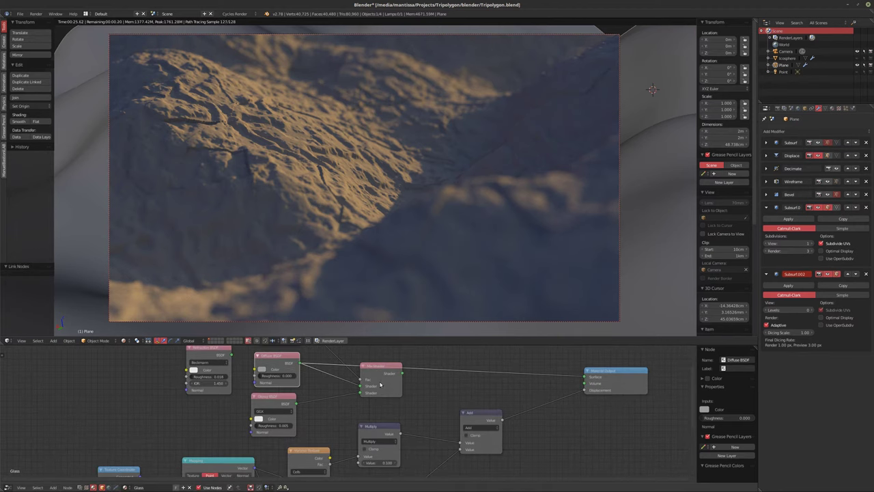
pyautogui.moveTo(431, 394); pyautogui.dragTo(478, 377, button='middle')
pyautogui.scroll(3, 333, 393)
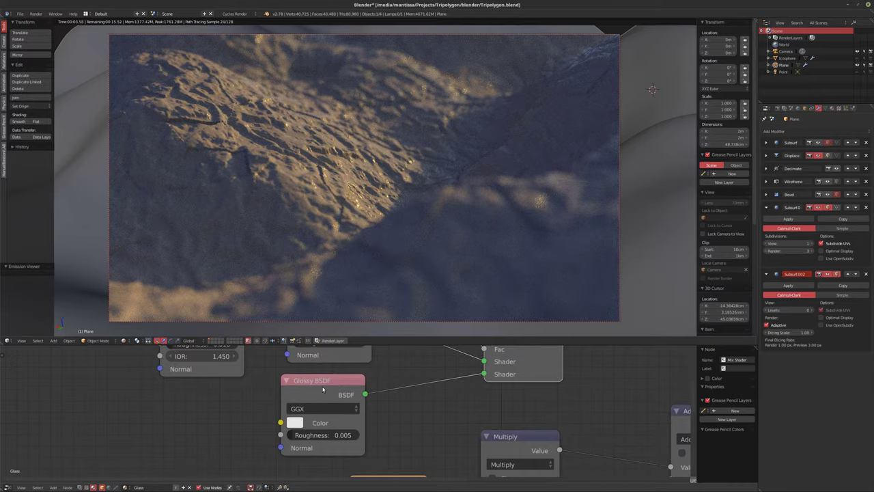
pyautogui.click(292, 423)
pyautogui.click(329, 321)
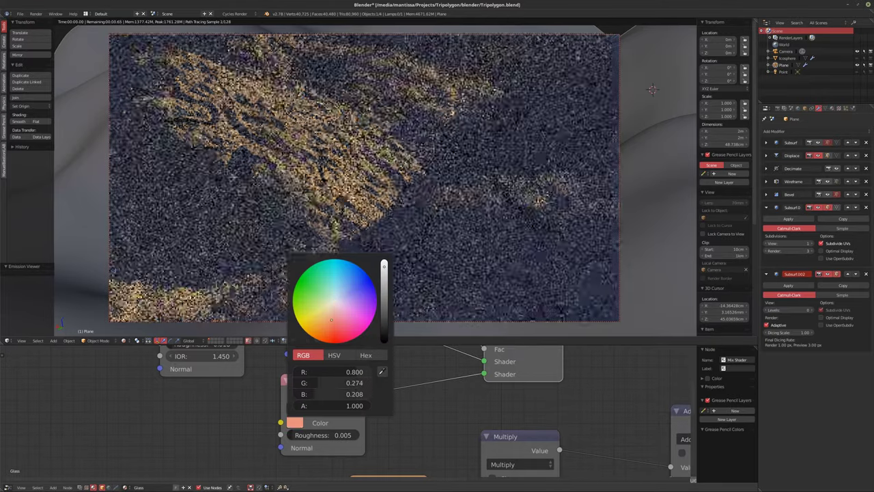
pyautogui.moveTo(329, 321)
pyautogui.mouseDown()
pyautogui.moveTo(365, 329)
pyautogui.moveTo(375, 312)
pyautogui.moveTo(329, 271)
pyautogui.mouseUp()
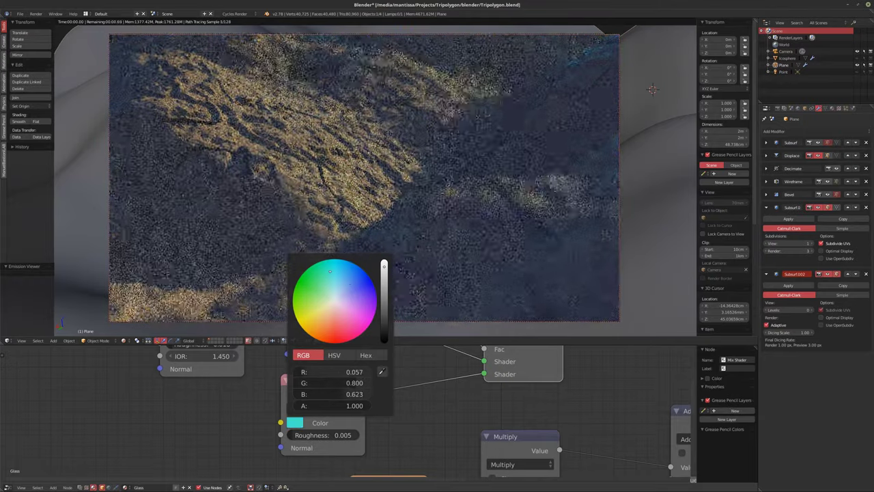
pyautogui.moveTo(393, 377); pyautogui.dragTo(378, 376, button='middle')
# - Soften the Glossy BSDF colour to a pale cyan tint and select the icosphere
pyautogui.scroll(-2, 378, 376)
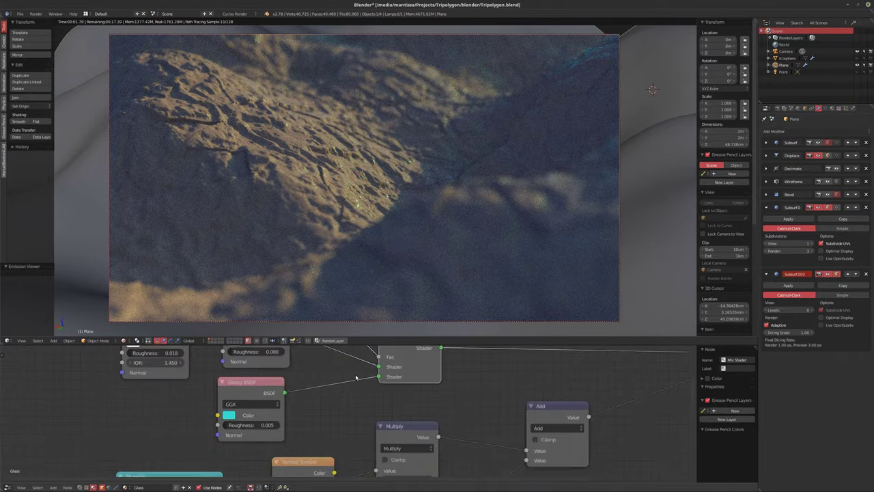
pyautogui.moveTo(243, 410); pyautogui.dragTo(288, 426, button='middle')
pyautogui.click(276, 435)
pyautogui.moveTo(303, 318); pyautogui.dragTo(305, 327)
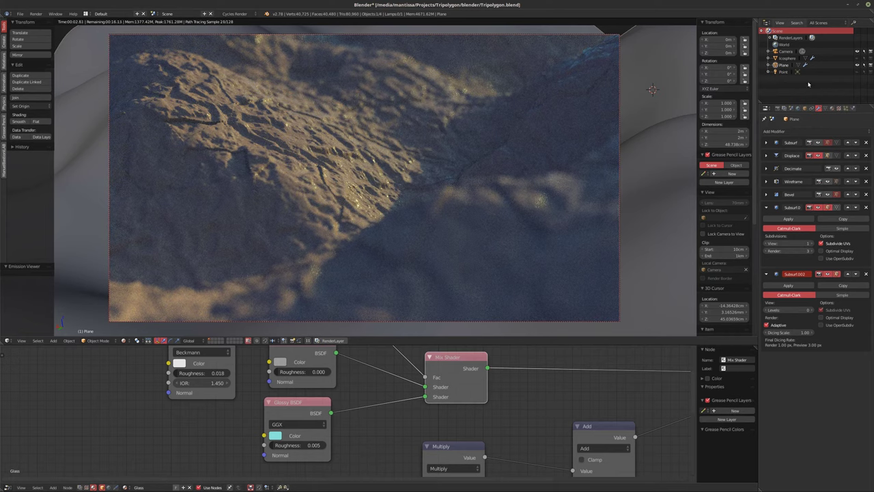
pyautogui.click(788, 58)
# - Set the camera's depth-of-field focus distance to 1.11 m, then reselect the terrain plane
pyautogui.click(785, 51)
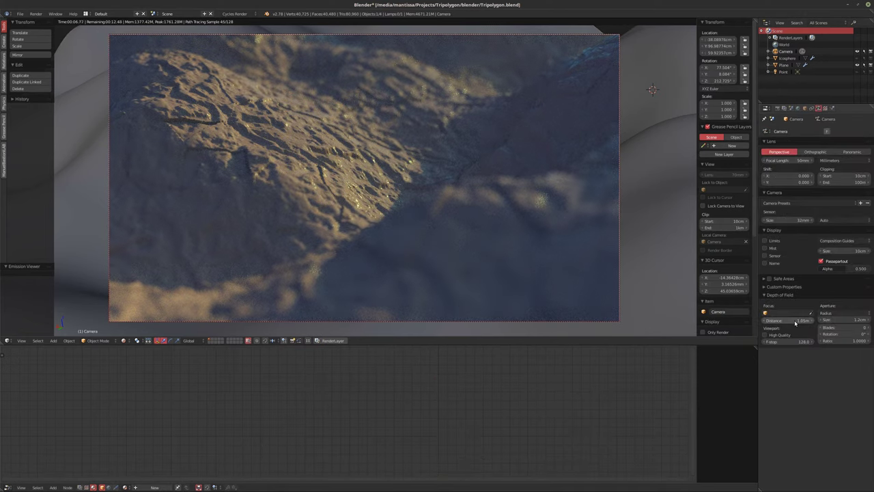
pyautogui.click(416, 186)
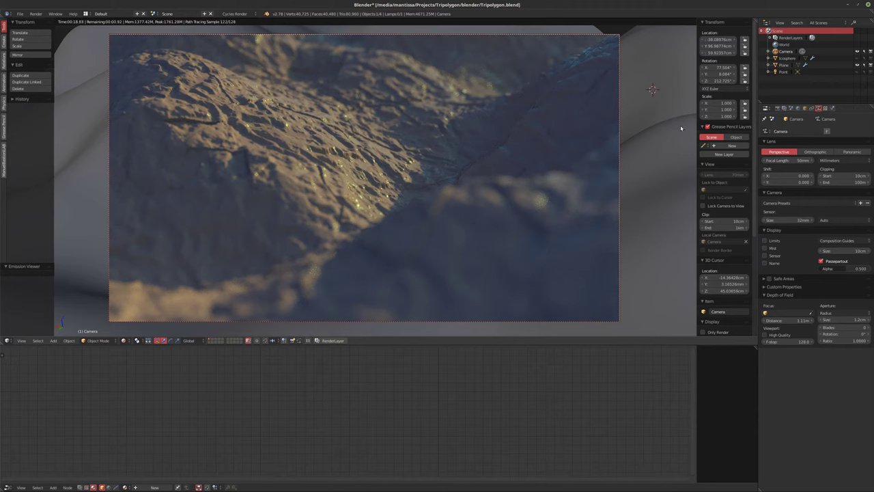
pyautogui.click(785, 65)
# - Move the unconnected Refraction BSDF node out of the way and enlarge the node editor
pyautogui.scroll(-2, 242, 357)
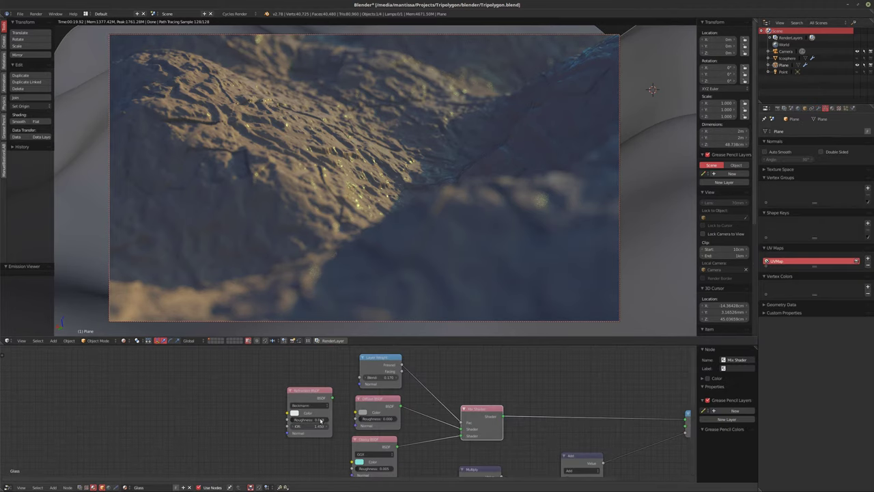
pyautogui.press('g')
pyautogui.scroll(-2, 287, 358)
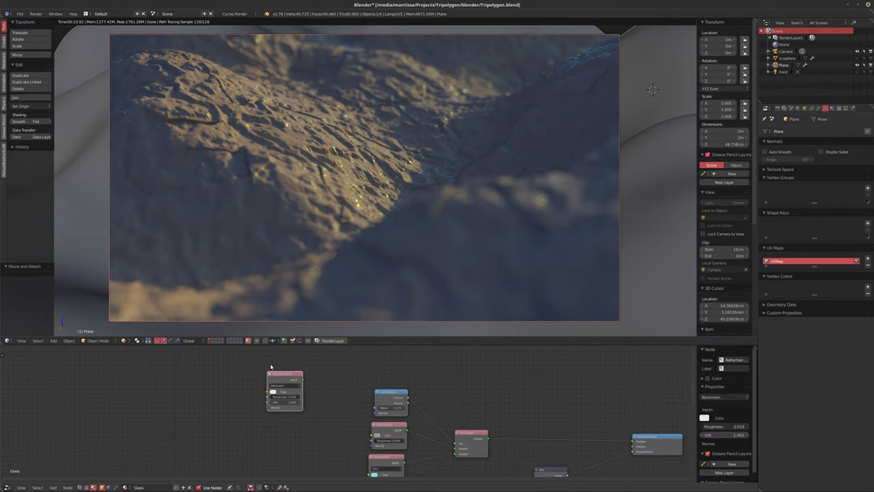
pyautogui.click(285, 445)
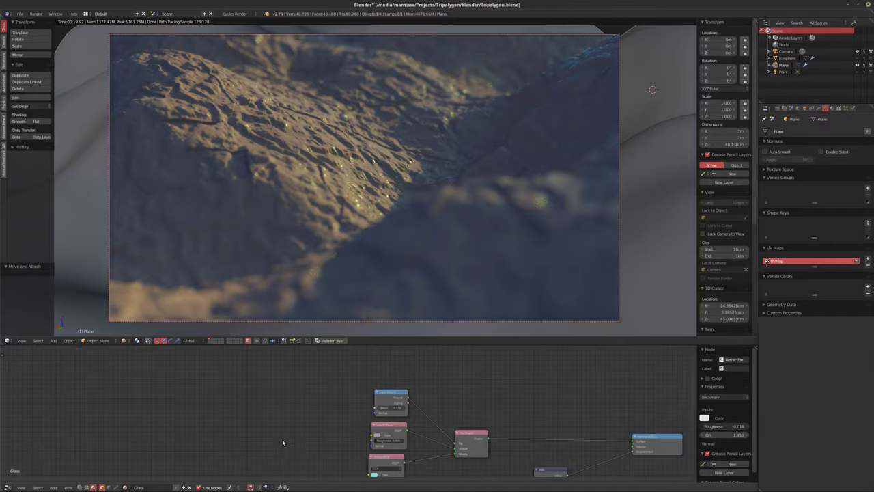
pyautogui.moveTo(285, 445); pyautogui.dragTo(296, 405, button='middle')
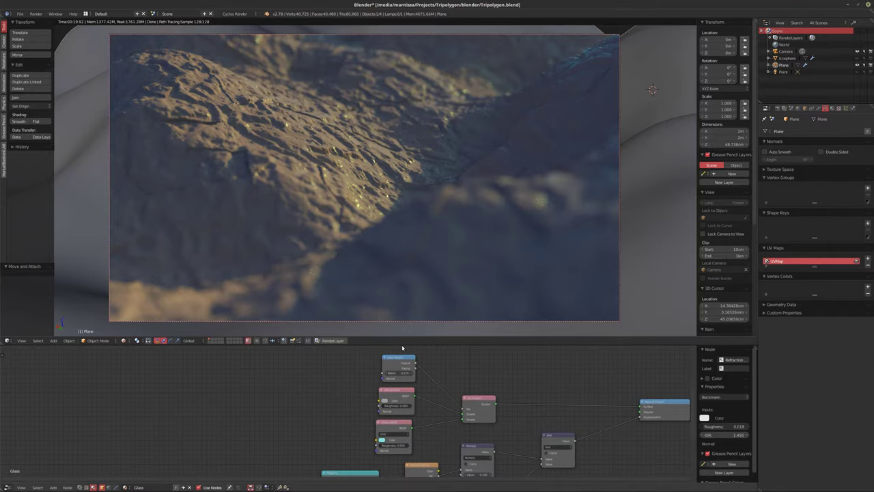
pyautogui.moveTo(385, 340); pyautogui.dragTo(403, 303)
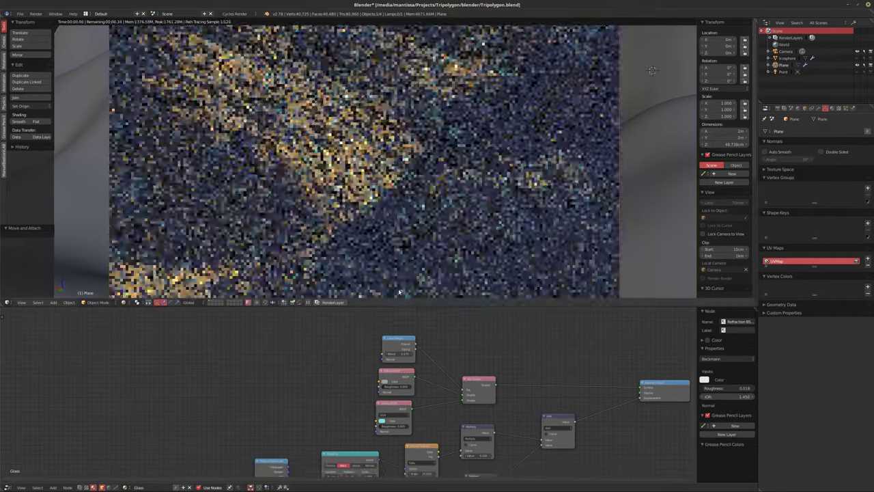
pyautogui.scroll(-1, 379, 217)
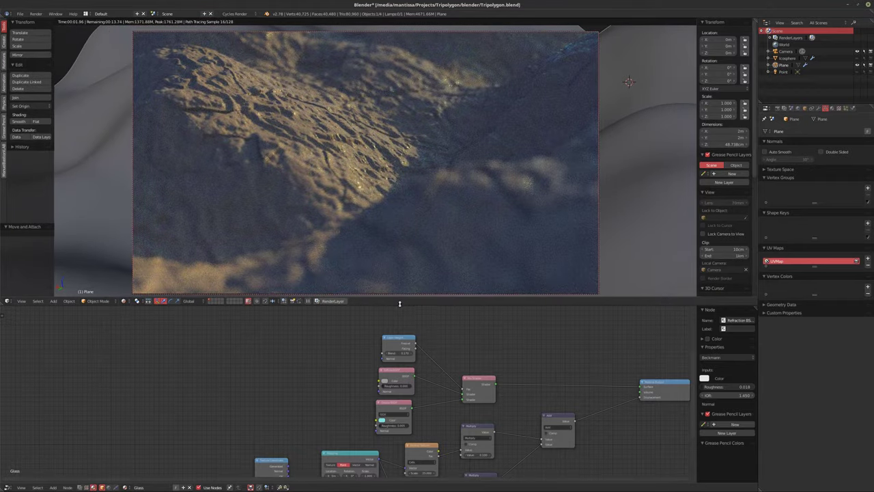
pyautogui.moveTo(399, 306); pyautogui.dragTo(401, 285)
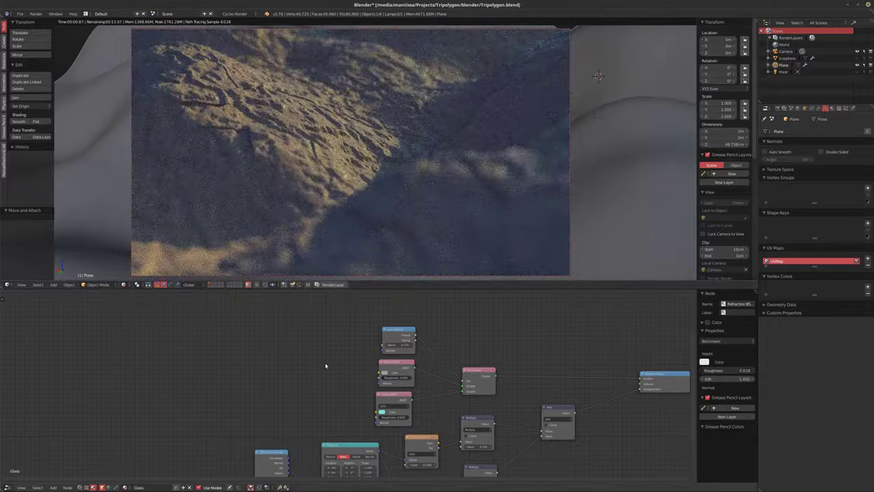
pyautogui.scroll(2, 320, 354)
pyautogui.keyDown('ctrl'); pyautogui.scroll(3, 281, 360); pyautogui.keyUp('ctrl')
pyautogui.hotkey('shift', 'a')
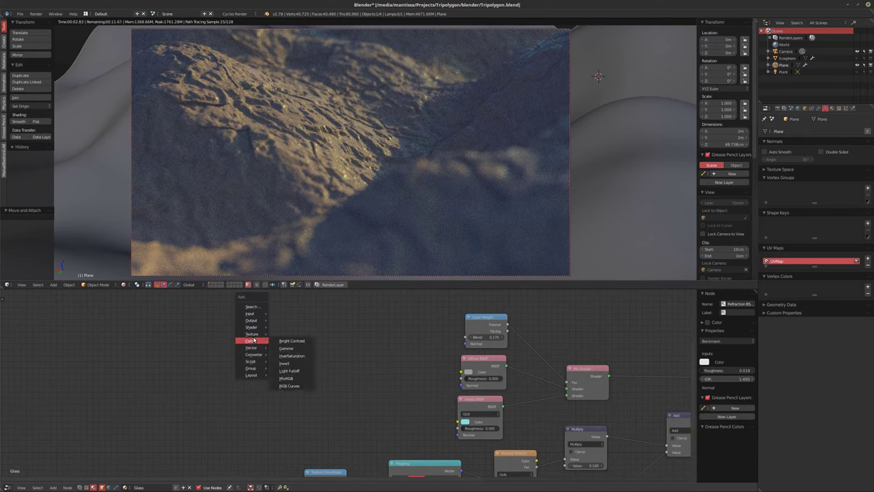
# - Add a Noise Texture node and connect its Color to the Diffuse BSDF colour
pyautogui.moveTo(253, 333)
pyautogui.click(298, 406)
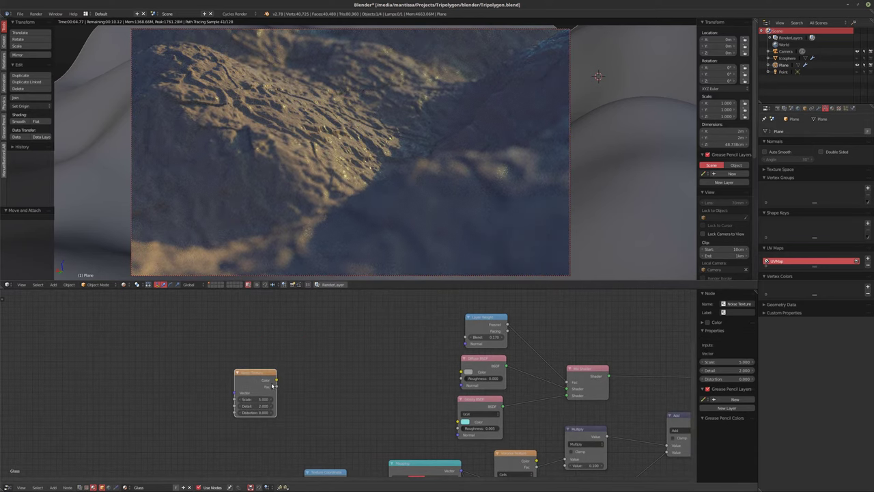
pyautogui.click(247, 380)
pyautogui.moveTo(275, 379); pyautogui.dragTo(461, 372)
pyautogui.scroll(2, 360, 387)
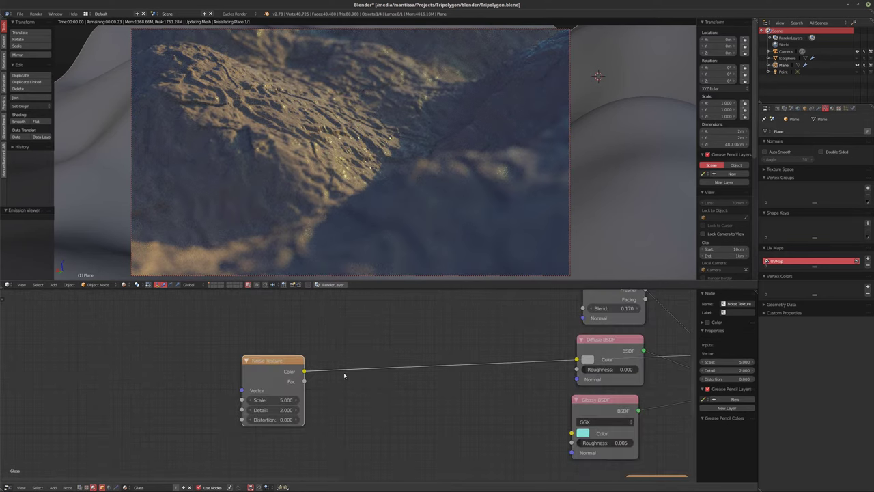
# - Insert Separate RGB between noise and diffuse, preview its green, blue and red channels, and raise the noise Scale
pyautogui.hotkey('shift', 'a')
pyautogui.moveTo(360, 387)
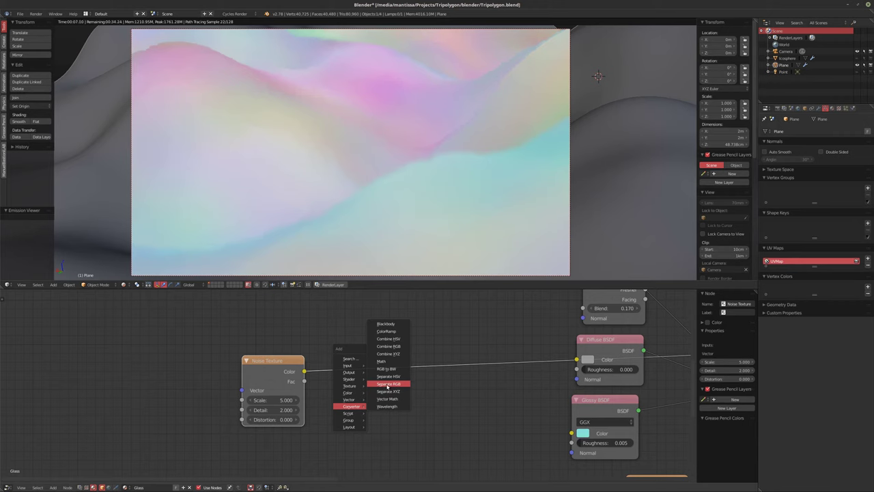
pyautogui.click(388, 383)
pyautogui.click(389, 386)
pyautogui.moveTo(461, 407); pyautogui.dragTo(424, 408, button='middle')
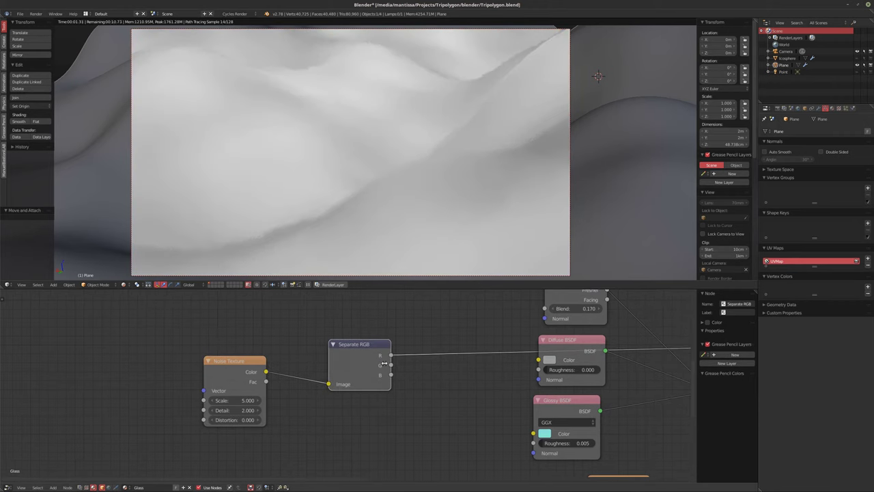
pyautogui.keyDown('ctrl'); pyautogui.keyDown('shift'); pyautogui.click(350, 364); pyautogui.keyUp('shift'); pyautogui.keyUp('ctrl')
pyautogui.keyDown('ctrl'); pyautogui.keyDown('shift'); pyautogui.click(350, 364); pyautogui.keyUp('shift'); pyautogui.keyUp('ctrl')
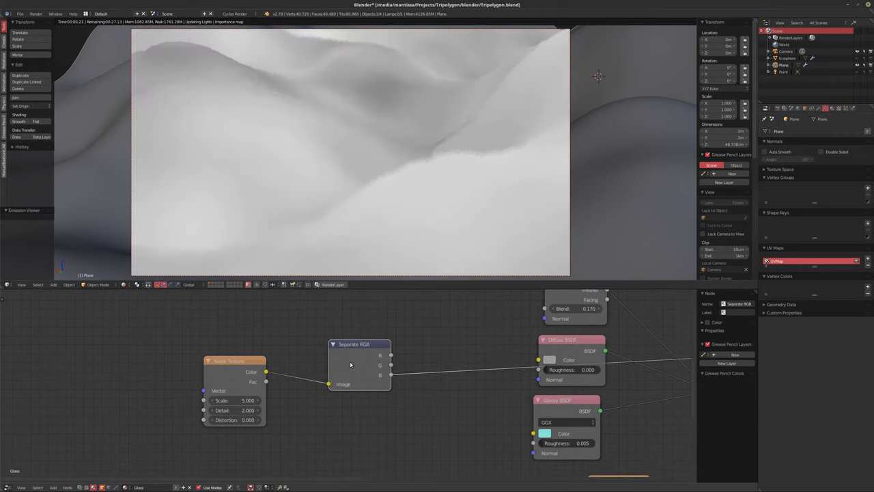
pyautogui.keyDown('ctrl'); pyautogui.keyDown('shift'); pyautogui.click(351, 364); pyautogui.keyUp('shift'); pyautogui.keyUp('ctrl')
pyautogui.moveTo(234, 400); pyautogui.dragTo(256, 400)
pyautogui.scroll(-5, 256, 400)
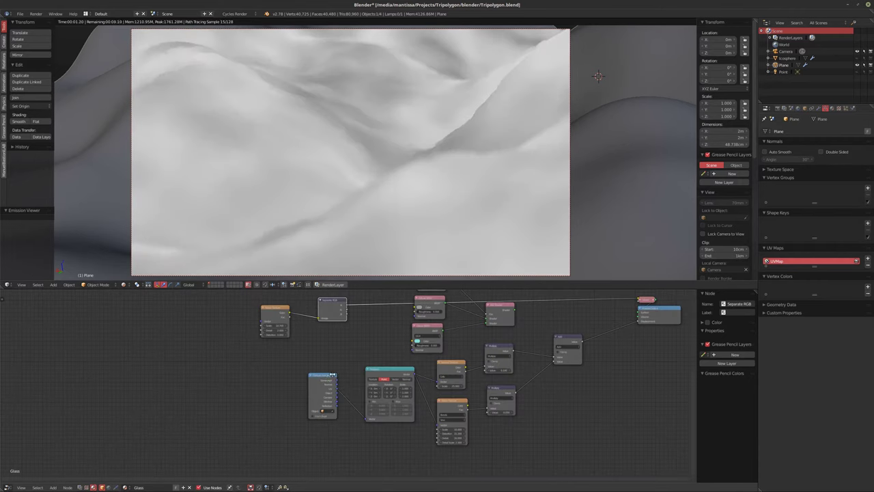
# - Move the Texture Coordinate and Mapping nodes left and feed mapped coordinates into the Noise Texture
pyautogui.rightClick(322, 388)
pyautogui.press('g')
pyautogui.click(37, 384)
pyautogui.moveTo(373, 375); pyautogui.dragTo(185, 373, button='right')
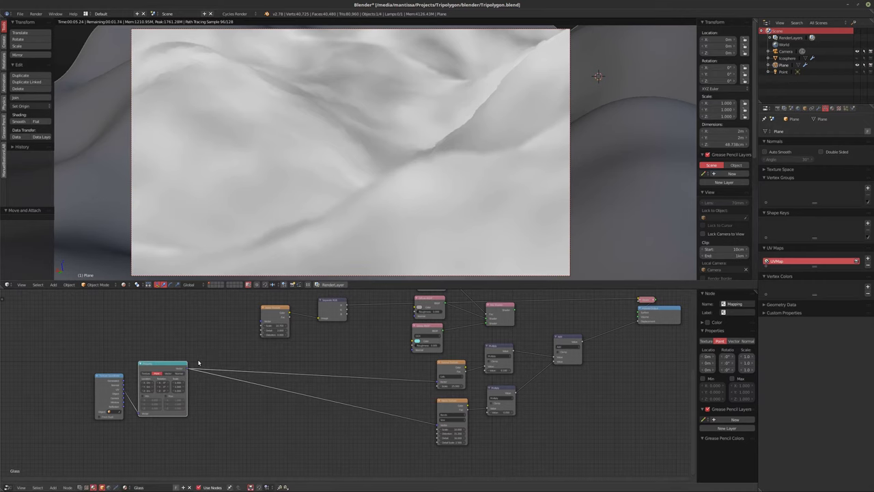
pyautogui.moveTo(188, 370); pyautogui.dragTo(261, 322)
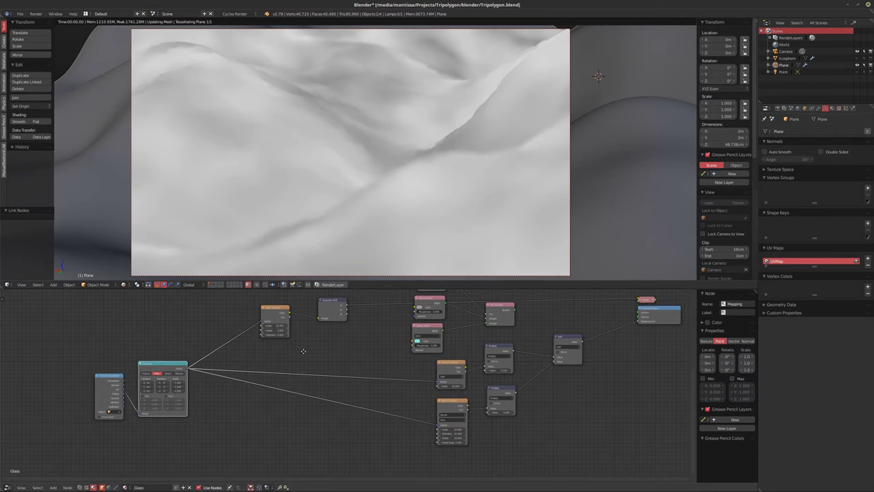
pyautogui.scroll(1, 301, 355)
pyautogui.scroll(4, 298, 370)
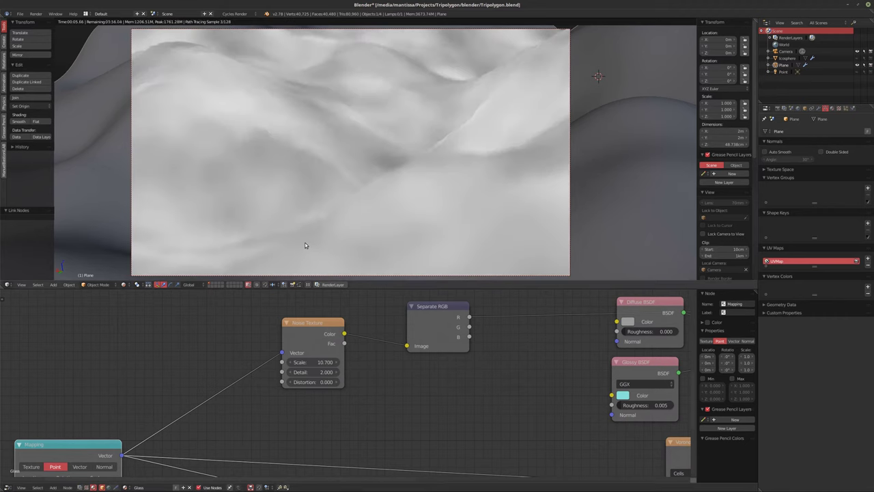
# - Set the Noise Texture to Scale 16.3, Detail 16 and Distortion 1.8, then shift it left
pyautogui.moveTo(365, 363); pyautogui.dragTo(398, 355, button='middle')
pyautogui.scroll(1, 398, 355)
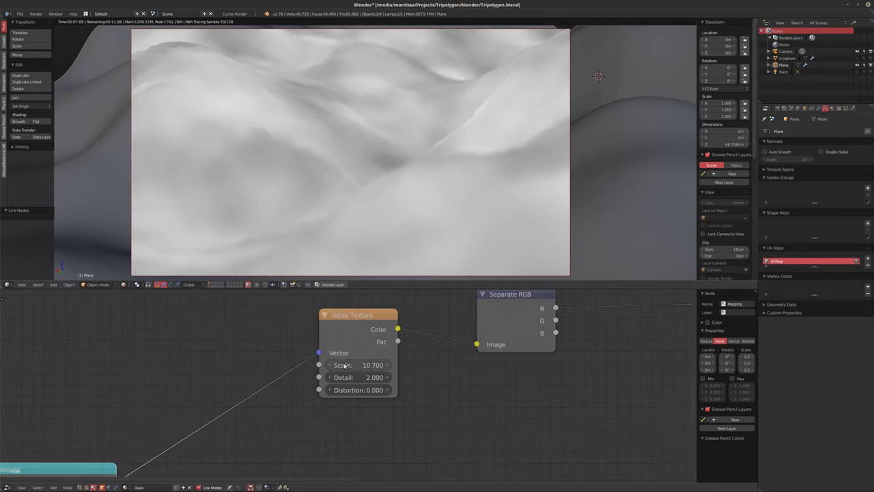
pyautogui.moveTo(347, 367); pyautogui.dragTo(417, 378)
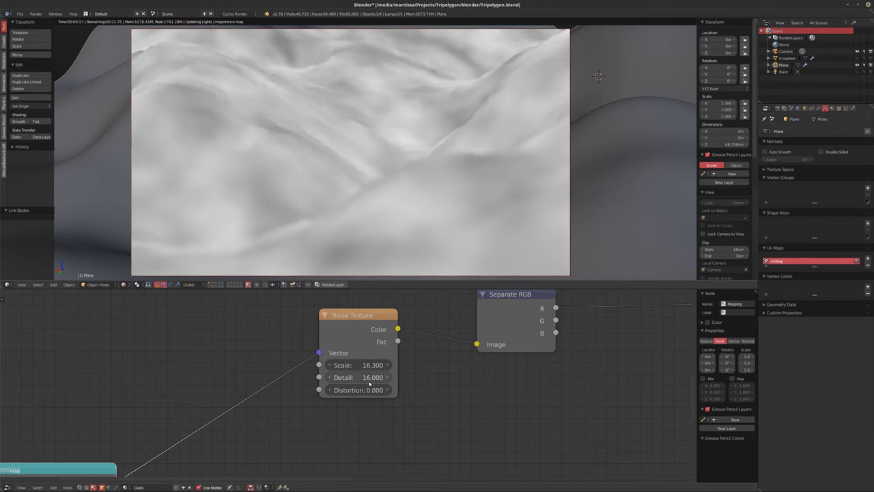
pyautogui.moveTo(355, 390); pyautogui.dragTo(381, 391)
pyautogui.keyDown('ctrl'); pyautogui.hscroll(2, 400, 361); pyautogui.keyUp('ctrl')
pyautogui.scroll(-3, 290, 357)
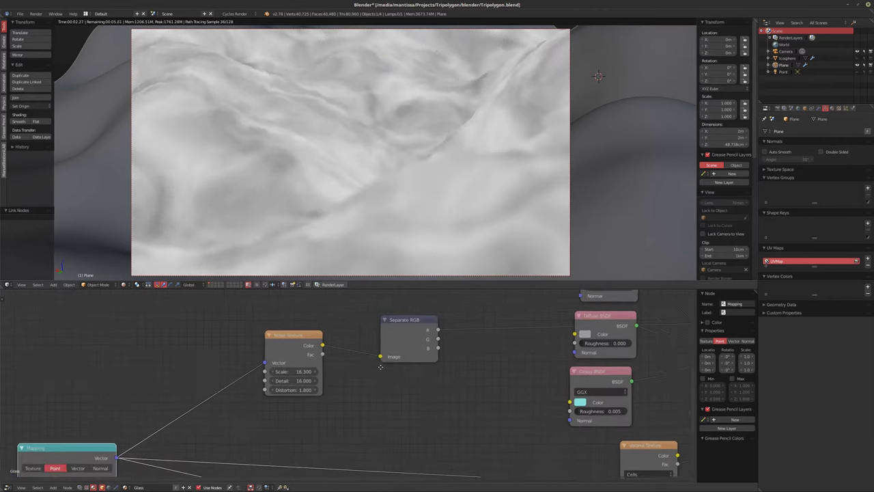
pyautogui.moveTo(291, 358); pyautogui.dragTo(243, 366)
# - Add a ColorRamp node after Separate RGB and arrange the two nodes side by side
pyautogui.moveTo(353, 338); pyautogui.dragTo(298, 338)
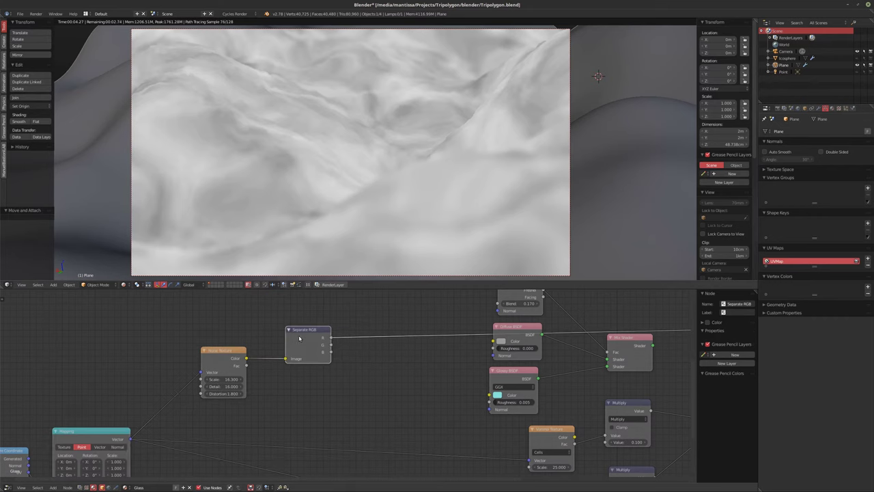
pyautogui.keyDown('ctrl'); pyautogui.hscroll(2, 355, 362); pyautogui.keyUp('ctrl')
pyautogui.hotkey('shift', 'a')
pyautogui.moveTo(316, 346)
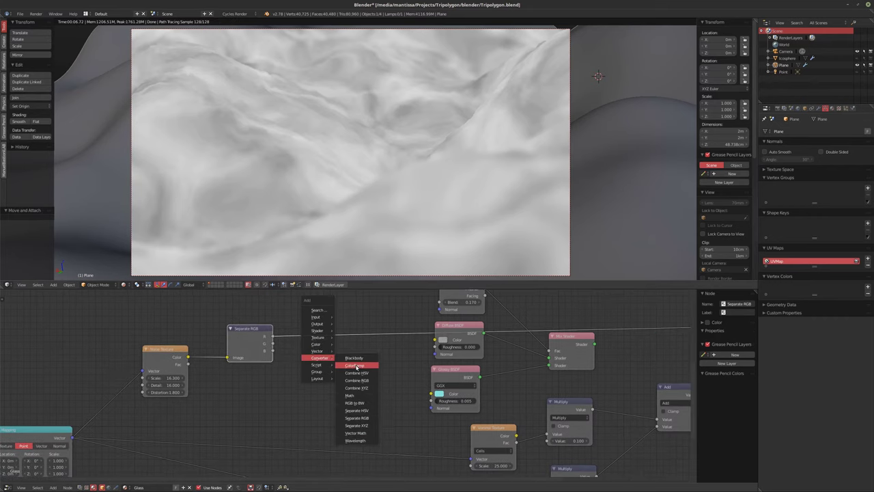
pyautogui.click(356, 359)
pyautogui.click(301, 322)
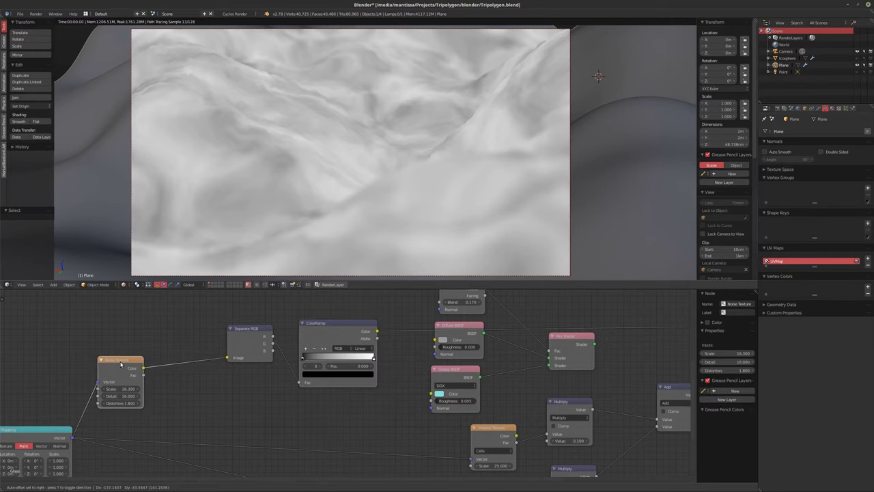
pyautogui.moveTo(242, 335); pyautogui.dragTo(178, 343)
pyautogui.moveTo(331, 330); pyautogui.dragTo(270, 322)
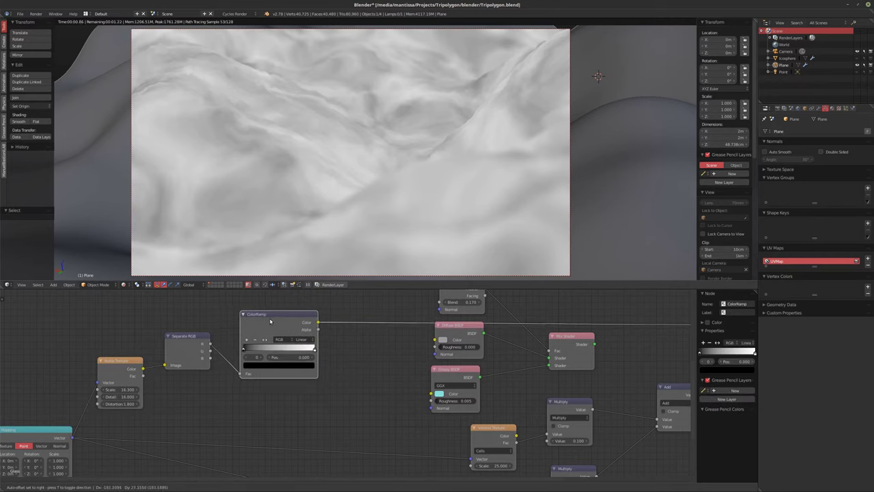
# - Drop a MixRGB node onto the ColorRamp's link and wire Separate RGB into the ramp's Fac
pyautogui.hotkey('shift', 'a')
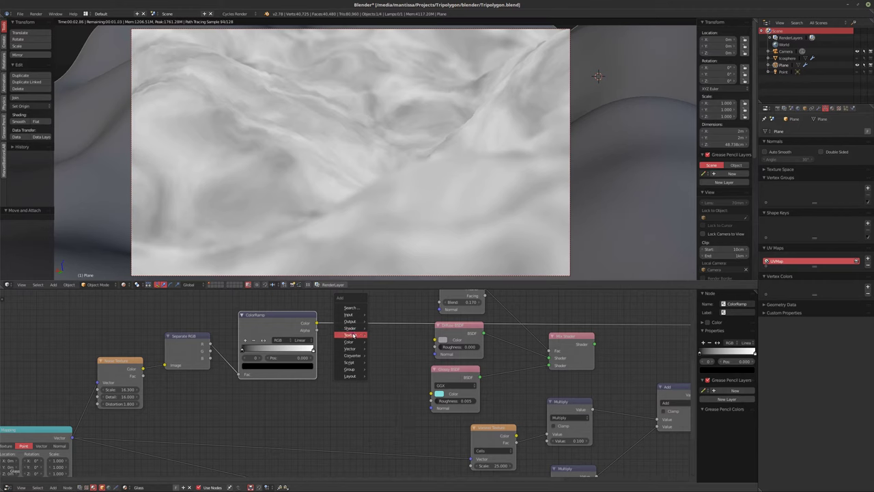
pyautogui.moveTo(349, 343)
pyautogui.click(386, 379)
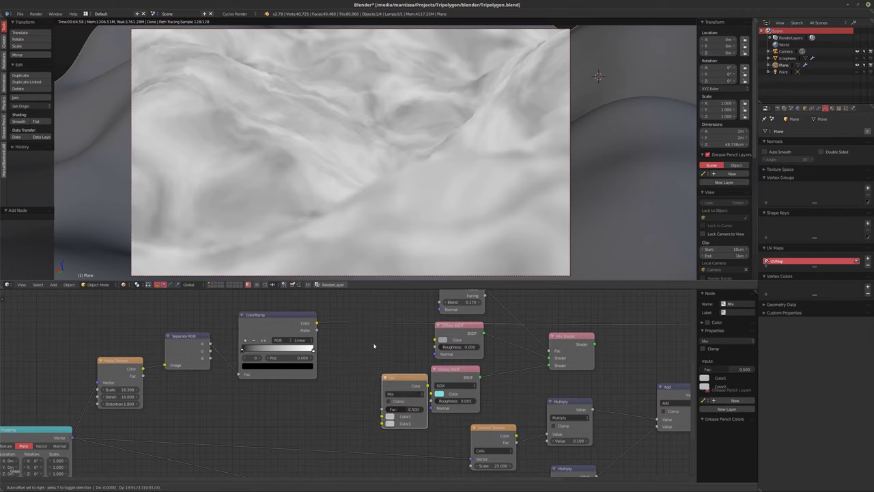
pyautogui.click(360, 317)
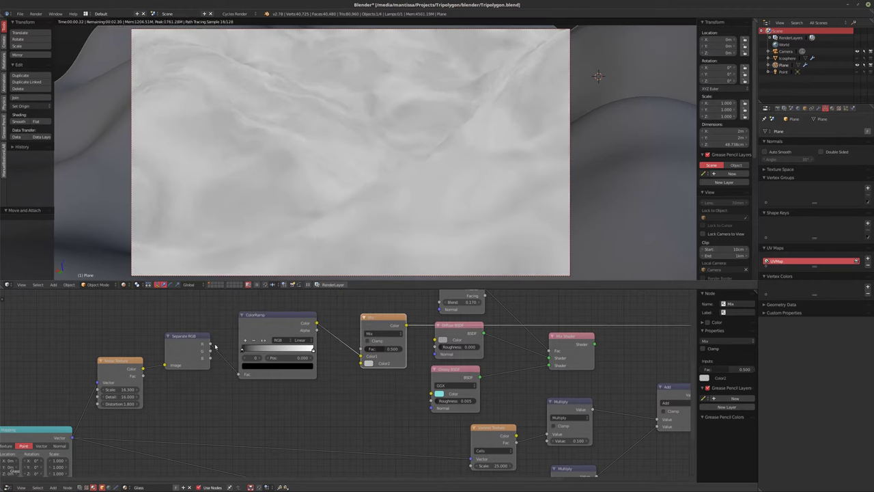
pyautogui.moveTo(271, 328); pyautogui.dragTo(265, 345)
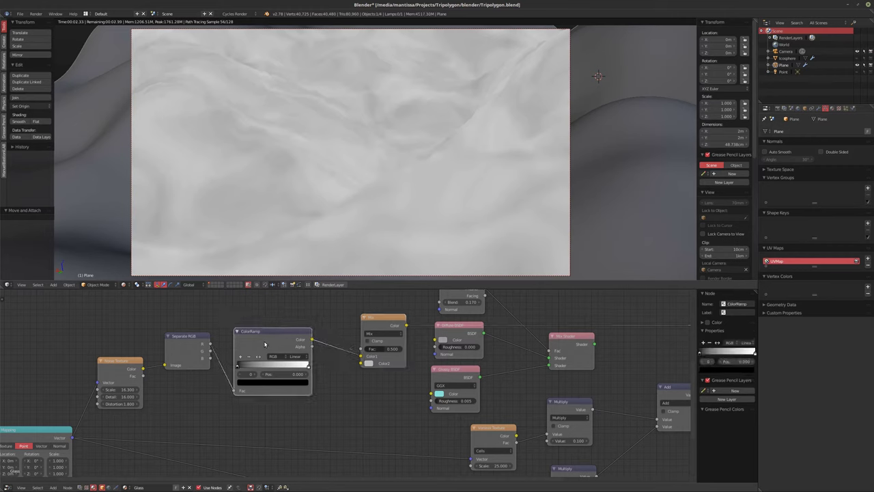
pyautogui.moveTo(209, 352); pyautogui.dragTo(235, 391)
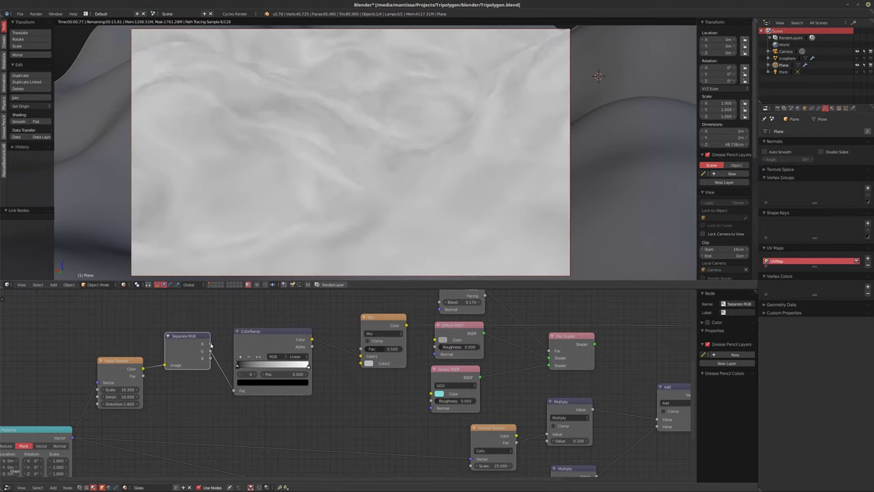
pyautogui.moveTo(211, 344); pyautogui.dragTo(246, 311)
# - Route the R channel through reroute points, then delete the stray reroute
pyautogui.hotkey('shift', 'a')
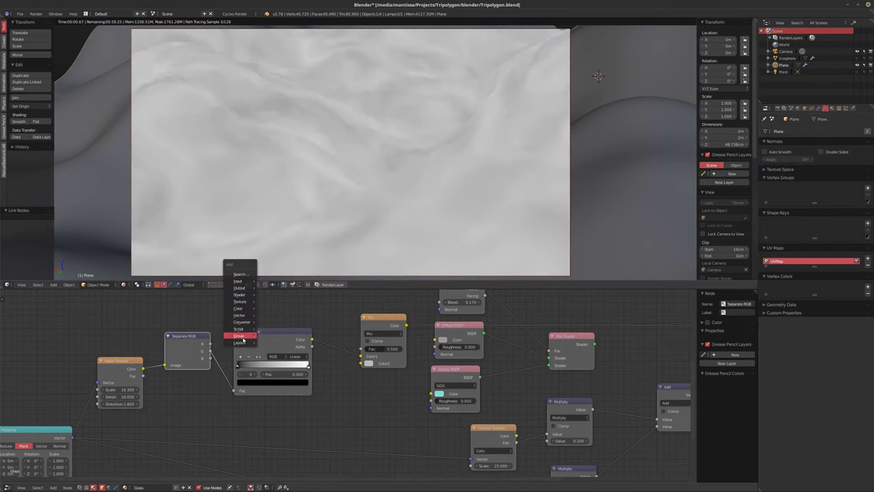
pyautogui.moveTo(240, 342)
pyautogui.click(275, 351)
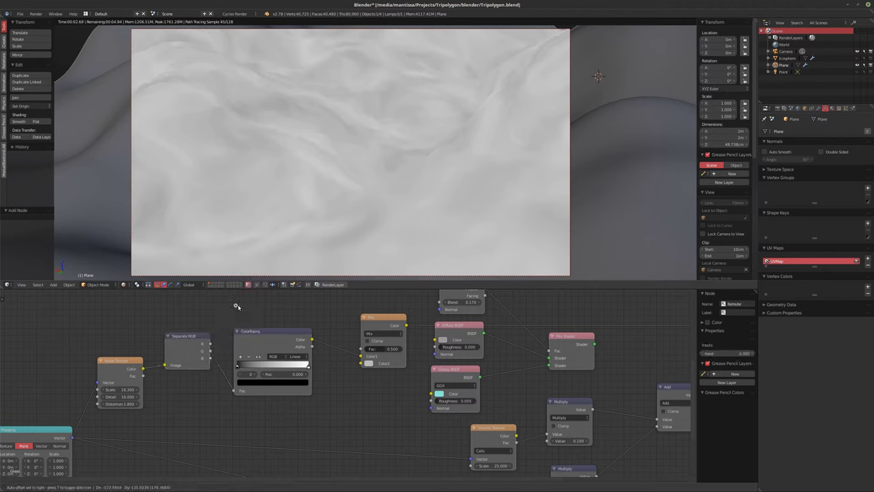
pyautogui.click(238, 306)
pyautogui.hotkey('shift', 'd')
pyautogui.click(309, 308)
pyautogui.moveTo(210, 344); pyautogui.dragTo(237, 306)
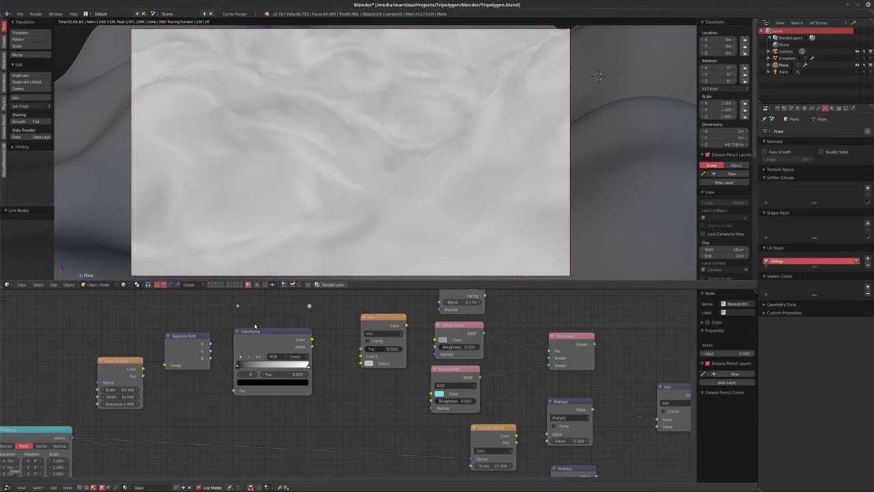
pyautogui.rightClick(236, 306)
pyautogui.press('x')
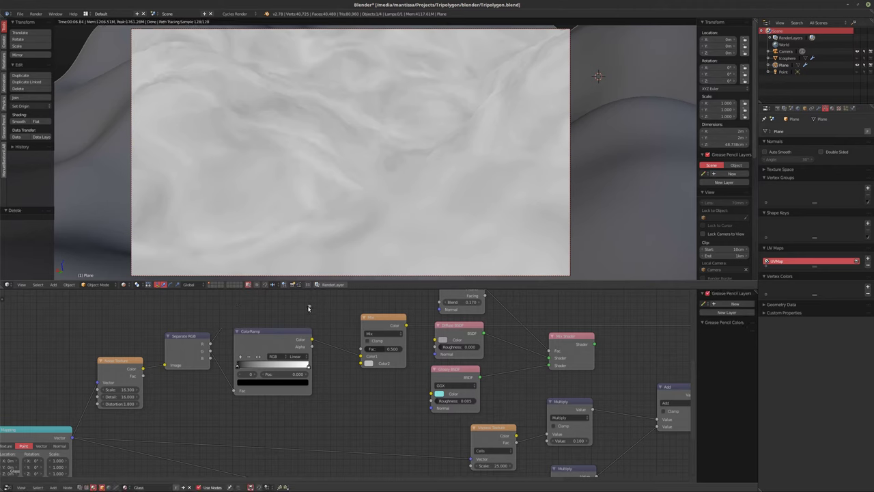
pyautogui.click(269, 345)
pyautogui.moveTo(269, 345); pyautogui.dragTo(275, 370, button='middle')
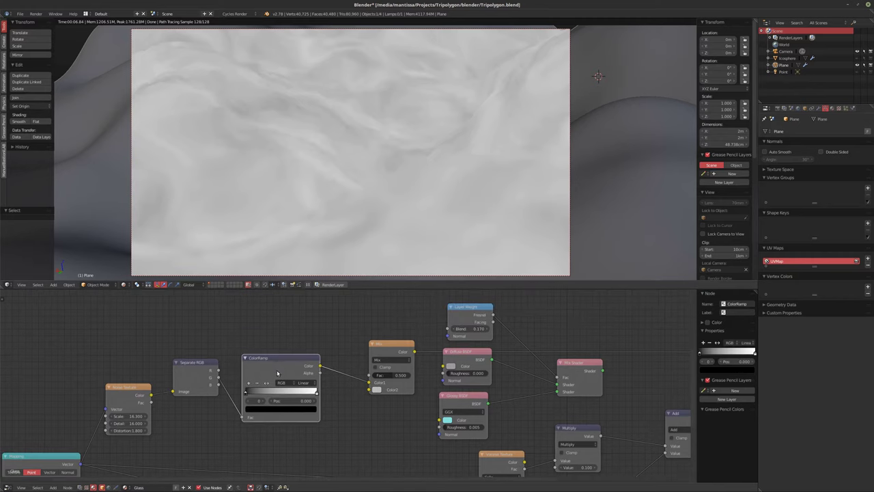
# - Duplicate the ColorRamp above the original and move Texture Coordinate and Mapping down-left
pyautogui.hotkey('shift', 'd')
pyautogui.click(277, 309)
pyautogui.scroll(-1, 268, 403)
pyautogui.moveTo(260, 457); pyautogui.dragTo(444, 369, button='middle')
pyautogui.scroll(-1, 245, 362)
pyautogui.moveTo(179, 362); pyautogui.dragTo(144, 403)
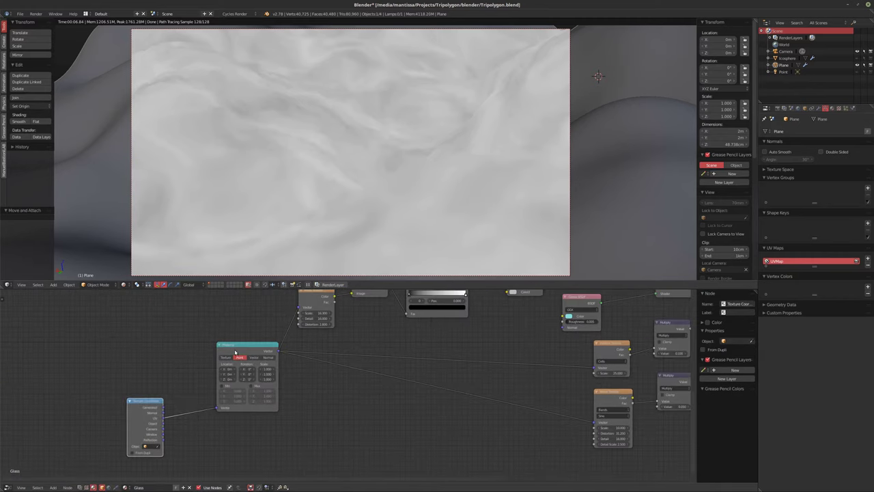
pyautogui.moveTo(235, 352); pyautogui.dragTo(229, 391)
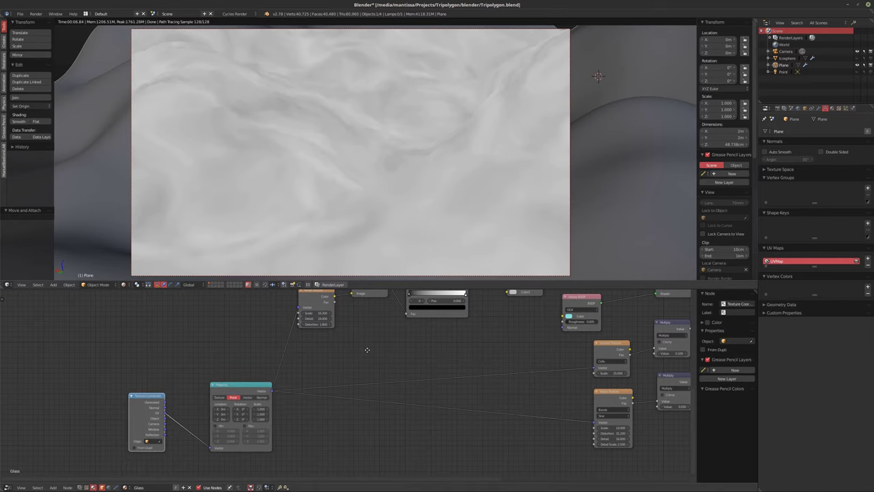
pyautogui.scroll(1, 367, 350)
# - Add a third ColorRamp copy below and link Separate RGB's B channel to its Fac
pyautogui.moveTo(367, 350); pyautogui.dragTo(253, 430, button='middle')
pyautogui.click(345, 323)
pyautogui.hotkey('shift', 'd')
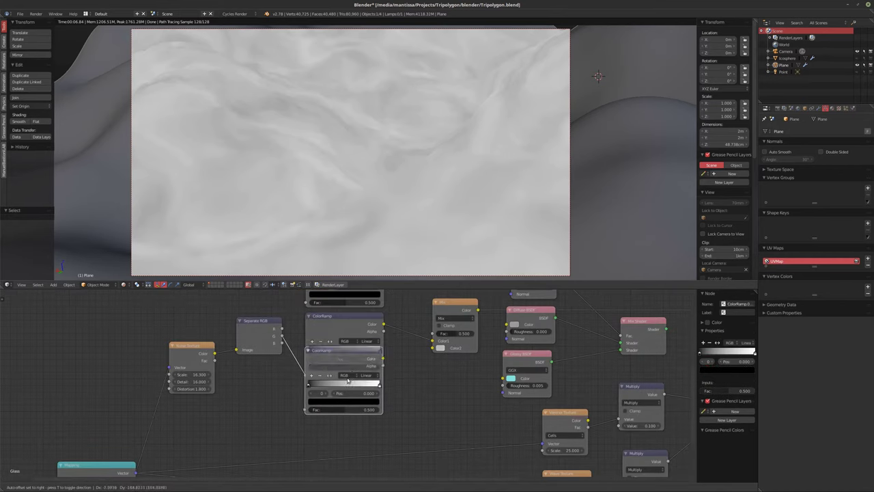
pyautogui.click(349, 418)
pyautogui.moveTo(282, 343); pyautogui.dragTo(307, 449)
# - Feed the top ramp into the Mix factor and set its stops to 0.223 and about 0.82
pyautogui.click(281, 328)
pyautogui.moveTo(382, 303); pyautogui.dragTo(359, 347, button='middle')
pyautogui.moveTo(360, 294); pyautogui.dragTo(412, 377)
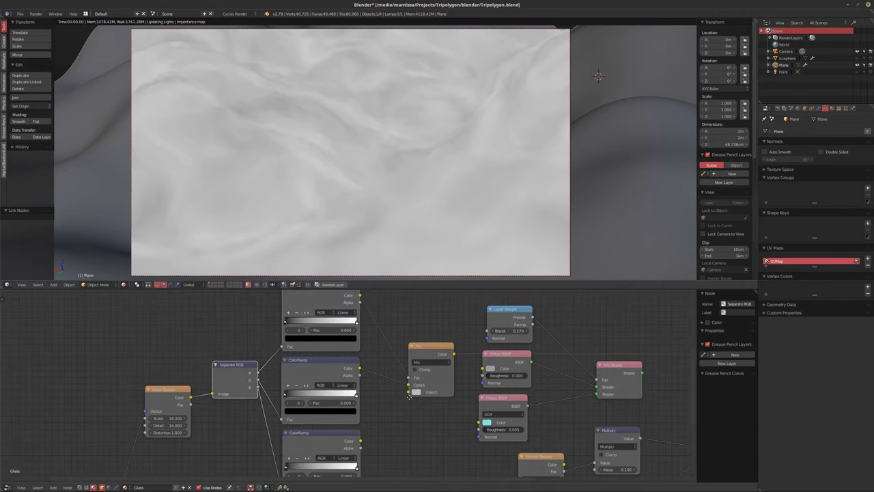
pyautogui.moveTo(397, 414); pyautogui.dragTo(381, 353, button='middle')
pyautogui.scroll(4, 380, 353)
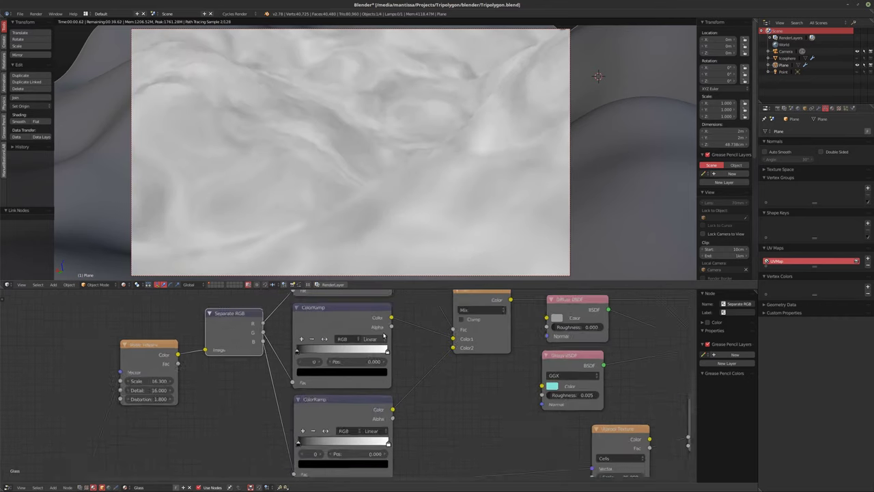
pyautogui.moveTo(404, 366); pyautogui.dragTo(417, 411, button='middle')
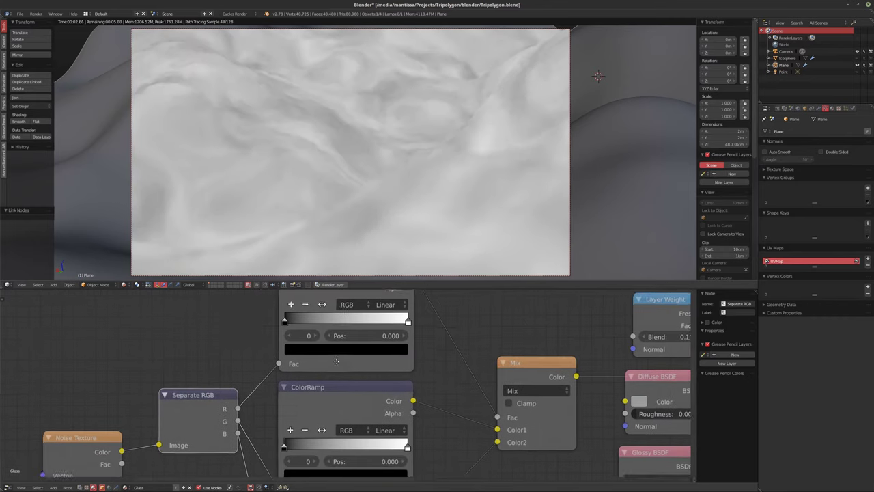
pyautogui.moveTo(286, 324); pyautogui.dragTo(308, 324)
pyautogui.moveTo(408, 326); pyautogui.dragTo(382, 326)
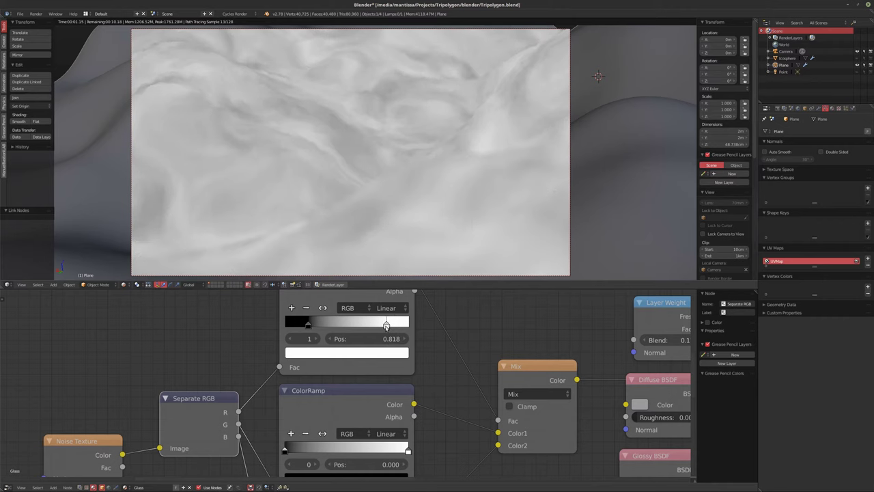
pyautogui.moveTo(308, 324); pyautogui.dragTo(314, 325)
# - Tint the lower ramp's stops with saturated pale orange and pale cream colours
pyautogui.moveTo(364, 376); pyautogui.dragTo(365, 338, button='middle')
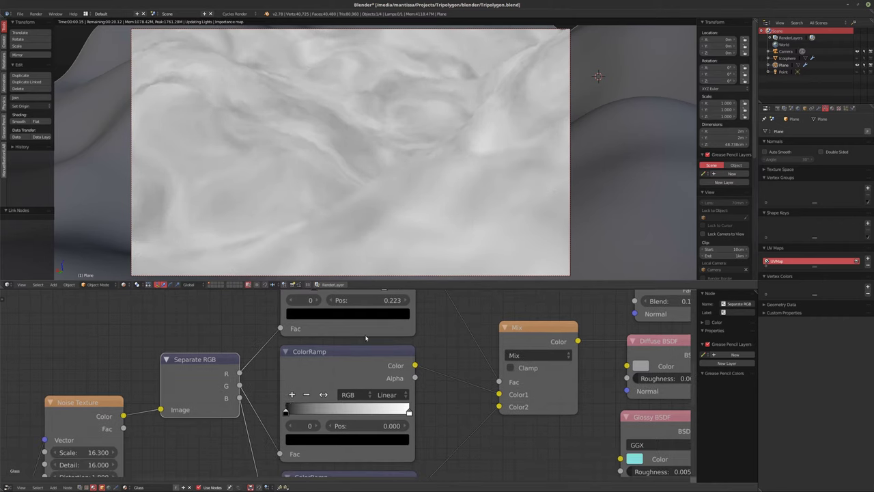
pyautogui.click(332, 440)
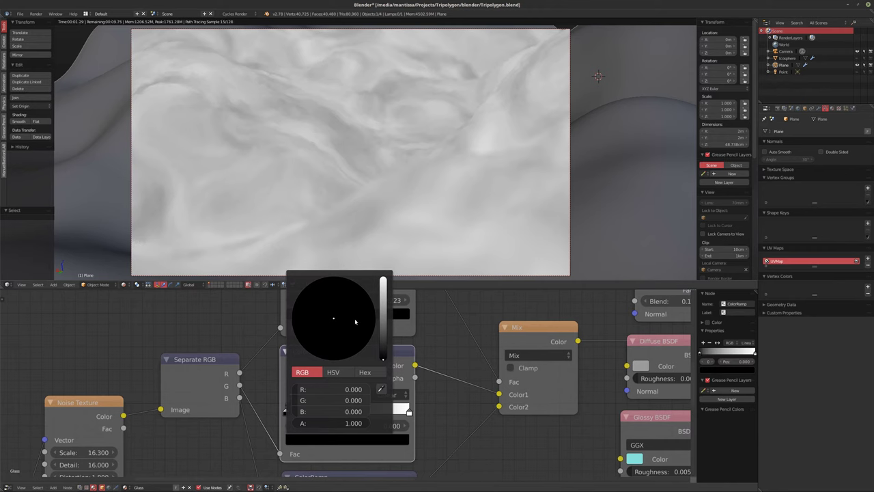
pyautogui.moveTo(381, 335); pyautogui.dragTo(383, 282)
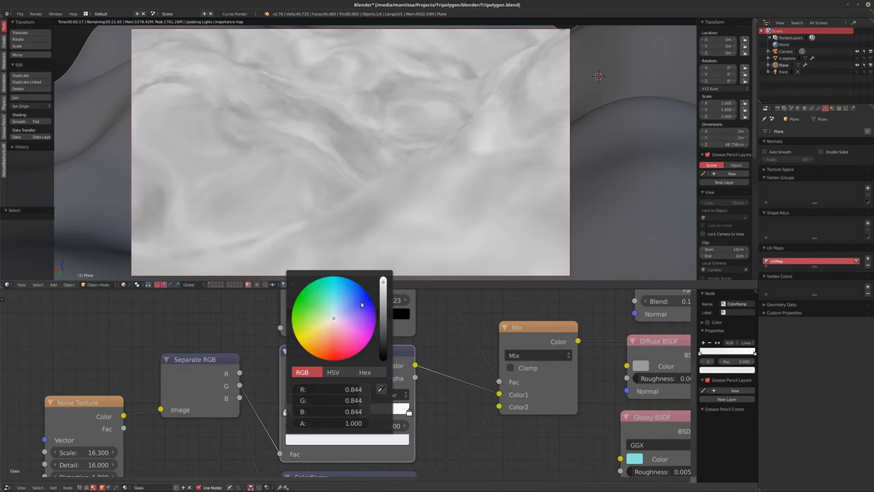
pyautogui.click(328, 325)
pyautogui.click(325, 330)
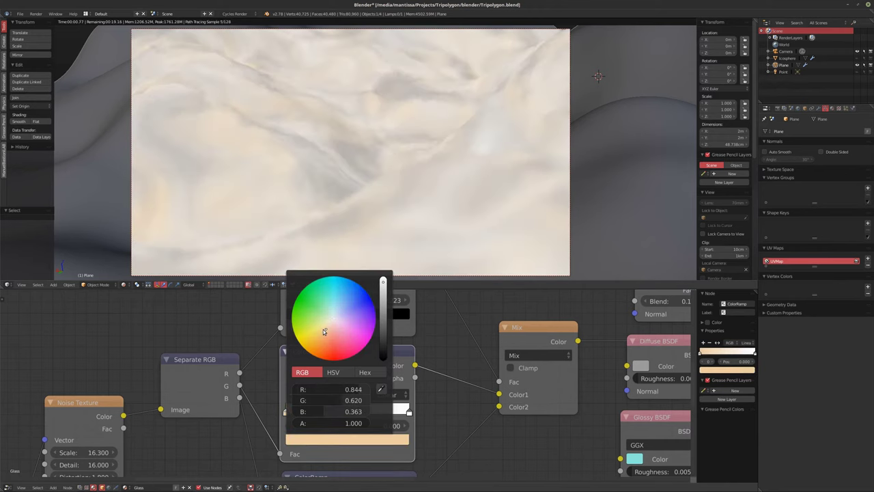
pyautogui.moveTo(324, 332); pyautogui.dragTo(320, 332)
pyautogui.click(405, 412)
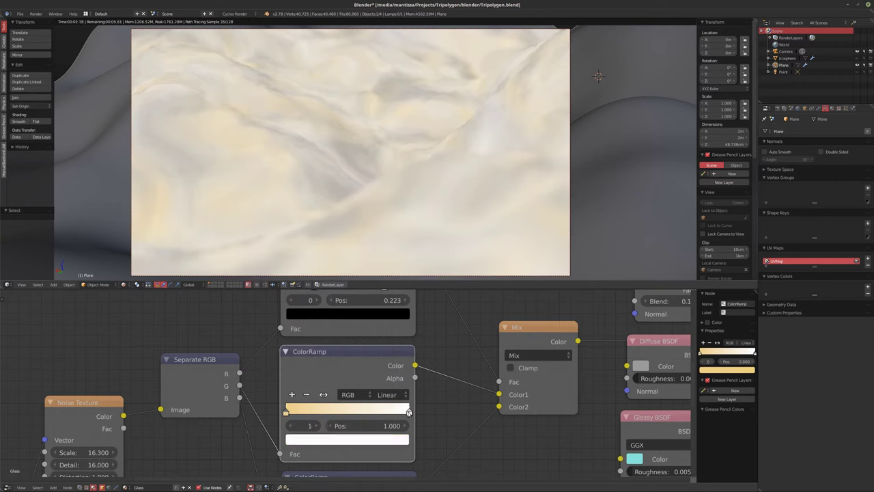
# - Darken the ramp's right stop to a warm tan
pyautogui.click(370, 438)
pyautogui.click(327, 320)
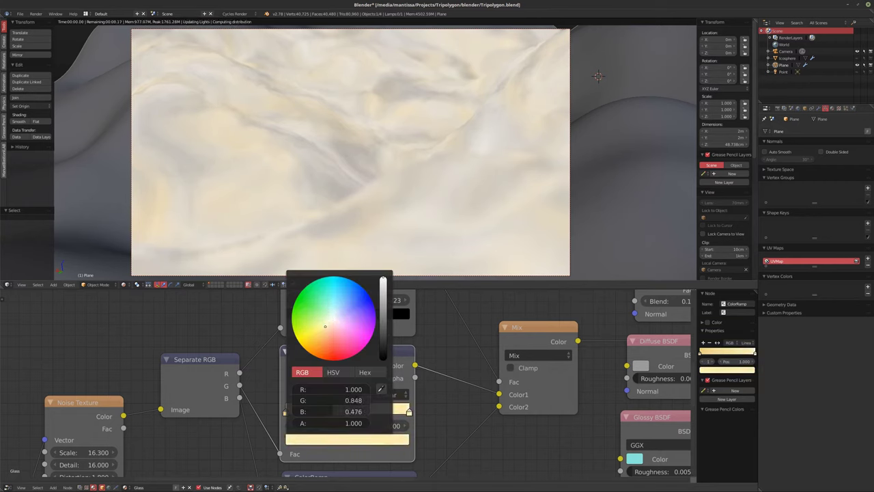
pyautogui.moveTo(327, 320); pyautogui.dragTo(326, 327)
pyautogui.scroll(-11, 325, 327)
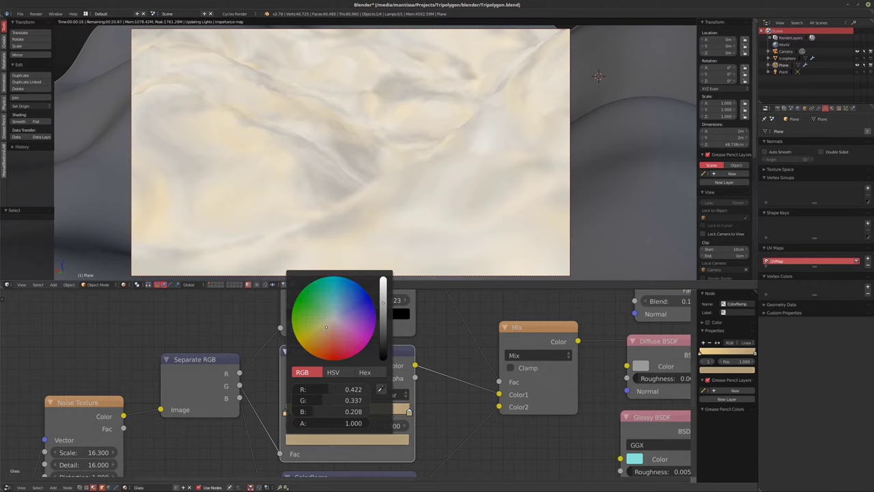
pyautogui.click(384, 311)
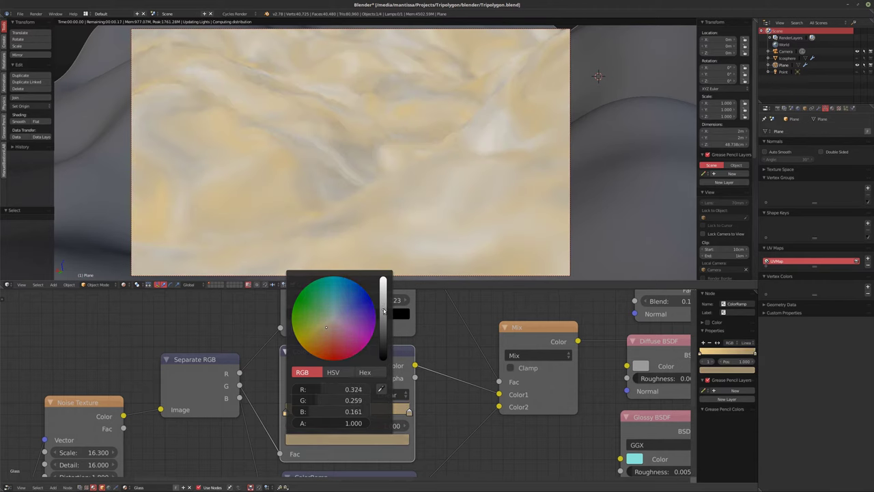
# - Set the left stop's HSV saturation to 0.26 for a soft pale yellow
pyautogui.click(318, 440)
pyautogui.click(285, 413)
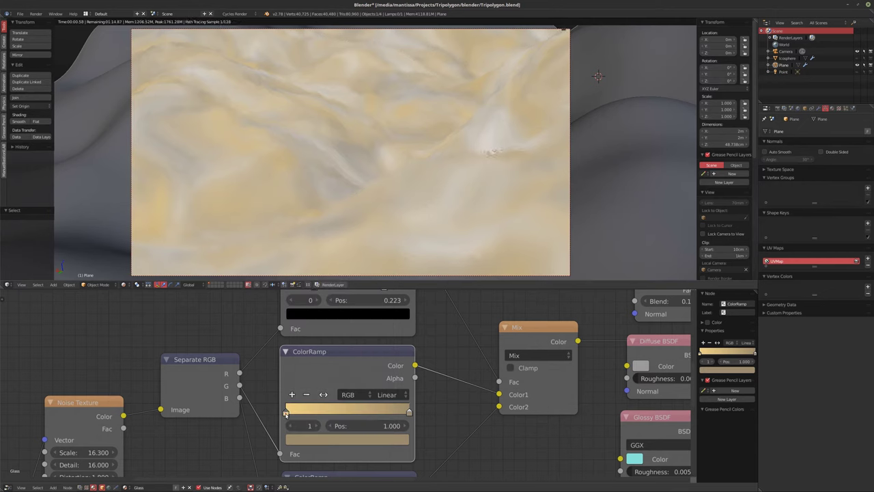
pyautogui.click(320, 441)
pyautogui.click(333, 372)
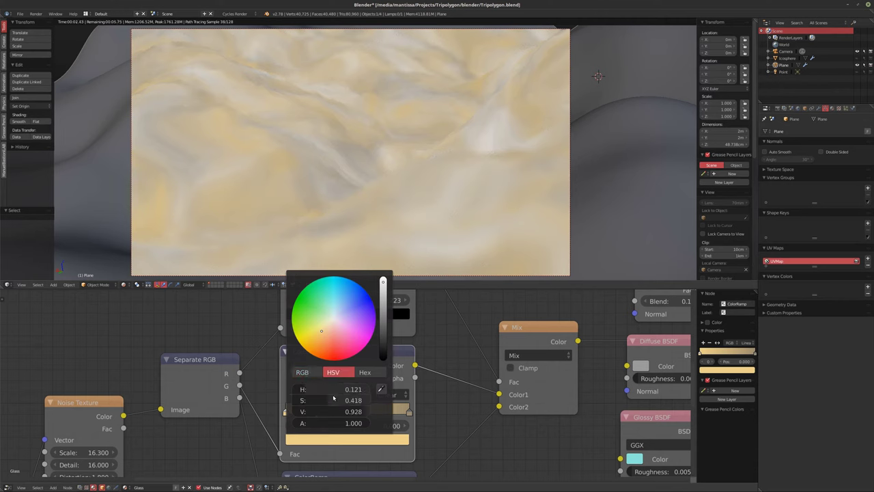
pyautogui.moveTo(353, 400); pyautogui.dragTo(317, 402)
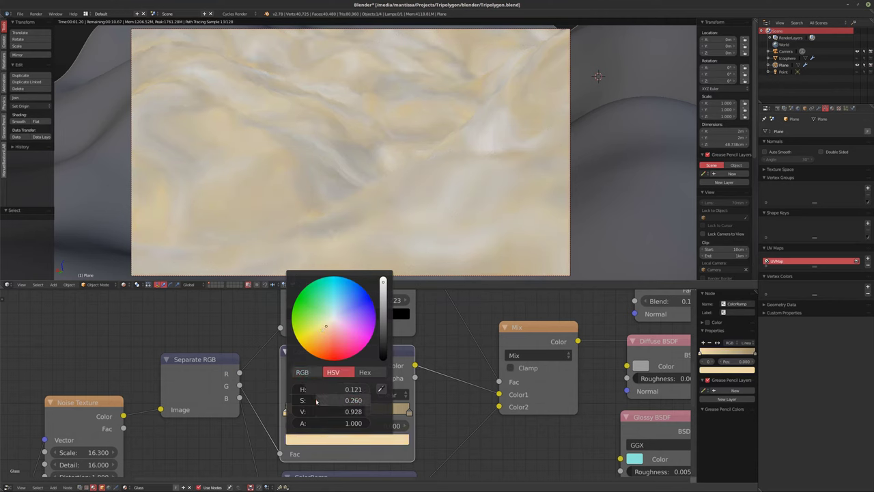
pyautogui.click(317, 402)
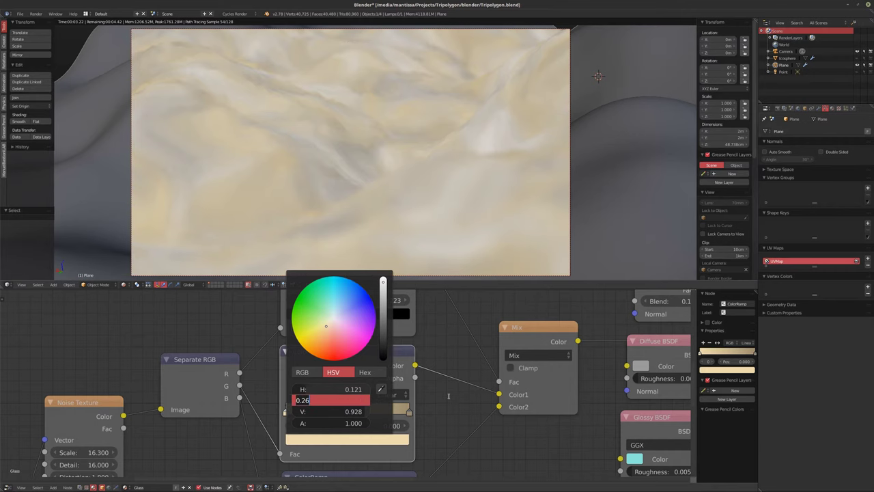
pyautogui.press('Return')
pyautogui.scroll(-2, 418, 369)
# - Colour the third ramp's black stop a deep rust red and move it to about 0.27
pyautogui.moveTo(419, 425); pyautogui.dragTo(418, 334, button='middle')
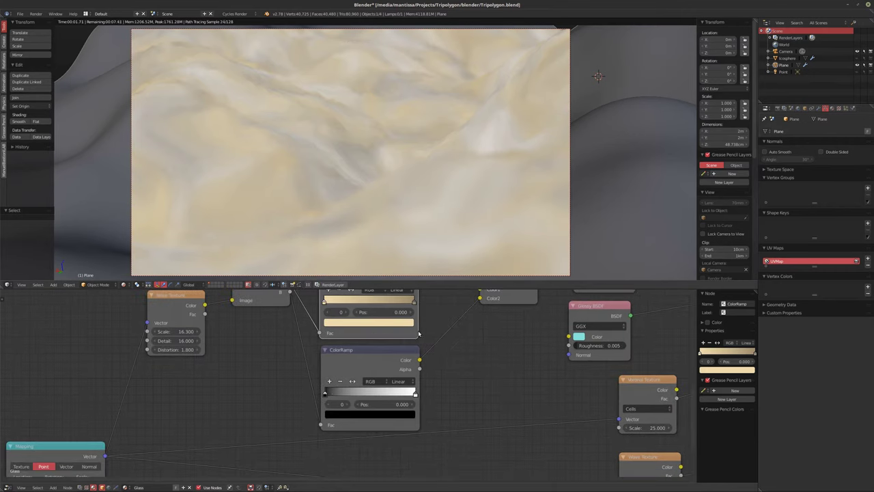
pyautogui.scroll(1, 334, 391)
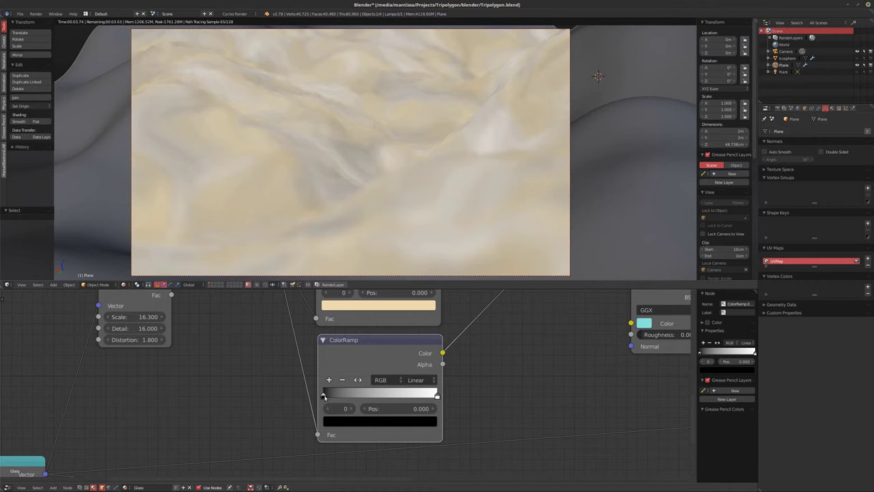
pyautogui.click(364, 424)
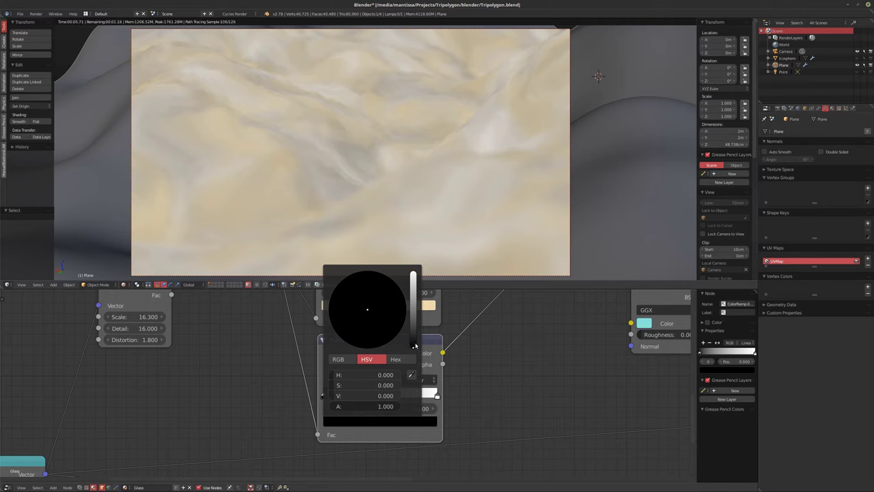
pyautogui.moveTo(414, 345); pyautogui.dragTo(412, 308)
pyautogui.click(365, 321)
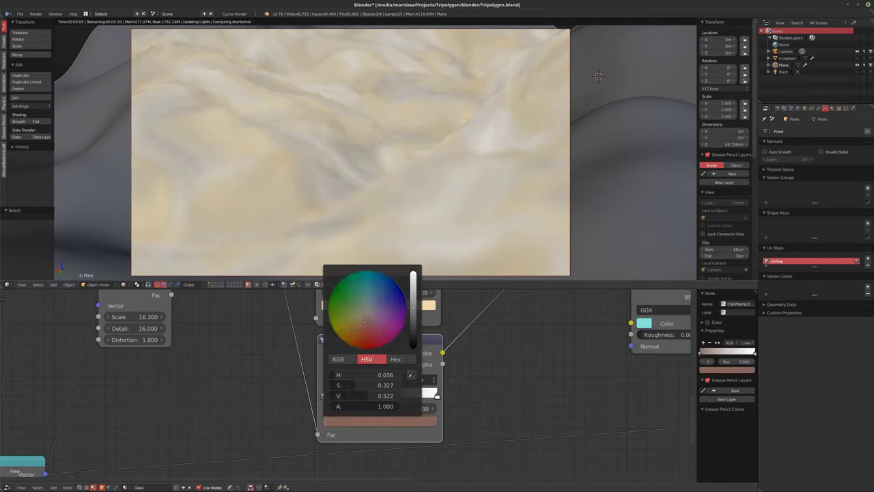
pyautogui.click(369, 330)
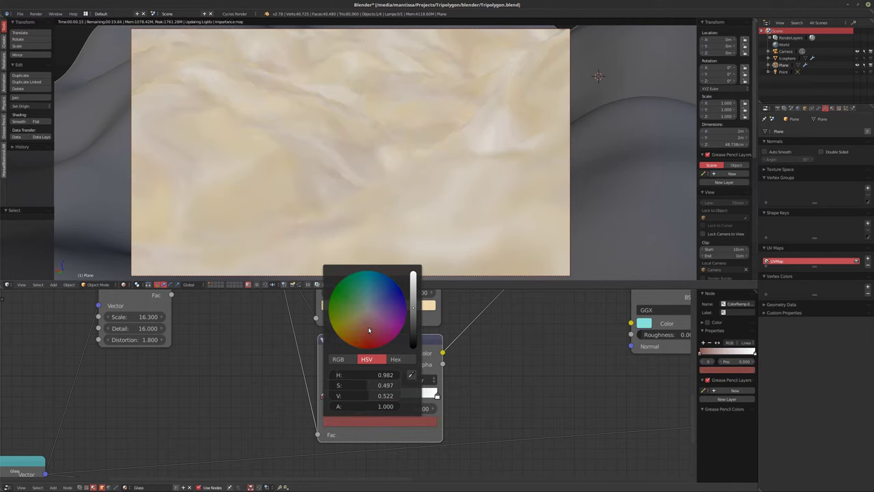
pyautogui.click(370, 338)
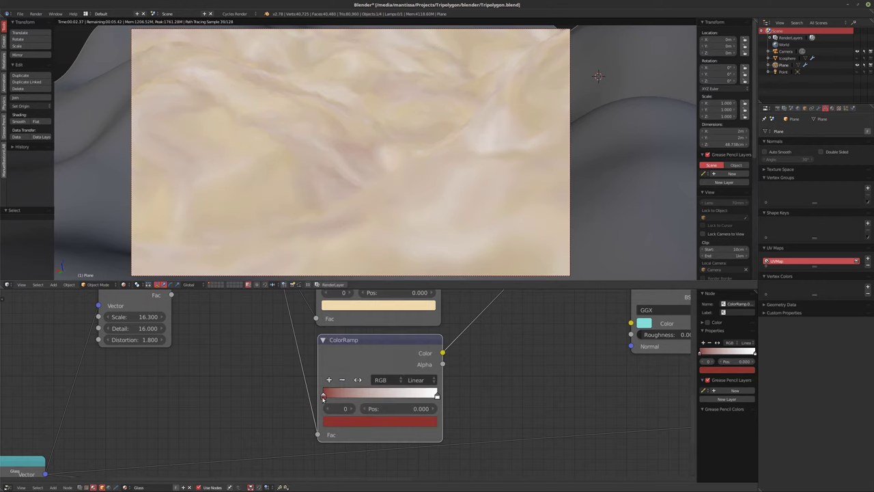
pyautogui.moveTo(326, 396); pyautogui.dragTo(354, 396)
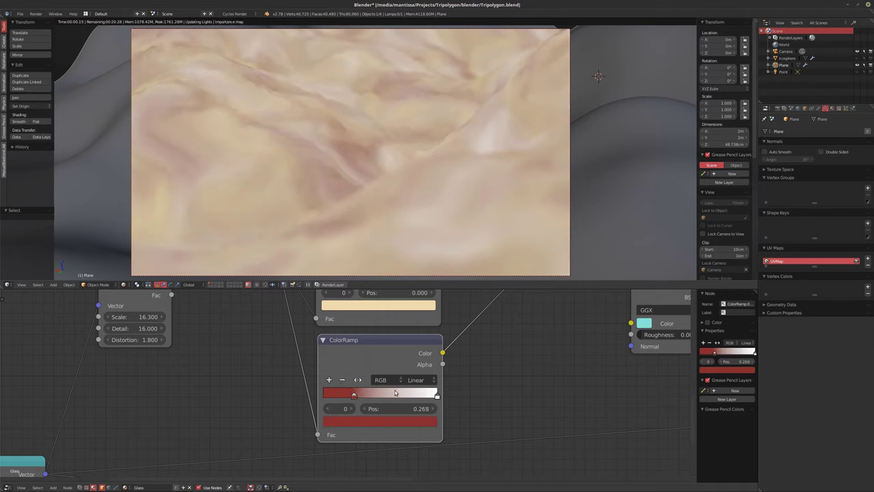
# - Change the ramp's white stop to light blue
pyautogui.click(437, 395)
pyautogui.click(398, 425)
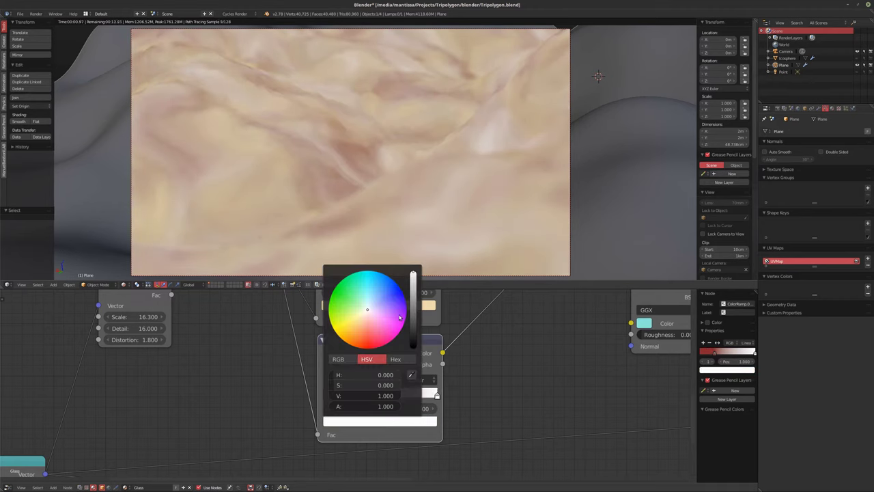
pyautogui.moveTo(381, 311)
pyautogui.mouseDown()
pyautogui.moveTo(390, 309)
pyautogui.moveTo(375, 292)
pyautogui.mouseUp()
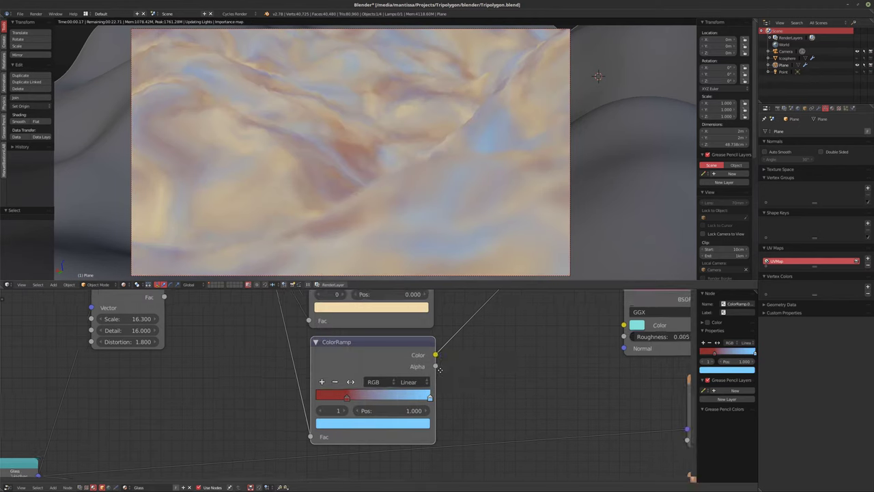
pyautogui.scroll(-3, 437, 321)
pyautogui.moveTo(464, 307); pyautogui.dragTo(403, 334, button='middle')
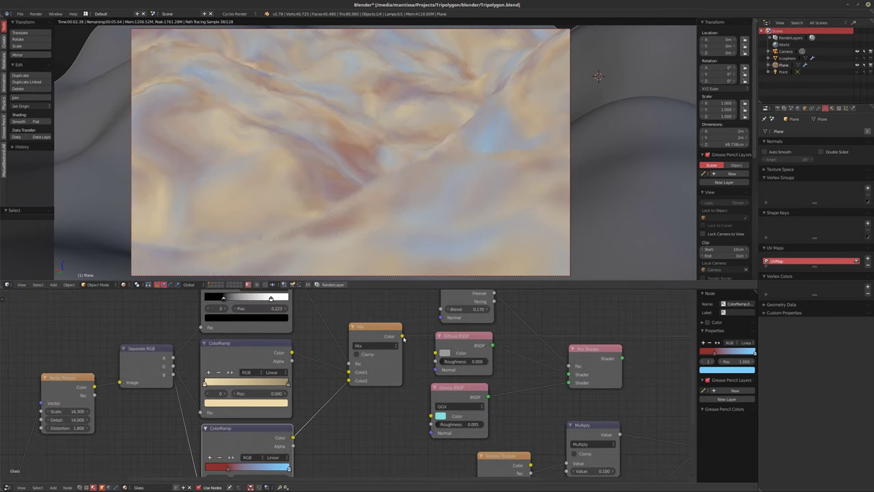
# - Reconnect the Mix Shader to the output to render the full rocky shader
pyautogui.scroll(-2, 404, 339)
pyautogui.moveTo(581, 342); pyautogui.dragTo(466, 329, button='middle')
pyautogui.keyDown('ctrl'); pyautogui.keyDown('shift'); pyautogui.click(466, 329); pyautogui.keyUp('shift'); pyautogui.keyUp('ctrl')
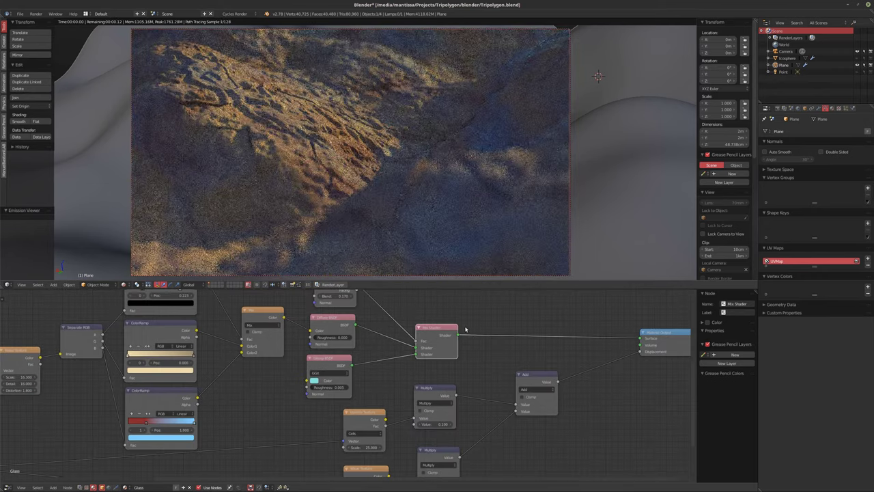
pyautogui.scroll(5, 289, 373)
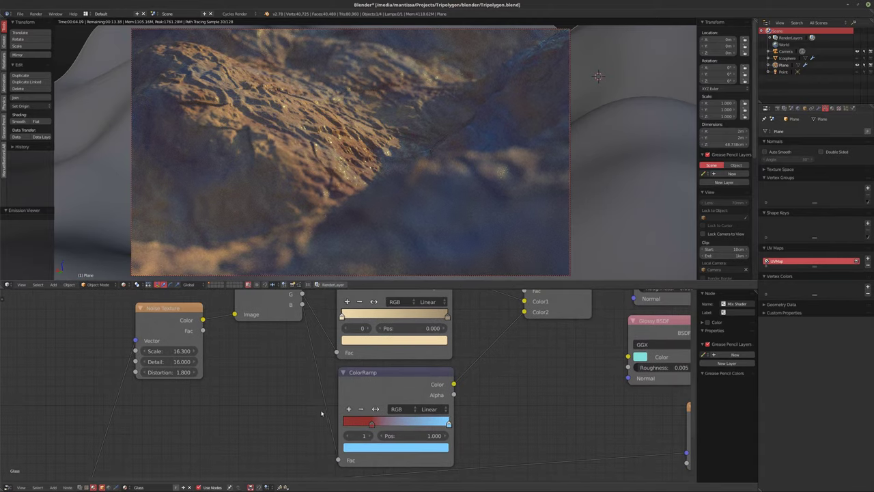
pyautogui.moveTo(302, 401); pyautogui.dragTo(314, 422, button='middle')
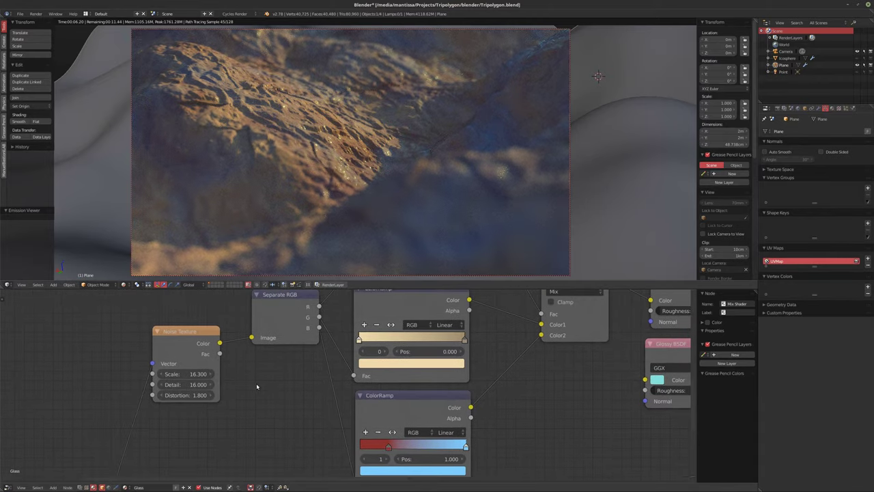
pyautogui.scroll(-6, 253, 386)
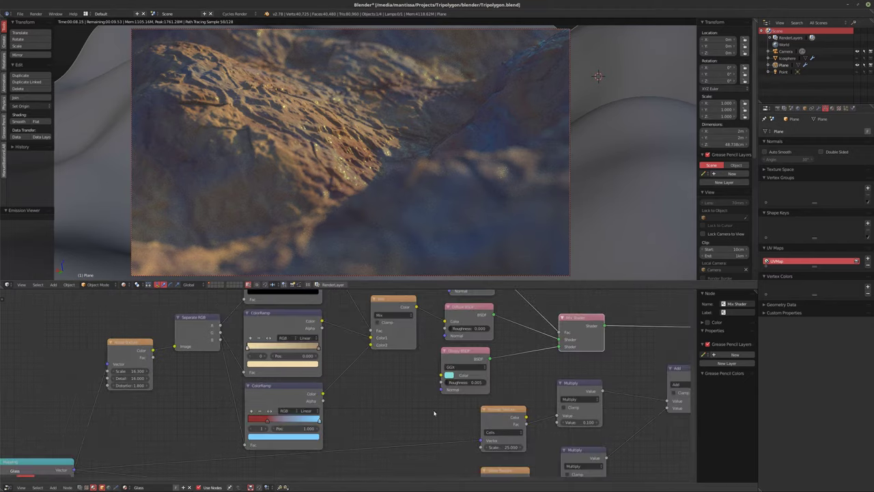
pyautogui.moveTo(347, 401); pyautogui.dragTo(317, 421, button='middle')
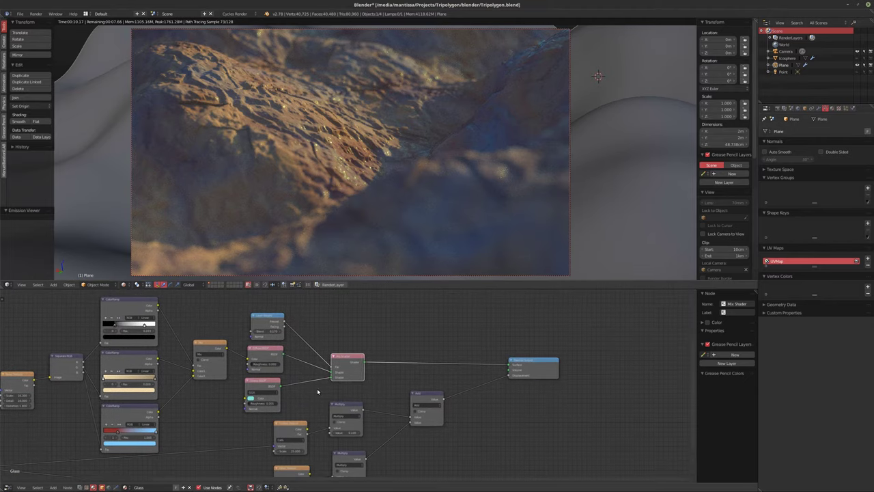
pyautogui.scroll(3, 398, 362)
# - Spread Mix Shader, Layer Weight, Diffuse, Glossy, Add and both Multiply nodes further right
pyautogui.moveTo(398, 361); pyautogui.dragTo(470, 357)
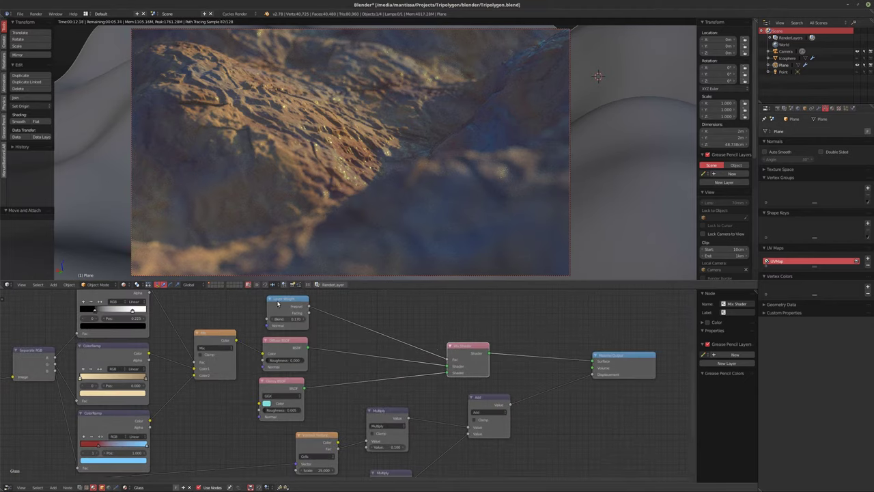
pyautogui.moveTo(278, 303); pyautogui.dragTo(342, 299)
pyautogui.moveTo(273, 345); pyautogui.dragTo(340, 345)
pyautogui.moveTo(286, 387); pyautogui.dragTo(364, 389)
pyautogui.scroll(-1, 410, 396)
pyautogui.moveTo(457, 369); pyautogui.dragTo(480, 385)
pyautogui.moveTo(373, 422); pyautogui.dragTo(382, 441)
pyautogui.moveTo(362, 369); pyautogui.dragTo(376, 392)
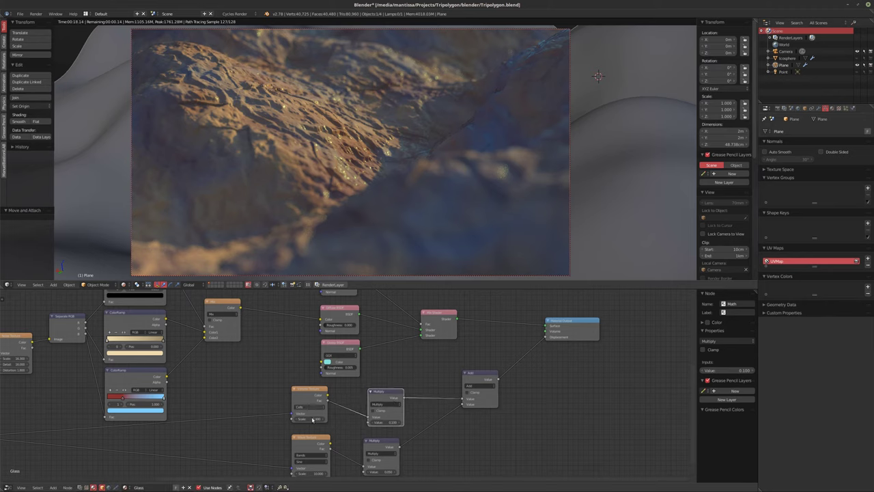
pyautogui.moveTo(312, 419); pyautogui.dragTo(377, 452, button='middle')
# - Add a MixRGB node and insert a collapsed ColorRamp between Separate RGB and the Mix node
pyautogui.hotkey('shift', 'a')
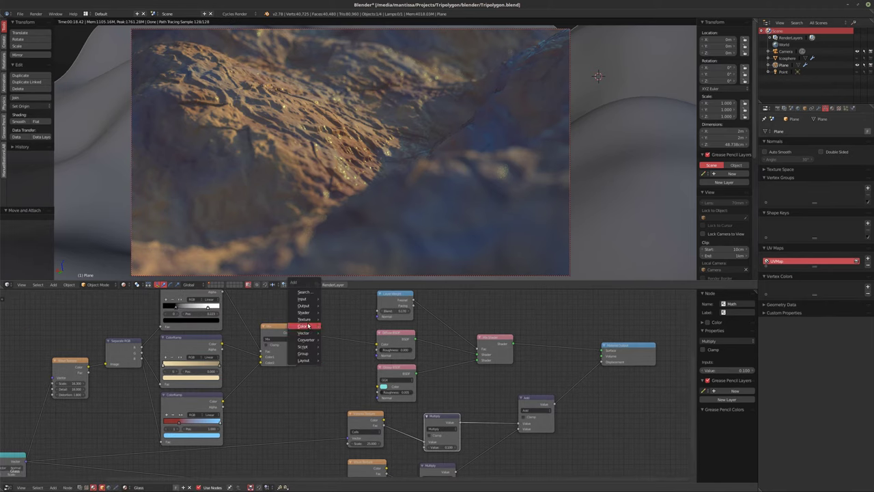
pyautogui.moveTo(304, 326)
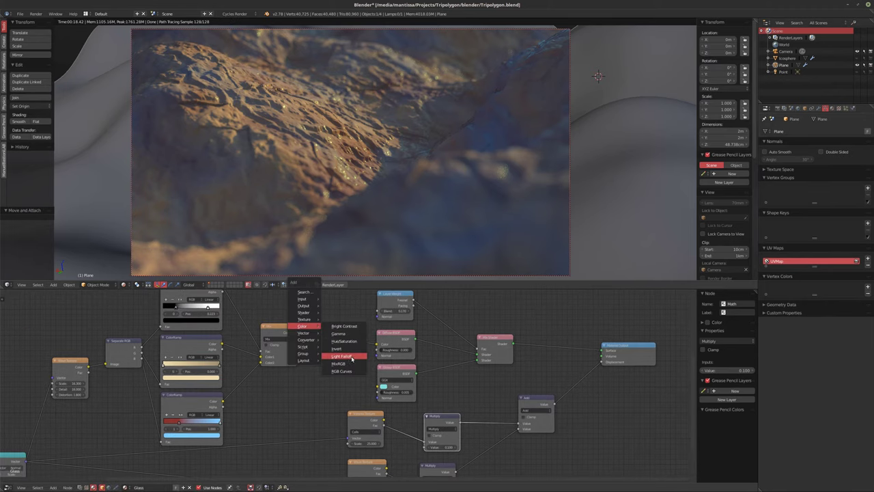
pyautogui.click(344, 358)
pyautogui.click(326, 345)
pyautogui.moveTo(282, 376); pyautogui.dragTo(386, 420, button='middle')
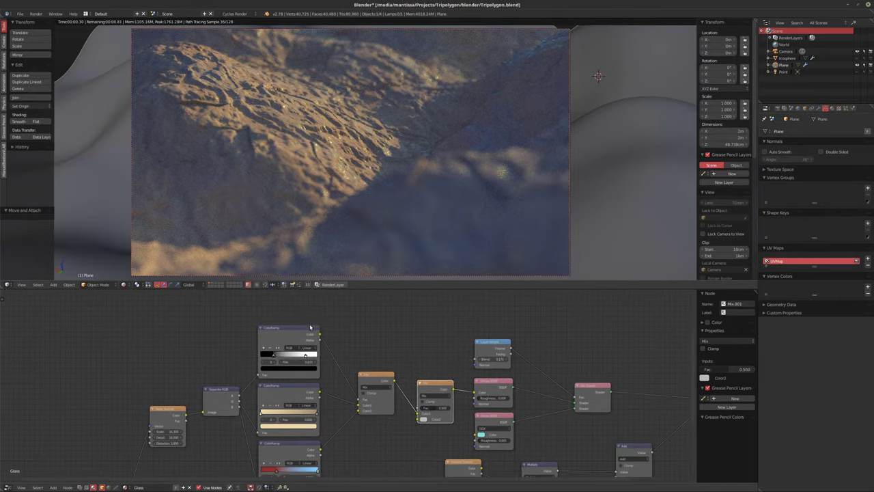
pyautogui.moveTo(342, 331); pyautogui.dragTo(354, 354, button='middle')
pyautogui.hotkey('shift', 'a')
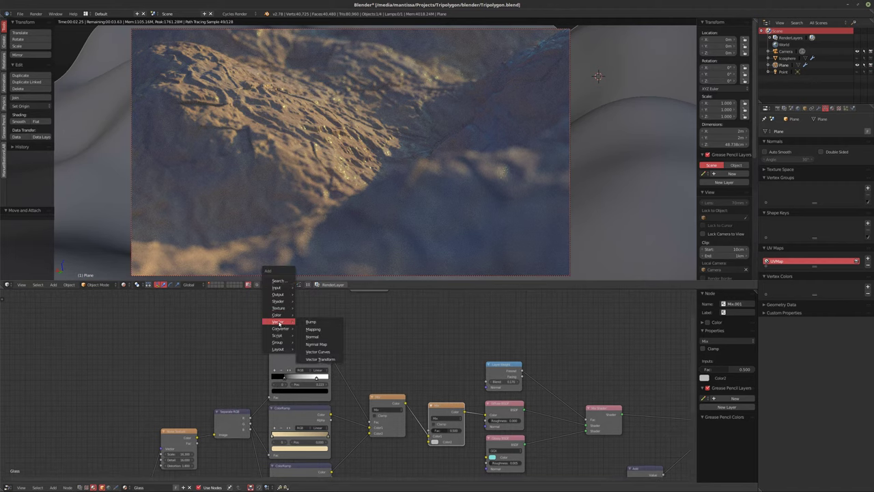
pyautogui.moveTo(277, 301)
pyautogui.click(314, 335)
pyautogui.click(277, 383)
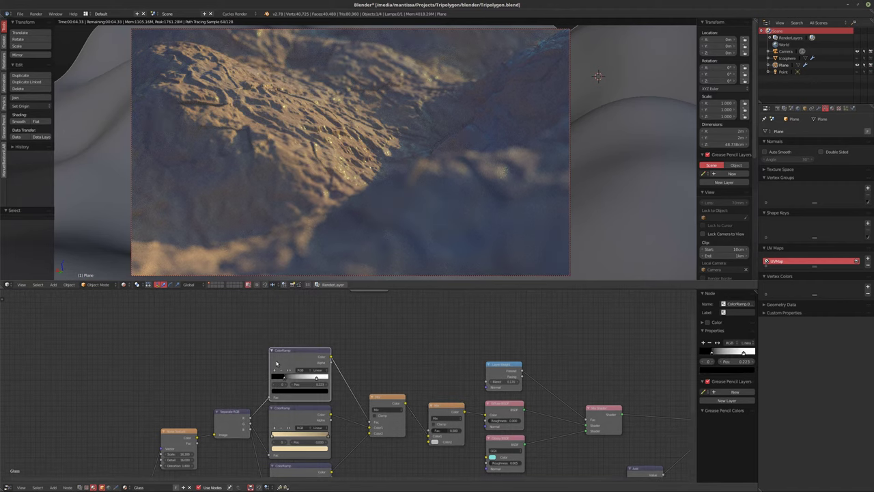
pyautogui.press('h')
# - Collapse the remaining expanded ramp and line up all three ColorRamps in a column
pyautogui.click(271, 408)
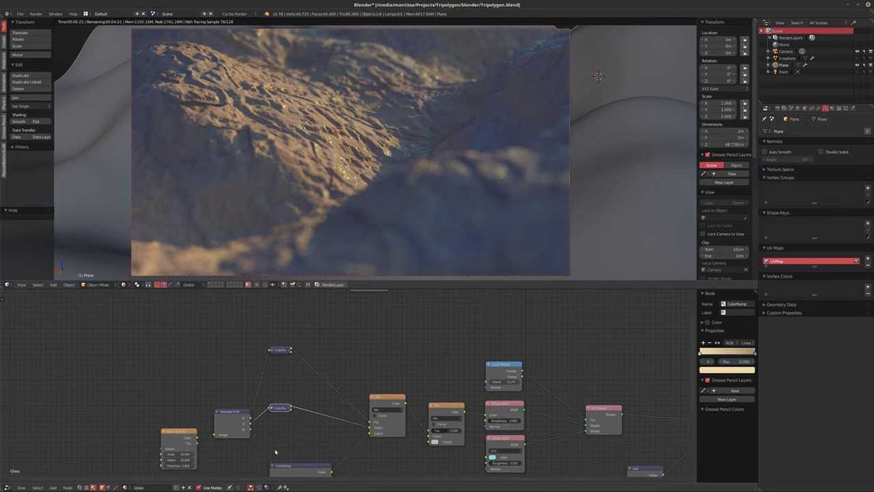
pyautogui.click(274, 467)
pyautogui.moveTo(274, 467); pyautogui.dragTo(280, 388, button='middle')
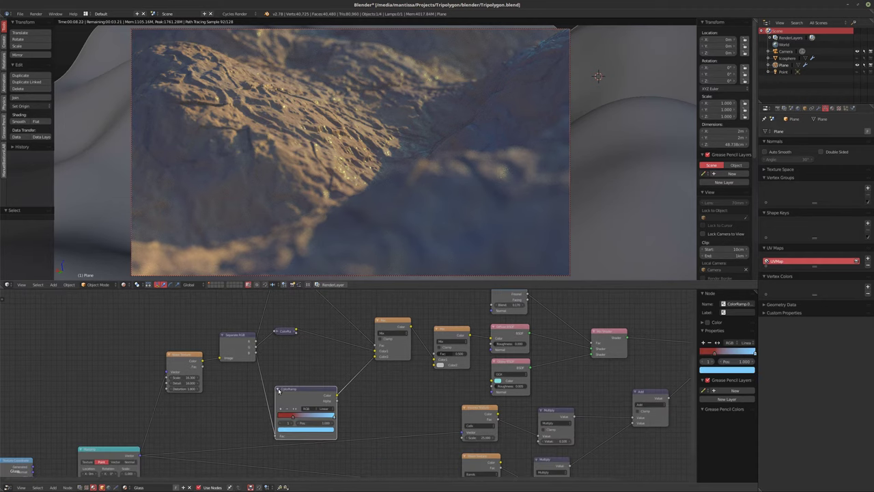
pyautogui.click(277, 390)
pyautogui.press('g')
pyautogui.click(296, 313)
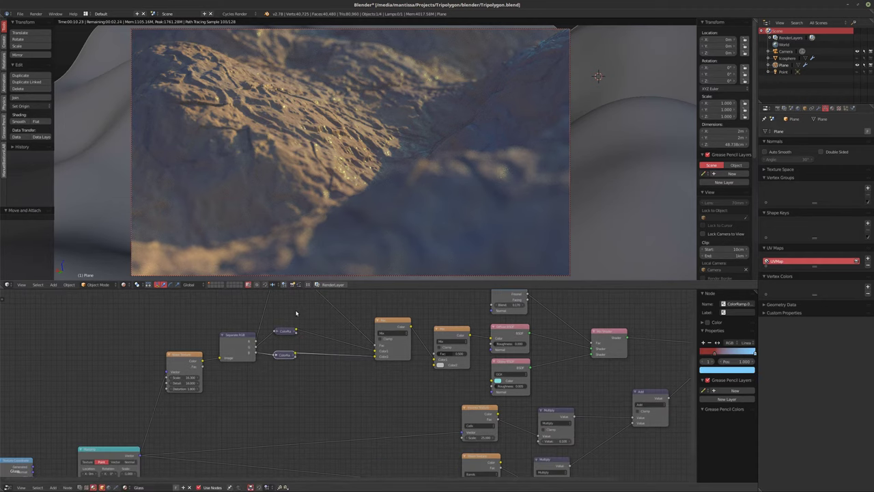
pyautogui.keyDown('shift'); pyautogui.scroll(3, 296, 313); pyautogui.keyUp('shift')
pyautogui.moveTo(295, 312); pyautogui.dragTo(285, 384)
pyautogui.click(287, 358)
pyautogui.scroll(3, 263, 313)
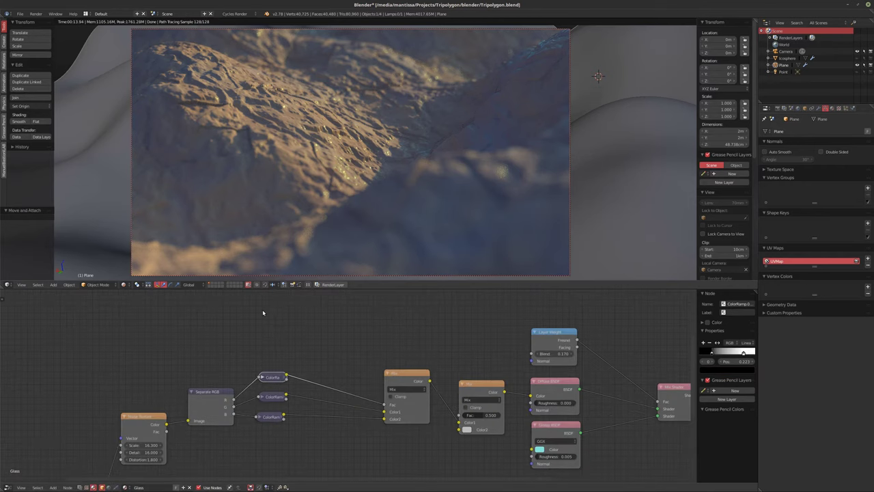
# - Add a Geometry input node below Separate RGB
pyautogui.moveTo(347, 353); pyautogui.dragTo(337, 316, button='middle')
pyautogui.hotkey('shift', 'a')
pyautogui.moveTo(280, 413)
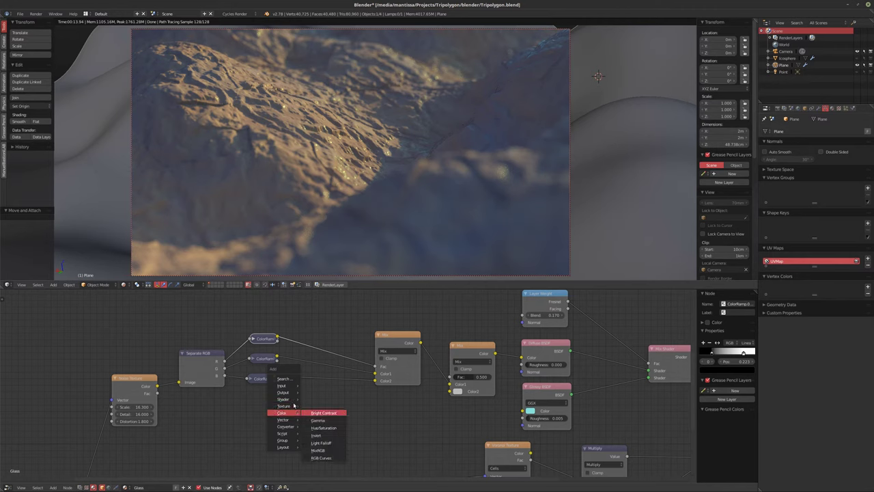
pyautogui.moveTo(282, 385)
pyautogui.click(320, 302)
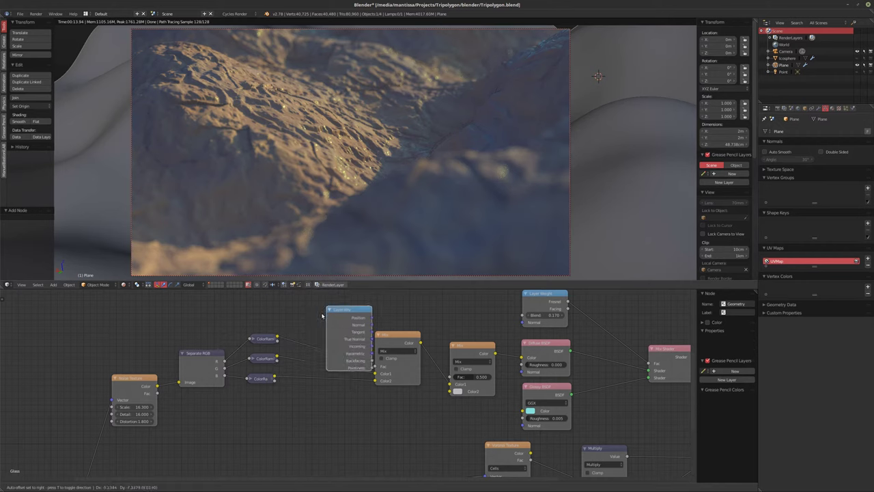
pyautogui.click(303, 403)
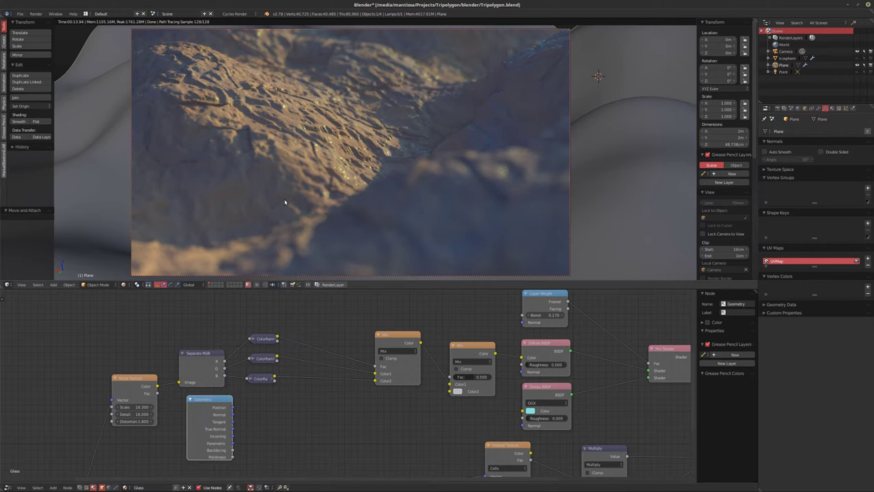
# - Preview the Geometry node's Pointiness output on the terrain, then return to rendered shading
pyautogui.hotkey('shift', 'z')
pyautogui.keyDown('ctrl'); pyautogui.keyDown('shift'); pyautogui.click(216, 399); pyautogui.keyUp('shift'); pyautogui.keyUp('ctrl')
pyautogui.keyDown('ctrl'); pyautogui.keyDown('shift'); pyautogui.click(217, 399); pyautogui.keyUp('shift'); pyautogui.keyUp('ctrl')
pyautogui.keyDown('ctrl'); pyautogui.keyDown('shift'); pyautogui.click(217, 398); pyautogui.keyUp('shift'); pyautogui.keyUp('ctrl')
pyautogui.keyDown('ctrl'); pyautogui.keyDown('shift'); pyautogui.click(216, 399); pyautogui.keyUp('shift'); pyautogui.keyUp('ctrl')
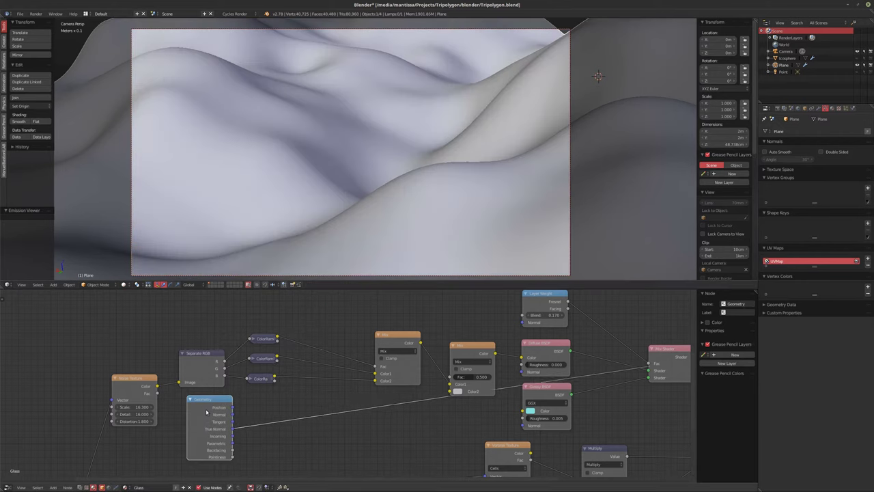
pyautogui.keyDown('ctrl'); pyautogui.keyDown('shift'); pyautogui.click(217, 399); pyautogui.keyUp('shift'); pyautogui.keyUp('ctrl')
pyautogui.keyDown('ctrl'); pyautogui.keyDown('shift'); pyautogui.click(216, 399); pyautogui.keyUp('shift'); pyautogui.keyUp('ctrl')
pyautogui.keyDown('ctrl'); pyautogui.keyDown('shift'); pyautogui.click(216, 399); pyautogui.keyUp('shift'); pyautogui.keyUp('ctrl')
pyautogui.keyDown('ctrl'); pyautogui.keyDown('shift'); pyautogui.click(208, 416); pyautogui.keyUp('shift'); pyautogui.keyUp('ctrl')
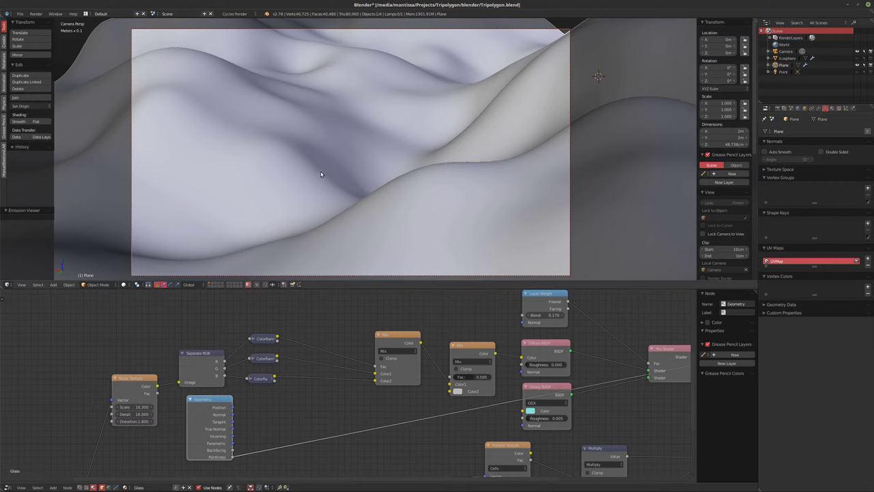
pyautogui.hotkey('shift', 'z')
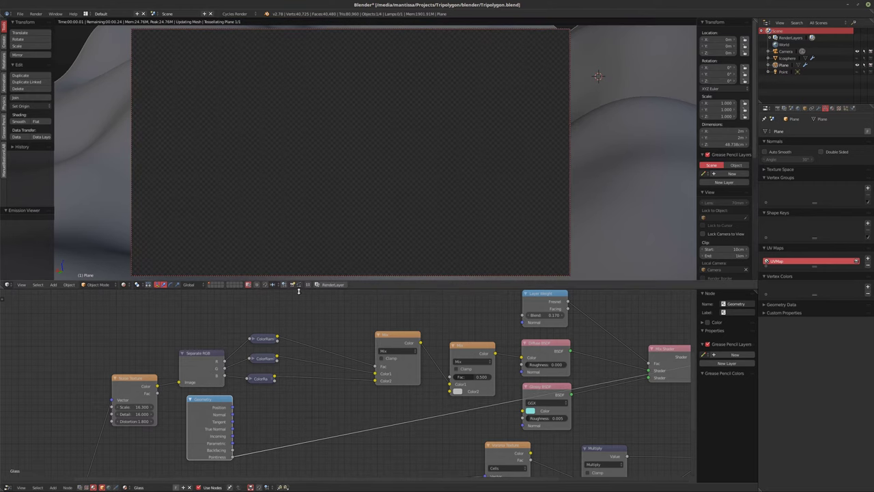
pyautogui.hotkey('shift', 'a')
# - Insert a ColorRamp node onto the Pointiness link
pyautogui.moveTo(328, 462)
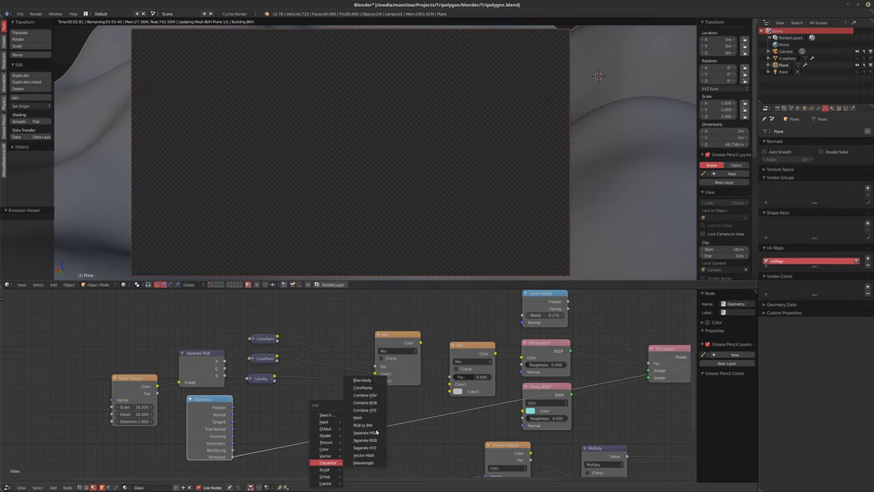
pyautogui.click(362, 387)
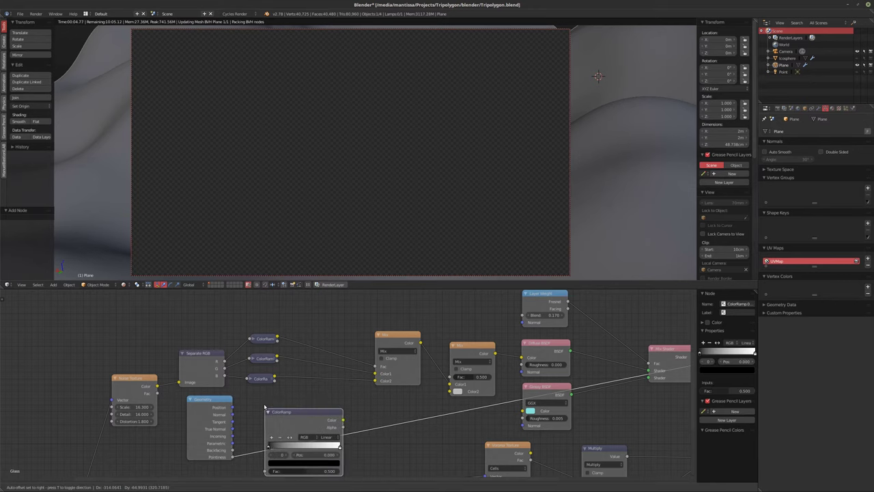
pyautogui.click(264, 407)
pyautogui.scroll(1, 397, 432)
pyautogui.keyDown('shift'); pyautogui.scroll(-2, 397, 431); pyautogui.keyUp('shift')
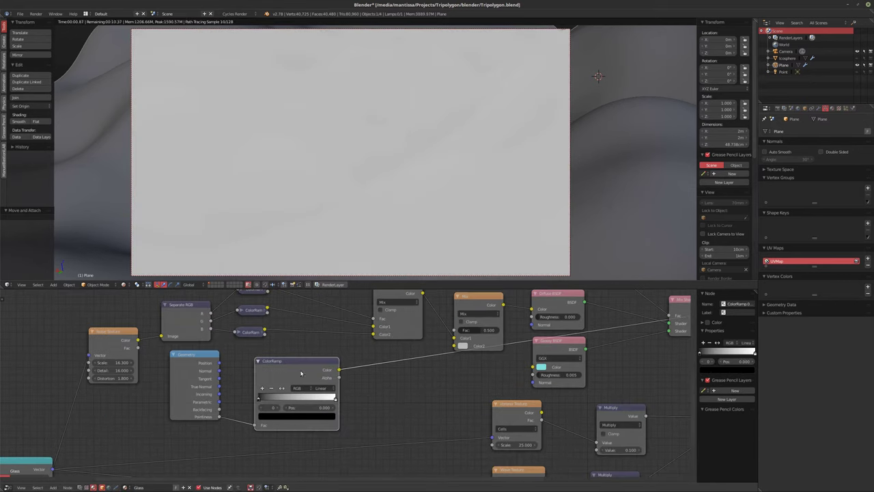
pyautogui.scroll(2, 297, 402)
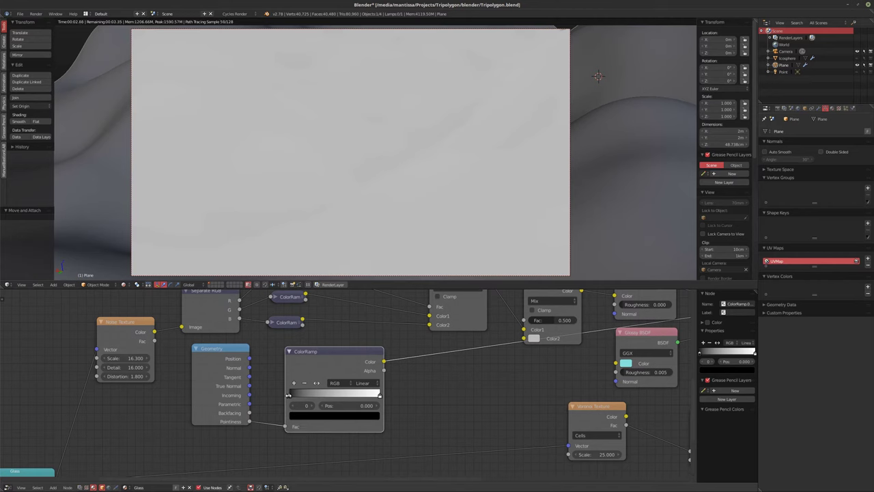
# - Pull the black and white ramp stops together near 0.52 for a sharp mask
pyautogui.moveTo(292, 397); pyautogui.dragTo(334, 397)
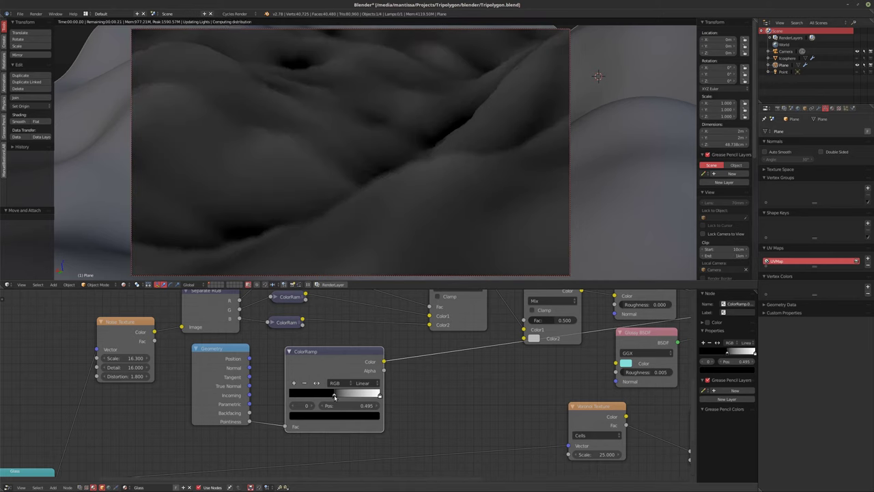
pyautogui.moveTo(380, 394); pyautogui.dragTo(343, 395)
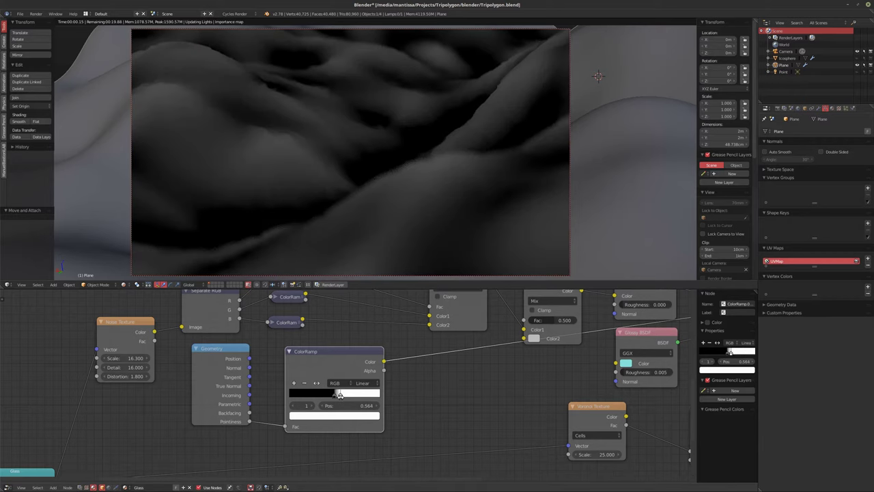
pyautogui.click(335, 395)
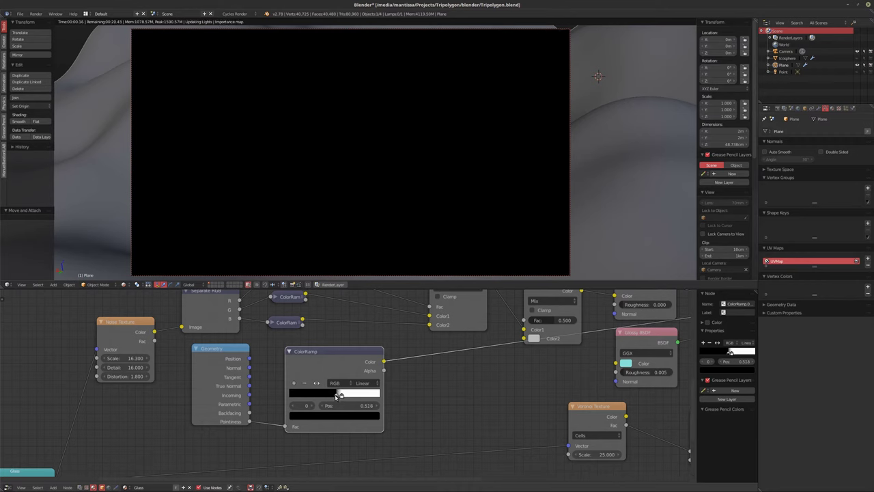
pyautogui.moveTo(355, 408); pyautogui.dragTo(355, 409)
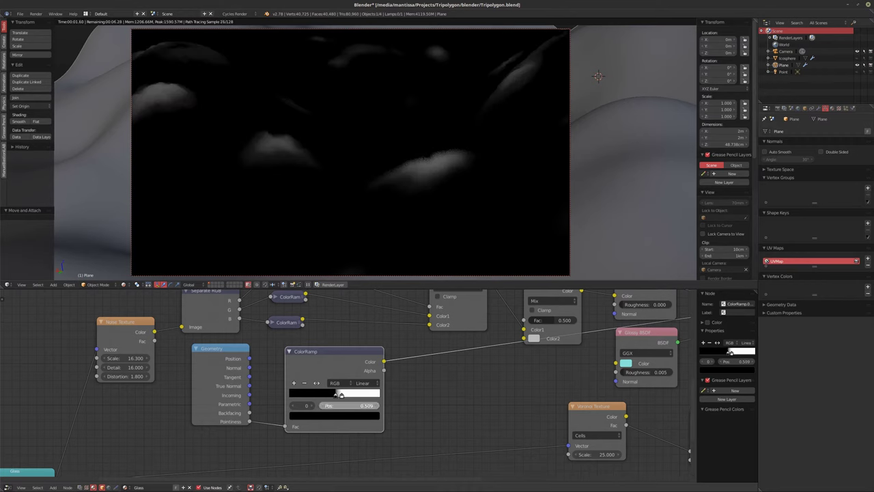
pyautogui.click(339, 395)
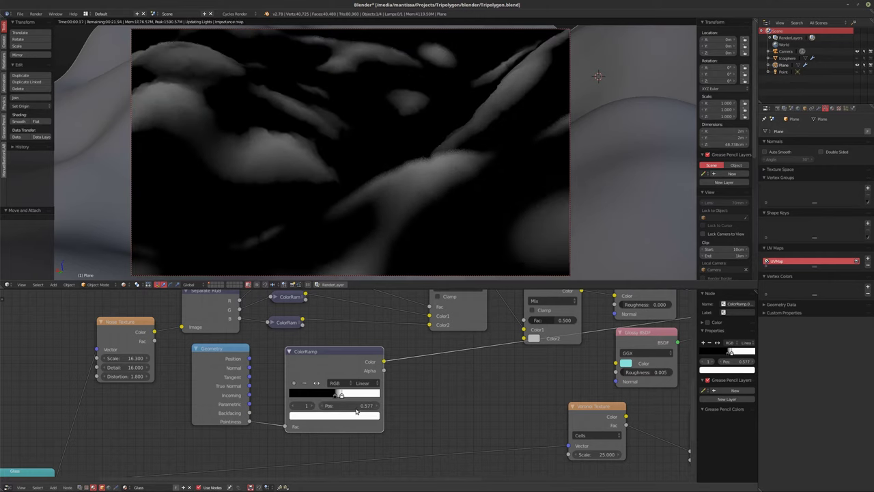
pyautogui.moveTo(337, 395); pyautogui.dragTo(336, 394)
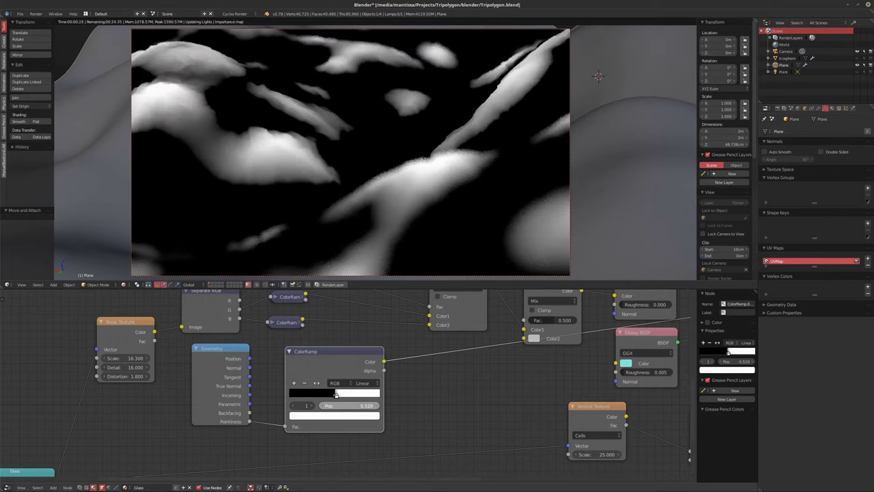
pyautogui.scroll(-3, 359, 399)
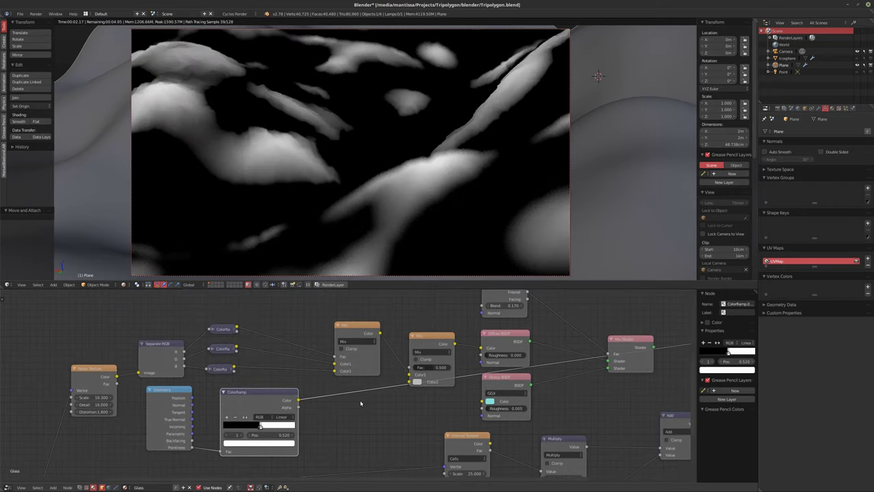
# - Connect the ramp's Color output into the second Mix node
pyautogui.moveTo(298, 399); pyautogui.dragTo(410, 381)
pyautogui.moveTo(407, 383); pyautogui.dragTo(410, 381)
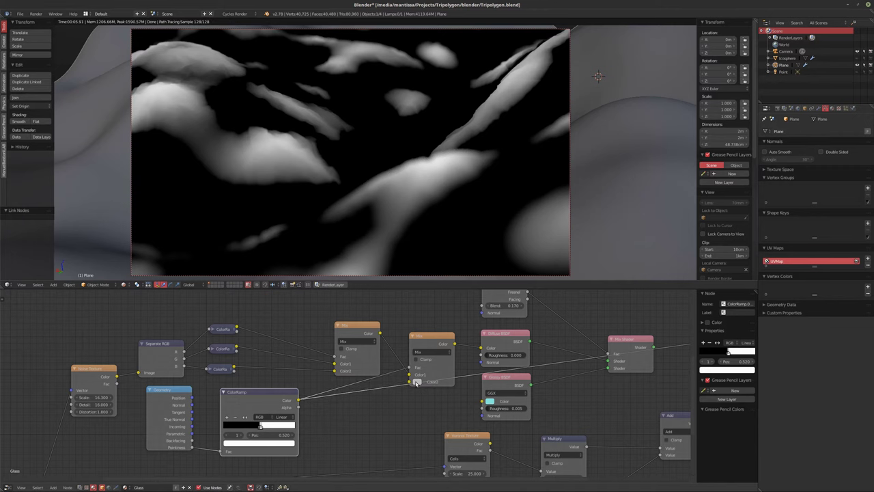
pyautogui.moveTo(556, 371); pyautogui.dragTo(440, 391, button='middle')
# - Preview the full Mix Shader result and nudge the ramp stop to 0.506
pyautogui.keyDown('ctrl'); pyautogui.keyDown('shift'); pyautogui.click(512, 363); pyautogui.keyUp('shift'); pyautogui.keyUp('ctrl')
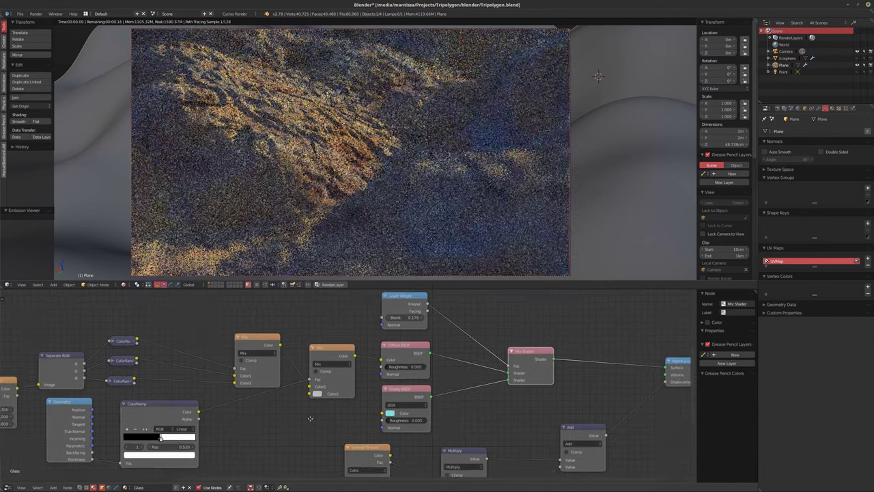
pyautogui.scroll(2, 313, 404)
pyautogui.moveTo(315, 394); pyautogui.dragTo(385, 388, button='middle')
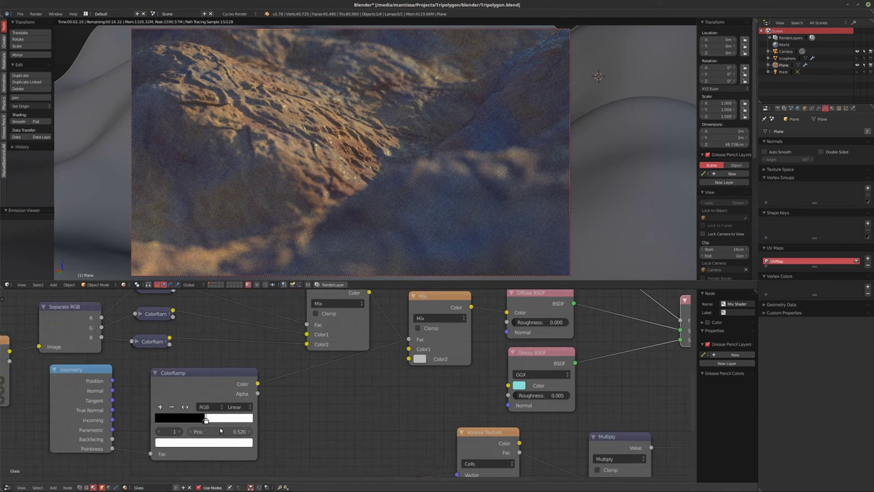
pyautogui.moveTo(223, 432); pyautogui.dragTo(228, 434)
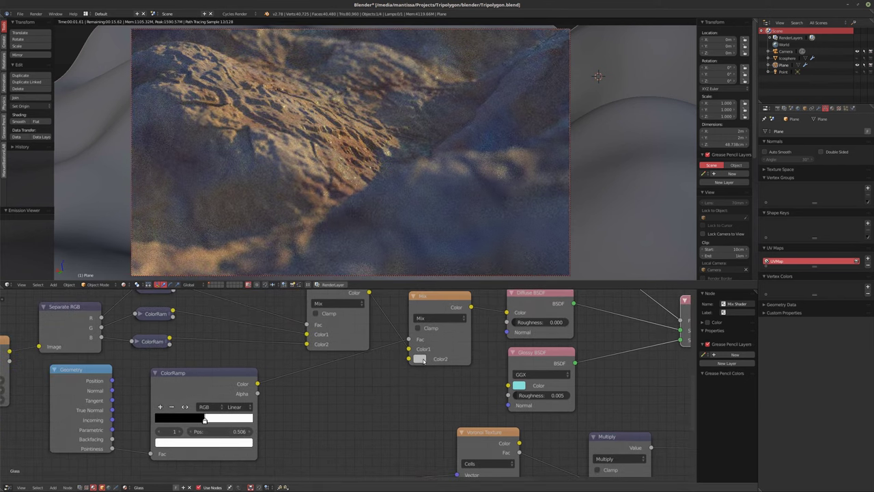
# - Make the second Mix node's Color2 orange-red and tighten the black stop to 0.493
pyautogui.click(420, 359)
pyautogui.click(442, 272)
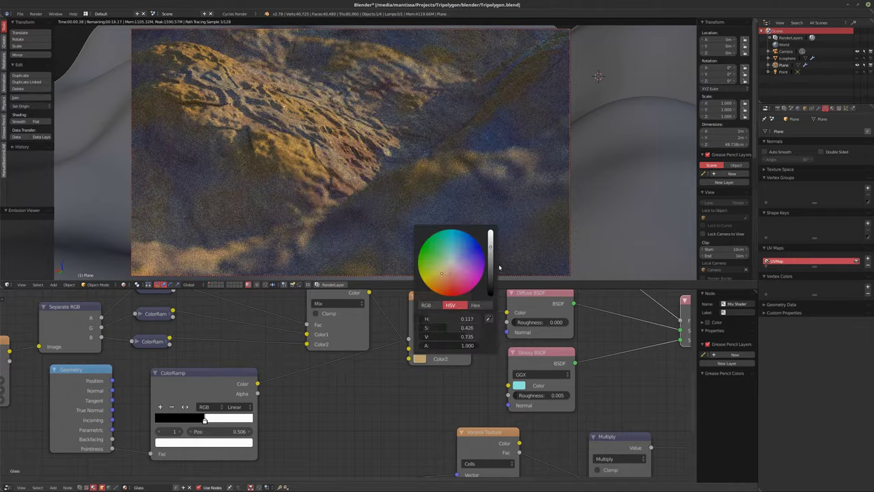
pyautogui.click(490, 265)
pyautogui.moveTo(489, 276); pyautogui.dragTo(489, 257)
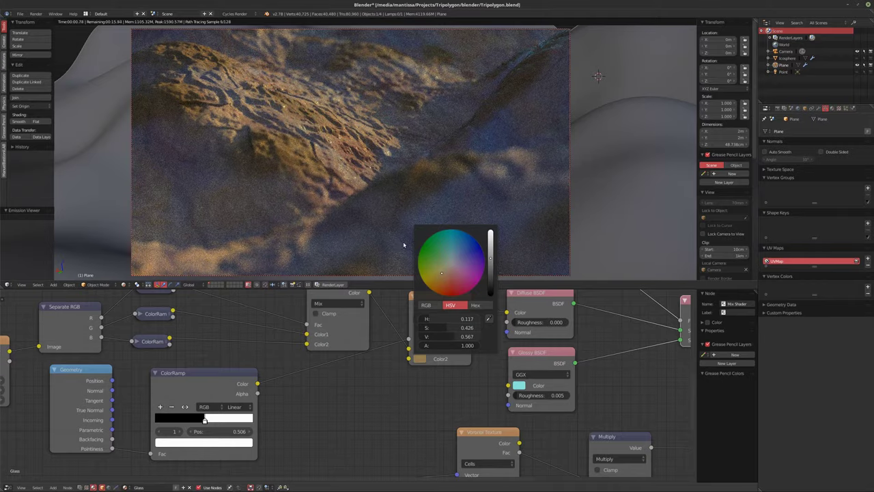
pyautogui.click(453, 279)
pyautogui.moveTo(452, 279)
pyautogui.mouseDown()
pyautogui.moveTo(445, 282)
pyautogui.moveTo(432, 251)
pyautogui.moveTo(445, 241)
pyautogui.moveTo(468, 244)
pyautogui.moveTo(437, 265)
pyautogui.moveTo(438, 280)
pyautogui.mouseUp()
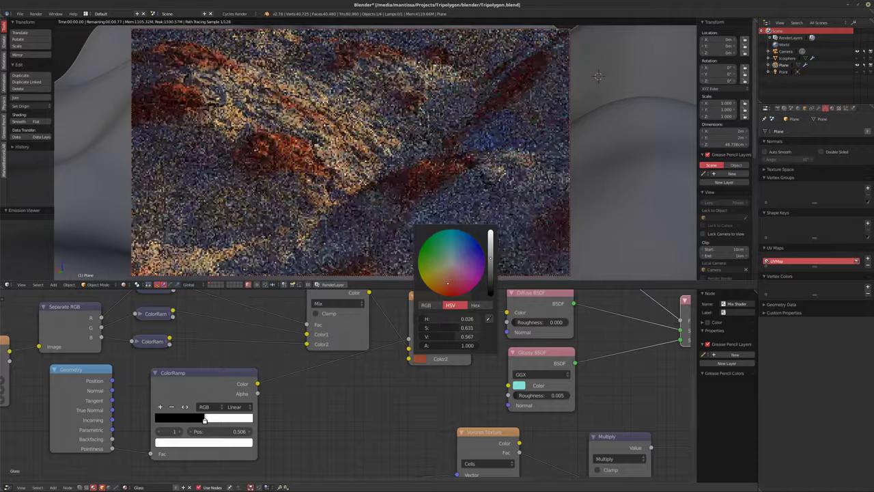
pyautogui.moveTo(206, 419); pyautogui.dragTo(204, 419)
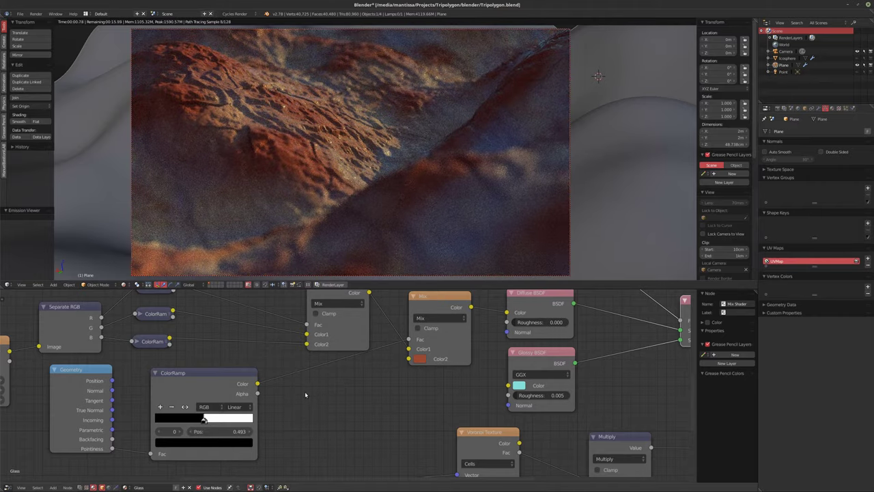
pyautogui.moveTo(319, 396); pyautogui.dragTo(328, 398, button='middle')
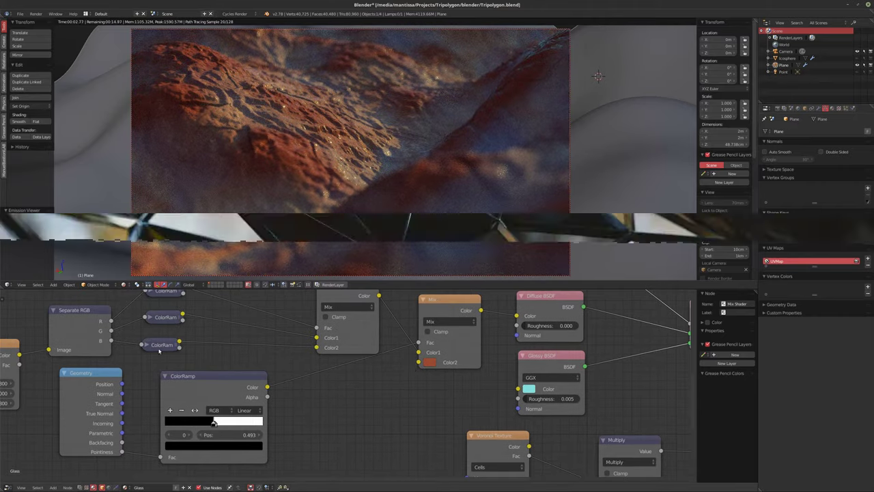
# - Collapse the Pointiness ColorRamp, move the Geometry node up, and place the ramp on the Mix link
pyautogui.hotkey('shift', 'a')
pyautogui.moveTo(318, 402)
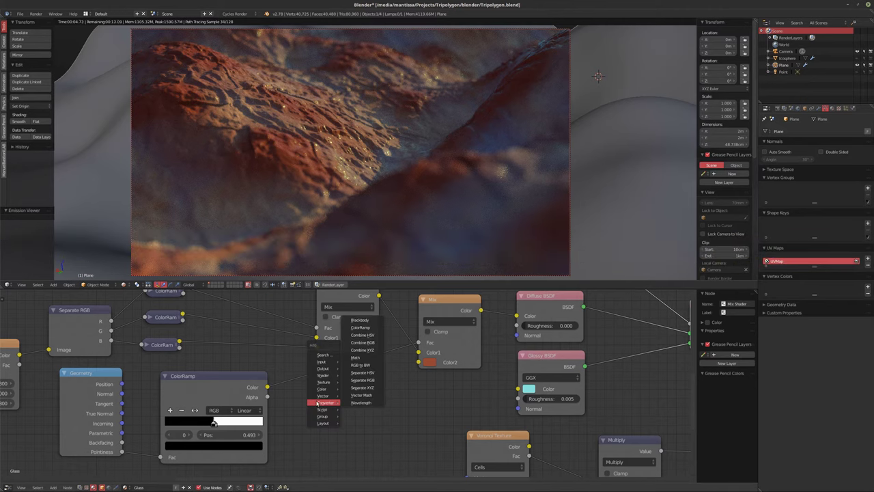
pyautogui.hotkey('shift', 'a')
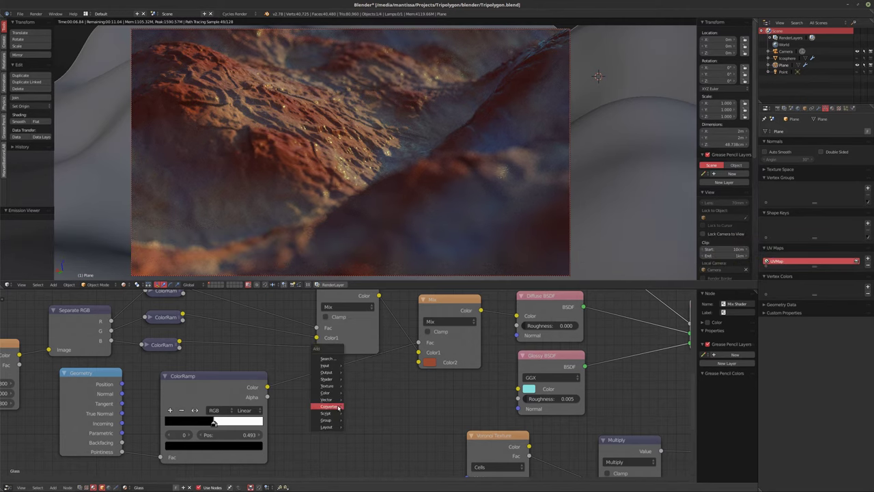
pyautogui.moveTo(330, 407); pyautogui.dragTo(359, 386, button='middle')
pyautogui.scroll(-1, 360, 386)
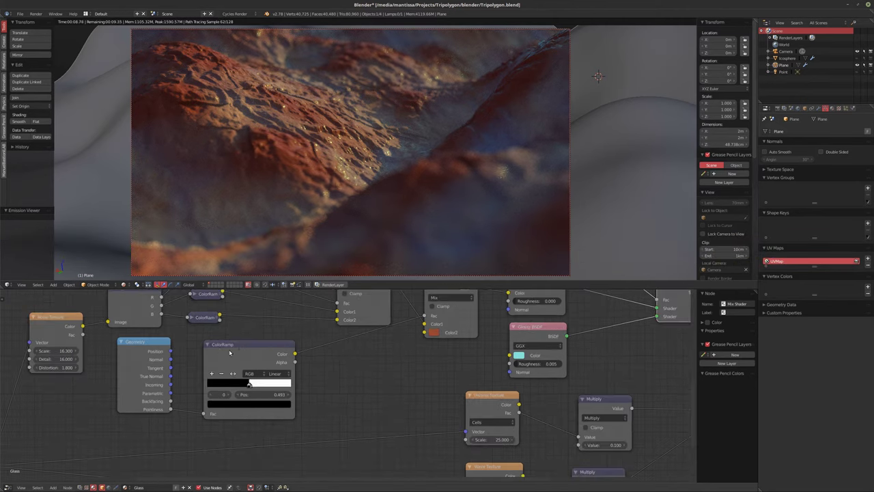
pyautogui.click(209, 346)
pyautogui.moveTo(234, 345); pyautogui.dragTo(234, 389, button='middle')
pyautogui.scroll(-1, 233, 389)
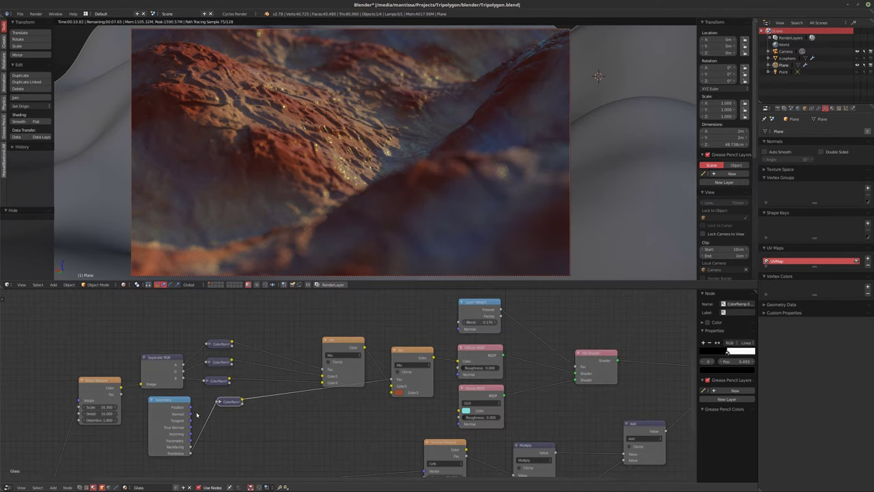
pyautogui.moveTo(189, 414); pyautogui.dragTo(167, 318)
pyautogui.moveTo(169, 400); pyautogui.dragTo(163, 292)
pyautogui.moveTo(222, 400); pyautogui.dragTo(245, 302)
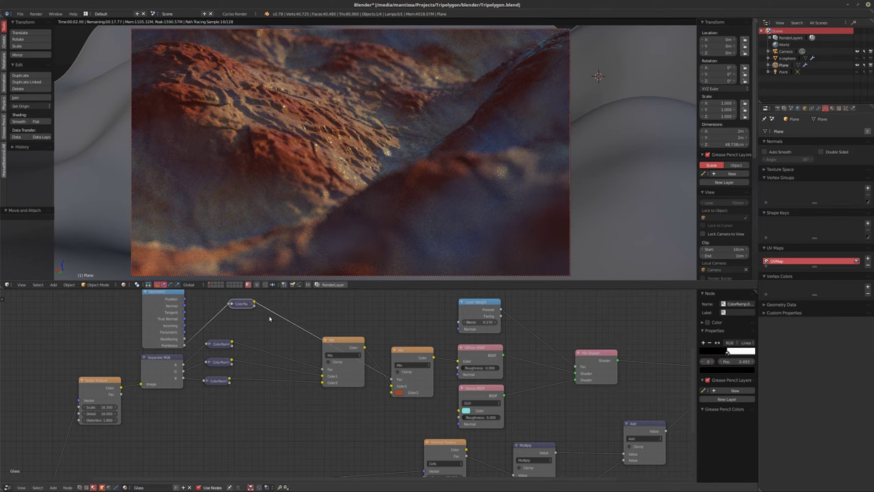
# - Add a Reroute point on the link into the second Mix node
pyautogui.hotkey('shift', 'a')
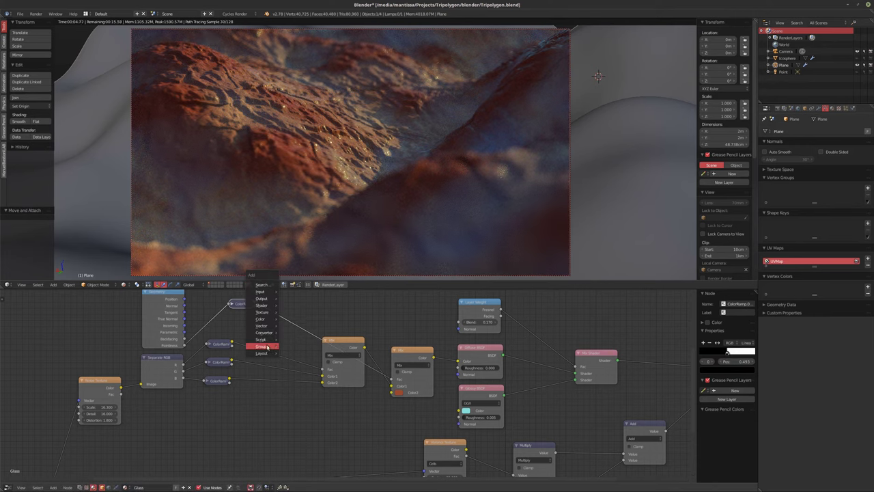
pyautogui.moveTo(268, 346)
pyautogui.click(293, 359)
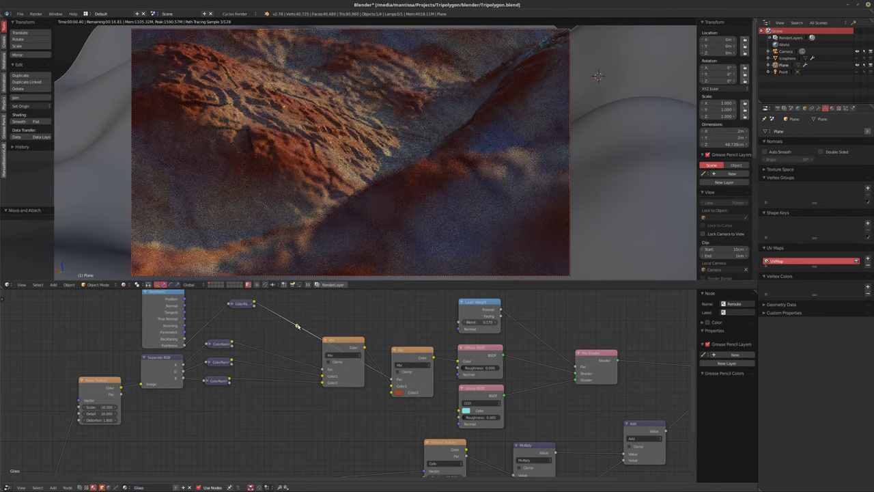
pyautogui.click(366, 312)
# - Rearrange the first Mix, collapsed ColorRamp and Geometry nodes into a tidy layout
pyautogui.moveTo(342, 347); pyautogui.dragTo(295, 335)
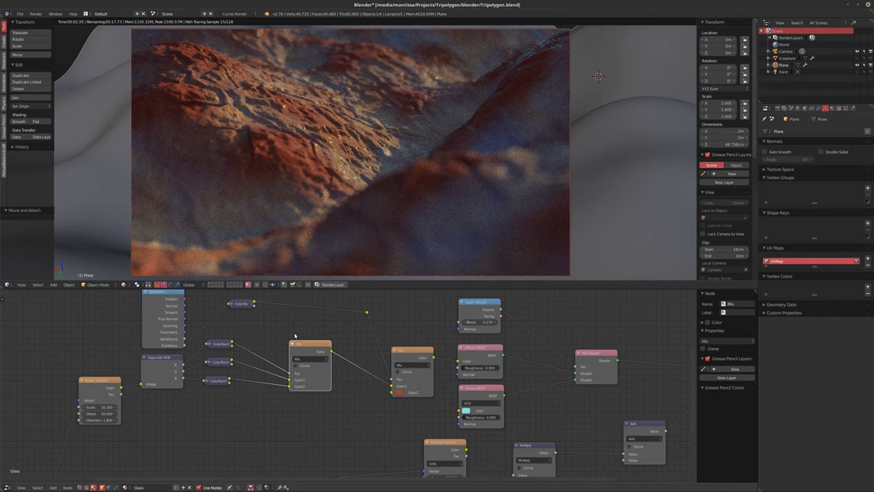
pyautogui.moveTo(249, 309); pyautogui.dragTo(271, 323)
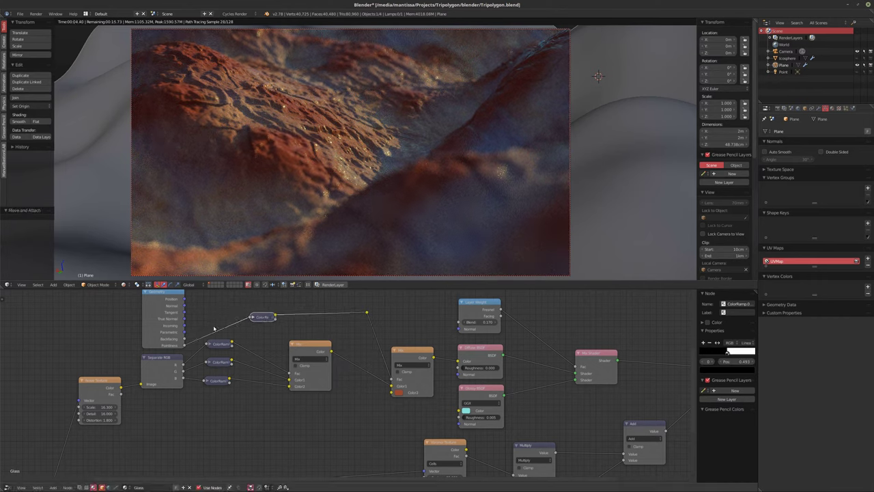
pyautogui.click(173, 326)
pyautogui.moveTo(173, 326); pyautogui.dragTo(169, 325)
pyautogui.moveTo(262, 323); pyautogui.dragTo(259, 318)
pyautogui.moveTo(336, 403); pyautogui.dragTo(332, 362, button='middle')
pyautogui.scroll(2, 332, 363)
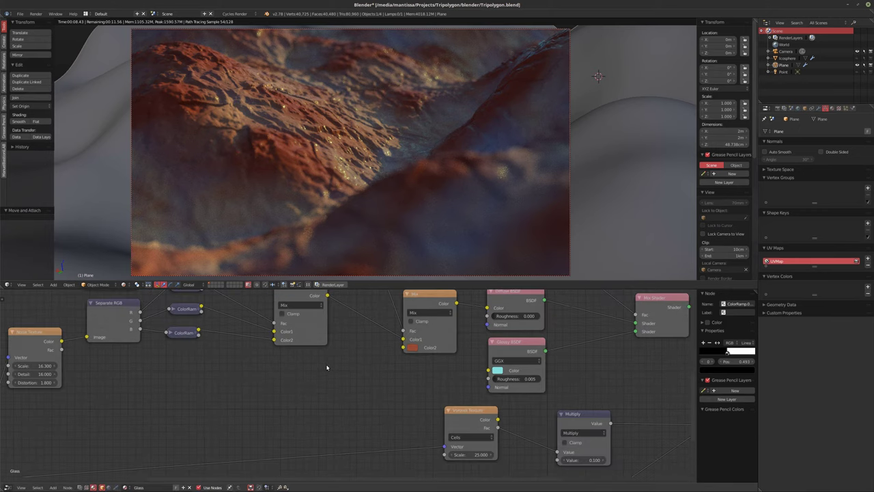
pyautogui.scroll(1, 331, 369)
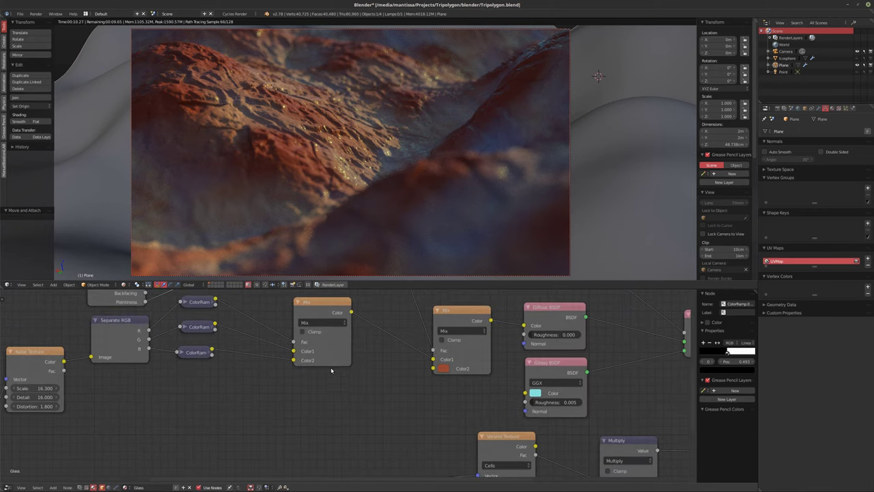
# - Add a new ColorRamp below the Mix nodes, driven by the Noise Texture Fac
pyautogui.hotkey('shift', 'a')
pyautogui.moveTo(292, 383)
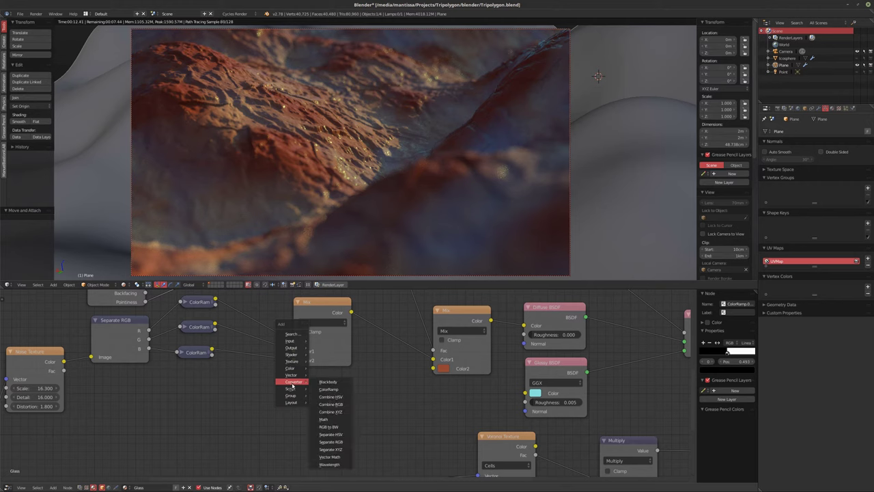
pyautogui.click(328, 389)
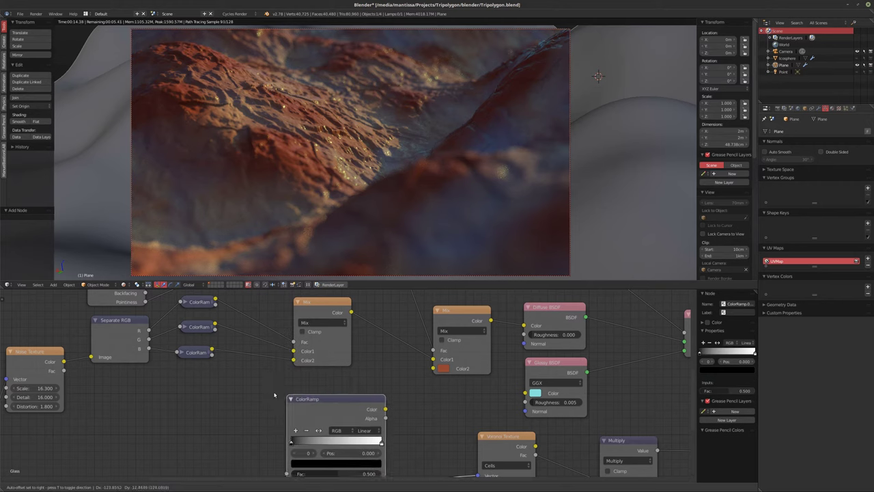
pyautogui.click(233, 378)
pyautogui.moveTo(63, 370); pyautogui.dragTo(188, 457)
# - Copy the orange colour onto both ColorRamp stops, making them dark orange
pyautogui.moveTo(444, 368); pyautogui.dragTo(232, 447)
pyautogui.click(281, 427)
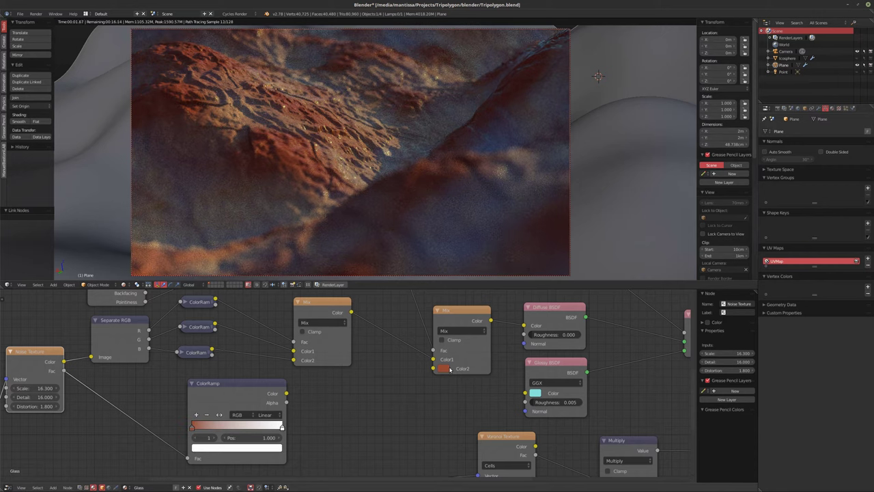
pyautogui.moveTo(450, 369); pyautogui.dragTo(260, 447)
pyautogui.moveTo(260, 447); pyautogui.dragTo(302, 429, button='middle')
pyautogui.scroll(2, 345, 396)
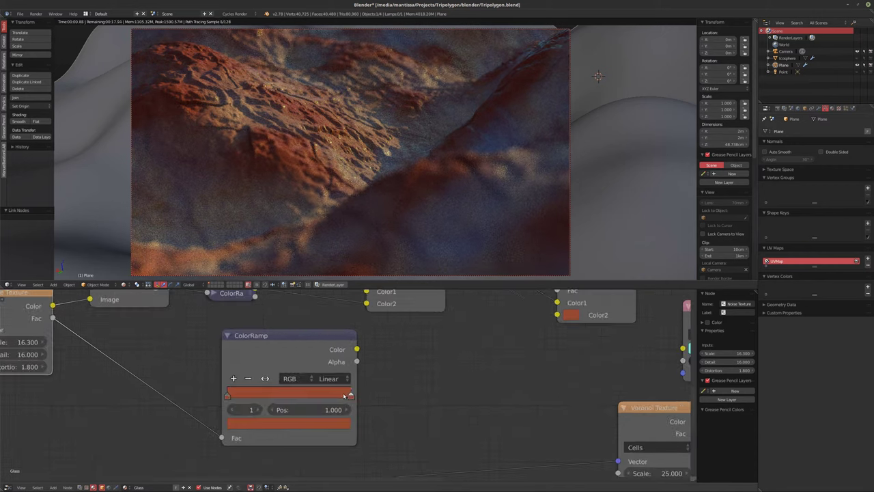
pyautogui.click(313, 425)
pyautogui.scroll(-5, 316, 311)
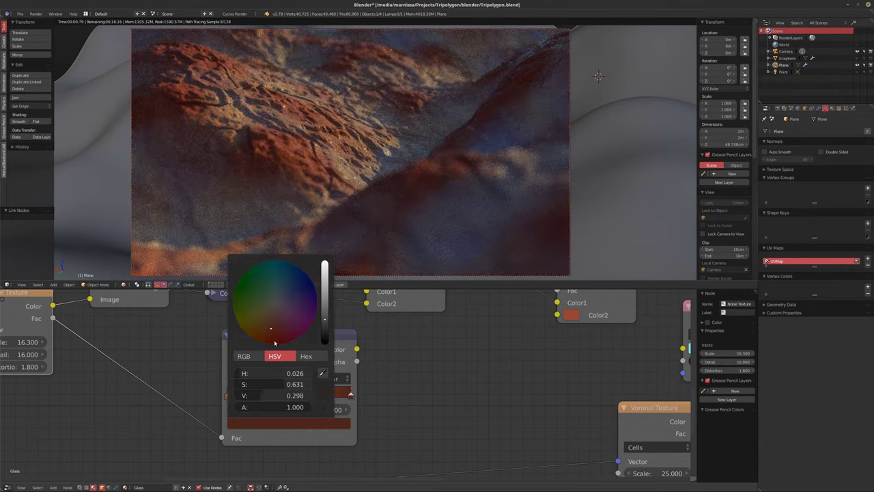
# - Bring the ramp stops close together around 0.4–0.5 and feed its Color into Mix Color2
pyautogui.moveTo(228, 395); pyautogui.dragTo(272, 397)
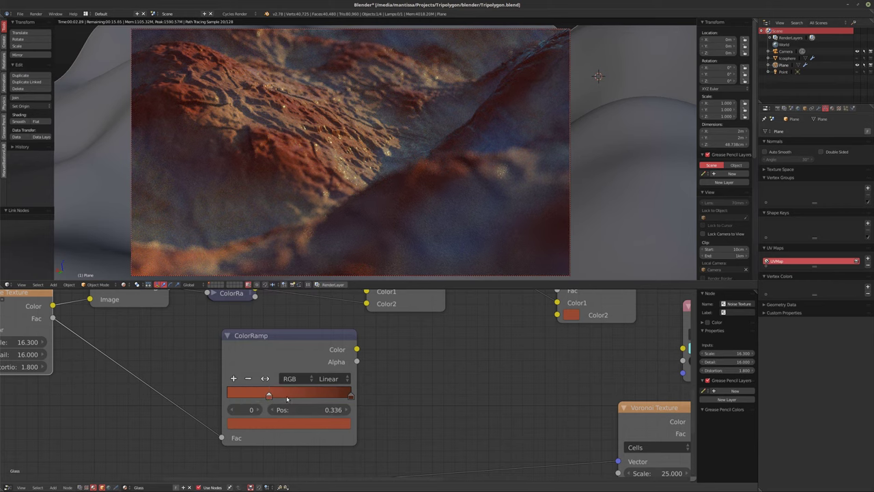
pyautogui.click(349, 396)
pyautogui.moveTo(349, 396); pyautogui.dragTo(277, 396)
pyautogui.moveTo(357, 349); pyautogui.dragTo(559, 314)
pyautogui.moveTo(368, 393); pyautogui.dragTo(429, 385, button='middle')
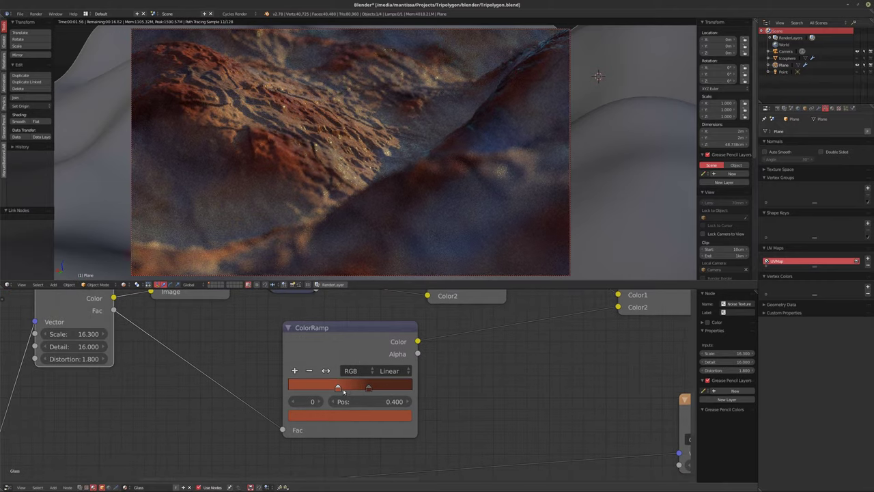
pyautogui.moveTo(338, 394)
pyautogui.mouseDown()
pyautogui.moveTo(372, 388)
pyautogui.moveTo(341, 386)
pyautogui.moveTo(367, 386)
pyautogui.moveTo(344, 387)
pyautogui.moveTo(364, 386)
pyautogui.moveTo(351, 388)
pyautogui.mouseUp()
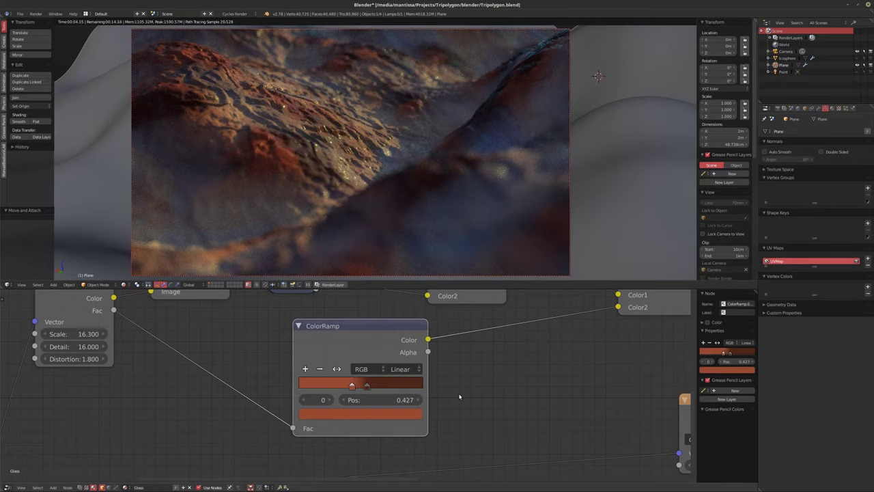
# - Switch the viewport to solid shading and save over the existing blend file
pyautogui.hotkey('shift', 'z')
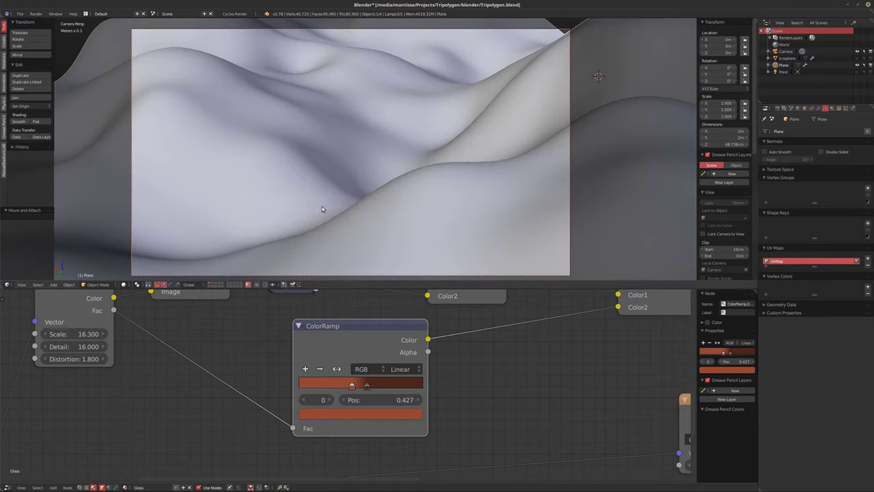
pyautogui.hotkey('ctrl', 's')
pyautogui.click(322, 207)
# - Start the final F12 render, which aborts with a CUDA out-of-memory error
pyautogui.press('F12')
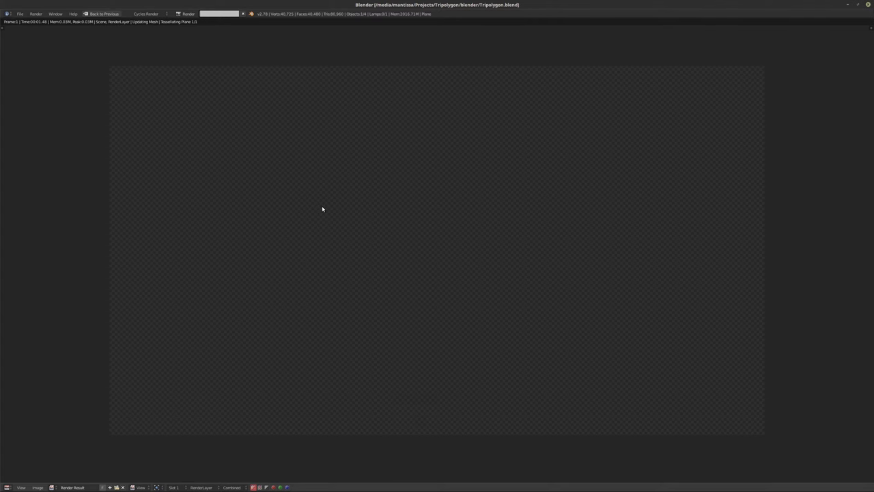
pyautogui.press('super')
pyautogui.click(25, 365)
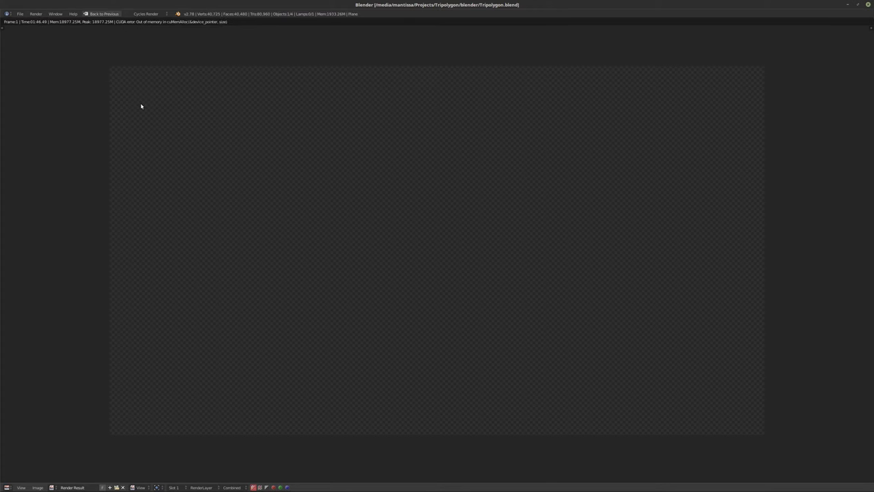
# - Set the Geometry render Subdivision Rate to 2.00 px and launch the F12 render again
pyautogui.press('Escape')
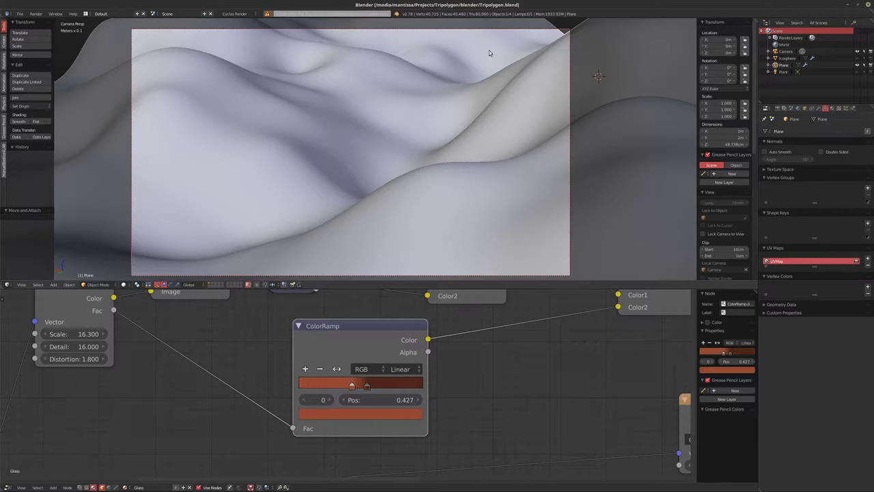
pyautogui.click(777, 108)
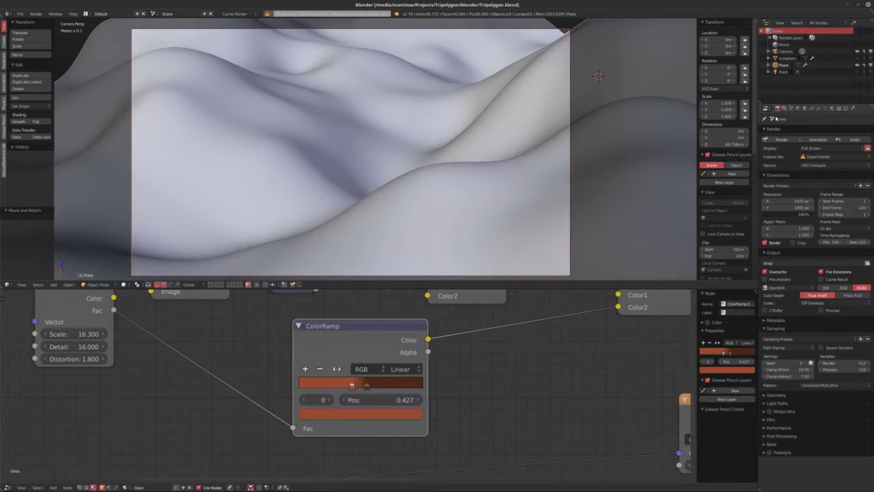
pyautogui.click(806, 395)
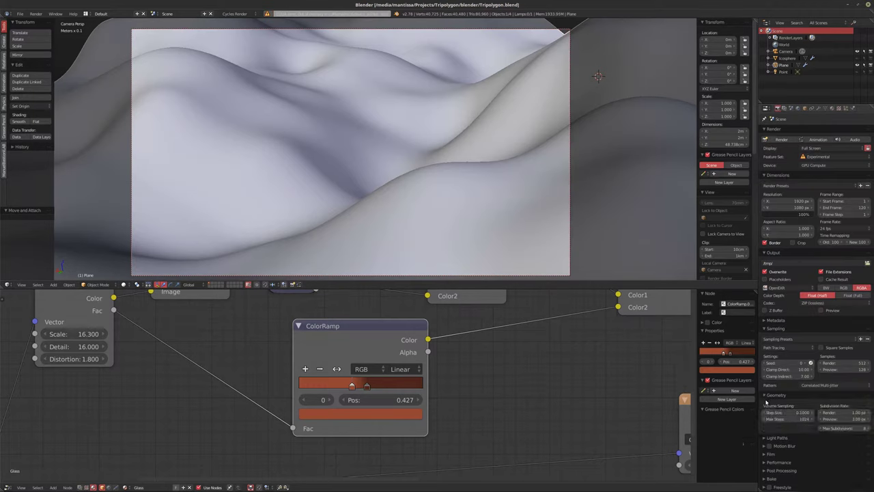
pyautogui.click(826, 412)
pyautogui.write('2')
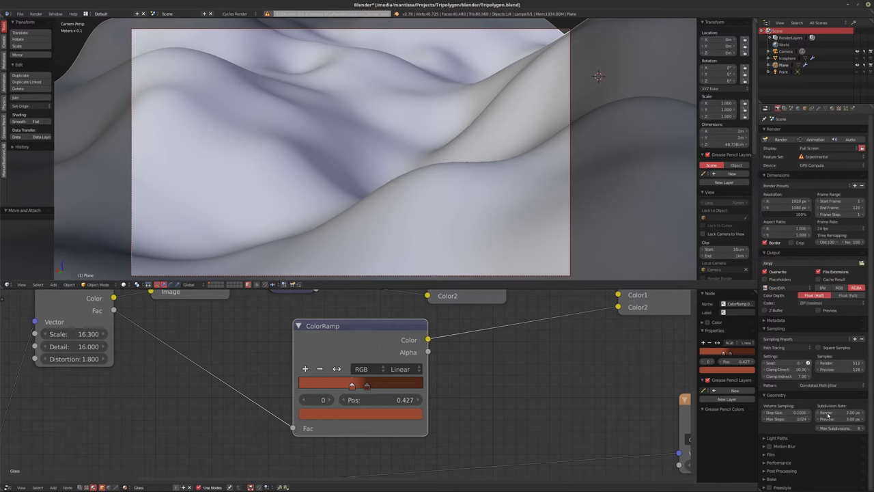
pyautogui.press('Return')
pyautogui.press('F12')
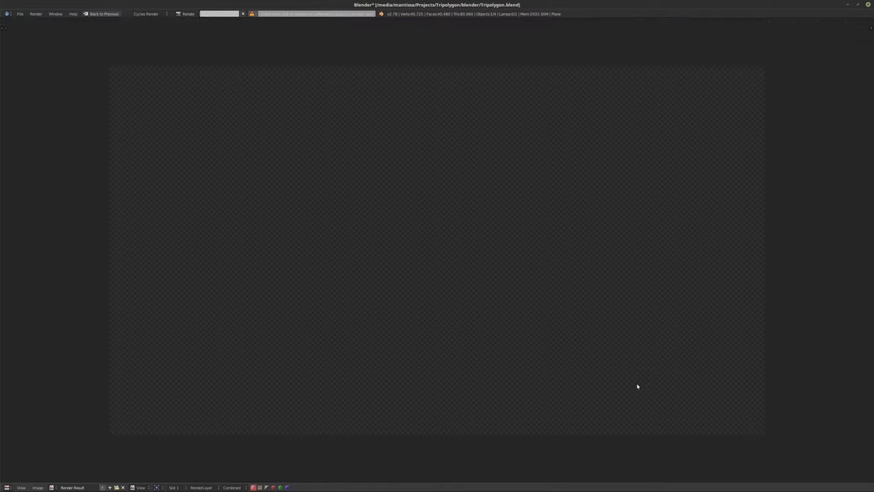
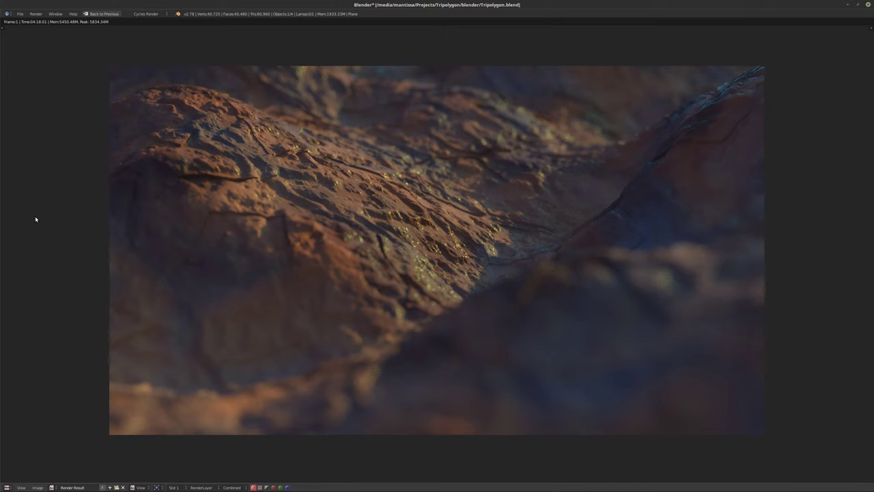
# - Leave the render, hide the tool shelf and zoom in on the terrain plane in top view
pyautogui.press('Escape')
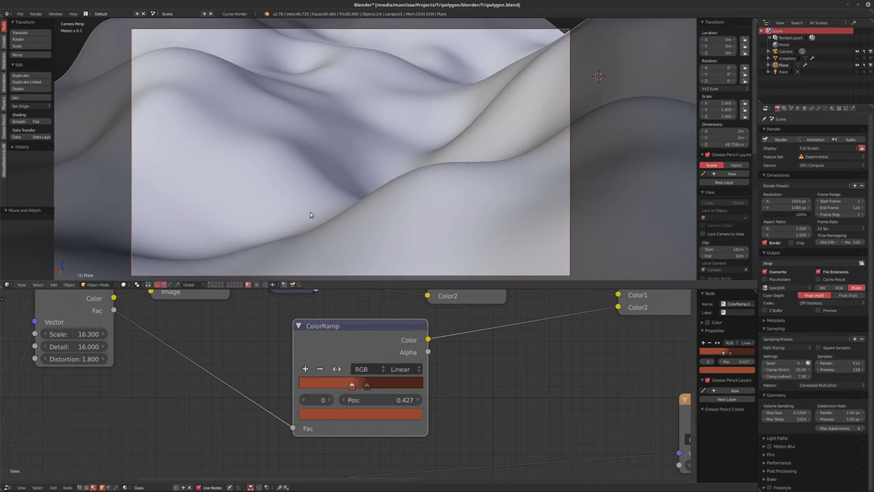
pyautogui.press('t')
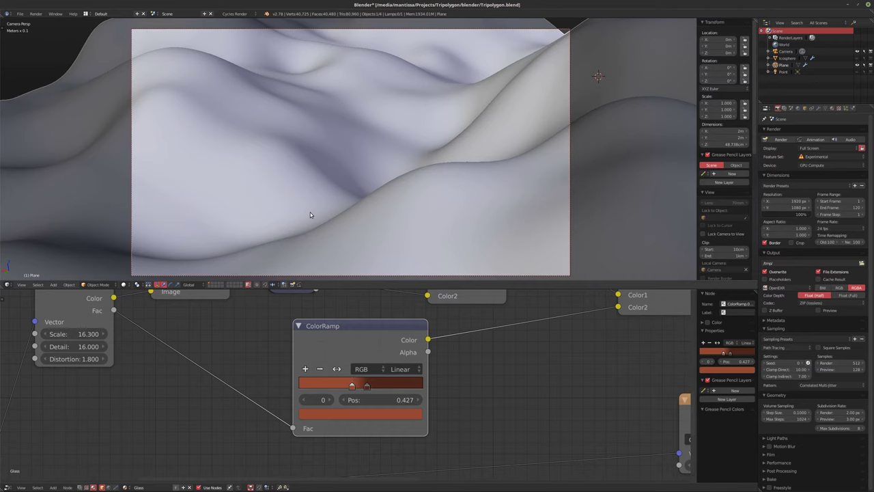
pyautogui.press('KP_7')
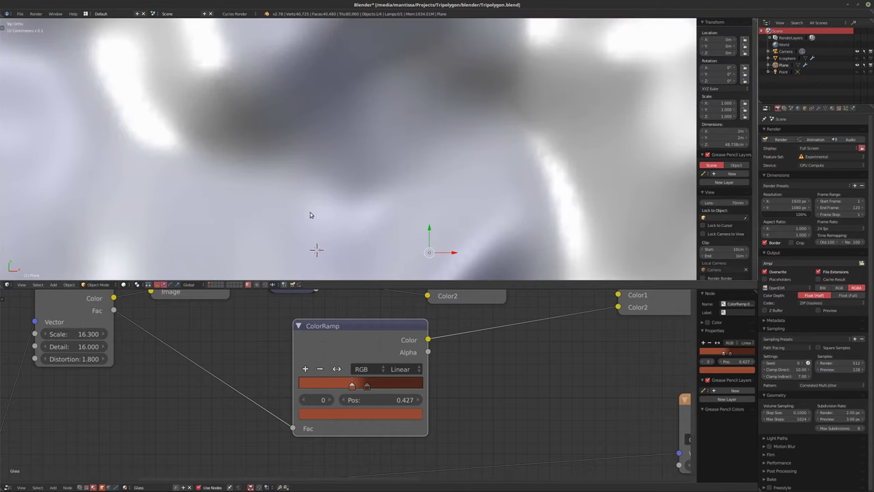
pyautogui.scroll(2, 365, 209)
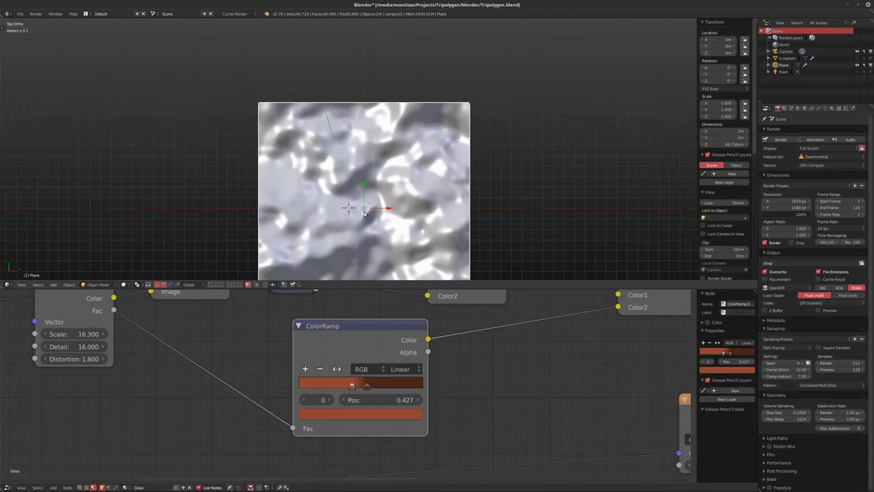
pyautogui.scroll(2, 362, 209)
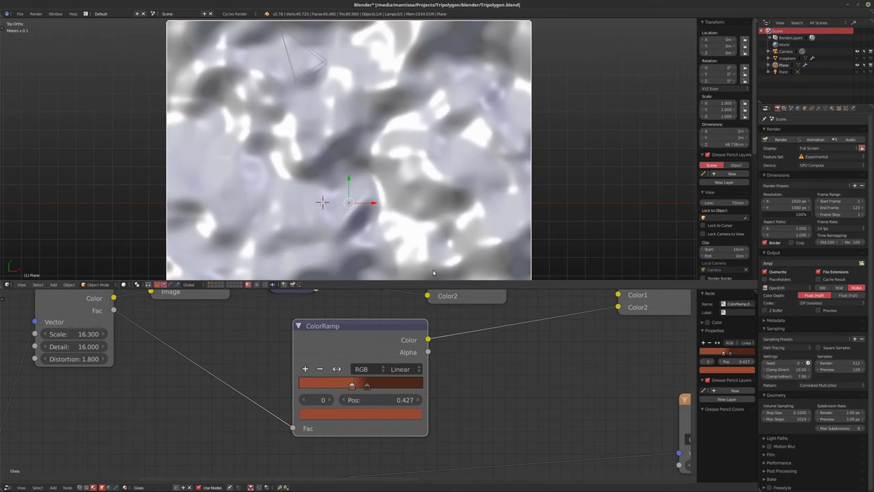
pyautogui.scroll(1, 354, 178)
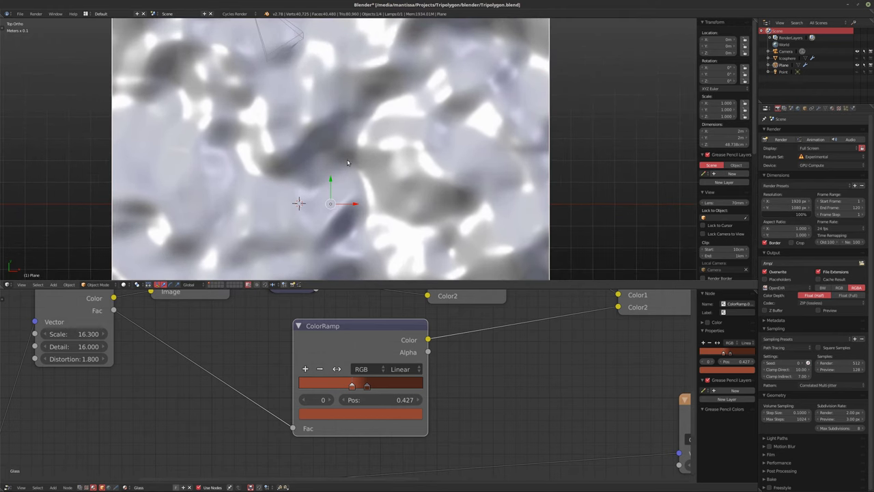
pyautogui.click(109, 287)
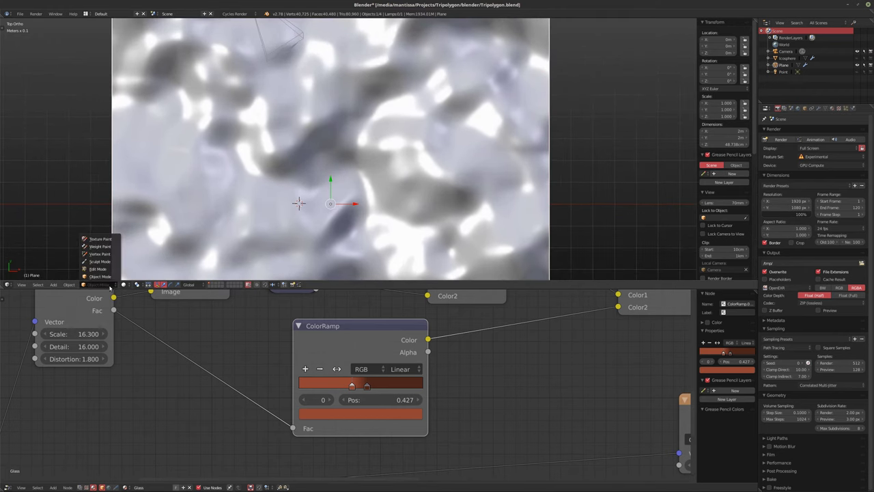
# - In Weight Paint mode, paint a branching red streak across the plane, checking through the camera
pyautogui.click(102, 246)
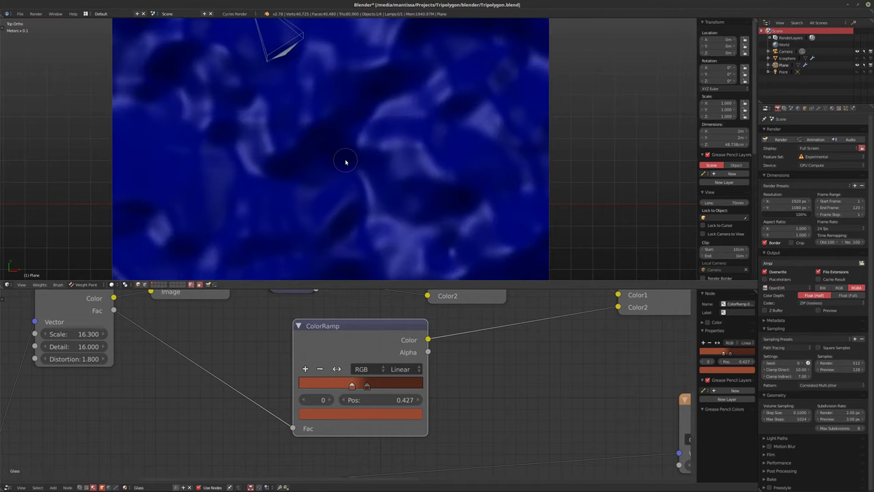
pyautogui.press('KP_0')
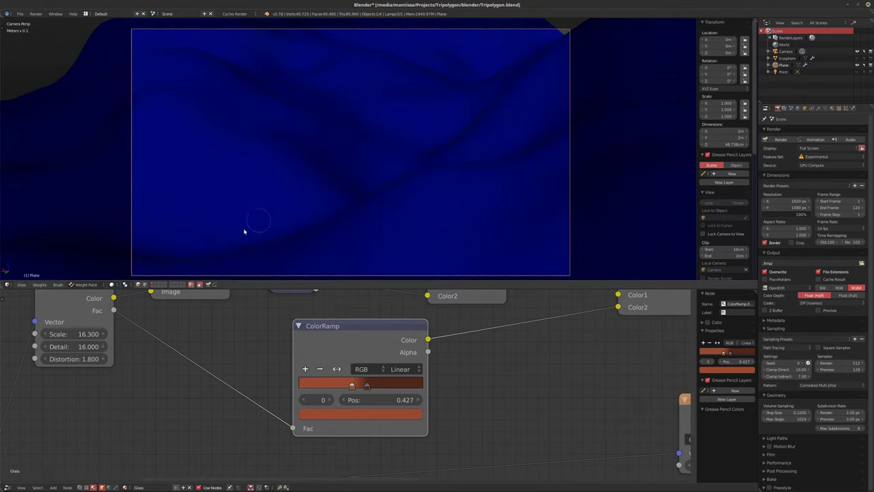
pyautogui.moveTo(196, 252)
pyautogui.mouseDown()
pyautogui.moveTo(245, 250)
pyautogui.moveTo(260, 244)
pyautogui.moveTo(230, 247)
pyautogui.moveTo(315, 228)
pyautogui.moveTo(295, 225)
pyautogui.mouseUp()
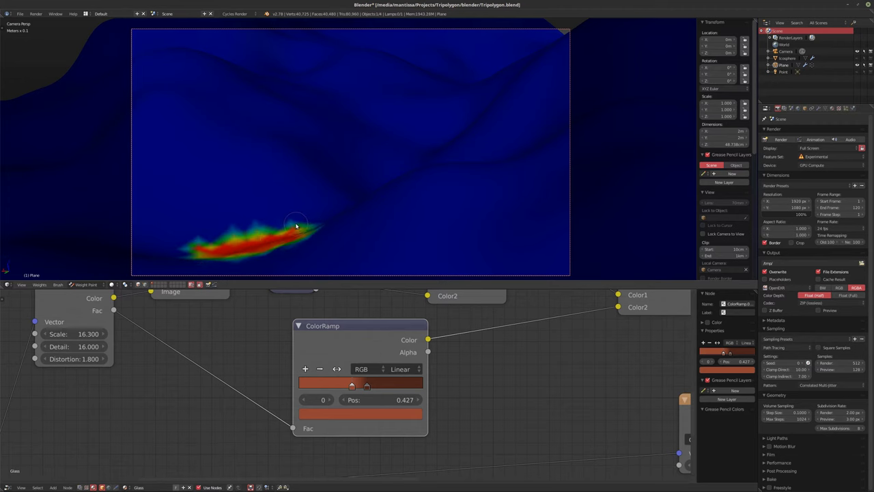
pyautogui.press('KP_7')
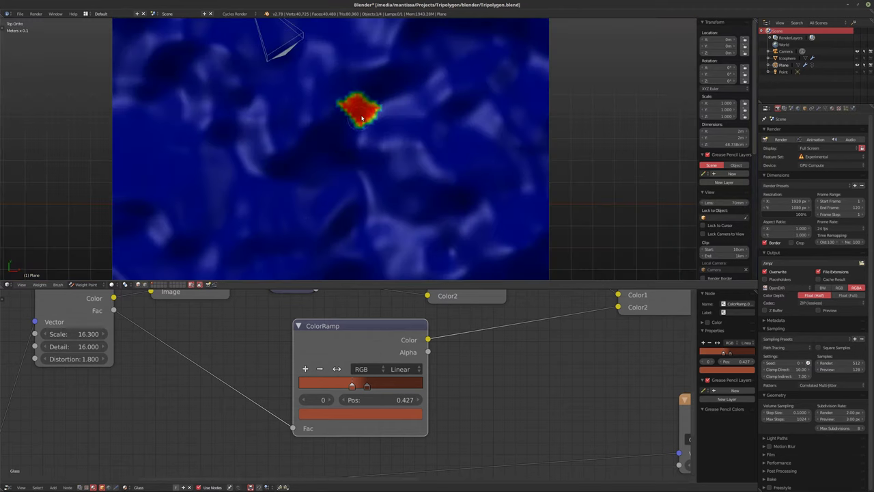
pyautogui.moveTo(362, 118)
pyautogui.mouseDown()
pyautogui.moveTo(357, 148)
pyautogui.moveTo(367, 183)
pyautogui.moveTo(348, 140)
pyautogui.moveTo(351, 167)
pyautogui.moveTo(371, 199)
pyautogui.moveTo(368, 176)
pyautogui.moveTo(434, 142)
pyautogui.moveTo(390, 155)
pyautogui.moveTo(368, 188)
pyautogui.moveTo(228, 250)
pyautogui.moveTo(122, 255)
pyautogui.moveTo(257, 241)
pyautogui.mouseUp()
pyautogui.press('KP_0')
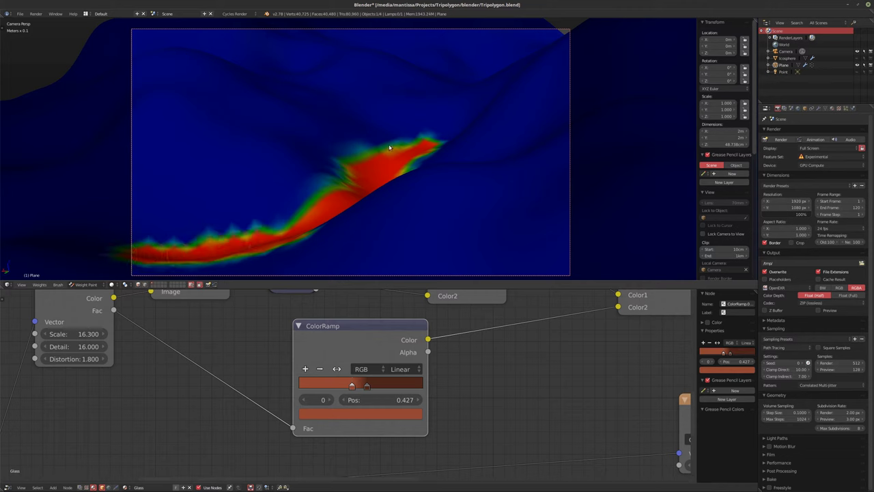
pyautogui.moveTo(381, 152)
pyautogui.mouseDown()
pyautogui.moveTo(319, 87)
pyautogui.moveTo(283, 76)
pyautogui.mouseUp()
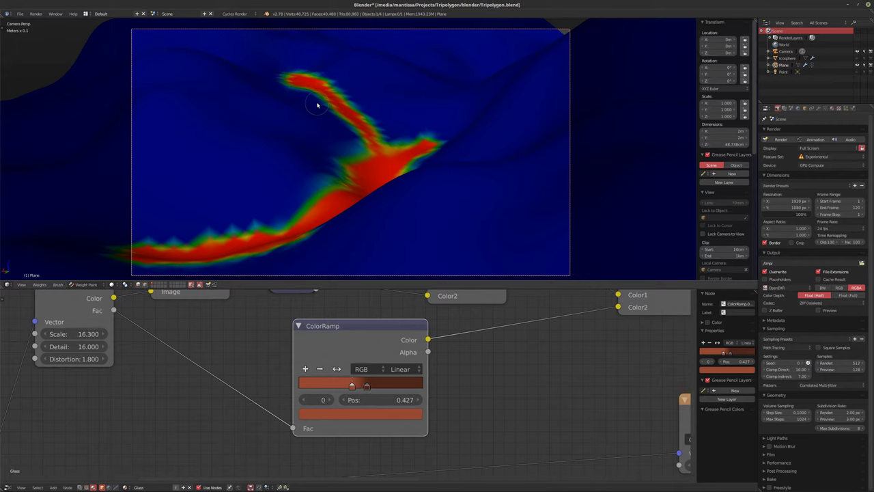
pyautogui.press('KP_7')
pyautogui.keyDown('shift'); pyautogui.moveTo(456, 249); pyautogui.dragTo(437, 200, button='middle'); pyautogui.keyUp('shift')
pyautogui.moveTo(438, 212)
pyautogui.mouseDown()
pyautogui.moveTo(455, 239)
pyautogui.moveTo(423, 268)
pyautogui.mouseUp()
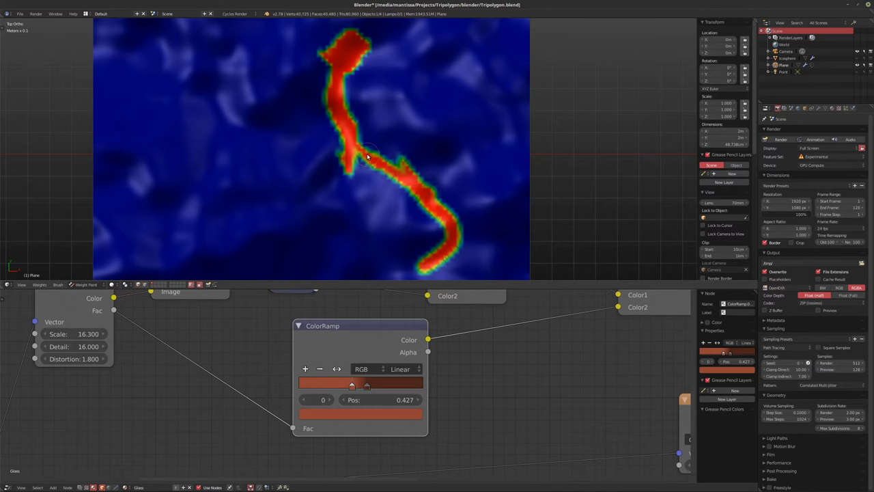
pyautogui.press('KP_0')
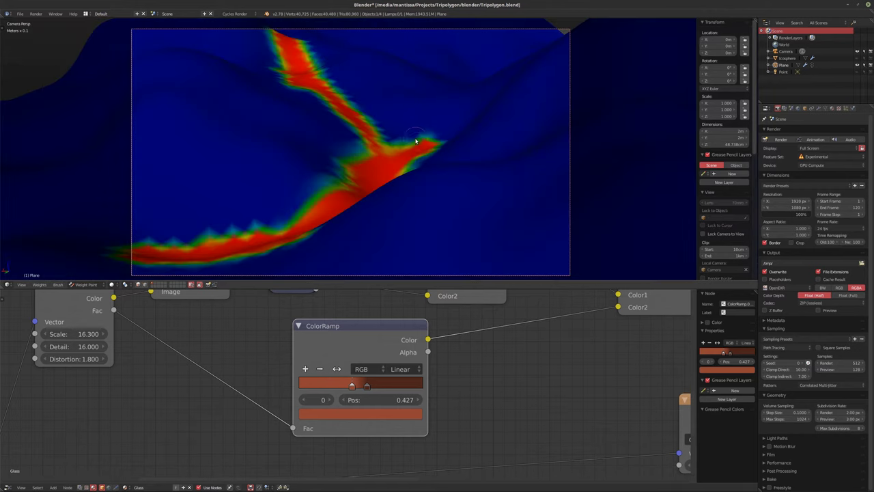
pyautogui.moveTo(443, 140)
pyautogui.mouseDown()
pyautogui.moveTo(452, 134)
pyautogui.moveTo(416, 147)
pyautogui.mouseUp()
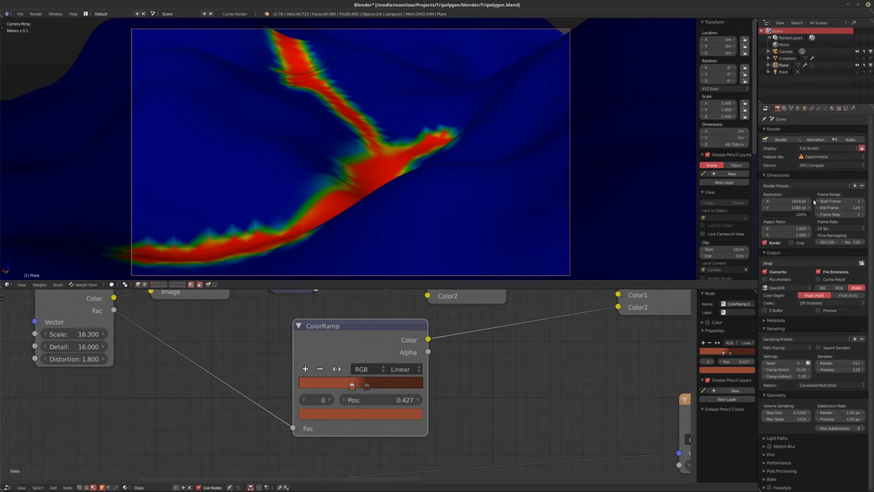
# - Move the camera slightly along its local Z axis
pyautogui.click(785, 53)
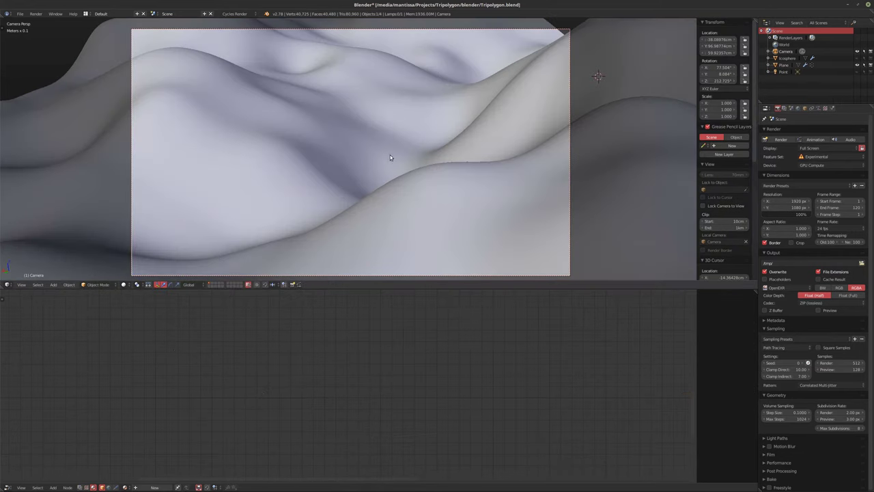
pyautogui.press('g')
pyautogui.press('z')
pyautogui.press('z')
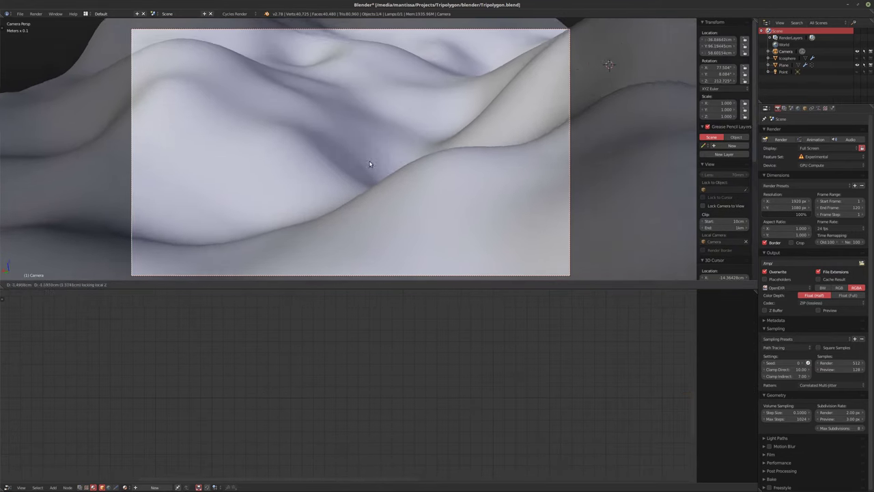
pyautogui.click(365, 163)
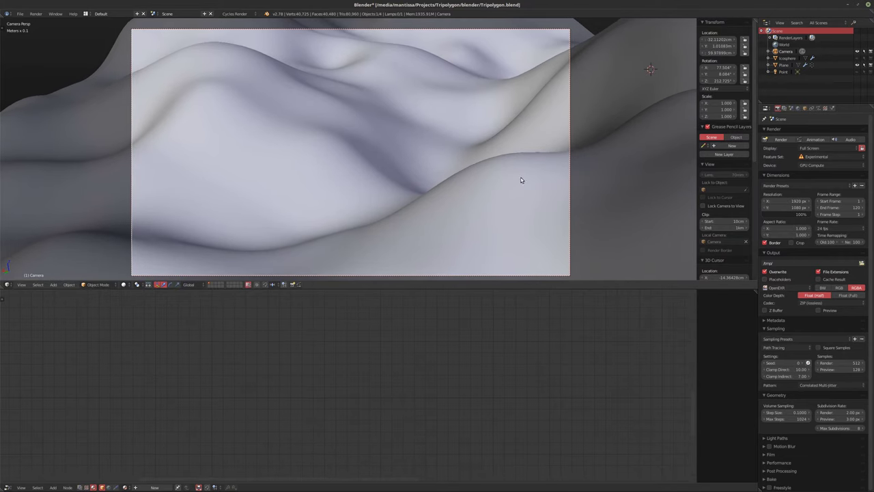
# - Select the terrain plane, return to Object Mode and add a new particle system
pyautogui.rightClick(496, 139)
pyautogui.hotkey('ctrl', 'Tab')
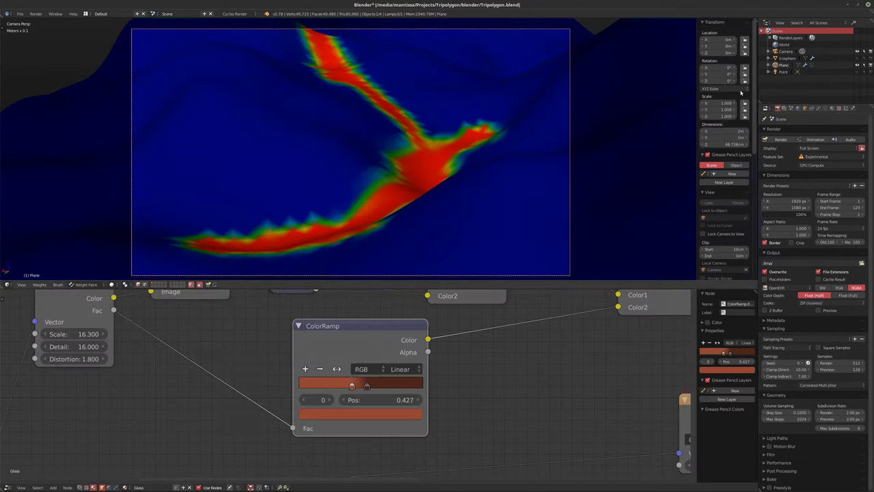
pyautogui.click(846, 108)
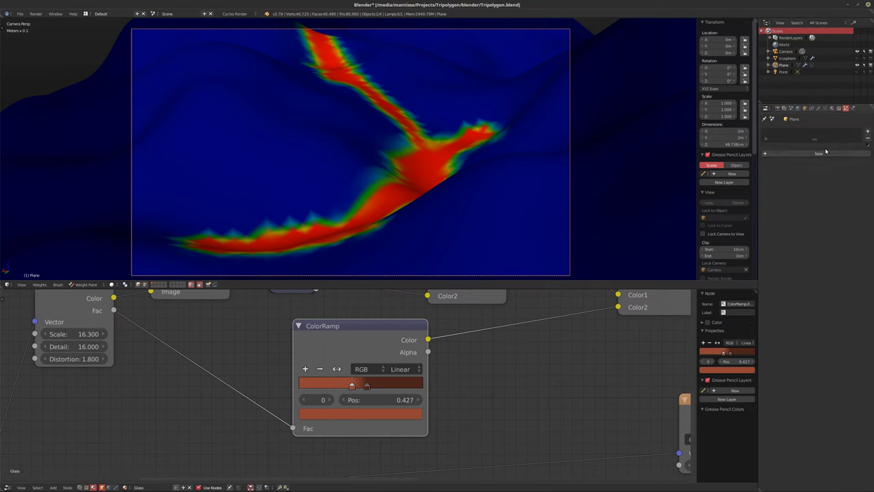
pyautogui.click(86, 284)
pyautogui.click(87, 276)
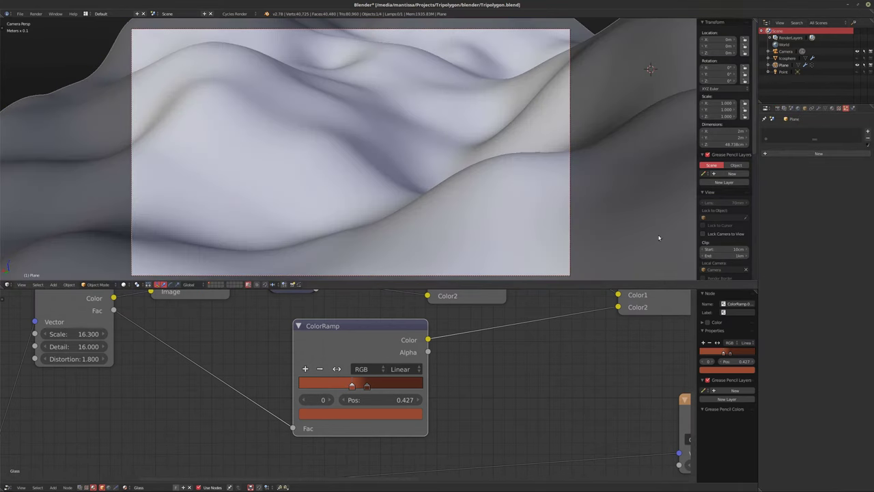
pyautogui.click(809, 154)
# - Drive particle density with the vertex group 'Group' and set the particle type to Hair
pyautogui.scroll(-2, 784, 410)
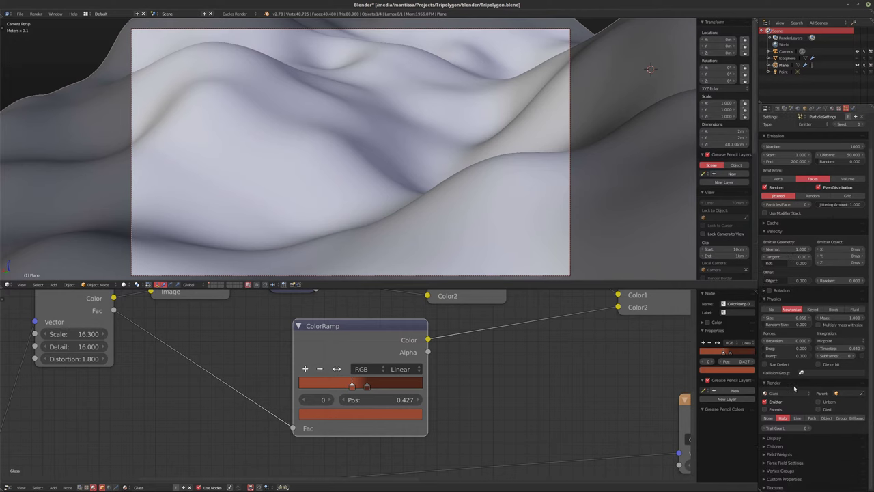
pyautogui.click(766, 471)
pyautogui.scroll(-3, 786, 464)
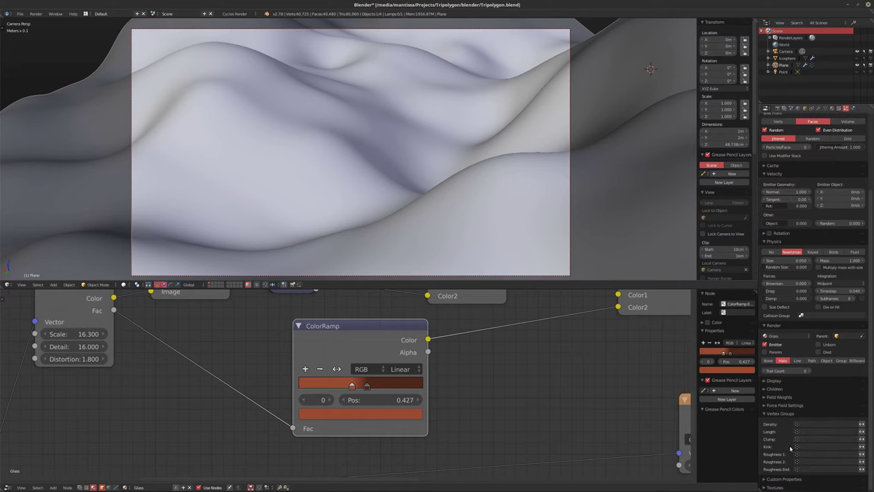
pyautogui.click(812, 423)
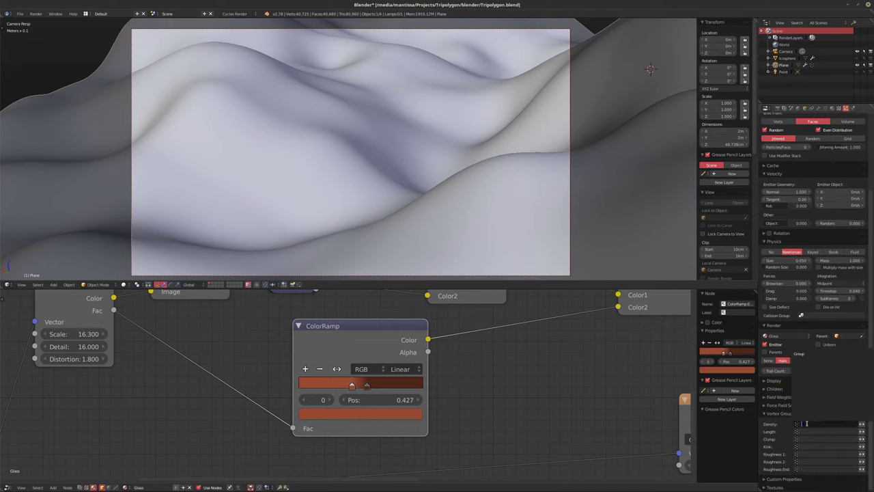
pyautogui.click(800, 354)
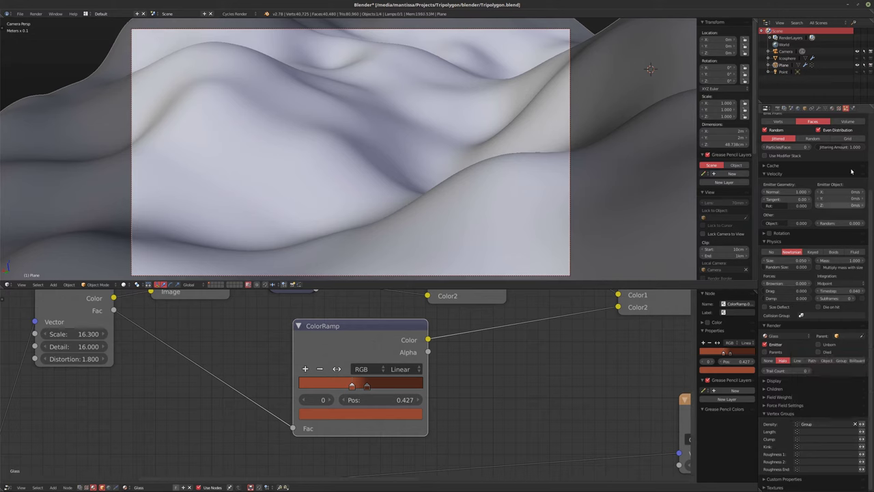
pyautogui.scroll(5, 808, 173)
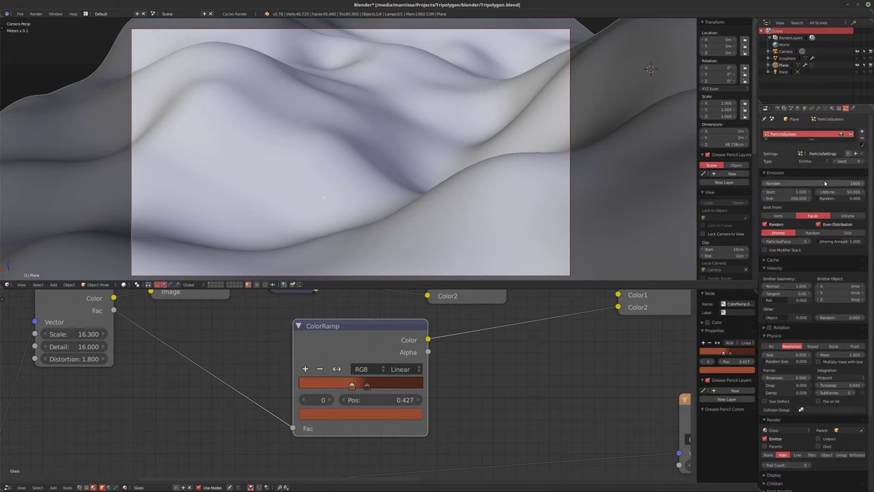
pyautogui.click(813, 161)
pyautogui.click(812, 147)
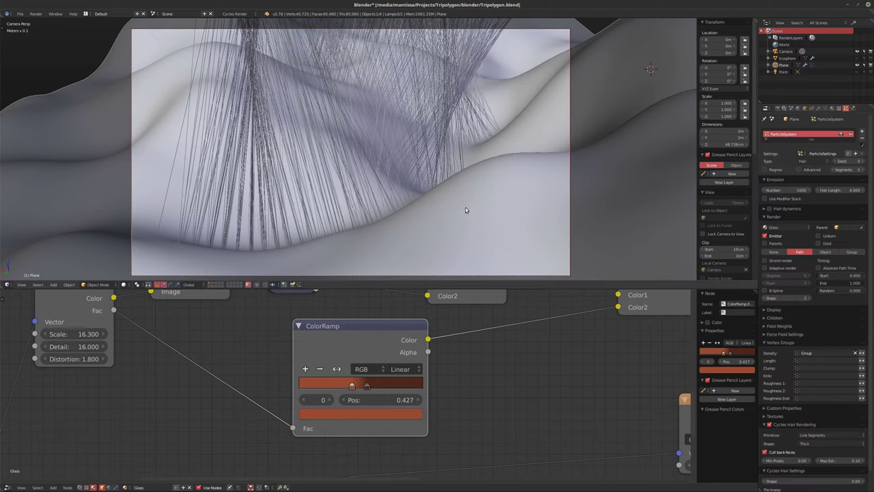
# - Extend the painted weight along the plane's lower edge, then return to Object Mode
pyautogui.click(98, 284)
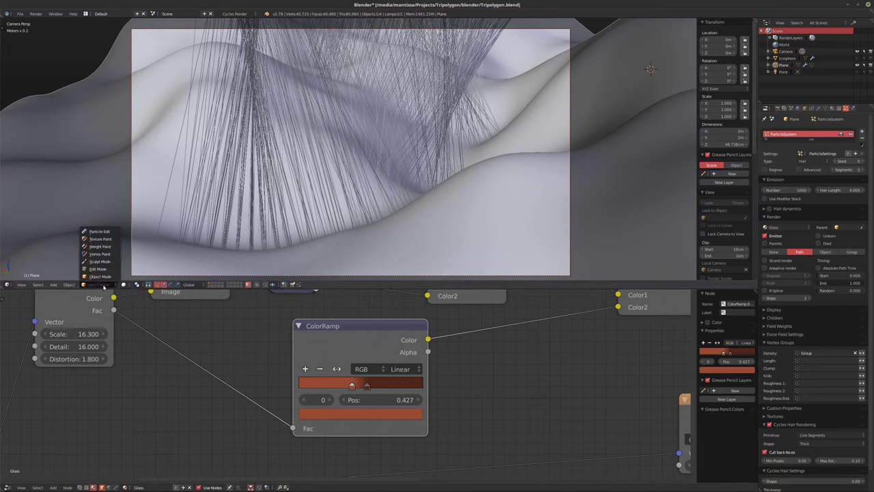
pyautogui.click(99, 246)
pyautogui.moveTo(166, 239)
pyautogui.mouseDown()
pyautogui.moveTo(121, 231)
pyautogui.moveTo(170, 242)
pyautogui.moveTo(95, 228)
pyautogui.mouseUp()
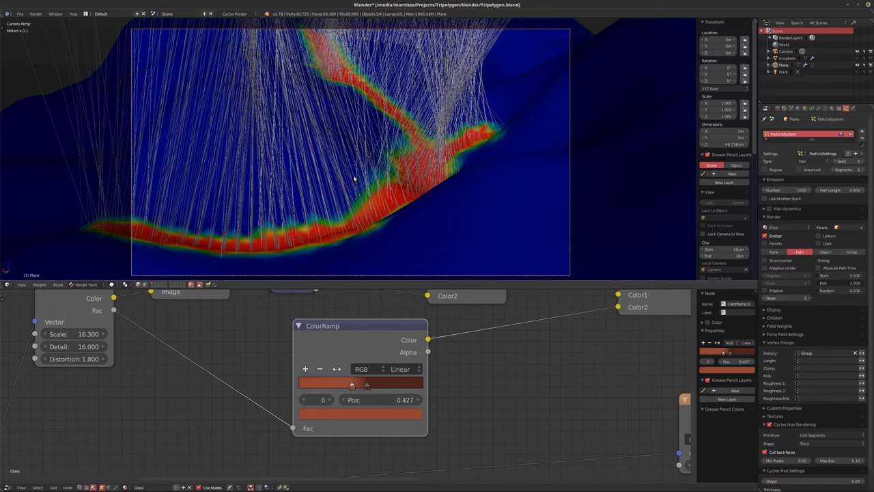
pyautogui.click(85, 284)
pyautogui.click(88, 273)
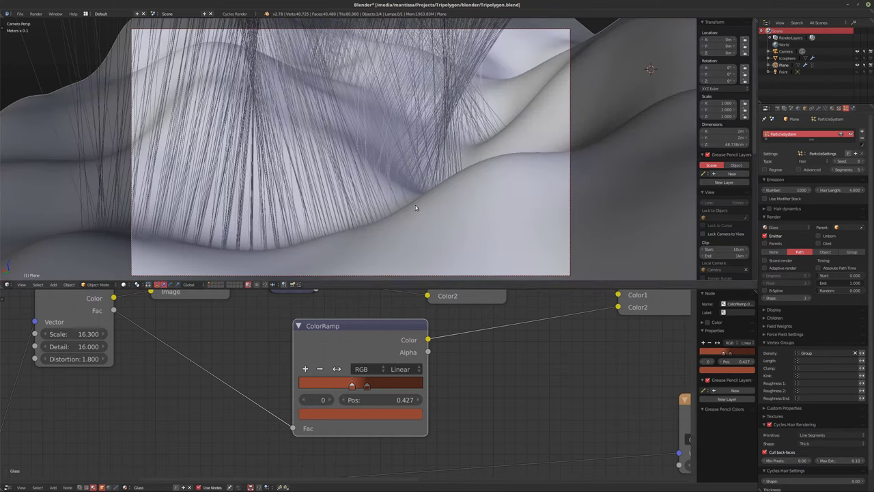
# - Switch to front orthographic view and open User Preferences
pyautogui.moveTo(401, 193); pyautogui.dragTo(424, 183, button='middle')
pyautogui.press('KP_1')
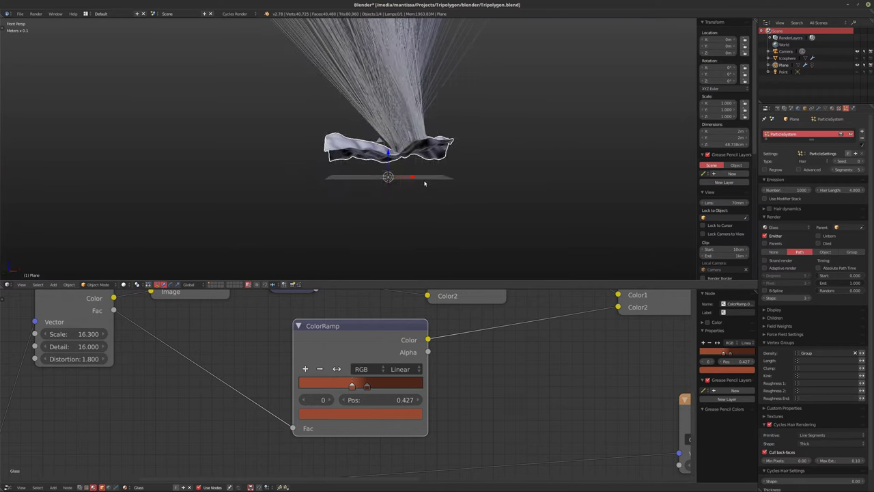
pyautogui.hotkey('ctrl', 'alt', 'u')
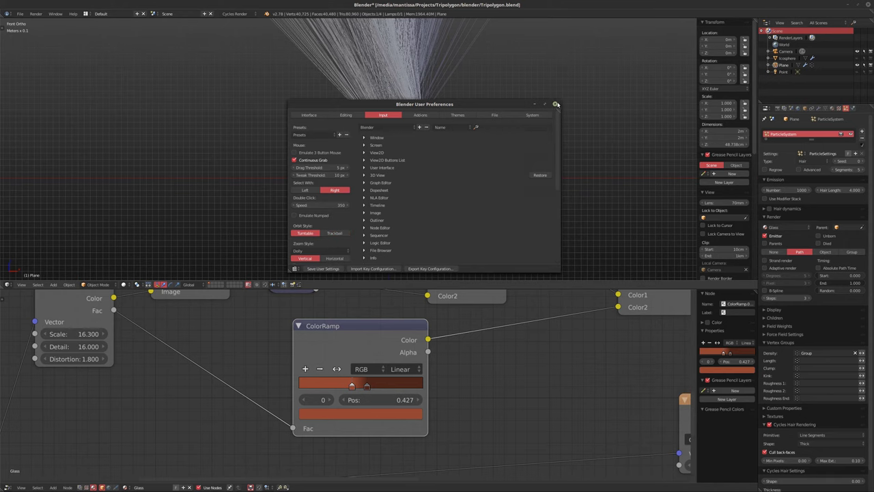
# - Add a Roundcube mesh and scale its geometry to 0.1 in Edit Mode
pyautogui.click(555, 104)
pyautogui.scroll(5, 405, 197)
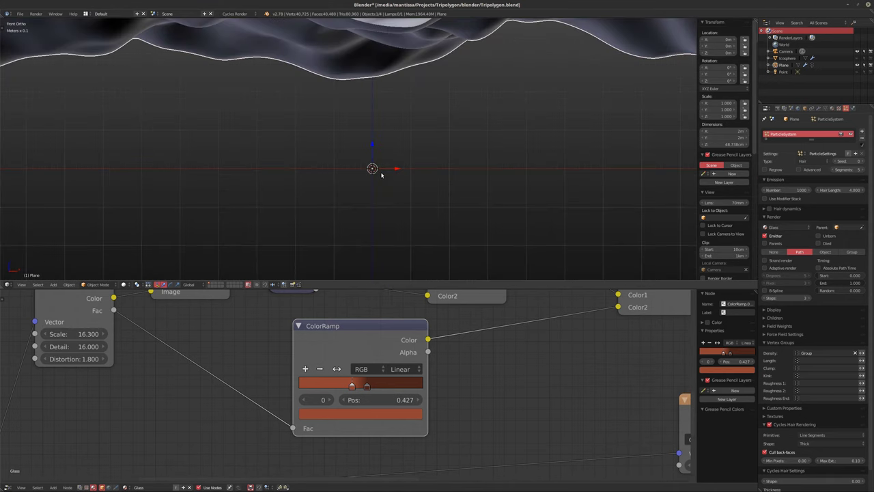
pyautogui.hotkey('shift', 'a')
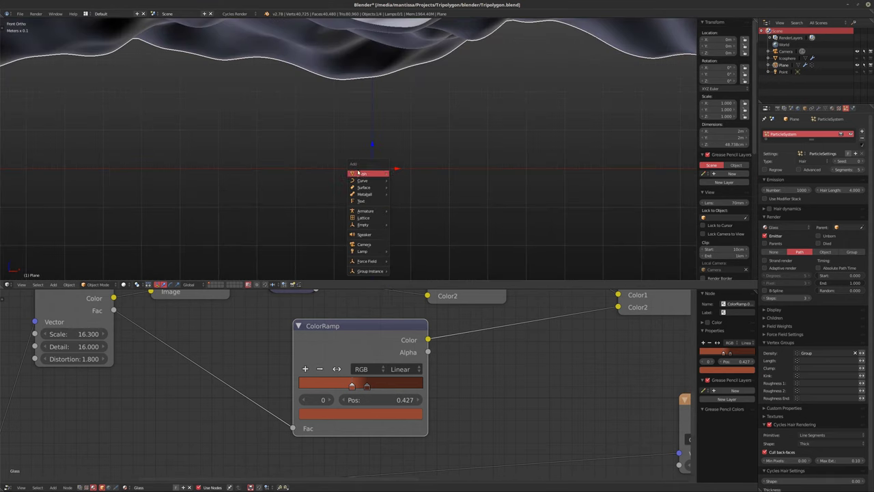
pyautogui.moveTo(363, 174)
pyautogui.click(425, 247)
pyautogui.press('Tab')
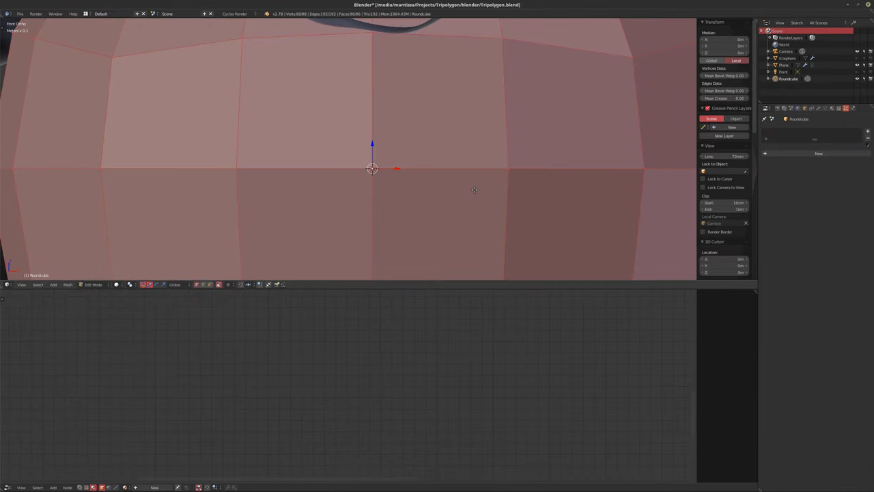
pyautogui.write('s.1')
pyautogui.press('Return')
pyautogui.press('Tab')
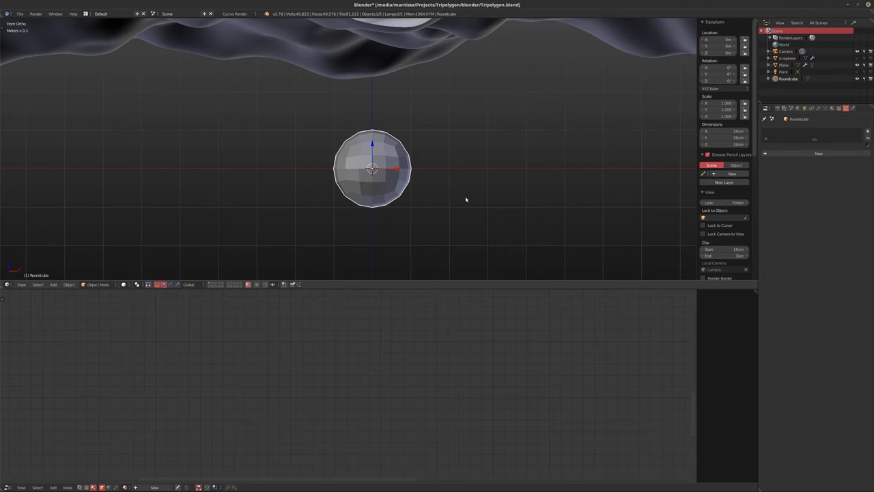
# - Lift the Roundcube mesh 0.15 along Z, then select the plane in camera view
pyautogui.press('Tab')
pyautogui.write('g')
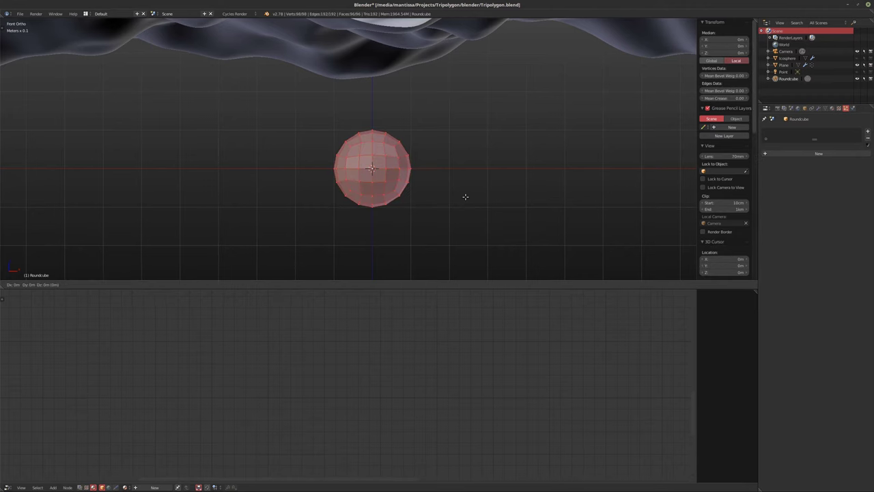
pyautogui.write('x.15z')
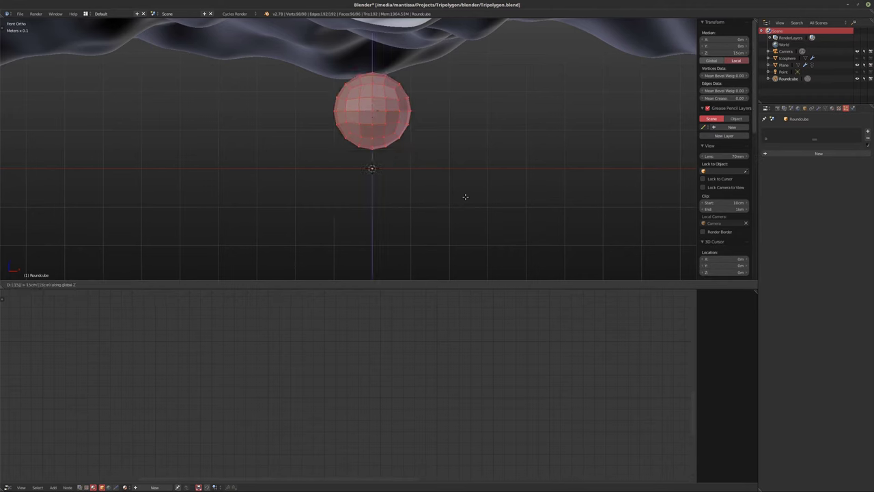
pyautogui.press('Return')
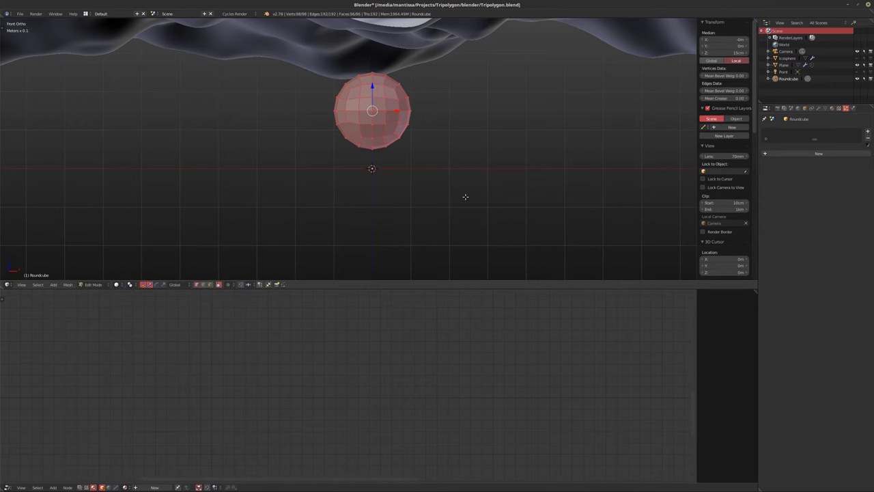
pyautogui.press('Tab')
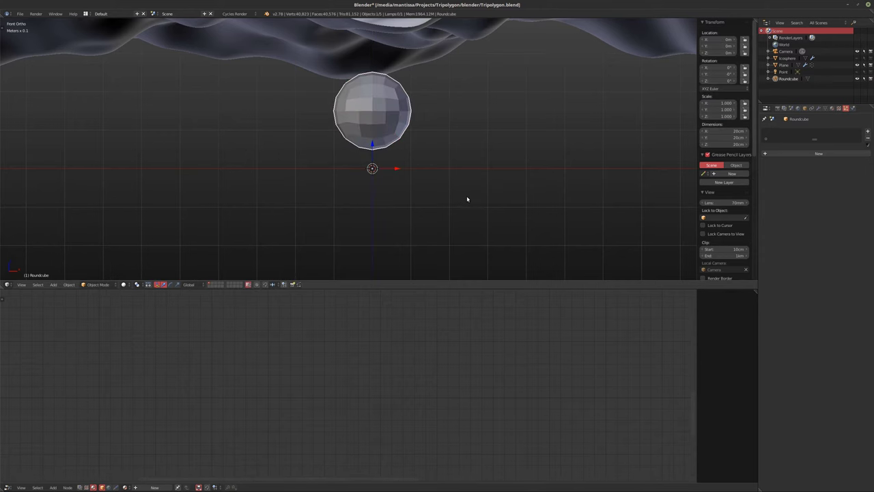
pyautogui.press('KP_0')
pyautogui.rightClick(469, 180)
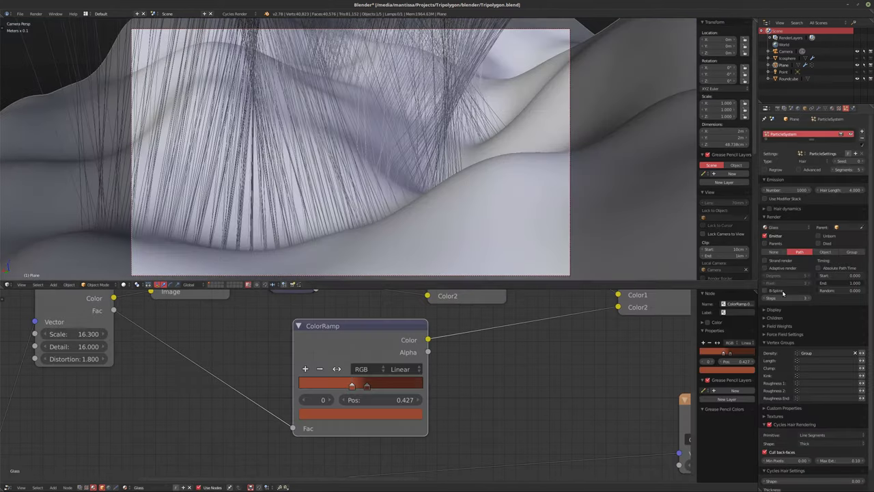
# - Render the hair particles as Object, using Roundcube as the dupli object
pyautogui.scroll(-1, 792, 382)
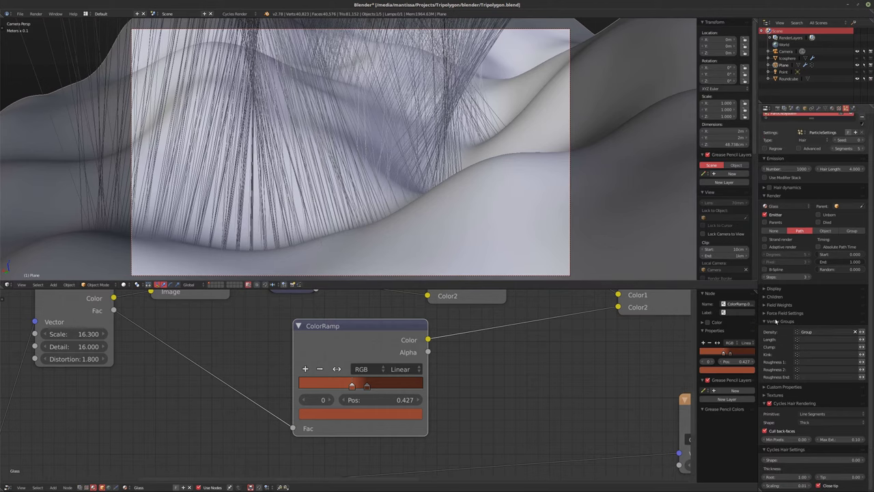
pyautogui.click(825, 230)
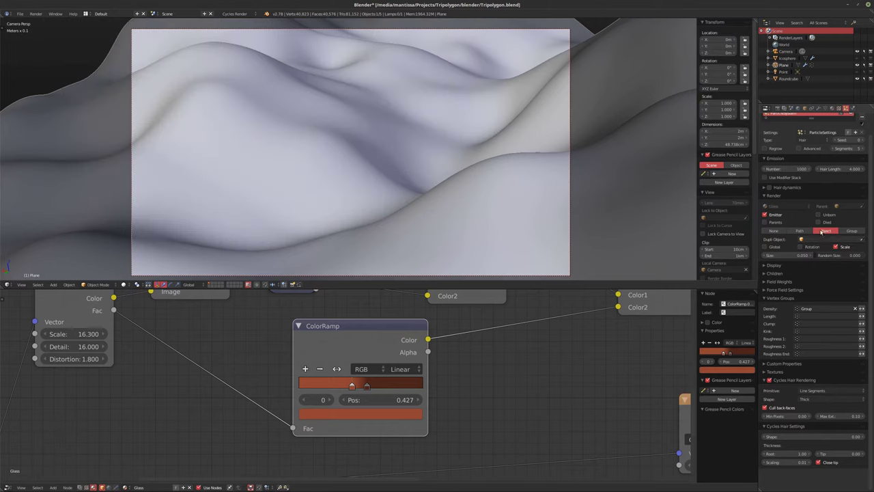
pyautogui.click(811, 239)
pyautogui.click(804, 275)
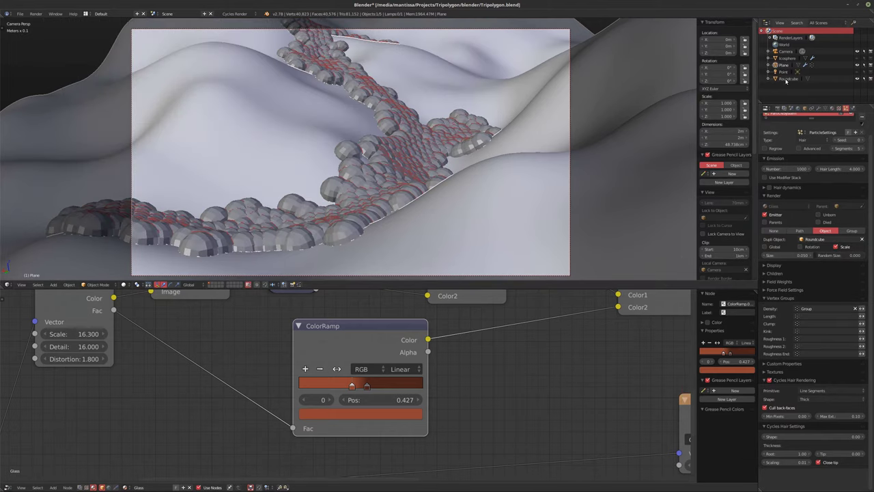
# - Raise the Roundcube mesh along Z so the copies sit on the terrain, then reselect the plane
pyautogui.rightClick(415, 185)
pyautogui.press('Tab')
pyautogui.press('g')
pyautogui.press('z')
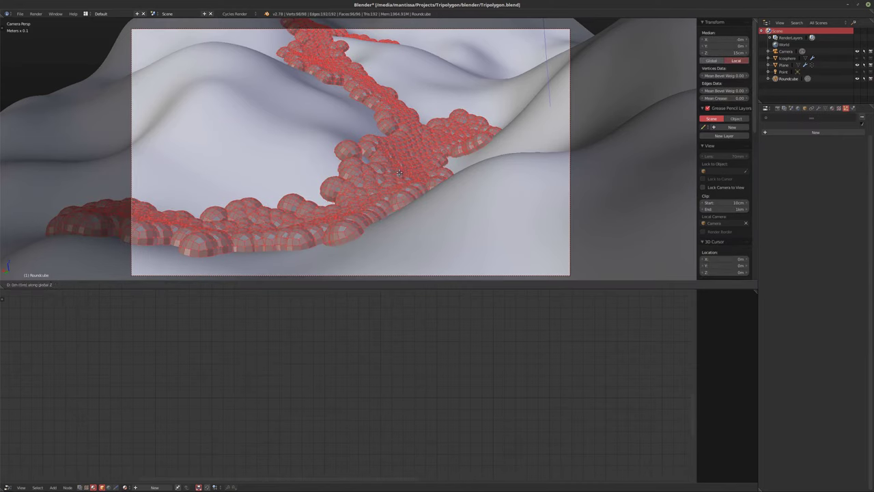
pyautogui.click(383, 111)
pyautogui.press('Tab')
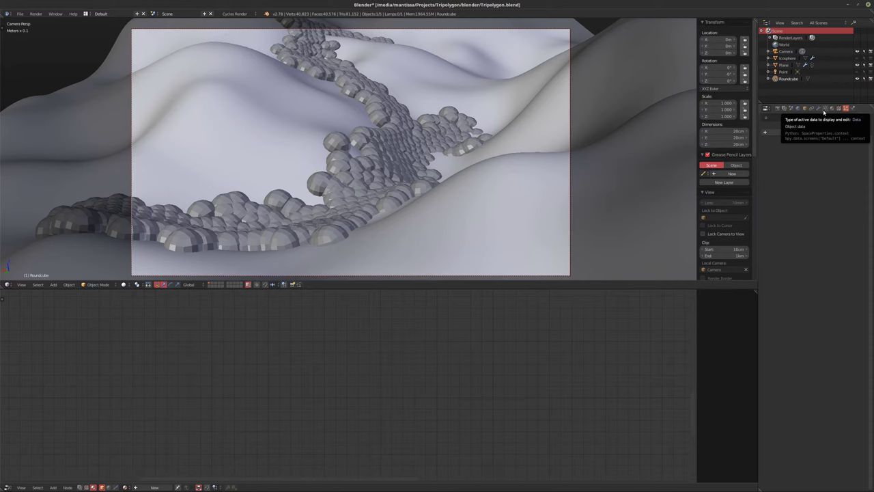
pyautogui.click(784, 65)
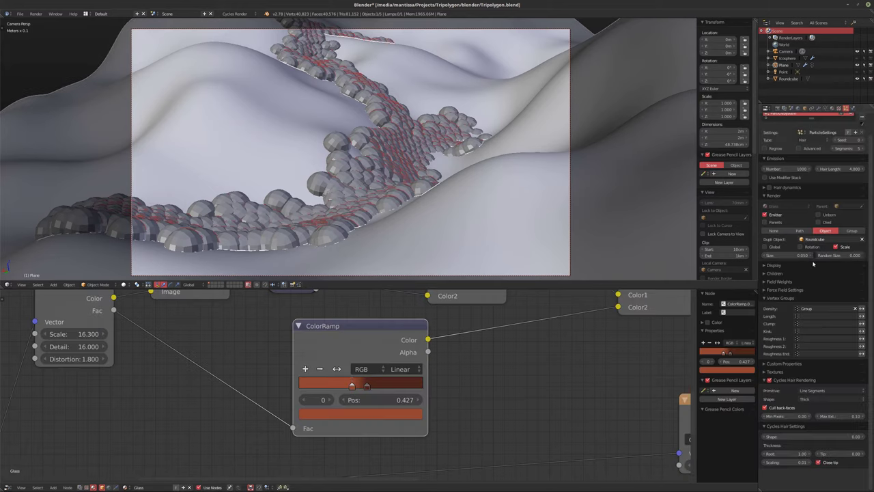
# - Set the particle number to 250 and enable rotation with Global X initial orientation
pyautogui.scroll(1, 830, 198)
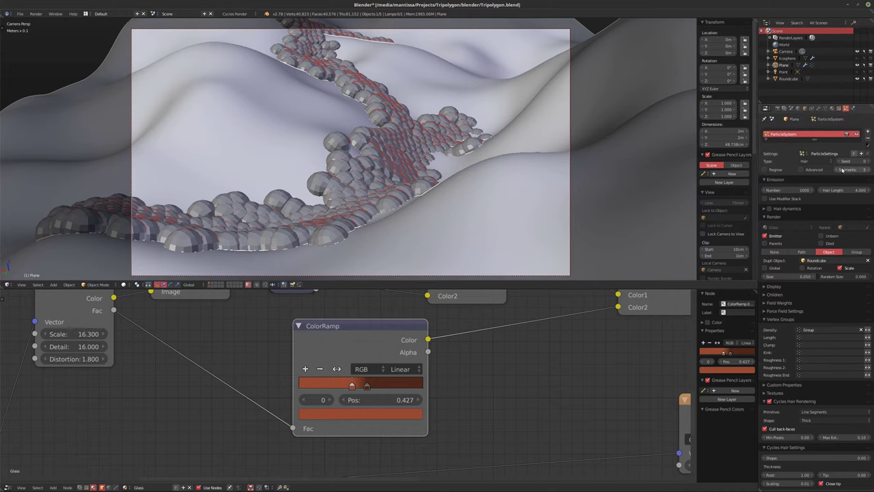
pyautogui.click(784, 191)
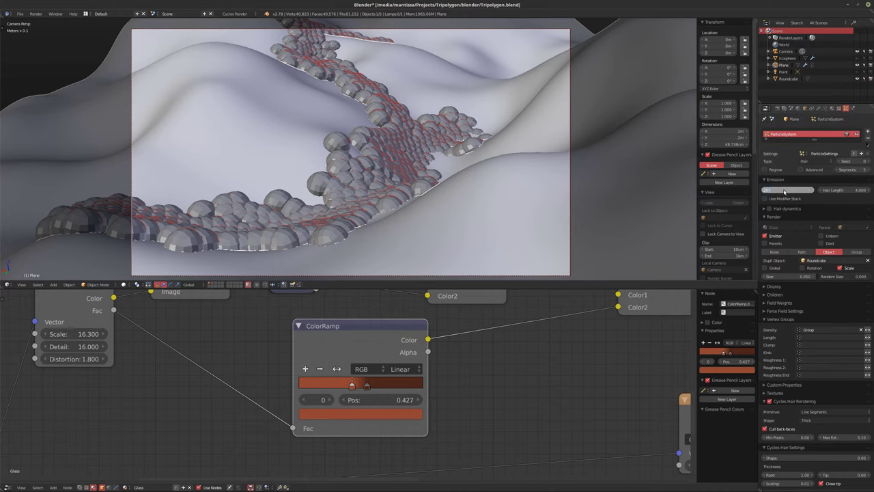
pyautogui.press('Return')
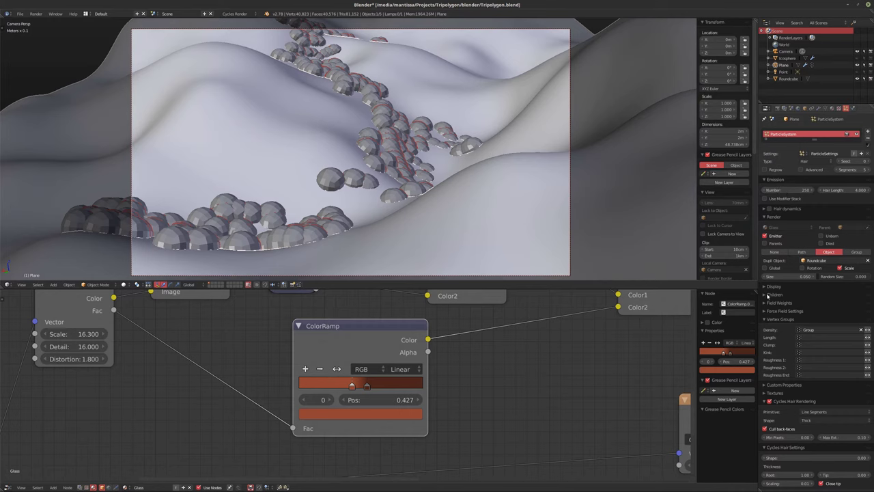
pyautogui.click(800, 170)
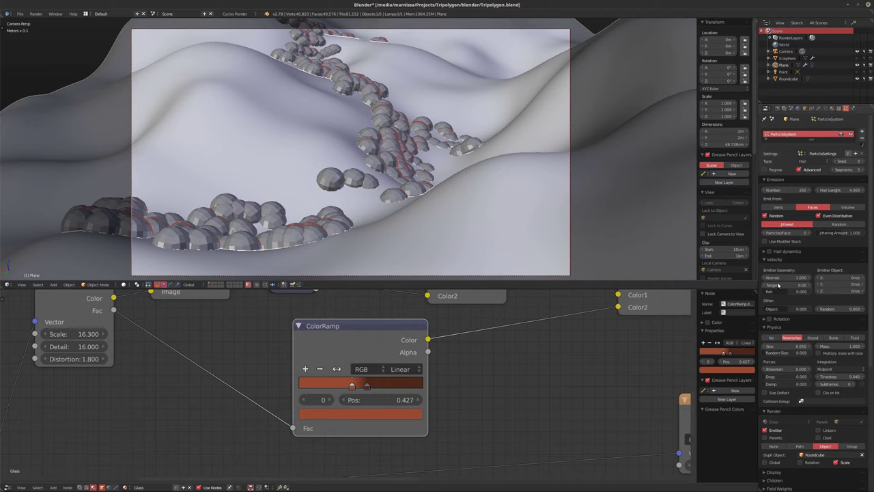
pyautogui.click(770, 318)
pyautogui.click(766, 319)
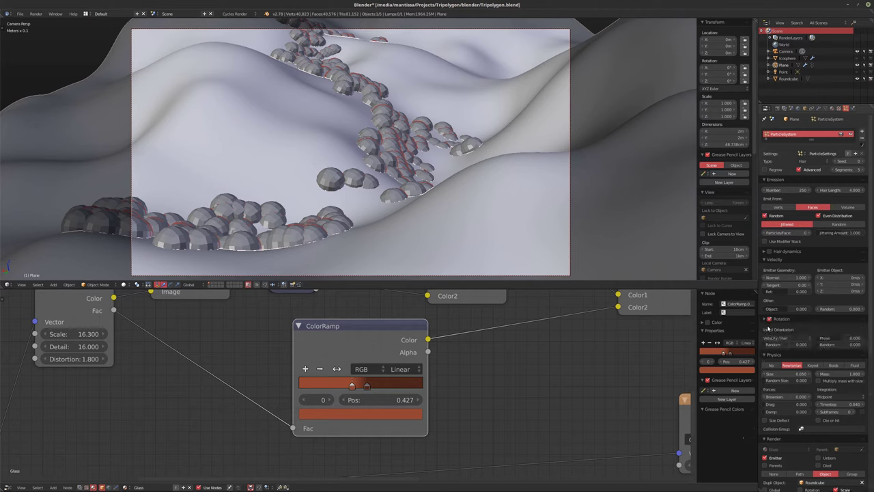
pyautogui.click(785, 337)
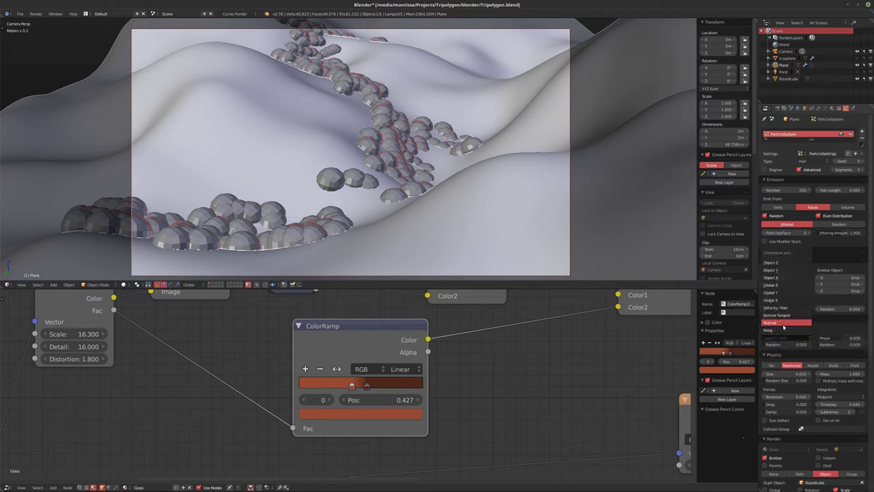
pyautogui.click(784, 302)
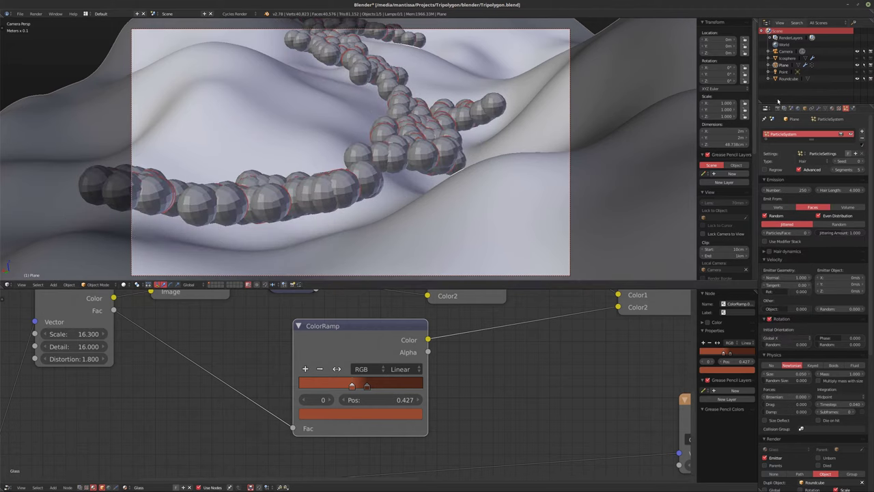
pyautogui.click(788, 78)
# - Smooth-shade the Roundcube and give it a level-1 subdivision
pyautogui.press('t')
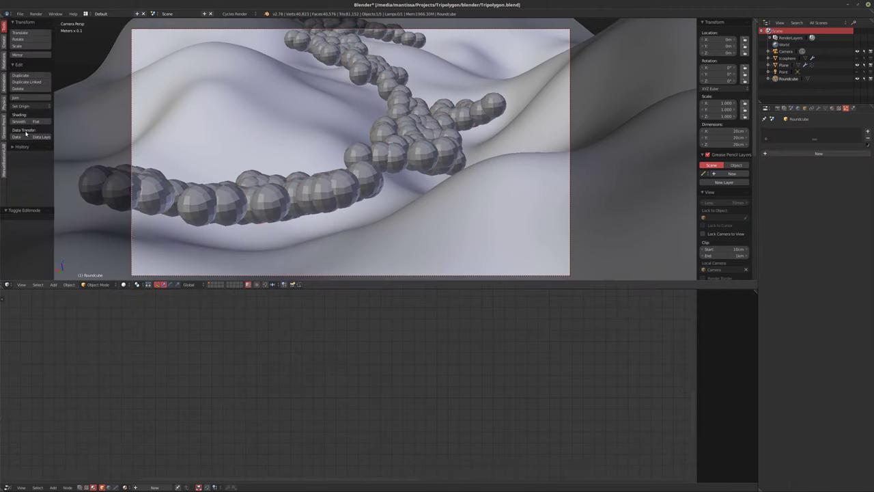
pyautogui.click(18, 121)
pyautogui.hotkey('ctrl', '1')
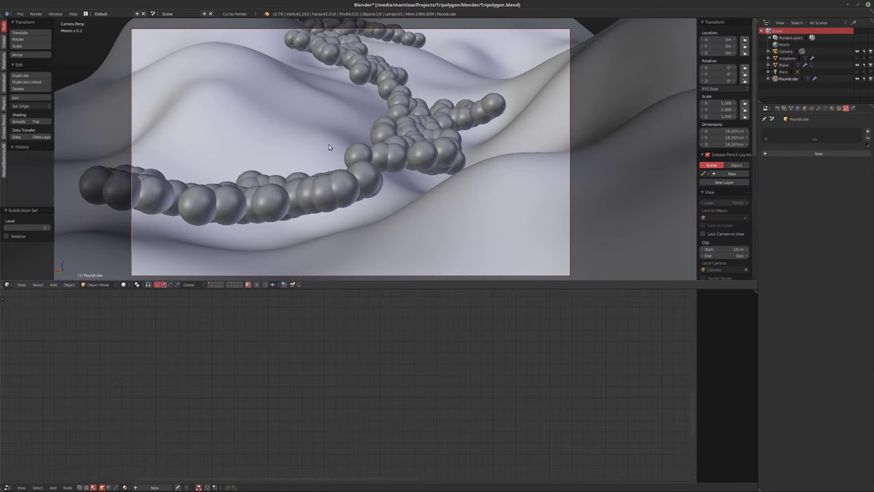
# - Set the particle count to 175 and the random size to 0.791
pyautogui.click(783, 65)
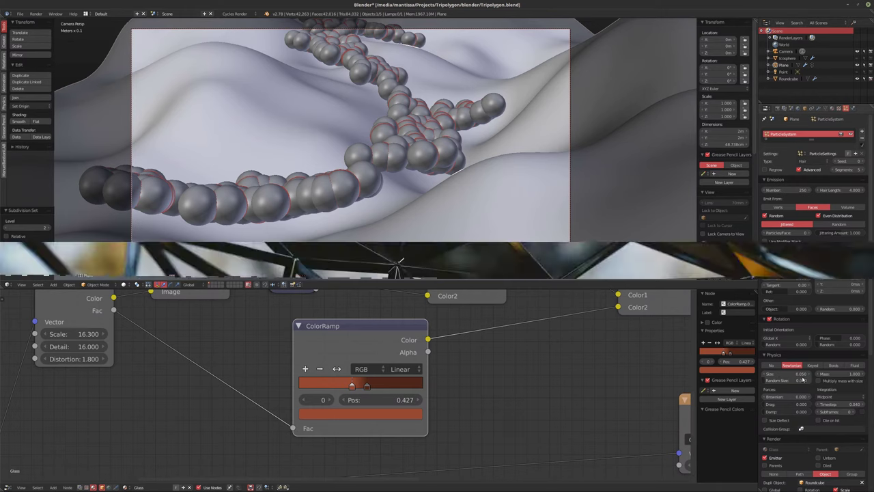
pyautogui.moveTo(778, 380)
pyautogui.mouseDown()
pyautogui.moveTo(810, 379)
pyautogui.moveTo(775, 375)
pyautogui.moveTo(785, 375)
pyautogui.mouseUp()
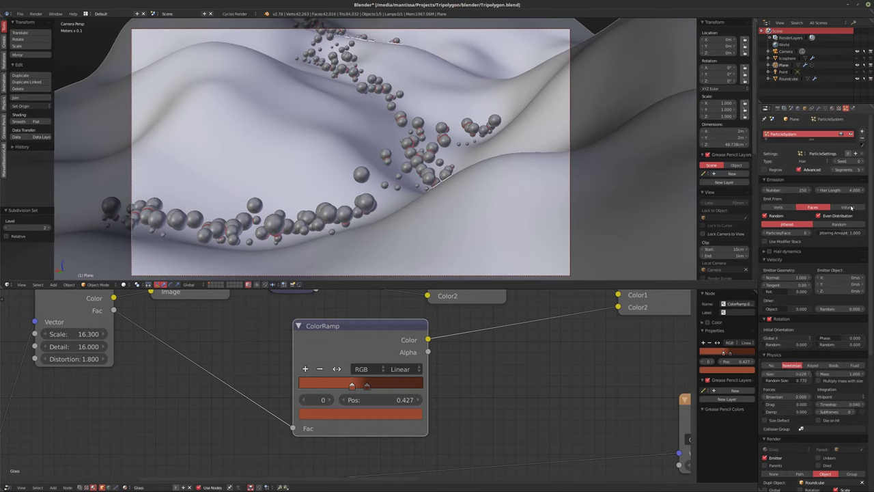
pyautogui.click(788, 192)
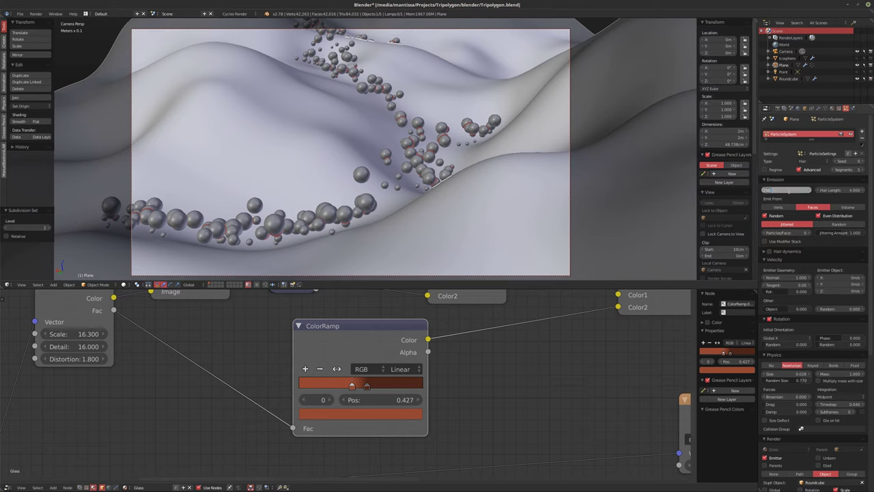
pyautogui.write('175')
pyautogui.press('Return')
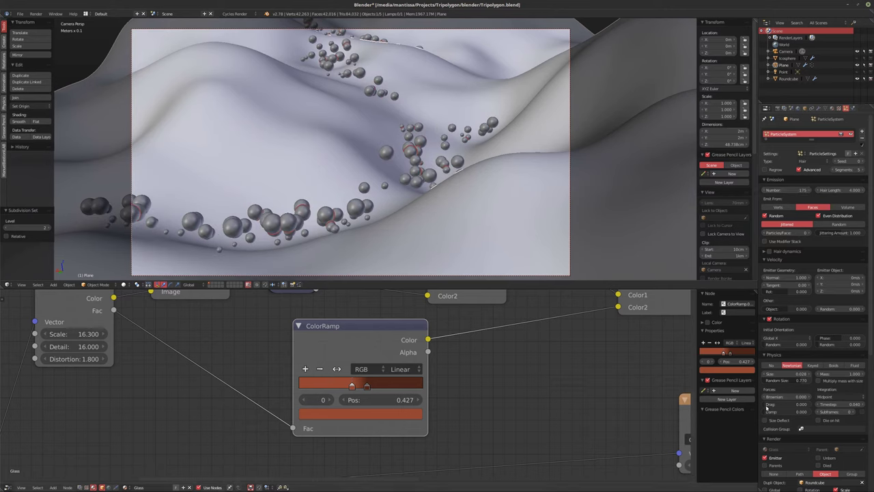
pyautogui.click(785, 383)
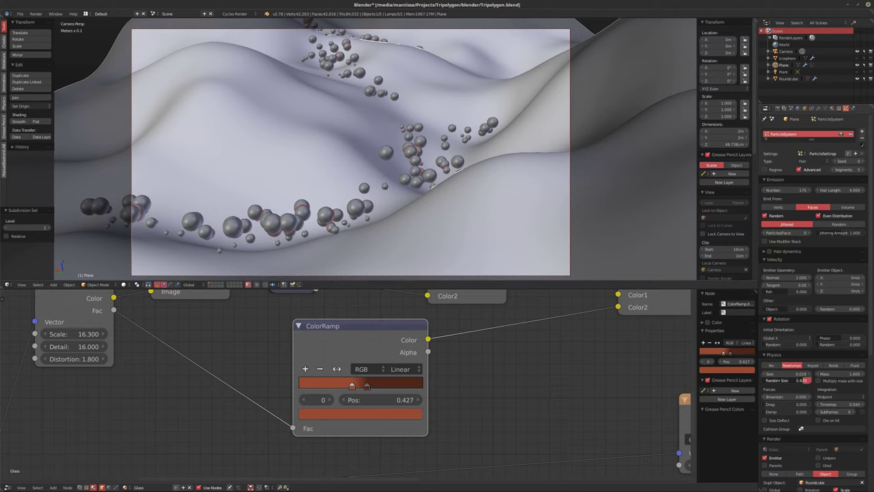
pyautogui.write('0.791')
pyautogui.press('Return')
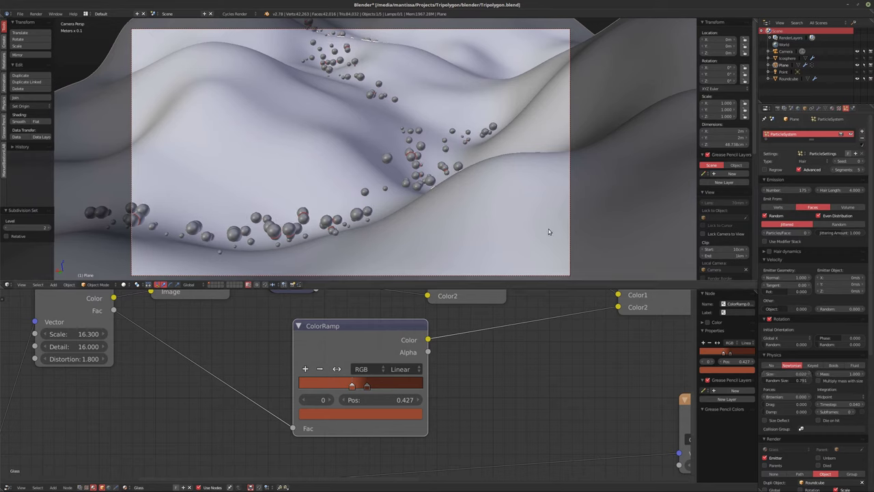
# - Preview the scene in rendered shading, then return to solid shading
pyautogui.hotkey('shift', 'z')
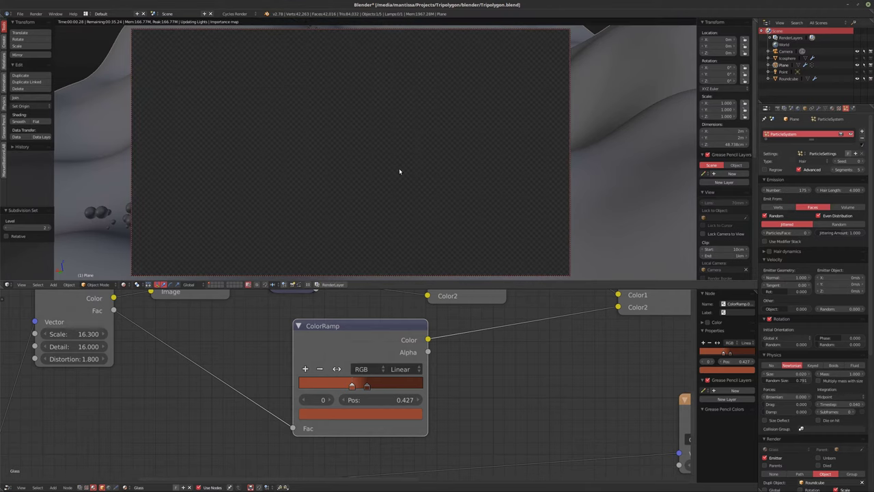
pyautogui.scroll(-3, 426, 346)
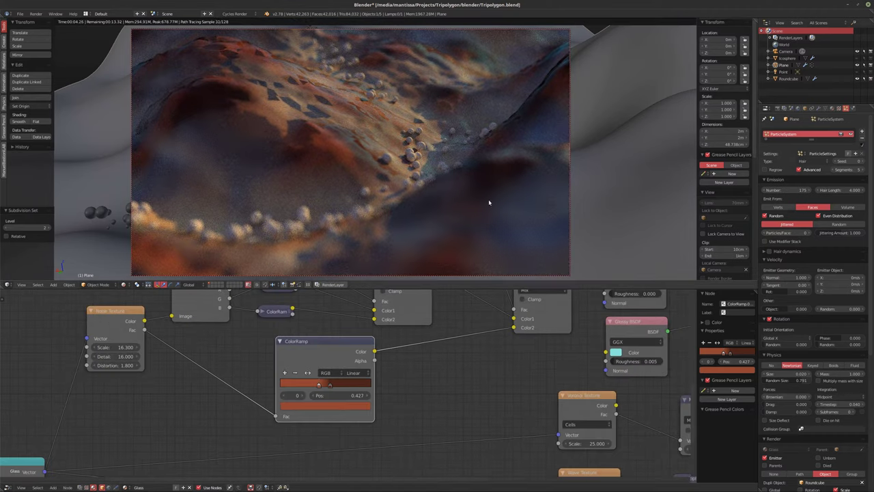
pyautogui.hotkey('shift', 'z')
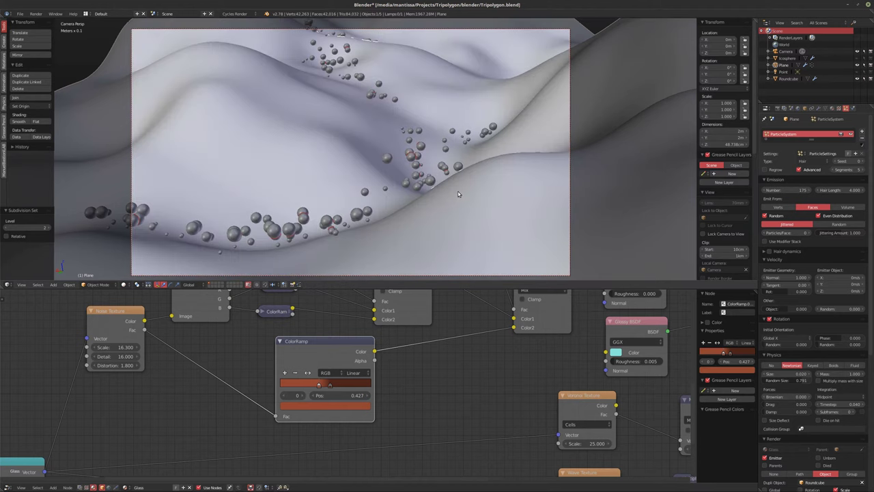
pyautogui.hotkey('shift', 'z')
pyautogui.hotkey('shift', 'z')
pyautogui.press('KP_0')
# - Select the Roundcube, frame it in front view and raise its mesh along Z
pyautogui.rightClick(573, 192)
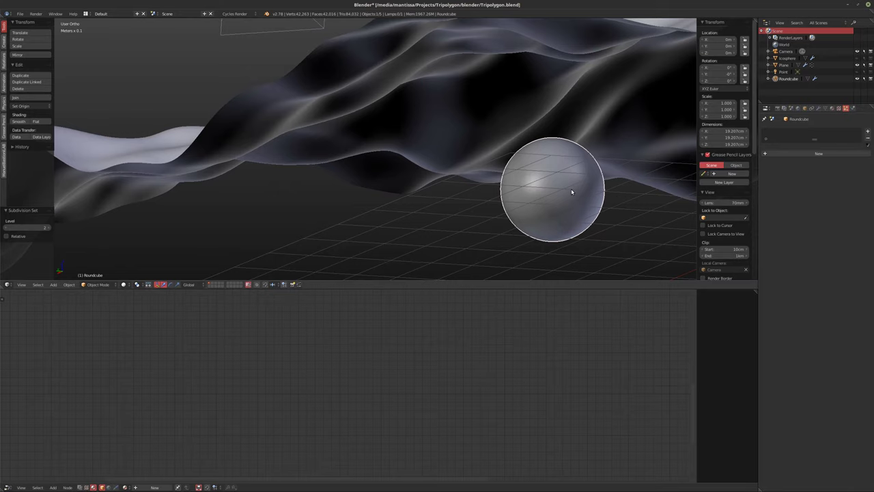
pyautogui.press('KP_5')
pyautogui.press('KP_1')
pyautogui.press('KP_Decimal')
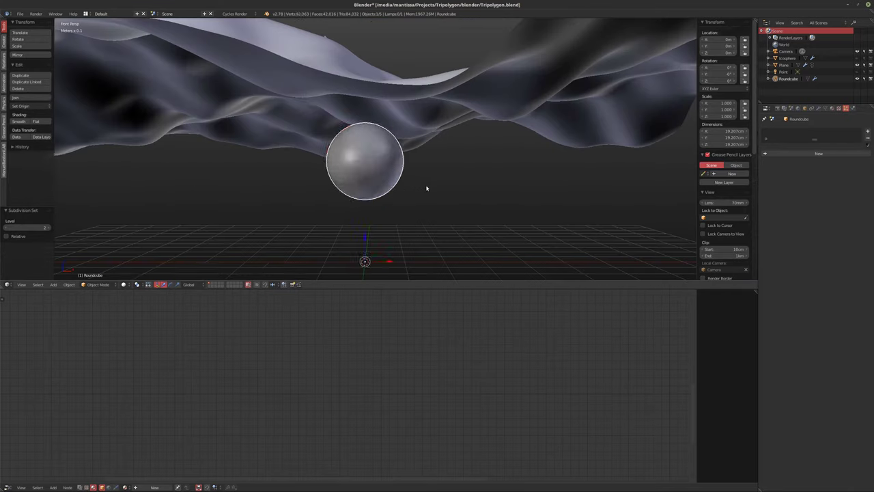
pyautogui.press('Tab')
pyautogui.press('g')
pyautogui.press('z')
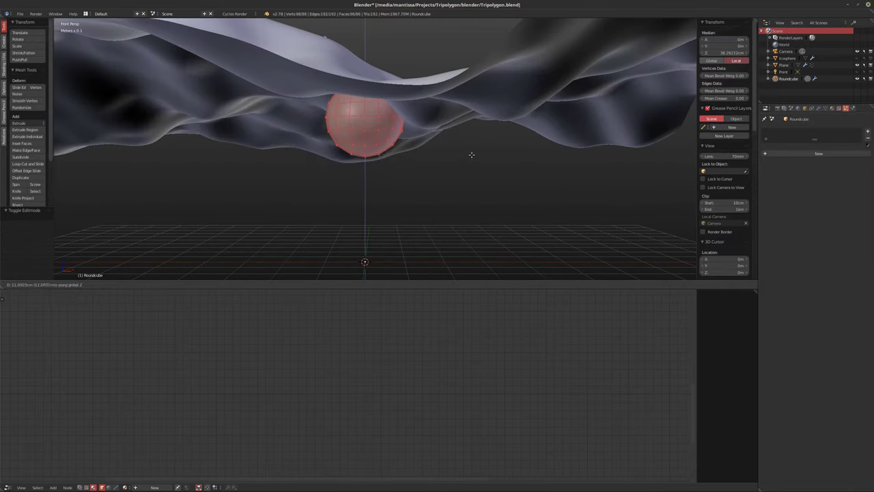
pyautogui.click(468, 129)
pyautogui.press('Tab')
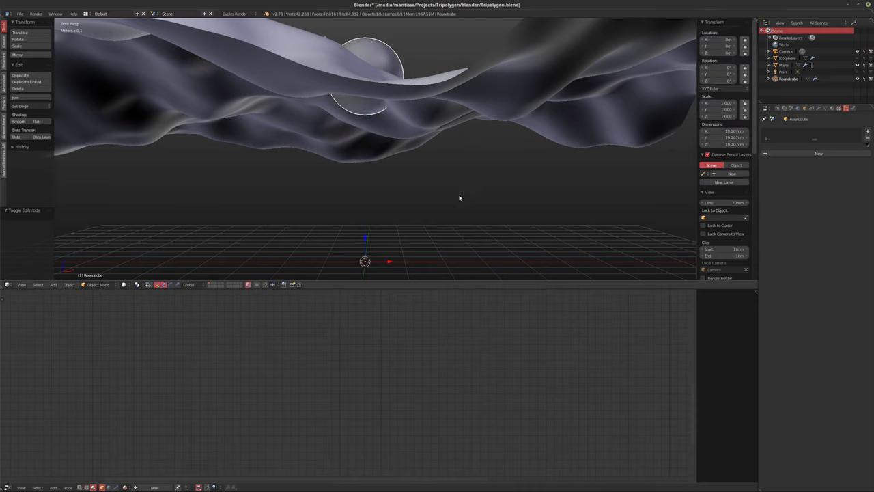
# - Make two copies of the sphere spaced out along X to its right
pyautogui.moveTo(457, 195); pyautogui.dragTo(452, 195, button='middle')
pyautogui.hotkey('shift', 'd')
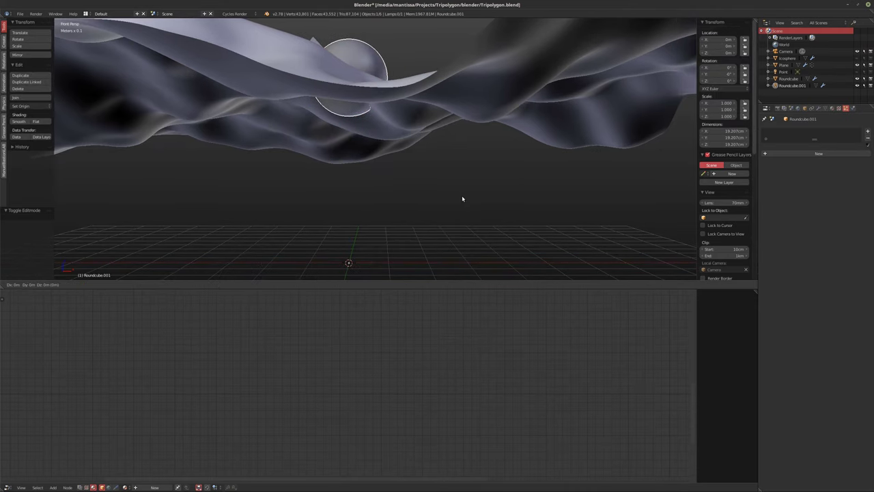
pyautogui.press('x')
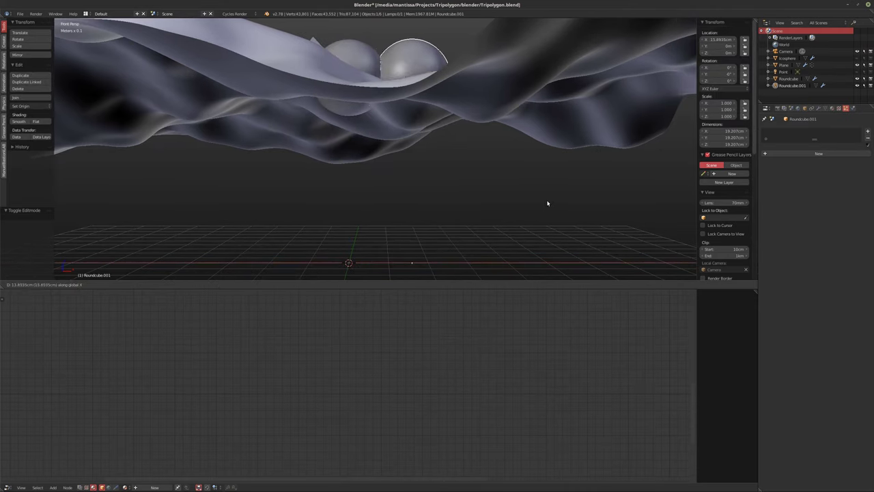
pyautogui.click(557, 209)
pyautogui.hotkey('shift', 'd')
pyautogui.press('x')
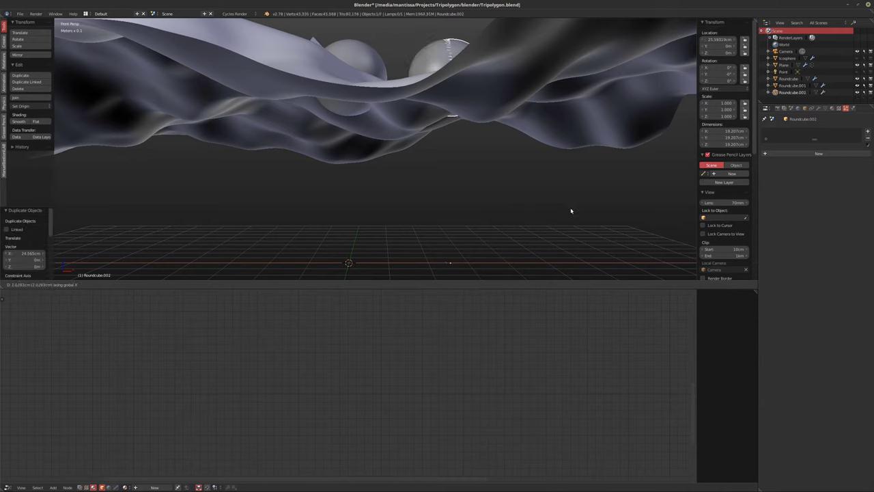
pyautogui.click(633, 218)
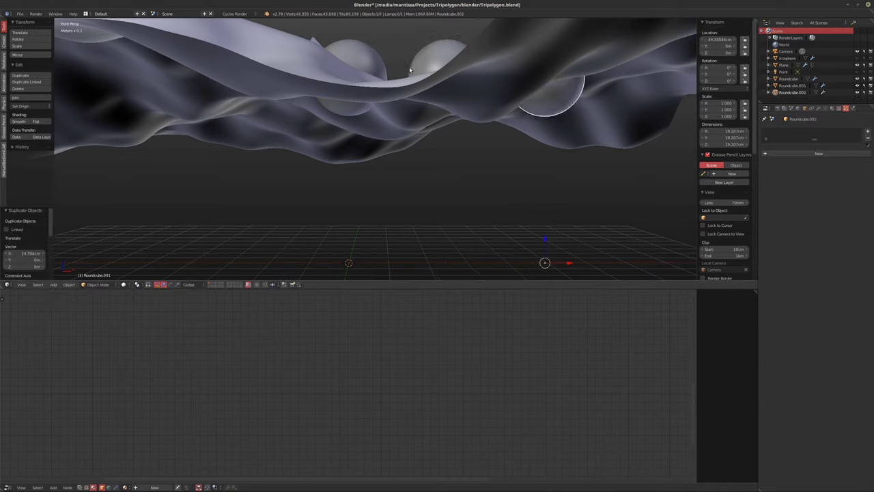
# - Shrink the middle and right spheres, lowering the smallest one slightly
pyautogui.rightClick(440, 83)
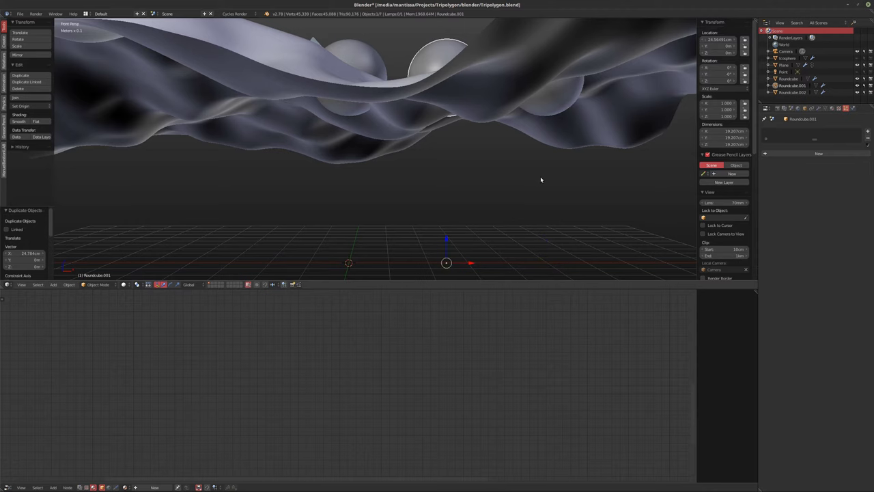
pyautogui.press('Tab')
pyautogui.press('s')
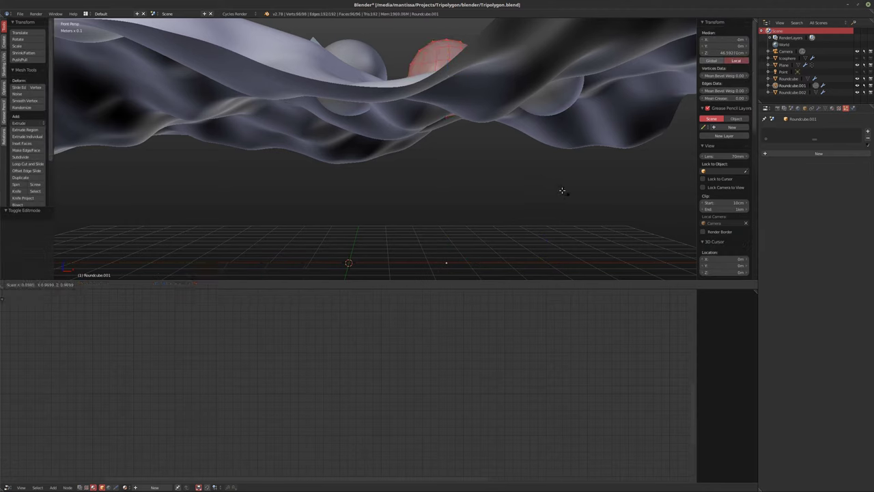
pyautogui.click(515, 170)
pyautogui.press('Tab')
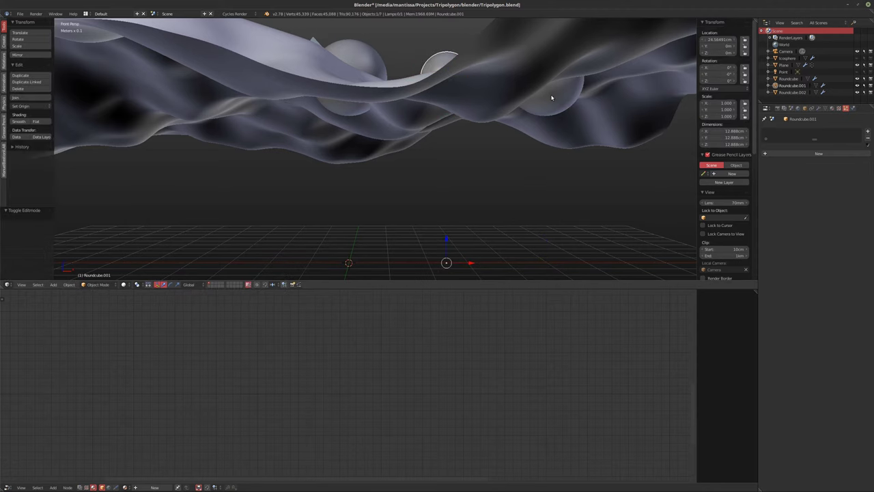
pyautogui.rightClick(552, 97)
pyautogui.press('Tab')
pyautogui.press('s')
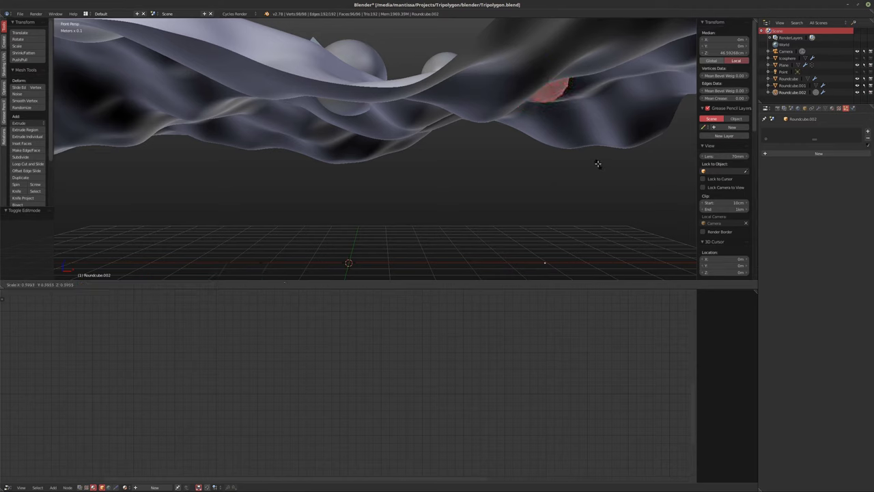
pyautogui.click(597, 164)
pyautogui.press('g')
pyautogui.press('z')
pyautogui.click(623, 203)
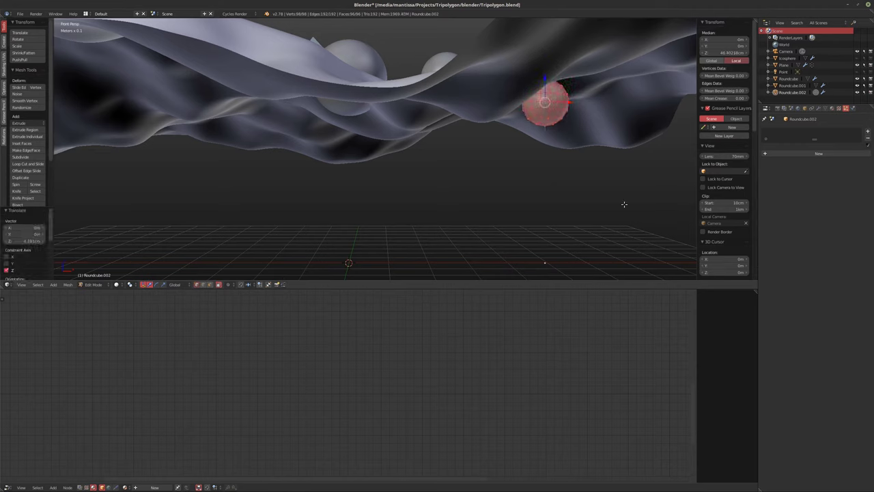
pyautogui.press('Tab')
# - Group the three spheres under the name 'GRP.Balls'
pyautogui.keyDown('shift'); pyautogui.rightClick(433, 64); pyautogui.keyUp('shift')
pyautogui.keyDown('shift'); pyautogui.rightClick(366, 62); pyautogui.keyUp('shift')
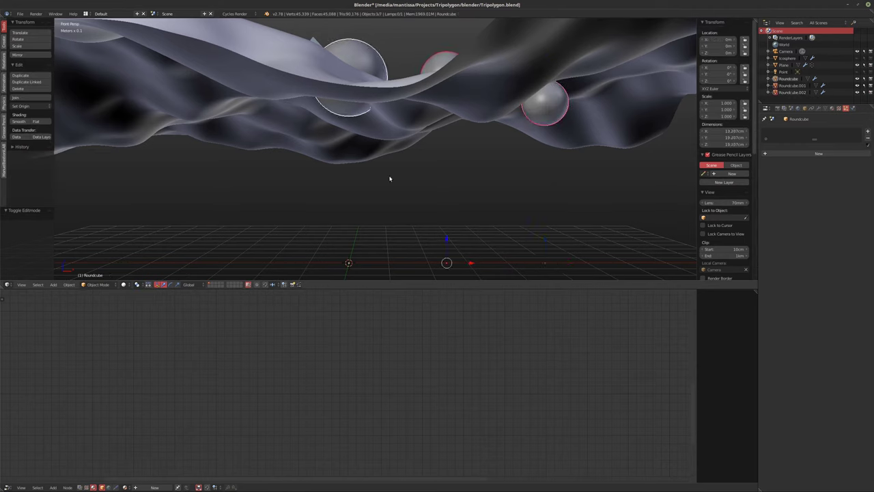
pyautogui.hotkey('ctrl', 'g')
pyautogui.click(31, 226)
pyautogui.write('GRP.Ball')
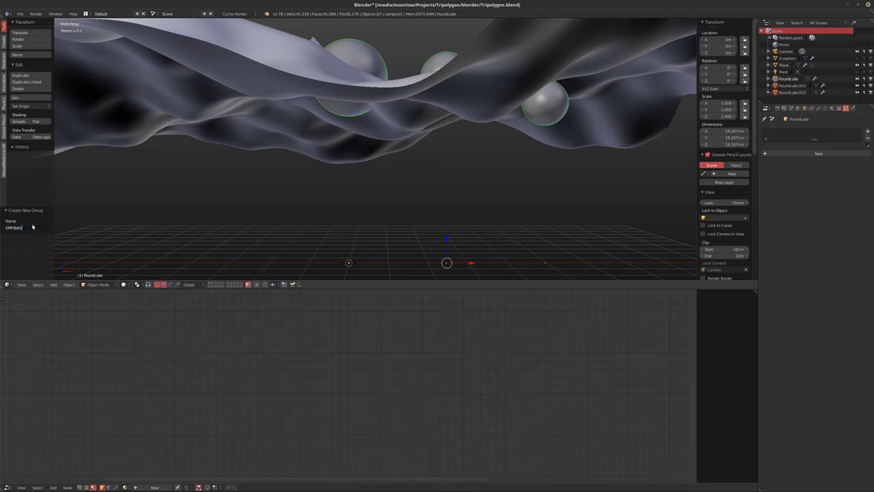
pyautogui.write('s')
pyautogui.press('Return')
# - Move Roundcube, Roundcube.001 and Roundcube.002 onto another layer
pyautogui.press('a')
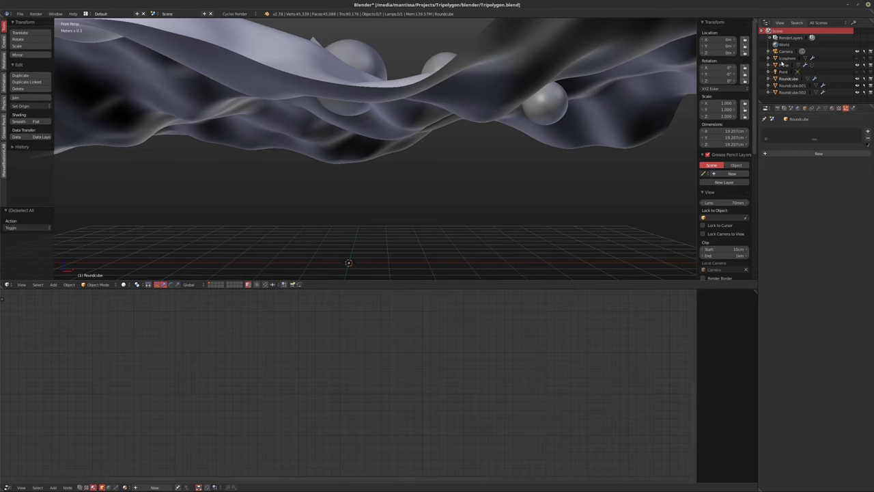
pyautogui.click(783, 65)
pyautogui.click(785, 87)
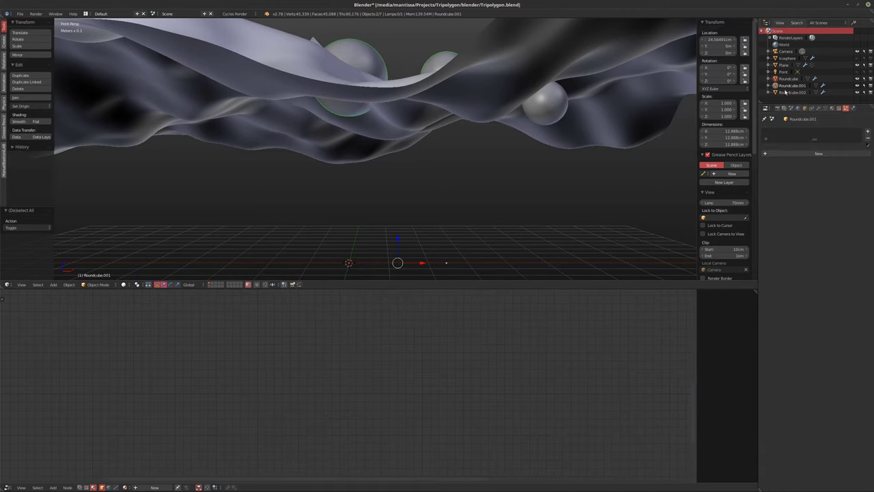
pyautogui.click(788, 92)
pyautogui.press('m')
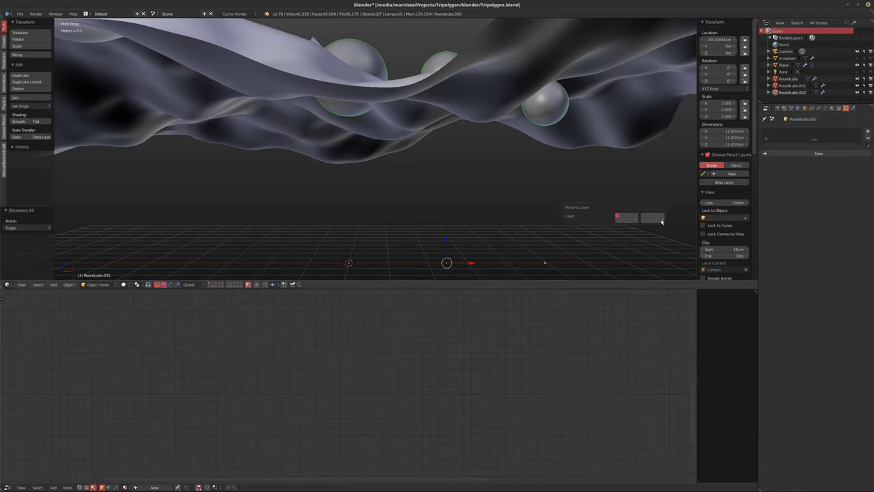
pyautogui.click(661, 221)
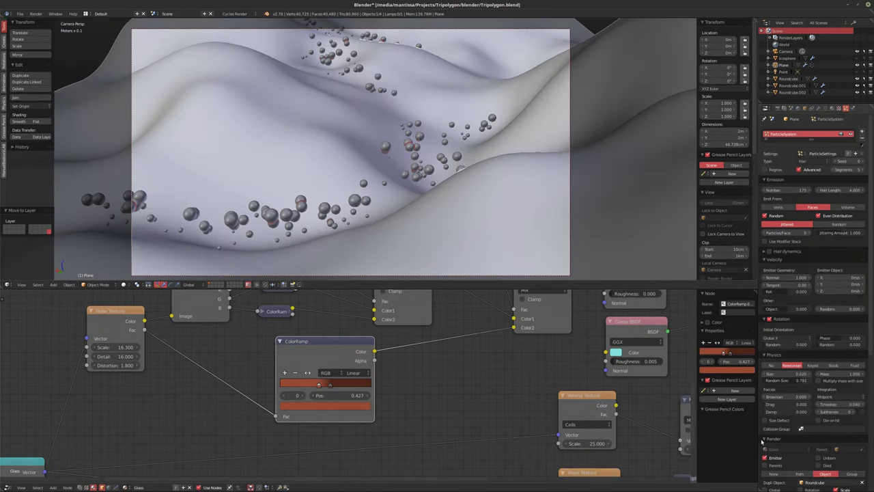
# - Make the hair particles instance the GRP.Ballz group, with random size 0.791 and random rotation 0.125
pyautogui.click(825, 483)
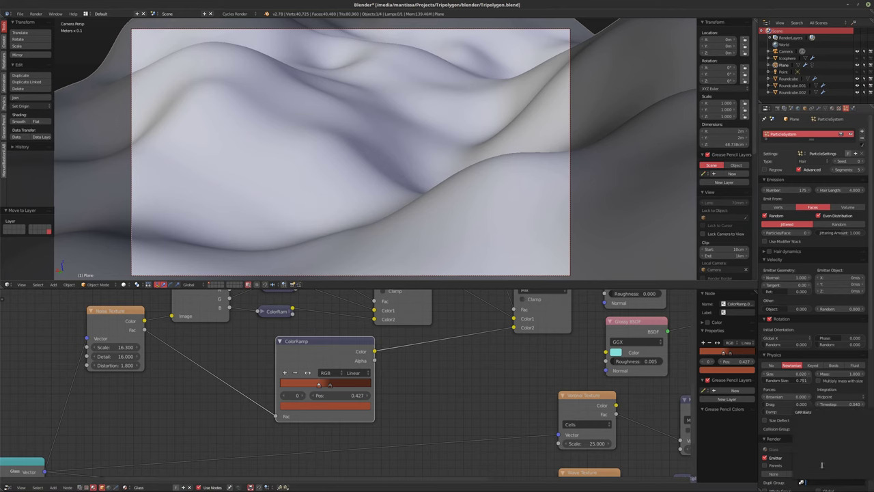
pyautogui.click(820, 409)
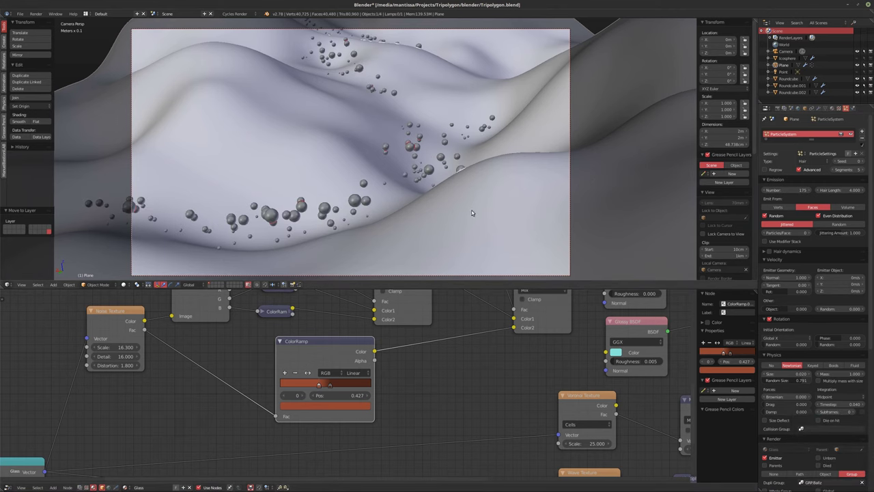
pyautogui.moveTo(470, 212); pyautogui.dragTo(430, 198, button='middle')
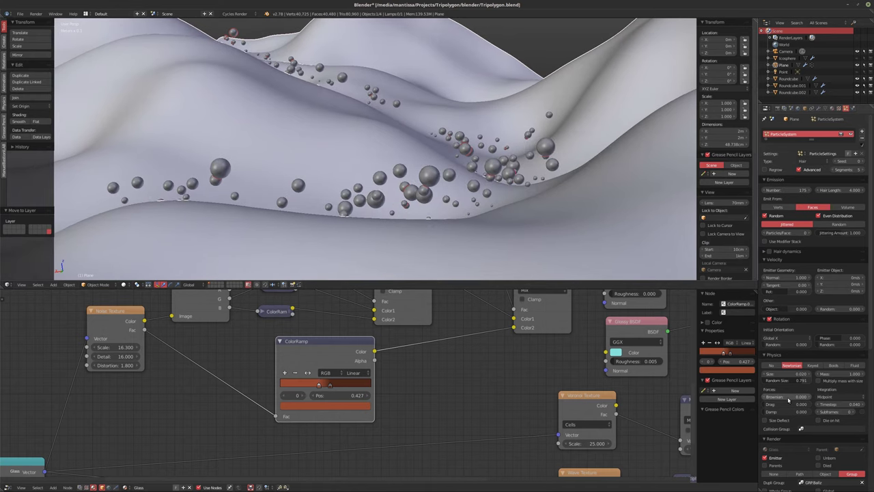
pyautogui.moveTo(796, 380); pyautogui.dragTo(800, 380)
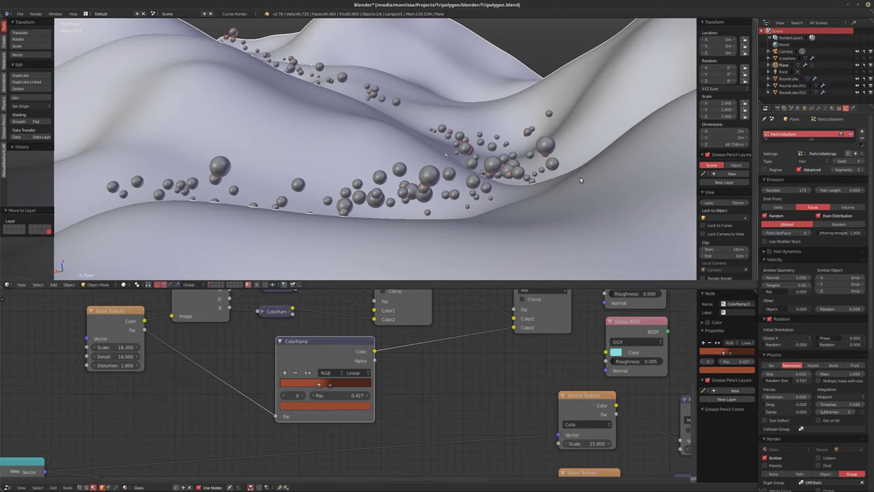
pyautogui.moveTo(785, 344); pyautogui.dragTo(845, 346)
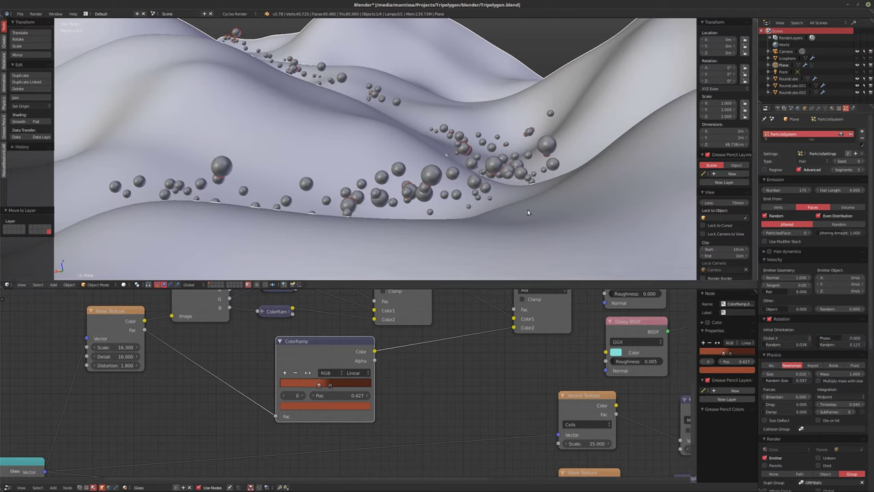
pyautogui.keyDown('shift'); pyautogui.moveTo(530, 214); pyautogui.dragTo(515, 212, button='middle'); pyautogui.keyUp('shift')
# - Preview the camera view rendered, then show only the empty layer 10 and zoom out
pyautogui.press('KP_0')
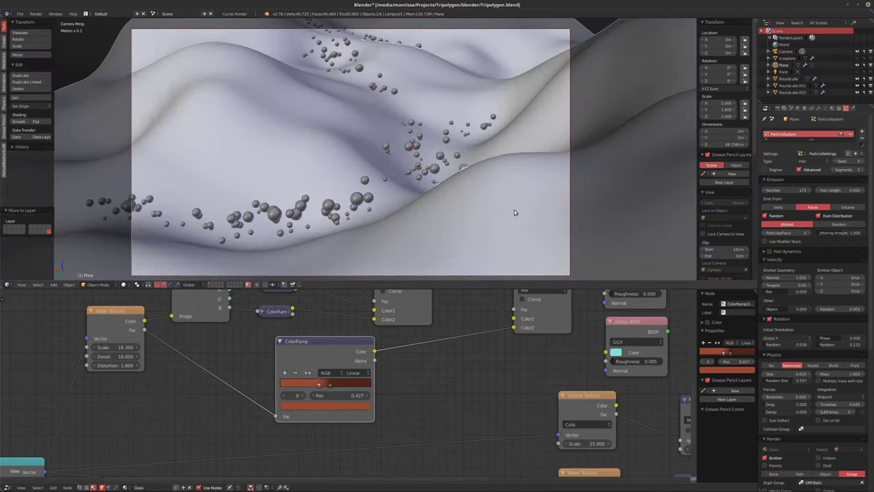
pyautogui.hotkey('shift', 'z')
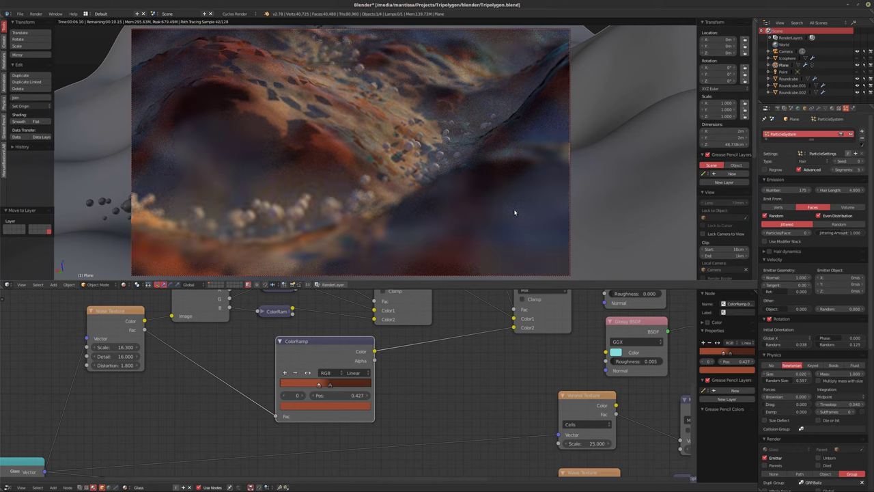
pyautogui.hotkey('shift', 'z')
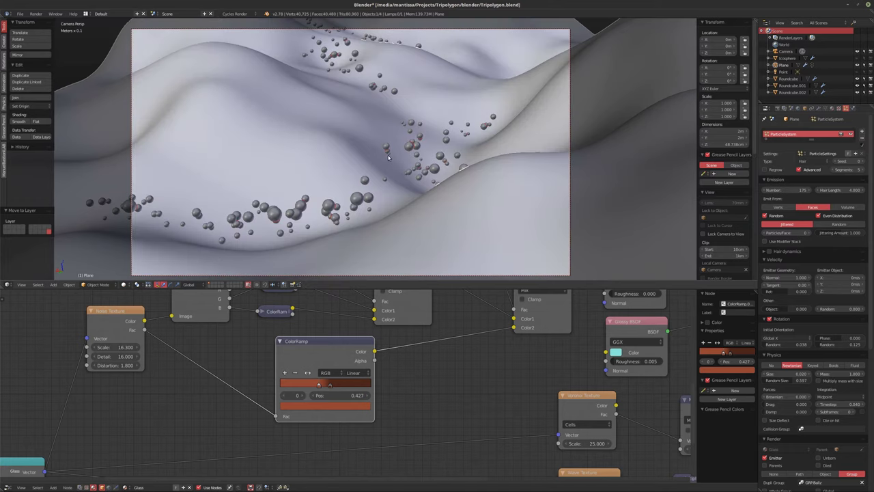
pyautogui.press('0')
pyautogui.scroll(-4, 389, 158)
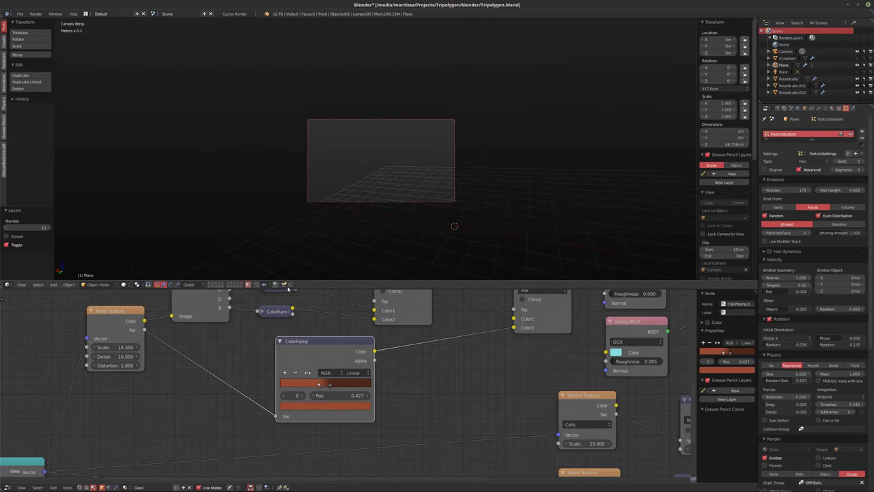
# - Show the spheres' layer and raise the big sphere's mesh along Z in Edit Mode
pyautogui.keyDown('shift'); pyautogui.click(244, 286); pyautogui.keyUp('shift')
pyautogui.keyDown('shift'); pyautogui.moveTo(459, 183); pyautogui.dragTo(422, 124, button='middle'); pyautogui.keyUp('shift')
pyautogui.rightClick(556, 127)
pyautogui.moveTo(487, 141); pyautogui.dragTo(445, 195, button='middle')
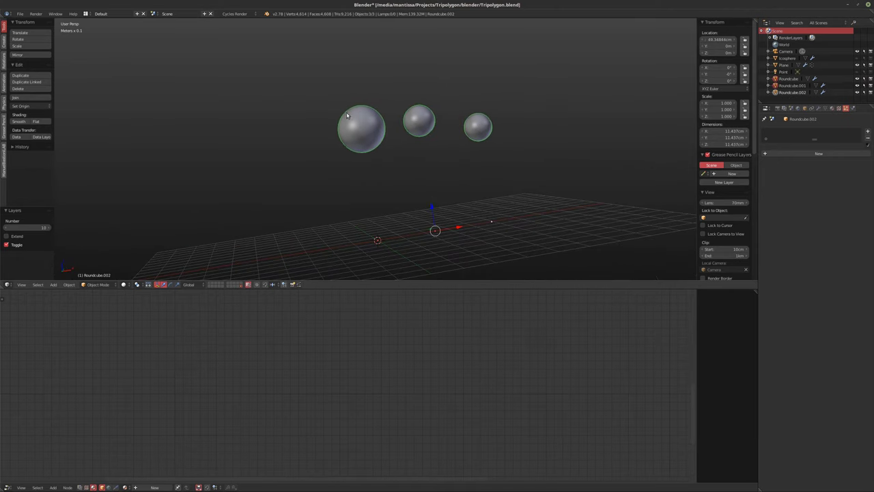
pyautogui.press('Tab')
pyautogui.press('g')
pyautogui.press('z')
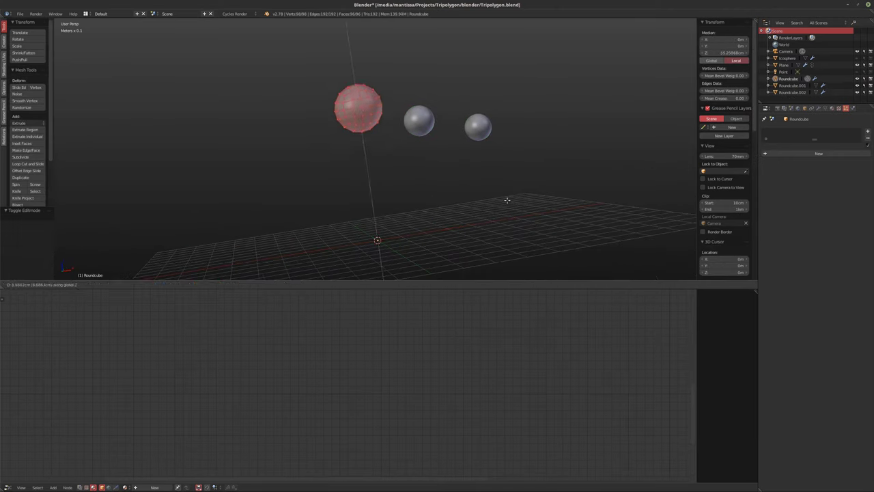
pyautogui.click(497, 188)
pyautogui.press('Tab')
# - Raise the middle and right spheres' meshes along Z in Edit Mode
pyautogui.rightClick(429, 130)
pyautogui.press('Tab')
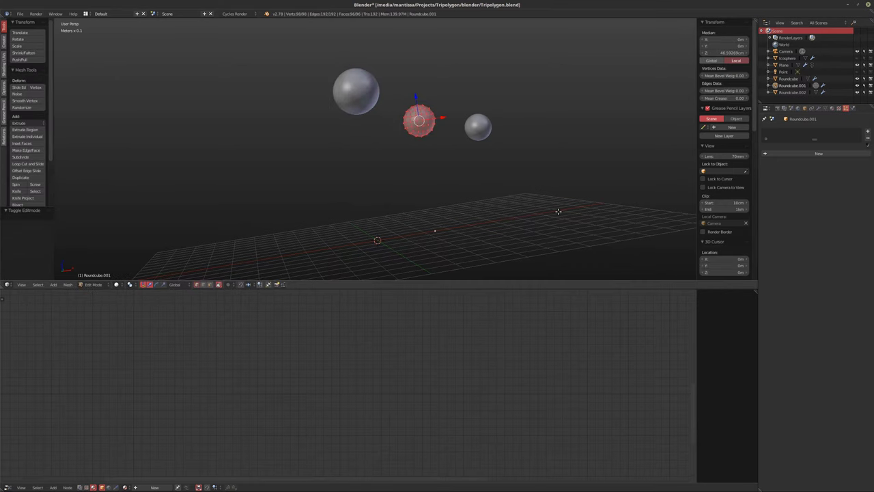
pyautogui.press('g')
pyautogui.press('z')
pyautogui.click(510, 160)
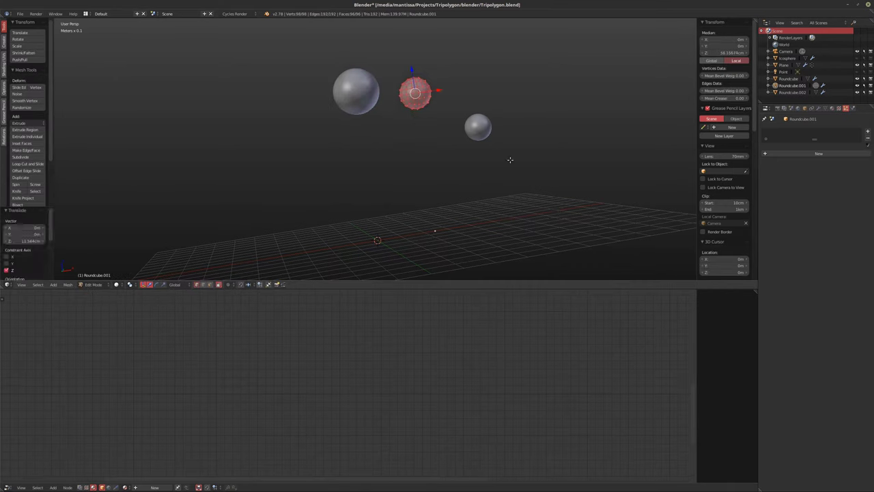
pyautogui.press('Tab')
pyautogui.rightClick(477, 128)
pyautogui.press('Tab')
pyautogui.press('g')
pyautogui.press('z')
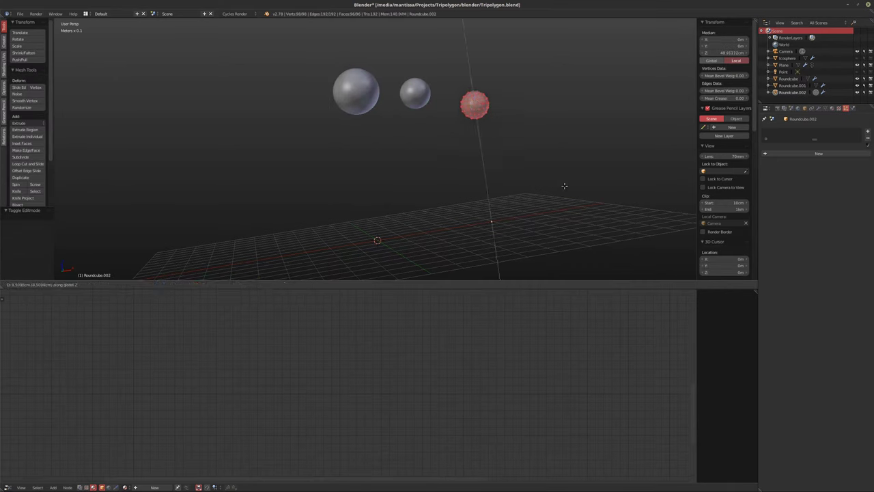
pyautogui.click(558, 178)
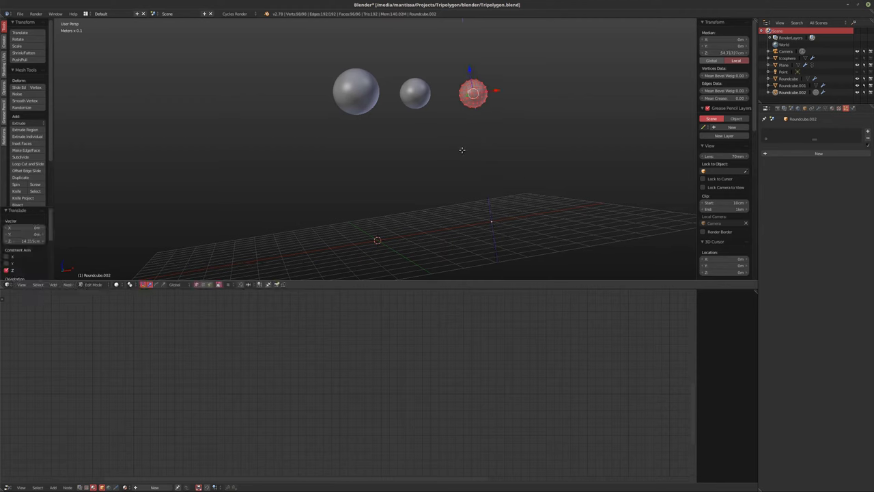
pyautogui.press('Tab')
# - Raise the left sphere's mesh along Z and return to the camera view
pyautogui.rightClick(353, 104)
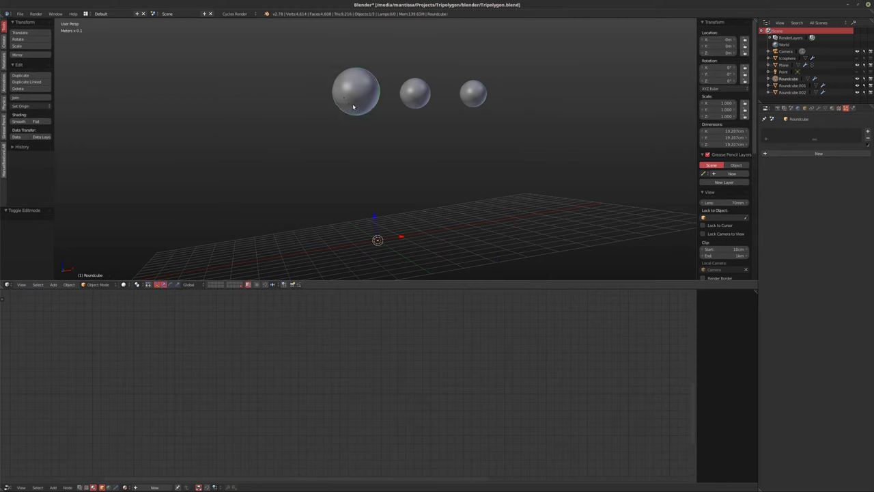
pyautogui.press('Tab')
pyautogui.press('g')
pyautogui.press('z')
pyautogui.click(513, 183)
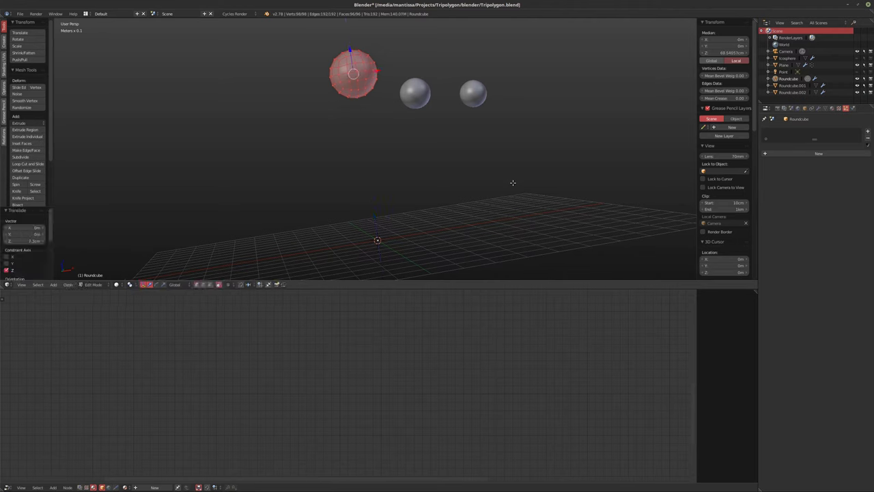
pyautogui.press('Tab')
pyautogui.press('KP_0')
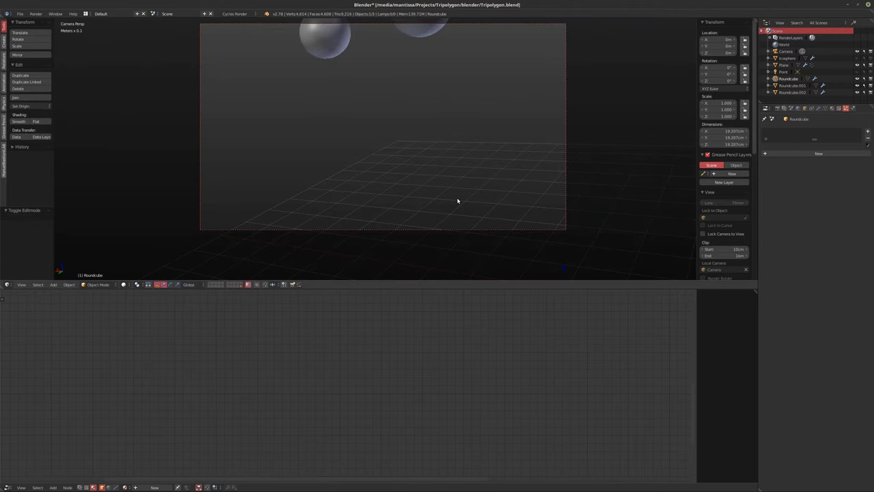
# - Show the terrain layer, select Plane and set its particle emission number to 250
pyautogui.press('2')
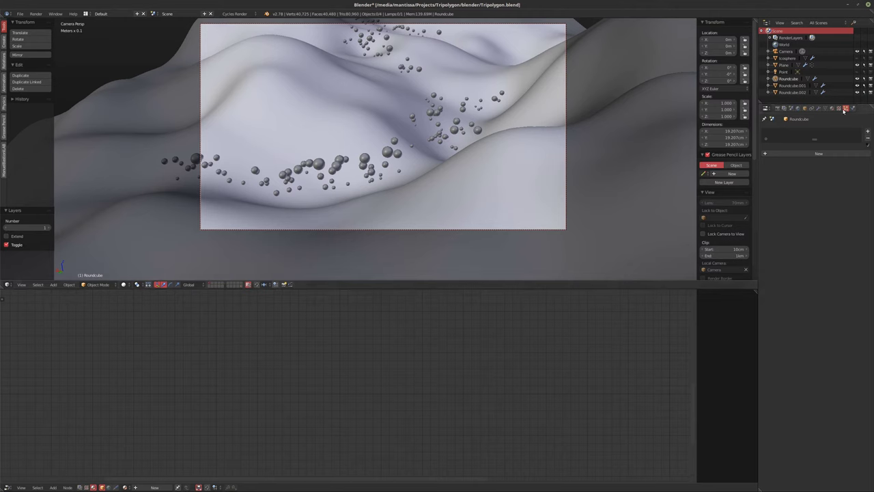
pyautogui.click(784, 65)
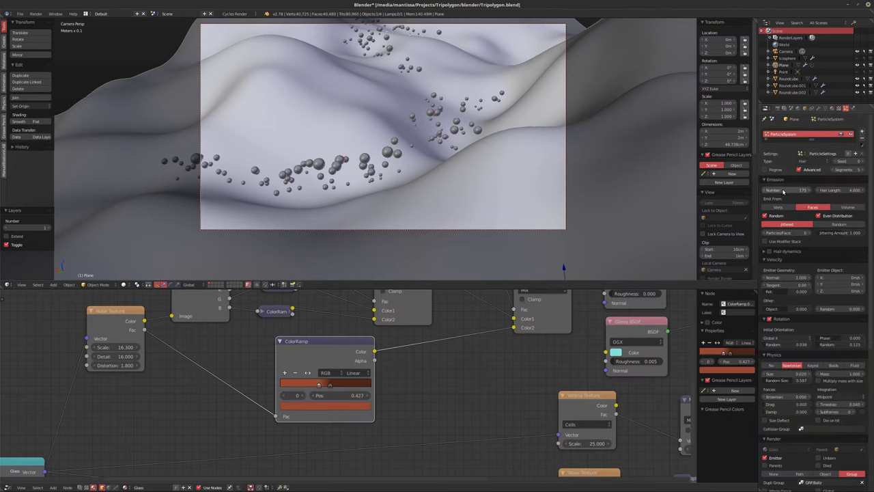
pyautogui.write('0')
pyautogui.press('Return')
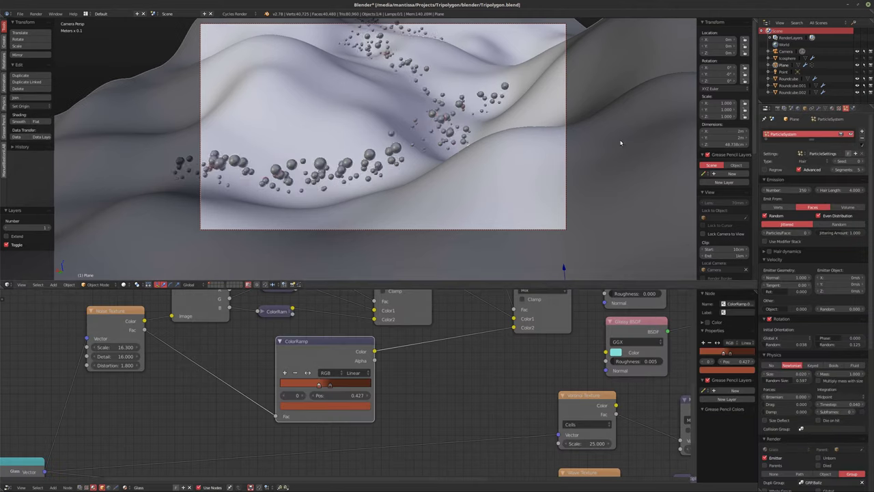
pyautogui.keyDown('shift'); pyautogui.moveTo(434, 134); pyautogui.dragTo(405, 158, button='middle'); pyautogui.keyUp('shift')
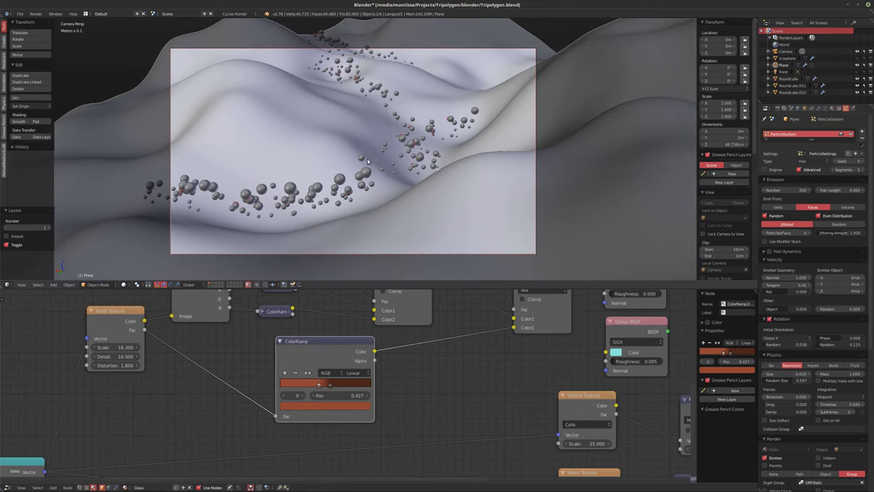
pyautogui.scroll(1, 376, 162)
# - Preview in Cycles rendered shading and nudge the Camera about 1.754 m along its local Z
pyautogui.hotkey('shift', 'z')
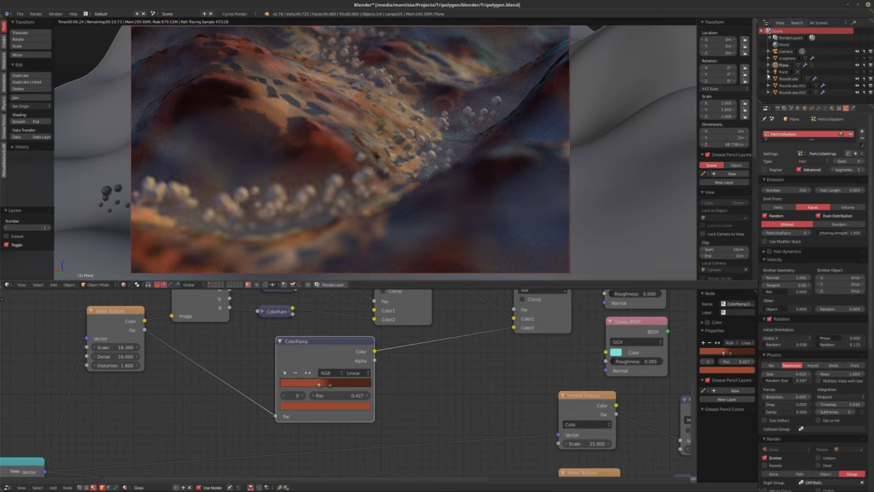
pyautogui.click(803, 53)
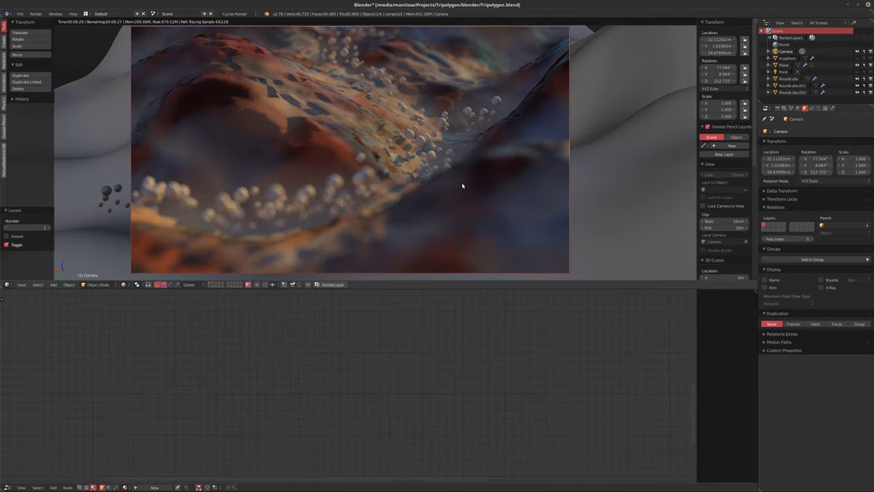
pyautogui.press('g')
pyautogui.press('z')
pyautogui.press('z')
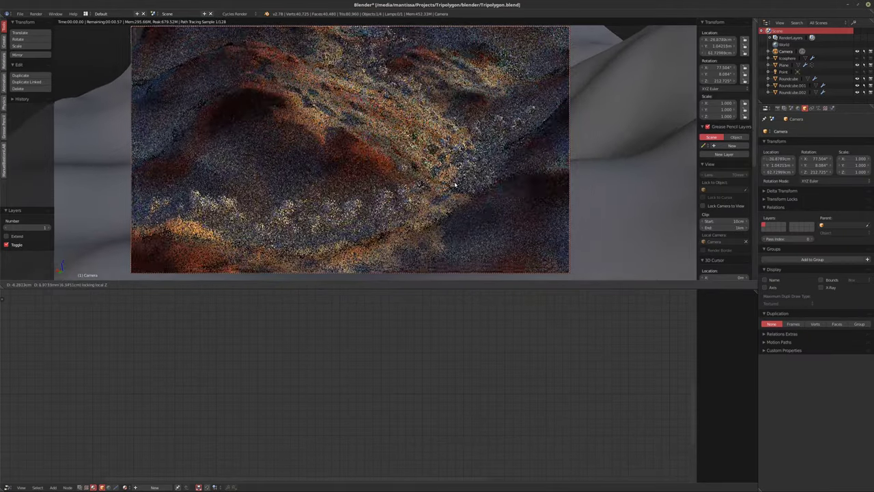
pyautogui.click(445, 179)
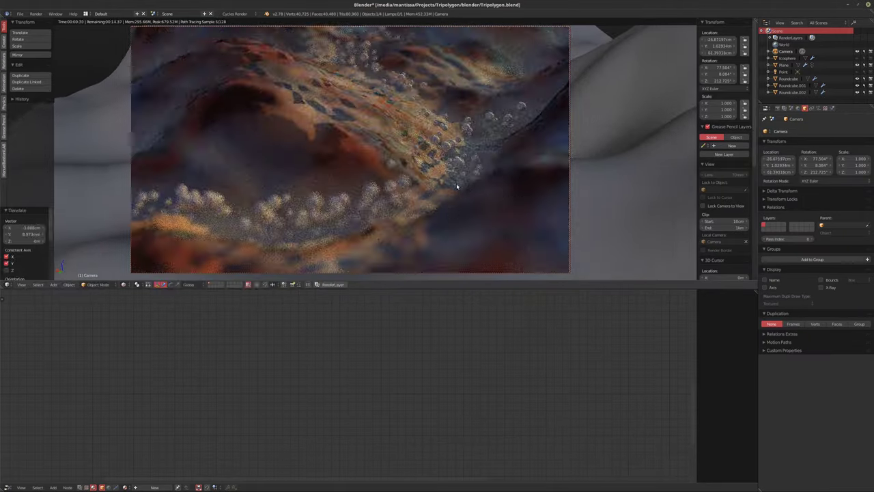
pyautogui.press('g')
pyautogui.press('z')
pyautogui.press('z')
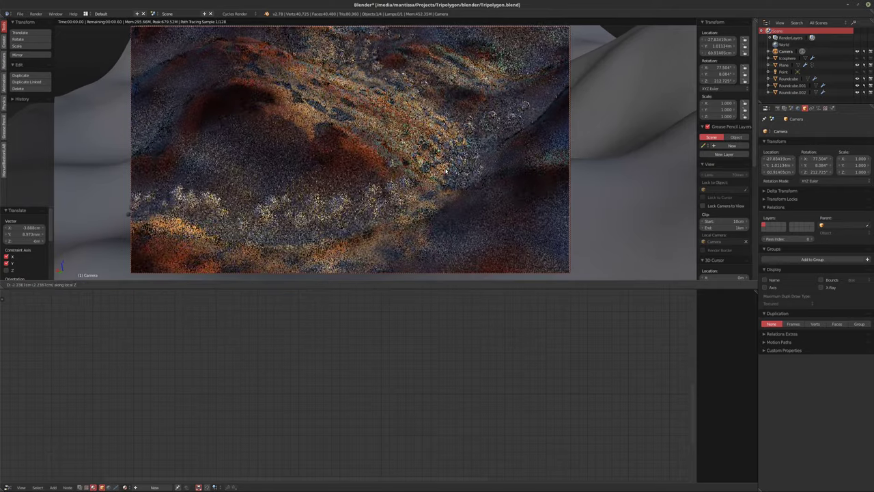
pyautogui.click(424, 172)
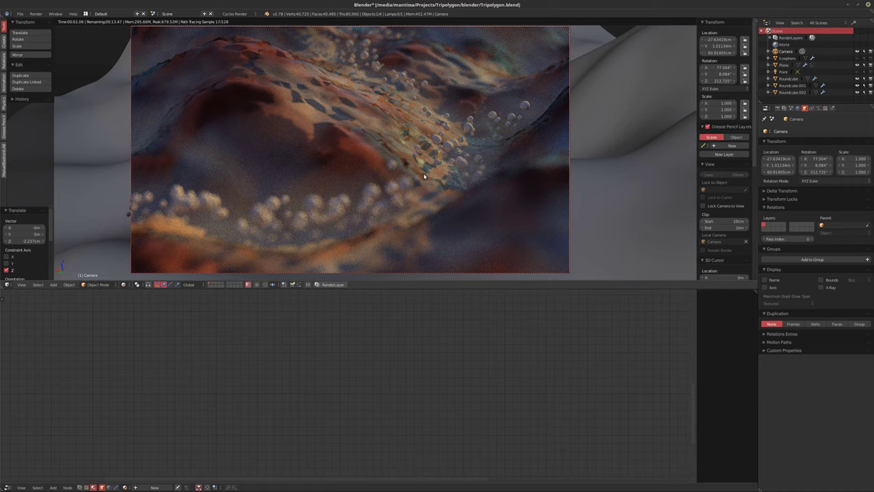
pyautogui.press('g')
pyautogui.press('z')
pyautogui.press('z')
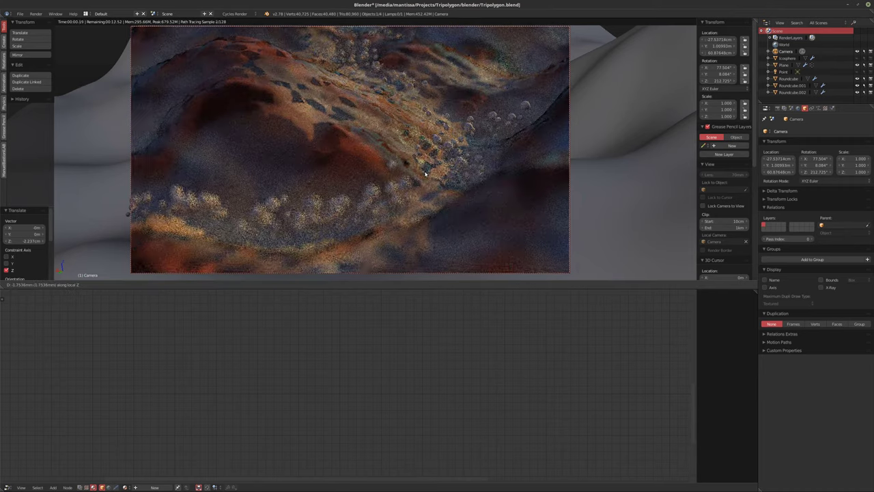
pyautogui.click(432, 171)
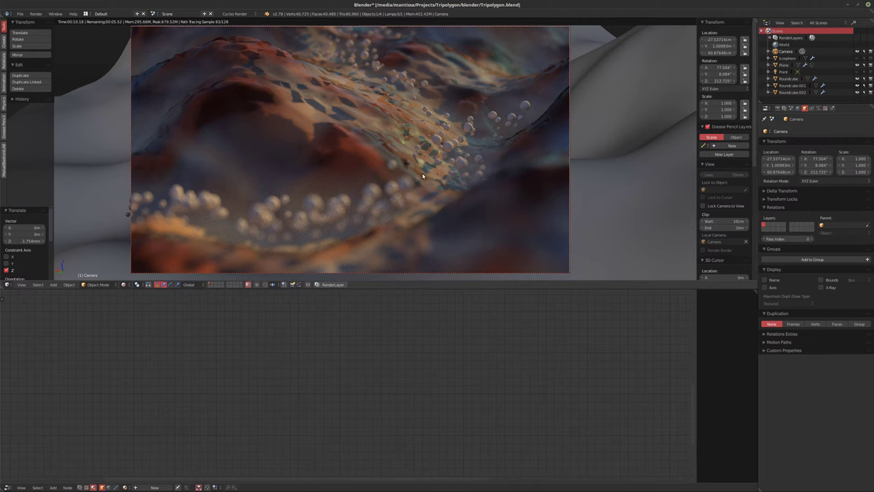
# - On Plane's modifiers, set Subsurf.0 view levels to 2 and move Subsurf.002 below ParticleSystem 1
pyautogui.click(784, 65)
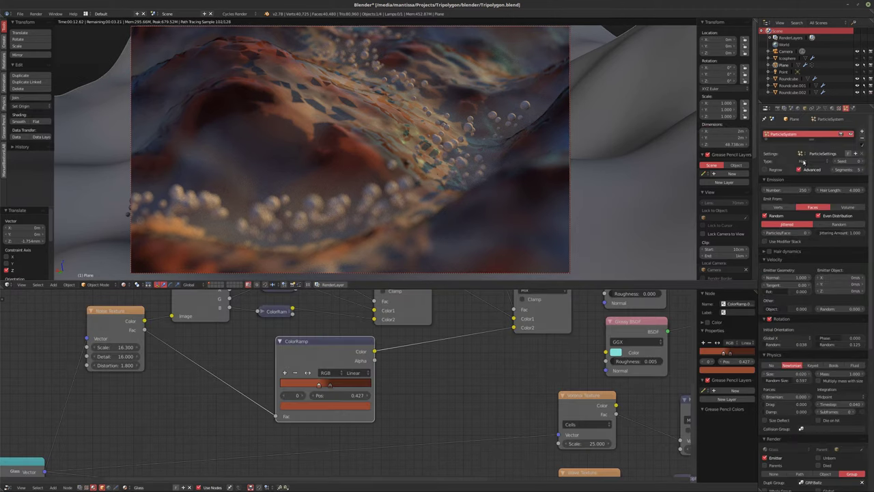
pyautogui.click(819, 108)
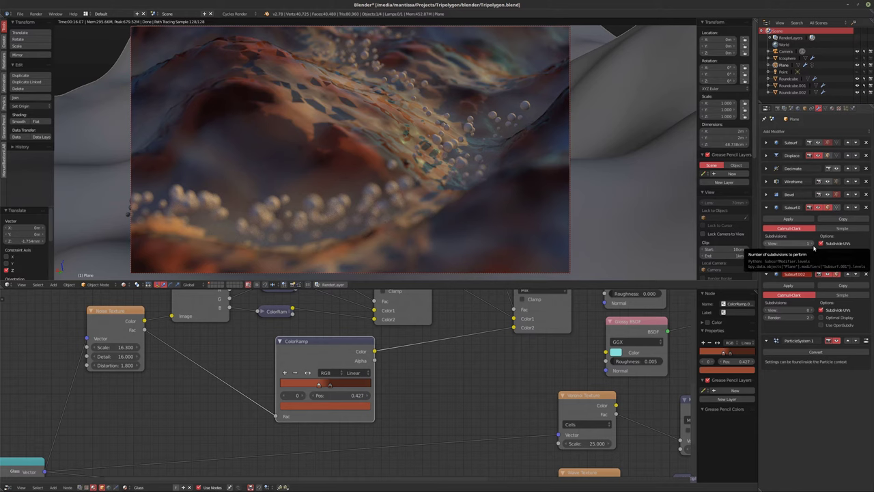
pyautogui.click(813, 248)
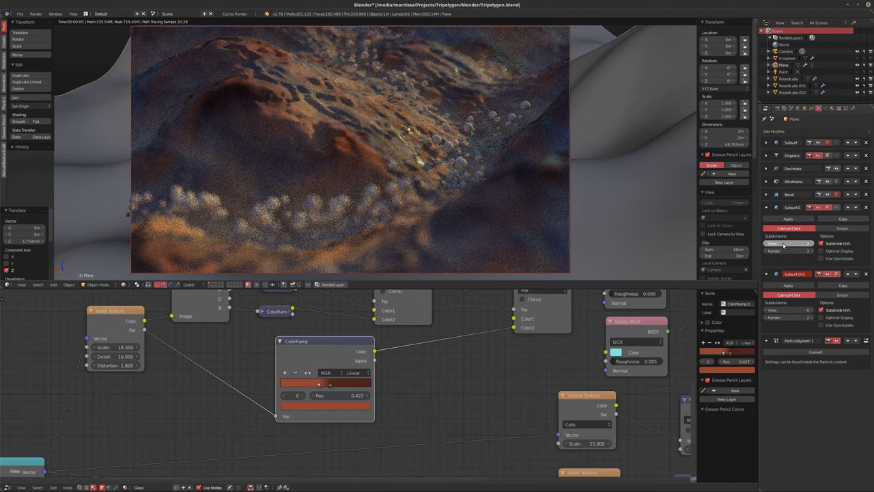
pyautogui.keyDown('ctrl'); pyautogui.scroll(1, 785, 244); pyautogui.keyUp('ctrl')
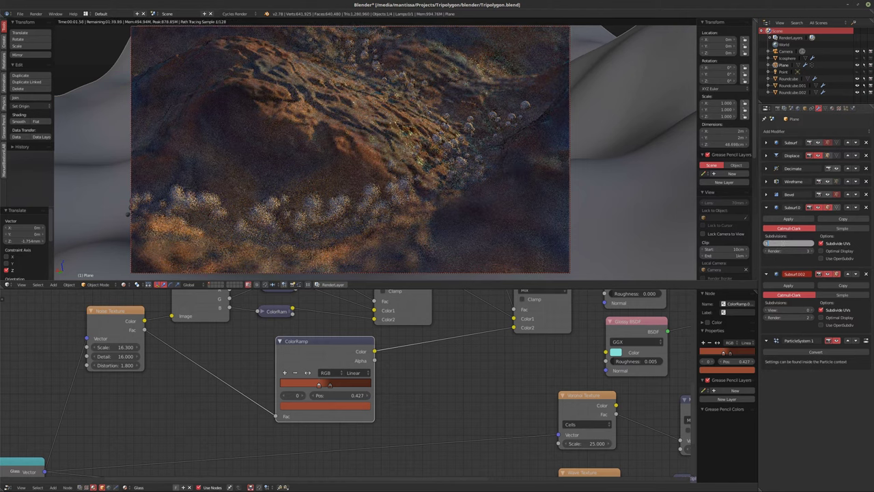
pyautogui.keyDown('ctrl'); pyautogui.scroll(-2, 783, 245); pyautogui.keyUp('ctrl')
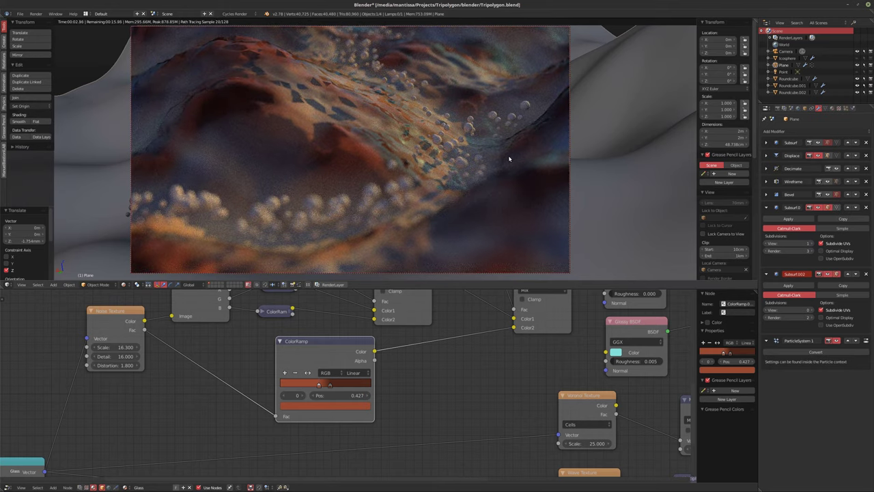
pyautogui.click(766, 273)
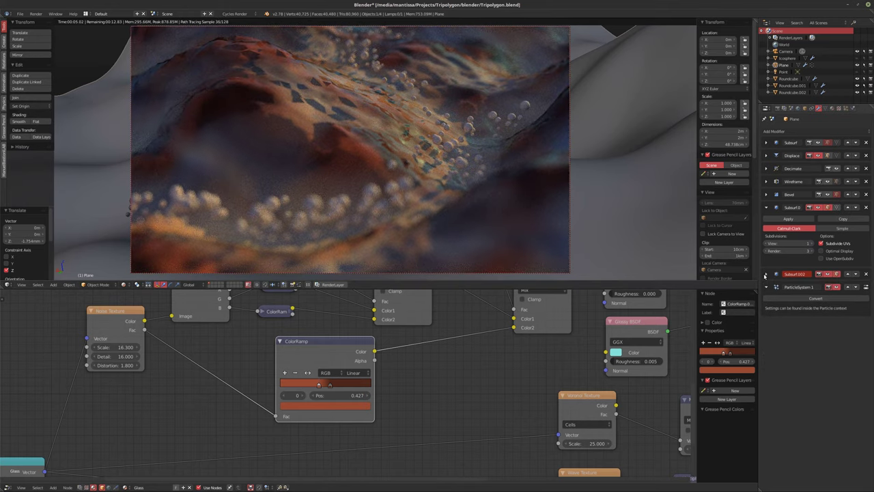
pyautogui.click(856, 274)
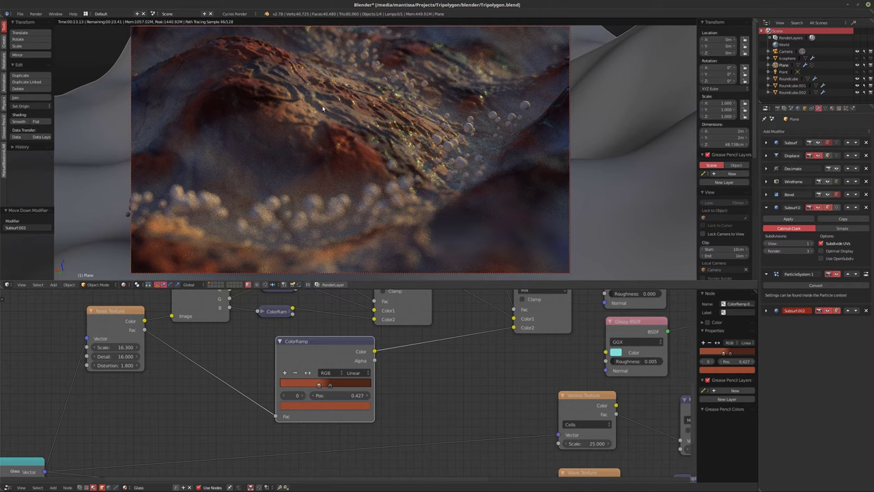
# - Give Roundcube a new material, replacing the Diffuse BSDF with a Glass BSDF wired to Surface
pyautogui.click(787, 79)
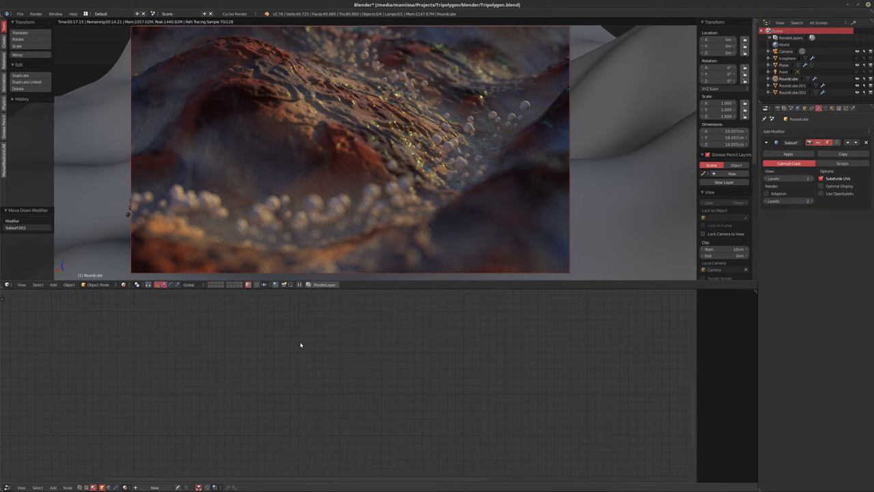
pyautogui.click(155, 487)
pyautogui.moveTo(504, 369); pyautogui.dragTo(289, 332, button='middle')
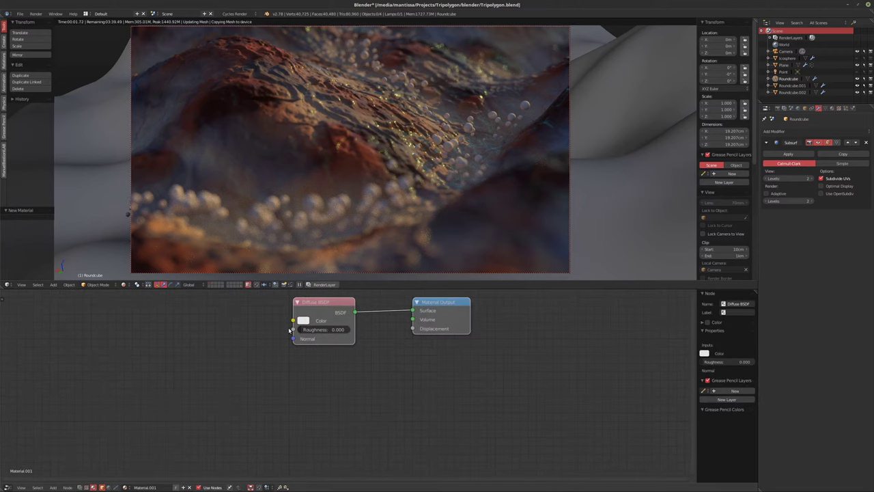
pyautogui.press('x')
pyautogui.hotkey('shift', 'a')
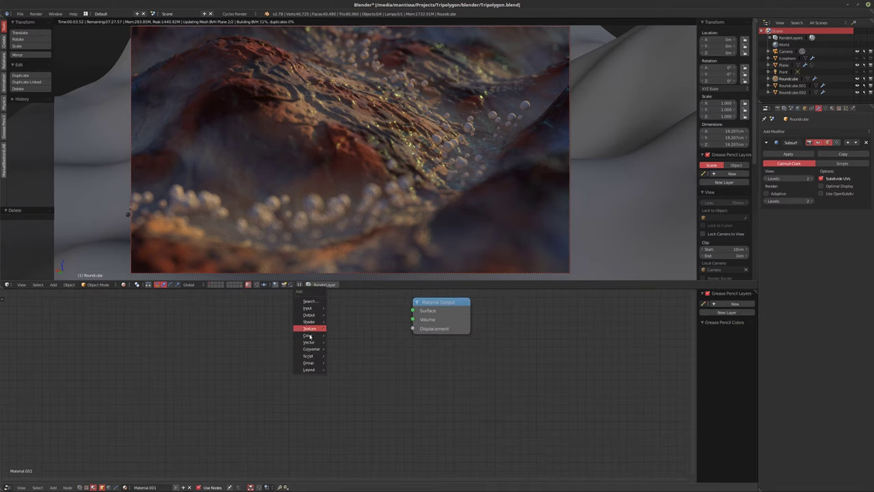
pyautogui.moveTo(309, 321)
pyautogui.click(346, 359)
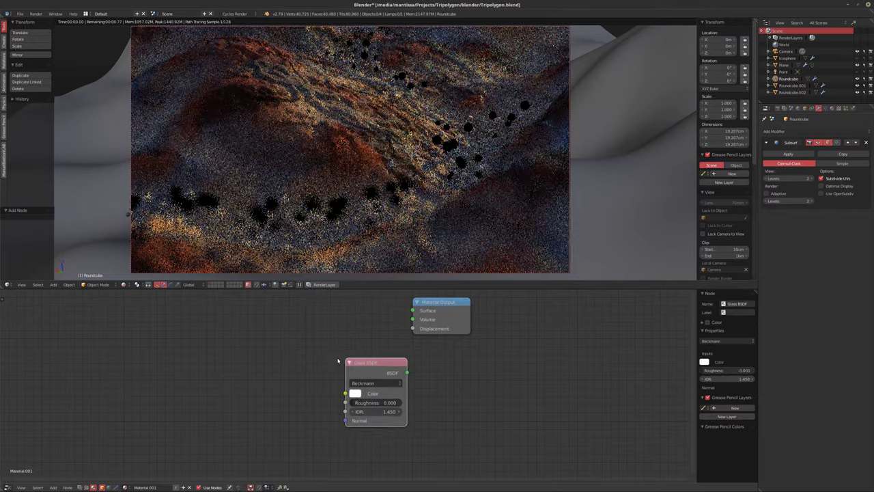
pyautogui.click(175, 366)
pyautogui.moveTo(445, 323); pyautogui.dragTo(374, 419)
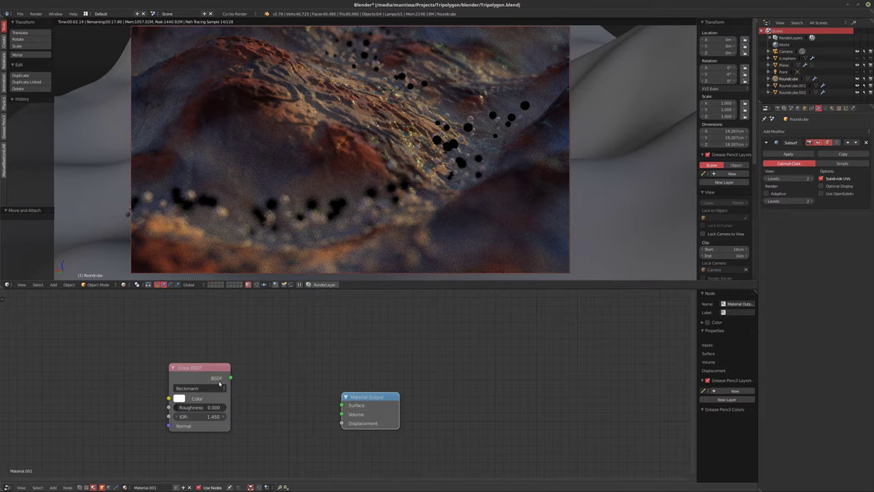
pyautogui.moveTo(230, 377); pyautogui.dragTo(342, 406)
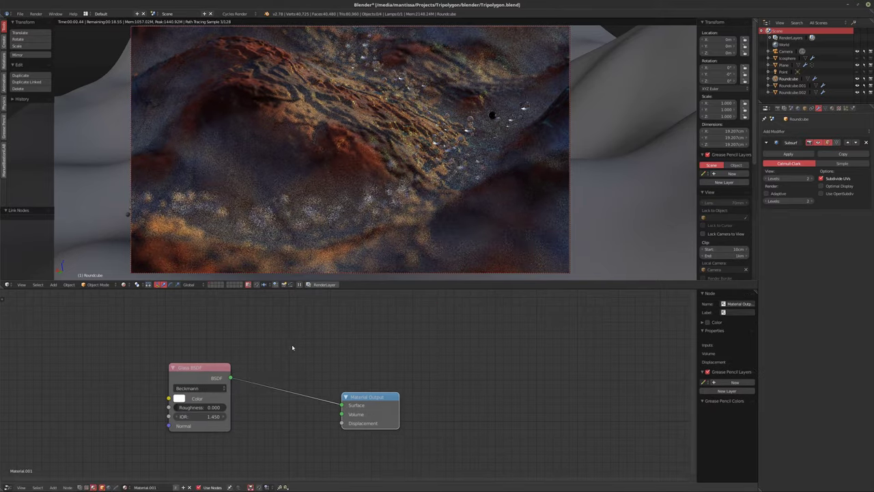
pyautogui.scroll(2, 293, 344)
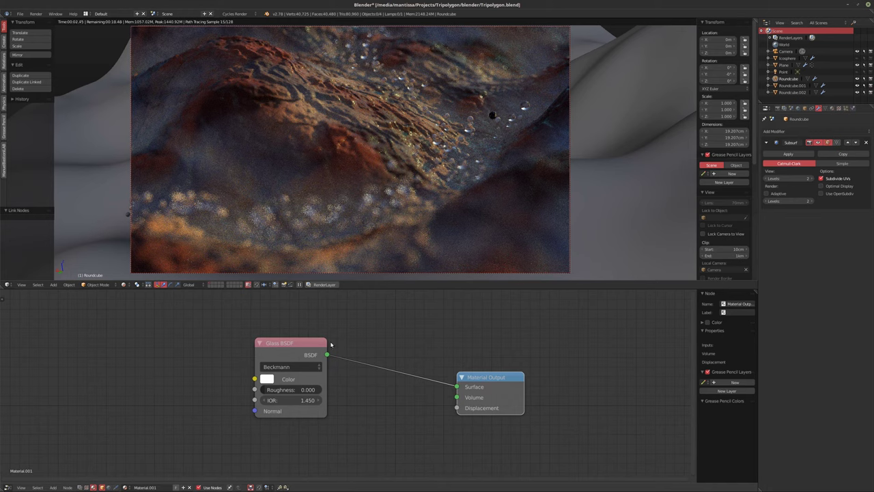
# - Link Roundcube's glass material to the other Roundcube spheres with Ctrl+L
pyautogui.click(791, 85)
pyautogui.click(788, 78)
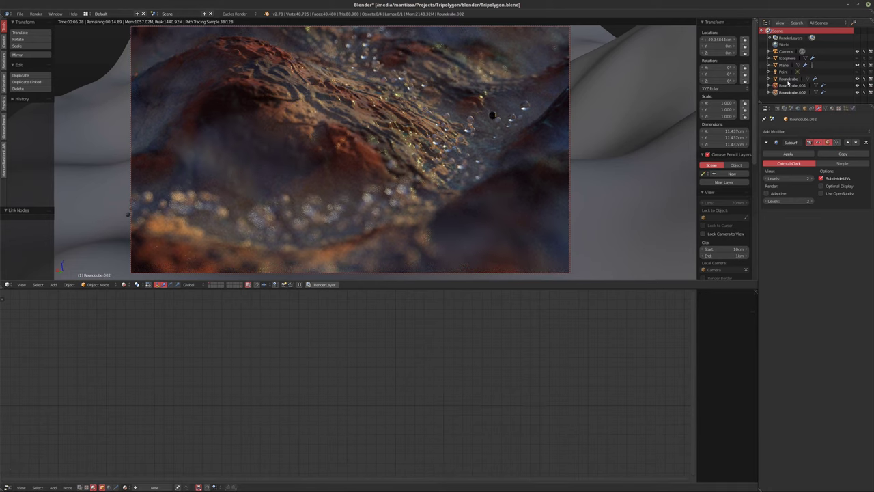
pyautogui.hotkey('ctrl', 'l')
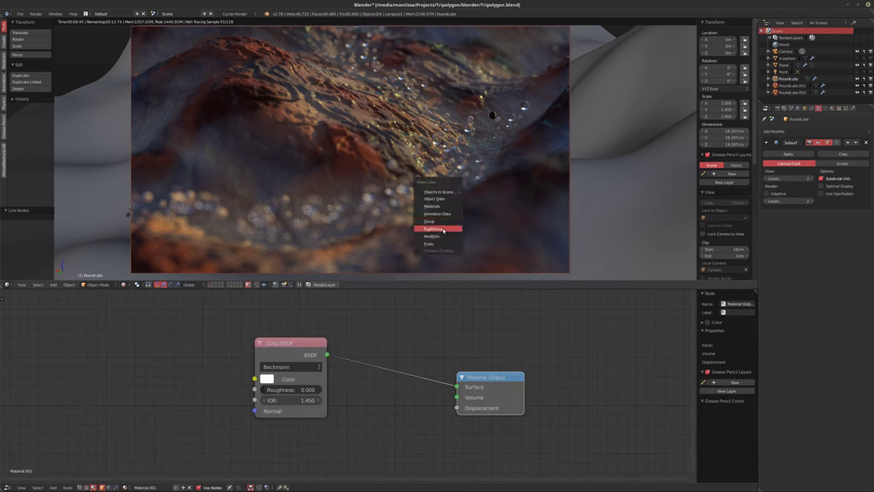
pyautogui.click(437, 208)
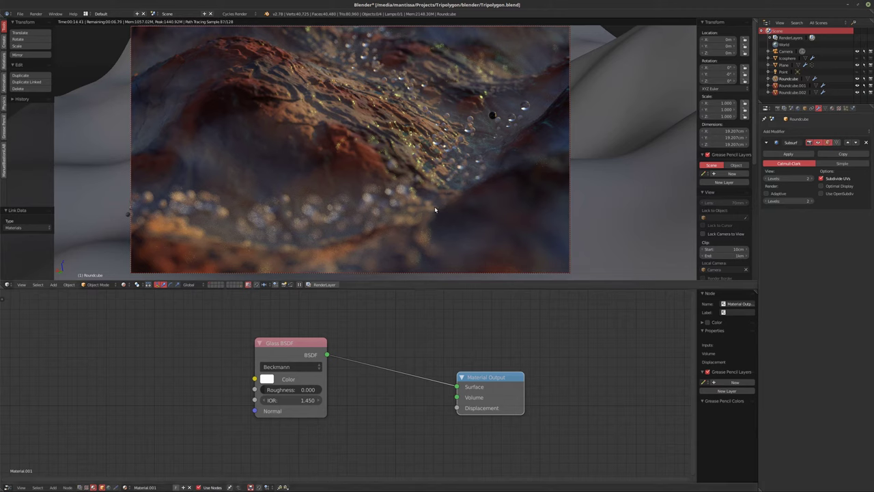
# - Assign Material.001 to Roundcube.001, check Roundcube.002, then remove Roundcube.001's material
pyautogui.click(792, 86)
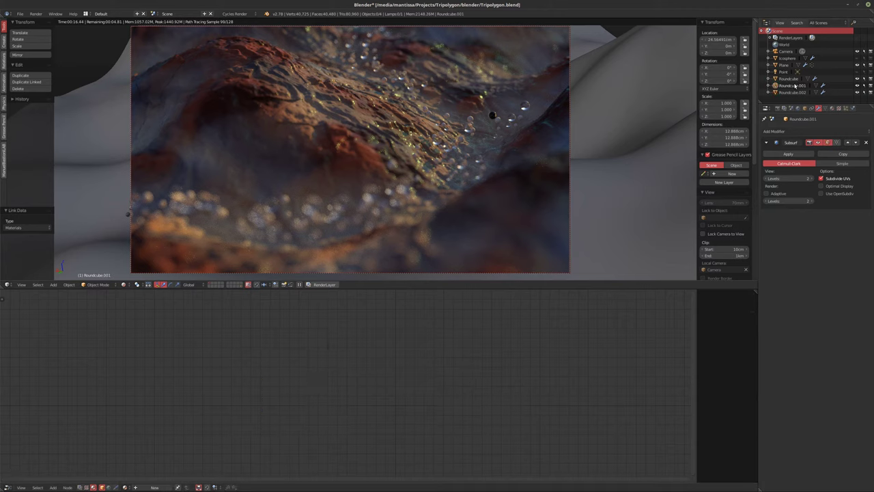
pyautogui.click(125, 486)
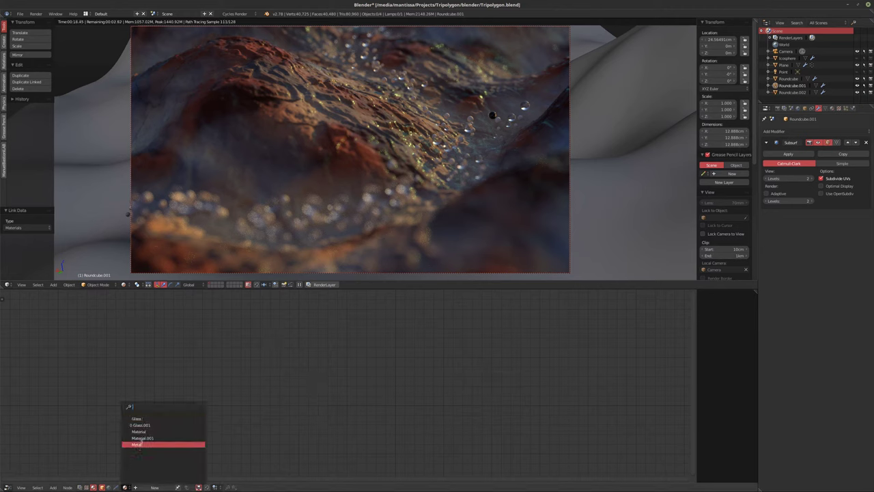
pyautogui.click(142, 438)
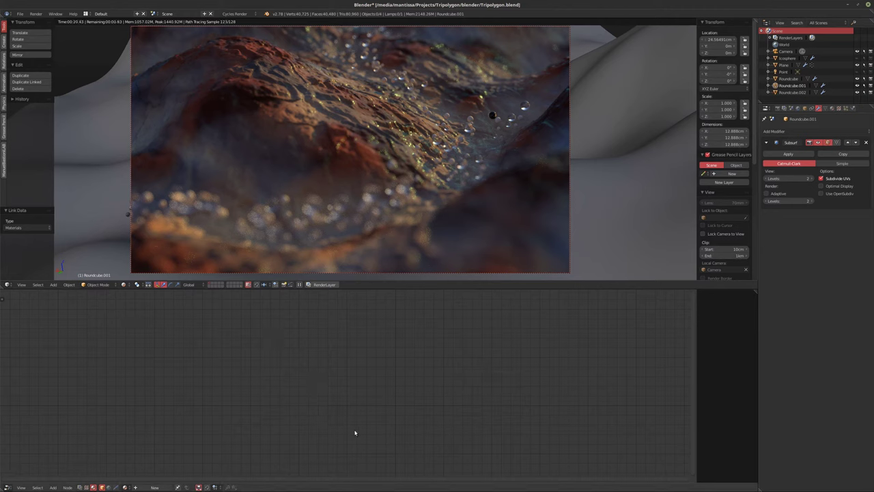
pyautogui.click(789, 79)
pyautogui.click(790, 92)
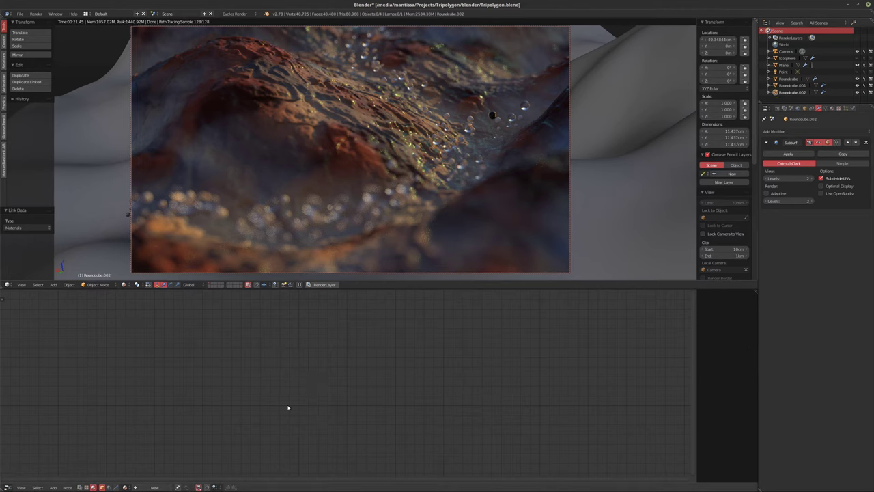
pyautogui.click(126, 486)
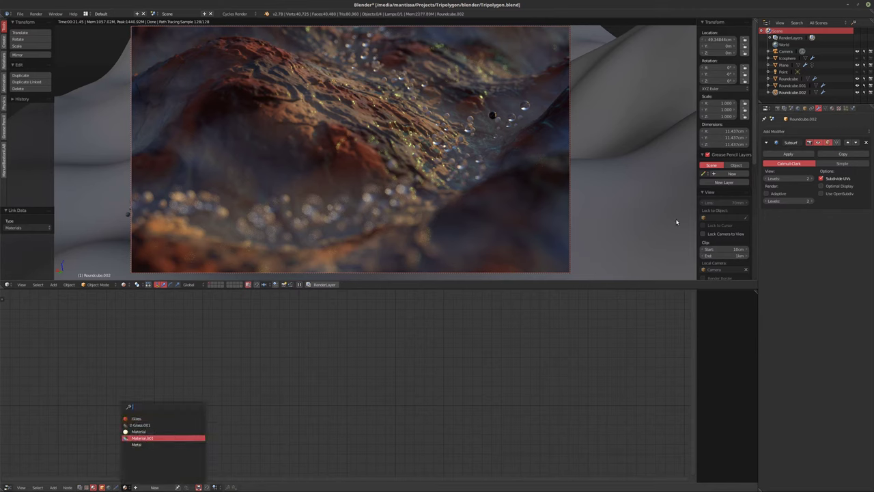
pyautogui.click(793, 85)
pyautogui.click(205, 487)
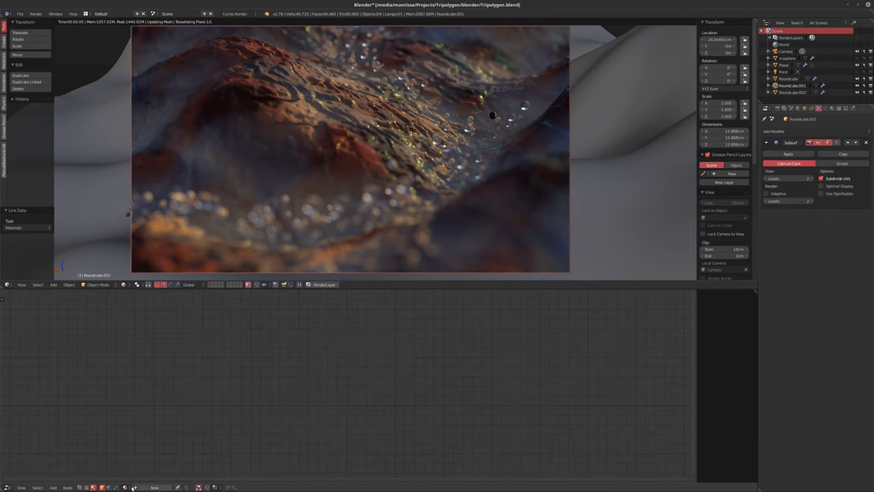
# - Assign the glass Material.001 to Roundcube.001 and select the Camera
pyautogui.click(132, 487)
pyautogui.click(141, 444)
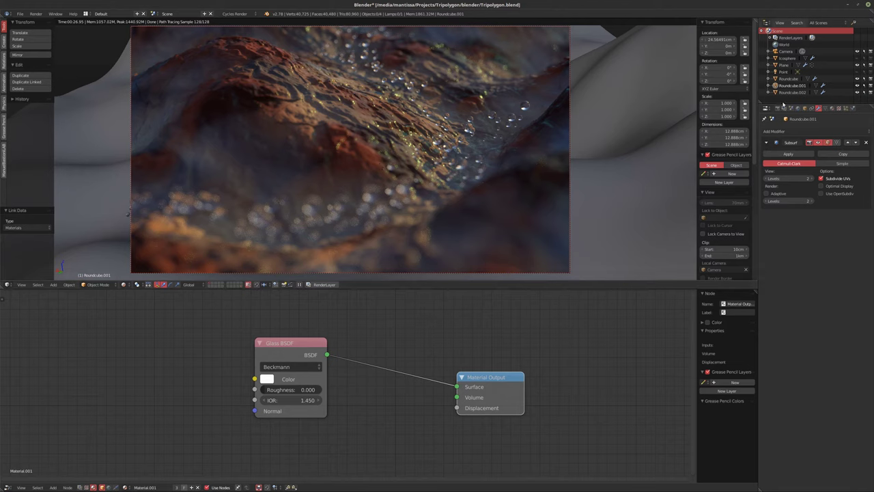
pyautogui.click(786, 51)
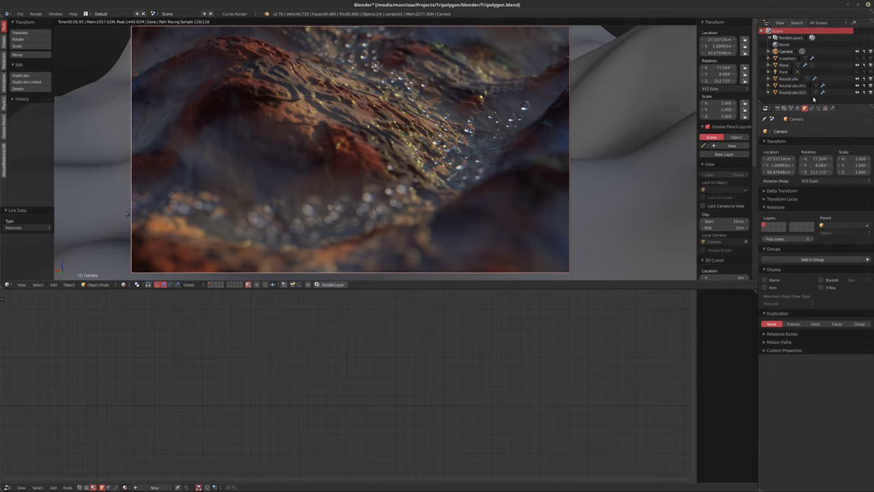
# - Set camera depth of field: focus about 1.03 m, 1 cm aperture, 7 blades, 1.3 ratio
pyautogui.click(818, 108)
pyautogui.moveTo(792, 320)
pyautogui.mouseDown()
pyautogui.moveTo(823, 320)
pyautogui.moveTo(805, 320)
pyautogui.mouseUp()
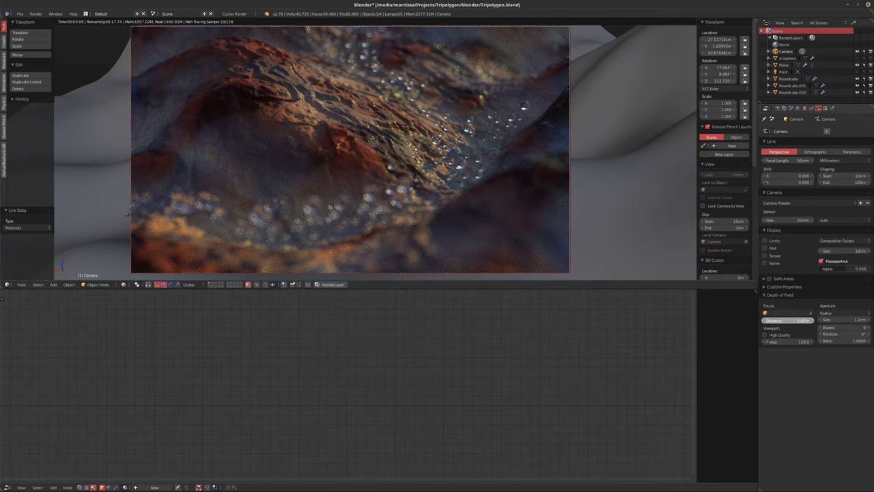
pyautogui.moveTo(805, 320); pyautogui.dragTo(856, 320)
pyautogui.write('1')
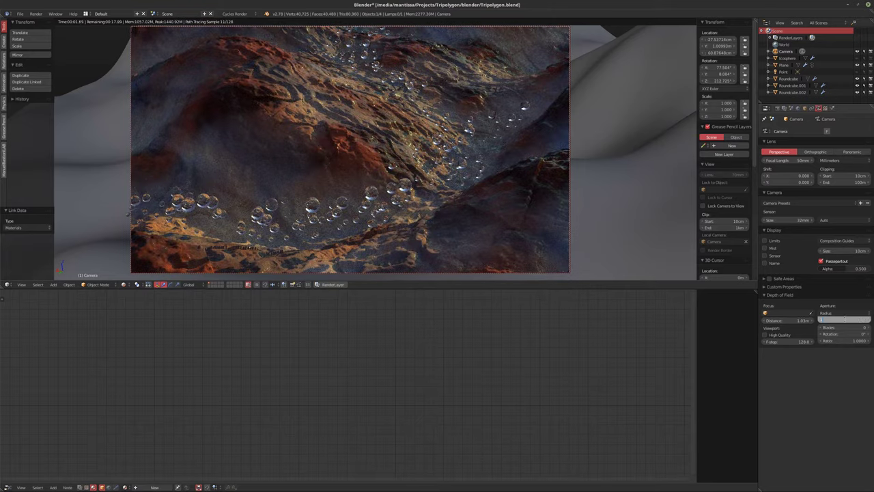
pyautogui.press('Return')
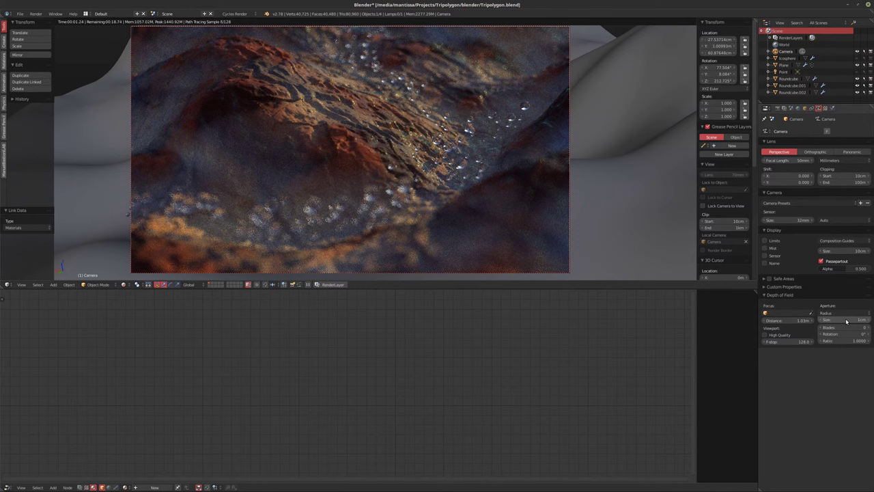
pyautogui.moveTo(847, 321); pyautogui.dragTo(840, 320)
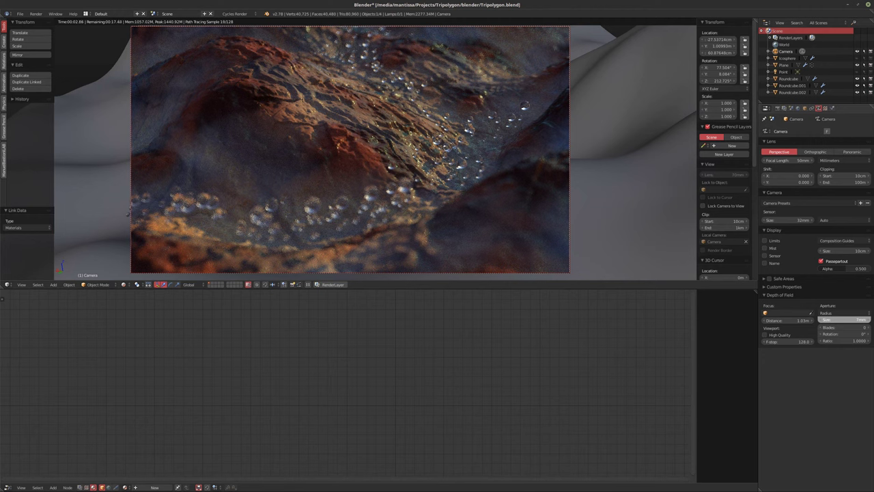
pyautogui.moveTo(844, 321); pyautogui.dragTo(853, 321)
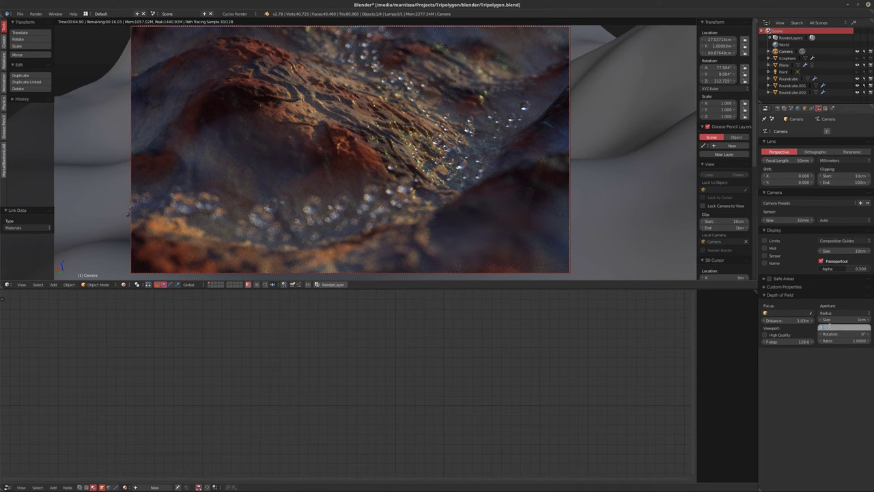
pyautogui.moveTo(828, 327); pyautogui.dragTo(840, 342)
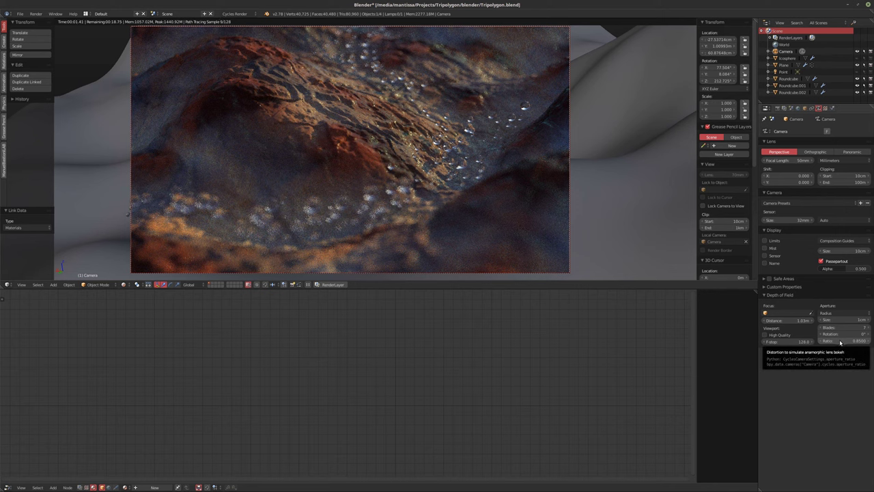
pyautogui.click(839, 343)
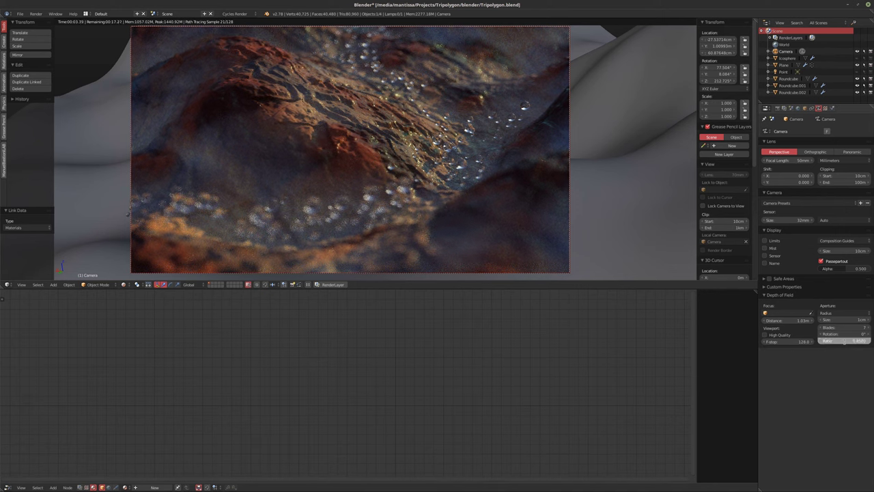
pyautogui.press('Return')
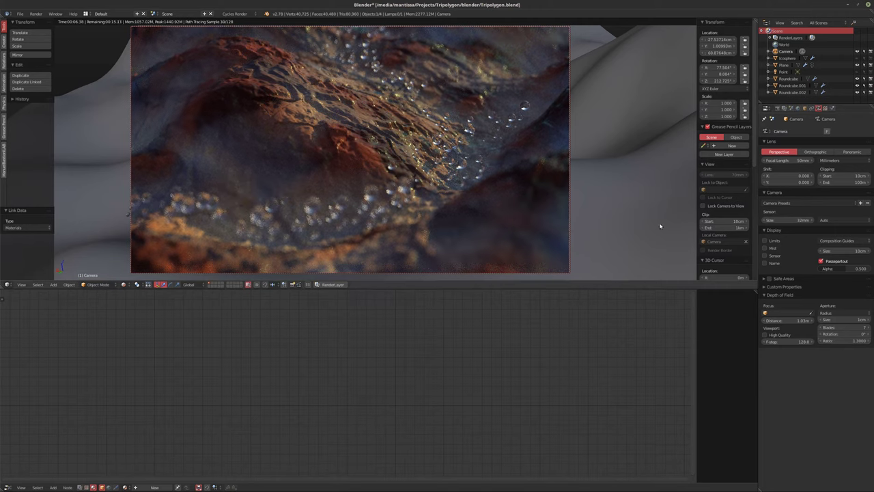
# - Return to the spheres' glass material and tint the Glass BSDF colour away from white
pyautogui.rightClick(604, 217)
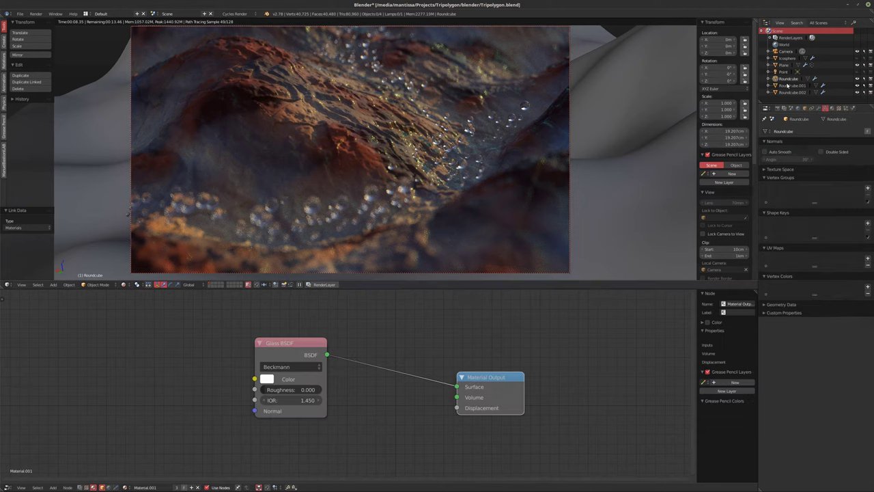
pyautogui.scroll(3, 367, 375)
pyautogui.click(328, 376)
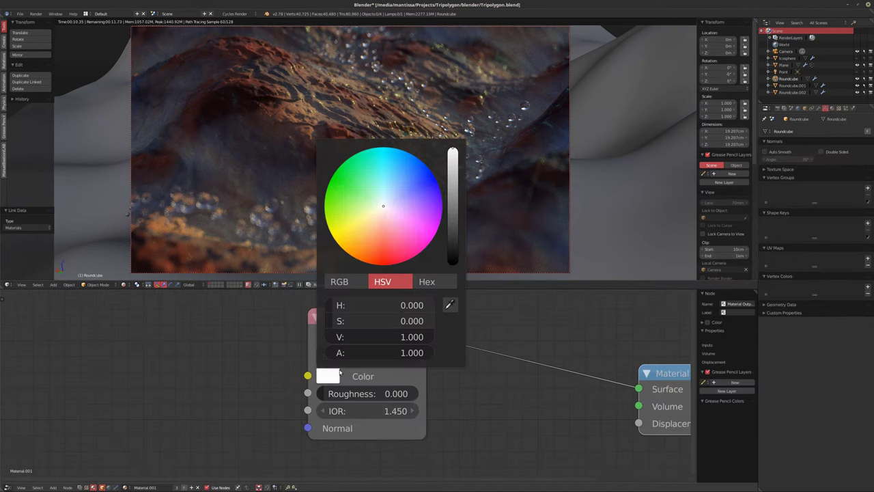
pyautogui.moveTo(386, 223)
pyautogui.mouseDown()
pyautogui.moveTo(397, 216)
pyautogui.moveTo(385, 198)
pyautogui.moveTo(397, 188)
pyautogui.mouseUp()
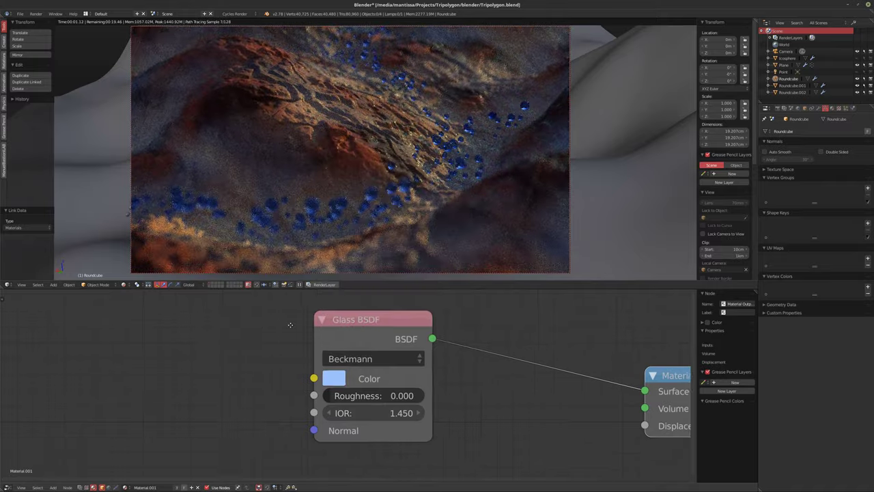
pyautogui.scroll(-2, 294, 326)
# - Add an Object Info node and a ColorRamp node to the glass material
pyautogui.hotkey('shift', 'a')
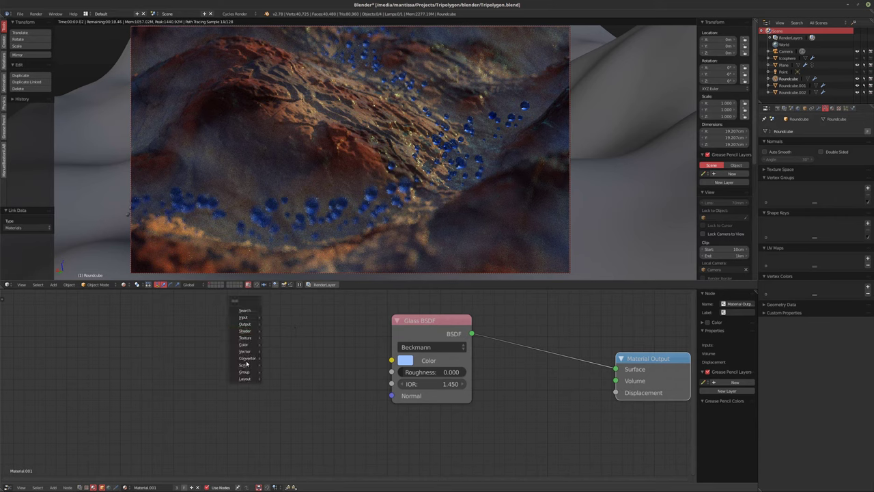
pyautogui.moveTo(244, 318)
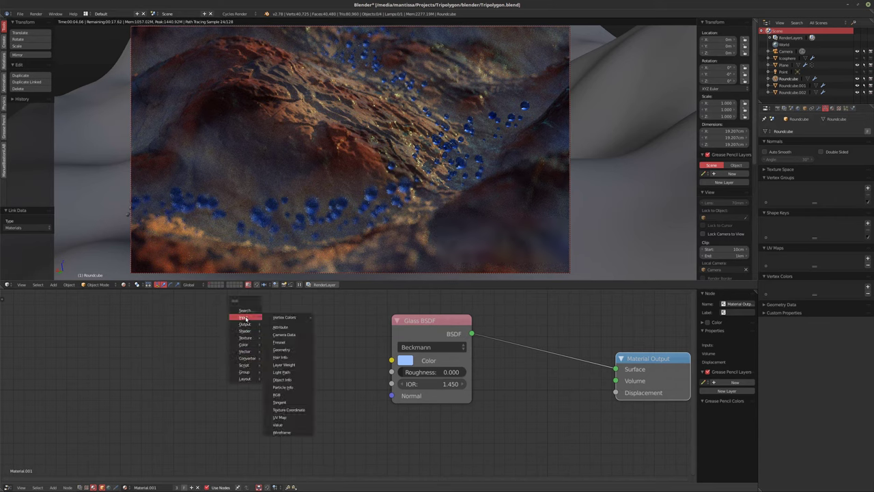
pyautogui.click(283, 379)
pyautogui.click(127, 342)
pyautogui.hotkey('shift', 'a')
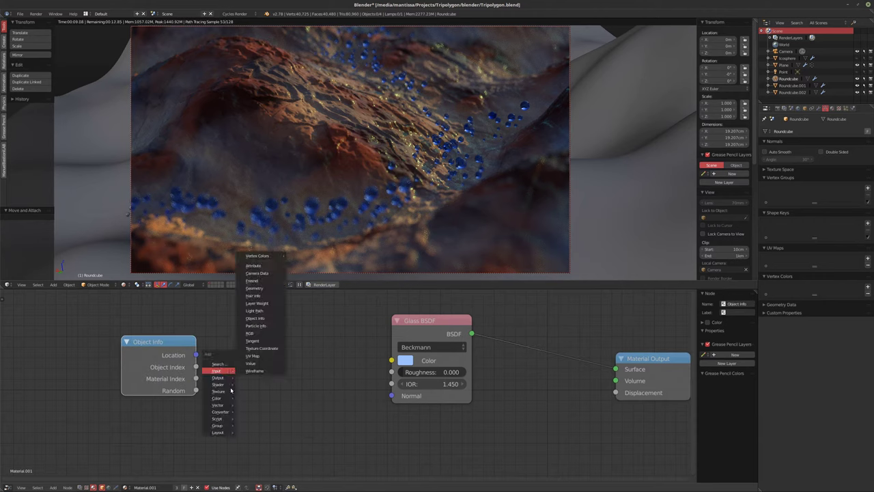
pyautogui.moveTo(218, 412)
pyautogui.click(262, 336)
pyautogui.click(225, 312)
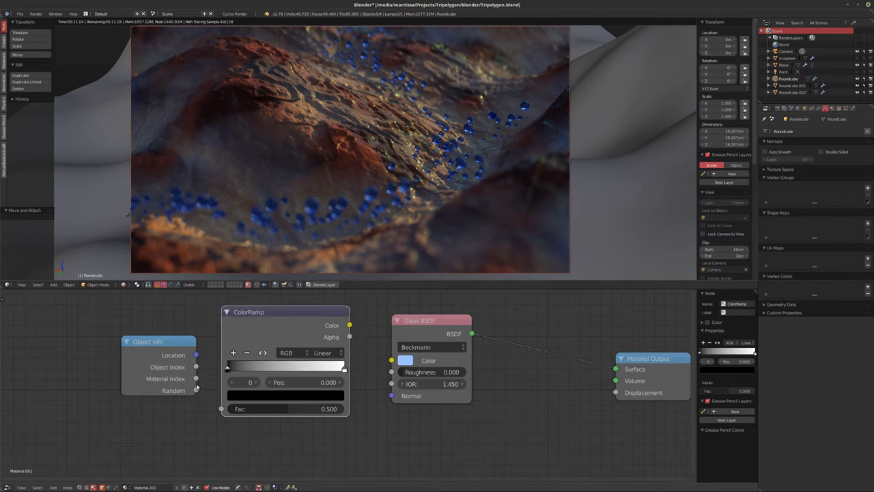
# - Feed Object Info Random through the ColorRamp into the Glass BSDF Color
pyautogui.moveTo(195, 390); pyautogui.dragTo(221, 409)
pyautogui.keyDown('ctrl'); pyautogui.keyDown('shift'); pyautogui.click(279, 344); pyautogui.keyUp('shift'); pyautogui.keyUp('ctrl')
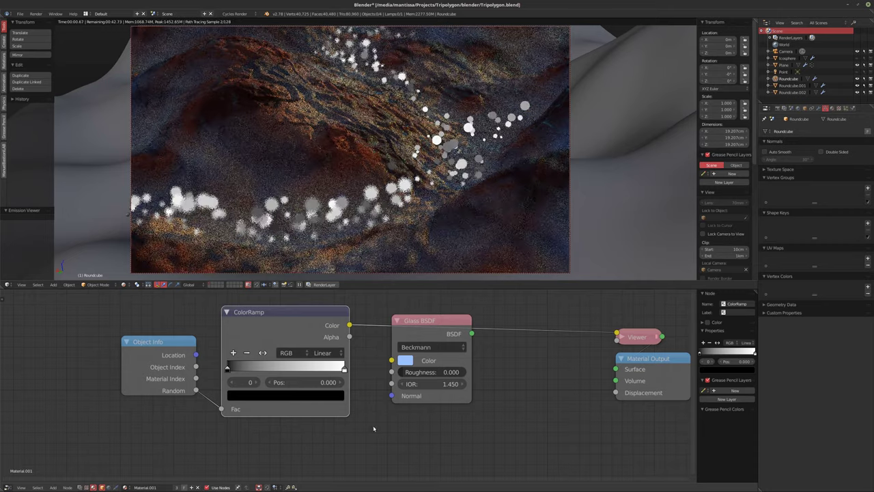
pyautogui.moveTo(310, 347); pyautogui.dragTo(267, 356, button='middle')
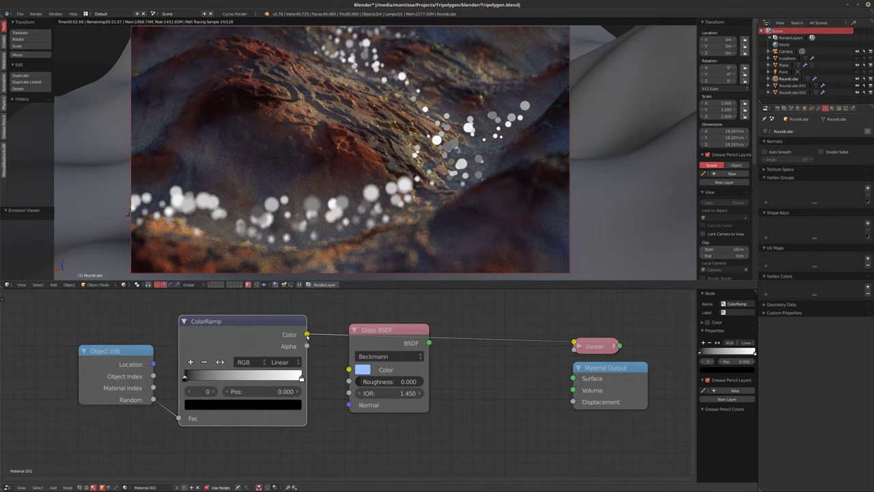
pyautogui.moveTo(306, 334); pyautogui.dragTo(349, 369)
pyautogui.keyDown('ctrl'); pyautogui.keyDown('shift'); pyautogui.click(382, 348); pyautogui.keyUp('shift'); pyautogui.keyUp('ctrl')
# - Recolour the ColorRamp's black stop to a bright light cyan-blue
pyautogui.moveTo(303, 397); pyautogui.dragTo(375, 386, button='middle')
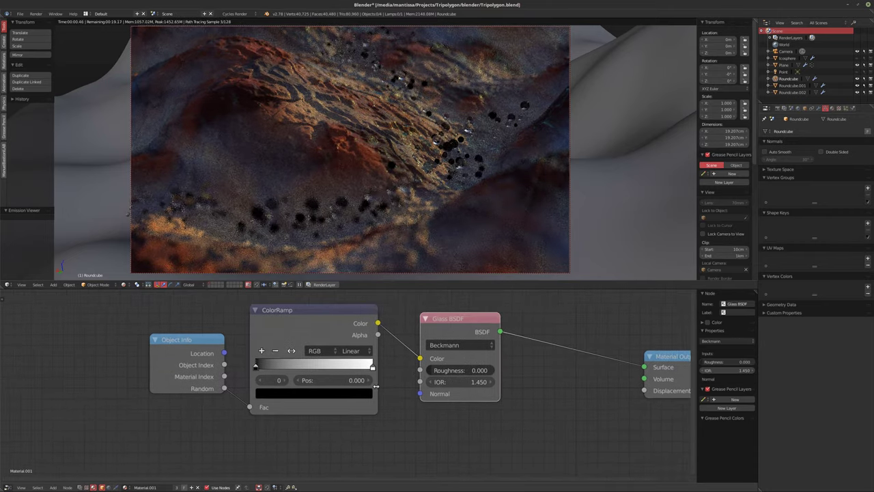
pyautogui.scroll(2, 375, 385)
pyautogui.click(257, 397)
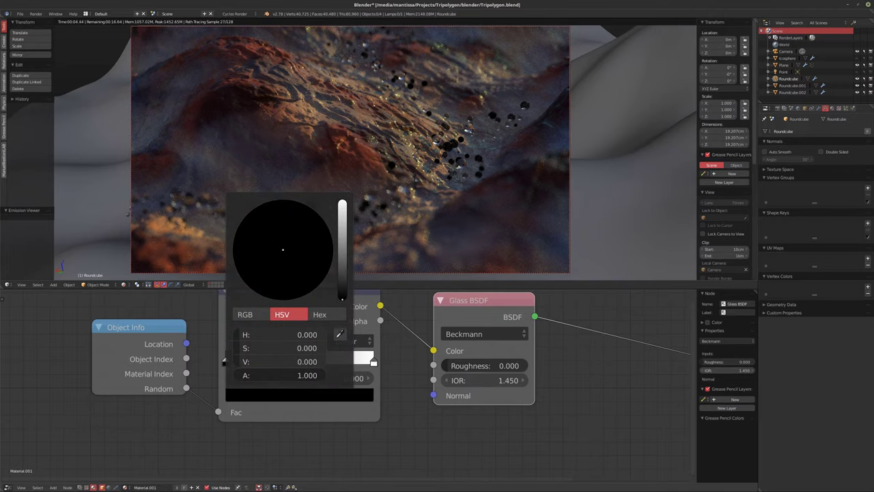
pyautogui.moveTo(342, 298); pyautogui.dragTo(342, 218)
pyautogui.moveTo(282, 250)
pyautogui.mouseDown()
pyautogui.moveTo(285, 234)
pyautogui.moveTo(262, 241)
pyautogui.moveTo(275, 242)
pyautogui.mouseUp()
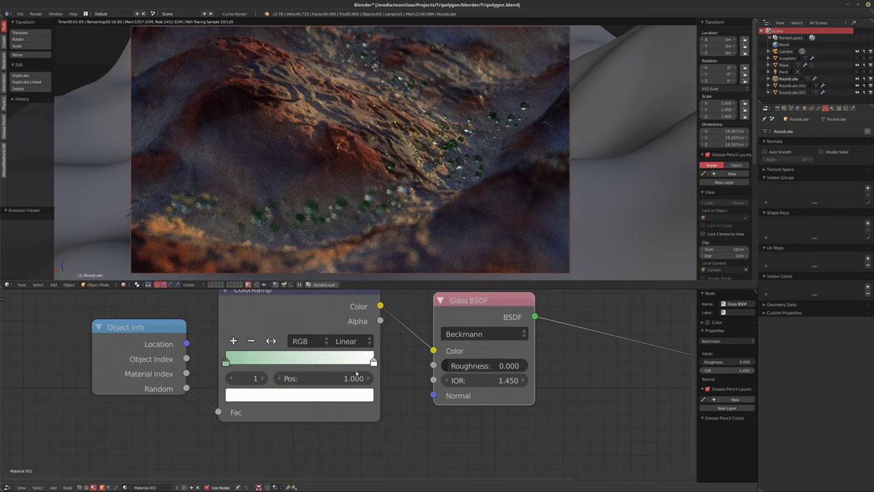
# - Try colours on the right-hand stop, ending on blue-violet, then reopen the left stop's colour
pyautogui.click(320, 394)
pyautogui.click(281, 261)
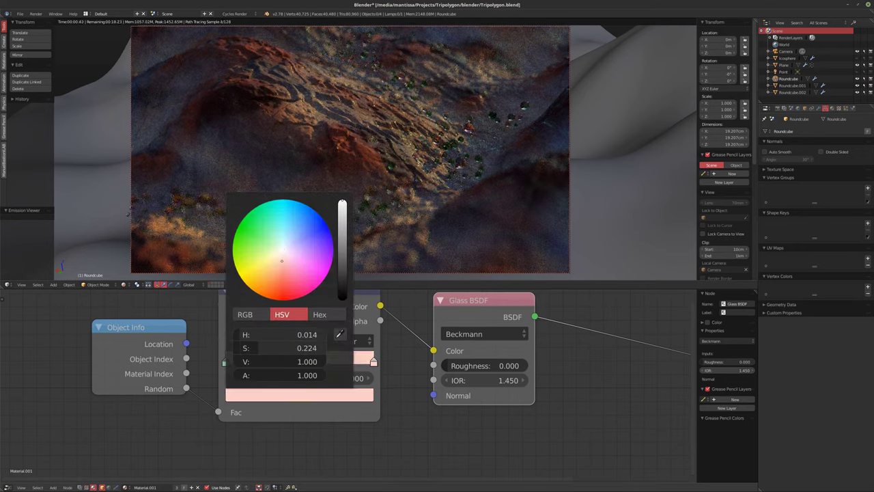
pyautogui.moveTo(281, 260)
pyautogui.mouseDown()
pyautogui.moveTo(274, 245)
pyautogui.moveTo(290, 234)
pyautogui.mouseUp()
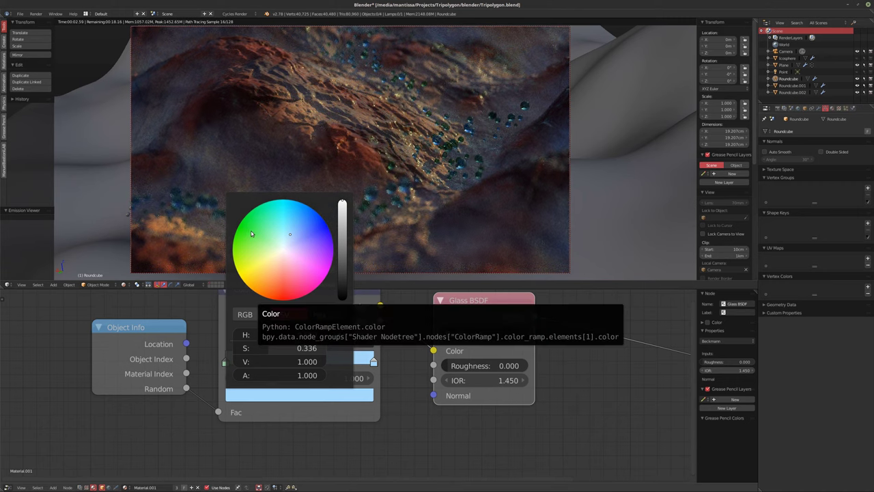
pyautogui.click(279, 283)
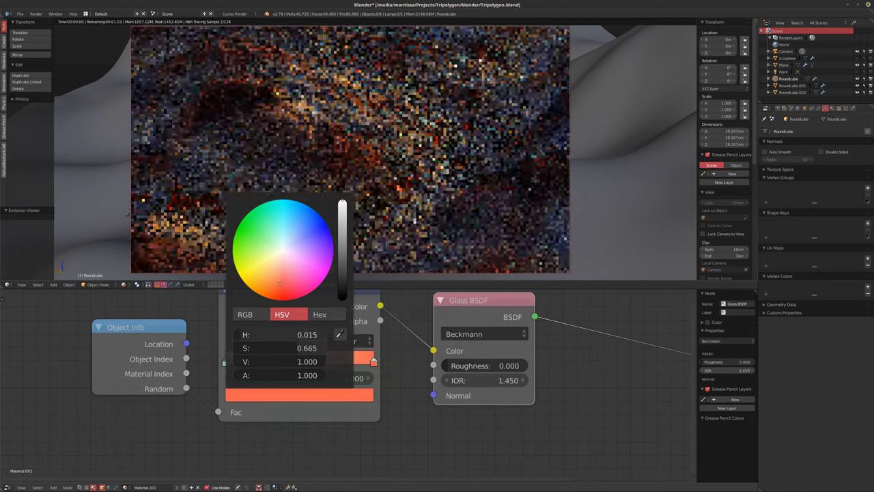
pyautogui.moveTo(279, 282); pyautogui.dragTo(280, 283)
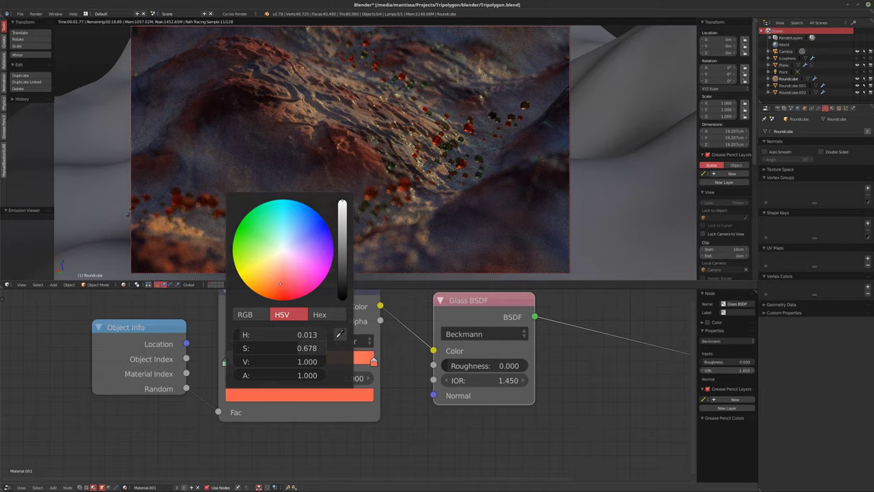
pyautogui.moveTo(280, 283)
pyautogui.mouseDown()
pyautogui.moveTo(308, 242)
pyautogui.moveTo(323, 248)
pyautogui.moveTo(326, 225)
pyautogui.moveTo(291, 201)
pyautogui.moveTo(289, 239)
pyautogui.moveTo(267, 254)
pyautogui.mouseUp()
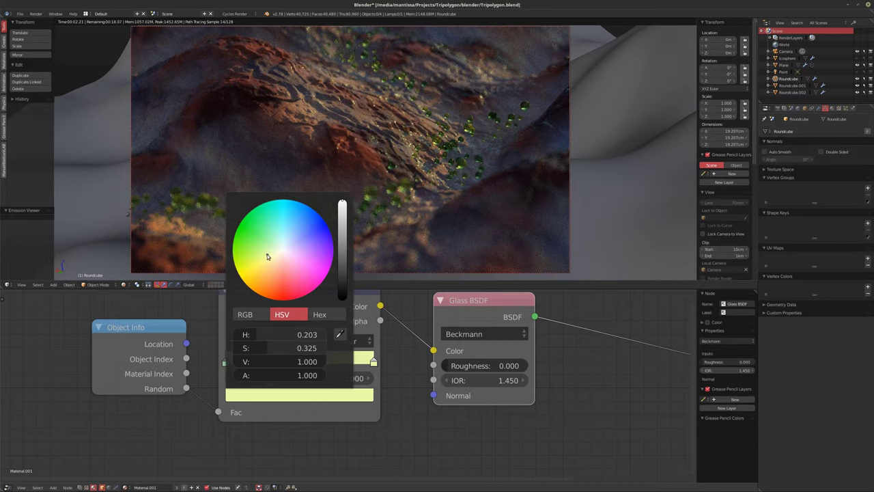
pyautogui.click(226, 361)
pyautogui.click(260, 389)
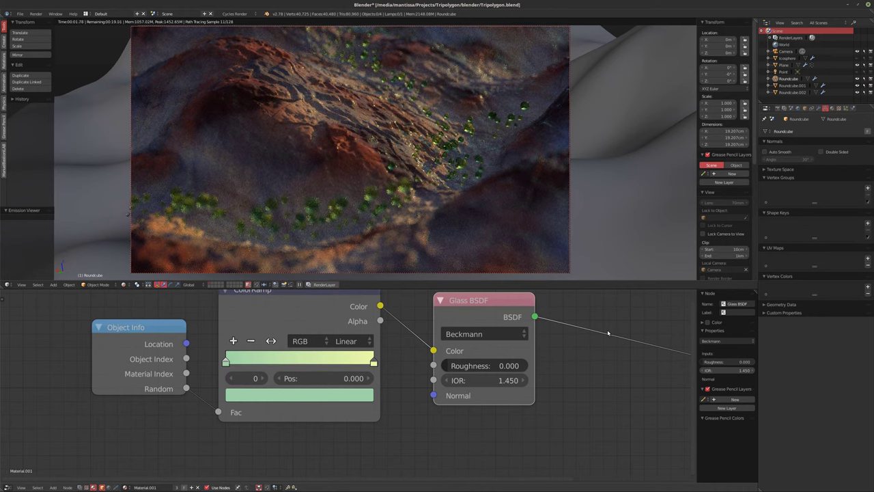
# - Set the Glass BSDF roughness to 0.100
pyautogui.click(464, 367)
pyautogui.write('0.1')
pyautogui.press('Return')
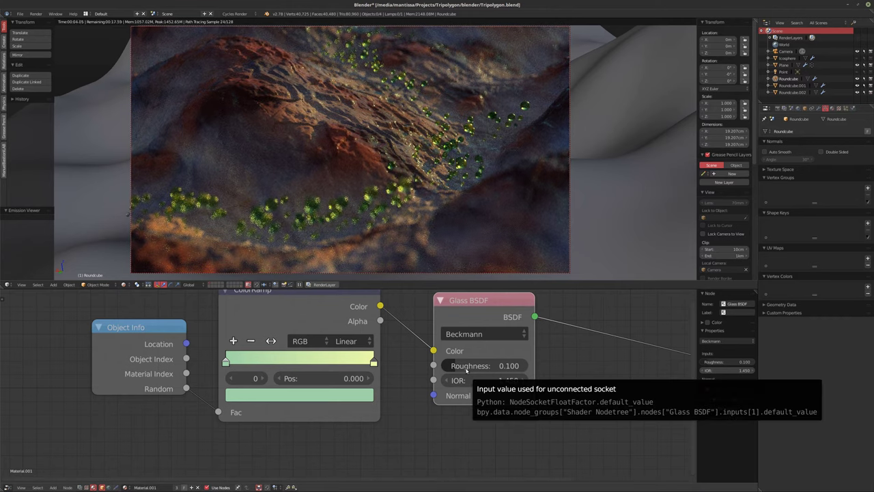
# - Show the render properties (512 render, 128 preview samples), expanding and collapsing Light Paths
pyautogui.click(776, 108)
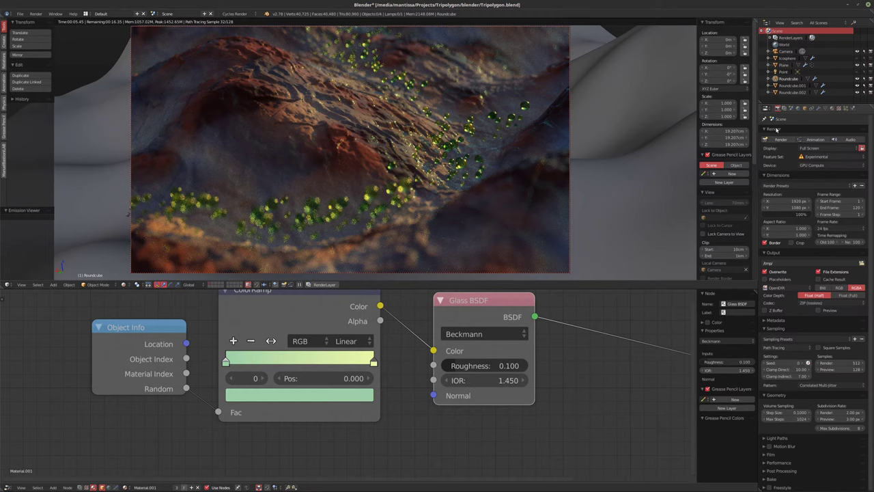
pyautogui.click(763, 438)
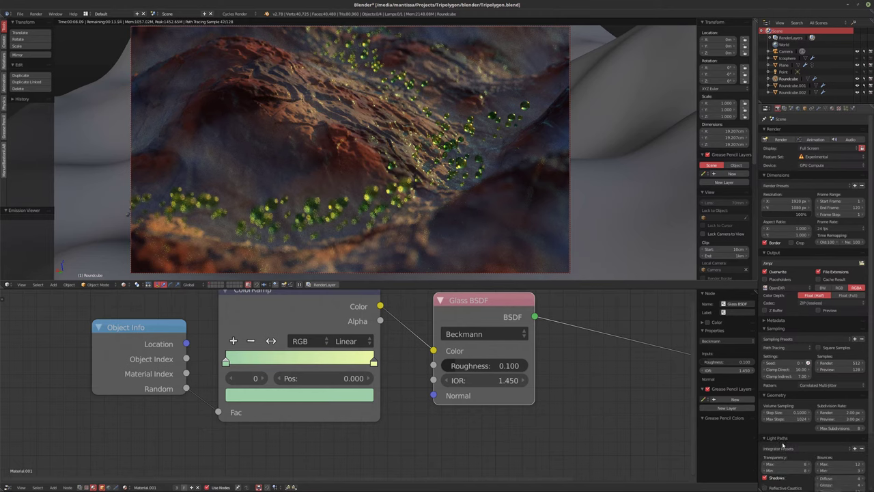
pyautogui.scroll(-1, 783, 445)
pyautogui.click(764, 410)
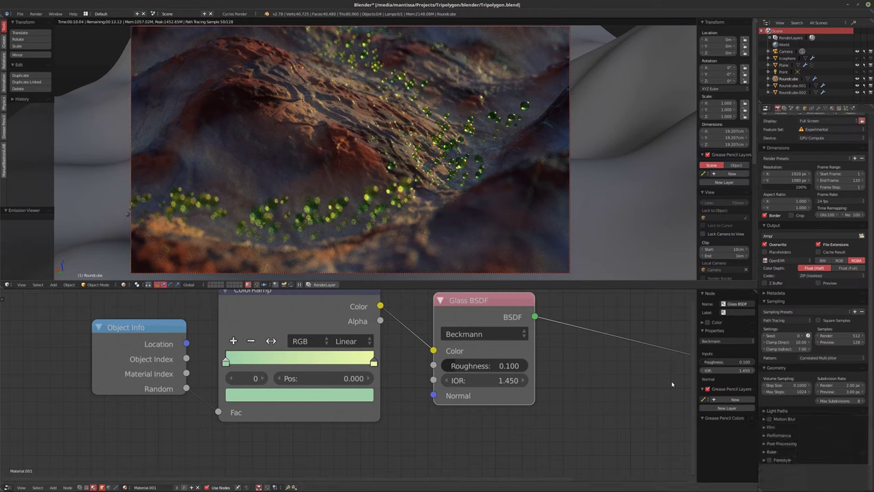
pyautogui.scroll(1, 806, 382)
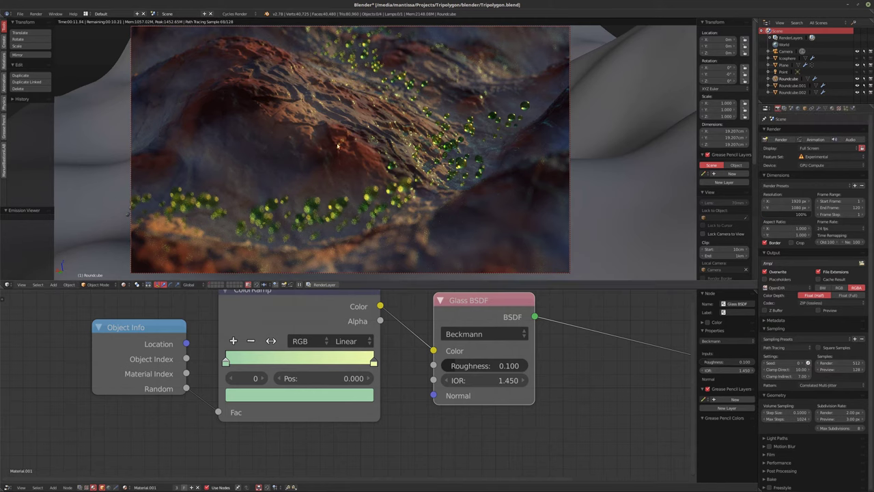
# - Add a tinted middle stop to the ColorRamp and move the outer stops to 0.173 and 0.809
pyautogui.click(234, 341)
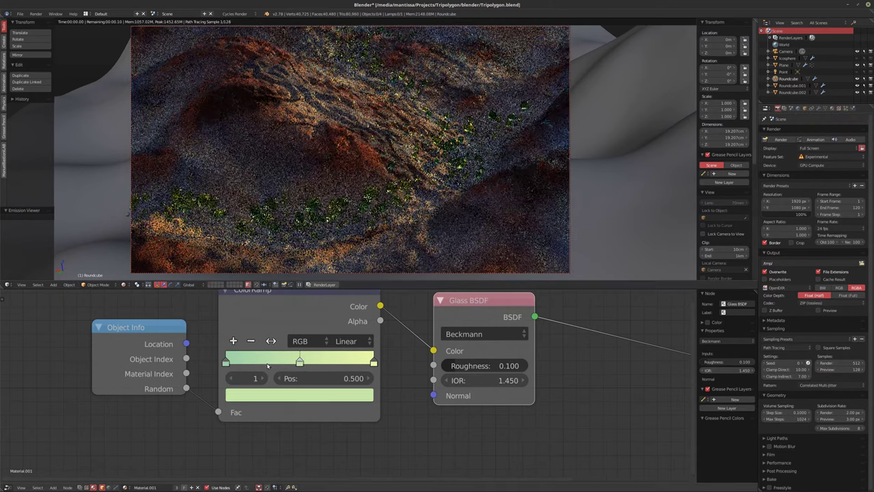
pyautogui.click(305, 394)
pyautogui.click(284, 260)
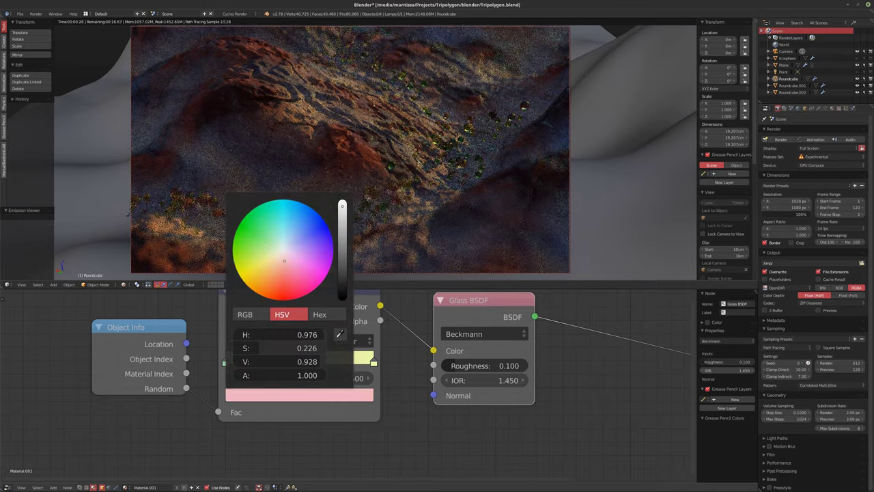
pyautogui.moveTo(285, 260)
pyautogui.mouseDown()
pyautogui.moveTo(293, 241)
pyautogui.moveTo(279, 233)
pyautogui.mouseUp()
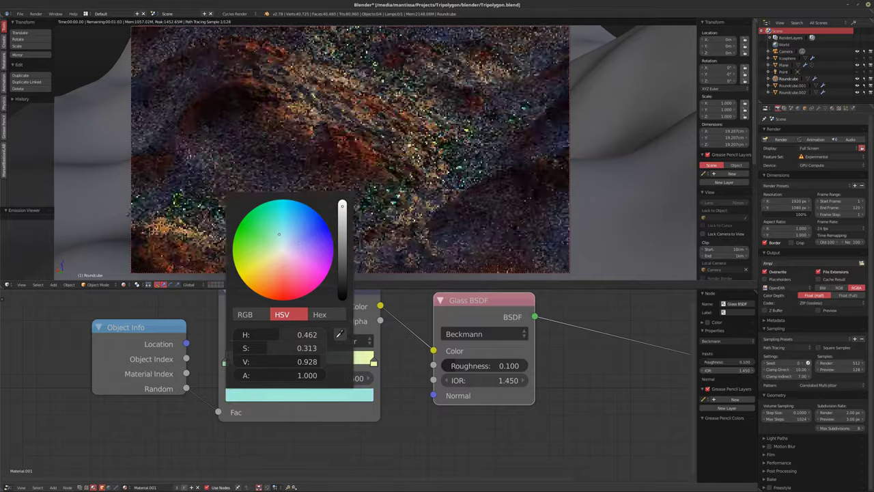
pyautogui.moveTo(227, 362); pyautogui.dragTo(251, 362)
pyautogui.moveTo(373, 362); pyautogui.dragTo(344, 365)
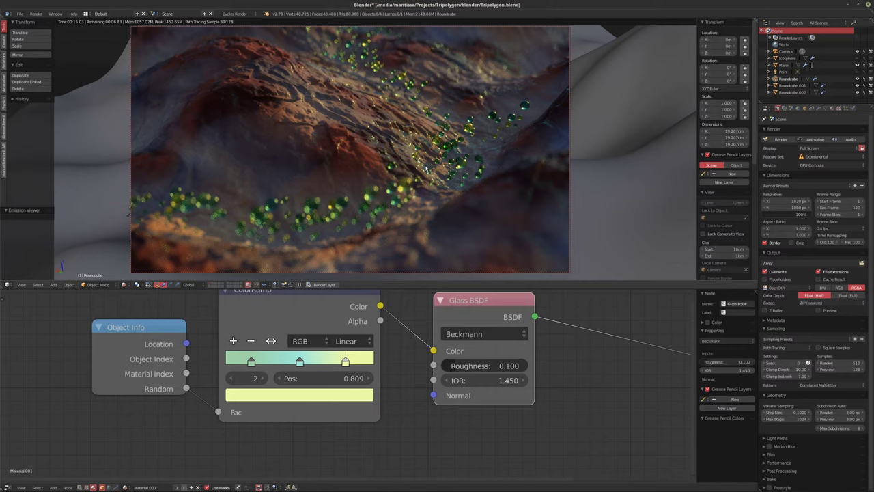
# - Recolour the middle ramp stop at 0.500 a light turquoise-cyan
pyautogui.click(299, 362)
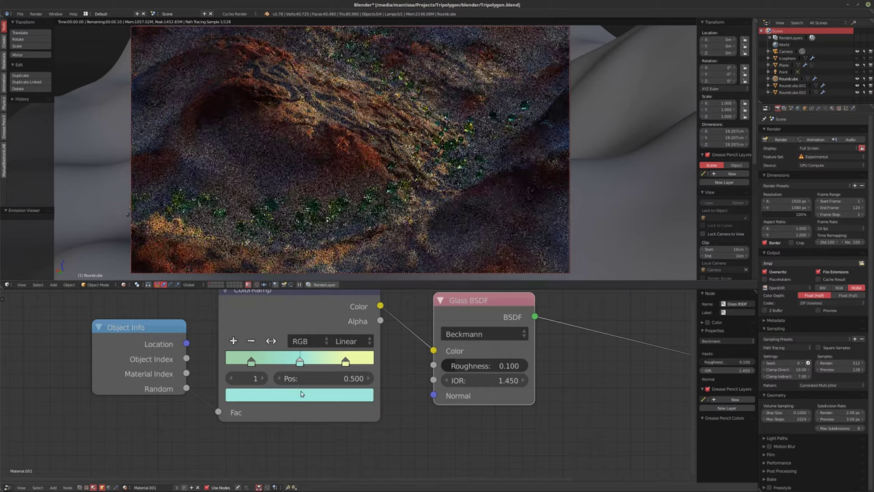
pyautogui.click(300, 394)
pyautogui.click(279, 230)
pyautogui.click(284, 228)
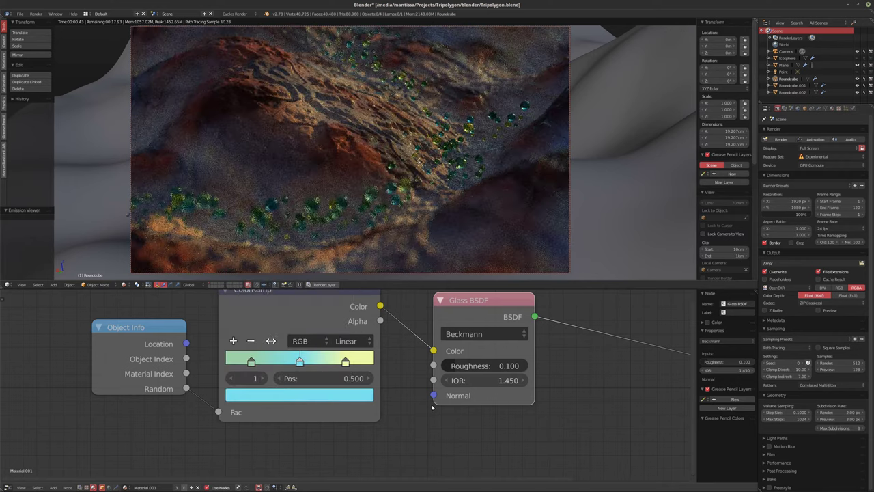
# - Cut the ColorRamp-to-Color link and set the Glass BSDF colour to plain white
pyautogui.moveTo(434, 351); pyautogui.dragTo(441, 355)
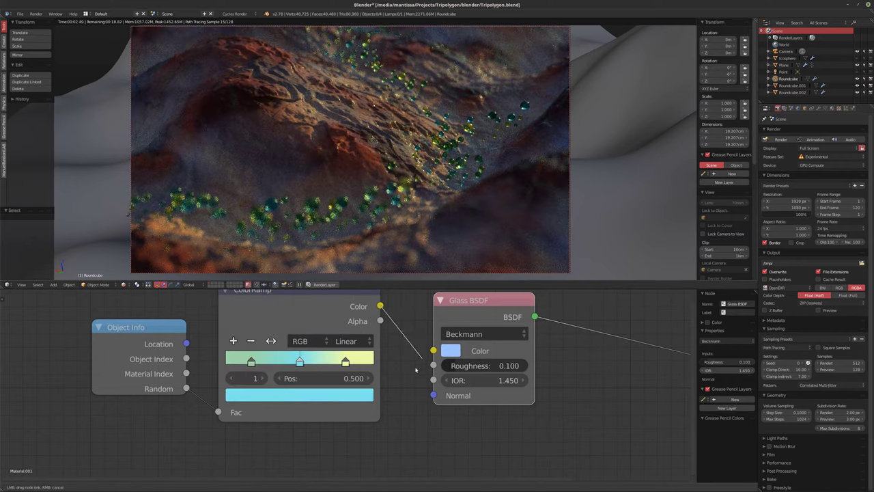
pyautogui.click(452, 351)
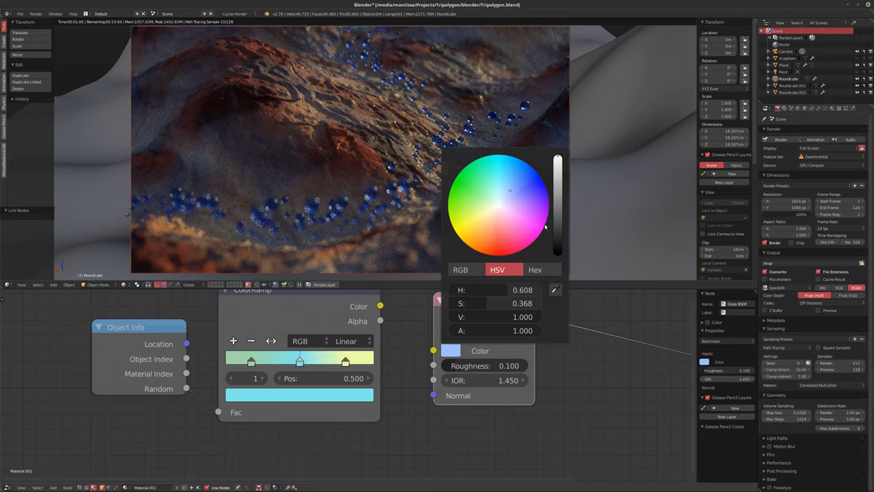
pyautogui.moveTo(518, 303); pyautogui.dragTo(464, 303)
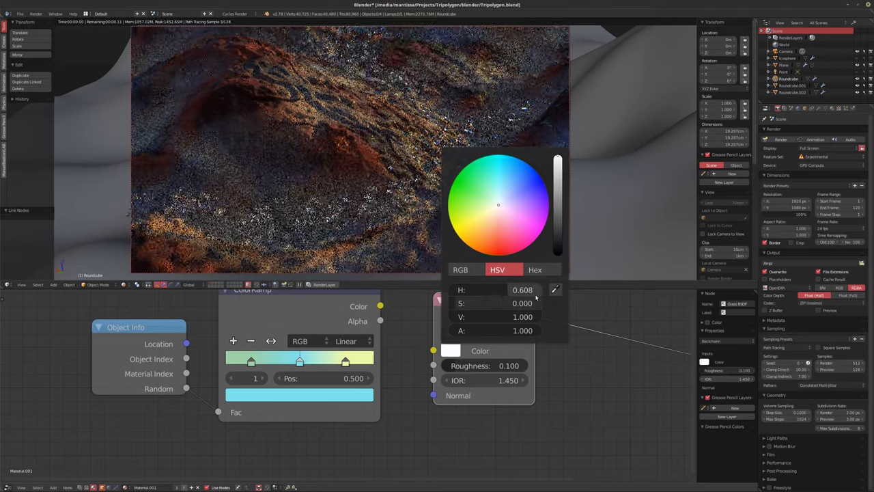
pyautogui.moveTo(526, 290); pyautogui.dragTo(553, 290)
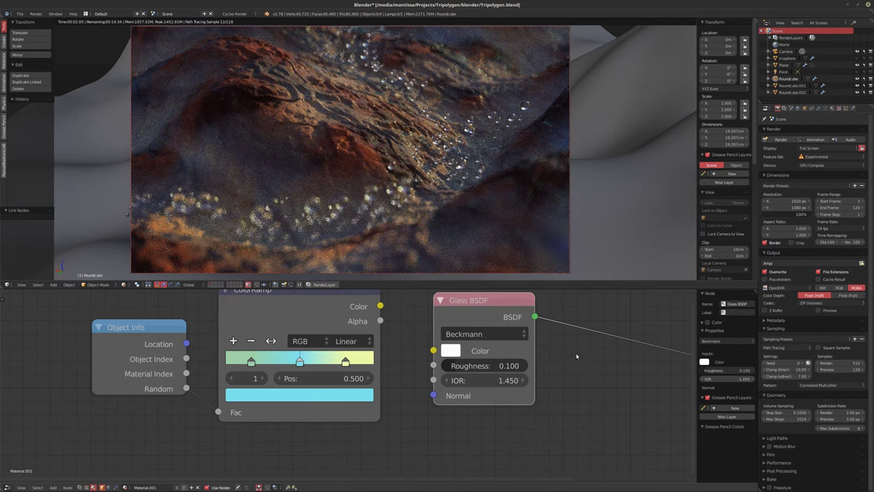
pyautogui.click(833, 108)
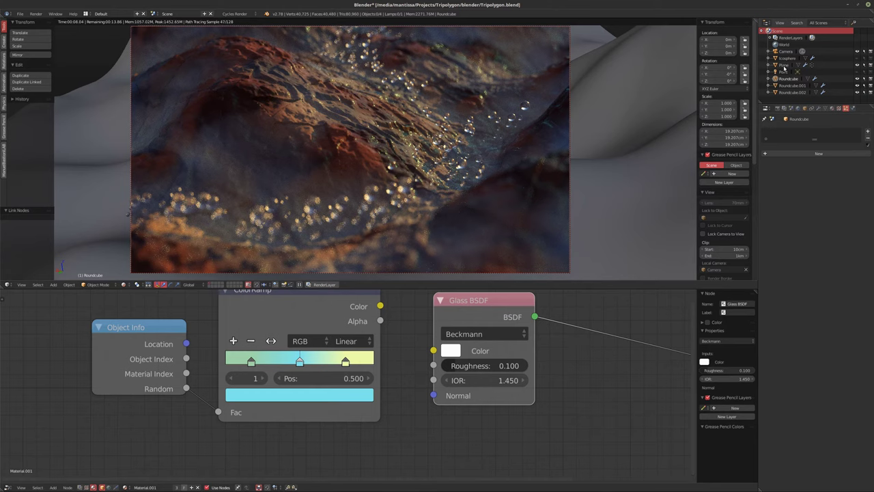
pyautogui.click(784, 65)
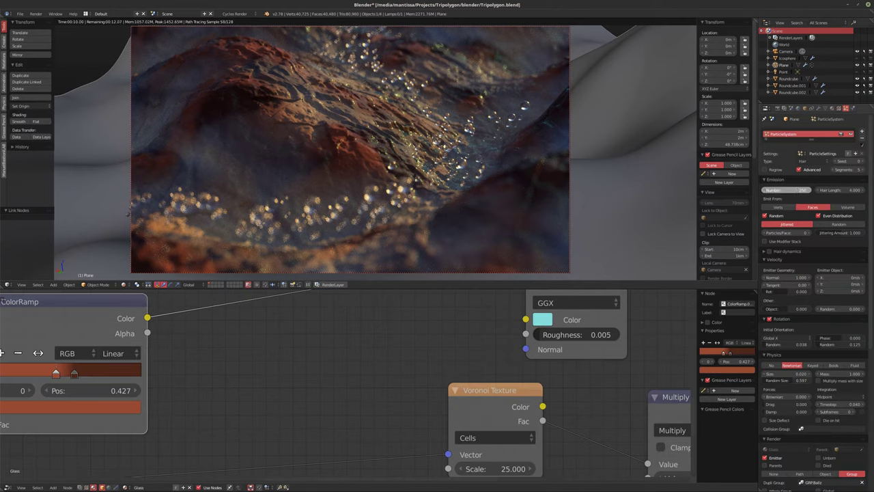
pyautogui.click(797, 193)
pyautogui.write('500')
pyautogui.press('Return')
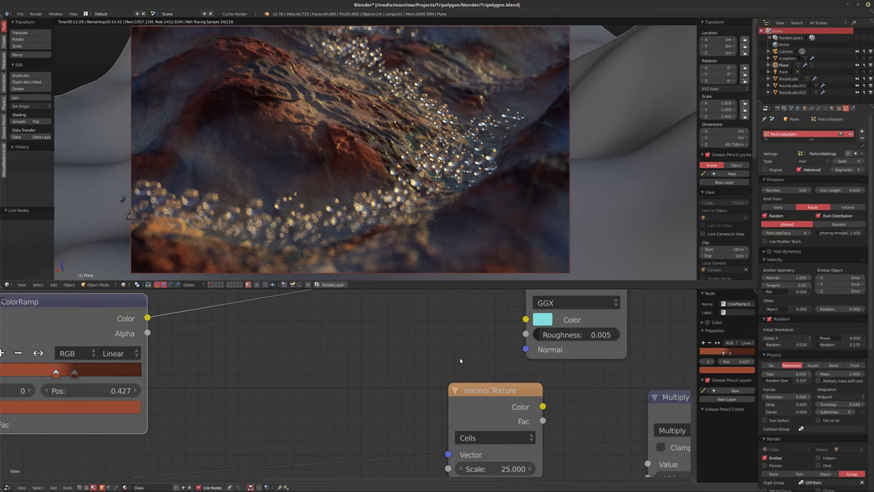
pyautogui.click(785, 190)
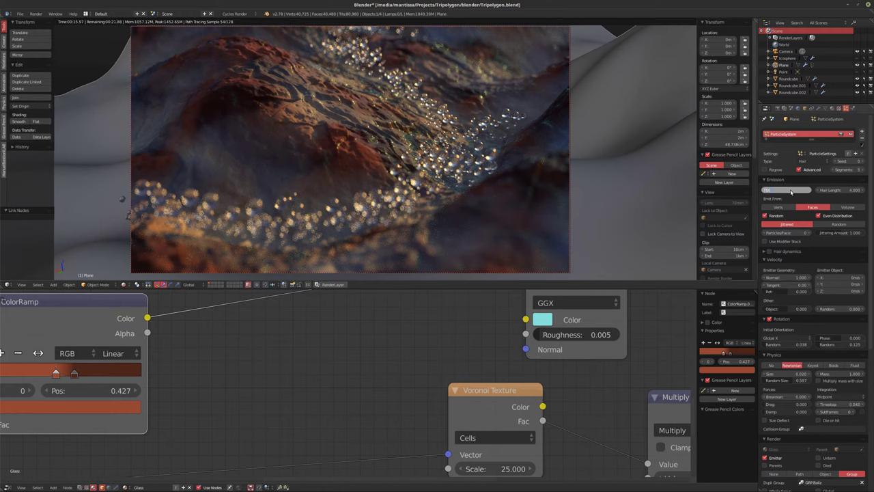
pyautogui.press('Return')
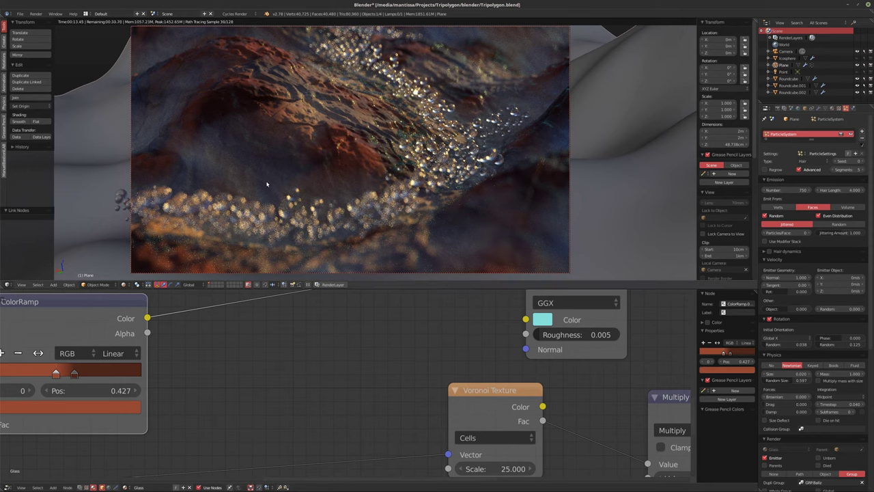
pyautogui.scroll(-5, 329, 342)
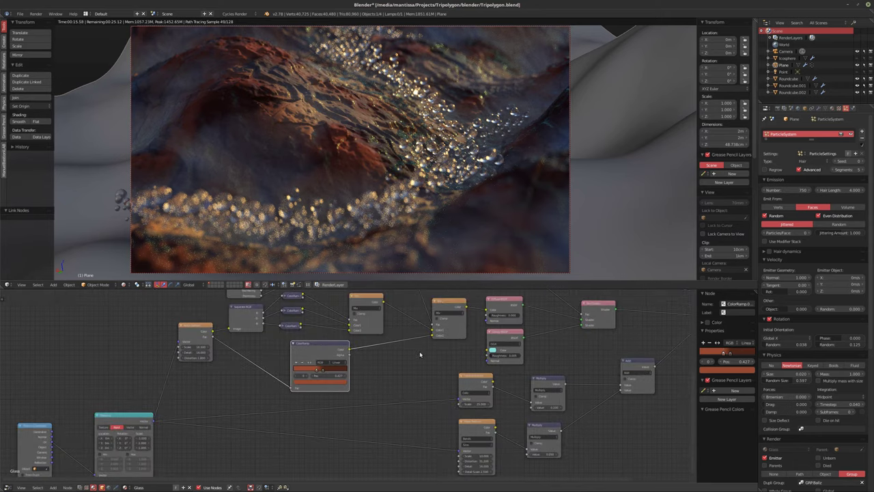
# - Add a new Constant-interpolation ColorRamp to the Roundcube glass material
pyautogui.click(789, 78)
pyautogui.scroll(3, 415, 342)
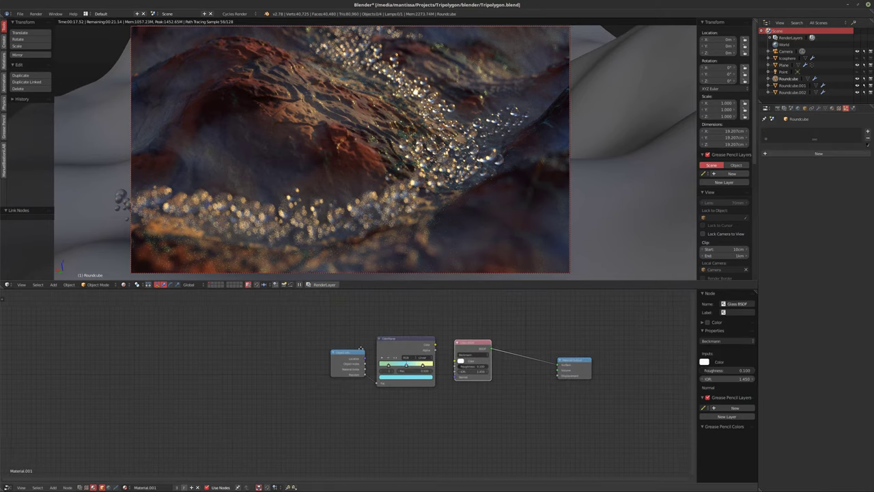
pyautogui.scroll(2, 415, 341)
pyautogui.moveTo(418, 341); pyautogui.dragTo(350, 333, button='middle')
pyautogui.moveTo(322, 313); pyautogui.dragTo(318, 443)
pyautogui.hotkey('shift', 'a')
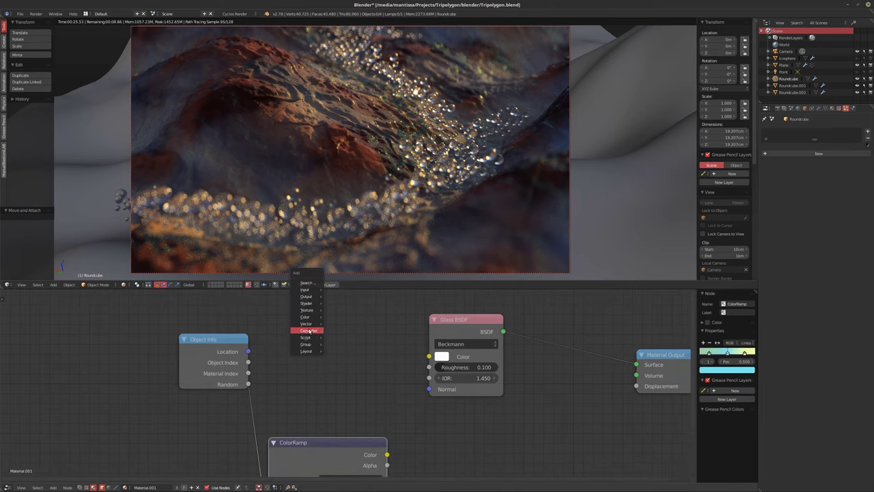
pyautogui.moveTo(309, 331)
pyautogui.click(343, 338)
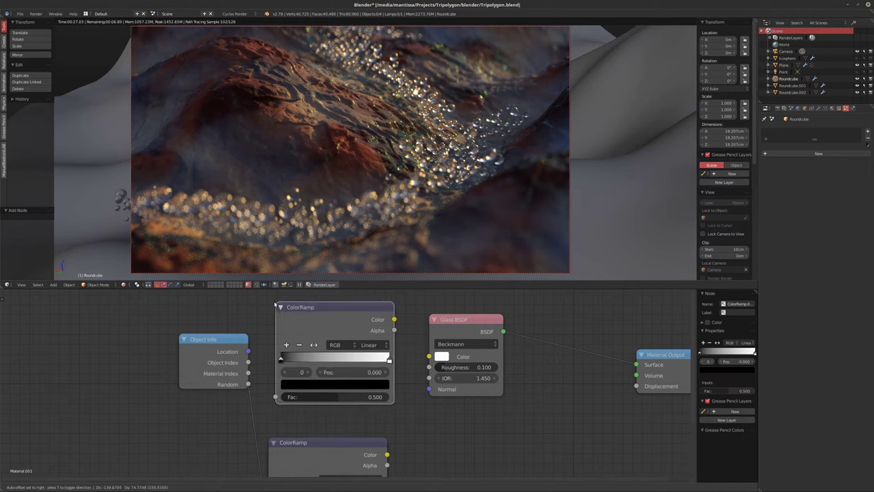
pyautogui.click(369, 345)
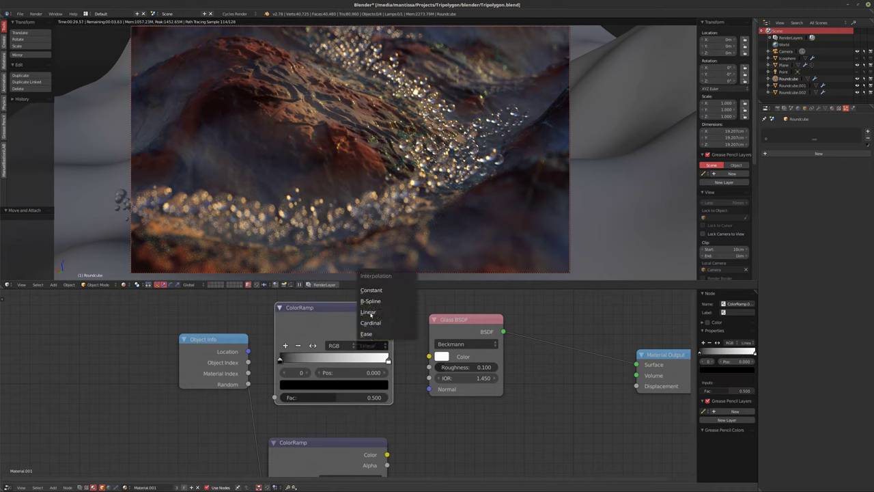
pyautogui.click(373, 292)
# - Feed Object Info Random into the ramp's Fac and the ramp into the Glass BSDF Color
pyautogui.moveTo(248, 383); pyautogui.dragTo(274, 397)
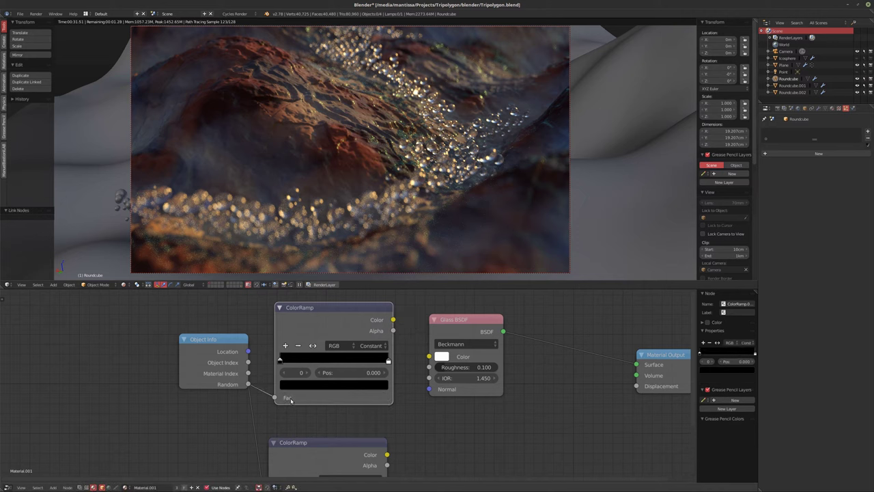
pyautogui.moveTo(387, 360); pyautogui.dragTo(384, 361)
pyautogui.moveTo(393, 320); pyautogui.dragTo(386, 356)
pyautogui.scroll(2, 431, 368)
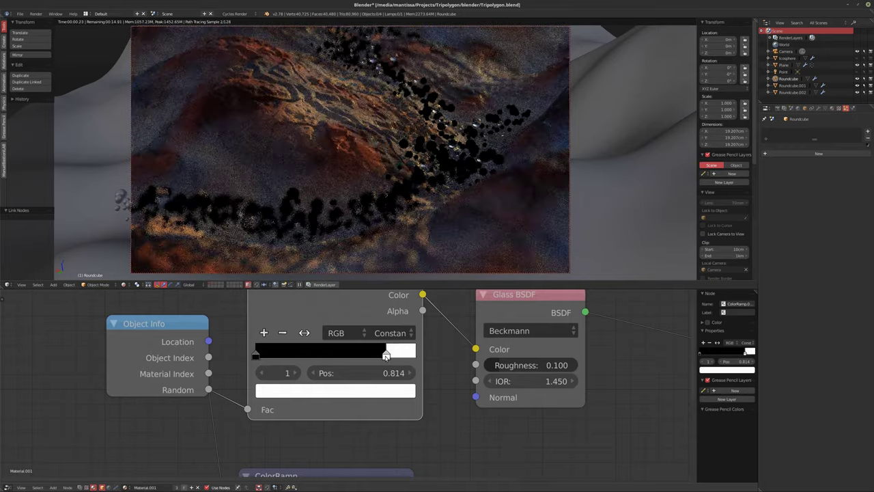
# - Recolour the ramp stops: black lightened to grey, white given a pale pink tint
pyautogui.click(279, 383)
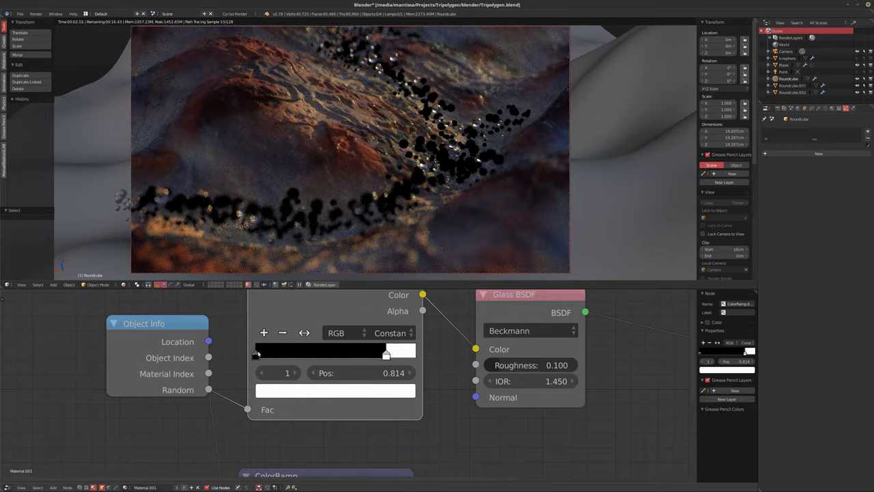
pyautogui.click(257, 355)
pyautogui.click(335, 390)
pyautogui.click(381, 209)
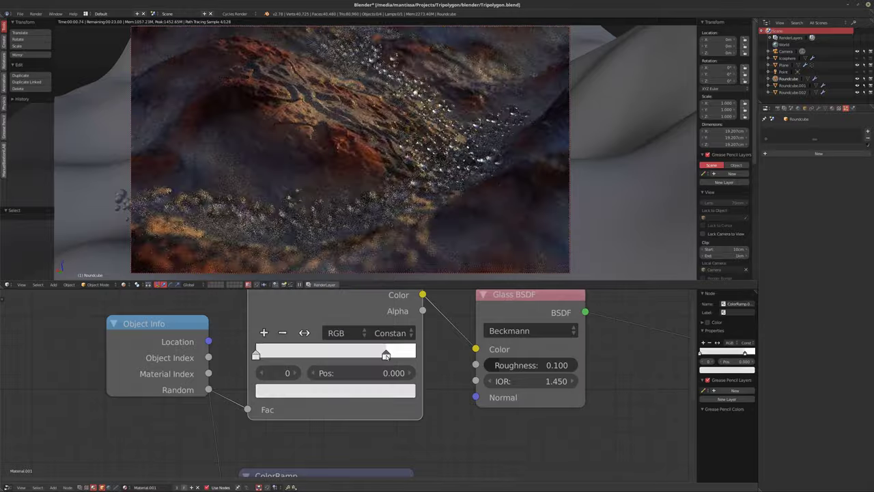
pyautogui.click(386, 355)
pyautogui.click(377, 396)
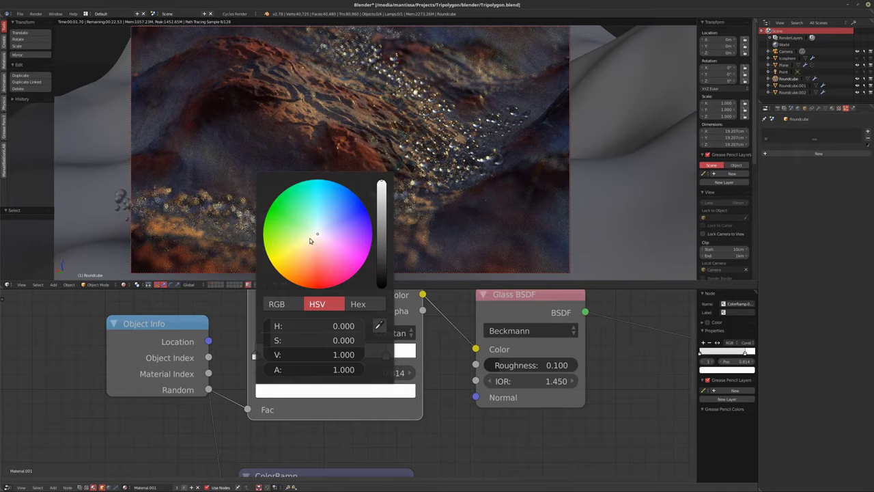
pyautogui.moveTo(310, 240)
pyautogui.mouseDown()
pyautogui.moveTo(313, 224)
pyautogui.moveTo(331, 225)
pyautogui.moveTo(319, 222)
pyautogui.moveTo(314, 247)
pyautogui.moveTo(320, 239)
pyautogui.mouseUp()
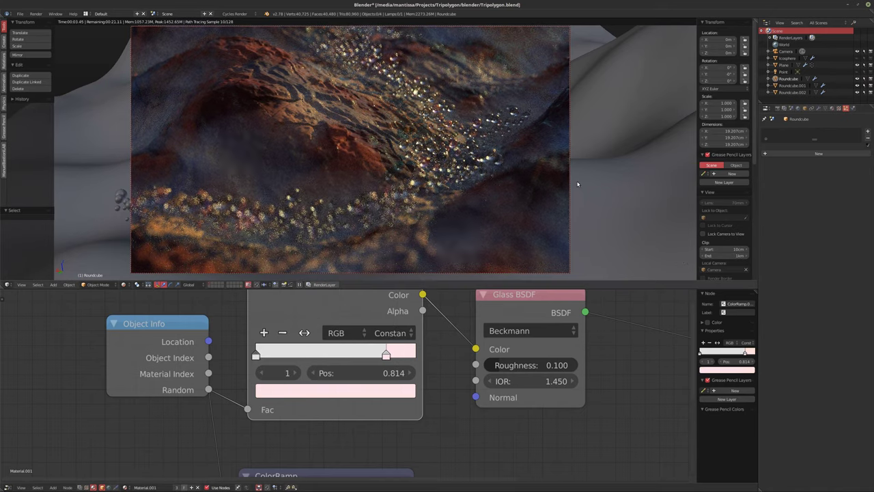
pyautogui.click(777, 108)
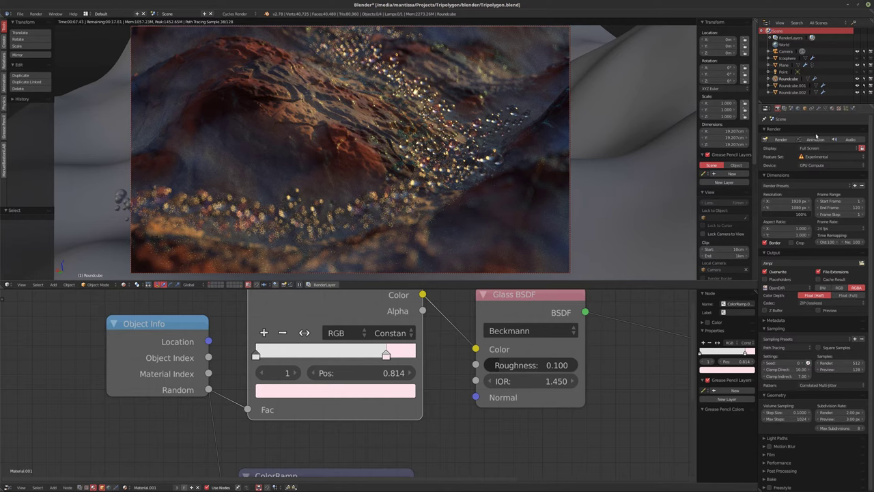
# - Set colour management to Film with exposure 0.895, gamma 1.080, curves on, Fujifilm FP2900Z look
pyautogui.click(783, 109)
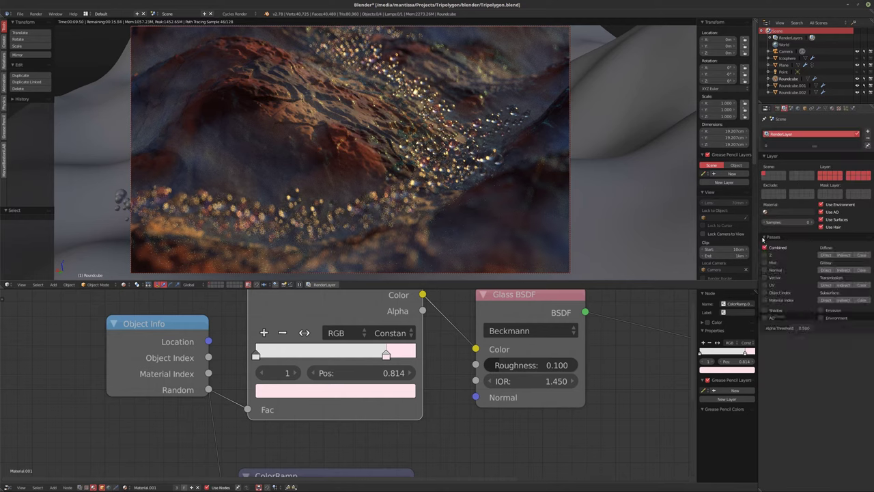
pyautogui.click(790, 109)
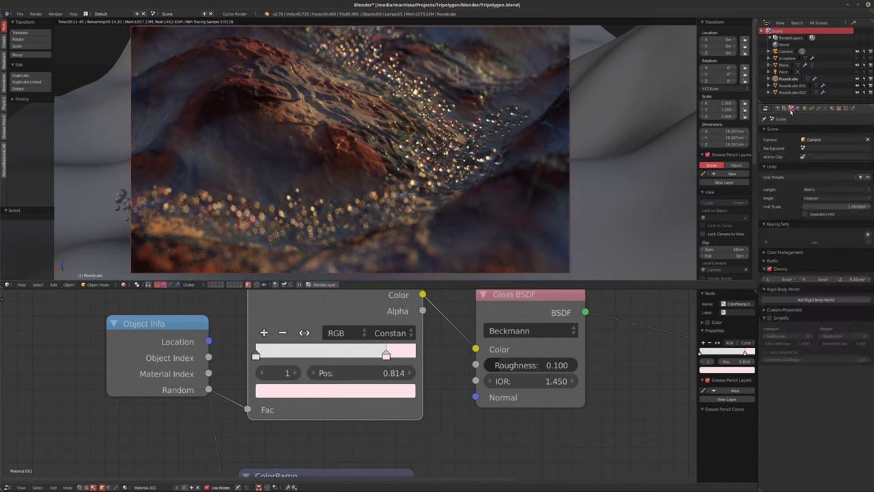
pyautogui.click(784, 252)
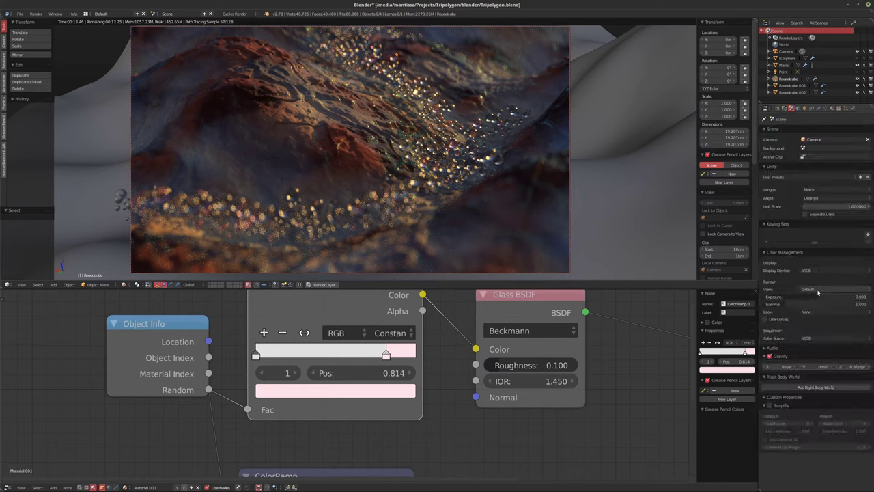
pyautogui.keyDown('ctrl'); pyautogui.scroll(-2, 818, 290); pyautogui.keyUp('ctrl')
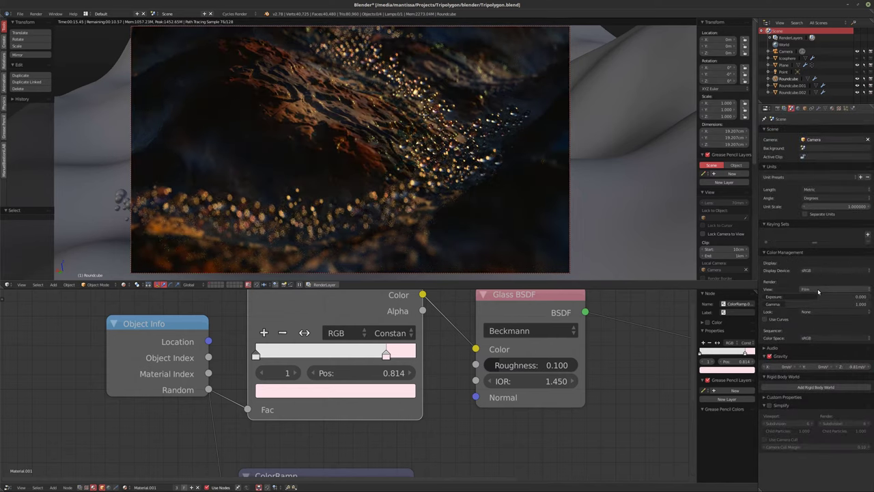
pyautogui.keyDown('ctrl'); pyautogui.scroll(-1, 818, 291); pyautogui.keyUp('ctrl')
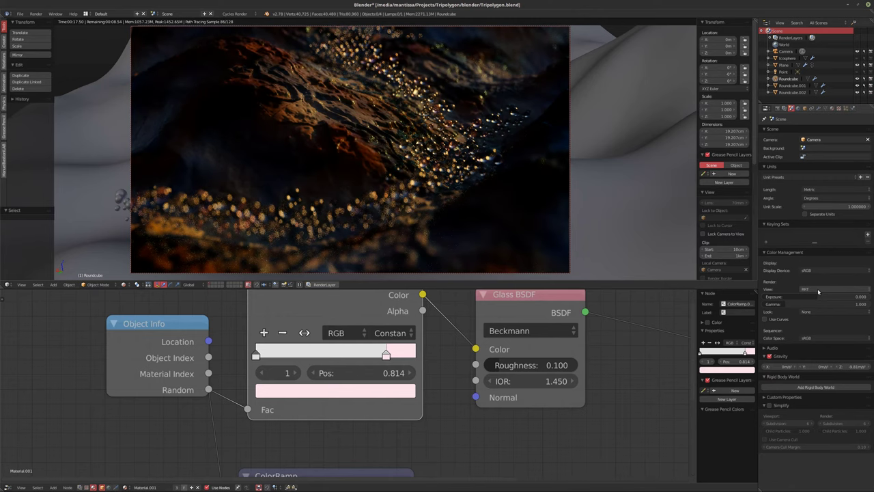
pyautogui.keyDown('ctrl'); pyautogui.scroll(1, 818, 292); pyautogui.keyUp('ctrl')
pyautogui.moveTo(813, 297); pyautogui.dragTo(784, 308)
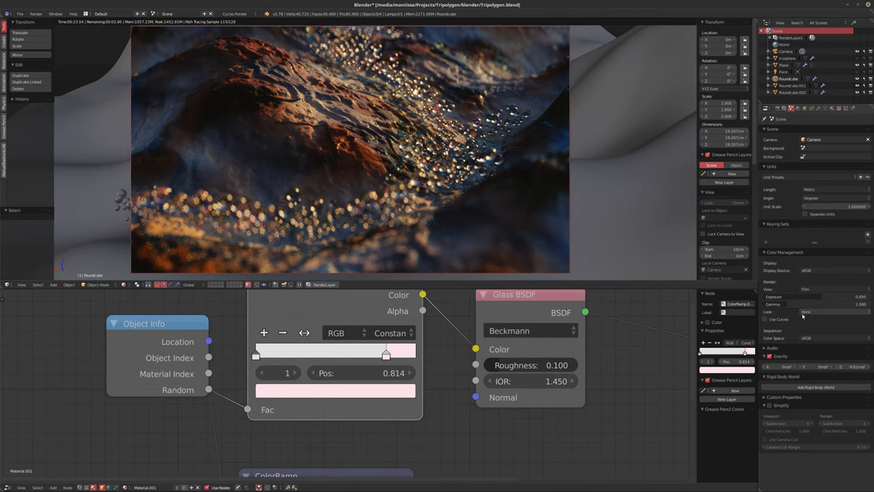
pyautogui.click(803, 319)
pyautogui.keyDown('ctrl'); pyautogui.scroll(-1, 818, 316); pyautogui.keyUp('ctrl')
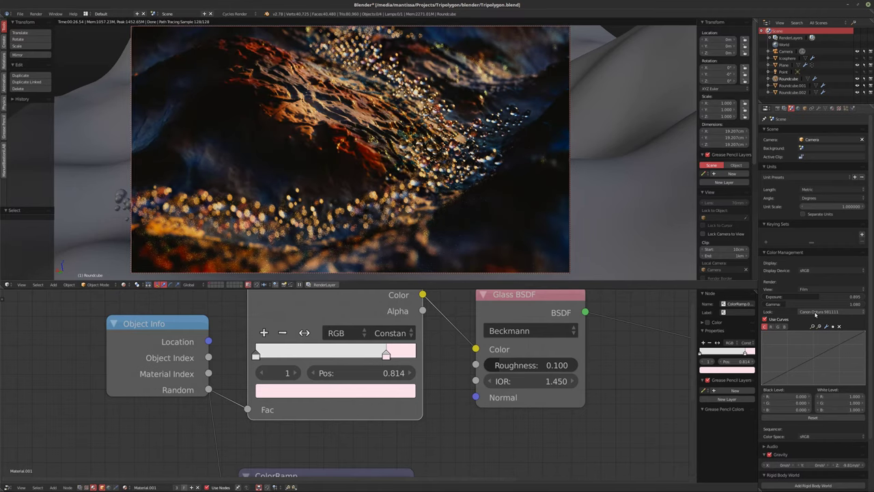
pyautogui.keyDown('ctrl'); pyautogui.scroll(-1, 815, 314); pyautogui.keyUp('ctrl')
pyautogui.keyDown('ctrl'); pyautogui.scroll(-1, 815, 314); pyautogui.keyUp('ctrl')
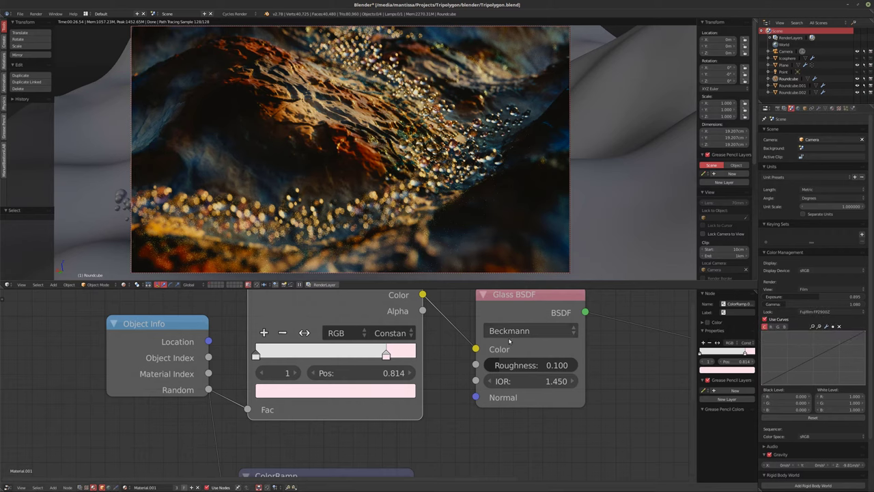
# - Move the terrain's pointiness ColorRamp stops (white to 0.584, other to 0.538), then select the camera's data settings
pyautogui.rightClick(637, 171)
pyautogui.scroll(-5, 406, 359)
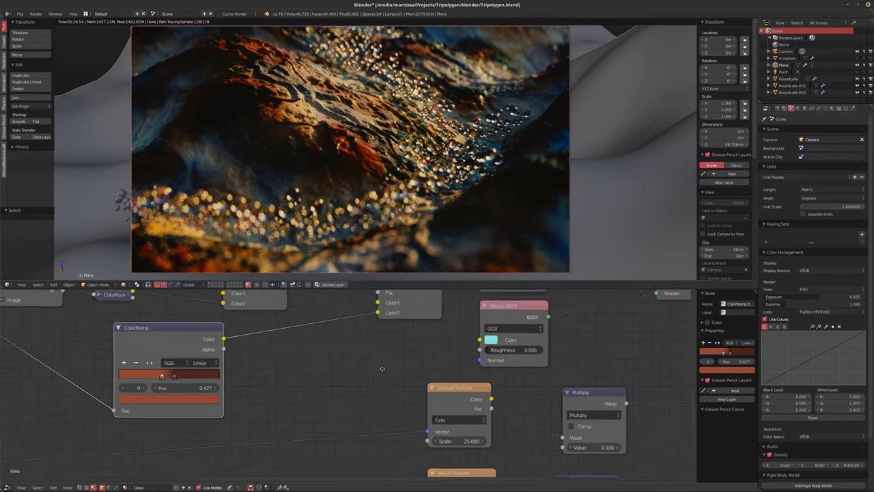
pyautogui.scroll(4, 423, 391)
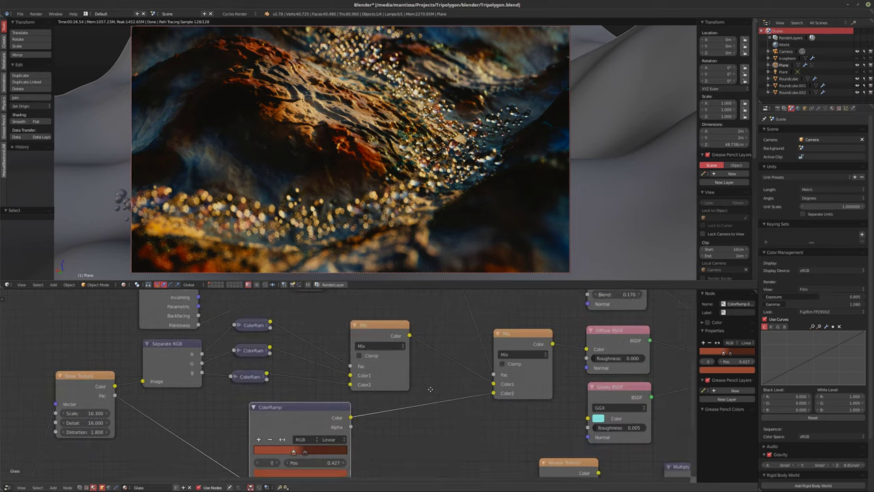
pyautogui.moveTo(316, 287); pyautogui.dragTo(323, 345, button='middle')
pyautogui.click(333, 345)
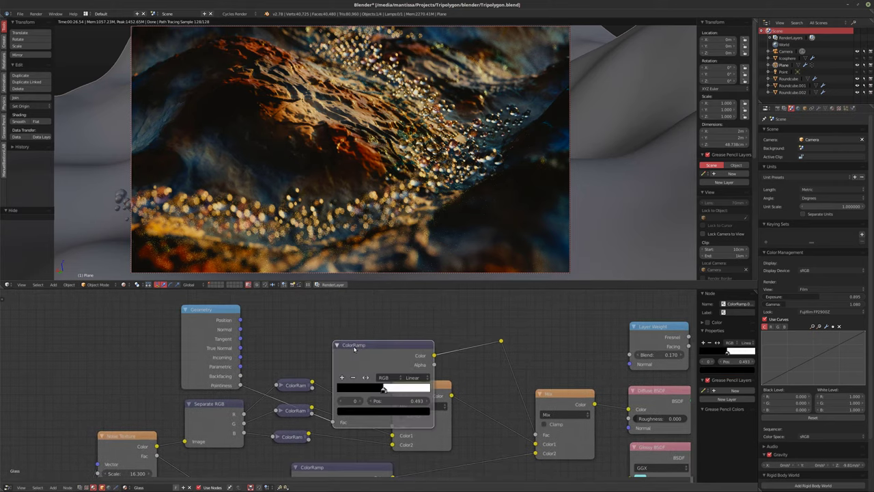
pyautogui.moveTo(355, 350); pyautogui.dragTo(355, 301)
pyautogui.moveTo(381, 341)
pyautogui.mouseDown()
pyautogui.moveTo(369, 345)
pyautogui.moveTo(393, 348)
pyautogui.mouseUp()
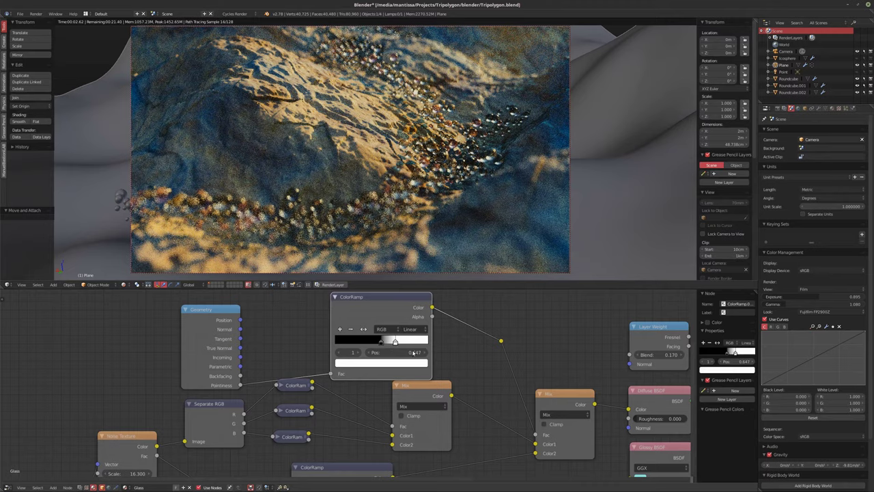
pyautogui.moveTo(380, 343)
pyautogui.mouseDown()
pyautogui.moveTo(362, 342)
pyautogui.moveTo(395, 342)
pyautogui.moveTo(384, 345)
pyautogui.mouseUp()
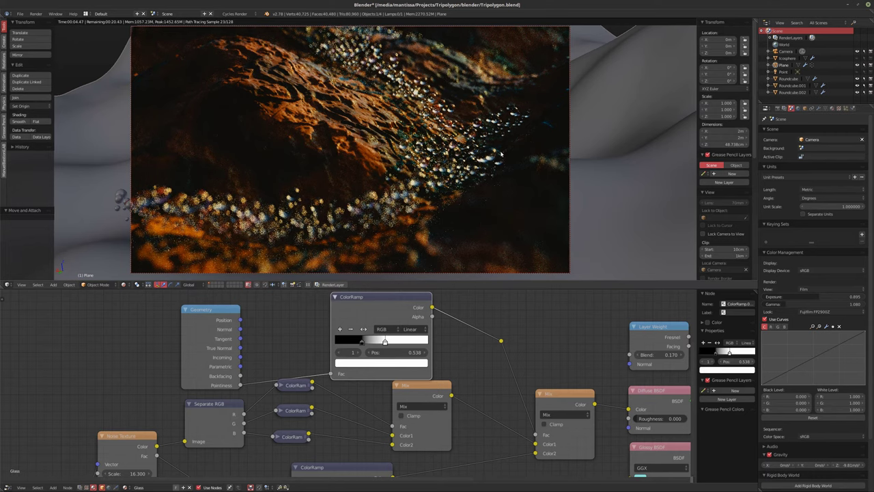
pyautogui.click(785, 52)
pyautogui.click(815, 109)
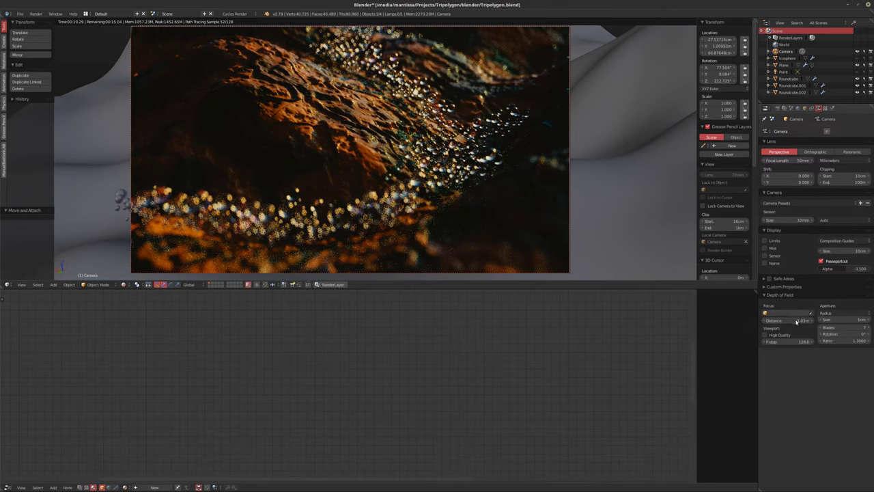
# - Drag the camera's depth-of-field focus distance down to about 86 cm
pyautogui.moveTo(792, 324); pyautogui.dragTo(760, 324)
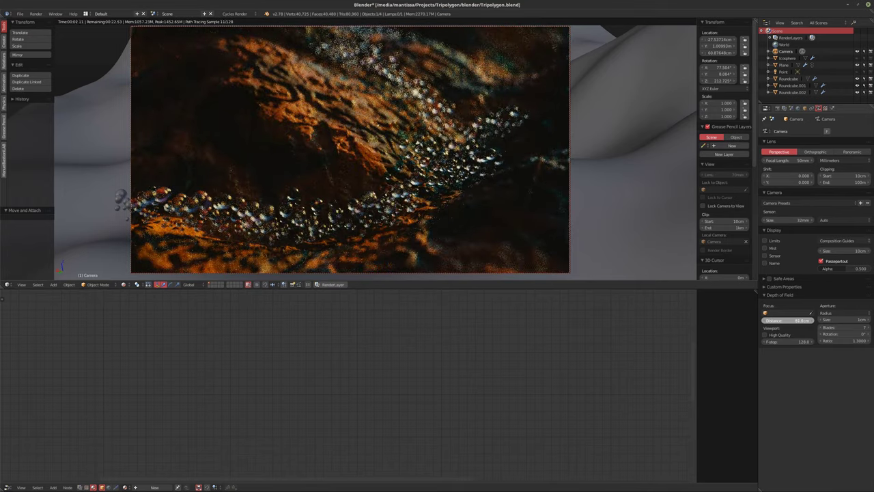
pyautogui.moveTo(785, 320); pyautogui.dragTo(792, 320)
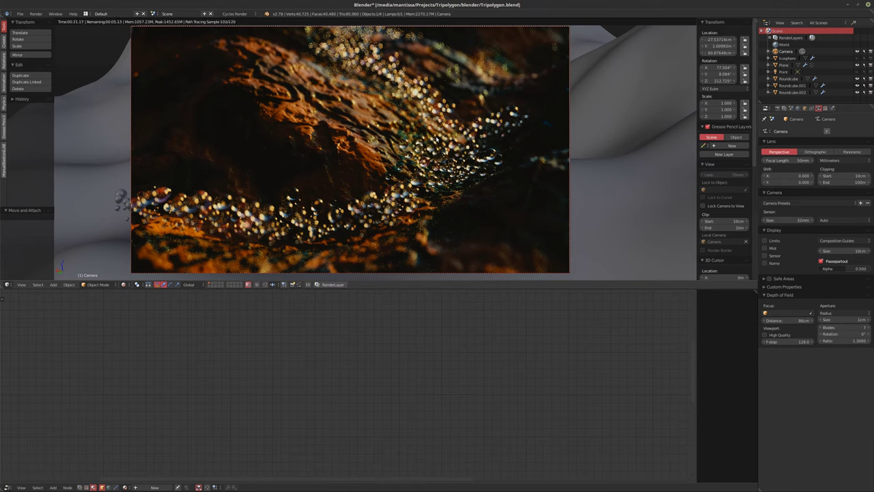
# - Move the terrain ColorRamp's dark stop to about 0.395 to darken the rock
pyautogui.click(783, 66)
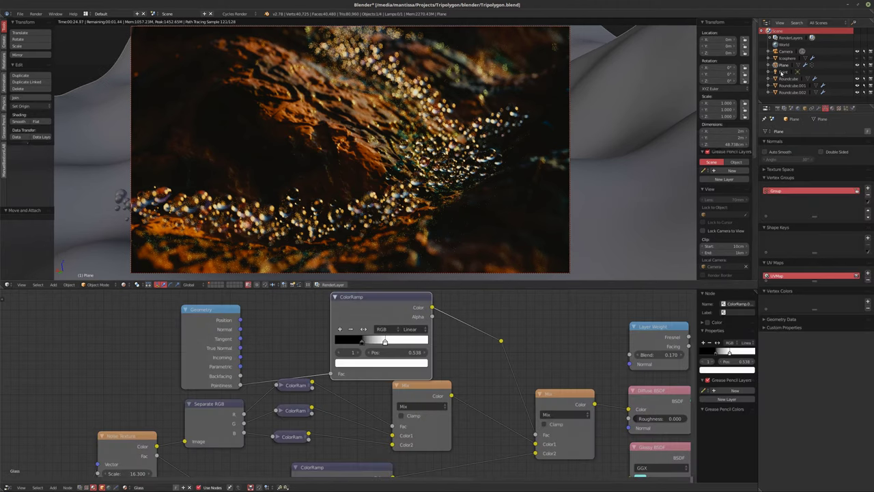
pyautogui.scroll(-1, 439, 358)
pyautogui.moveTo(438, 359); pyautogui.dragTo(453, 385, button='middle')
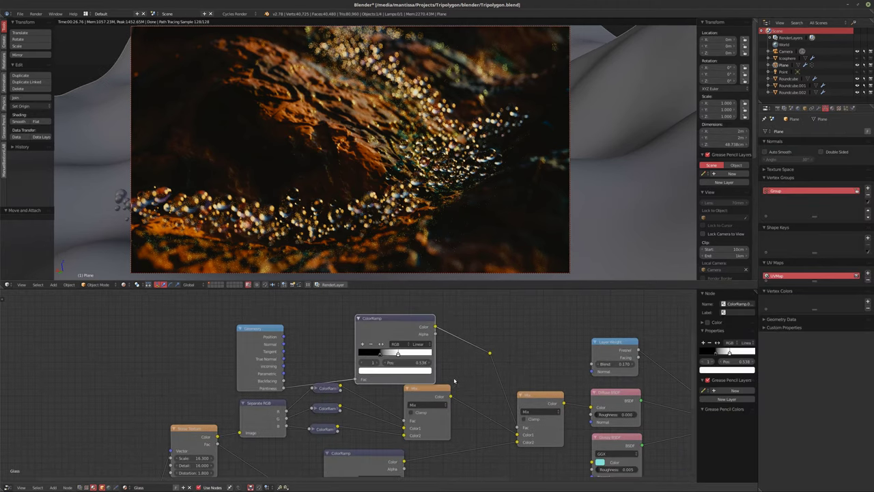
pyautogui.moveTo(392, 315); pyautogui.dragTo(372, 308)
pyautogui.scroll(3, 384, 347)
pyautogui.scroll(1, 385, 348)
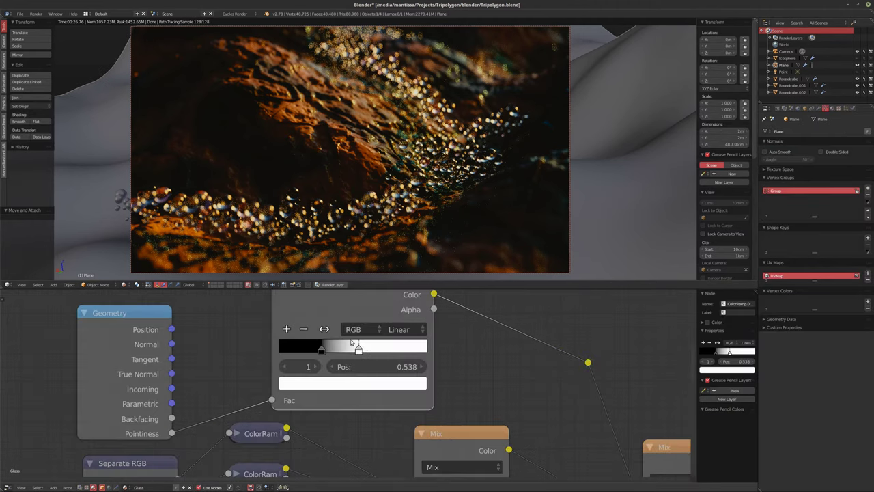
pyautogui.moveTo(321, 348); pyautogui.dragTo(336, 348)
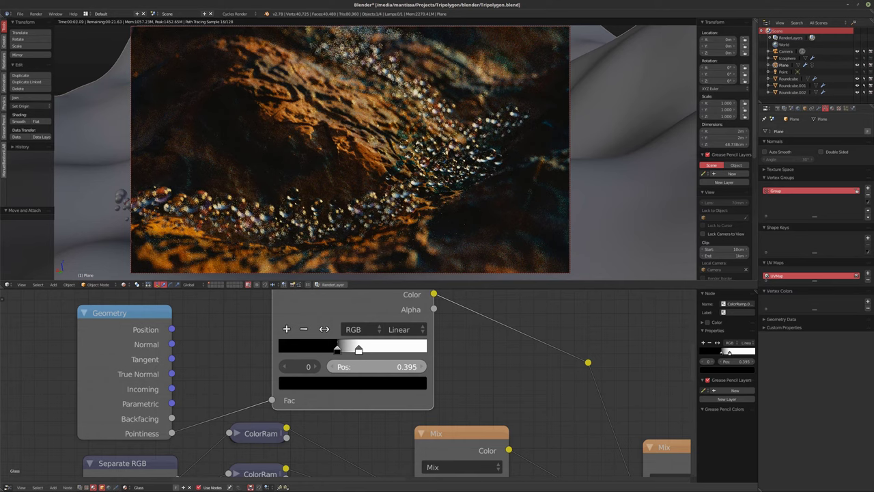
# - Rearrange the ColorRamp, Wave Texture, Voronoi Texture and Multiply nodes into a tidier layout
pyautogui.moveTo(410, 377); pyautogui.dragTo(348, 374, button='middle')
pyautogui.scroll(-3, 439, 346)
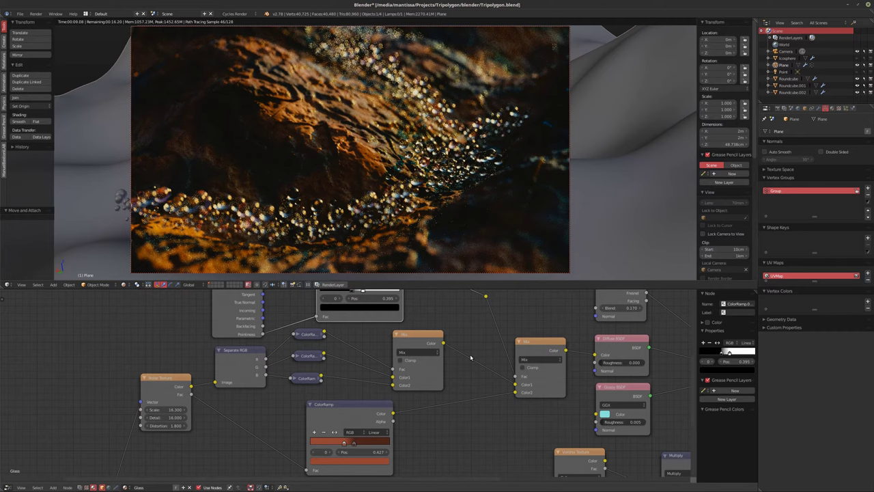
pyautogui.scroll(-1, 490, 347)
pyautogui.moveTo(490, 347); pyautogui.dragTo(518, 414, button='middle')
pyautogui.moveTo(379, 343)
pyautogui.mouseDown()
pyautogui.moveTo(362, 338)
pyautogui.moveTo(387, 339)
pyautogui.moveTo(364, 355)
pyautogui.moveTo(373, 352)
pyautogui.mouseUp()
pyautogui.scroll(-2, 438, 353)
pyautogui.scroll(1, 437, 353)
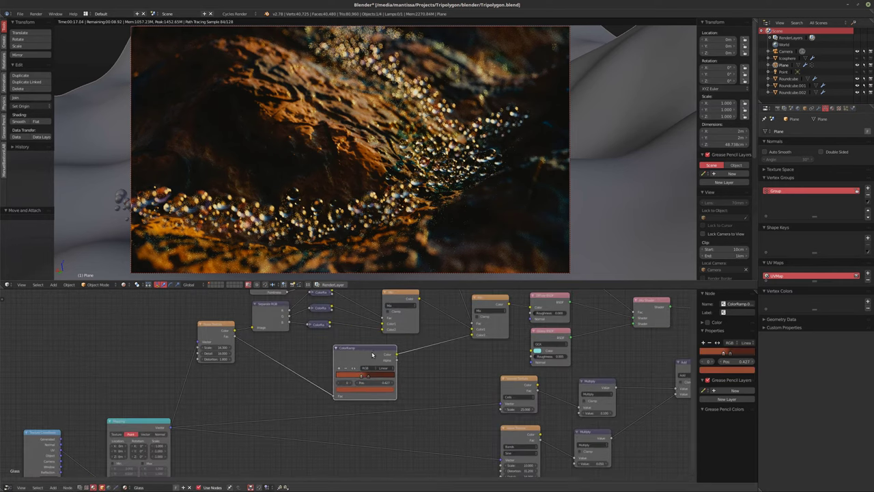
pyautogui.moveTo(480, 386); pyautogui.dragTo(444, 350, button='middle')
pyautogui.moveTo(482, 396); pyautogui.dragTo(444, 422)
pyautogui.moveTo(492, 348); pyautogui.dragTo(455, 373)
pyautogui.moveTo(557, 397); pyautogui.dragTo(546, 379)
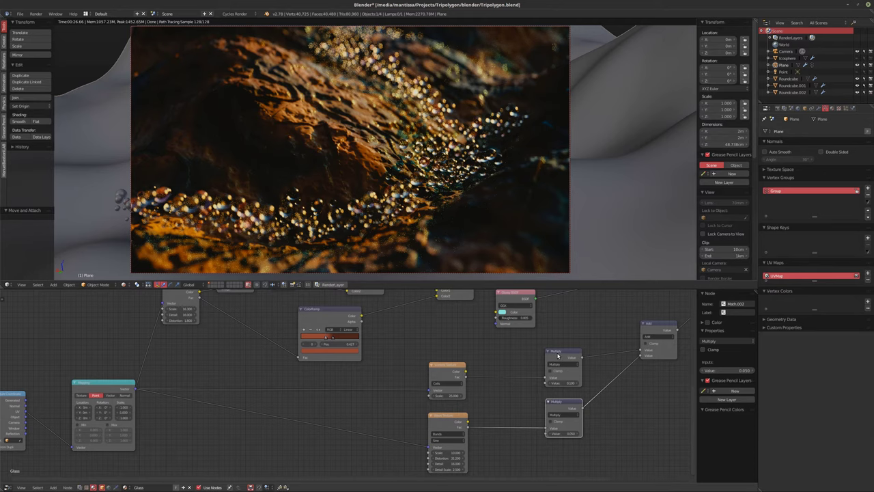
pyautogui.moveTo(559, 355); pyautogui.dragTo(543, 356, button='middle')
pyautogui.scroll(-2, 448, 370)
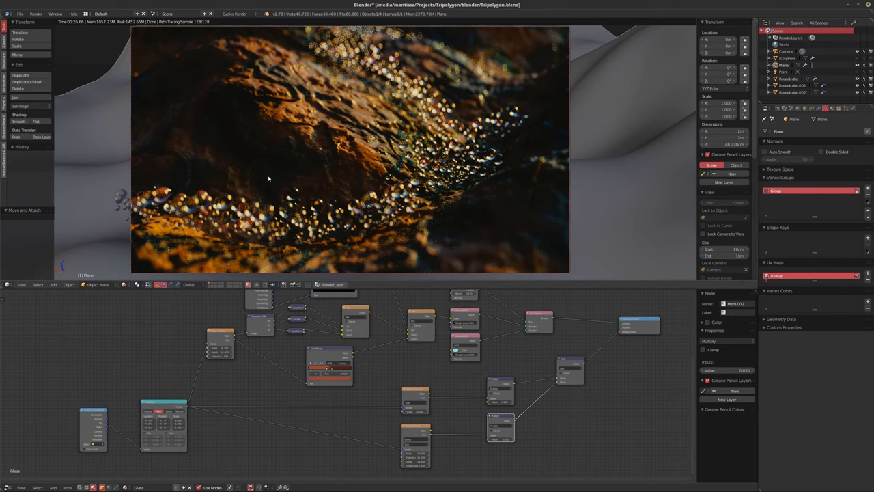
# - Switch the colour management look to Fujifilm F125
pyautogui.scroll(1, 410, 324)
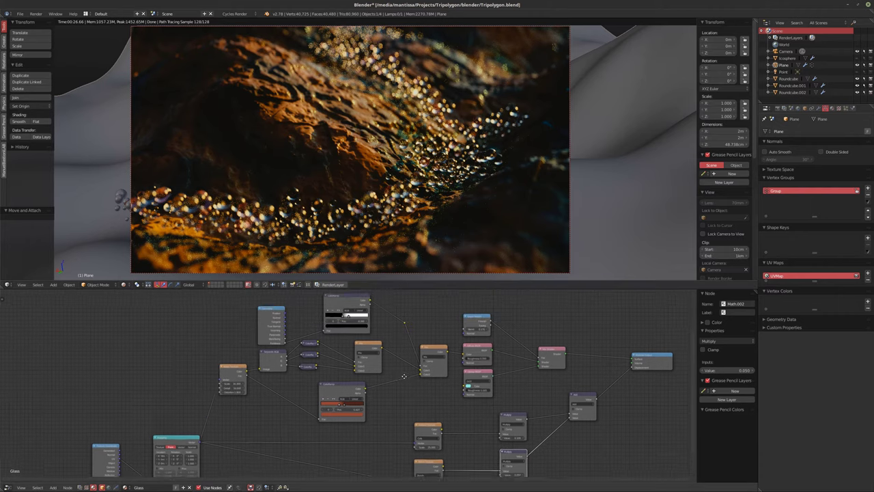
pyautogui.scroll(1, 410, 324)
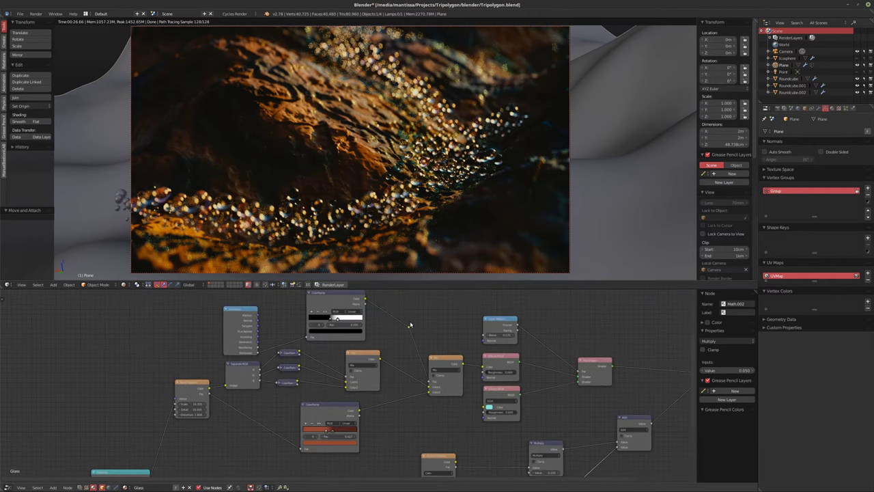
pyautogui.click(790, 108)
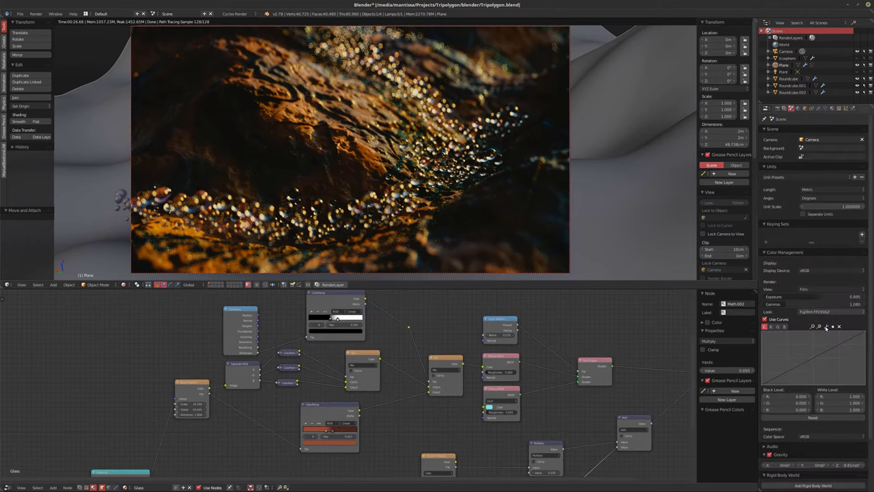
pyautogui.keyDown('ctrl'); pyautogui.scroll(-1, 814, 313); pyautogui.keyUp('ctrl')
pyautogui.keyDown('ctrl'); pyautogui.scroll(-1, 814, 313); pyautogui.keyUp('ctrl')
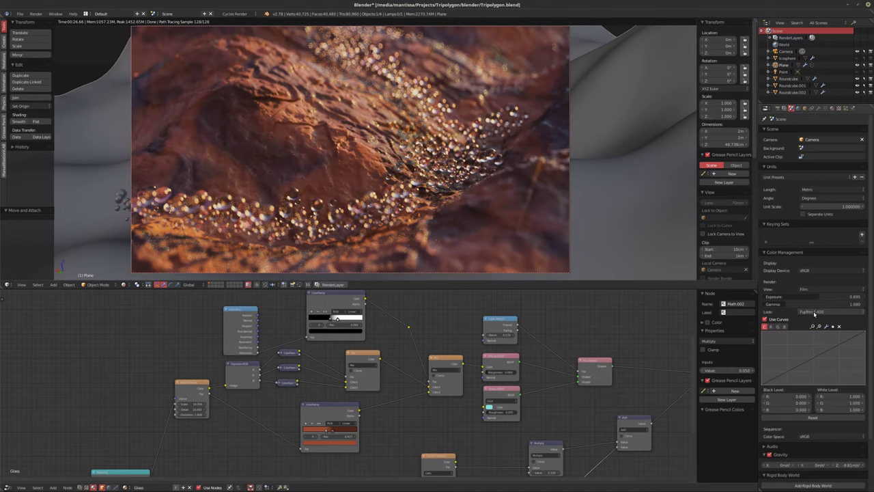
pyautogui.keyDown('ctrl'); pyautogui.scroll(-1, 814, 313); pyautogui.keyUp('ctrl')
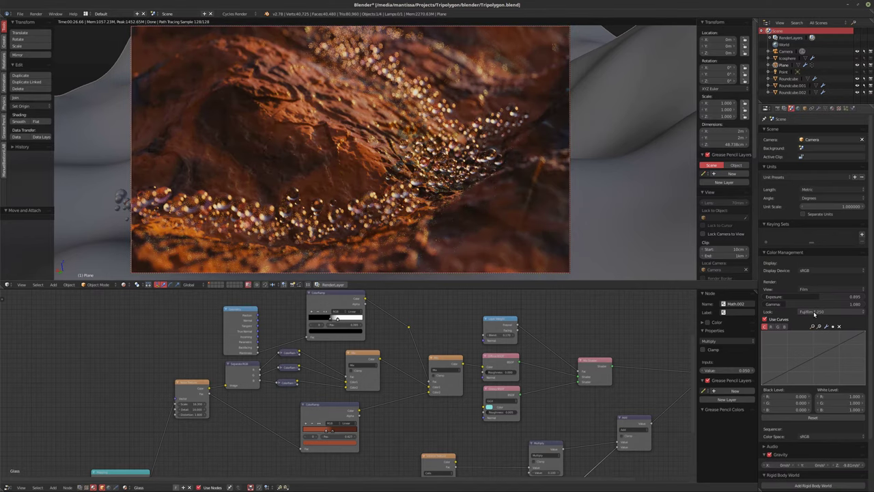
pyautogui.keyDown('ctrl'); pyautogui.scroll(-1, 814, 312); pyautogui.keyUp('ctrl')
pyautogui.keyDown('ctrl'); pyautogui.scroll(-1, 814, 312); pyautogui.keyUp('ctrl')
pyautogui.keyDown('ctrl'); pyautogui.scroll(-1, 813, 313); pyautogui.keyUp('ctrl')
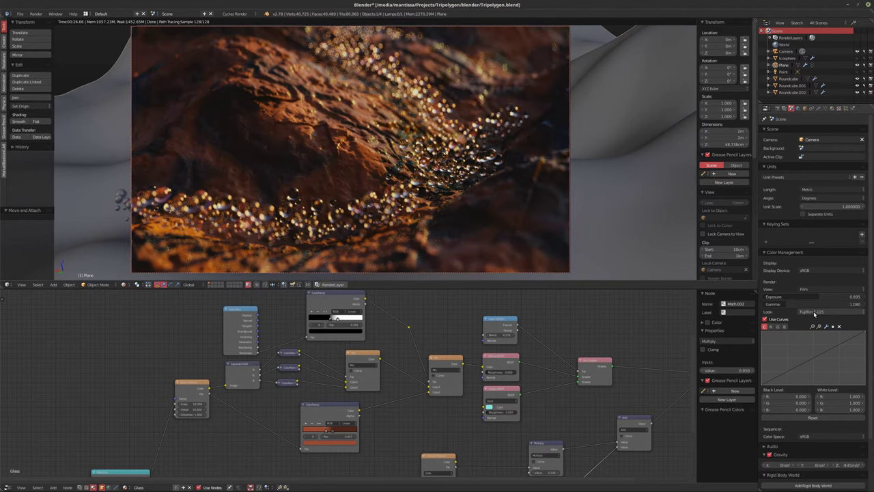
pyautogui.keyDown('ctrl'); pyautogui.scroll(-1, 814, 313); pyautogui.keyUp('ctrl')
pyautogui.keyDown('ctrl'); pyautogui.scroll(1, 814, 313); pyautogui.keyUp('ctrl')
# - Lift the shadow point of the red channel colour curve
pyautogui.click(771, 327)
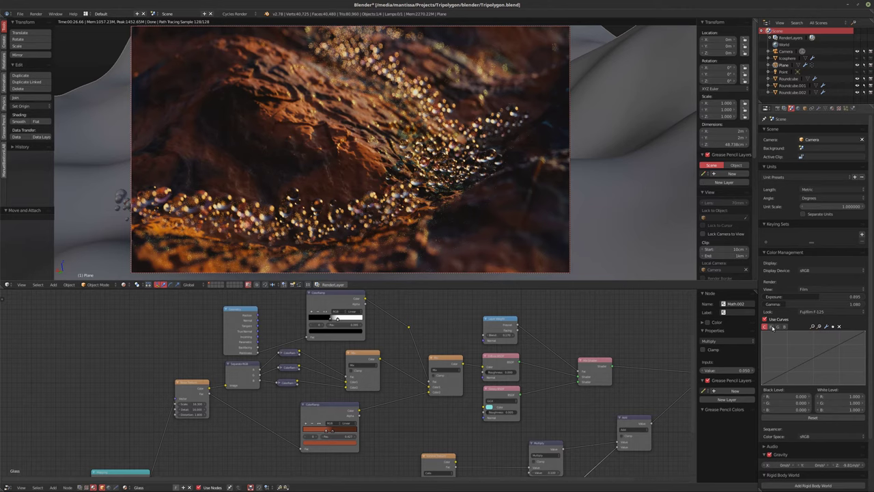
pyautogui.click(762, 385)
pyautogui.moveTo(763, 382); pyautogui.dragTo(763, 386)
# - Lower the red curve's midtones and slightly raise the blue curve's shadows
pyautogui.click(809, 357)
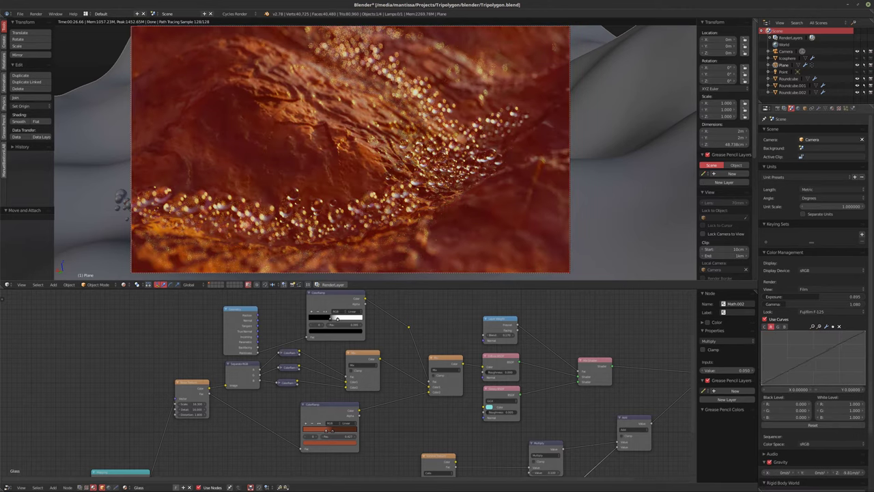
pyautogui.click(809, 357)
pyautogui.moveTo(809, 359); pyautogui.dragTo(813, 360)
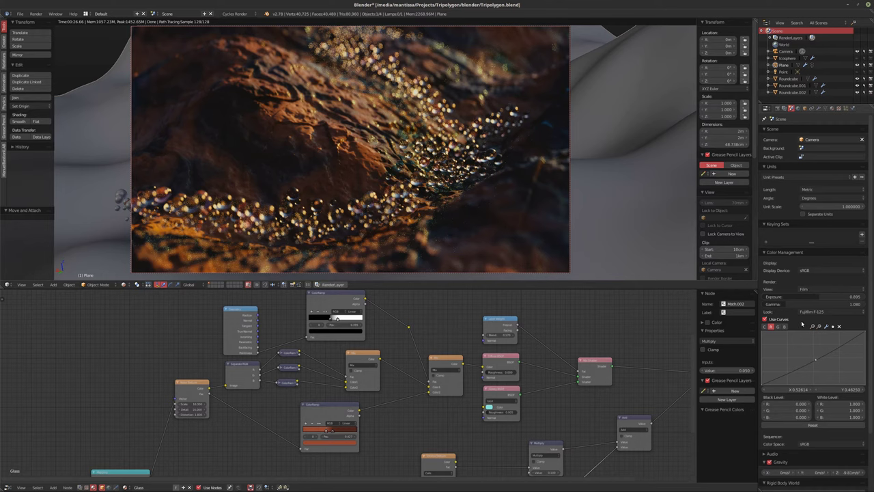
pyautogui.click(777, 327)
pyautogui.click(784, 326)
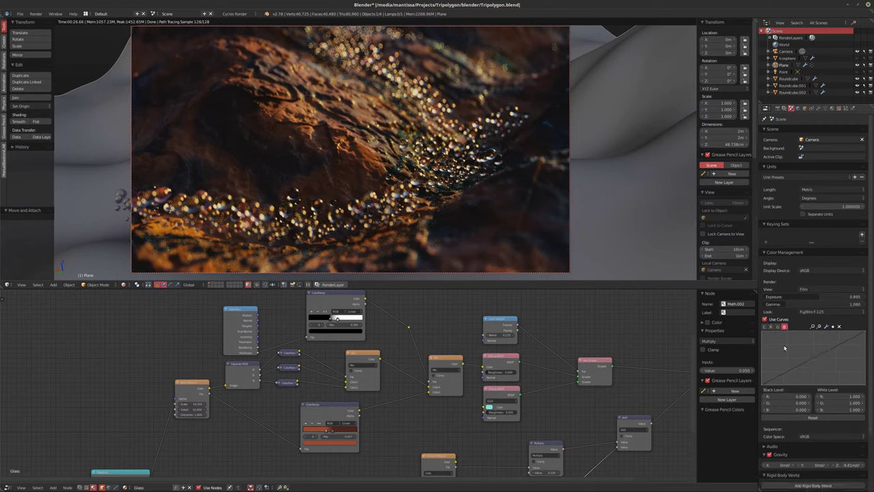
pyautogui.moveTo(763, 386); pyautogui.dragTo(763, 386)
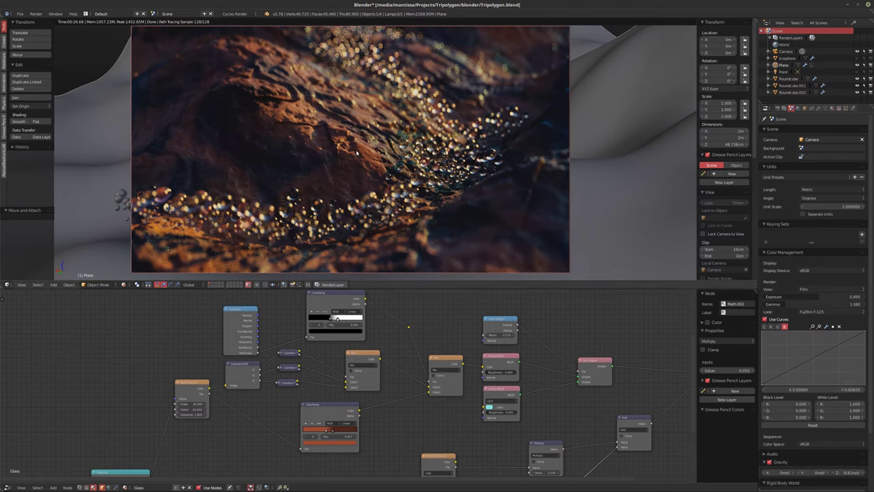
pyautogui.hotkey('shift', 'a')
pyautogui.hotkey('shift', 'a')
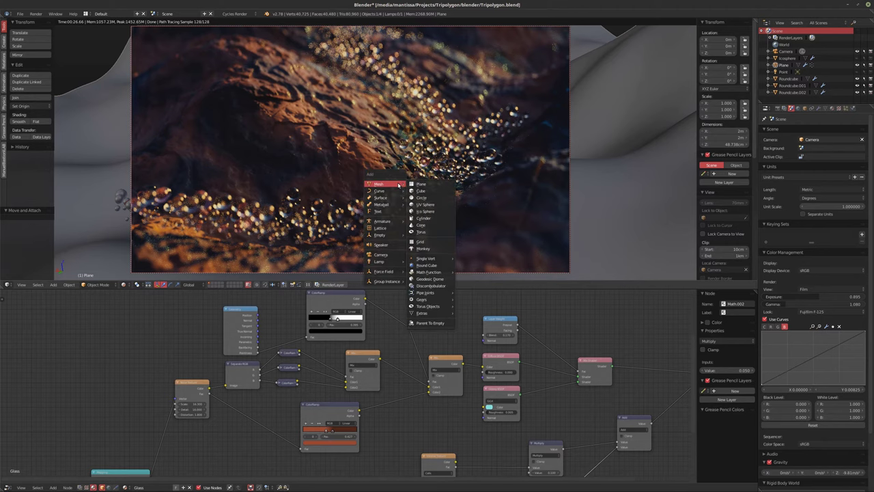
# - Add a Round Cube and scale its geometry up in Edit Mode
pyautogui.click(427, 265)
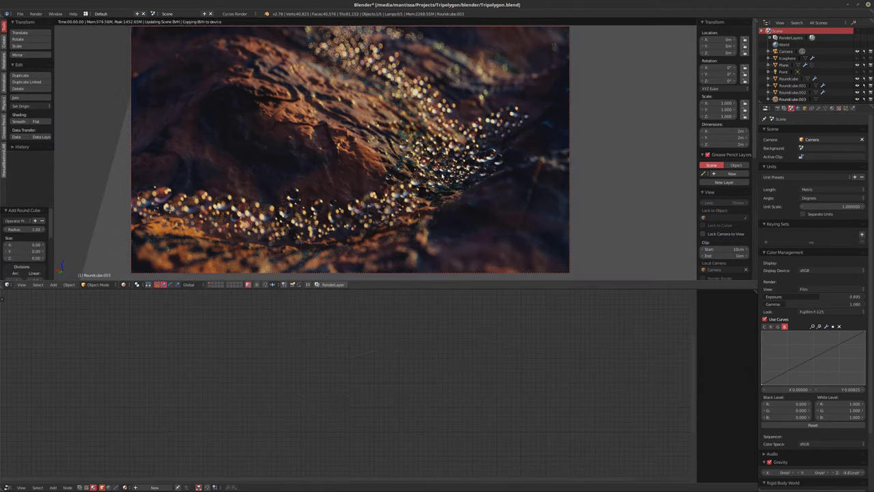
pyautogui.press('Tab')
pyautogui.press('s')
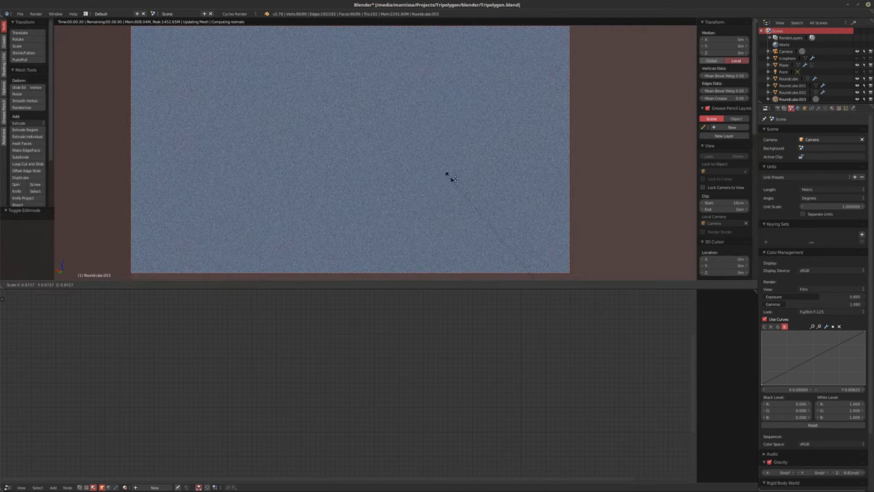
pyautogui.click(389, 145)
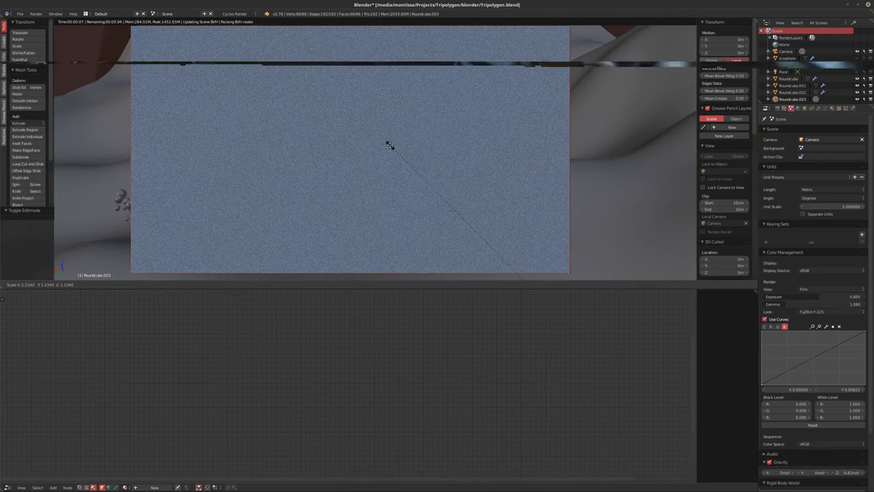
pyautogui.press('Tab')
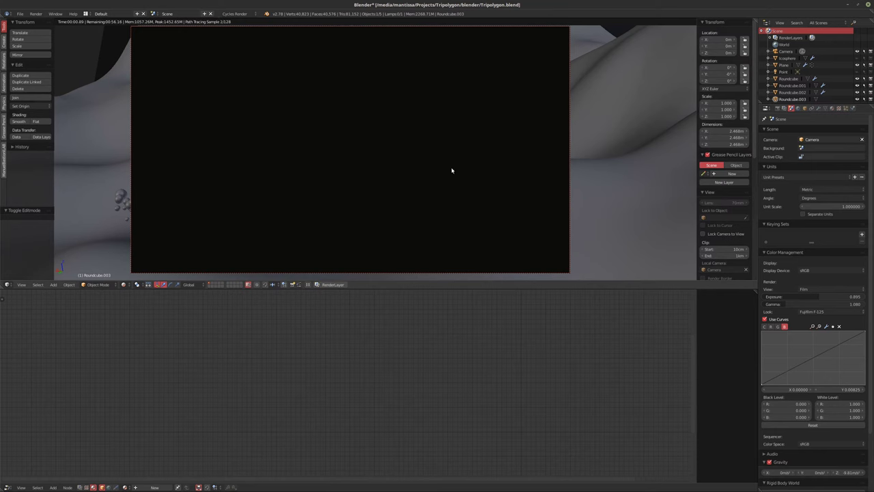
# - Create a new material for the cube and delete its default Diffuse BSDF node
pyautogui.click(155, 487)
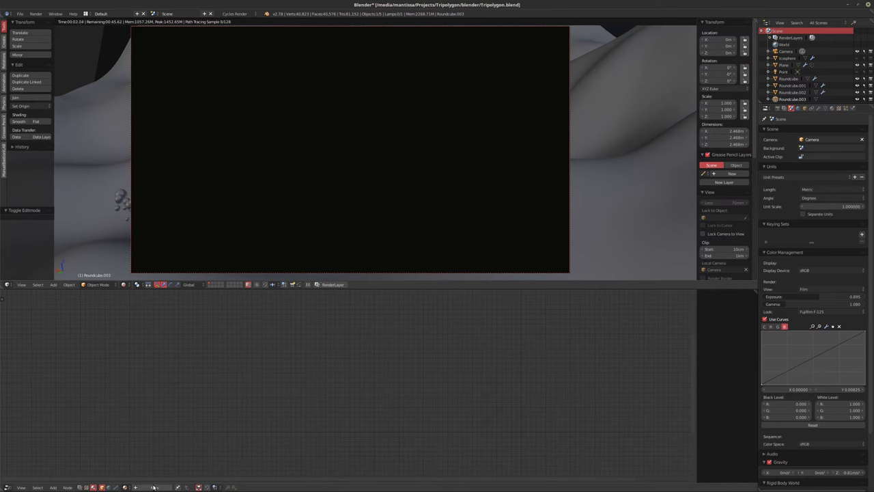
pyautogui.keyDown('ctrl'); pyautogui.hscroll(3, 271, 375); pyautogui.keyUp('ctrl')
pyautogui.scroll(2, 271, 375)
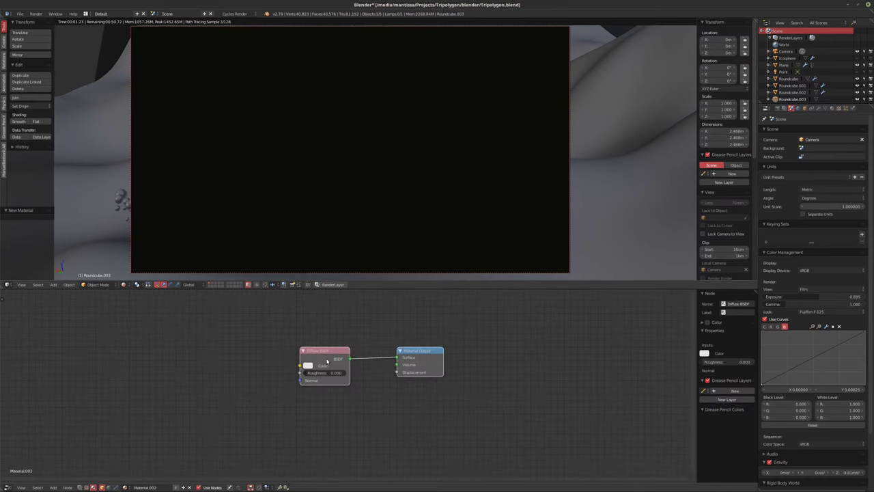
pyautogui.moveTo(302, 364); pyautogui.dragTo(112, 383)
pyautogui.click(111, 383)
pyautogui.moveTo(418, 311); pyautogui.dragTo(362, 387)
pyautogui.click(120, 348)
pyautogui.press('x')
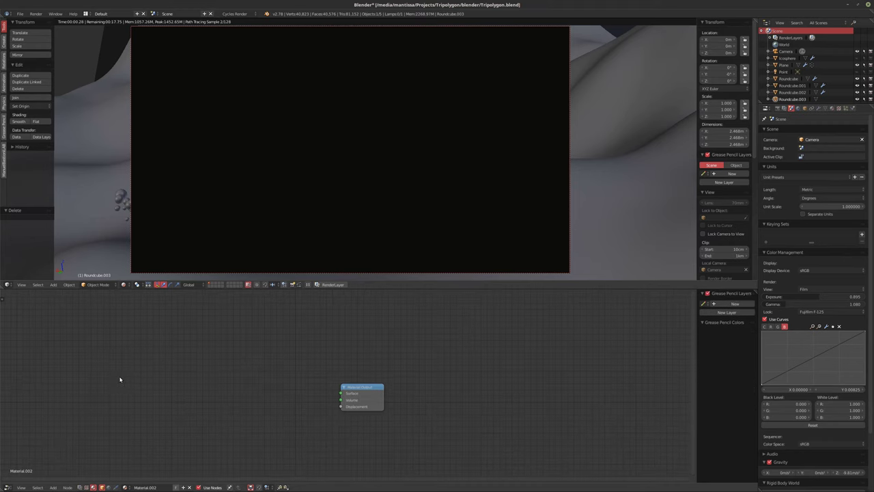
# - Add a Volume Scatter node and connect it to the Material Output's Volume input
pyautogui.hotkey('shift', 'a')
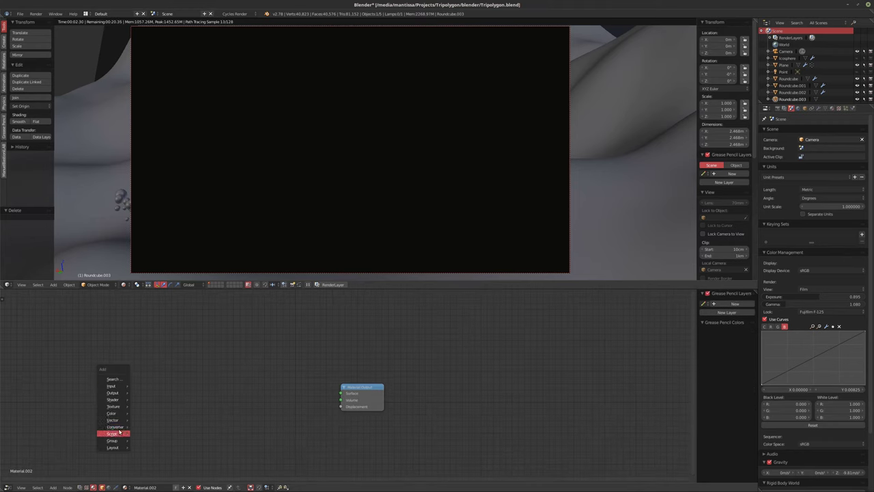
pyautogui.moveTo(110, 393)
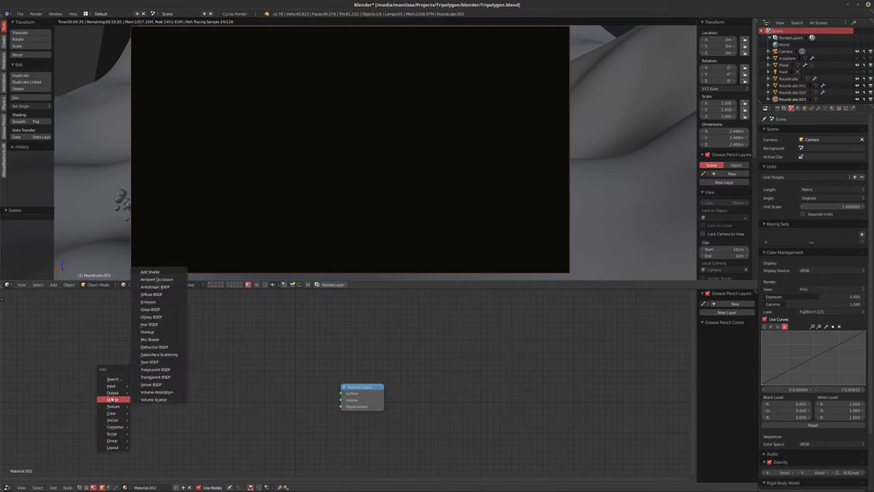
pyautogui.click(159, 392)
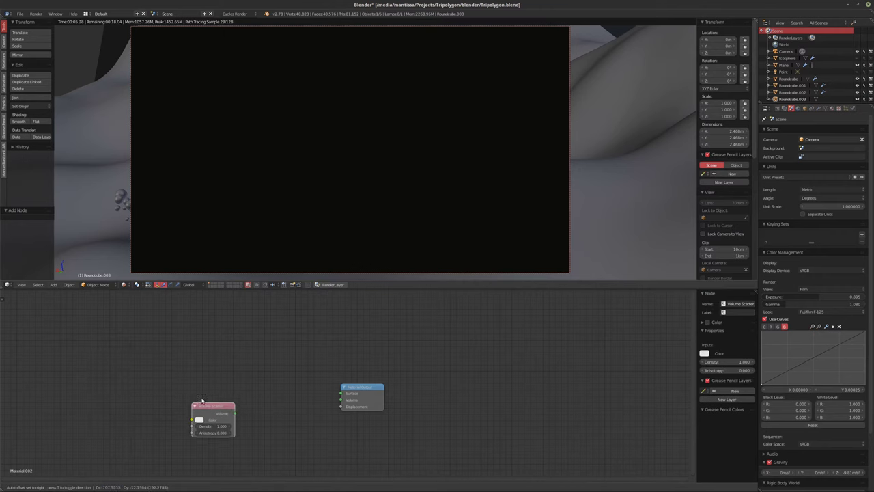
pyautogui.click(271, 396)
pyautogui.moveTo(271, 395); pyautogui.dragTo(342, 400)
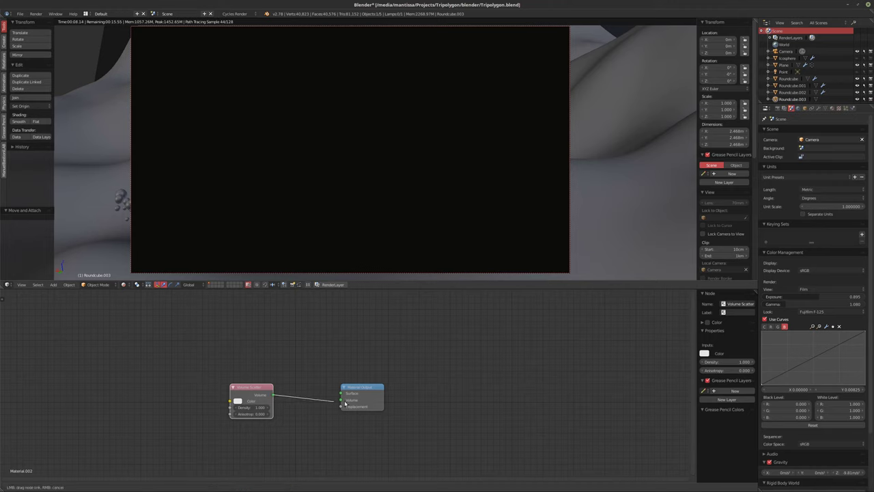
pyautogui.scroll(2, 321, 396)
pyautogui.moveTo(327, 367); pyautogui.dragTo(303, 370)
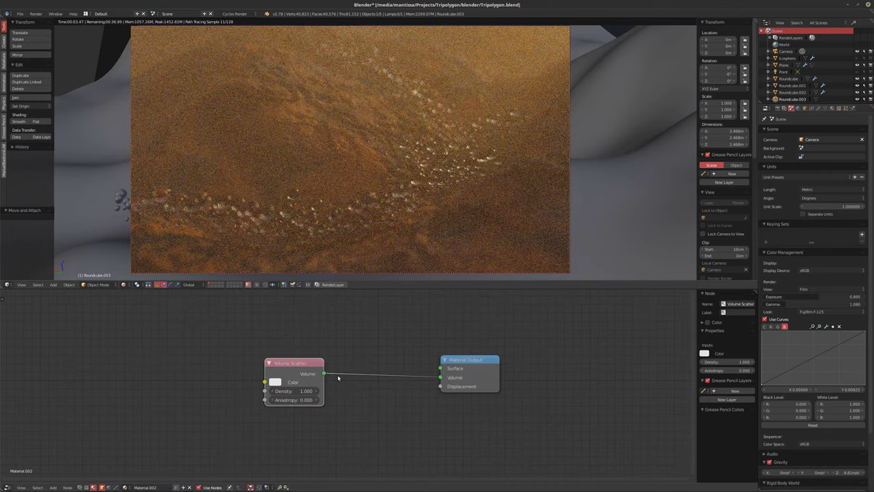
# - Set the Volume Scatter density to 0.25, after first trying 0.1
pyautogui.click(309, 391)
pyautogui.write('0.1')
pyautogui.press('Return')
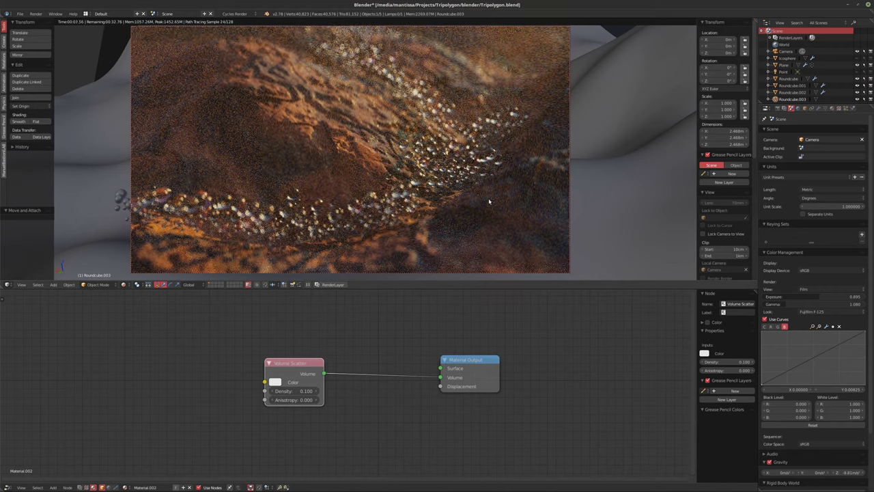
pyautogui.click(294, 391)
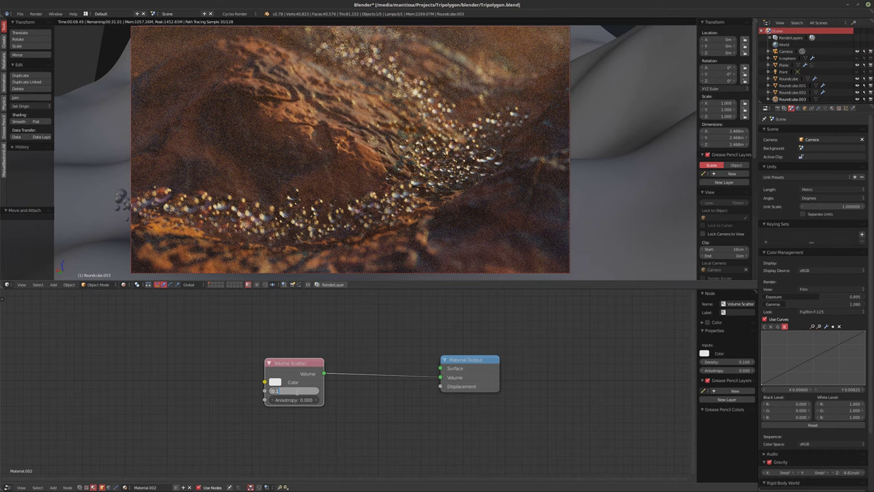
pyautogui.write('0.25')
pyautogui.press('Return')
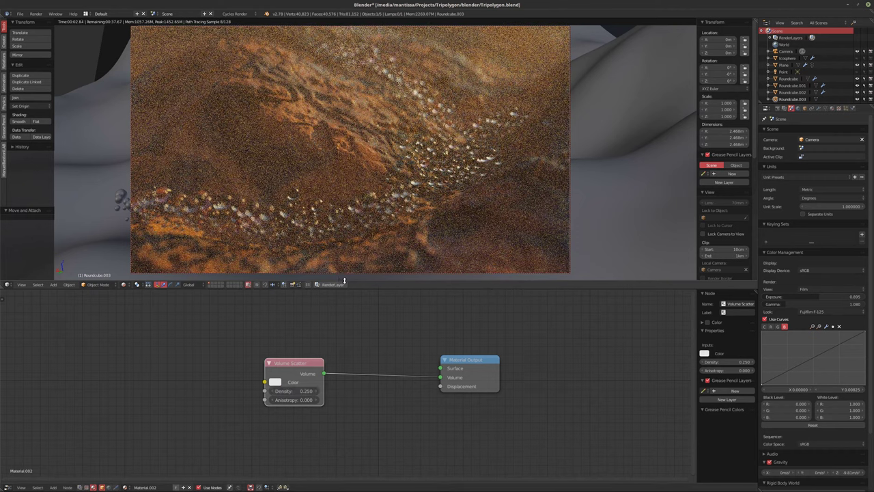
# - Change the Color Management Look to Kodak DSCS 3155
pyautogui.keyDown('ctrl'); pyautogui.scroll(3, 816, 311); pyautogui.keyUp('ctrl')
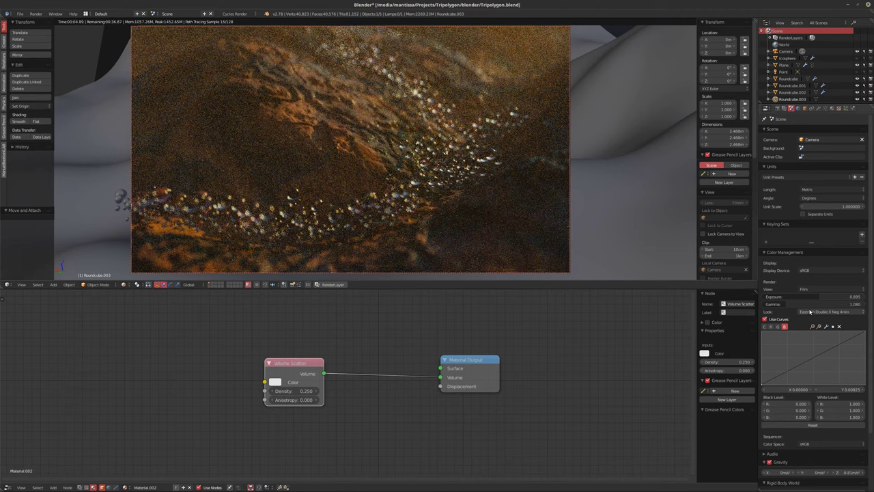
pyautogui.keyDown('ctrl'); pyautogui.scroll(-4, 811, 312); pyautogui.keyUp('ctrl')
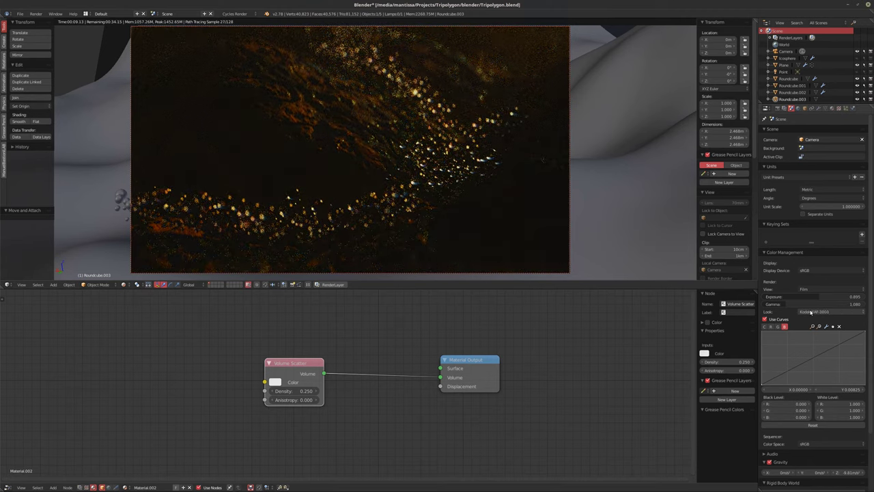
pyautogui.keyDown('ctrl'); pyautogui.scroll(-2, 811, 312); pyautogui.keyUp('ctrl')
pyautogui.keyDown('ctrl'); pyautogui.scroll(-1, 810, 311); pyautogui.keyUp('ctrl')
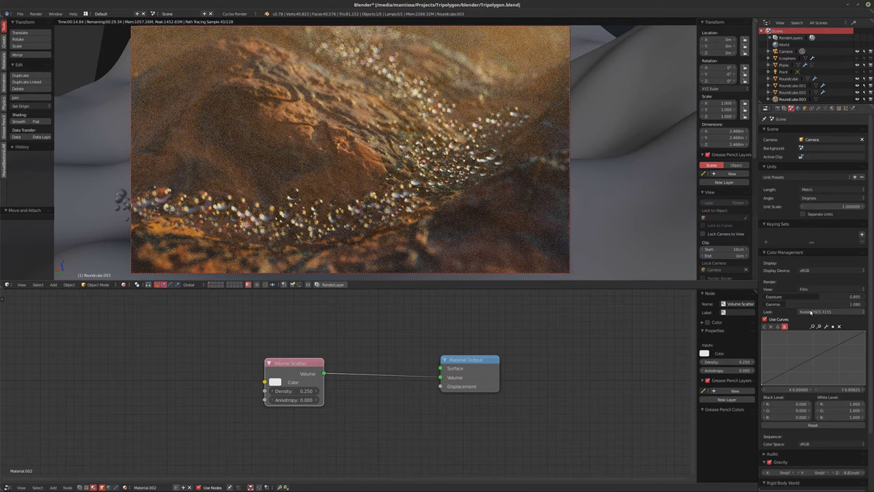
# - In the Plane's material, insert a Hue Saturation Value node between ColorRamp and Mix
pyautogui.click(783, 65)
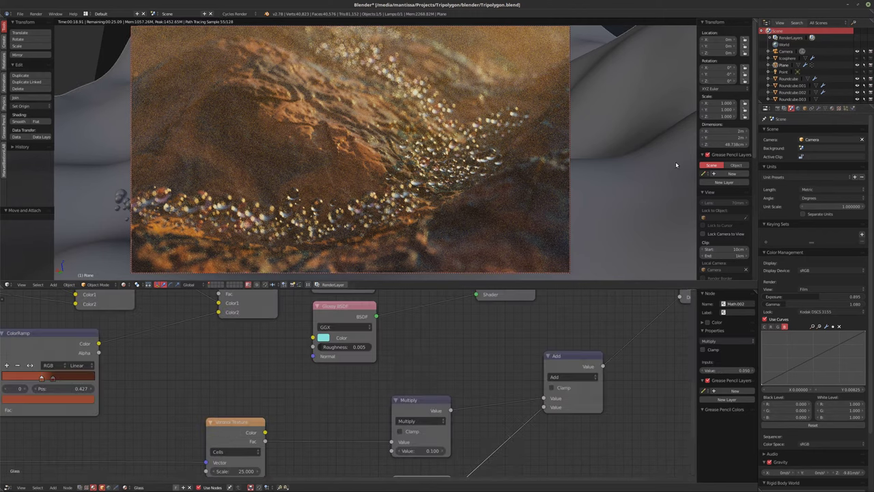
pyautogui.scroll(-2, 361, 402)
pyautogui.hotkey('shift', 'a')
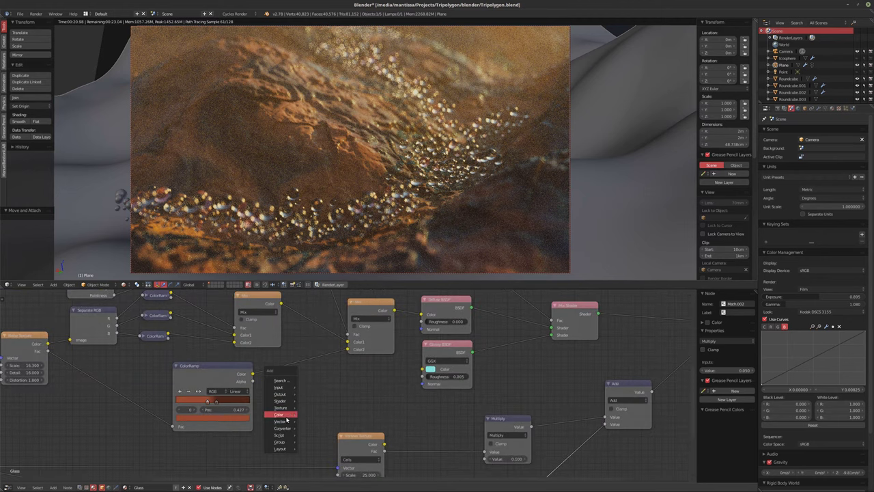
pyautogui.moveTo(280, 414)
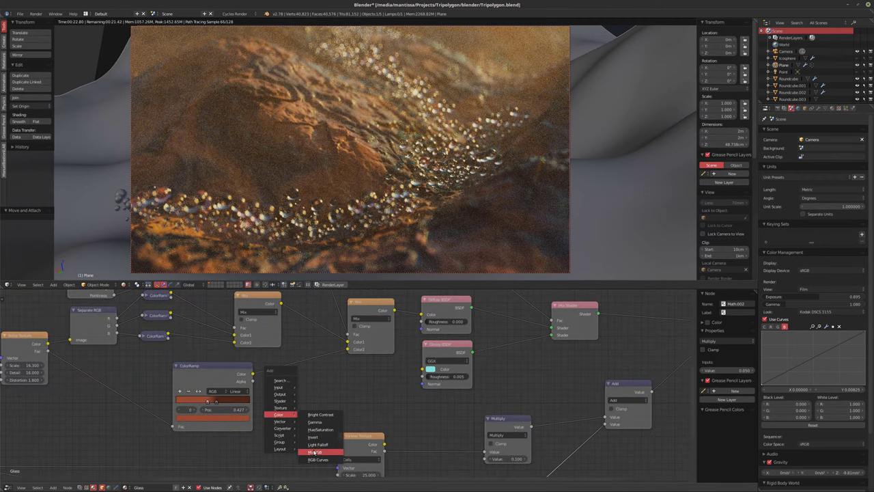
pyautogui.click(315, 451)
pyautogui.click(312, 364)
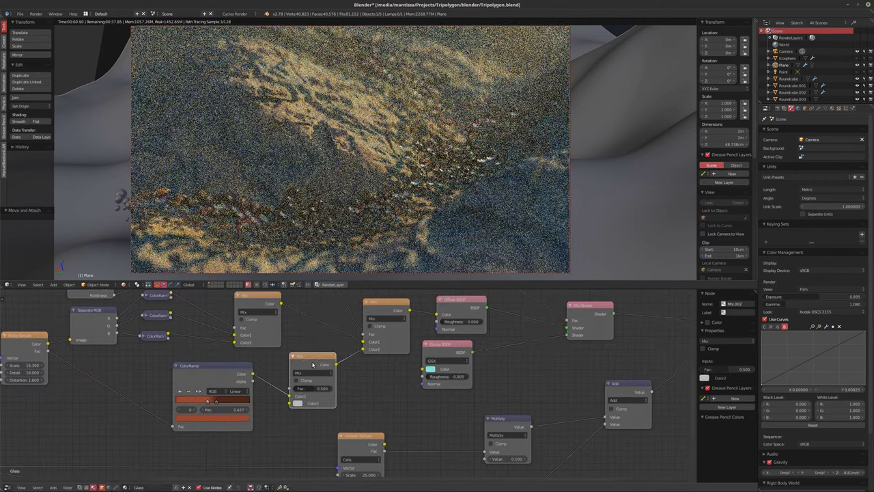
pyautogui.hotkey('ctrl', 'x')
pyautogui.hotkey('shift', 'a')
pyautogui.moveTo(306, 390)
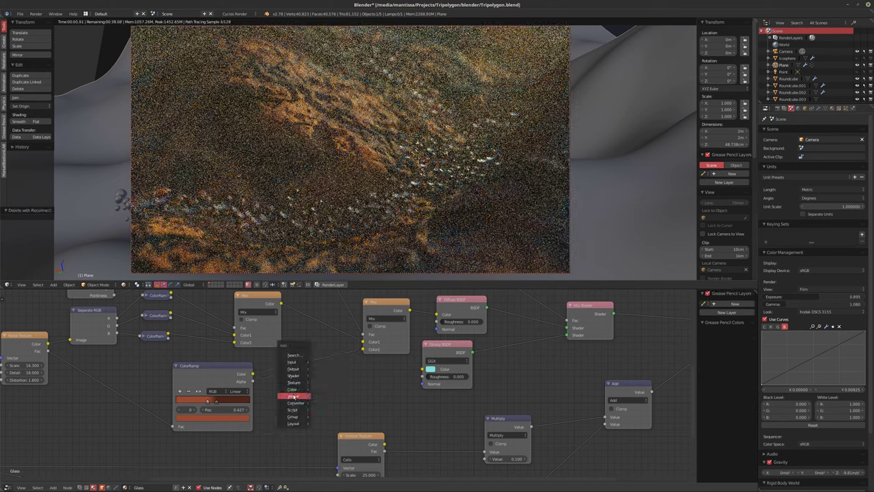
pyautogui.click(334, 404)
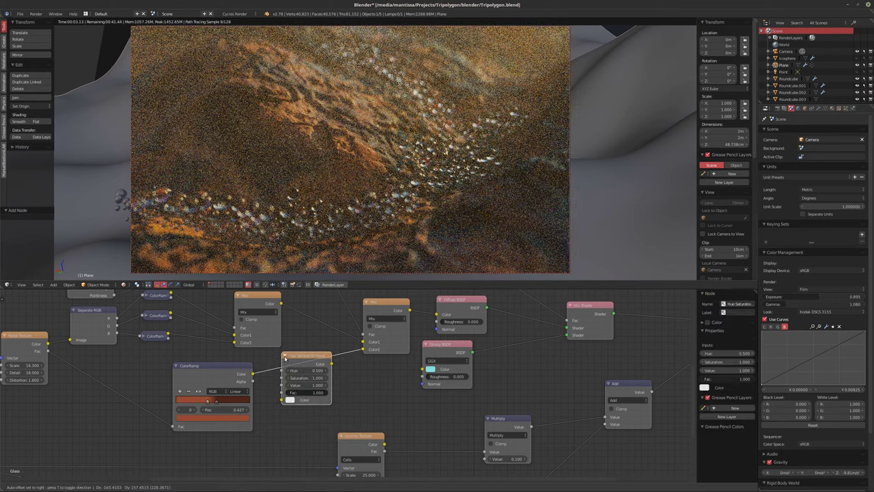
pyautogui.click(305, 385)
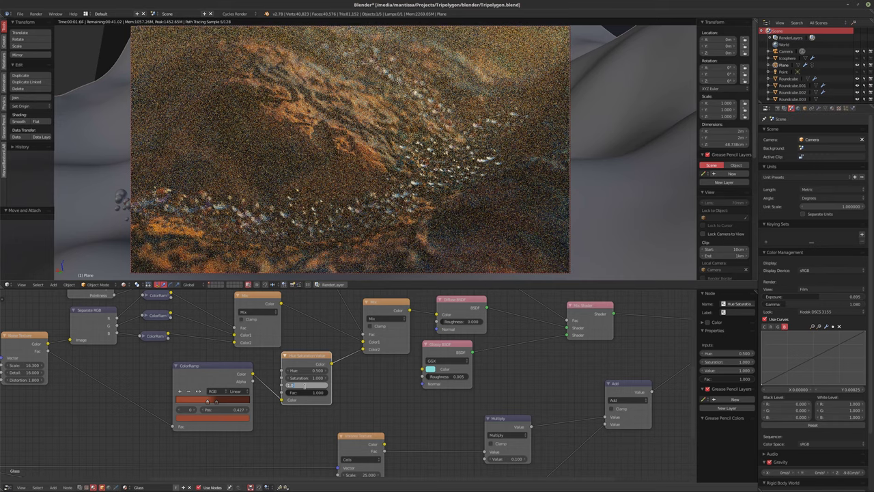
# - Lower the Hue Saturation Value node's Value to 0.5
pyautogui.press('BackSpace')
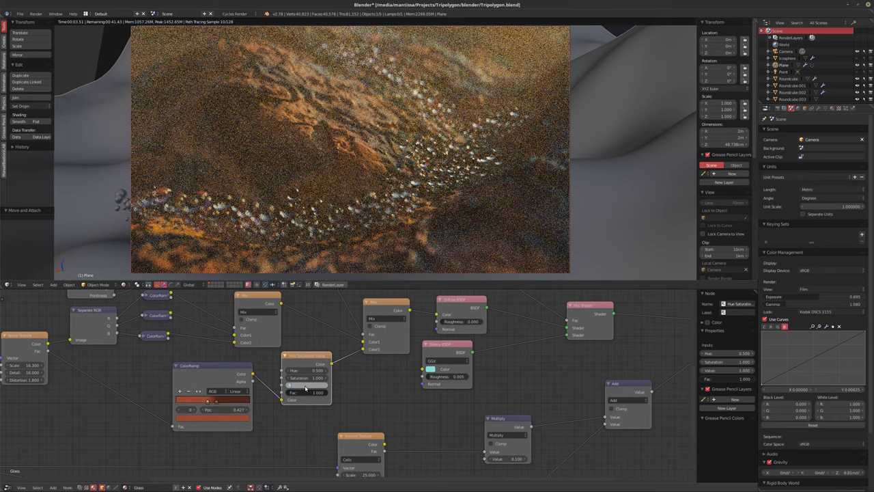
pyautogui.write('0.9')
pyautogui.press('Return')
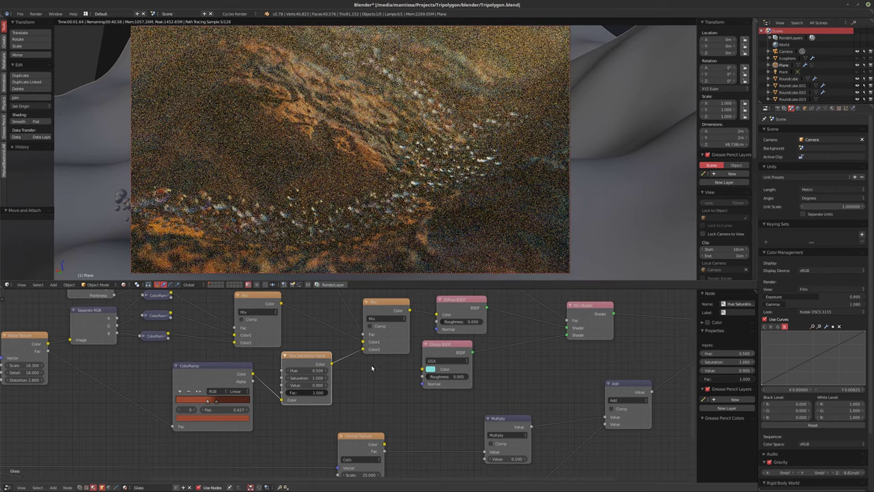
pyautogui.click(312, 386)
pyautogui.write('0.5')
pyautogui.press('Return')
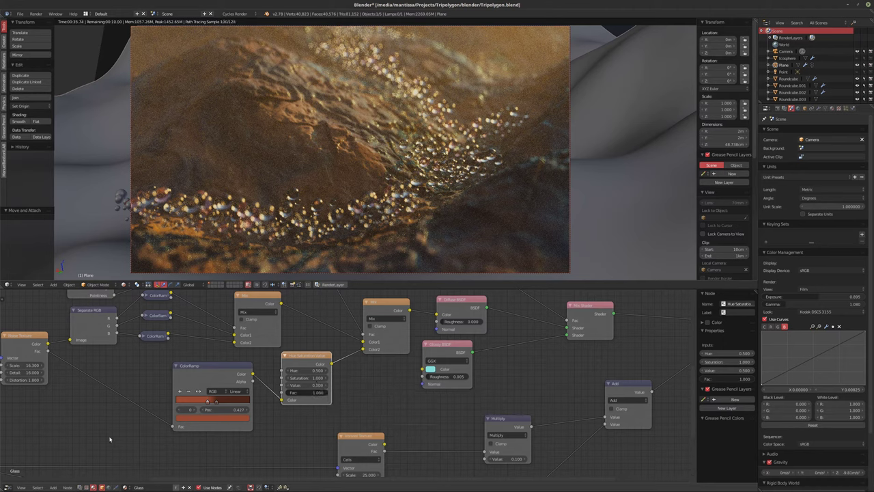
# - Review the World nodes, then frame Roundcube.003's Volume Scatter material in the node editor
pyautogui.click(110, 487)
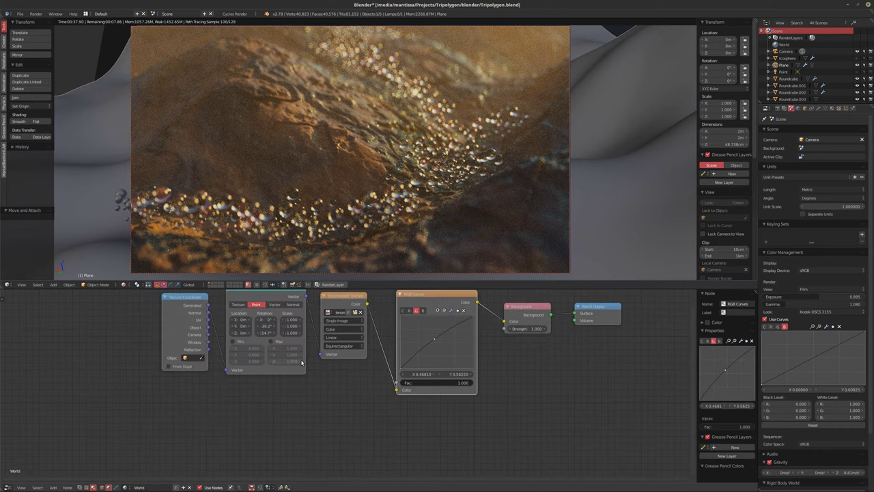
pyautogui.moveTo(301, 362); pyautogui.dragTo(300, 412, button='middle')
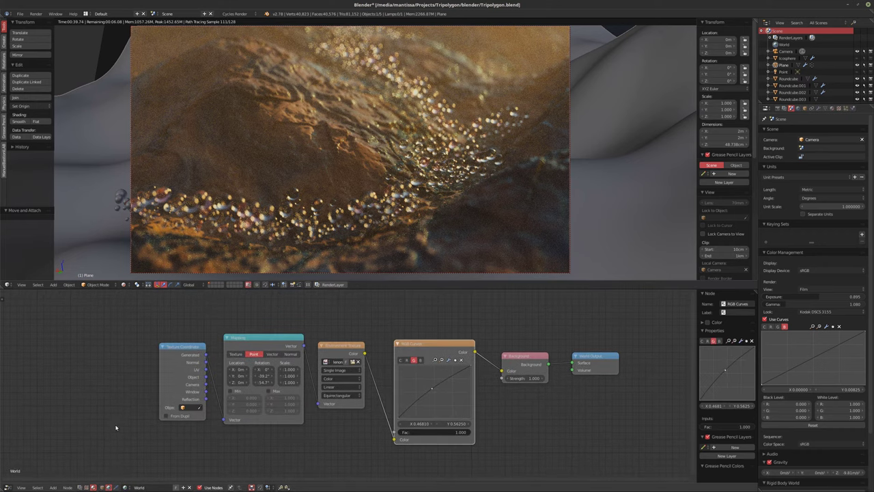
pyautogui.click(102, 487)
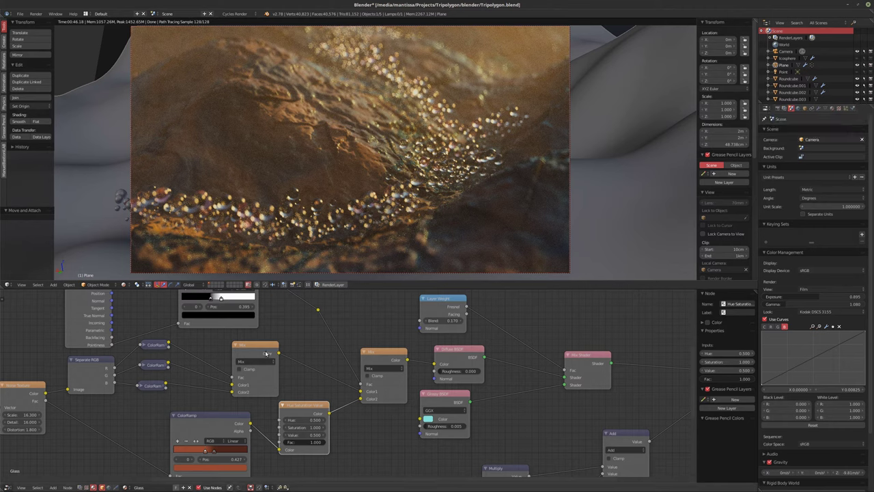
pyautogui.click(792, 99)
pyautogui.press('Home')
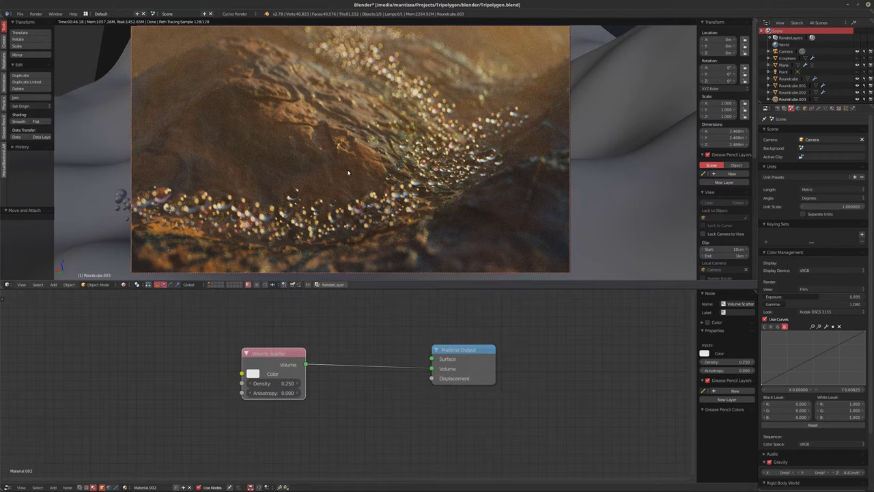
# - Switch to solid shading and check the compute device in System preferences
pyautogui.hotkey('shift', 'z')
pyautogui.press('space')
pyautogui.write('user pref')
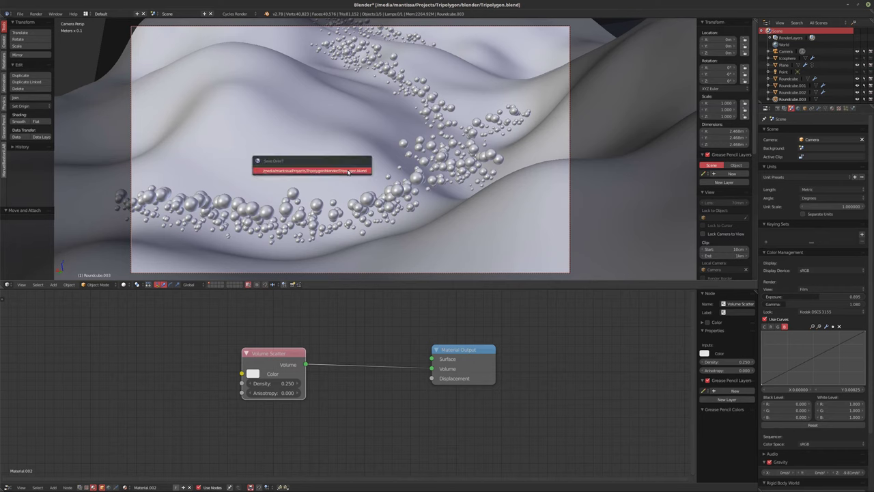
pyautogui.press('Return')
pyautogui.scroll(-6, 347, 172)
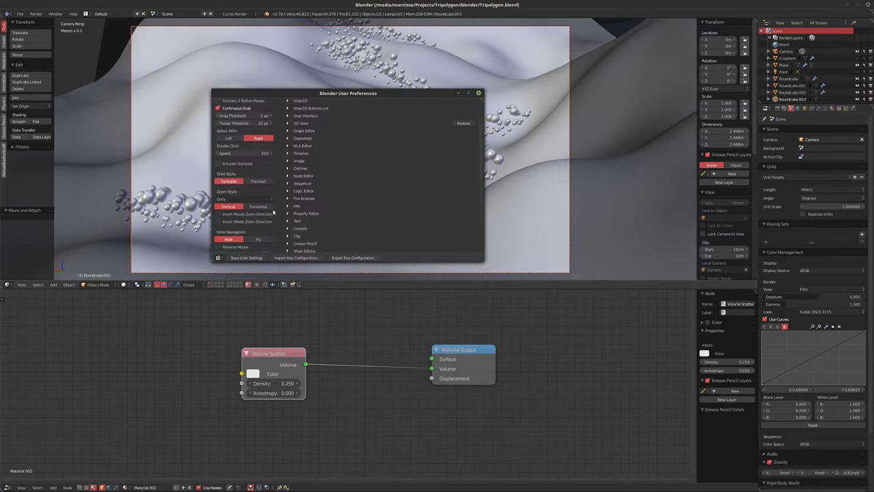
pyautogui.scroll(6, 410, 144)
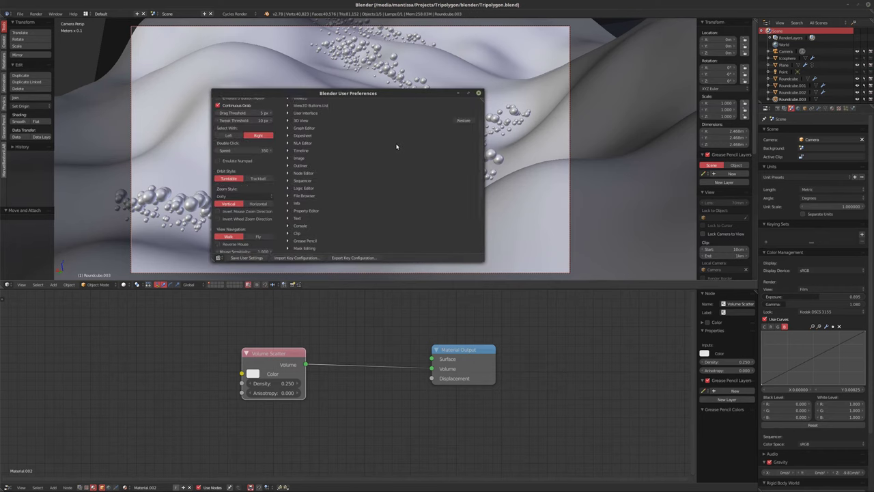
pyautogui.click(459, 101)
pyautogui.scroll(-3, 276, 229)
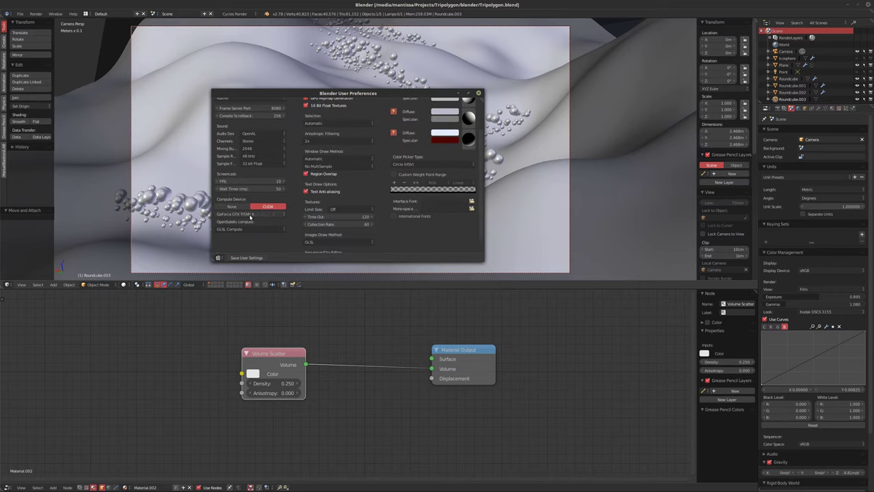
# - Close Preferences and start the final Cycles render of frame 1 with F12
pyautogui.click(478, 93)
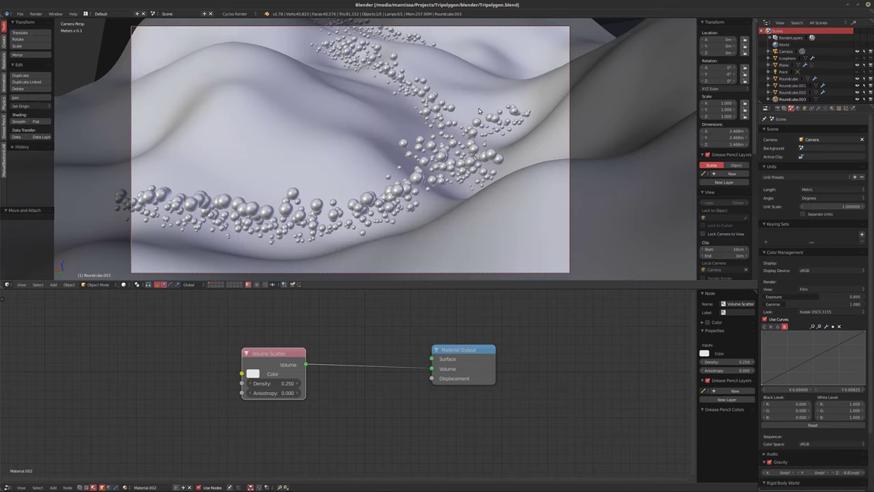
pyautogui.press('F12')
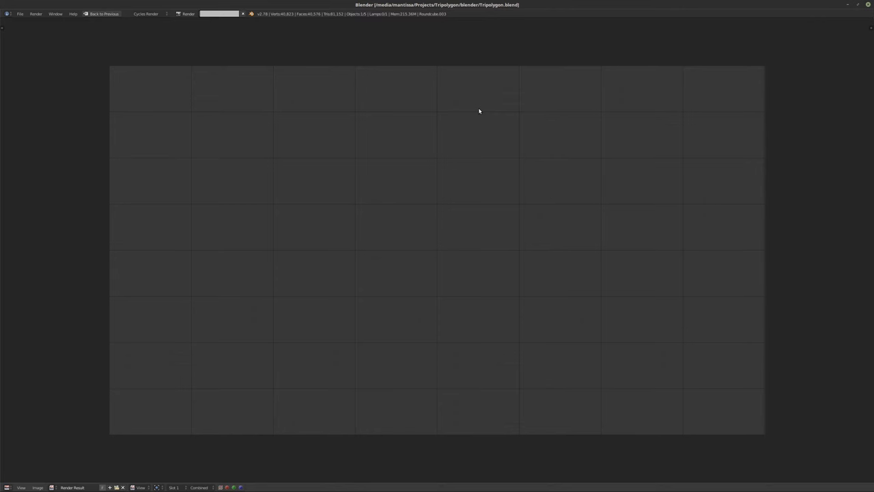
pyautogui.press('F12')
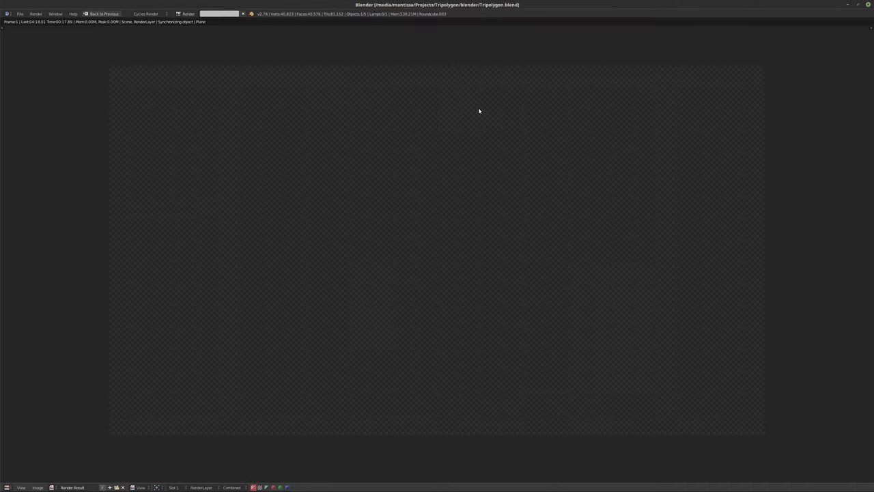
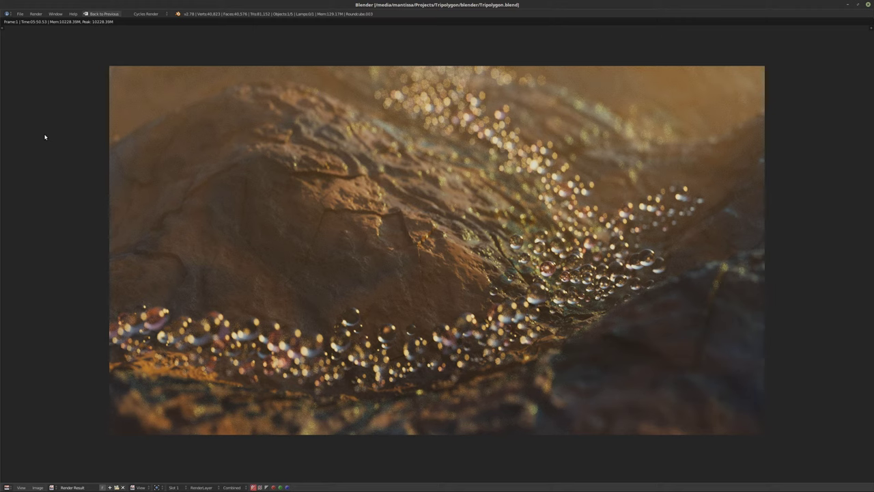
# - Leave the finished droplet-rock render view and return to the 3D viewport and node editor
pyautogui.click(102, 14)
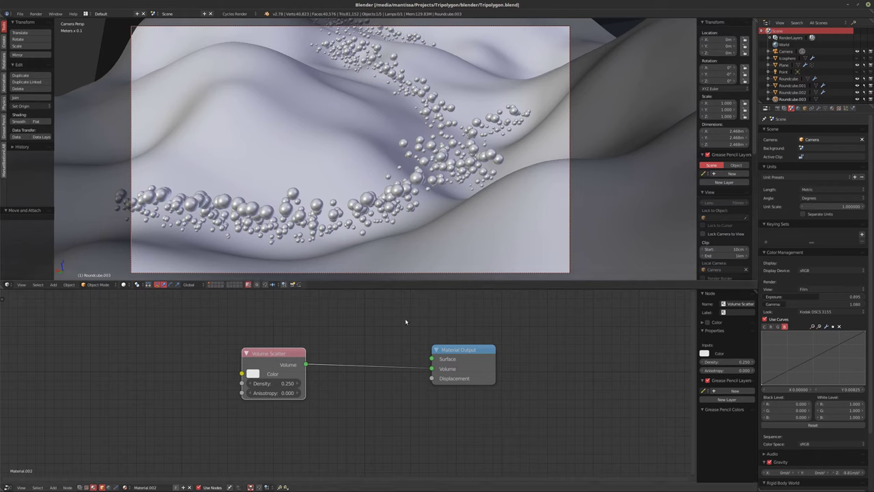
# - Set the Volume Scatter node's Density to 0.33
pyautogui.click(273, 383)
pyautogui.write('0.33')
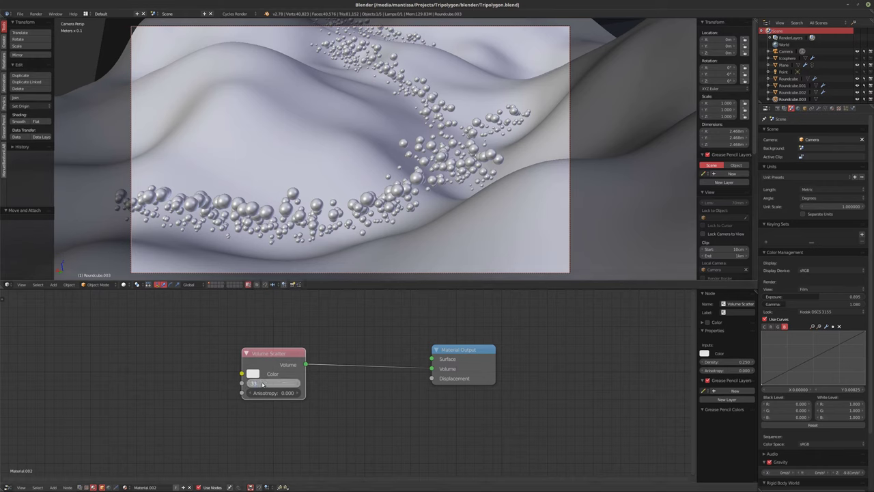
pyautogui.press('Return')
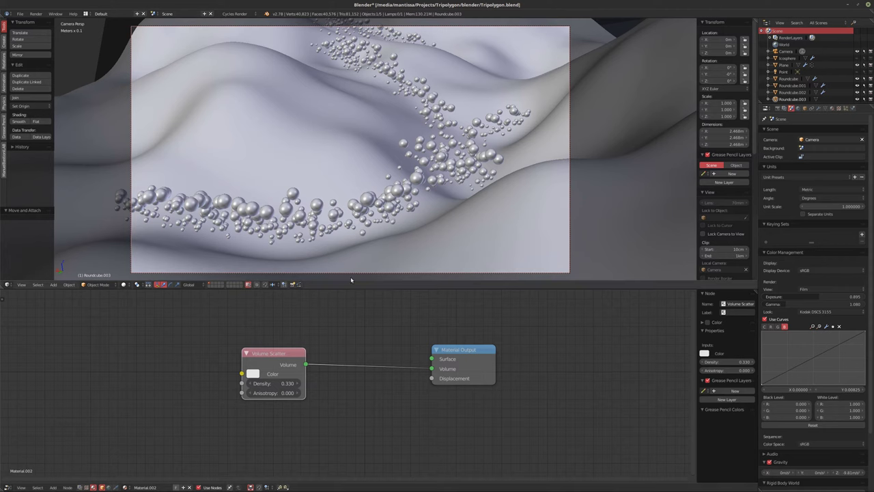
pyautogui.moveTo(430, 191); pyautogui.dragTo(429, 206, button='middle')
pyautogui.scroll(-8, 429, 208)
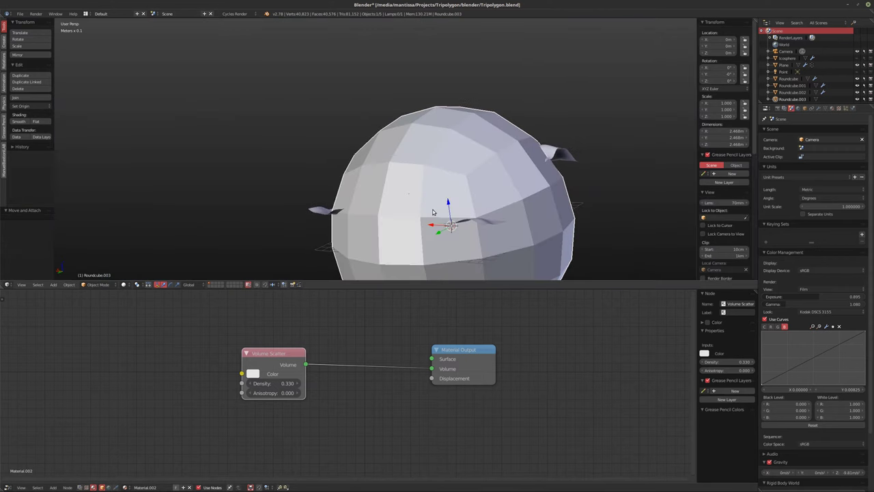
# - Smooth-shade Roundcube.003 and set its object display type to Bounds
pyautogui.press('x')
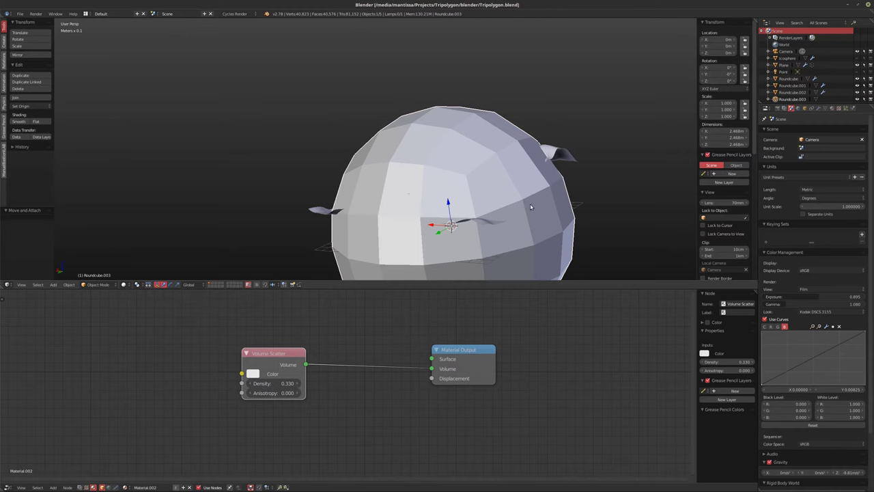
pyautogui.click(19, 121)
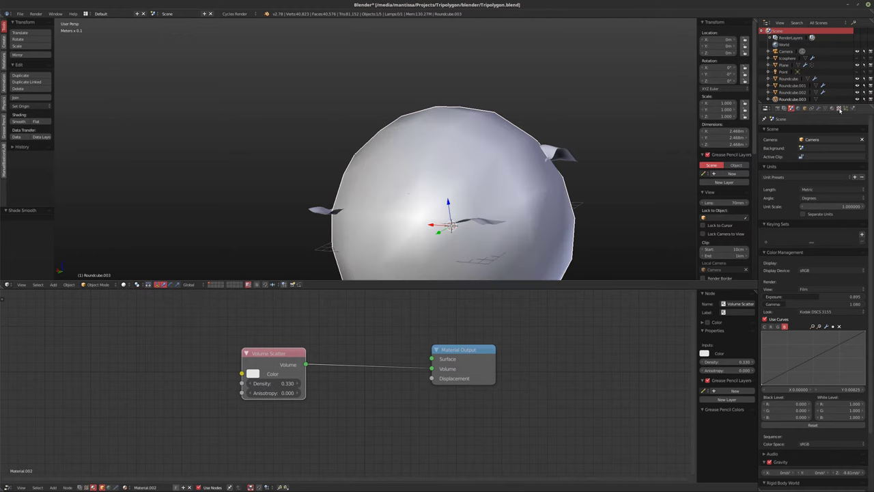
pyautogui.click(804, 109)
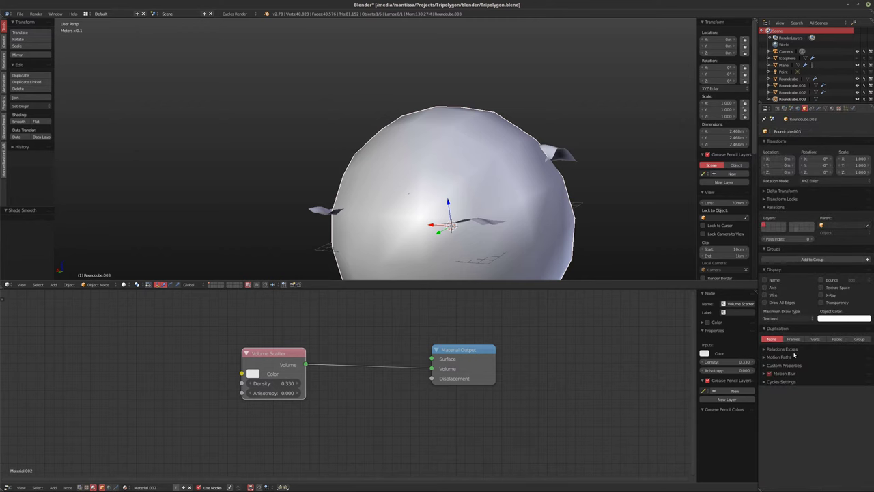
pyautogui.click(785, 318)
pyautogui.click(781, 318)
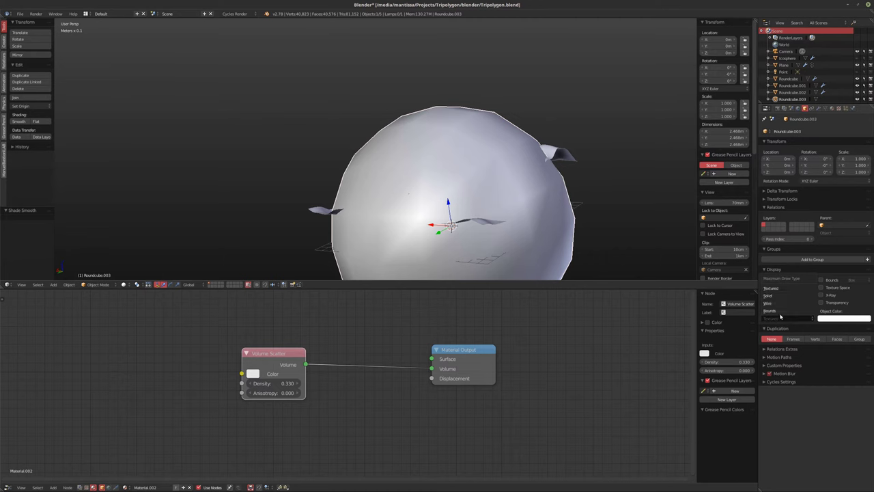
pyautogui.click(779, 311)
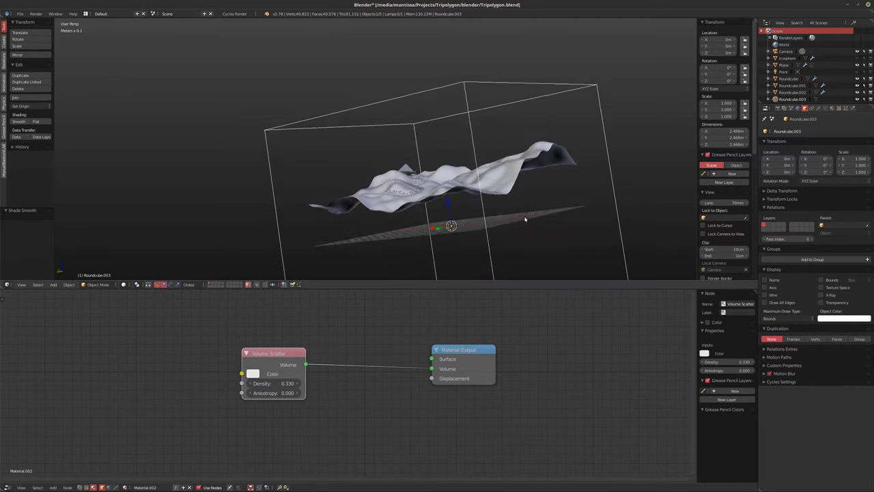
pyautogui.scroll(5, 525, 220)
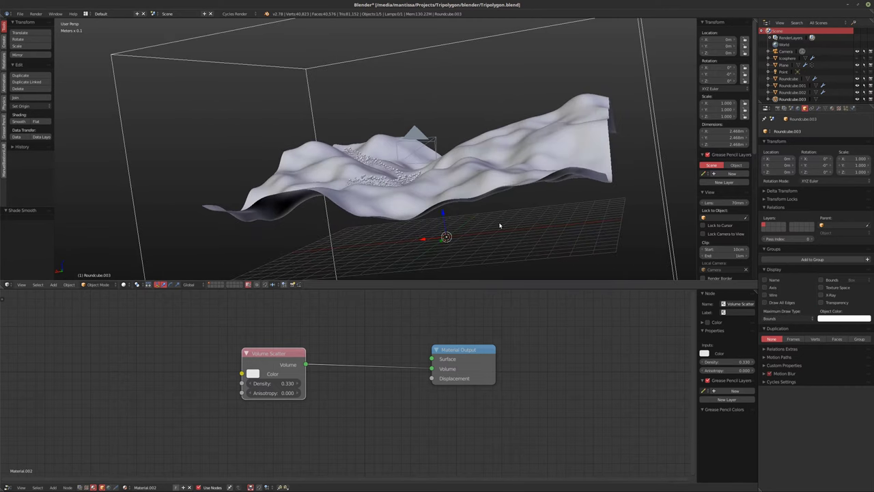
# - Move Roundcube.003 up 41.907 cm along Z above the rock
pyautogui.press('g')
pyautogui.press('z')
pyautogui.click(462, 158)
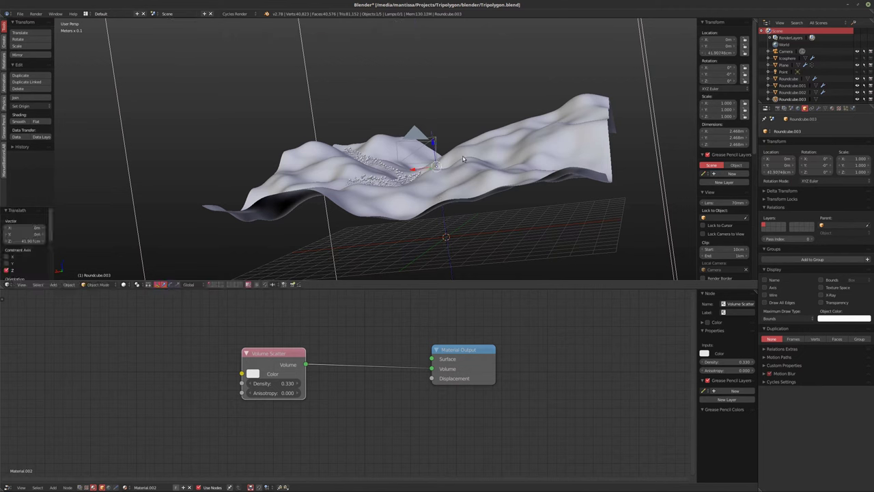
pyautogui.moveTo(462, 158); pyautogui.dragTo(476, 202, button='middle')
pyautogui.scroll(3, 488, 202)
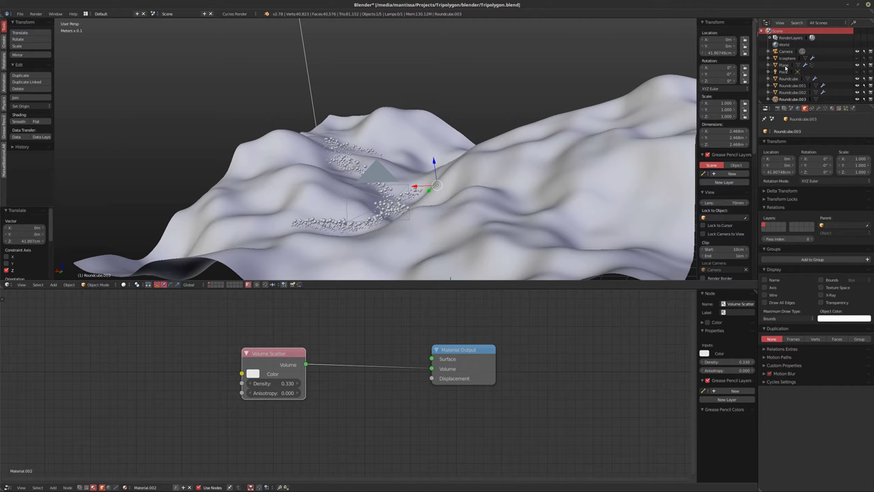
# - View through the camera in live rendered mode and set the DoF focus distance to 83.5 cm
pyautogui.click(786, 51)
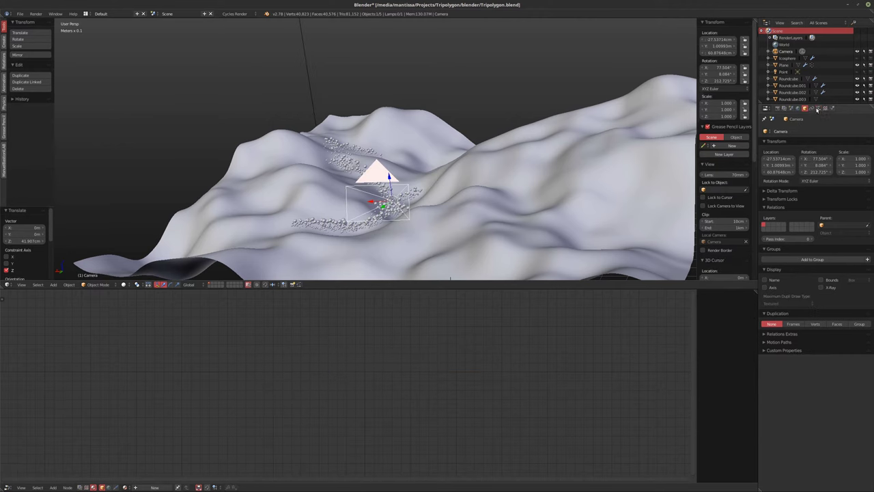
pyautogui.click(819, 108)
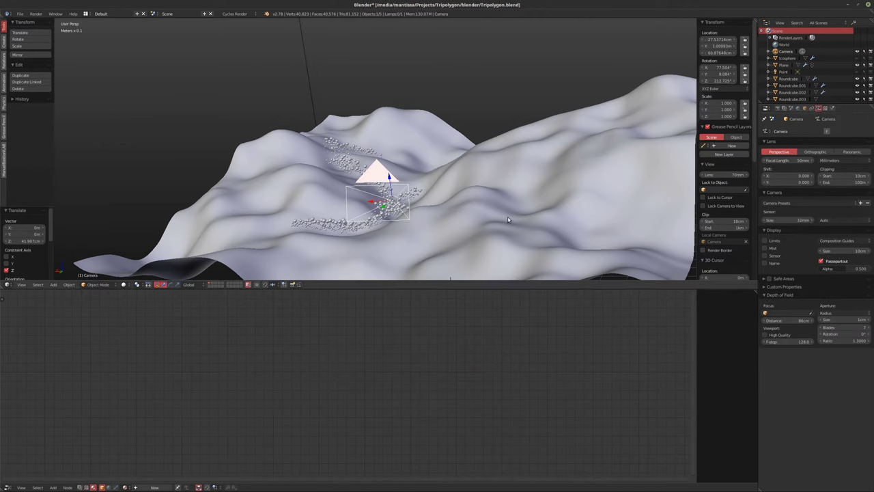
pyautogui.press('KP_0')
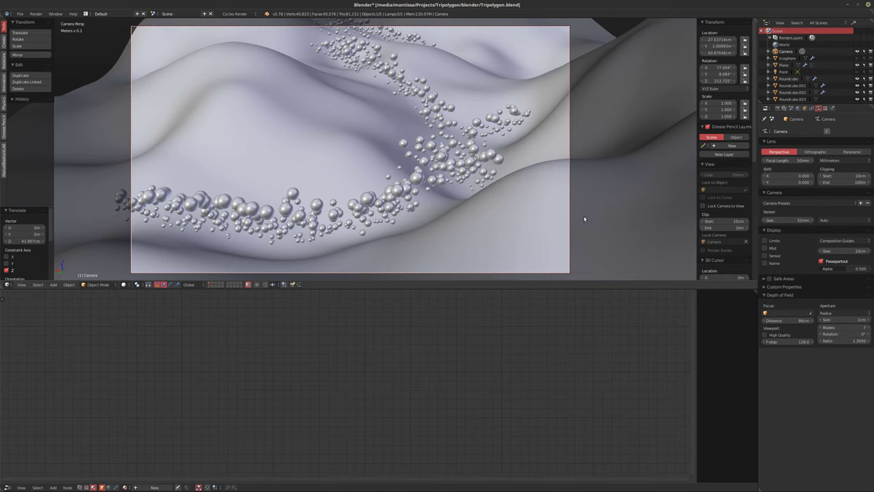
pyautogui.hotkey('shift', 'z')
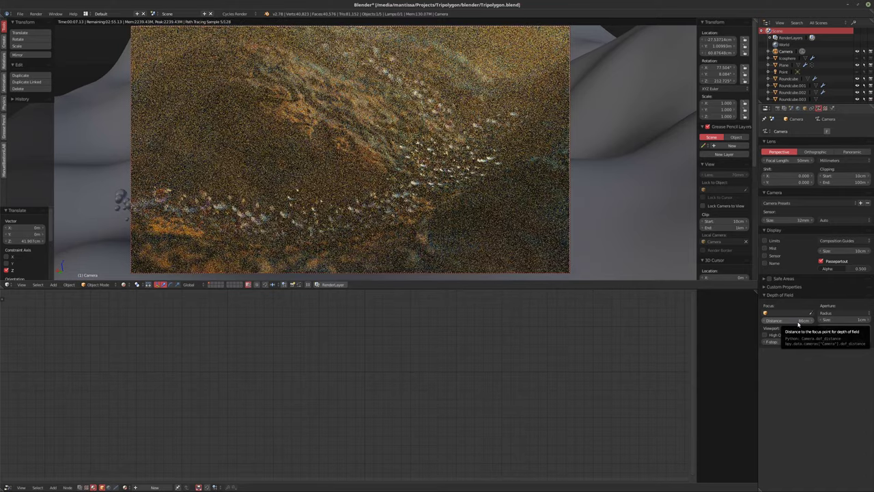
pyautogui.moveTo(797, 324)
pyautogui.mouseDown()
pyautogui.moveTo(823, 323)
pyautogui.moveTo(799, 324)
pyautogui.mouseUp()
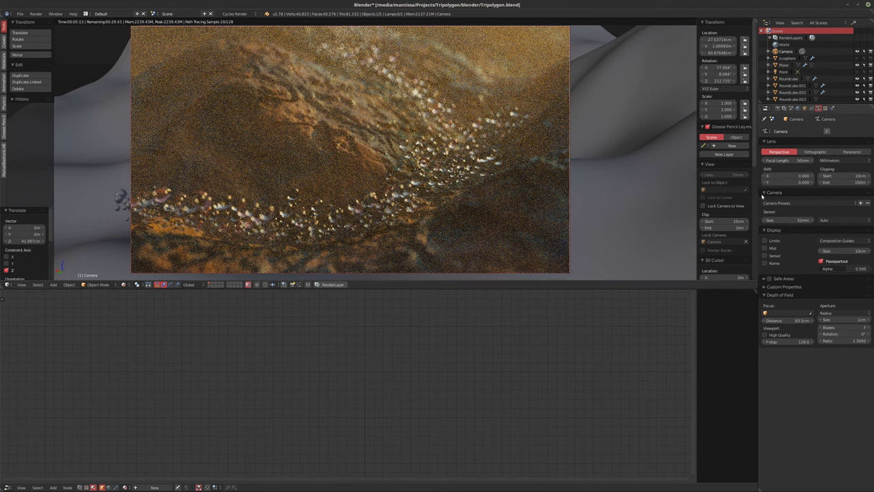
pyautogui.click(784, 65)
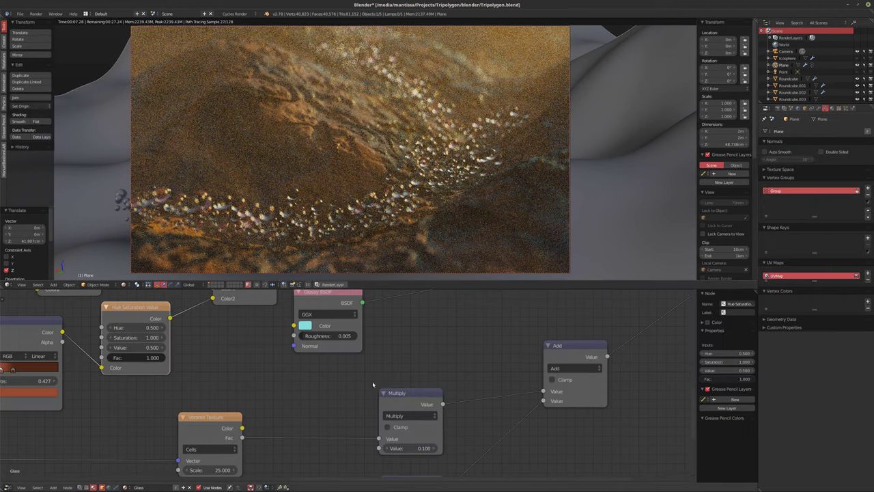
# - Set the Plane's Glass material displacement method to True
pyautogui.scroll(-3, 143, 303)
pyautogui.click(833, 110)
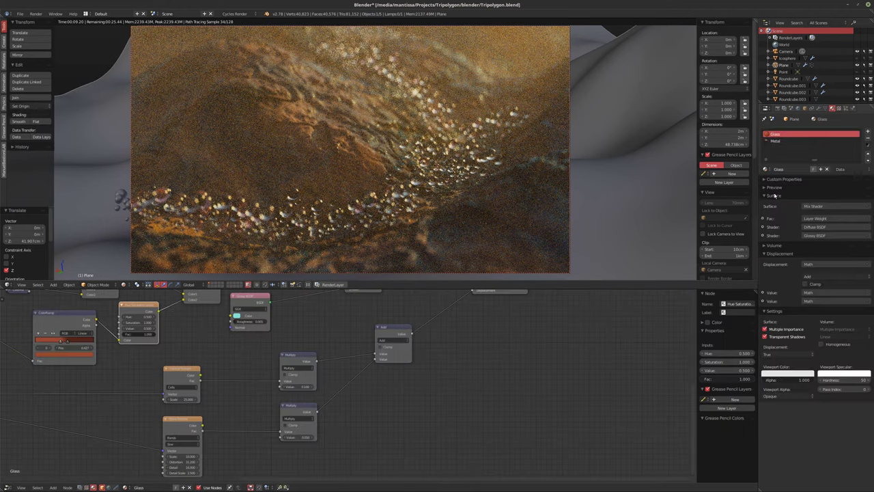
pyautogui.click(778, 353)
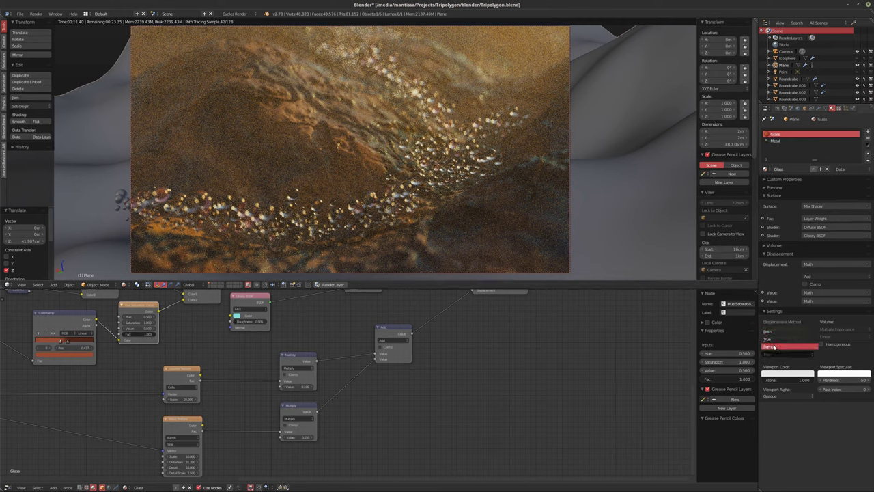
pyautogui.click(767, 331)
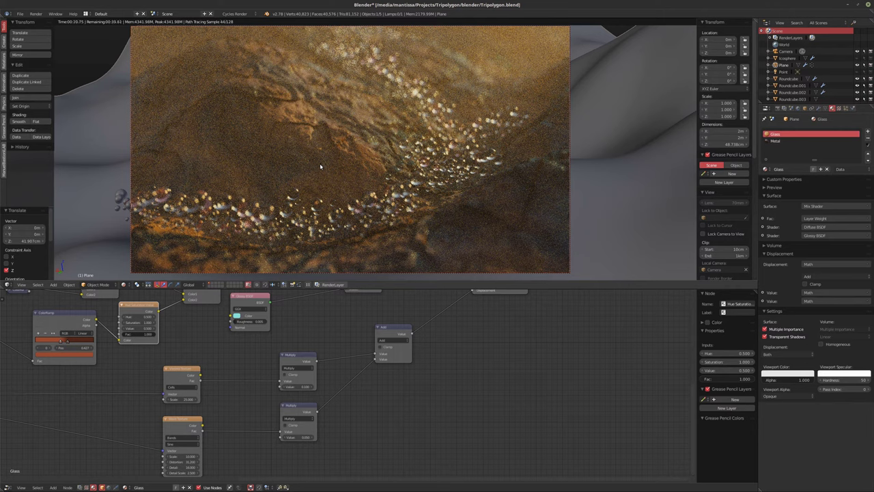
pyautogui.click(779, 353)
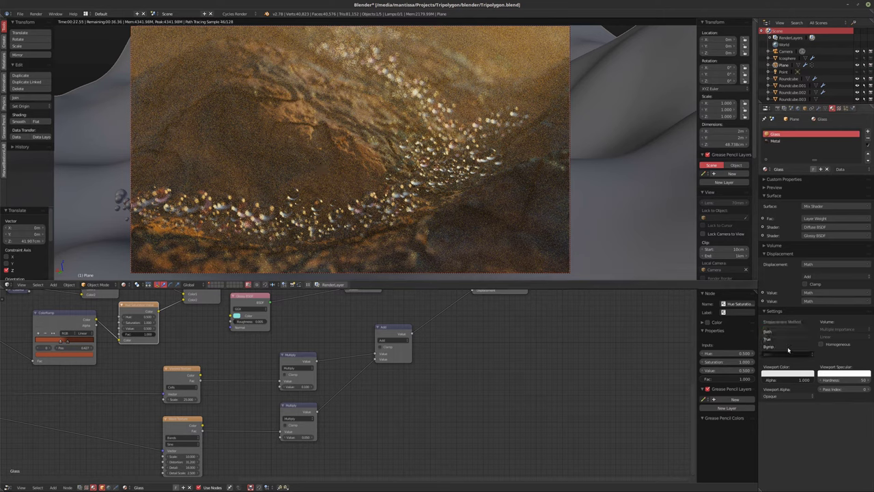
pyautogui.click(766, 340)
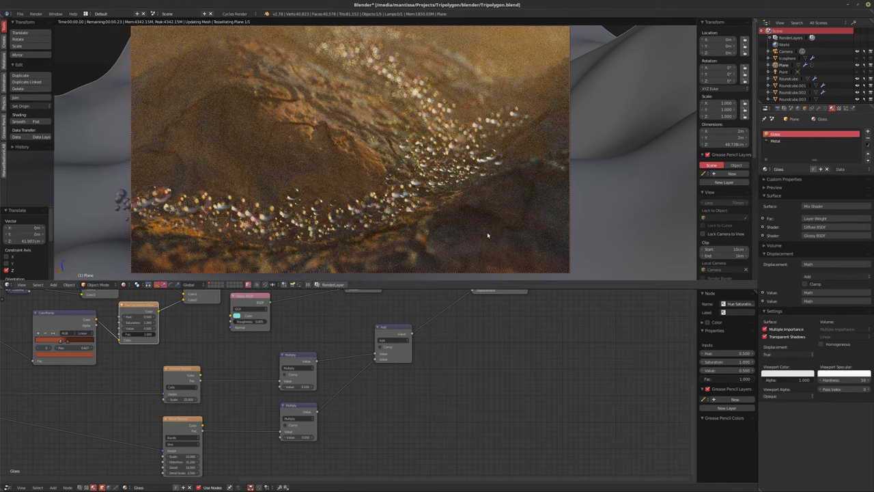
# - Set the render resolution to 2560 × 1440 px
pyautogui.hotkey('shift', 'z')
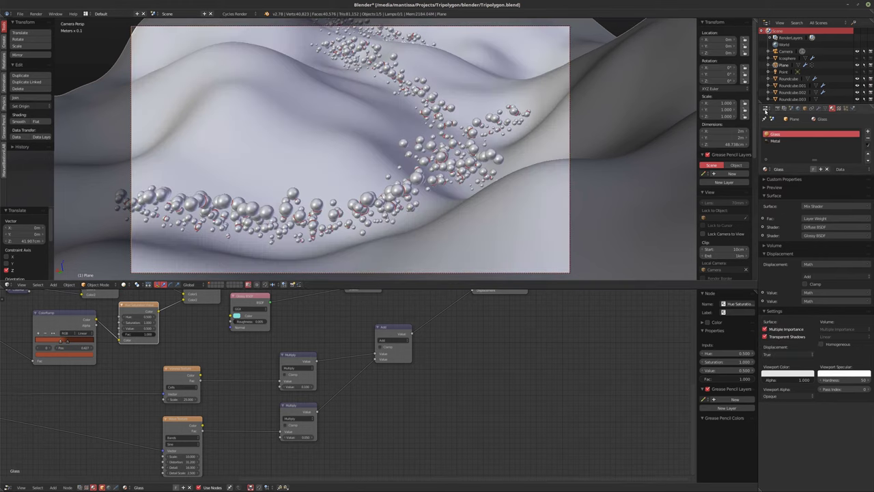
pyautogui.click(777, 109)
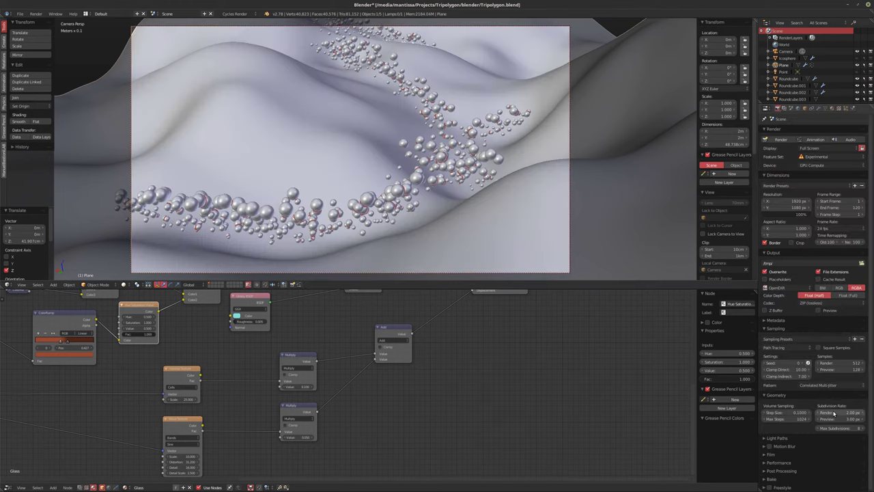
pyautogui.click(782, 198)
pyautogui.write('2560')
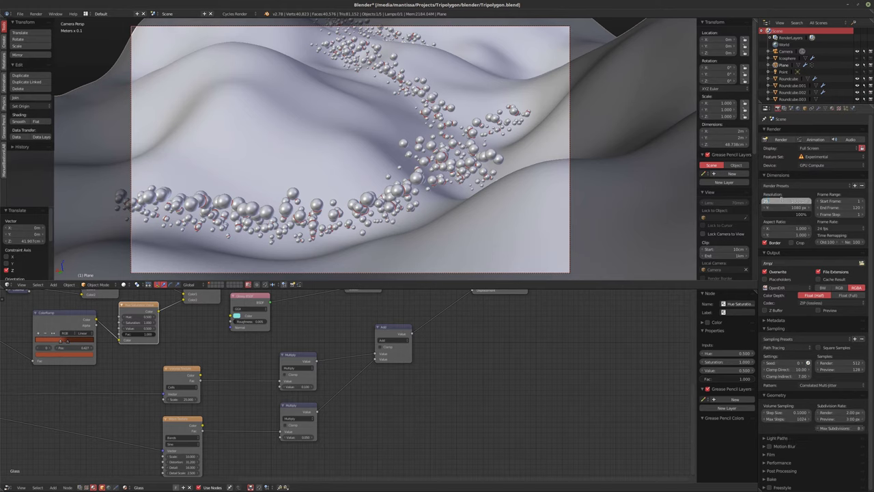
pyautogui.press('Tab')
pyautogui.write('14')
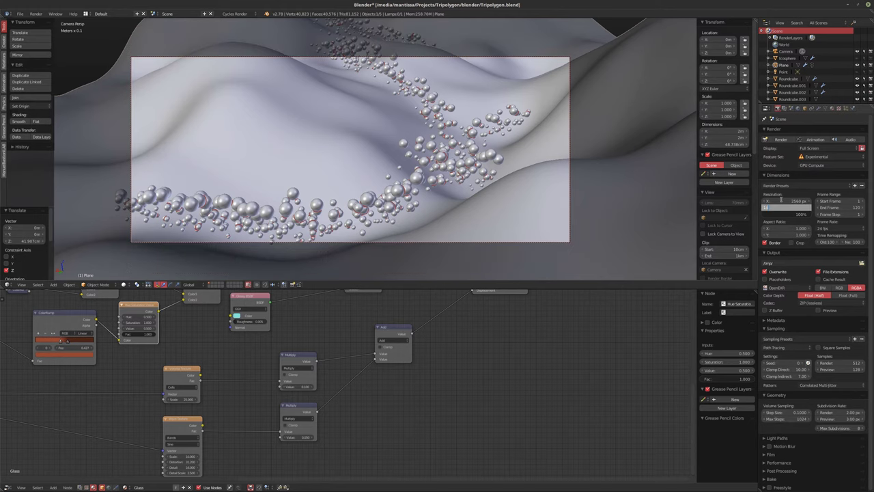
pyautogui.write('00')
pyautogui.press('Return')
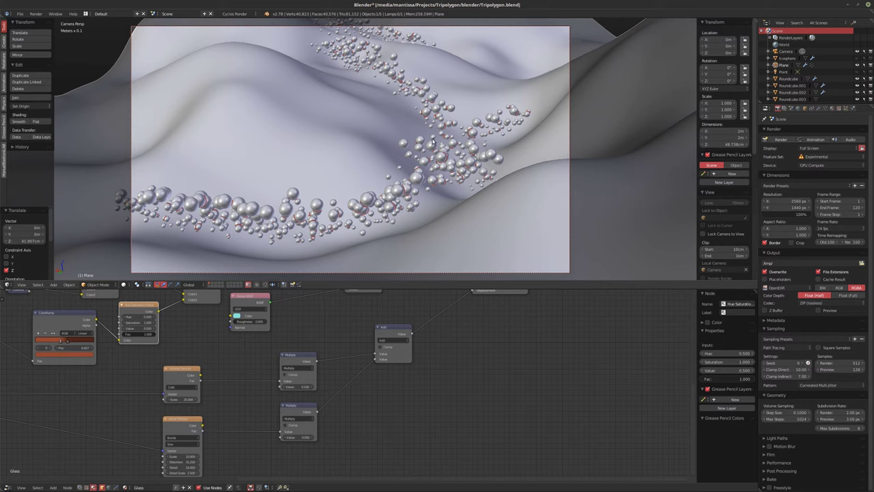
# - Start a rendered preview and step through the Kodak DSCS Looks in Color Management
pyautogui.hotkey('shift', 'z')
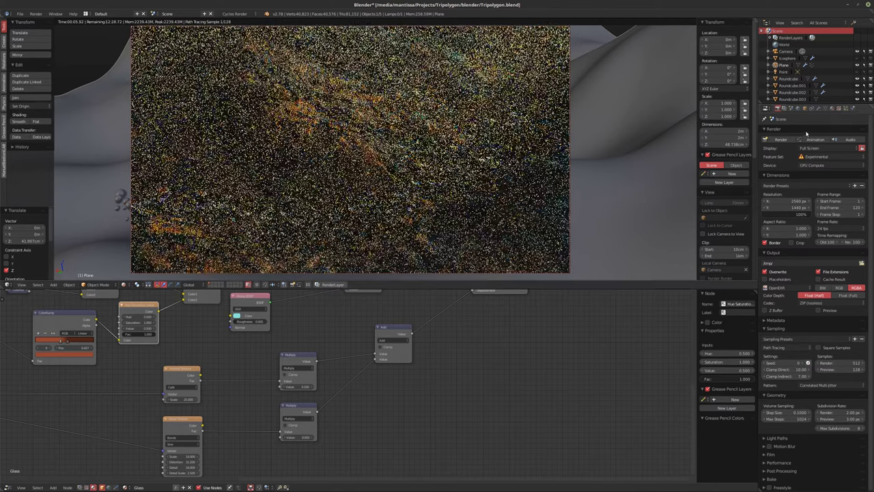
pyautogui.click(790, 108)
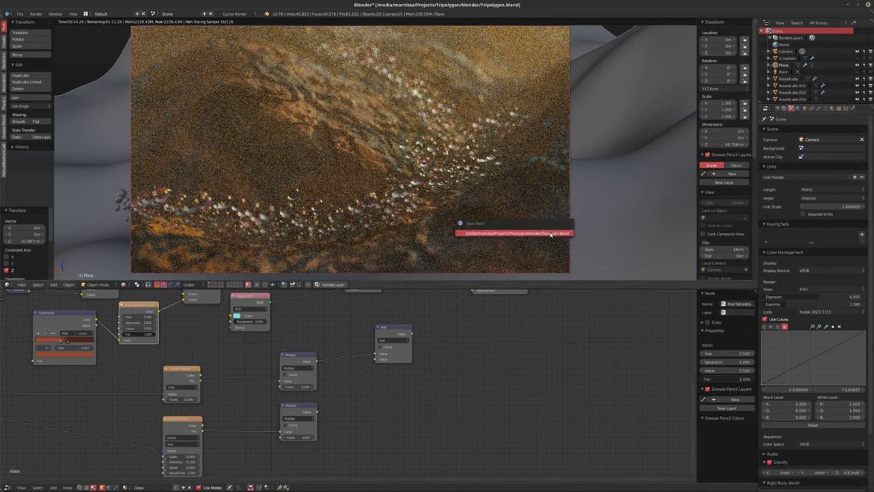
pyautogui.keyDown('ctrl'); pyautogui.scroll(-1, 816, 315); pyautogui.keyUp('ctrl')
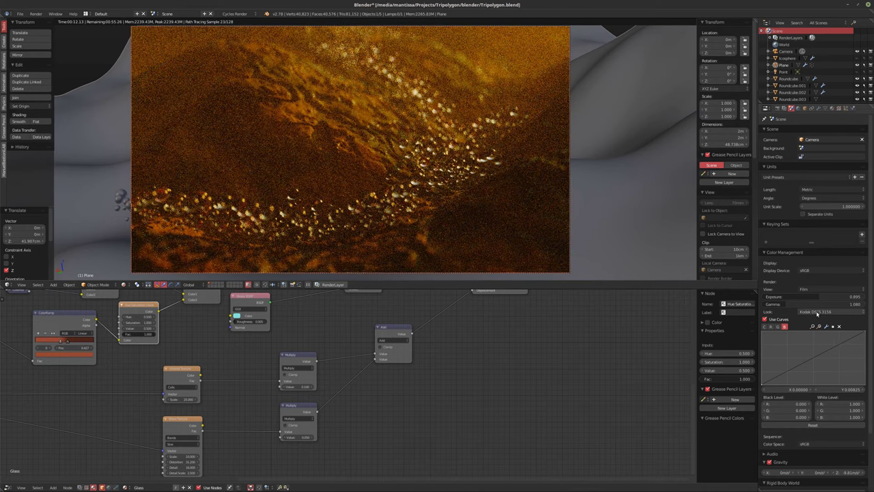
pyautogui.keyDown('ctrl'); pyautogui.scroll(1, 816, 315); pyautogui.keyUp('ctrl')
pyautogui.keyDown('ctrl'); pyautogui.scroll(-1, 817, 312); pyautogui.keyUp('ctrl')
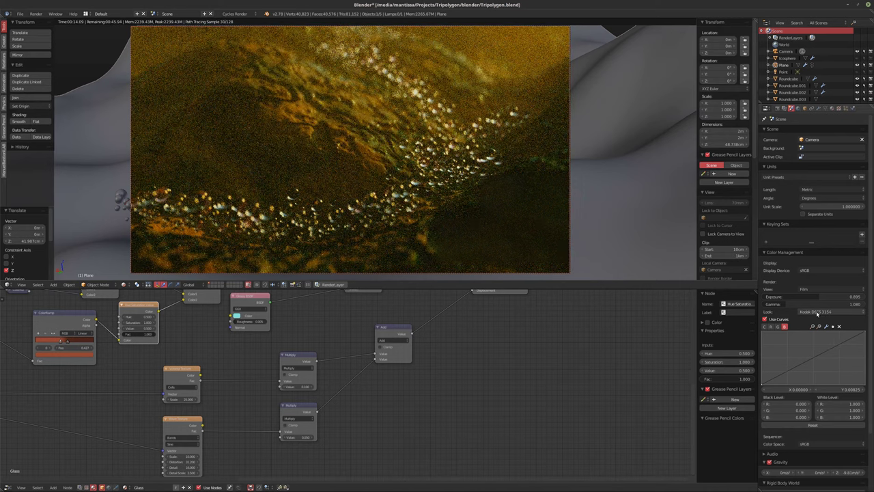
pyautogui.keyDown('ctrl'); pyautogui.scroll(-1, 817, 314); pyautogui.keyUp('ctrl')
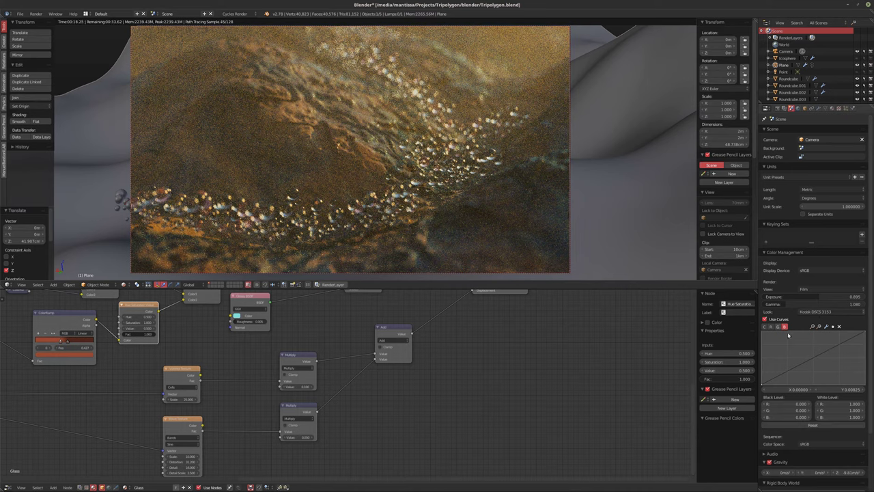
# - Add shadow and highlight points to the combined colour curve, toggling curves to compare
pyautogui.click(765, 326)
pyautogui.click(820, 361)
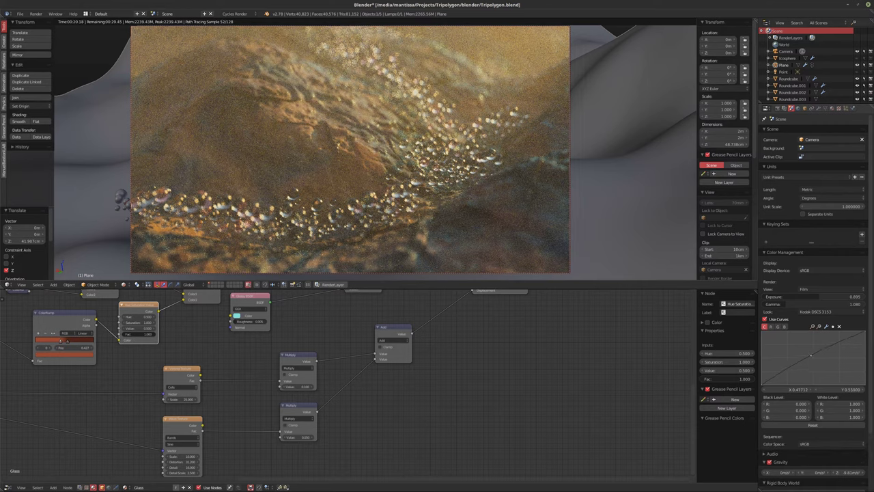
pyautogui.click(838, 327)
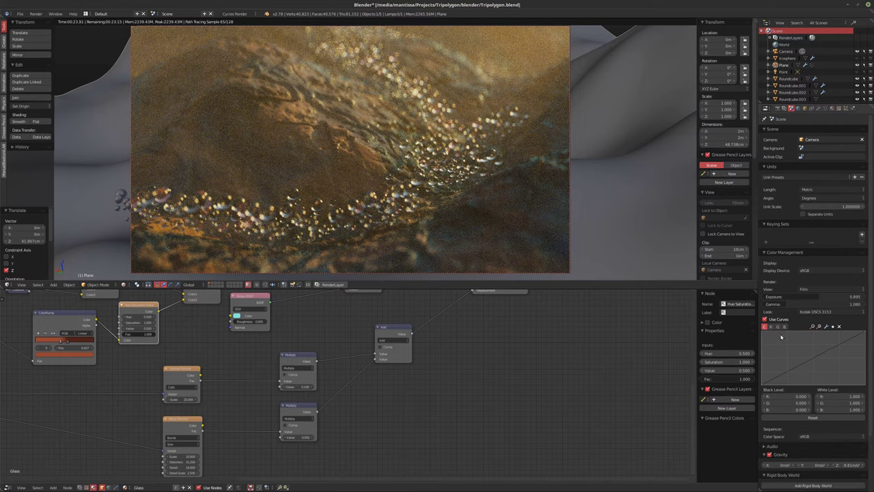
pyautogui.click(785, 376)
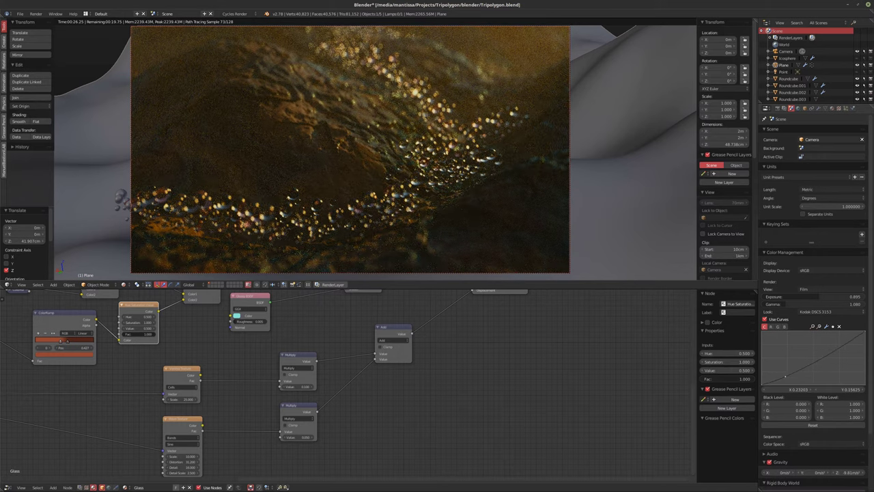
pyautogui.moveTo(785, 376); pyautogui.dragTo(785, 373)
pyautogui.click(837, 341)
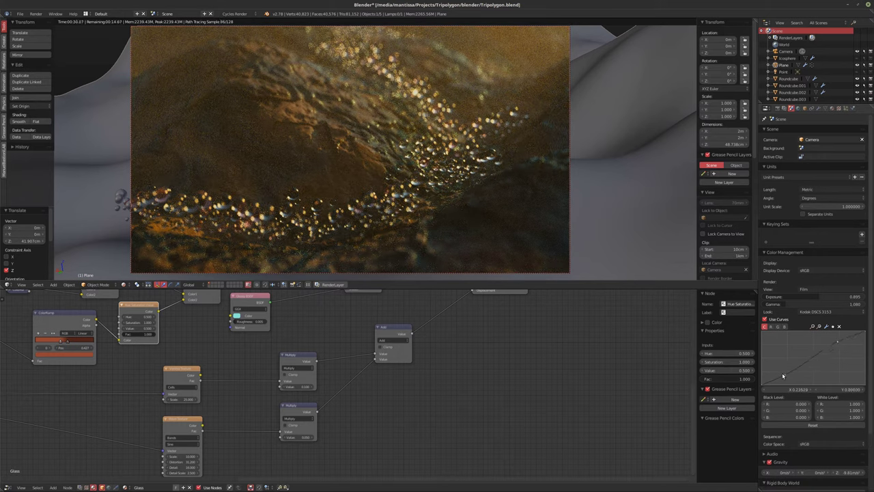
pyautogui.moveTo(784, 375); pyautogui.dragTo(792, 371)
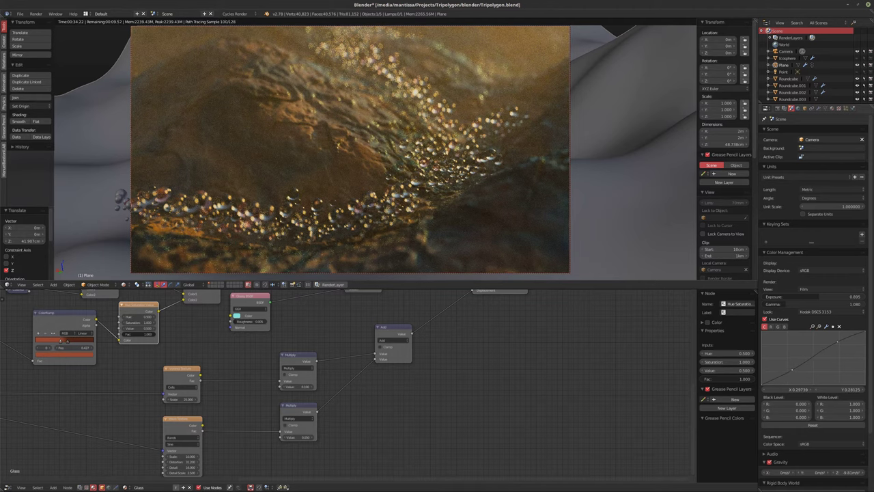
pyautogui.click(764, 319)
pyautogui.click(764, 319)
pyautogui.click(765, 319)
pyautogui.click(764, 319)
# - Reshape the green curve with low, middle and upper points to warm the render
pyautogui.click(784, 327)
pyautogui.click(777, 326)
pyautogui.click(815, 359)
pyautogui.moveTo(815, 359); pyautogui.dragTo(812, 358)
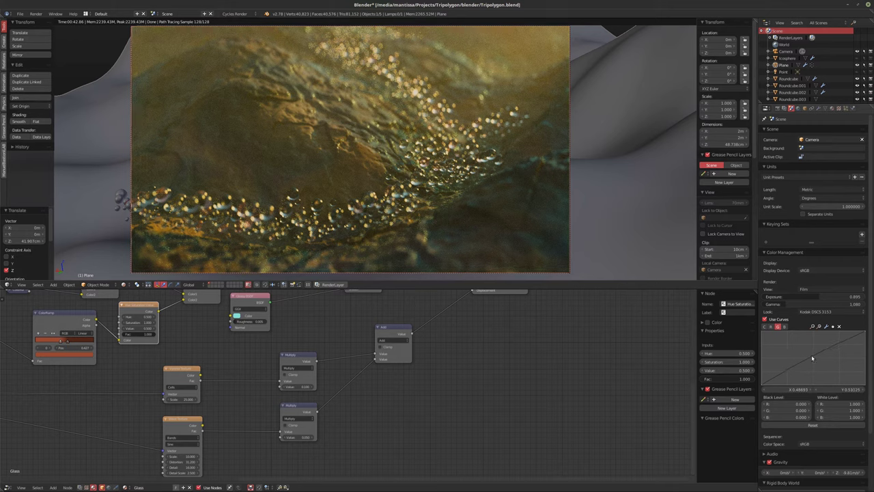
pyautogui.moveTo(812, 358); pyautogui.dragTo(813, 359)
pyautogui.click(786, 375)
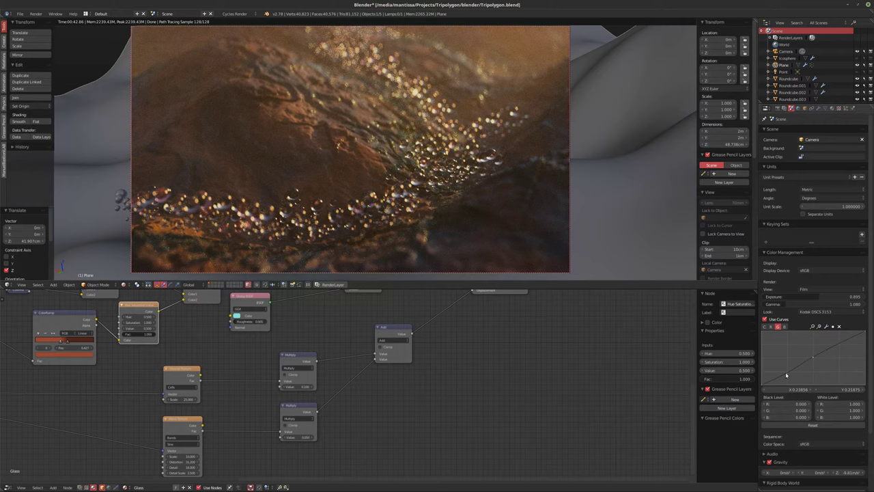
pyautogui.click(839, 339)
pyautogui.moveTo(839, 342)
pyautogui.mouseDown()
pyautogui.moveTo(822, 342)
pyautogui.moveTo(830, 344)
pyautogui.mouseUp()
pyautogui.moveTo(813, 358); pyautogui.dragTo(796, 369)
pyautogui.click(786, 375)
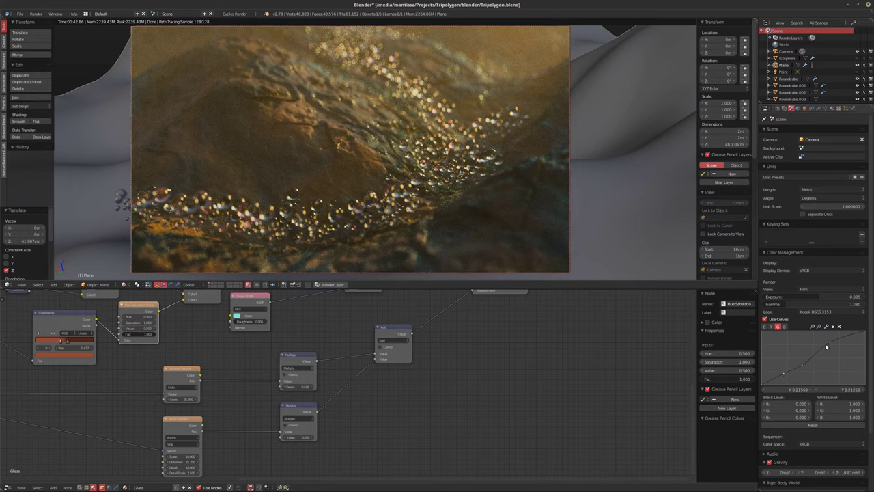
pyautogui.moveTo(829, 342); pyautogui.dragTo(807, 365)
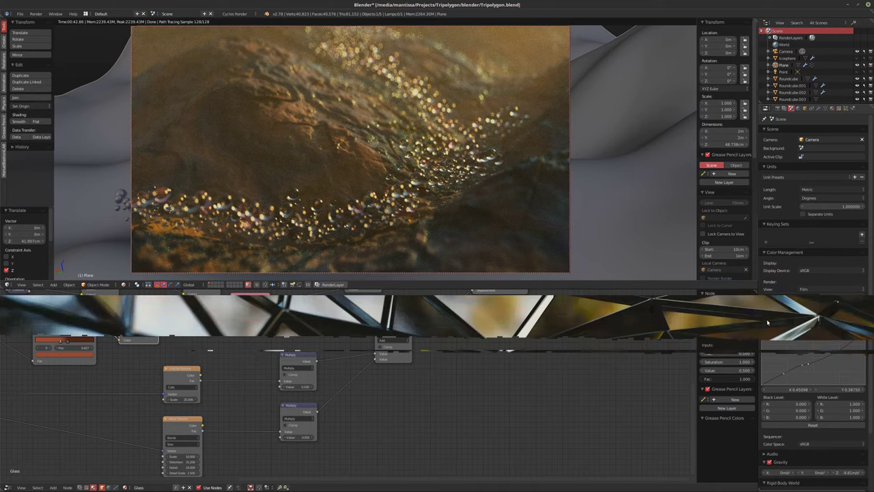
# - Add a lowered midpoint to the curve to darken and warm the render
pyautogui.click(764, 318)
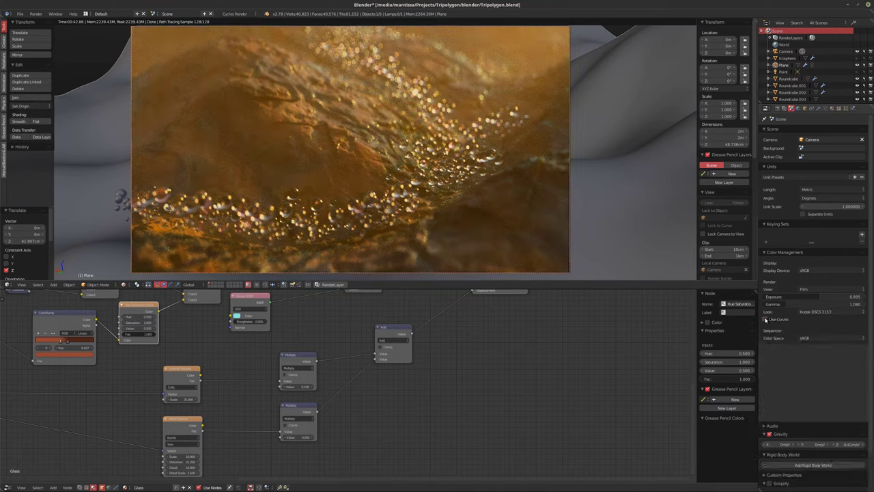
pyautogui.click(765, 319)
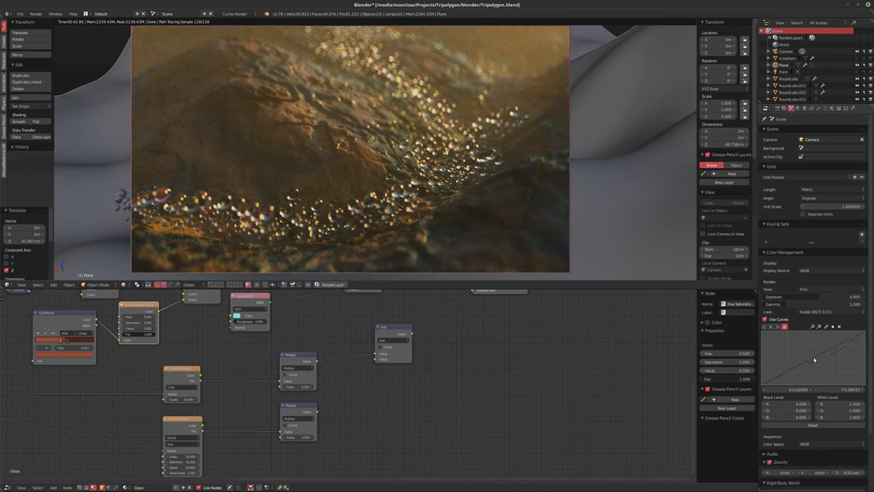
pyautogui.click(814, 355)
pyautogui.moveTo(813, 355); pyautogui.dragTo(812, 355)
# - Cycle the Look through Kodak and Agfa film presets, ending on None
pyautogui.keyDown('ctrl'); pyautogui.scroll(-2, 824, 313); pyautogui.keyUp('ctrl')
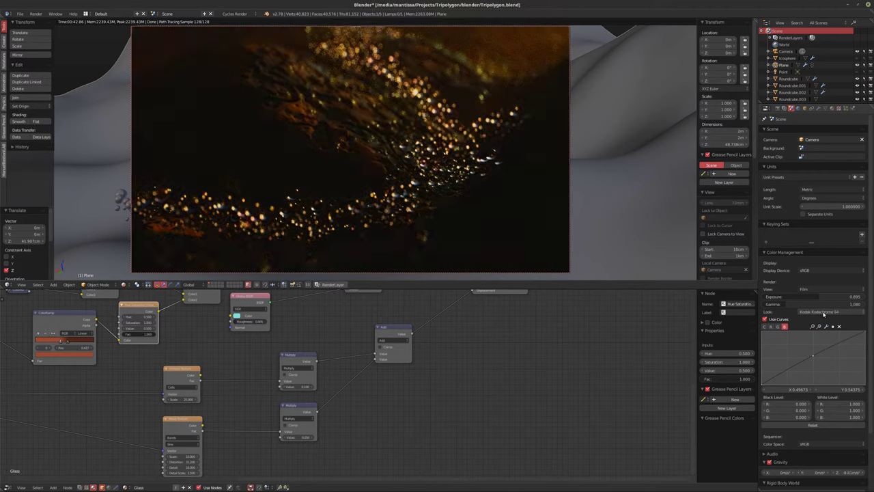
pyautogui.keyDown('ctrl'); pyautogui.scroll(-1, 824, 313); pyautogui.keyUp('ctrl')
pyautogui.keyDown('ctrl'); pyautogui.scroll(1, 824, 314); pyautogui.keyUp('ctrl')
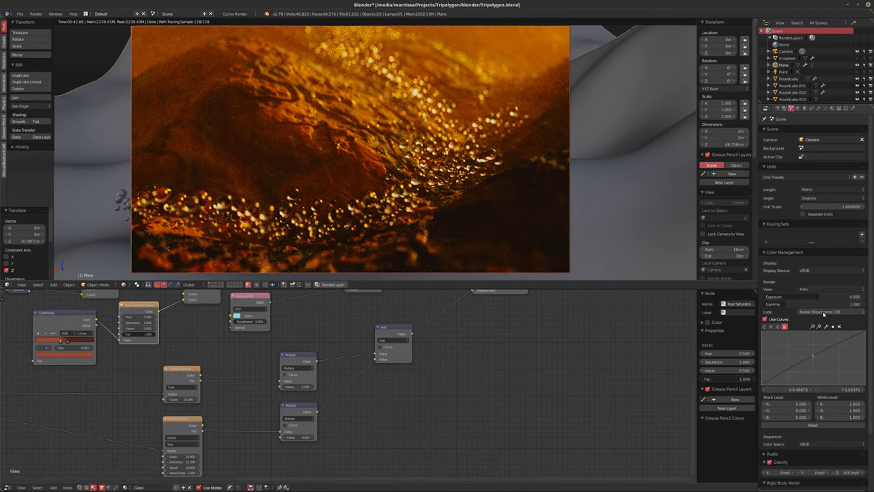
pyautogui.keyDown('ctrl'); pyautogui.scroll(-1, 825, 313); pyautogui.keyUp('ctrl')
pyautogui.keyDown('ctrl'); pyautogui.scroll(1, 824, 313); pyautogui.keyUp('ctrl')
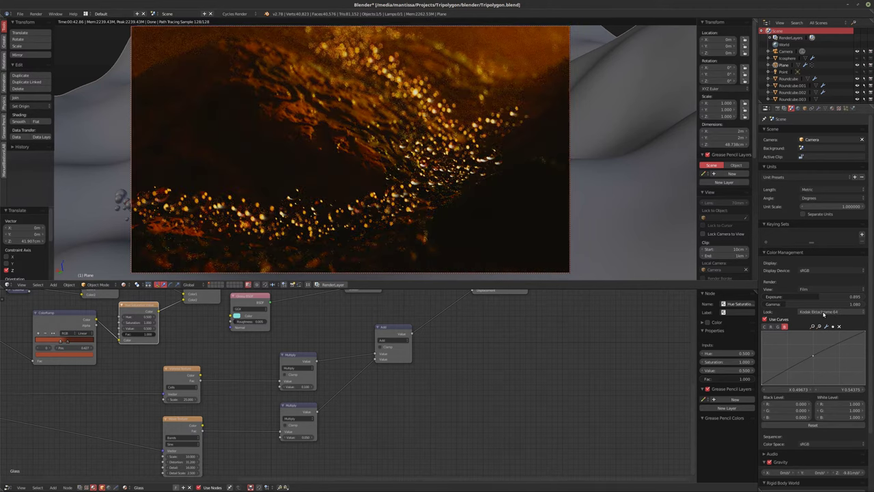
pyautogui.keyDown('ctrl'); pyautogui.scroll(-1, 825, 314); pyautogui.keyUp('ctrl')
pyautogui.keyDown('ctrl'); pyautogui.scroll(-2, 825, 313); pyautogui.keyUp('ctrl')
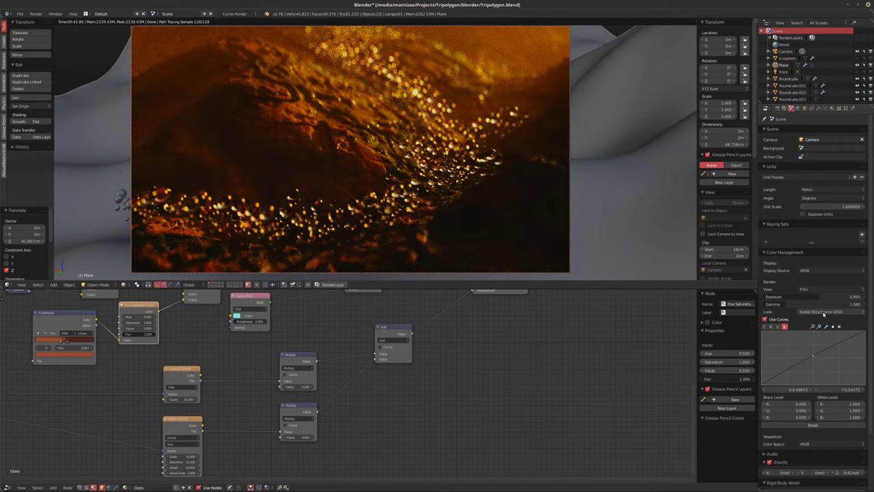
pyautogui.keyDown('ctrl'); pyautogui.scroll(-1, 824, 314); pyautogui.keyUp('ctrl')
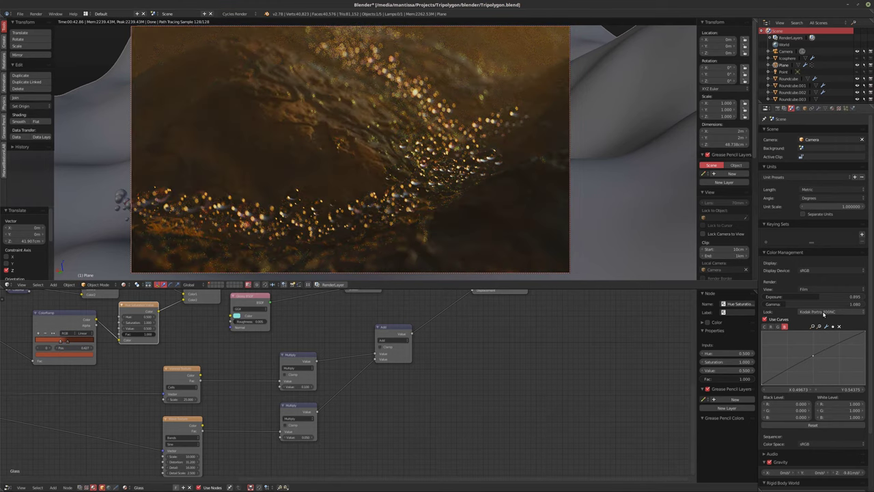
pyautogui.keyDown('ctrl'); pyautogui.scroll(-1, 824, 314); pyautogui.keyUp('ctrl')
pyautogui.keyDown('ctrl'); pyautogui.scroll(1, 824, 314); pyautogui.keyUp('ctrl')
pyautogui.keyDown('ctrl'); pyautogui.scroll(-1, 824, 313); pyautogui.keyUp('ctrl')
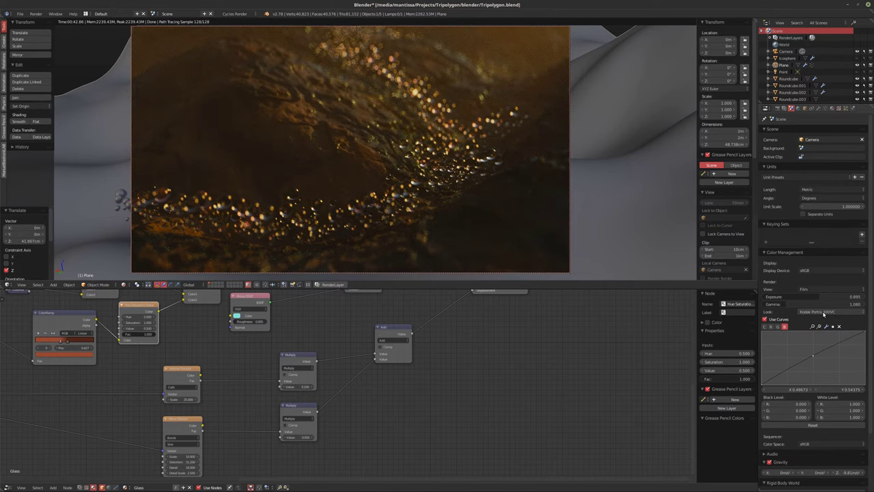
pyautogui.keyDown('ctrl'); pyautogui.scroll(2, 824, 314); pyautogui.keyUp('ctrl')
pyautogui.keyDown('ctrl'); pyautogui.scroll(1, 824, 313); pyautogui.keyUp('ctrl')
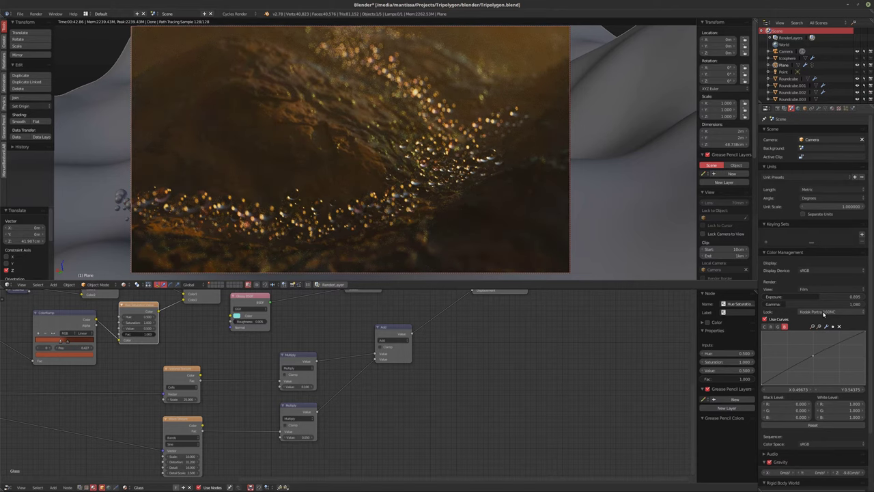
pyautogui.keyDown('ctrl'); pyautogui.scroll(2, 824, 313); pyautogui.keyUp('ctrl')
pyautogui.keyDown('ctrl'); pyautogui.scroll(4, 824, 313); pyautogui.keyUp('ctrl')
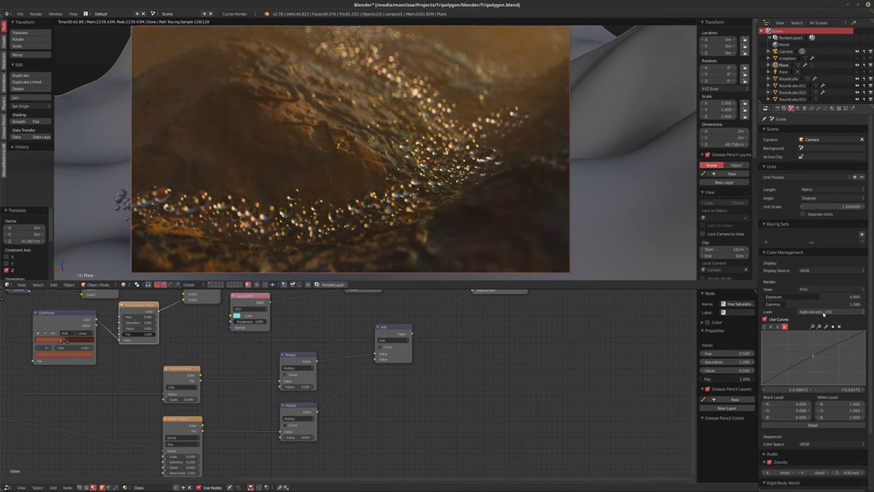
pyautogui.keyDown('ctrl'); pyautogui.scroll(3, 824, 313); pyautogui.keyUp('ctrl')
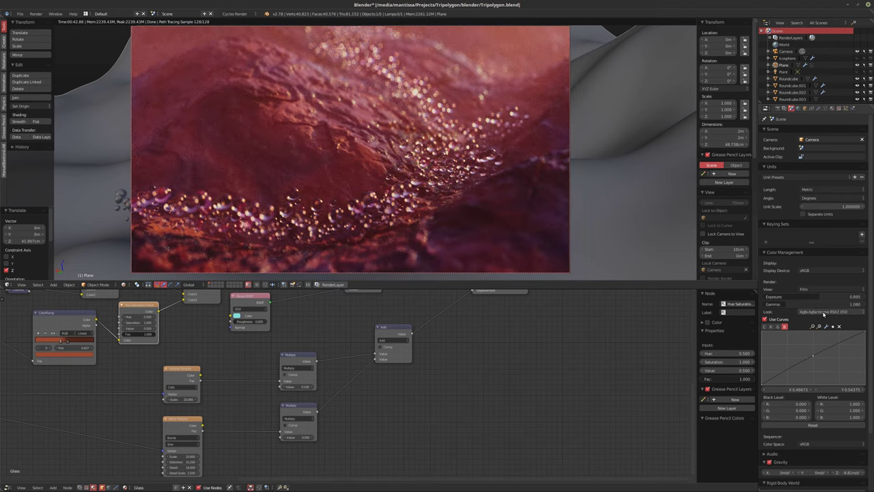
pyautogui.keyDown('ctrl'); pyautogui.scroll(2, 824, 314); pyautogui.keyUp('ctrl')
pyautogui.keyDown('ctrl'); pyautogui.scroll(1, 824, 313); pyautogui.keyUp('ctrl')
pyautogui.keyDown('ctrl'); pyautogui.scroll(2, 824, 313); pyautogui.keyUp('ctrl')
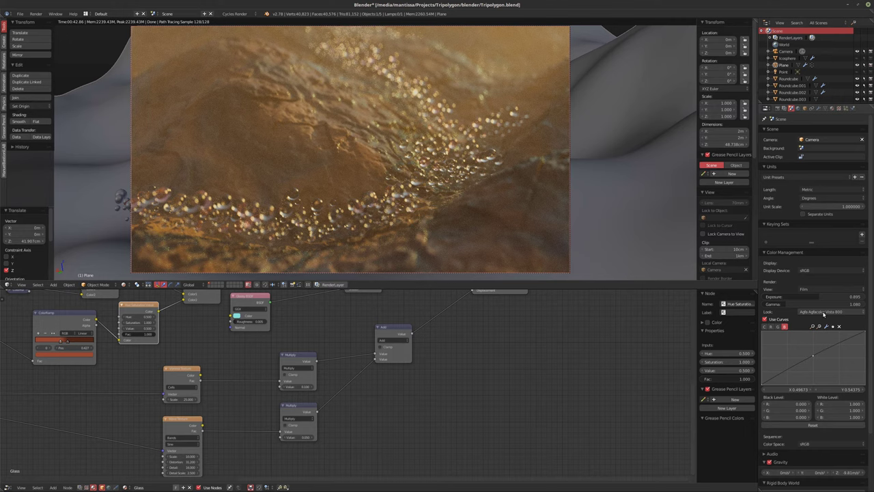
pyautogui.keyDown('ctrl'); pyautogui.scroll(1, 824, 313); pyautogui.keyUp('ctrl')
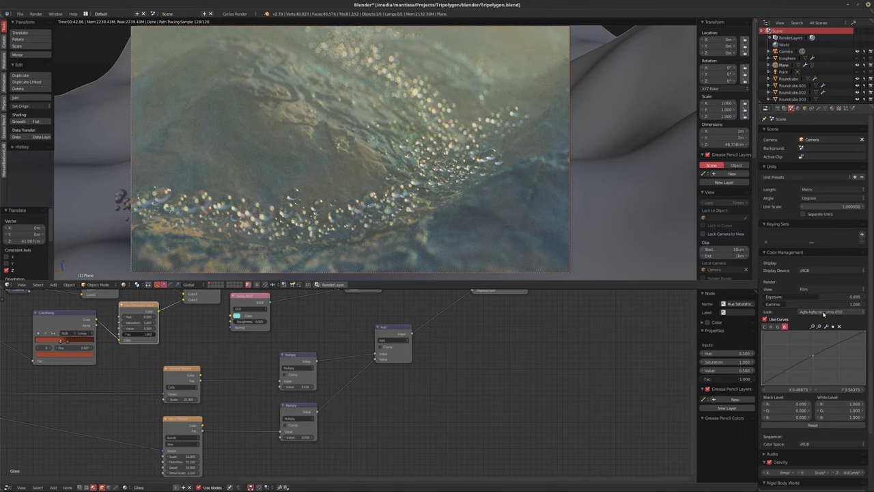
pyautogui.keyDown('ctrl'); pyautogui.scroll(1, 824, 313); pyautogui.keyUp('ctrl')
pyautogui.keyDown('ctrl'); pyautogui.scroll(-1, 825, 314); pyautogui.keyUp('ctrl')
pyautogui.keyDown('ctrl'); pyautogui.scroll(4, 824, 314); pyautogui.keyUp('ctrl')
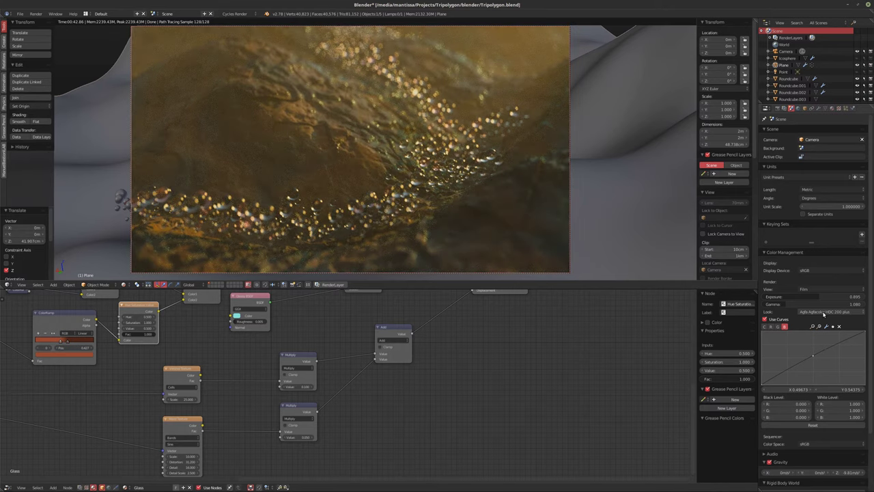
pyautogui.keyDown('ctrl'); pyautogui.scroll(5, 824, 314); pyautogui.keyUp('ctrl')
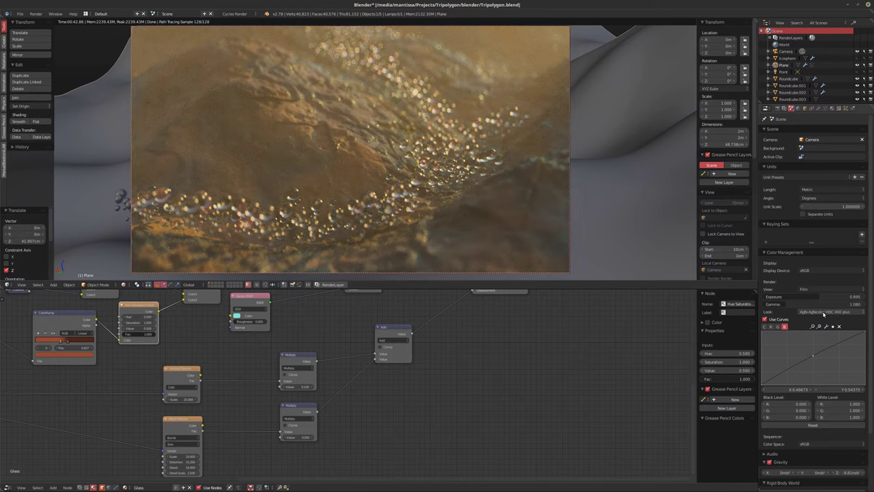
pyautogui.keyDown('ctrl'); pyautogui.scroll(2, 824, 314); pyautogui.keyUp('ctrl')
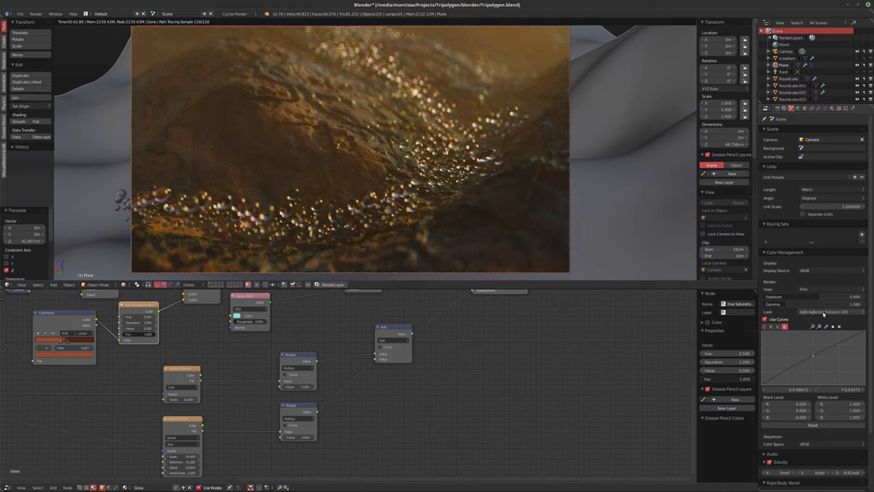
pyautogui.keyDown('ctrl'); pyautogui.scroll(4, 824, 314); pyautogui.keyUp('ctrl')
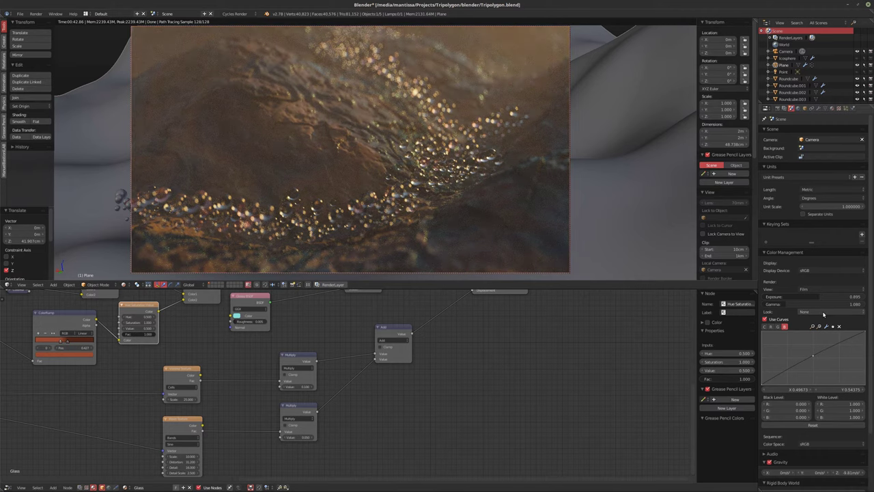
pyautogui.keyDown('ctrl'); pyautogui.scroll(-1, 824, 313); pyautogui.keyUp('ctrl')
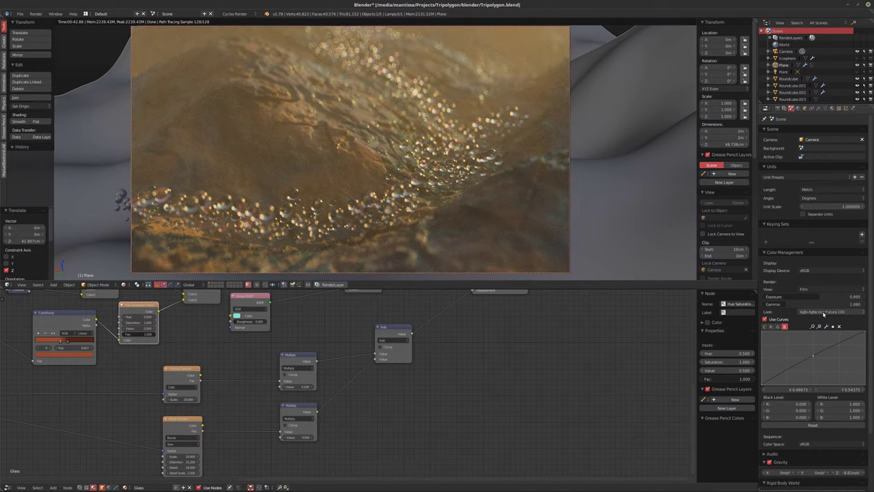
pyautogui.keyDown('ctrl'); pyautogui.scroll(1, 824, 313); pyautogui.keyUp('ctrl')
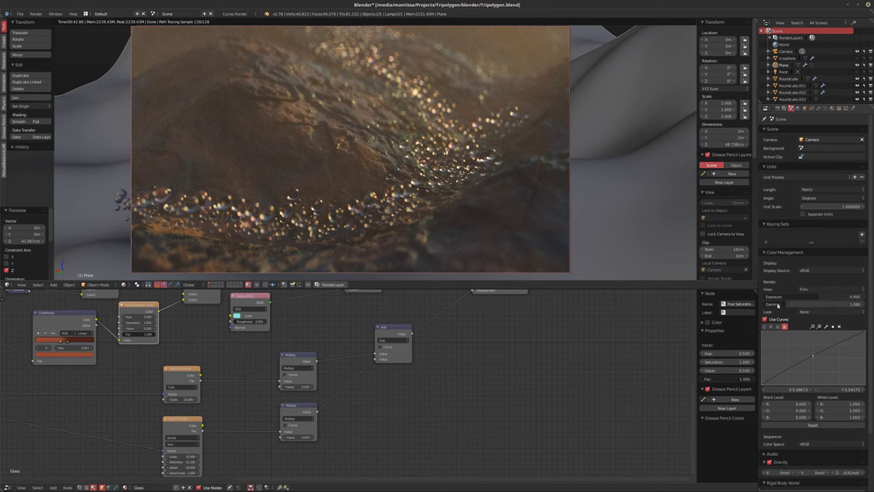
# - Nudge the gamma, then set the camera's depth-of-field aperture to 7.5 mm
pyautogui.moveTo(785, 306); pyautogui.dragTo(820, 296)
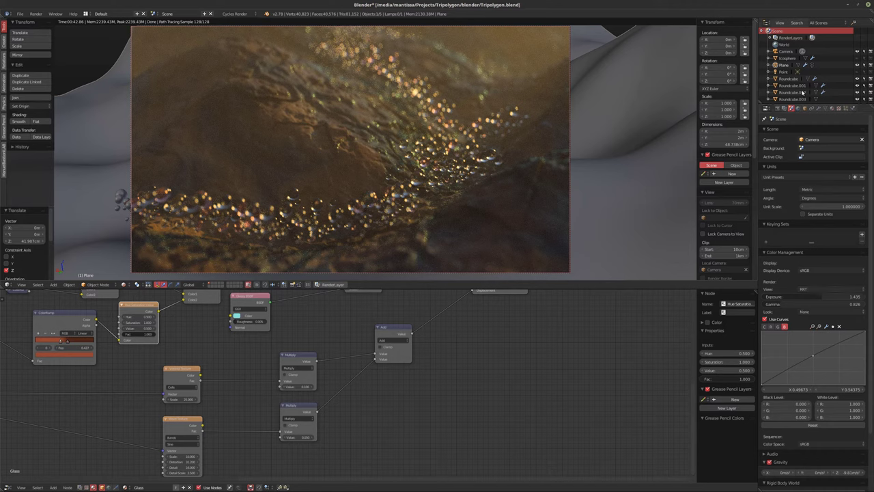
pyautogui.click(785, 51)
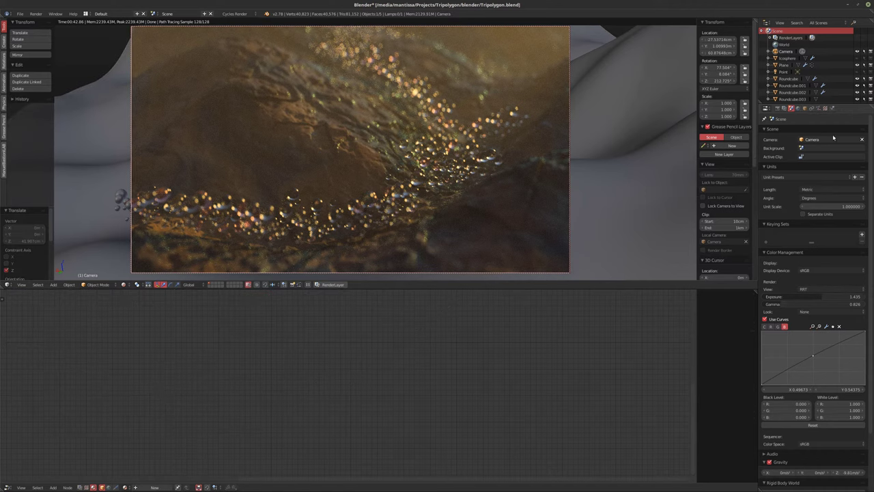
pyautogui.click(820, 108)
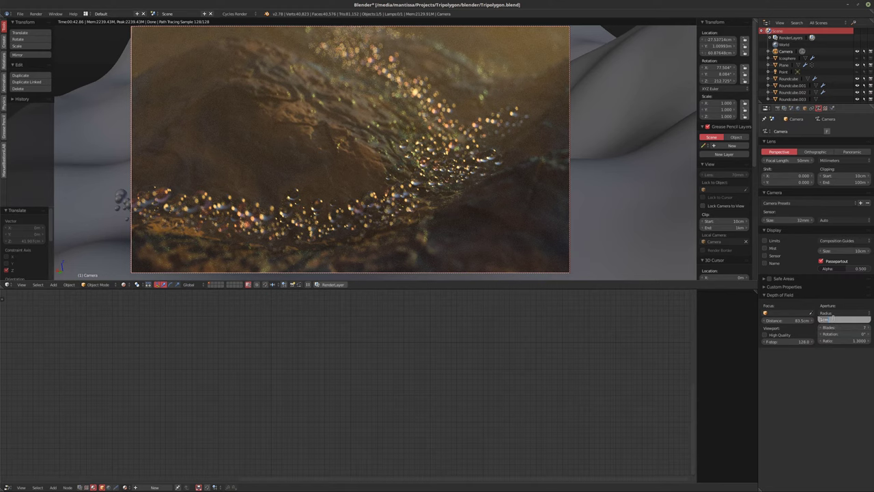
pyautogui.write('0')
pyautogui.press('Return')
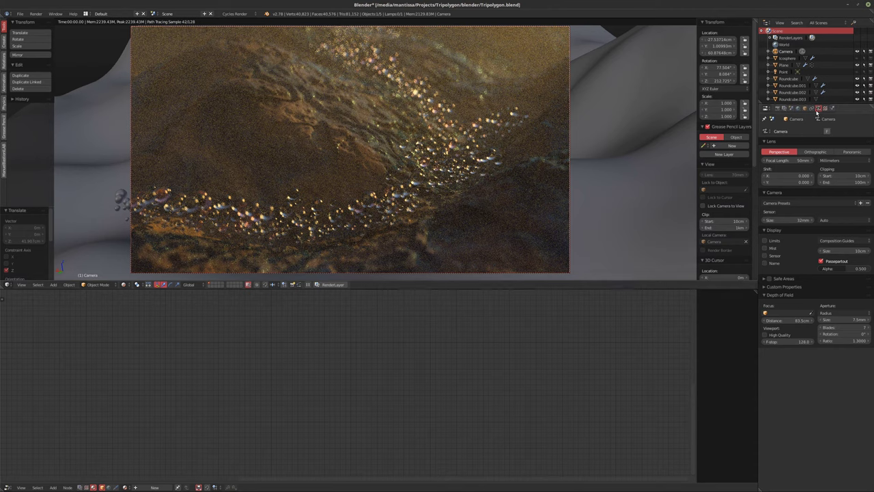
# - Set the Color Management Look to Kodak DSCS 3154
pyautogui.click(784, 108)
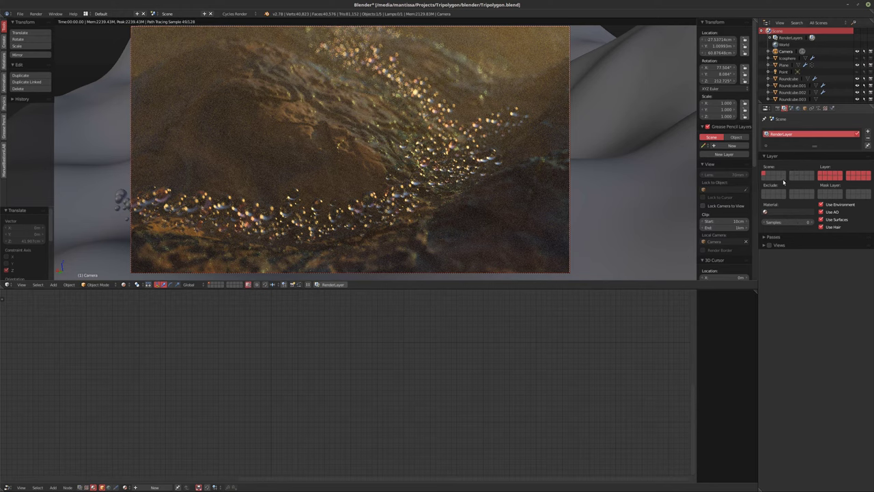
pyautogui.click(791, 108)
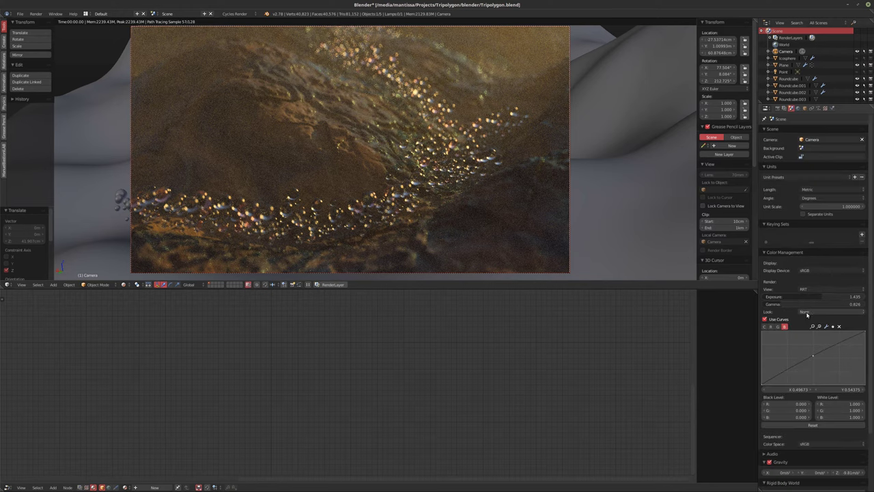
pyautogui.keyDown('ctrl'); pyautogui.scroll(-4, 804, 311); pyautogui.keyUp('ctrl')
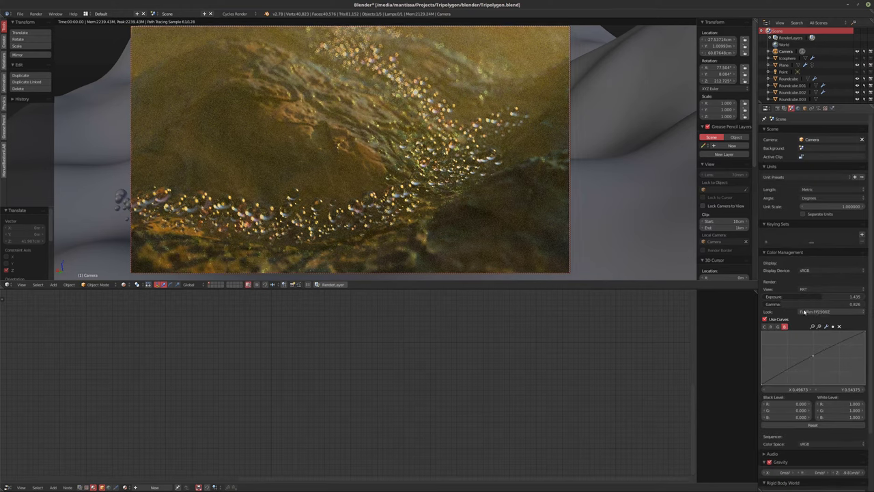
pyautogui.keyDown('ctrl'); pyautogui.scroll(-3, 804, 311); pyautogui.keyUp('ctrl')
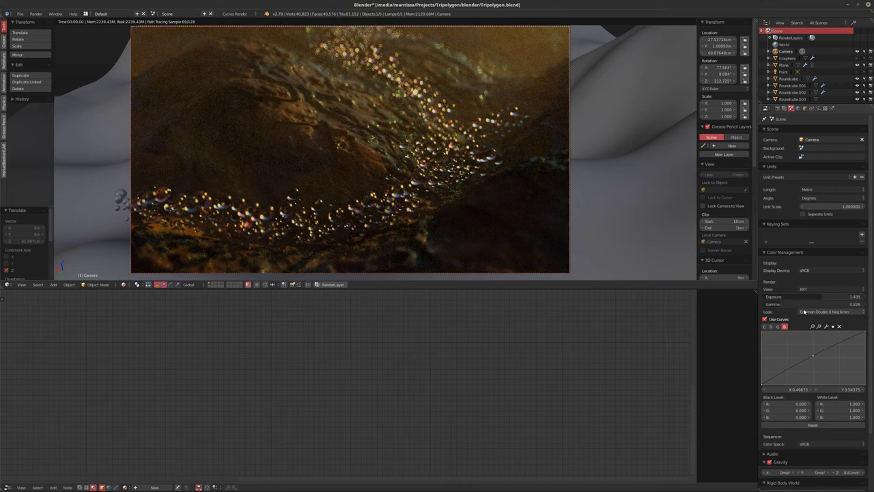
pyautogui.keyDown('ctrl'); pyautogui.scroll(-3, 805, 311); pyautogui.keyUp('ctrl')
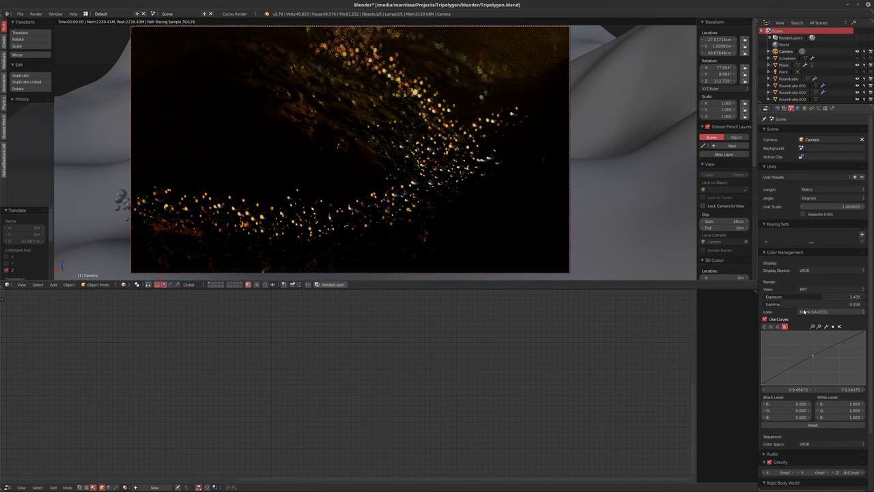
pyautogui.keyDown('ctrl'); pyautogui.scroll(-4, 804, 311); pyautogui.keyUp('ctrl')
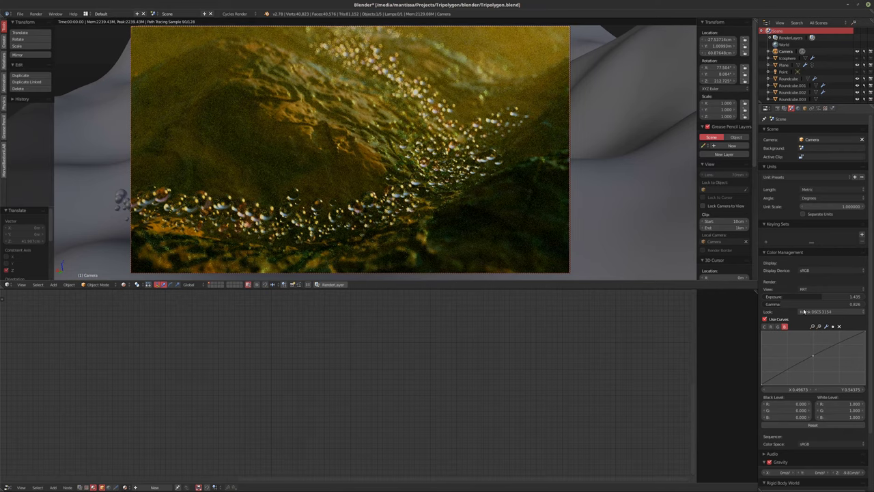
# - Simplify the green curve to one raised midpoint and lower gamma to 1.166
pyautogui.click(778, 326)
pyautogui.click(808, 364)
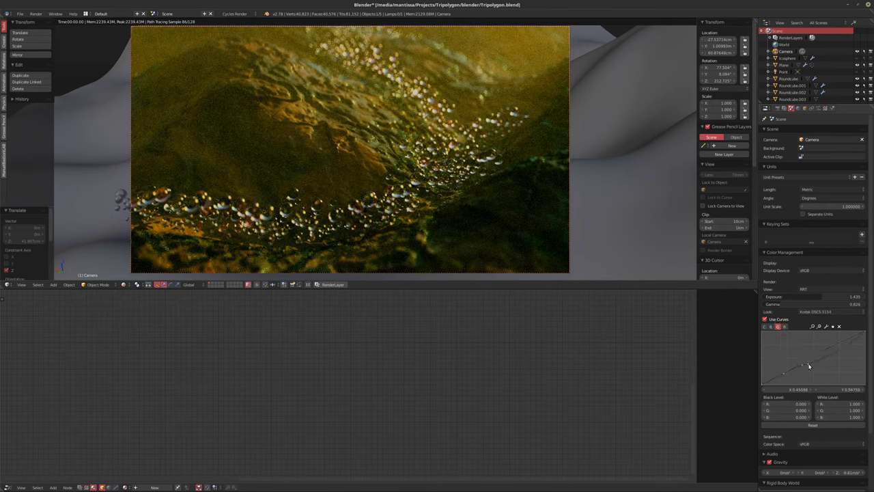
pyautogui.moveTo(810, 362); pyautogui.dragTo(818, 359)
pyautogui.click(840, 327)
pyautogui.click(840, 327)
pyautogui.click(783, 374)
pyautogui.moveTo(806, 362); pyautogui.dragTo(805, 371)
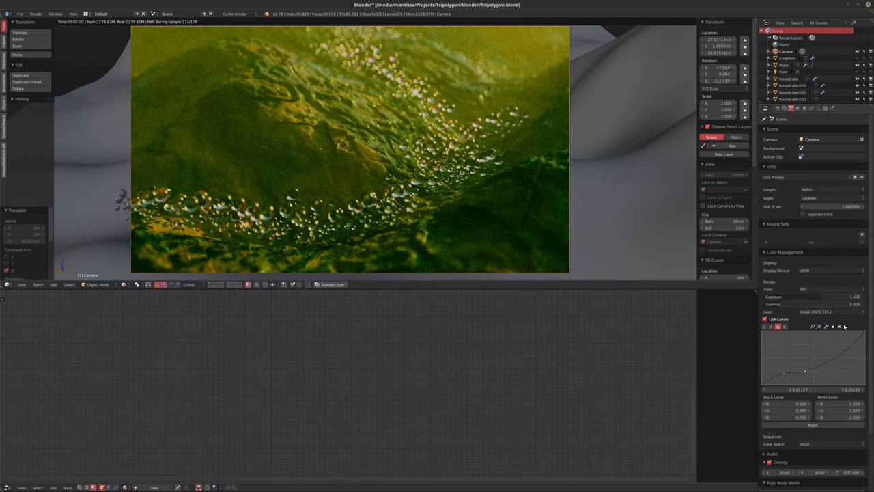
pyautogui.click(840, 327)
pyautogui.click(840, 326)
pyautogui.click(804, 363)
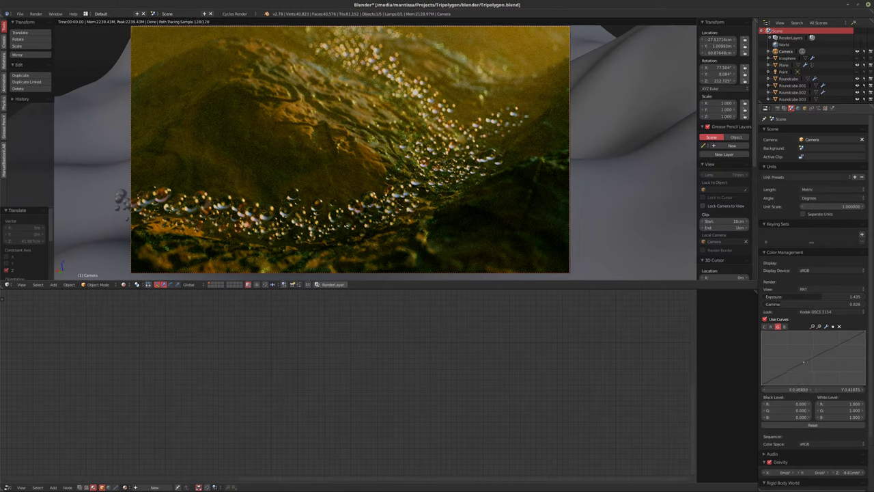
pyautogui.moveTo(803, 363); pyautogui.dragTo(813, 358)
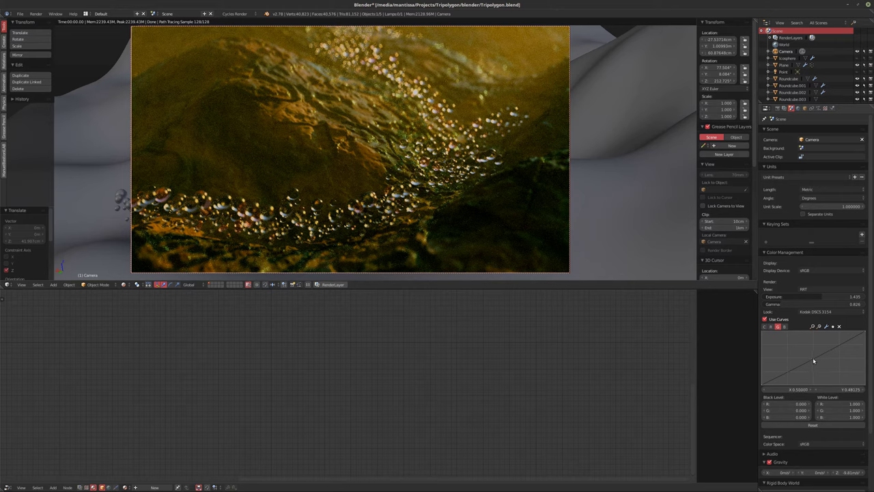
pyautogui.moveTo(822, 304)
pyautogui.mouseDown()
pyautogui.moveTo(803, 304)
pyautogui.moveTo(840, 304)
pyautogui.mouseUp()
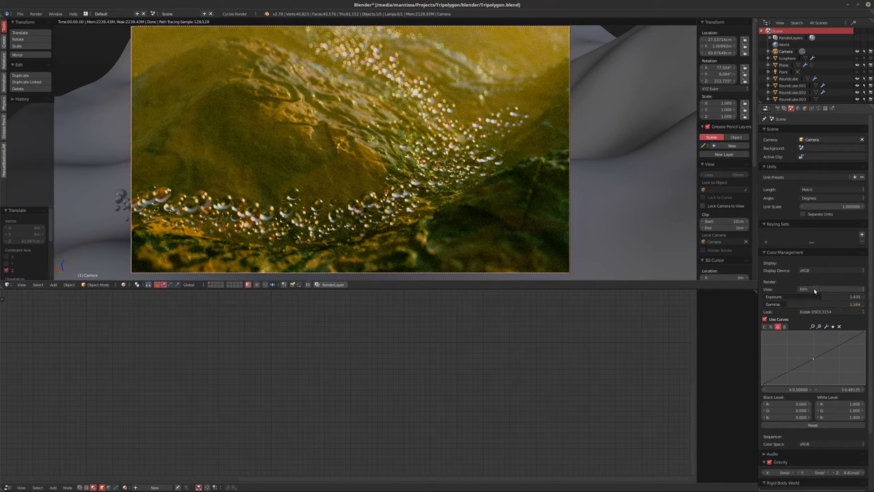
# - Lower the render exposure to 1.368
pyautogui.moveTo(815, 296); pyautogui.dragTo(794, 296)
pyautogui.moveTo(843, 297); pyautogui.dragTo(814, 360)
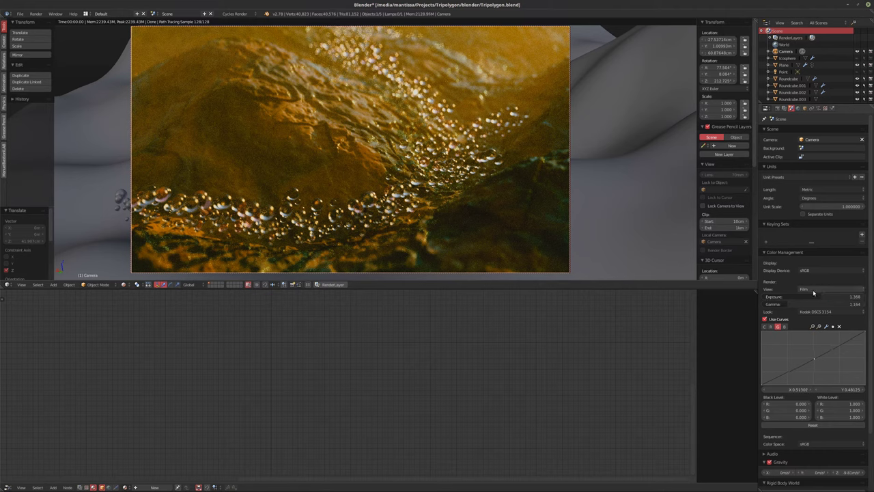
pyautogui.keyDown('ctrl'); pyautogui.scroll(-3, 813, 290); pyautogui.keyUp('ctrl')
# - Raise the green curve midpoint, pull down the blue top end and lower the red midpoint, comparing curves on/off
pyautogui.moveTo(815, 360); pyautogui.dragTo(814, 358)
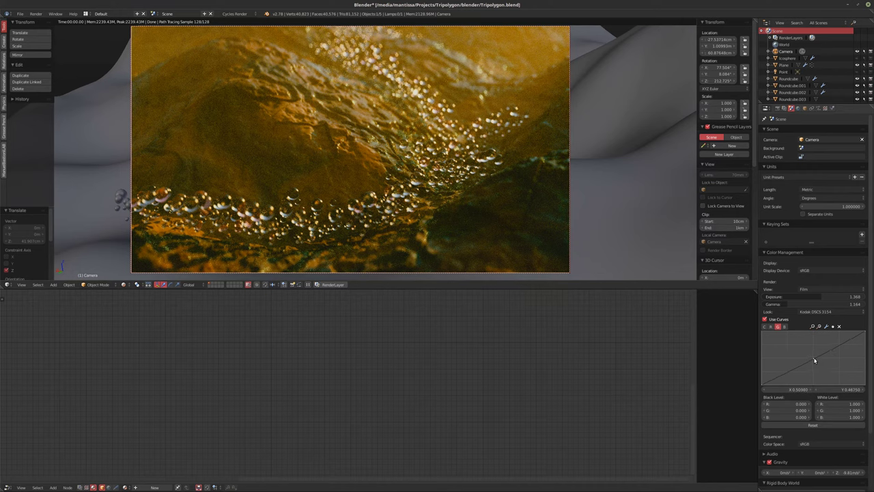
pyautogui.moveTo(815, 359); pyautogui.dragTo(814, 360)
pyautogui.click(784, 326)
pyautogui.moveTo(865, 331); pyautogui.dragTo(865, 346)
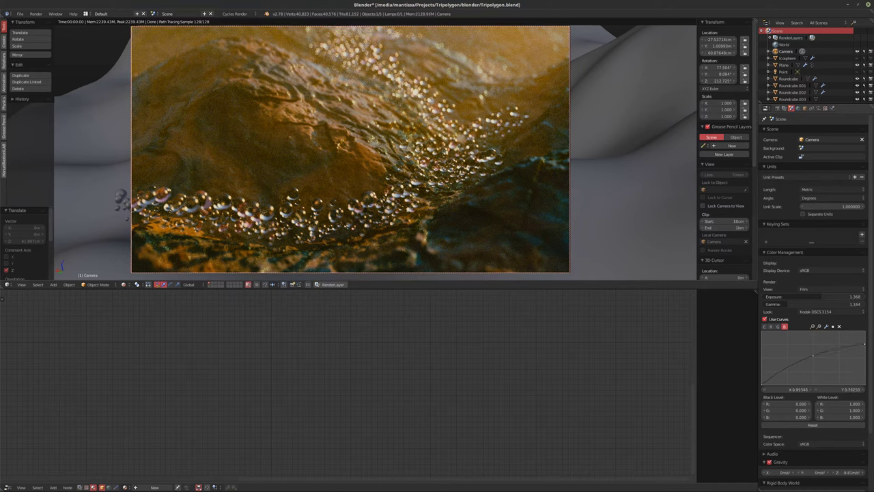
pyautogui.click(770, 327)
pyautogui.moveTo(816, 361); pyautogui.dragTo(820, 364)
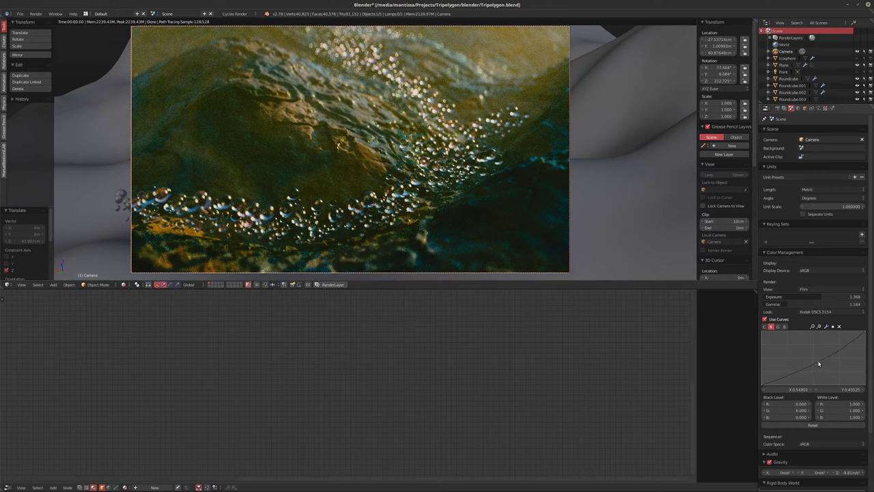
pyautogui.click(764, 319)
pyautogui.click(764, 319)
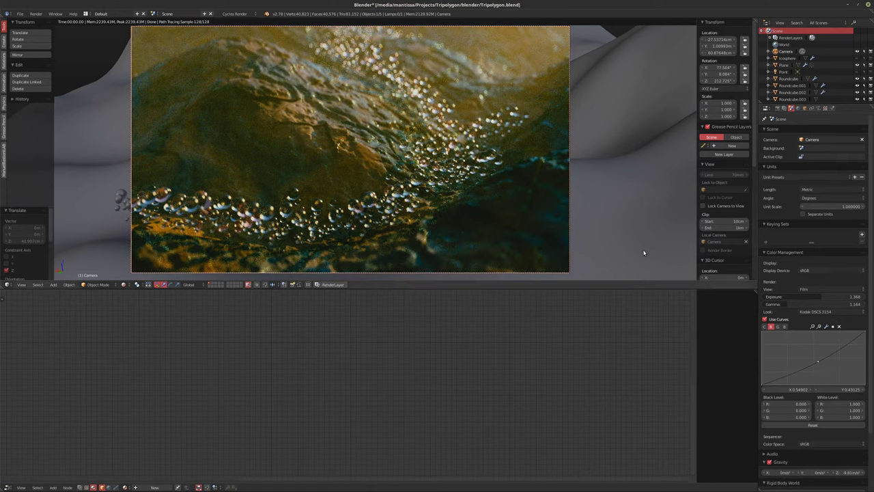
# - Set the final render samples to 1024 in the Render settings
pyautogui.click(777, 108)
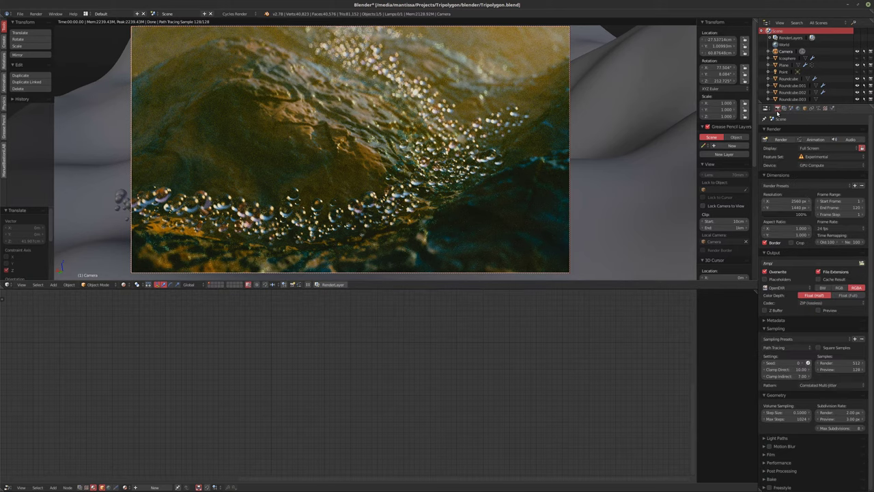
pyautogui.click(825, 363)
pyautogui.write('1024')
pyautogui.press('Return')
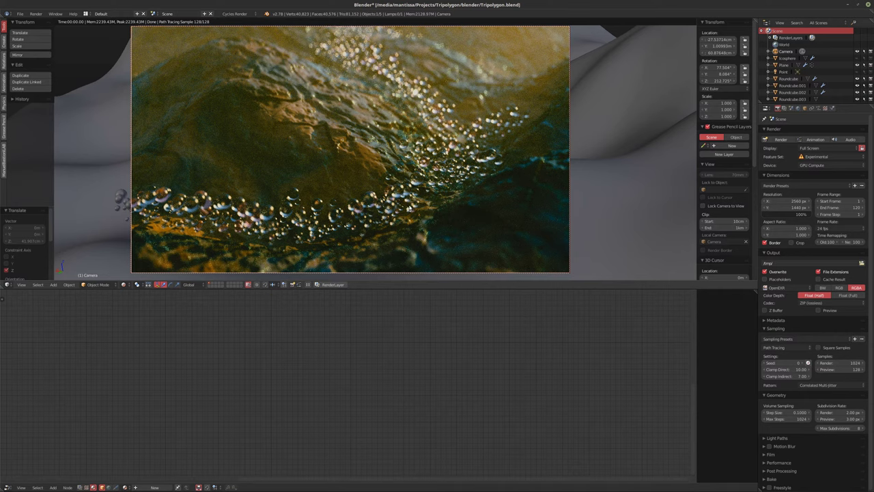
# - Select the Plane and frame its Glass material nodes in the node editor
pyautogui.rightClick(408, 206)
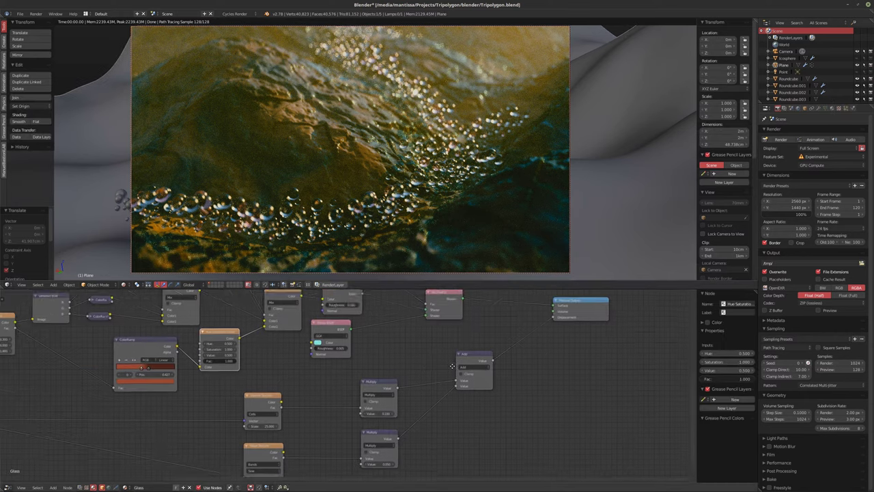
pyautogui.press('Home')
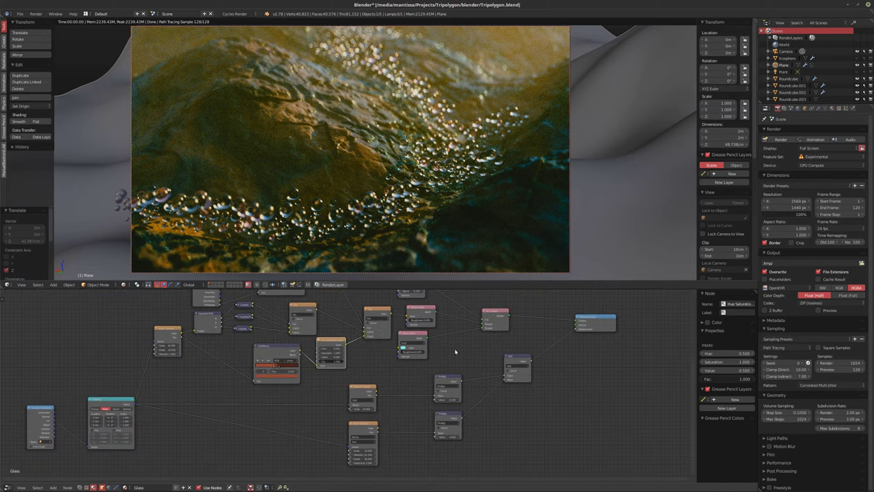
pyautogui.moveTo(484, 345); pyautogui.dragTo(459, 348, button='middle')
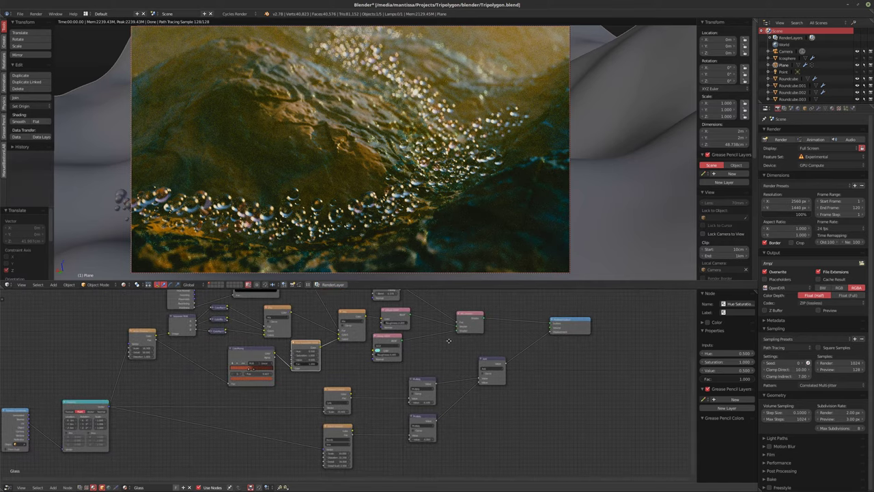
# - Switch to solid shading and add a cube mesh, viewed from the front
pyautogui.hotkey('shift', 'z')
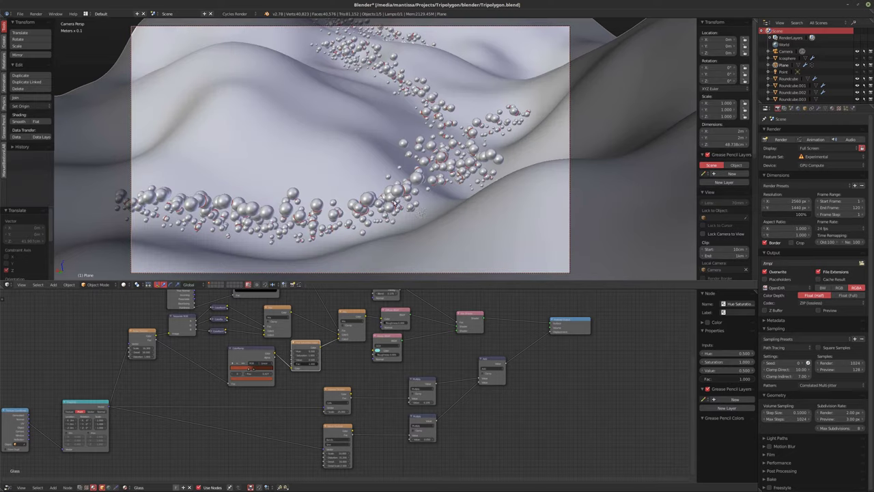
pyautogui.moveTo(408, 205)
pyautogui.mouseDown(button='middle')
pyautogui.moveTo(401, 189)
pyautogui.moveTo(427, 215)
pyautogui.moveTo(342, 139)
pyautogui.moveTo(362, 147)
pyautogui.mouseUp(button='middle')
pyautogui.hotkey('shift', 'a')
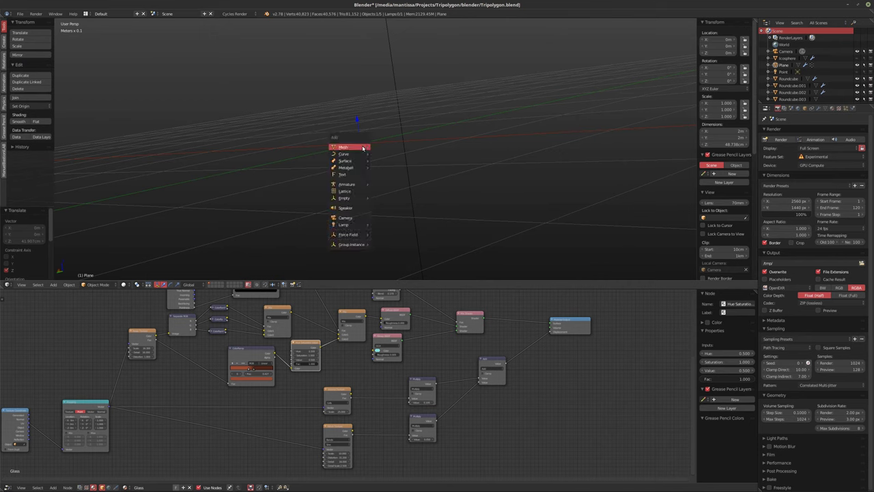
pyautogui.moveTo(362, 147)
pyautogui.moveTo(400, 223)
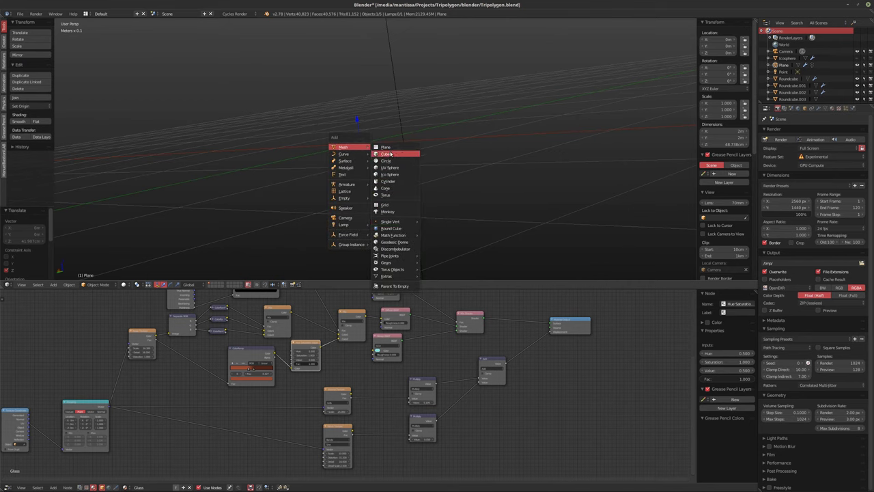
pyautogui.click(392, 152)
pyautogui.moveTo(581, 85); pyautogui.dragTo(524, 103, button='middle')
pyautogui.press('KP_1')
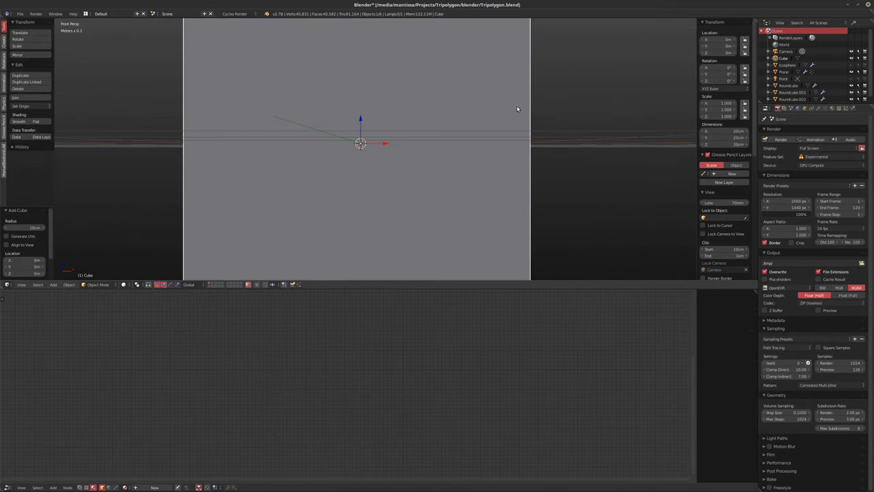
pyautogui.scroll(-4, 524, 103)
pyautogui.keyDown('shift'); pyautogui.moveTo(401, 123); pyautogui.dragTo(364, 153, button='middle'); pyautogui.keyUp('shift')
# - Enable the Object: Cell Fracture add-on found by searching 'fracture', and bring up its settings
pyautogui.hotkey('ctrl', 'alt', 'u')
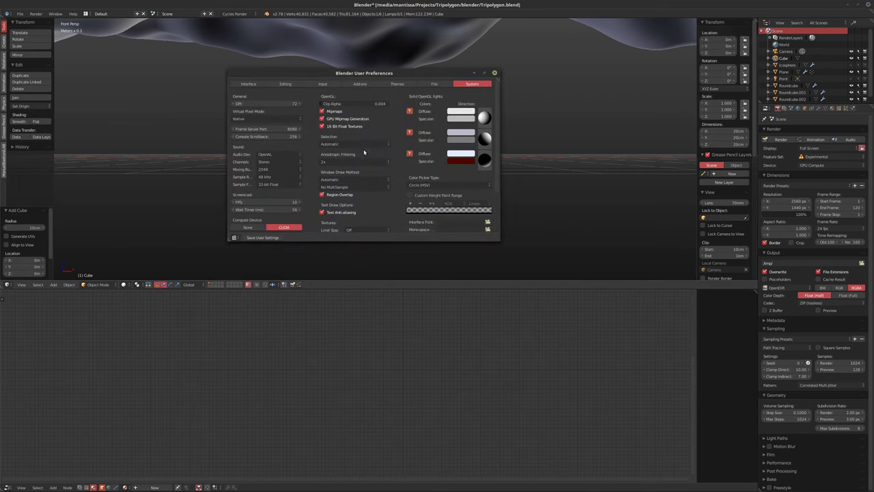
pyautogui.click(360, 83)
pyautogui.click(244, 97)
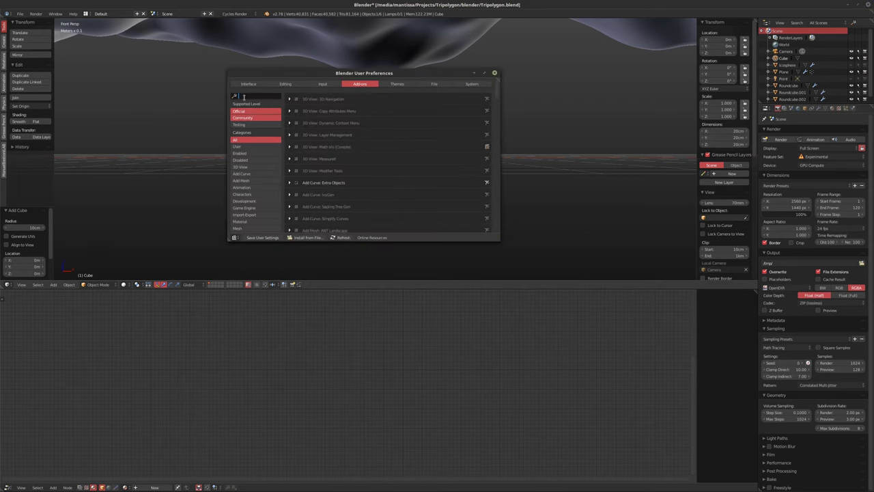
pyautogui.write('fracture')
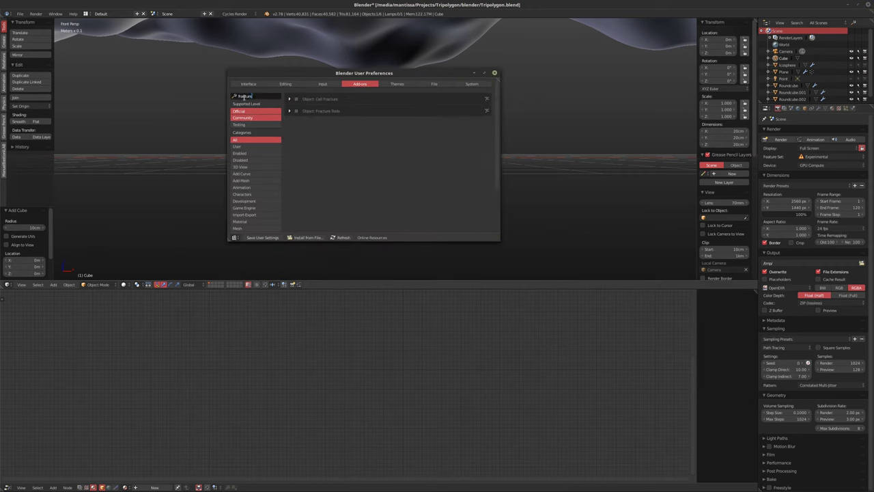
pyautogui.press('Return')
pyautogui.click(289, 99)
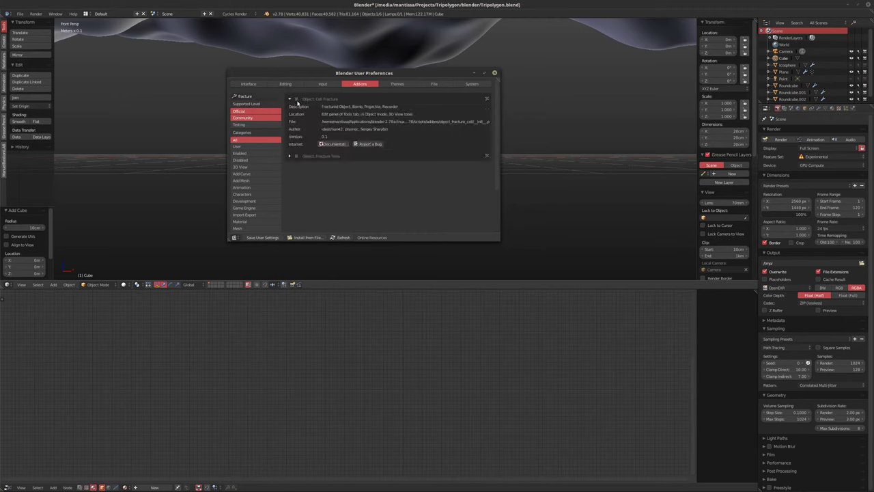
pyautogui.click(297, 99)
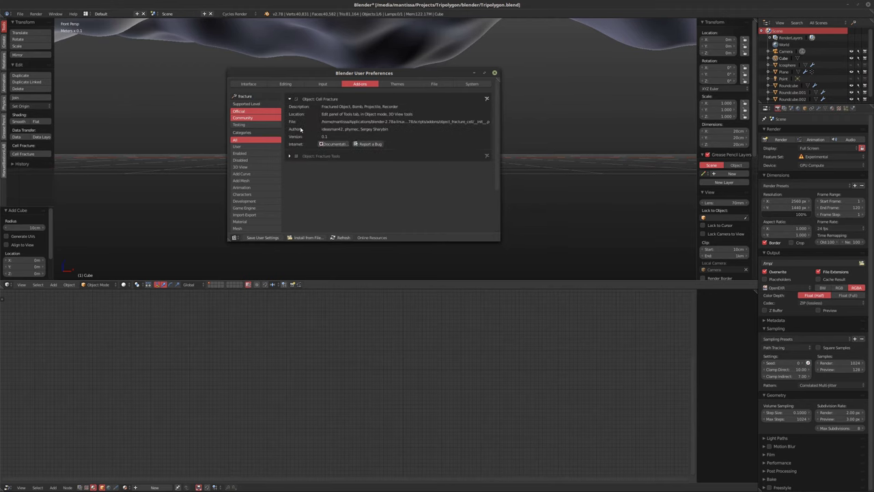
pyautogui.click(23, 153)
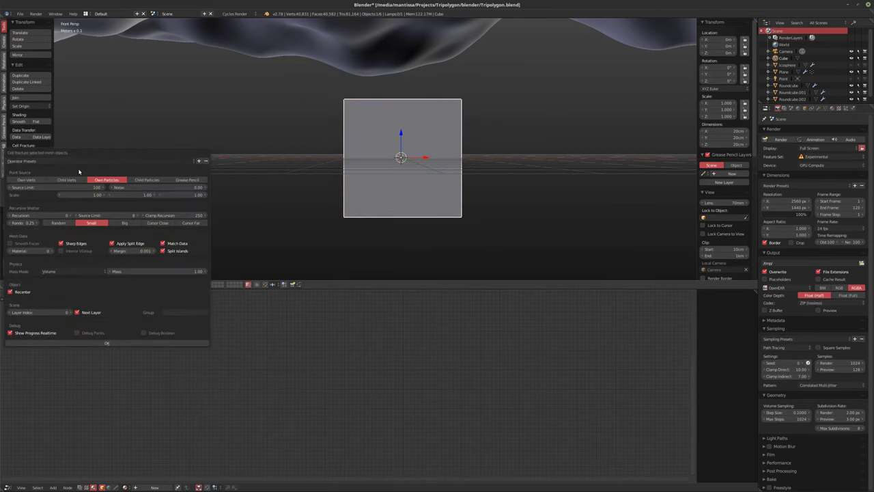
# - Run a test Cell Fracture on the cube and hide the original to inspect the cells
pyautogui.click(83, 343)
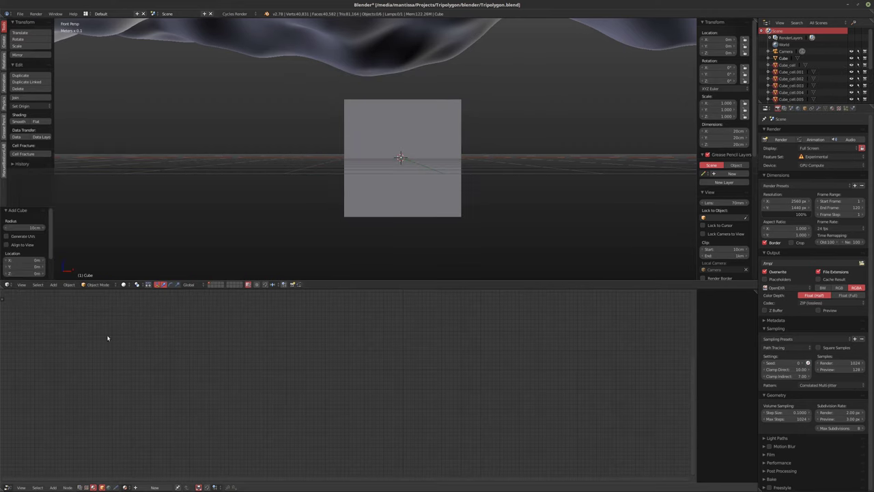
pyautogui.moveTo(430, 165); pyautogui.dragTo(554, 111, button='middle')
pyautogui.press('h')
pyautogui.hotkey('alt', 'h')
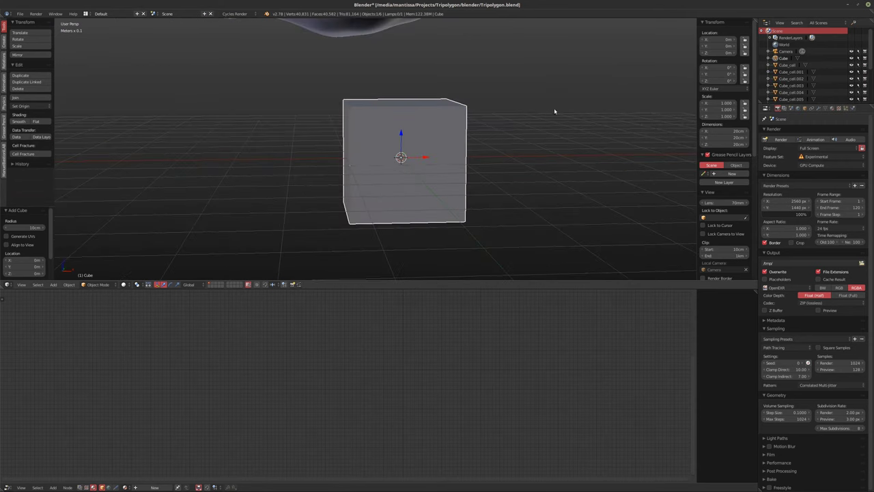
pyautogui.press('h')
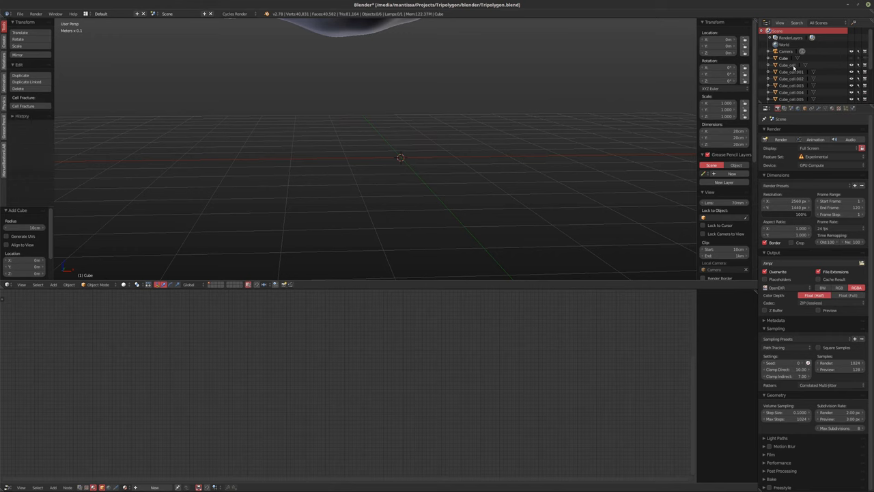
pyautogui.click(791, 65)
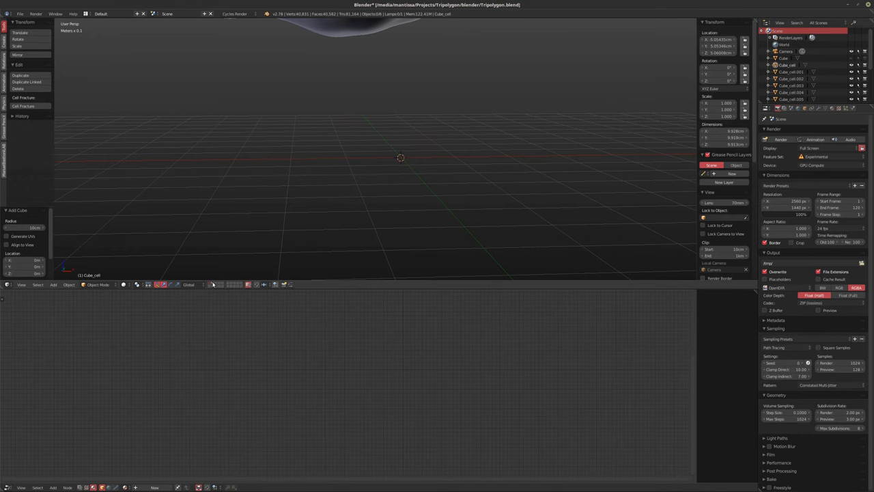
# - Delete all fractured cells on their layer, then return and unhide the original cube
pyautogui.click(214, 285)
pyautogui.moveTo(369, 174); pyautogui.dragTo(467, 176, button='middle')
pyautogui.rightClick(409, 171)
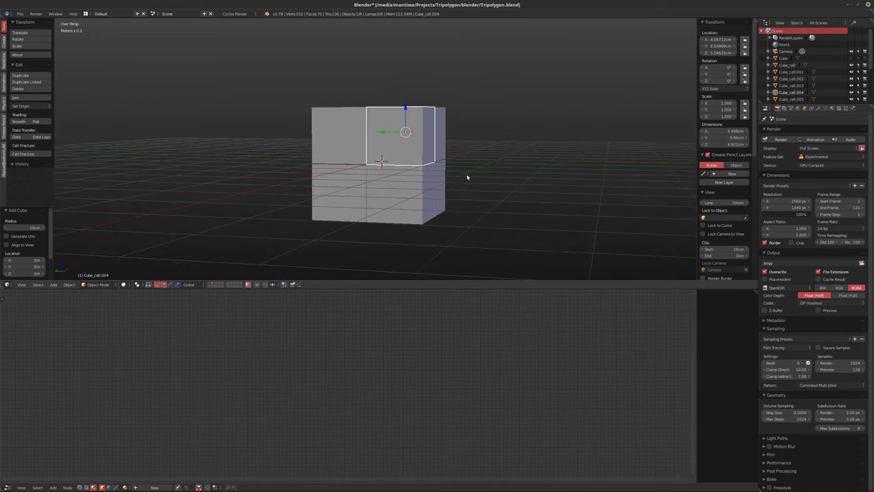
pyautogui.press('a')
pyautogui.press('a')
pyautogui.moveTo(468, 207); pyautogui.dragTo(353, 210, button='middle')
pyautogui.press('x')
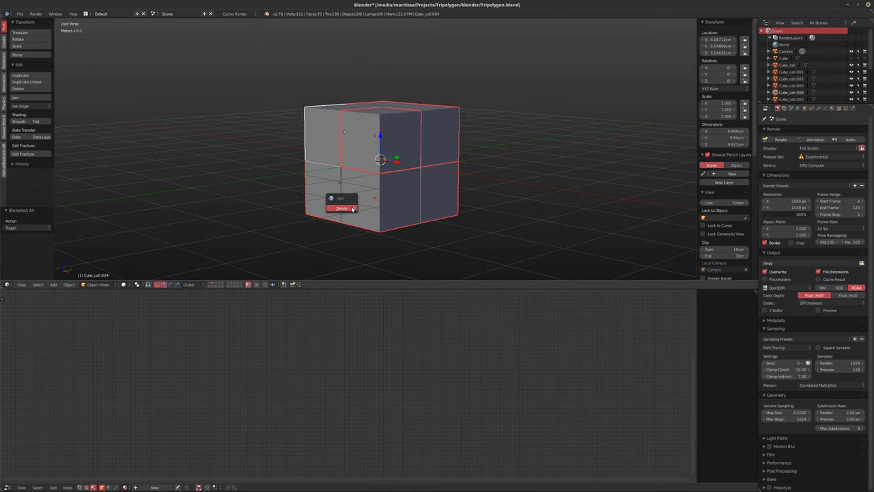
pyautogui.click(348, 205)
pyautogui.click(213, 285)
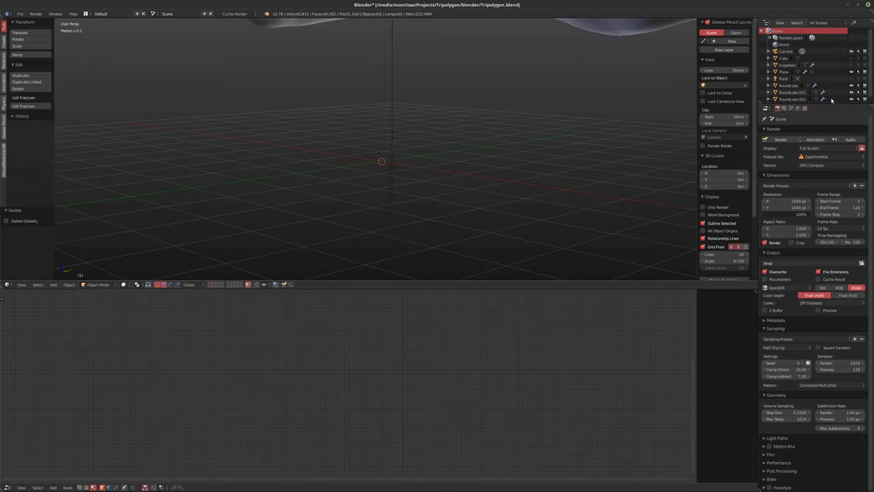
pyautogui.click(850, 59)
# - Fracture the cube again, hide the original, and delete the new cells on the cell layer
pyautogui.rightClick(443, 152)
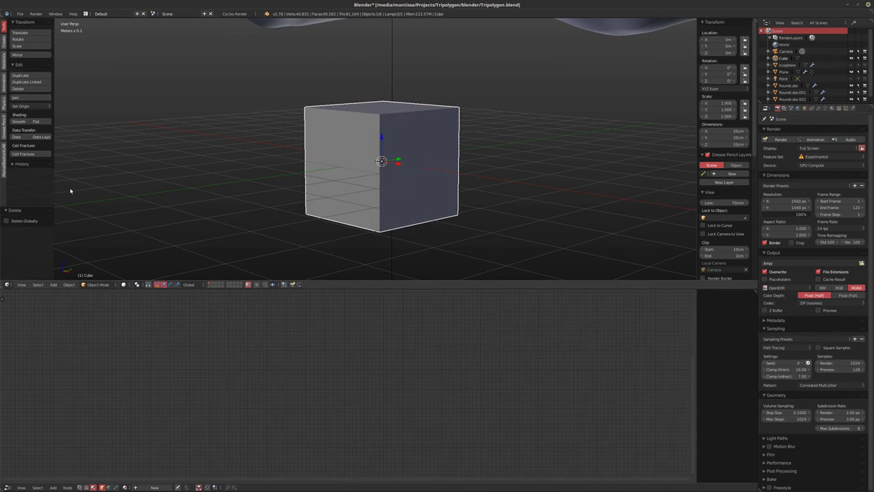
pyautogui.click(24, 153)
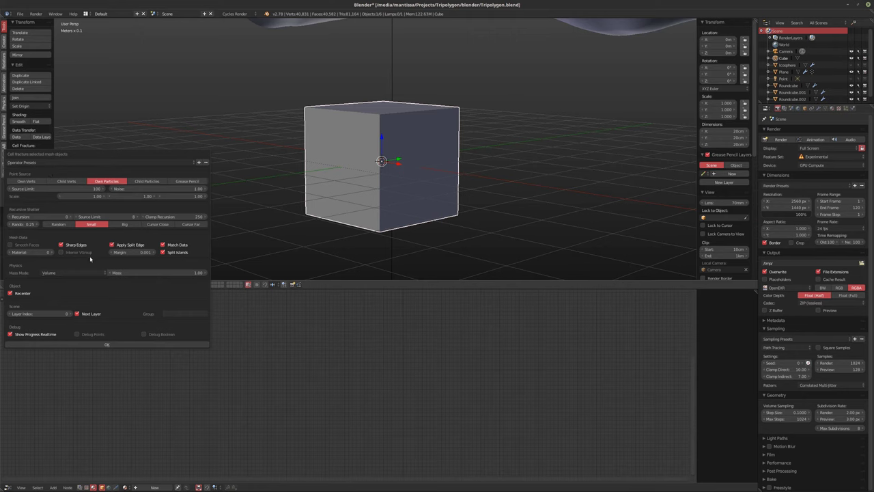
pyautogui.click(116, 344)
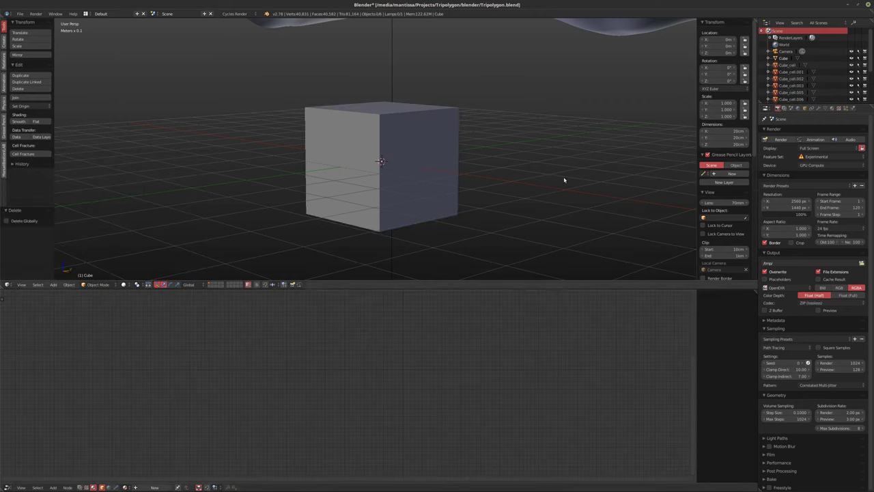
pyautogui.click(851, 58)
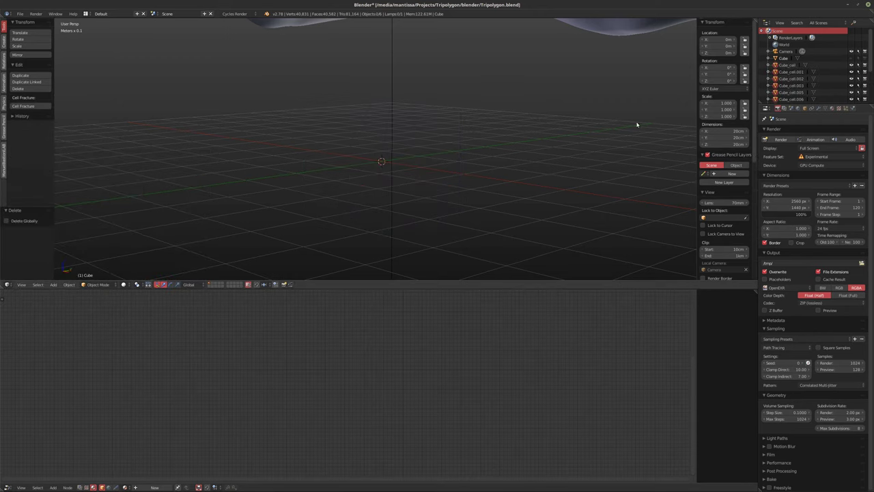
pyautogui.click(213, 284)
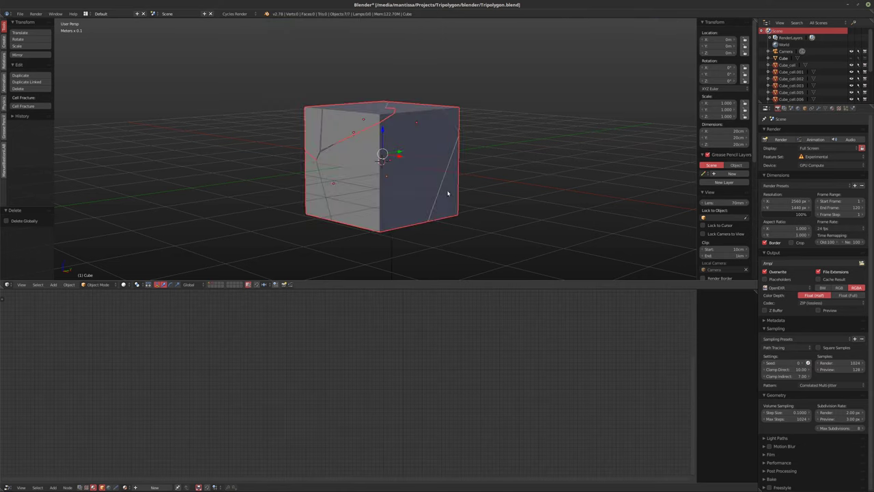
pyautogui.moveTo(446, 193); pyautogui.dragTo(416, 189, button='middle')
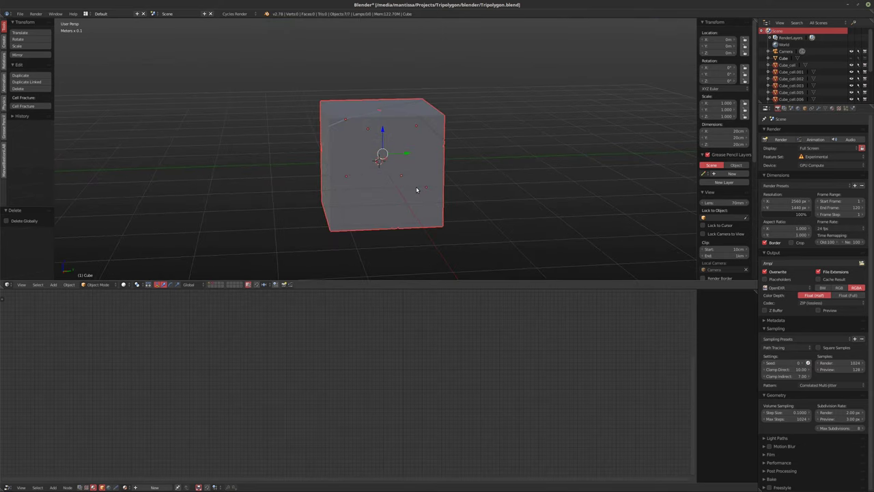
pyautogui.press('x')
pyautogui.click(417, 189)
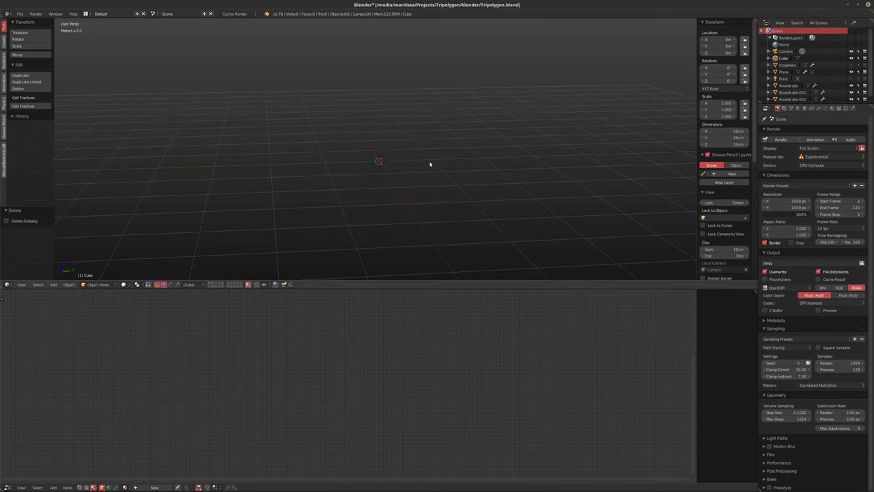
# - Fracture the cube with Recursion 1 and Source Limit 10
pyautogui.press('1')
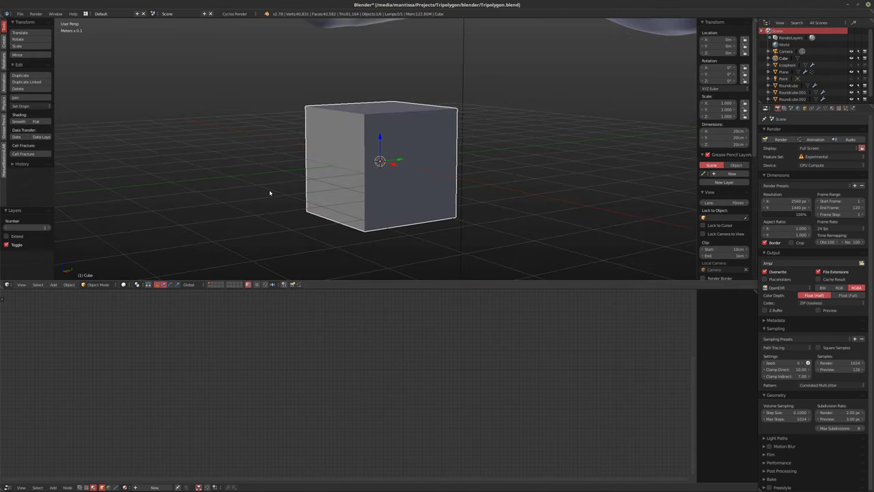
pyautogui.click(22, 154)
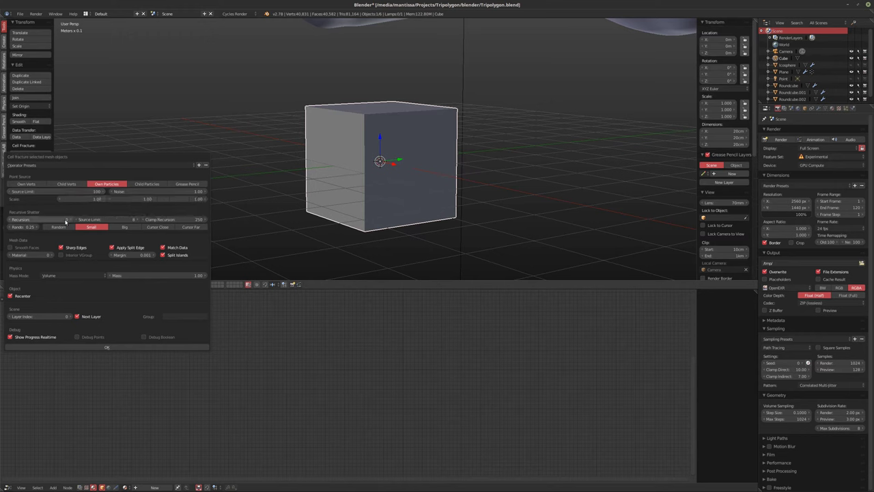
pyautogui.click(72, 221)
pyautogui.click(139, 221)
pyautogui.click(138, 221)
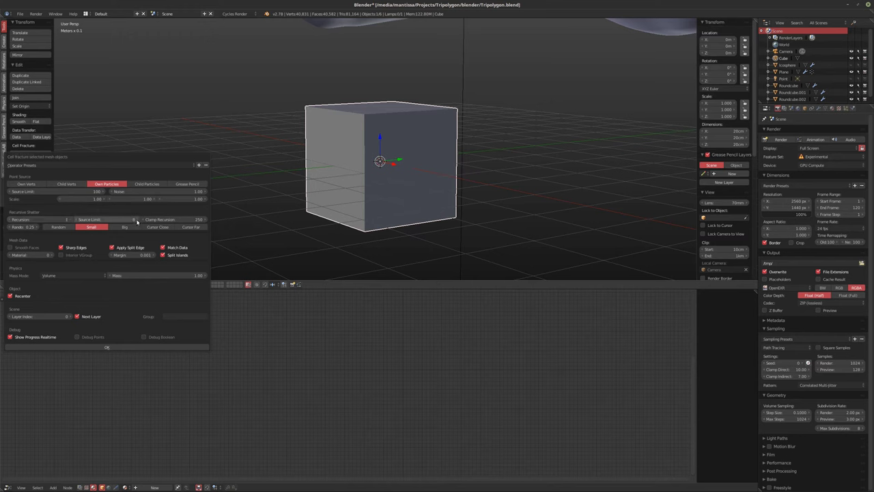
pyautogui.click(103, 348)
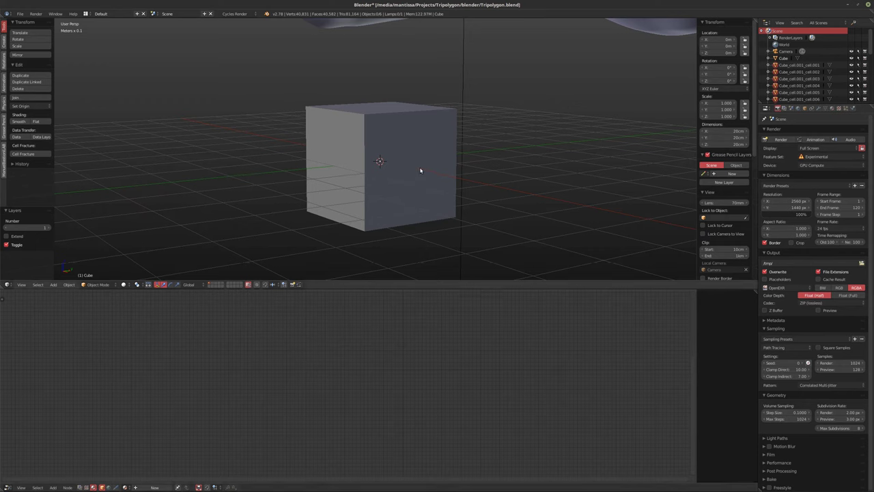
# - Switch to layer 2 and select all the fractured pieces
pyautogui.press('2')
pyautogui.moveTo(414, 172); pyautogui.dragTo(390, 173, button='middle')
pyautogui.press('a')
pyautogui.press('a')
# - Set each shard's origin to its centre of mass
pyautogui.click(68, 284)
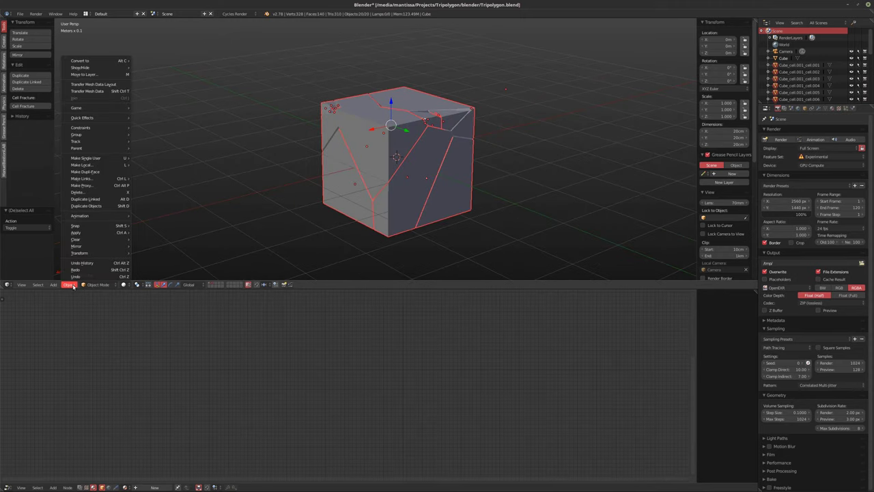
pyautogui.moveTo(89, 253)
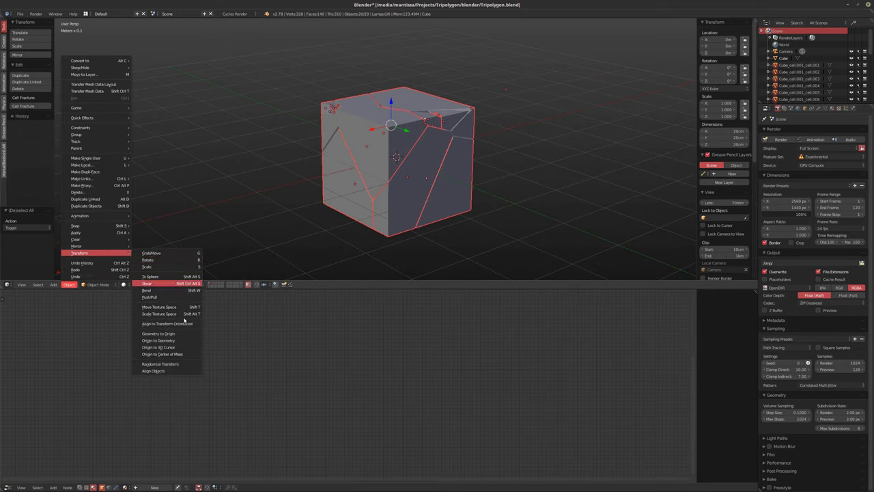
pyautogui.click(174, 354)
pyautogui.moveTo(362, 237); pyautogui.dragTo(402, 222, button='middle')
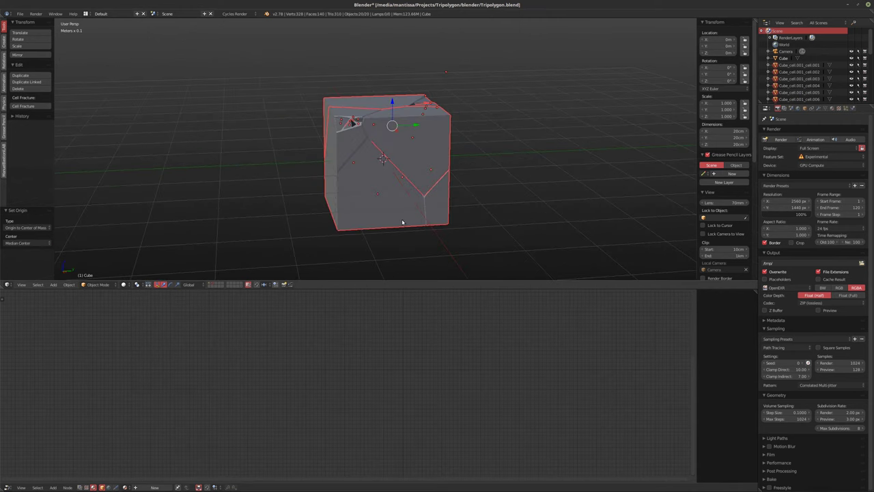
# - Put the selected shards into a new group named GRP.Shards
pyautogui.hotkey('ctrl', 'g')
pyautogui.click(28, 227)
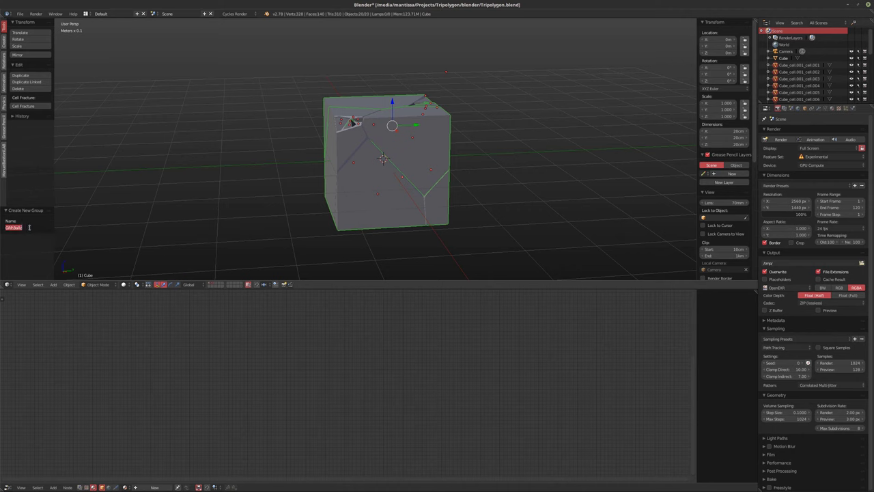
pyautogui.moveTo(23, 228); pyautogui.dragTo(13, 229)
pyautogui.write('Shards')
pyautogui.press('Return')
pyautogui.moveTo(430, 131); pyautogui.dragTo(414, 142, button='middle')
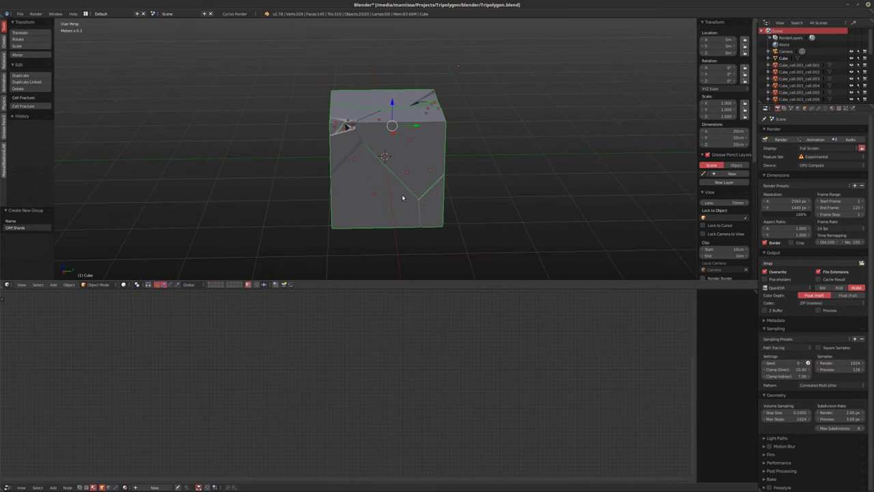
pyautogui.hotkey('shift', 'a')
pyautogui.moveTo(392, 204)
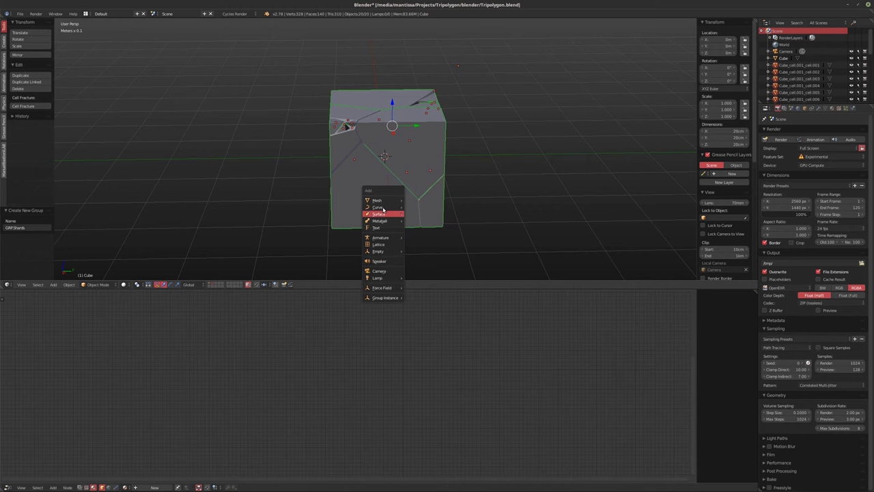
# - Add a Plain Axes empty and enlarge its display radius
pyautogui.moveTo(383, 278)
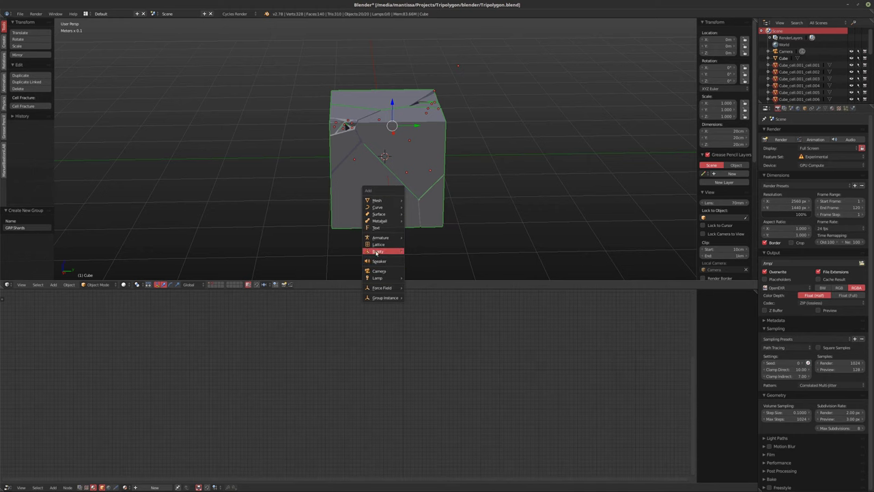
pyautogui.moveTo(381, 251)
pyautogui.click(444, 250)
pyautogui.moveTo(445, 250); pyautogui.dragTo(457, 226, button='middle')
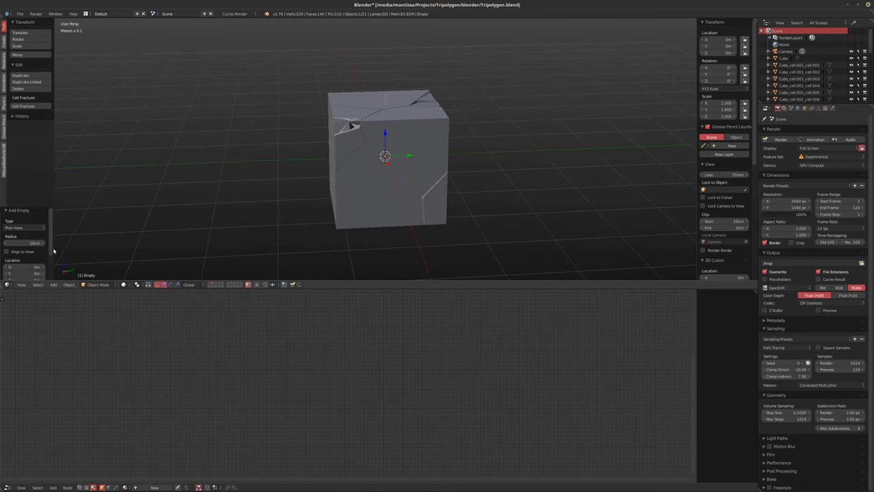
pyautogui.moveTo(23, 242); pyautogui.dragTo(234, 236)
# - Parent all cube cells to the empty and rename it GRPShards
pyautogui.press('a')
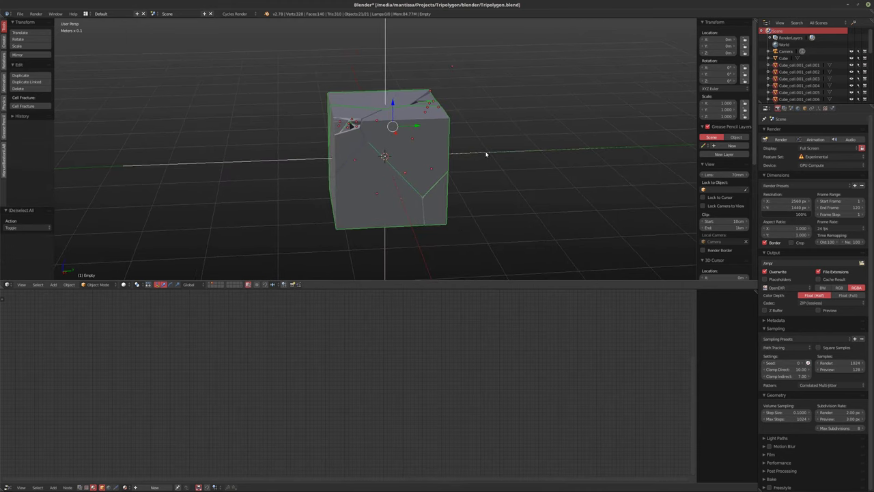
pyautogui.hotkey('ctrl', 'p')
pyautogui.click(486, 154)
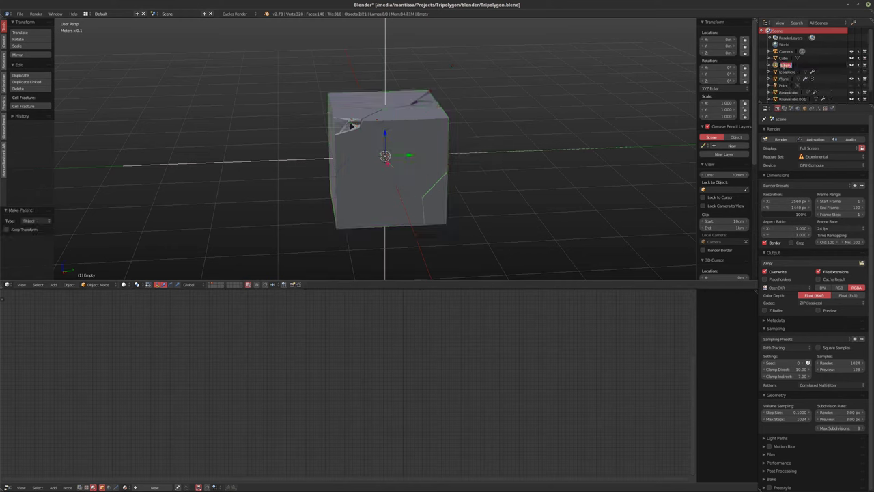
pyautogui.write('CylShards')
pyautogui.press('Return')
# - Deselect everything and show all layers to reveal the terrain
pyautogui.moveTo(637, 88); pyautogui.dragTo(501, 159, button='middle')
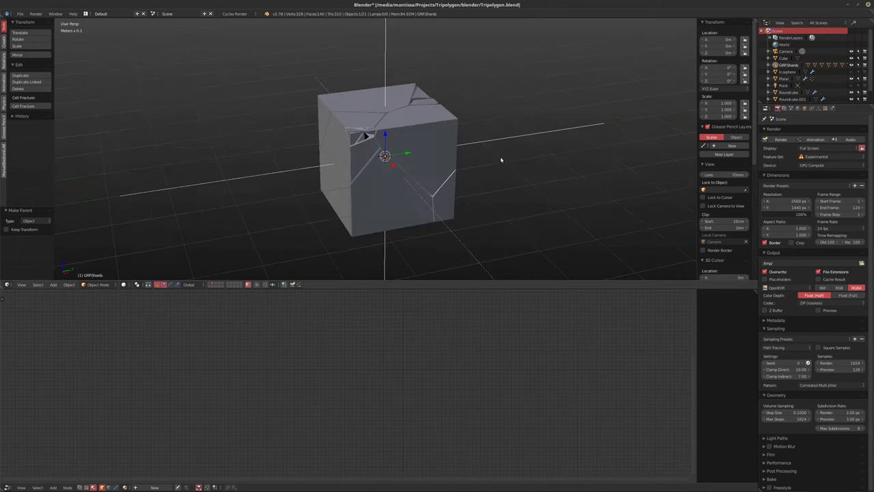
pyautogui.press('a')
pyautogui.scroll(-3, 507, 170)
pyautogui.scroll(1, 454, 158)
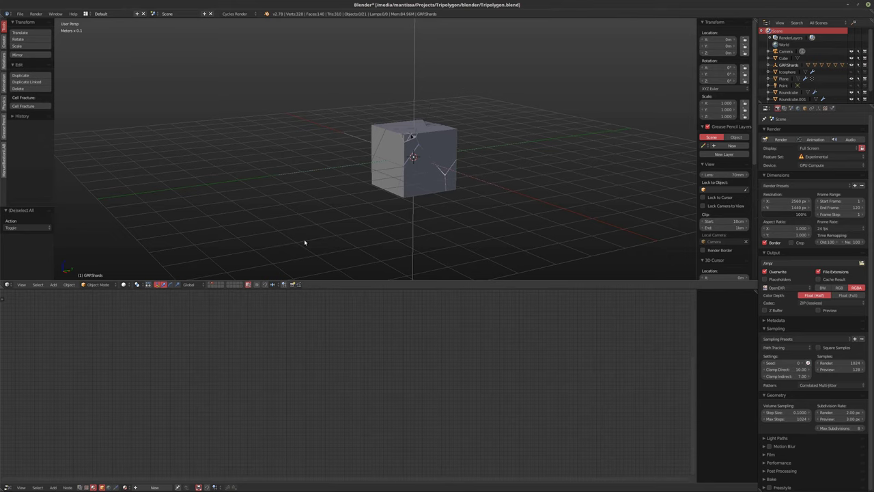
pyautogui.press('`')
pyautogui.scroll(-4, 305, 242)
# - In camera view, add a Hair particle system to the Plane rendering the GRPShards group
pyautogui.press('KP_0')
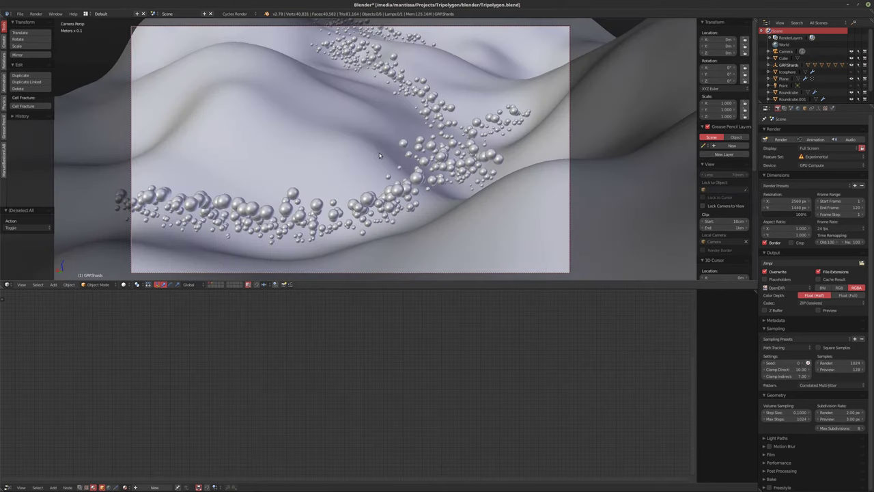
pyautogui.rightClick(335, 163)
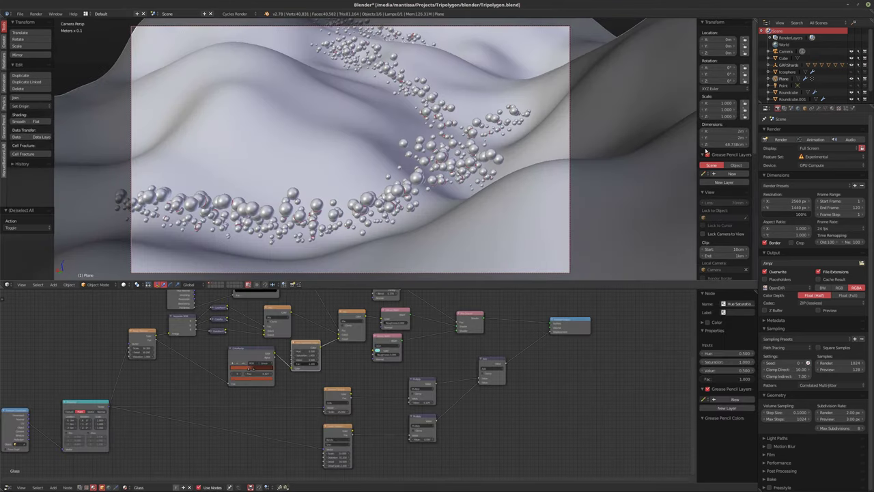
pyautogui.click(846, 109)
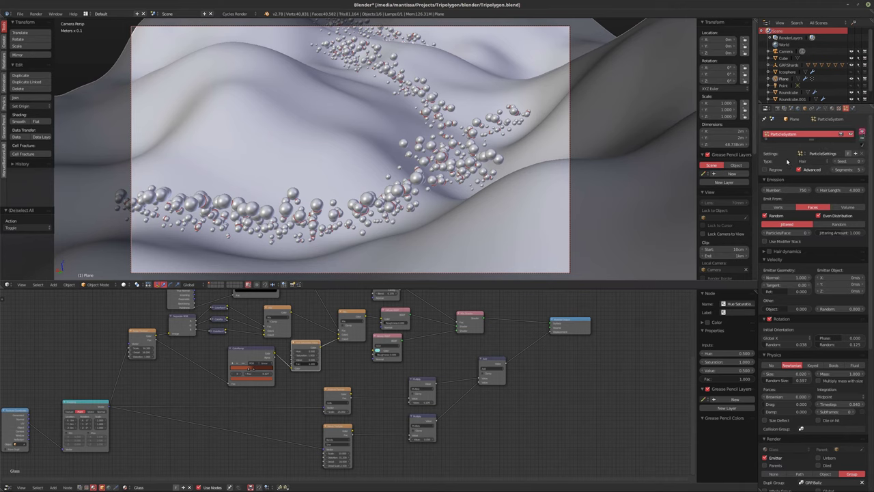
pyautogui.click(862, 132)
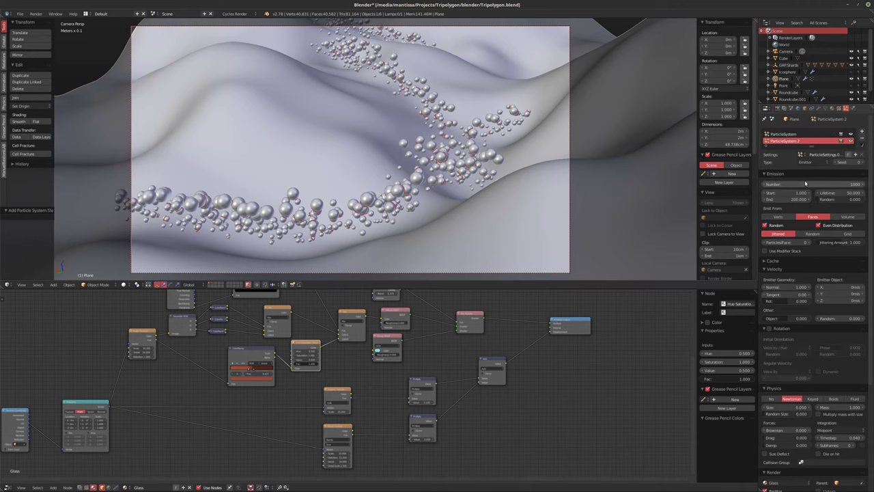
pyautogui.click(806, 162)
pyautogui.click(804, 147)
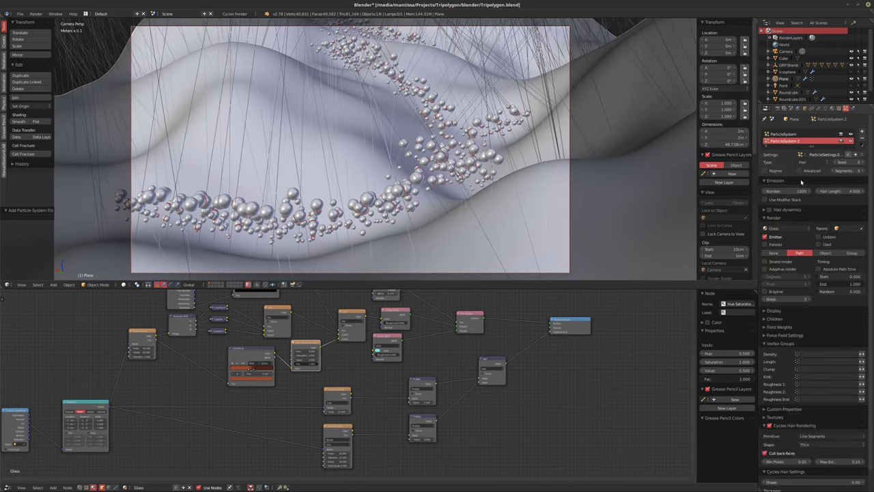
pyautogui.click(852, 253)
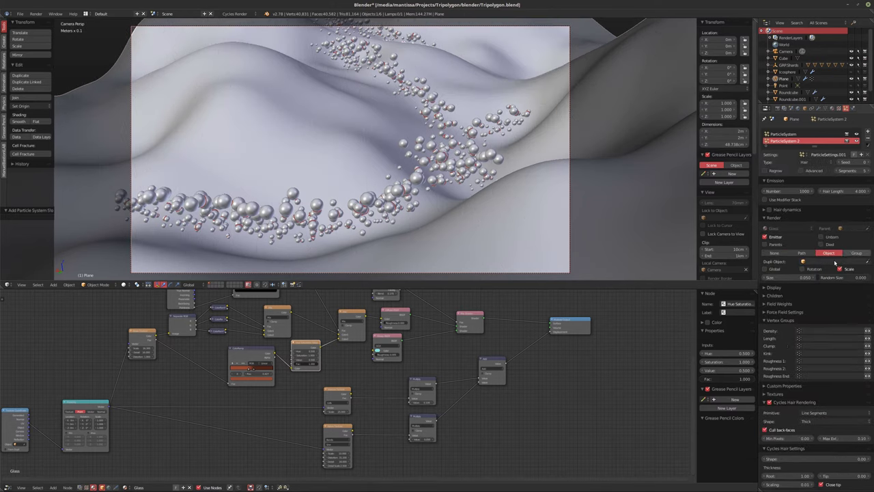
pyautogui.click(804, 262)
pyautogui.click(807, 278)
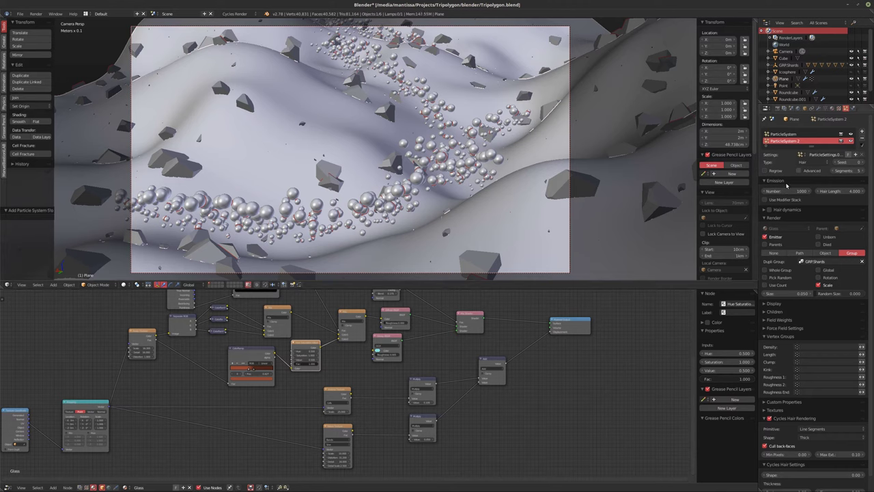
# - Enable Advanced rotation for the shard particles with phase 1.000
pyautogui.click(805, 171)
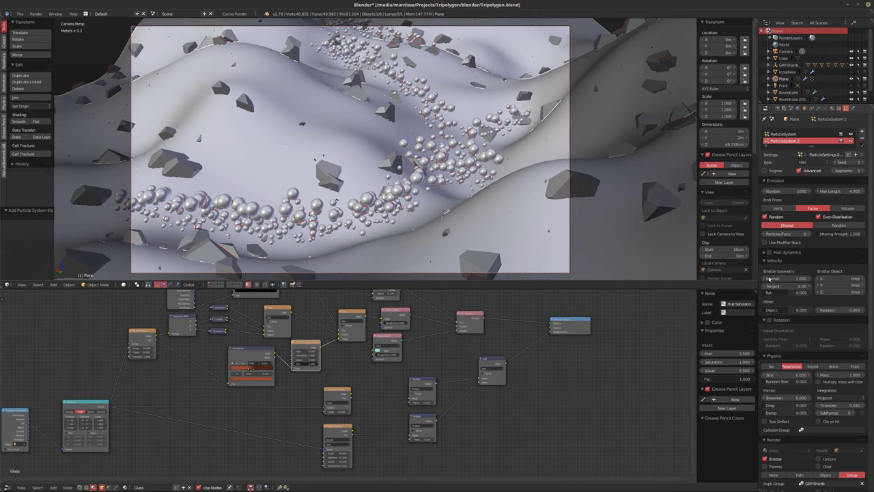
pyautogui.click(774, 321)
pyautogui.click(774, 321)
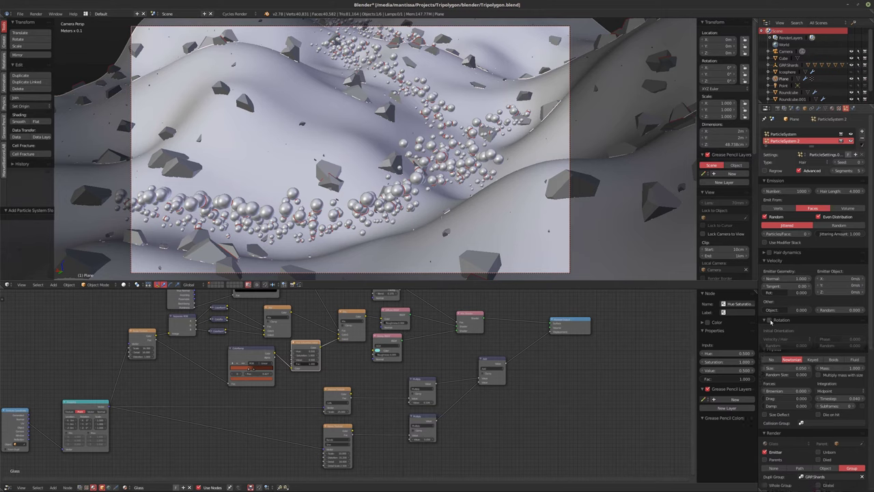
pyautogui.click(770, 320)
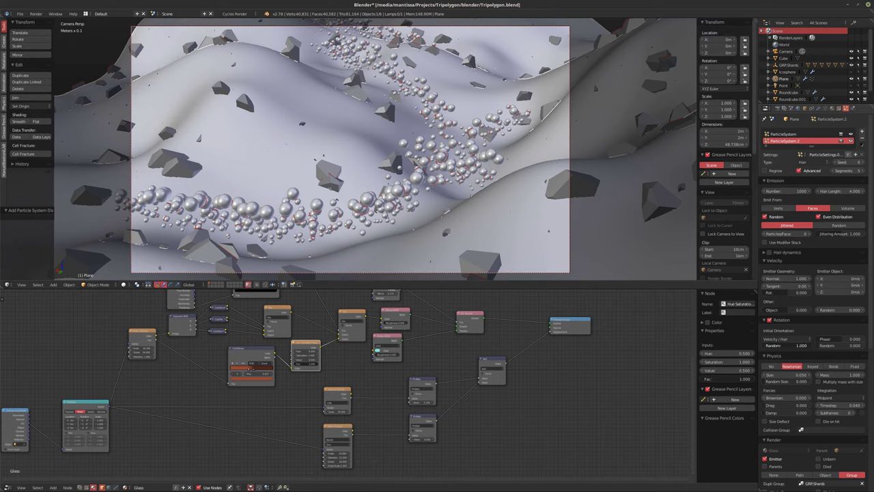
pyautogui.click(854, 339)
pyautogui.moveTo(854, 338); pyautogui.dragTo(861, 339)
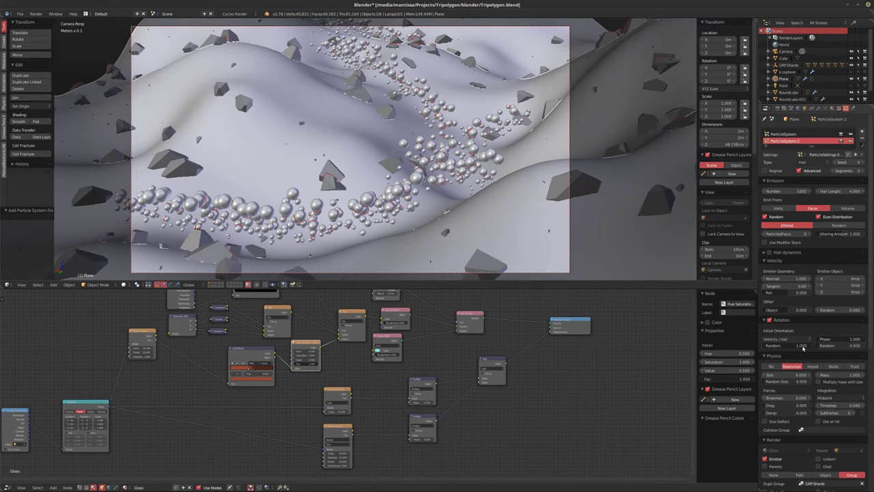
# - Undo the phase change, set rotation randomness to 2.000 and add random size variation
pyautogui.hotkey('ctrl', 'z')
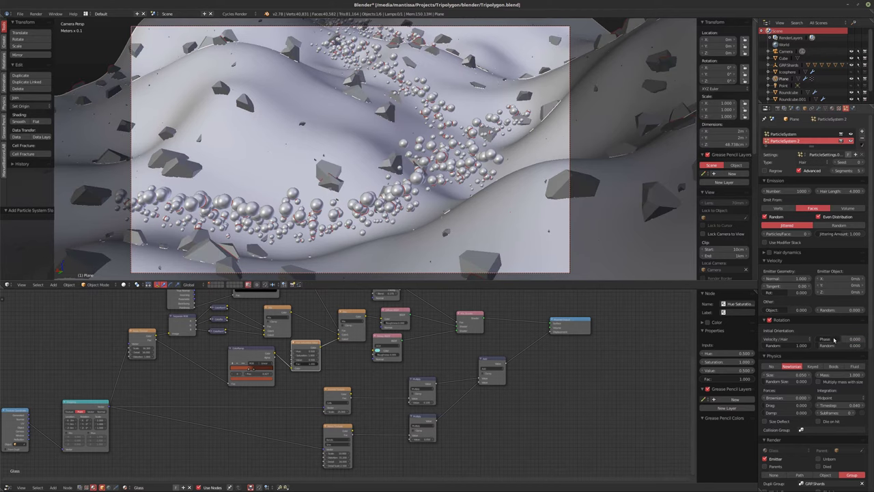
pyautogui.moveTo(834, 349); pyautogui.dragTo(859, 349)
pyautogui.keyDown('ctrl'); pyautogui.scroll(2, 788, 342); pyautogui.keyUp('ctrl')
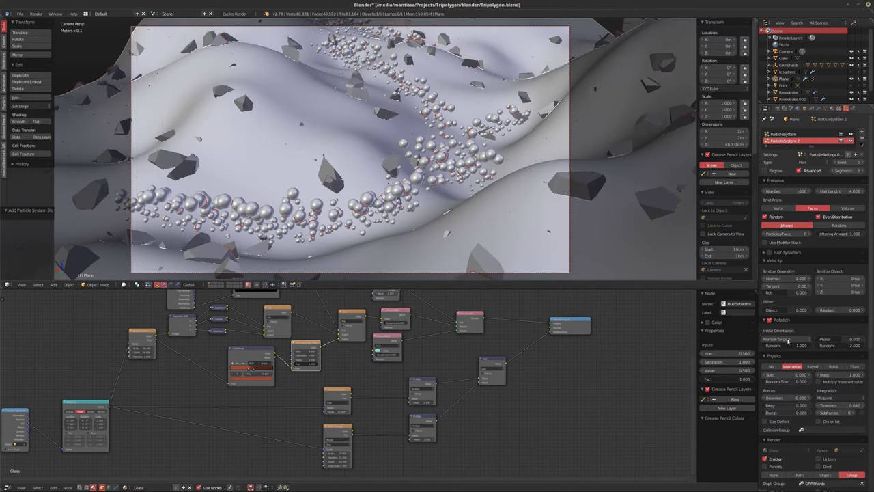
pyautogui.keyDown('ctrl'); pyautogui.scroll(2, 788, 341); pyautogui.keyUp('ctrl')
pyautogui.keyDown('ctrl'); pyautogui.scroll(2, 788, 341); pyautogui.keyUp('ctrl')
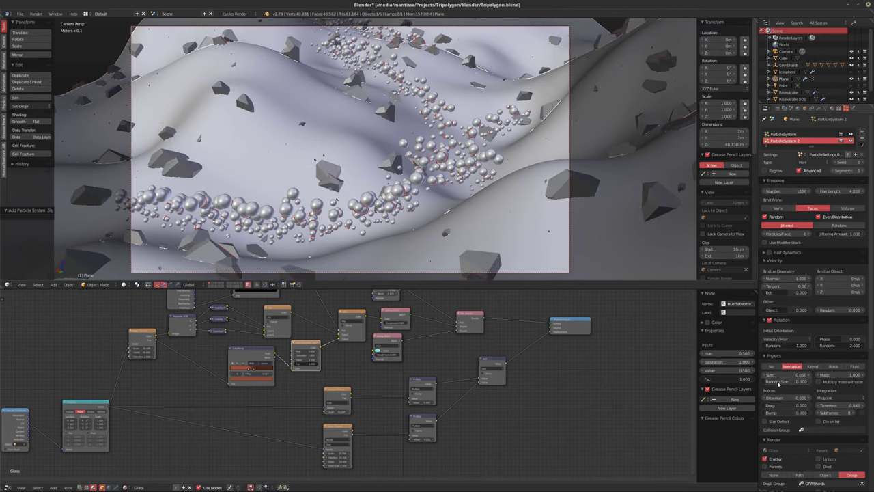
pyautogui.moveTo(779, 383); pyautogui.dragTo(800, 381)
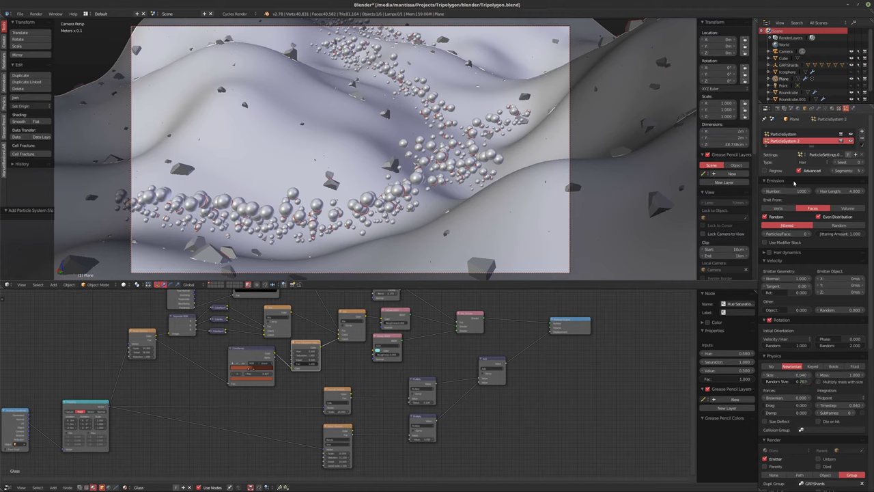
# - Set the particle count to 5000, reset random size to 0 and shrink the shards slightly
pyautogui.click(785, 192)
pyautogui.write('5000')
pyautogui.press('Return')
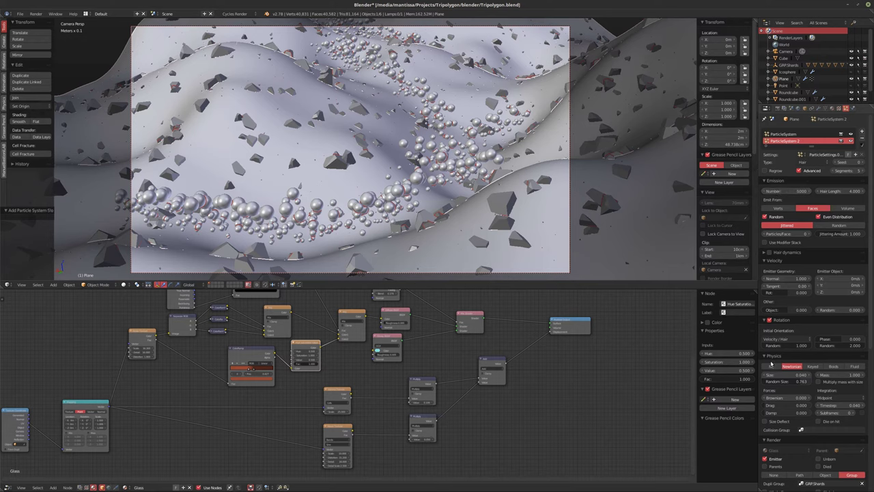
pyautogui.doubleClick(805, 381)
pyautogui.write('0')
pyautogui.press('Return')
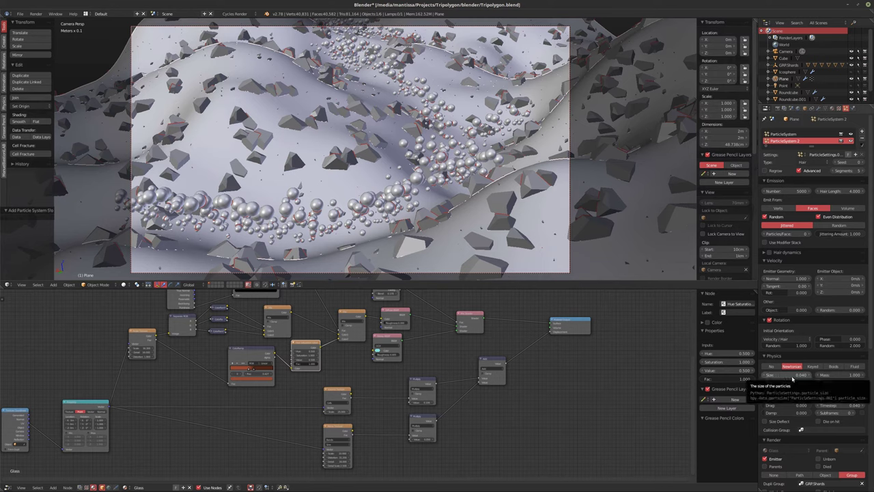
pyautogui.moveTo(777, 377); pyautogui.dragTo(800, 382)
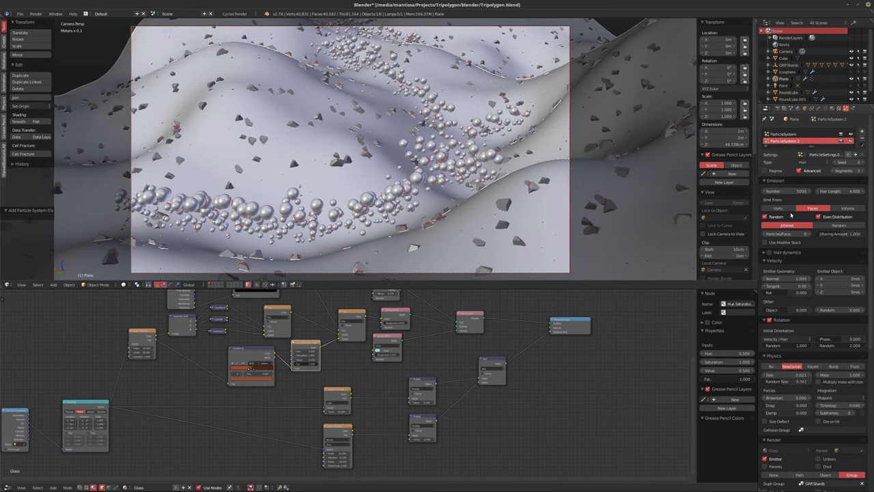
# - Keep 5000 particles and enable Pick Random to draw random pieces from GRPShards
pyautogui.click(765, 191)
pyautogui.press('Return')
pyautogui.scroll(-2, 787, 457)
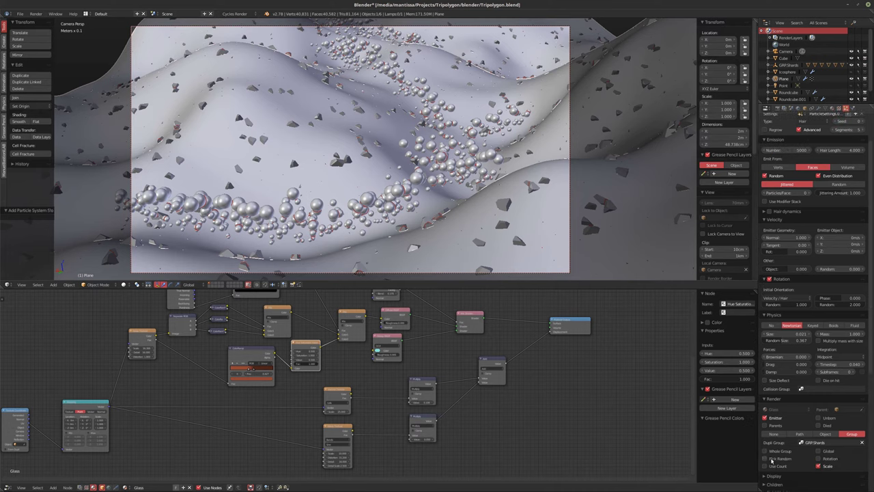
pyautogui.click(765, 458)
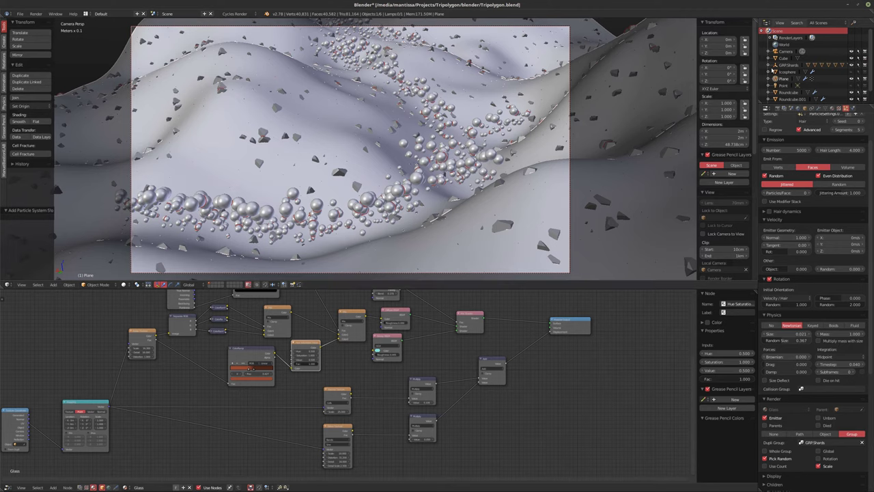
pyautogui.click(771, 65)
# - Select all the fractured cube cells and create a new material for them
pyautogui.click(806, 71)
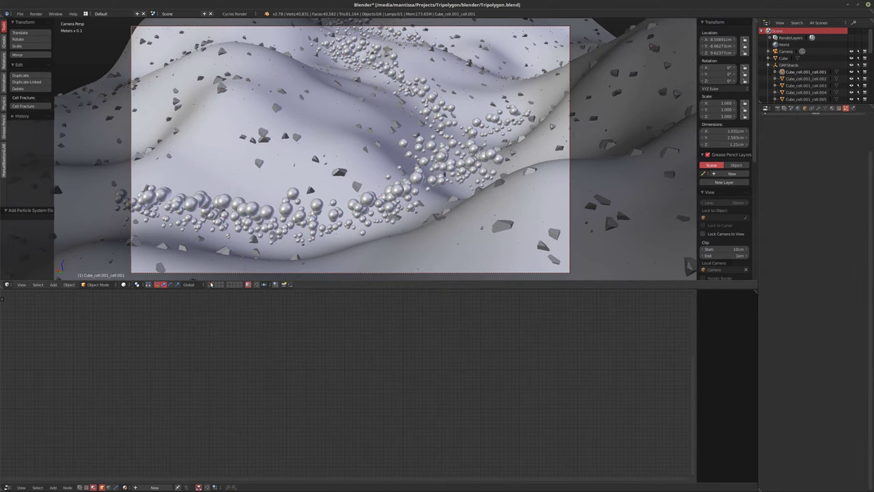
pyautogui.click(212, 285)
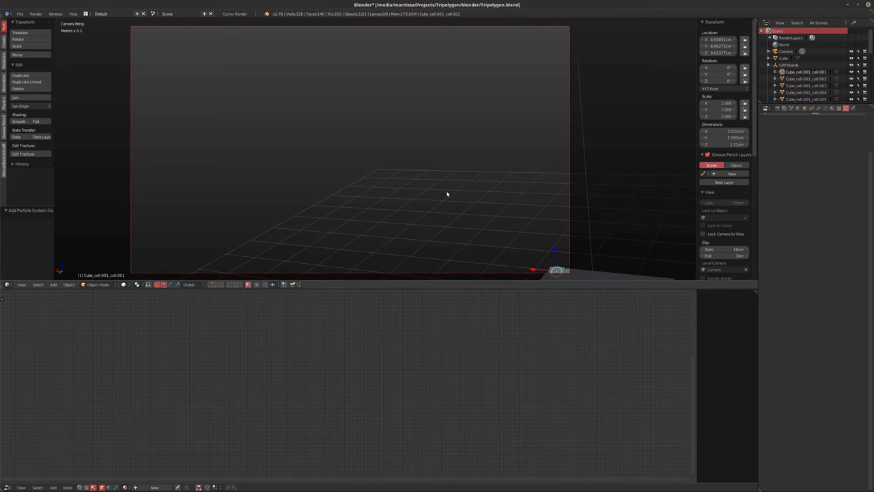
pyautogui.press('KP_Decimal')
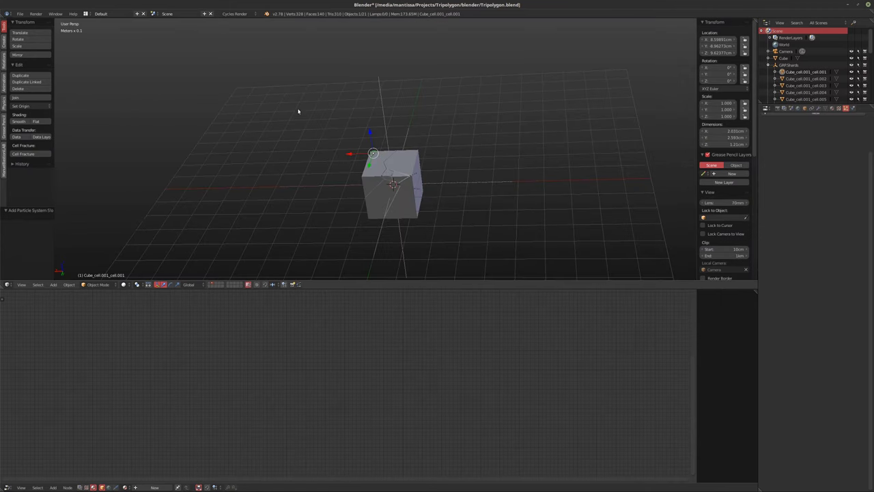
pyautogui.press('a')
pyautogui.press('a')
pyautogui.moveTo(422, 186); pyautogui.dragTo(363, 267, button='middle')
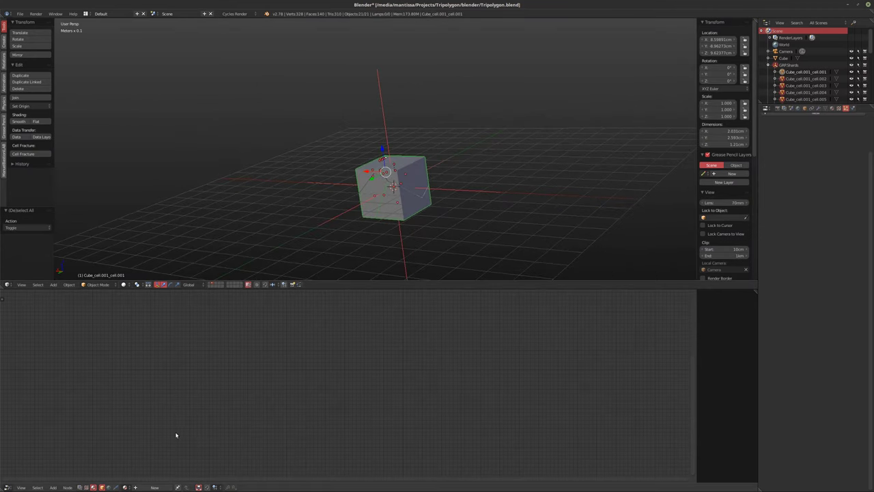
pyautogui.click(153, 487)
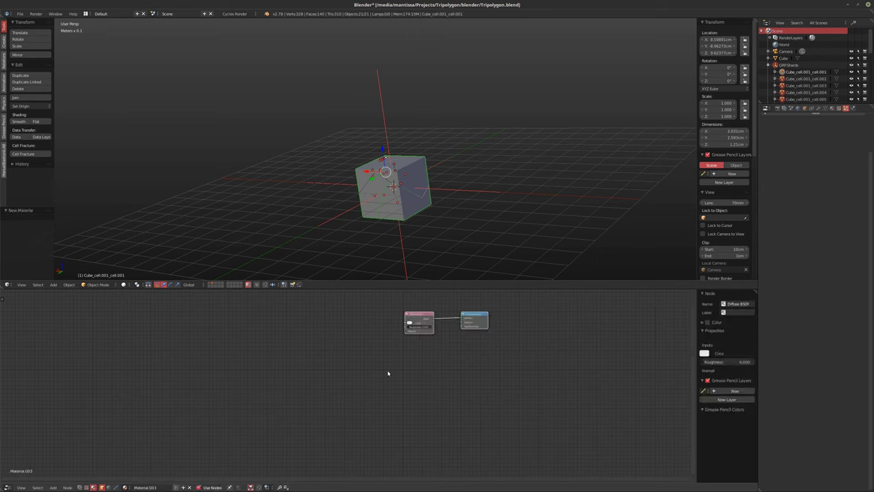
# - Link the active shard's material to every shard, then select a single shard
pyautogui.hotkey('ctrl', 'l')
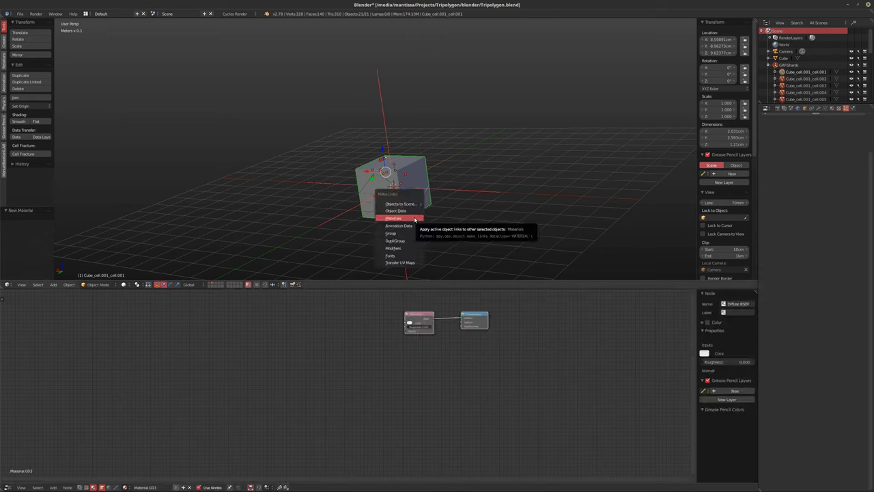
pyautogui.click(414, 219)
pyautogui.rightClick(411, 210)
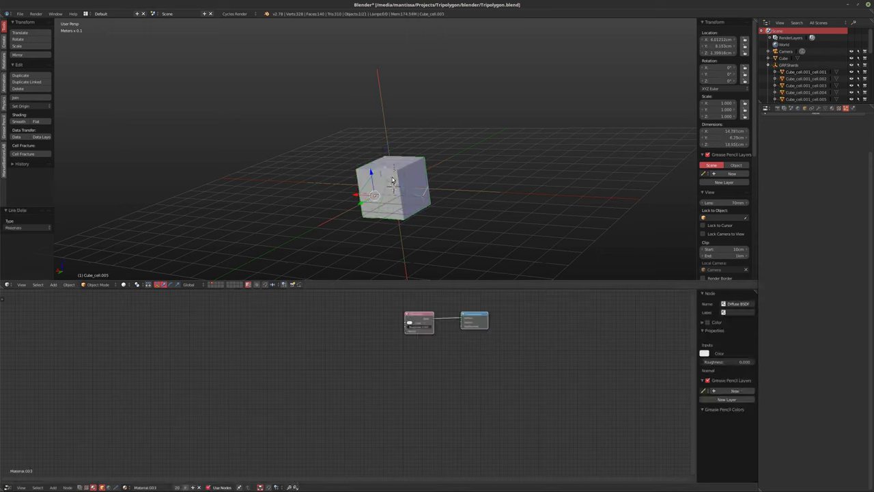
pyautogui.rightClick(427, 181)
# - Show all layers and view the whole terrain scene through the camera
pyautogui.press('KP_1')
pyautogui.press('`')
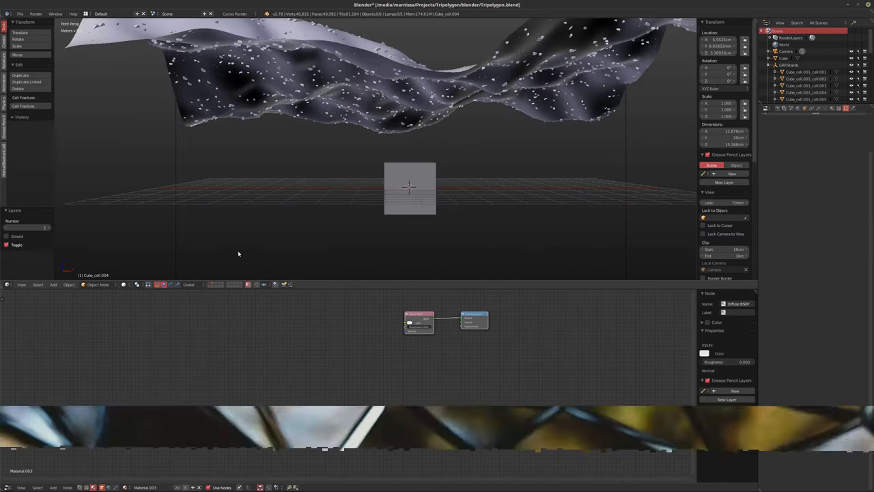
pyautogui.press('KP_0')
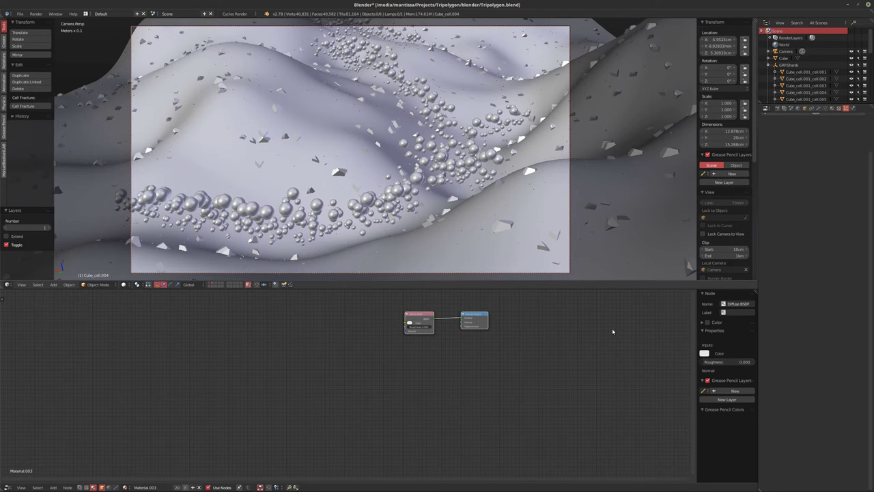
# - Start a rendered viewport preview and spread out the Diffuse BSDF and Material Output nodes
pyautogui.hotkey('shift', 'z')
pyautogui.scroll(2, 404, 344)
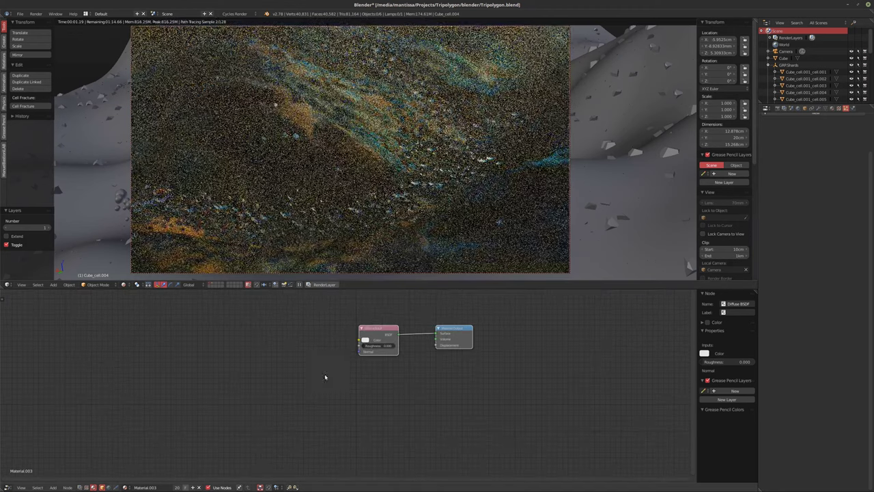
pyautogui.moveTo(374, 326); pyautogui.dragTo(289, 390)
pyautogui.moveTo(454, 329); pyautogui.dragTo(438, 355)
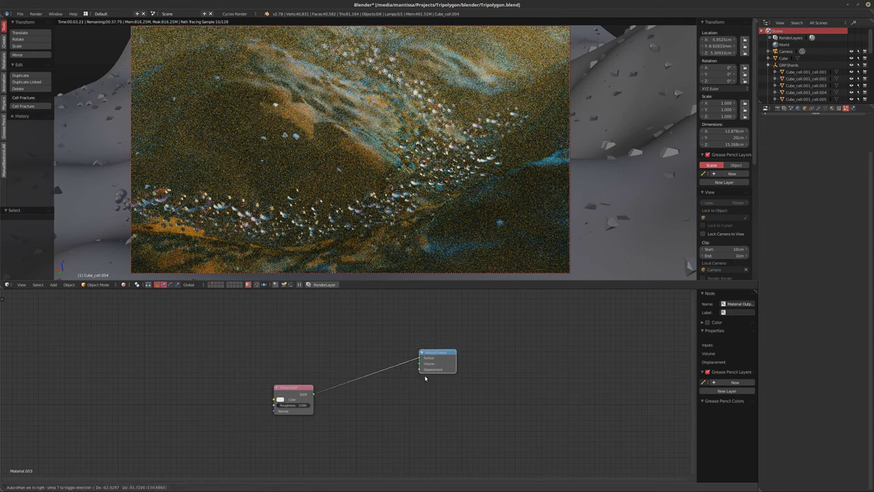
pyautogui.scroll(2, 400, 344)
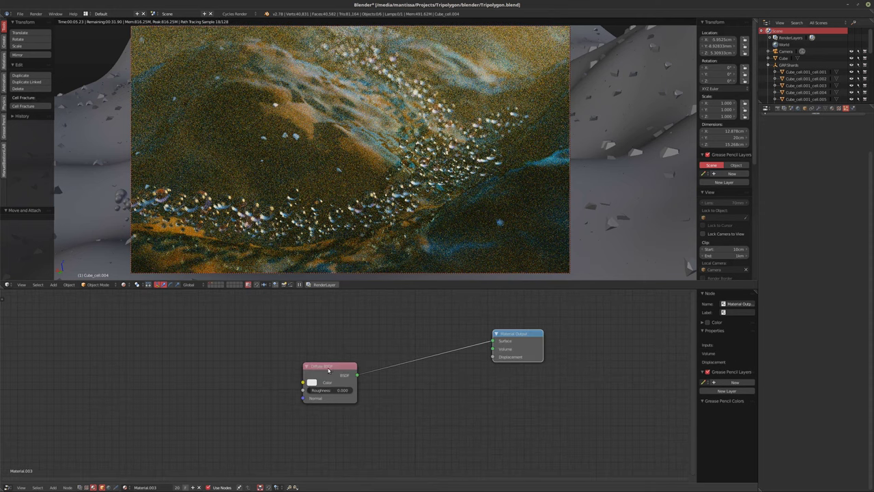
pyautogui.moveTo(330, 372); pyautogui.dragTo(331, 359)
pyautogui.moveTo(531, 348); pyautogui.dragTo(481, 374)
pyautogui.scroll(1, 366, 351)
pyautogui.scroll(1, 369, 349)
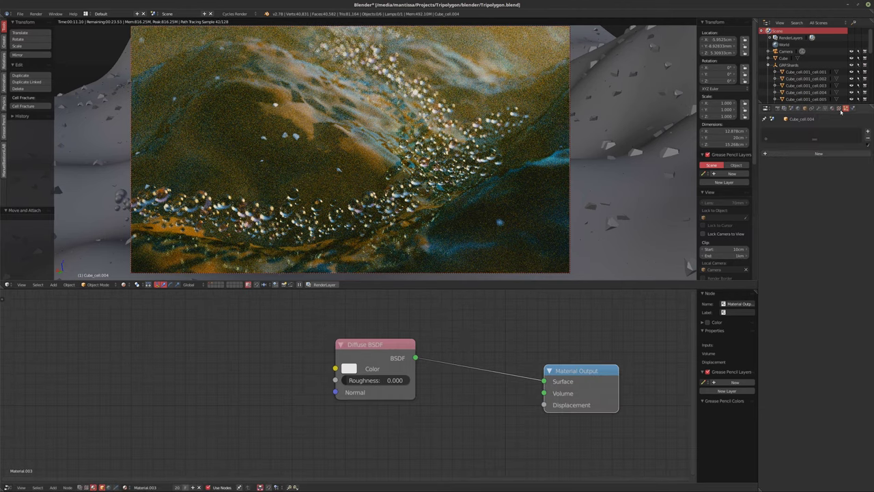
# - On the terrain Plane, move ParticleSystem 2 above Subsurf.002 in the modifier stack
pyautogui.click(820, 109)
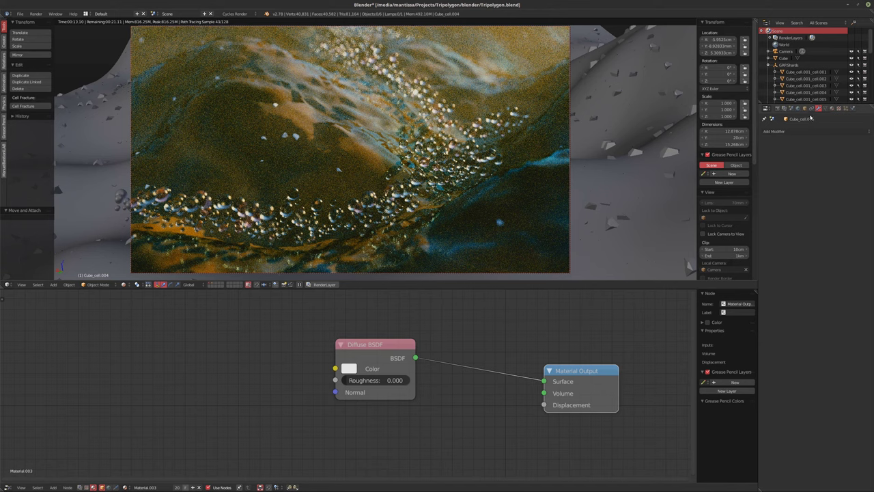
pyautogui.scroll(-5, 789, 87)
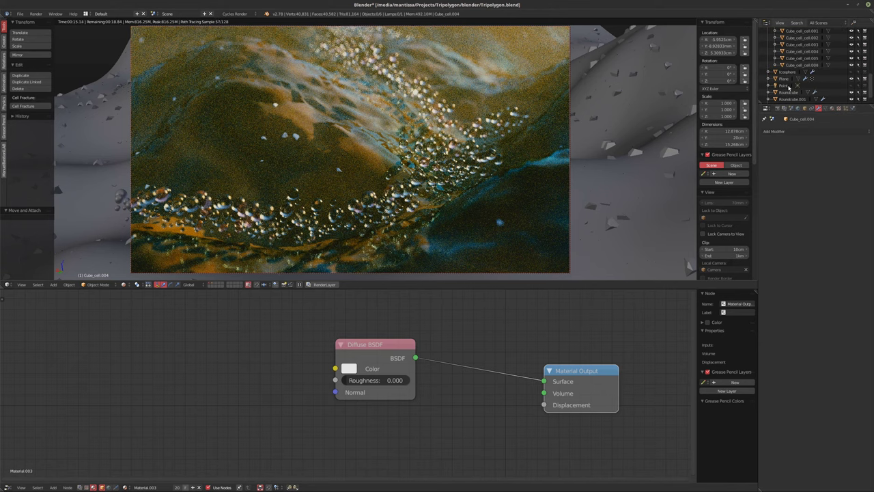
pyautogui.click(785, 79)
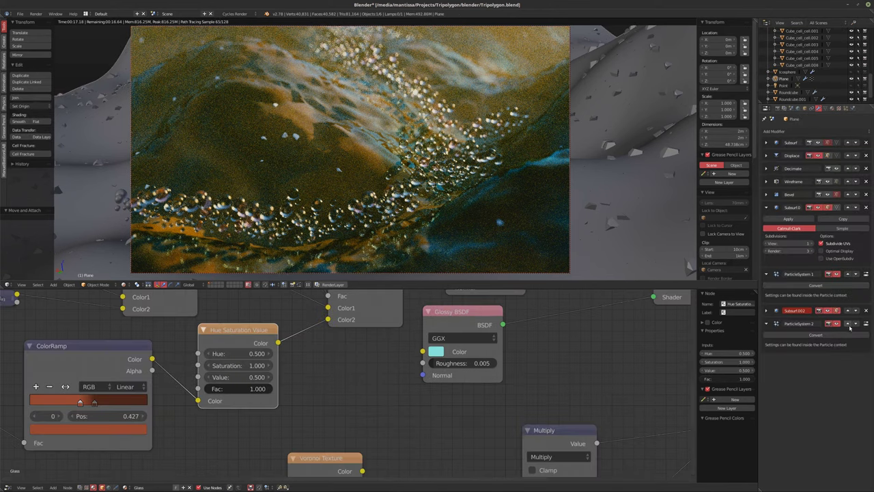
pyautogui.click(847, 323)
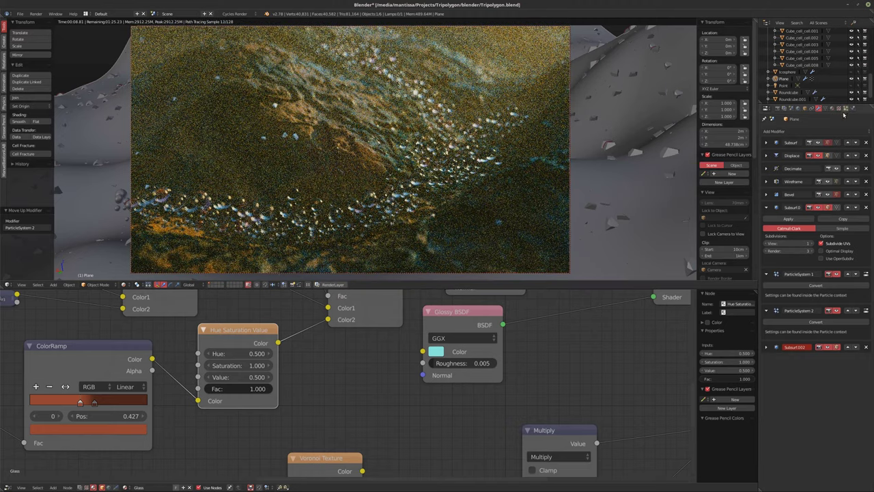
# - Enable Use Modifier Stack for ParticleSystem 2 and set the particle size to 0.033
pyautogui.click(845, 108)
pyautogui.click(765, 243)
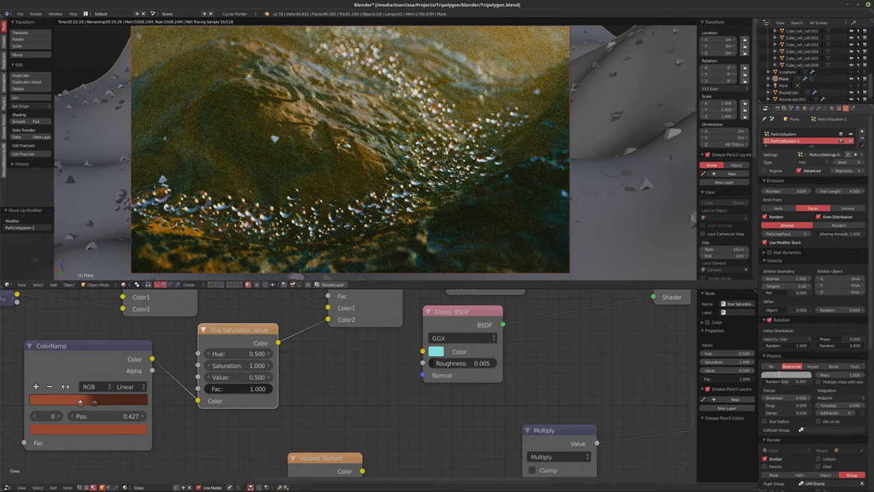
pyautogui.moveTo(780, 375); pyautogui.dragTo(778, 372)
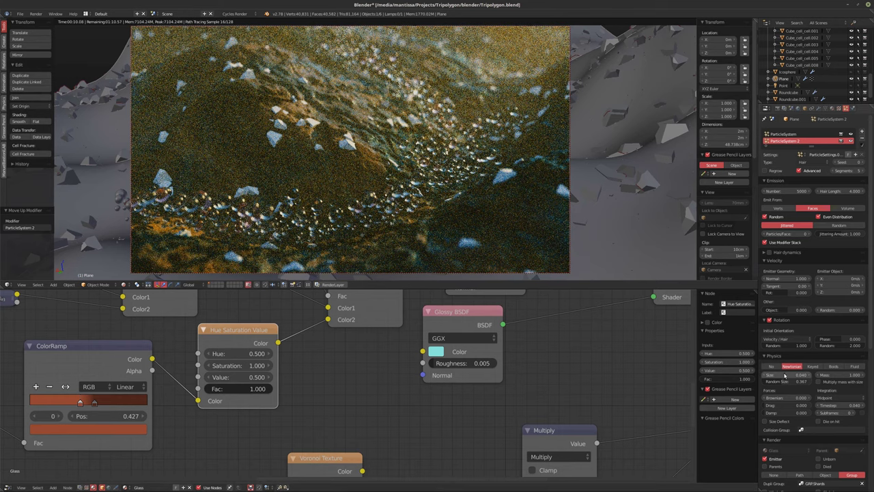
pyautogui.click(784, 375)
pyautogui.write('0.033')
pyautogui.press('Return')
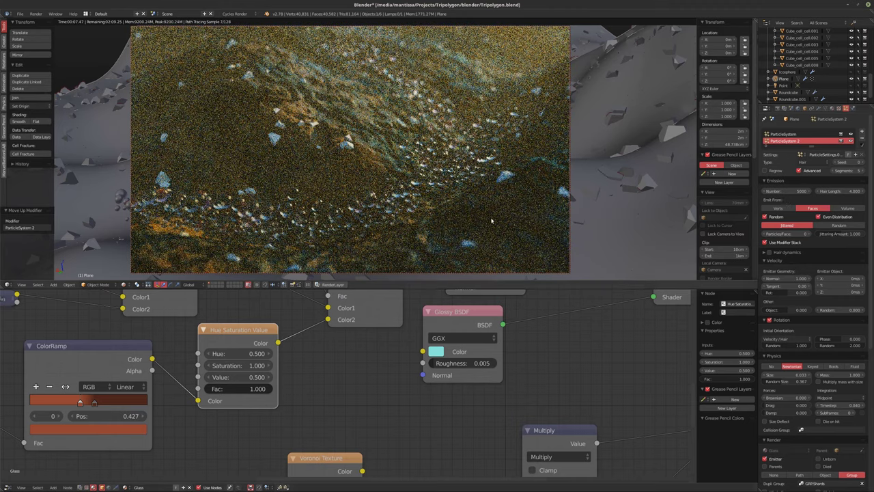
pyautogui.click(803, 65)
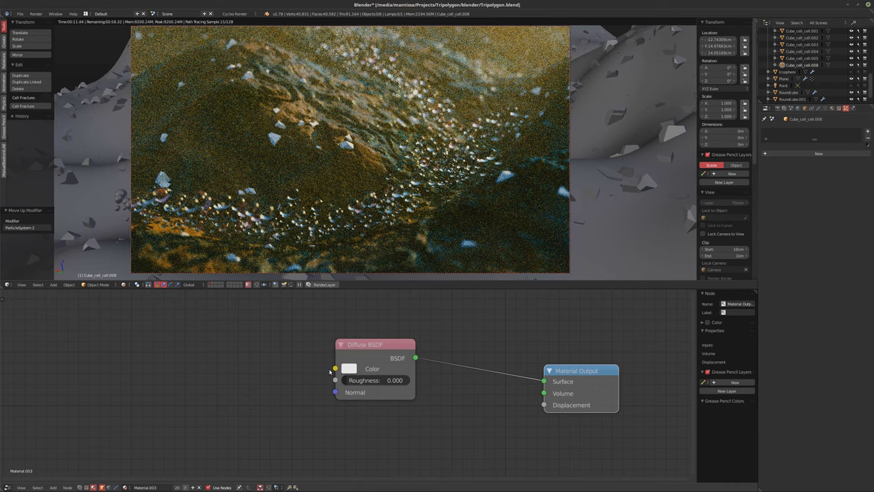
# - Add a Glass BSDF node and connect it to Surface in place of the Diffuse BSDF
pyautogui.moveTo(375, 345); pyautogui.dragTo(141, 346)
pyautogui.hotkey('shift', 'a')
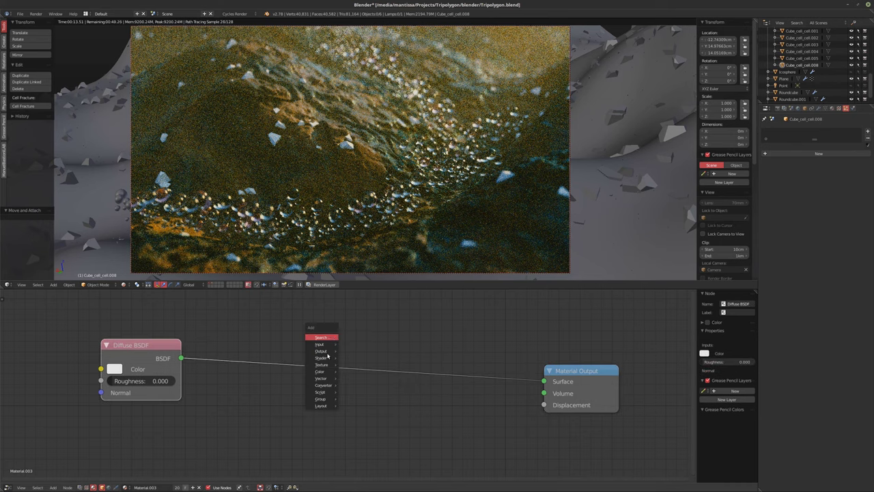
pyautogui.moveTo(321, 358)
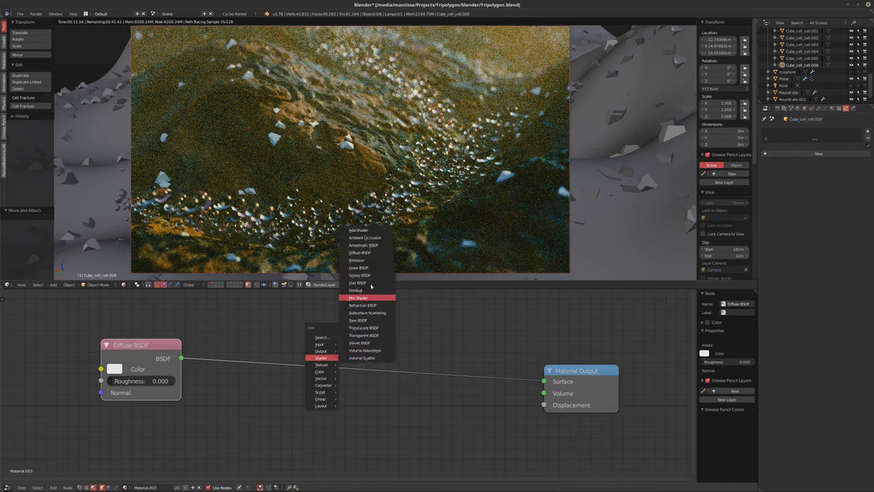
pyautogui.click(359, 267)
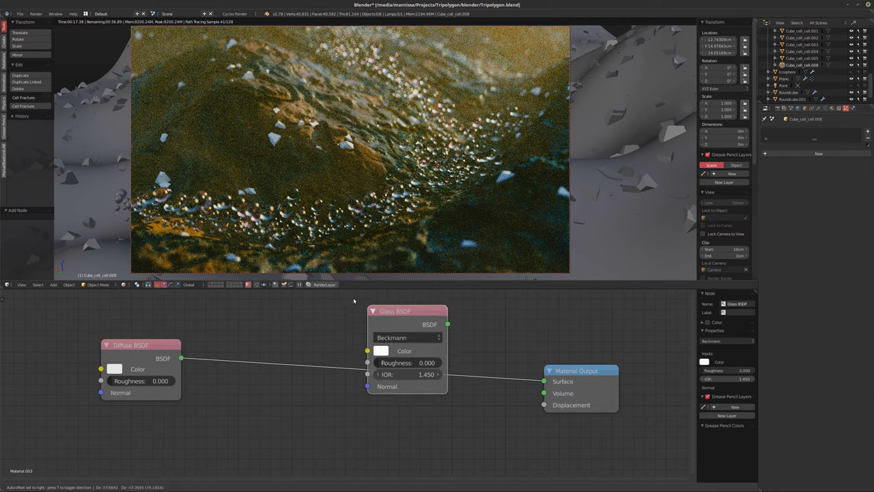
pyautogui.click(296, 385)
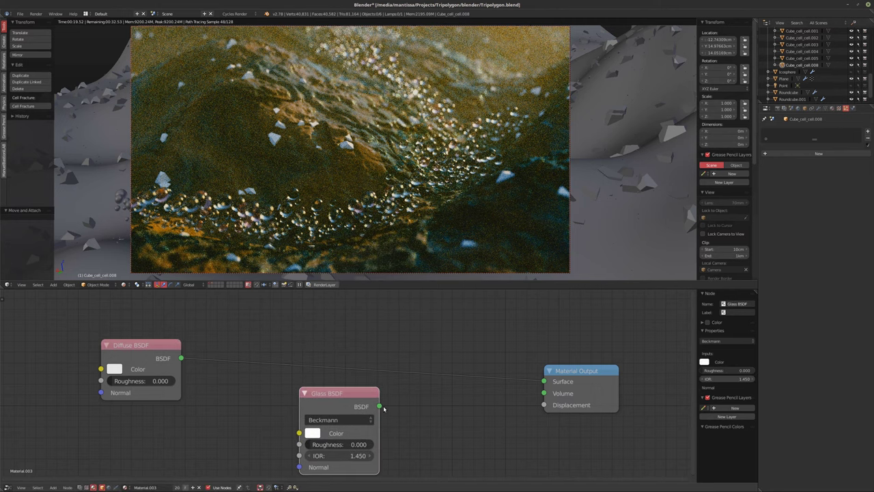
pyautogui.moveTo(379, 406); pyautogui.dragTo(543, 381)
pyautogui.moveTo(455, 412); pyautogui.dragTo(513, 353, button='middle')
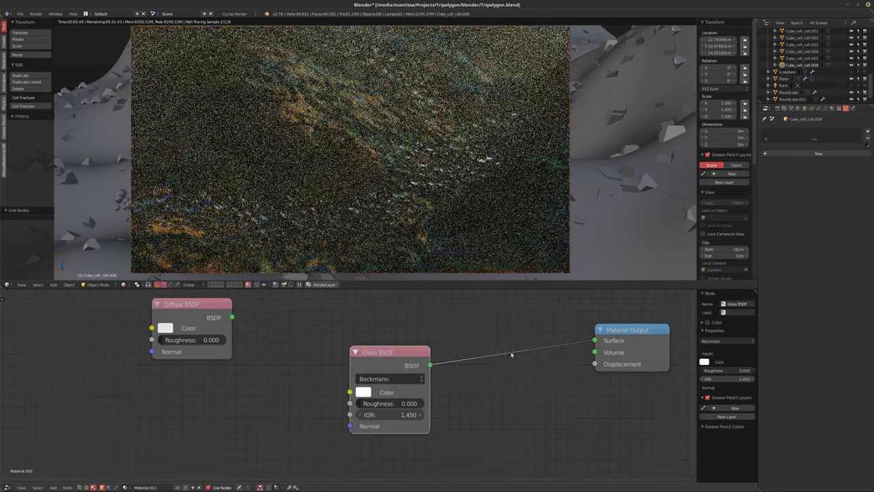
pyautogui.scroll(1, 345, 358)
pyautogui.scroll(1, 346, 358)
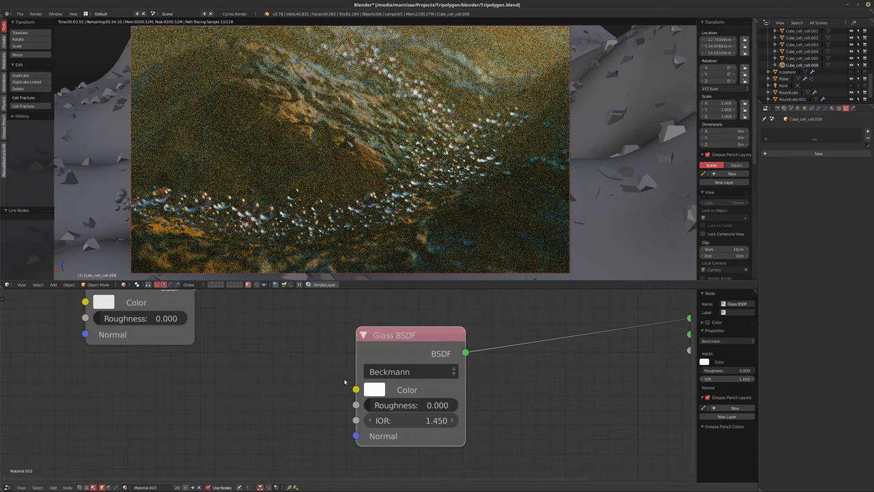
# - Tint the glass red, setting its colour's red channel to 1.500
pyautogui.click(379, 393)
pyautogui.click(427, 265)
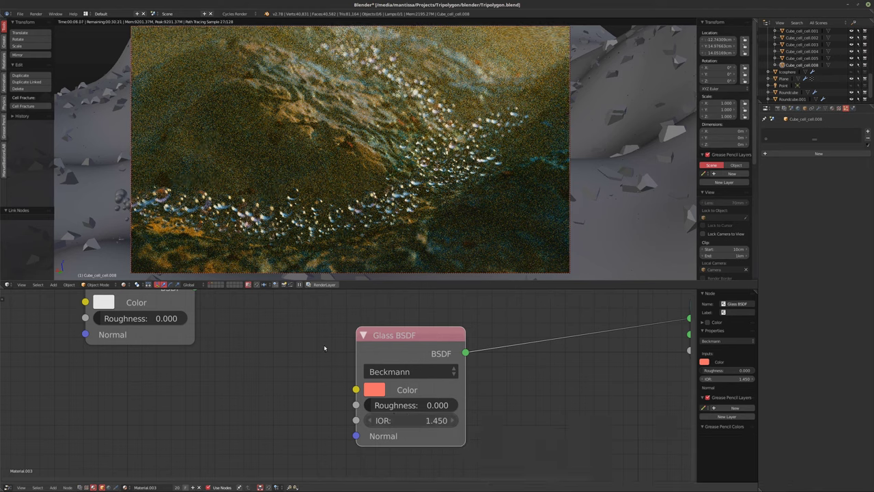
pyautogui.click(374, 390)
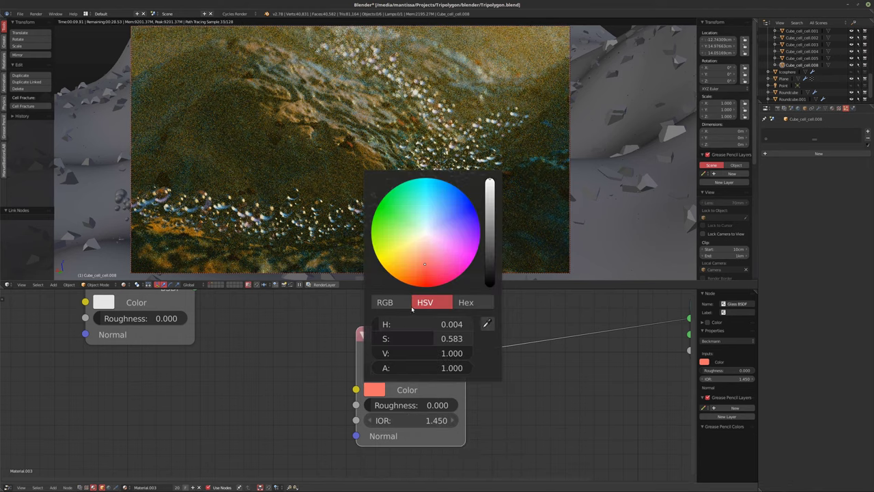
pyautogui.click(396, 305)
pyautogui.click(423, 322)
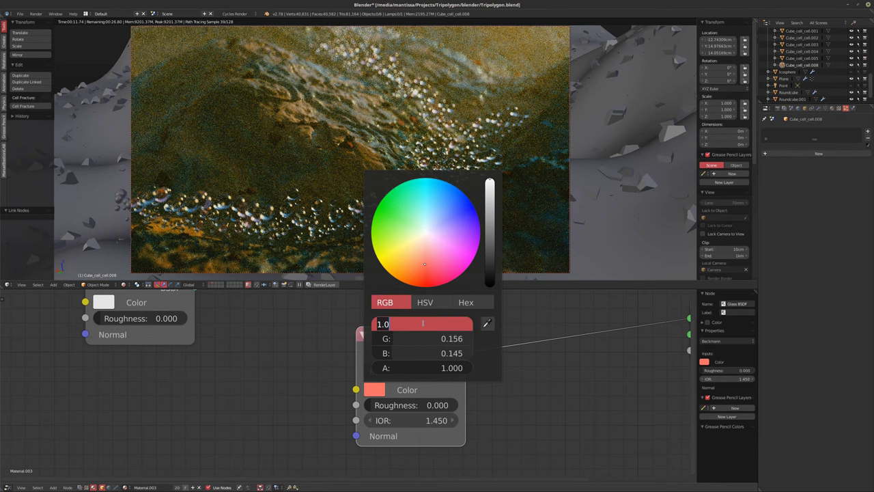
pyautogui.write('1.5')
pyautogui.press('Return')
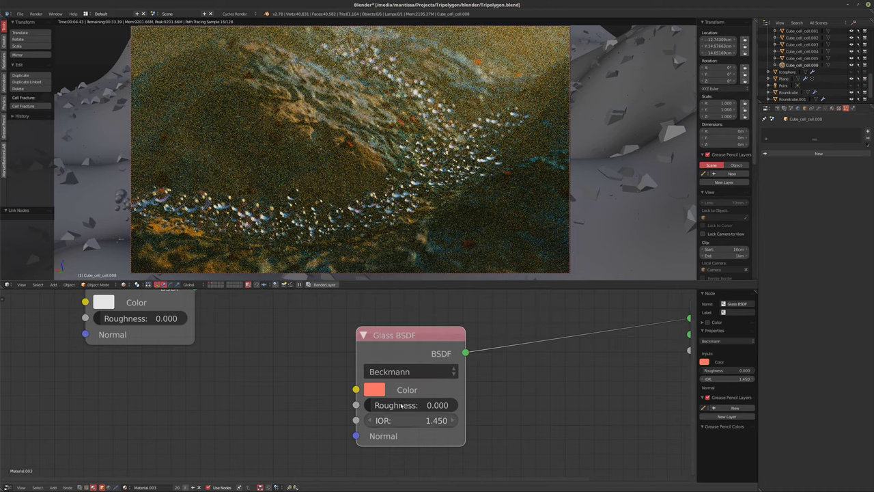
# - Set the glass IOR to 2.000, return to solid shading, and render with F12
pyautogui.click(386, 420)
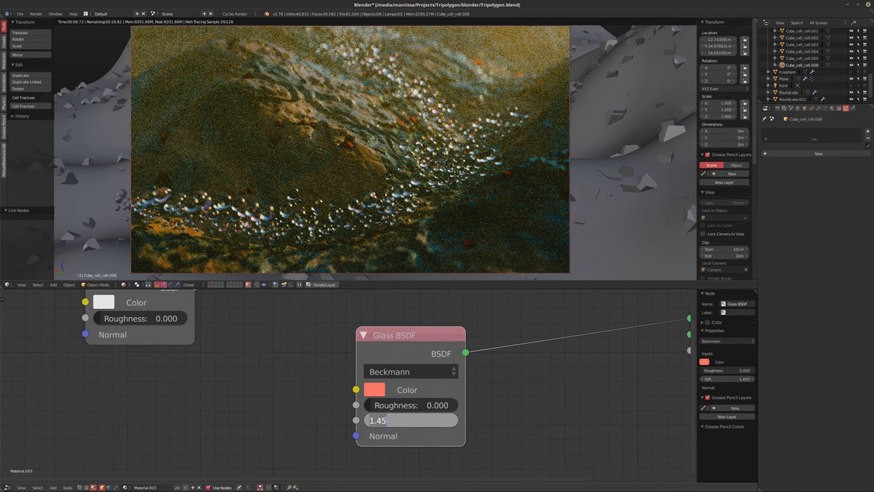
pyautogui.write('2')
pyautogui.press('Return')
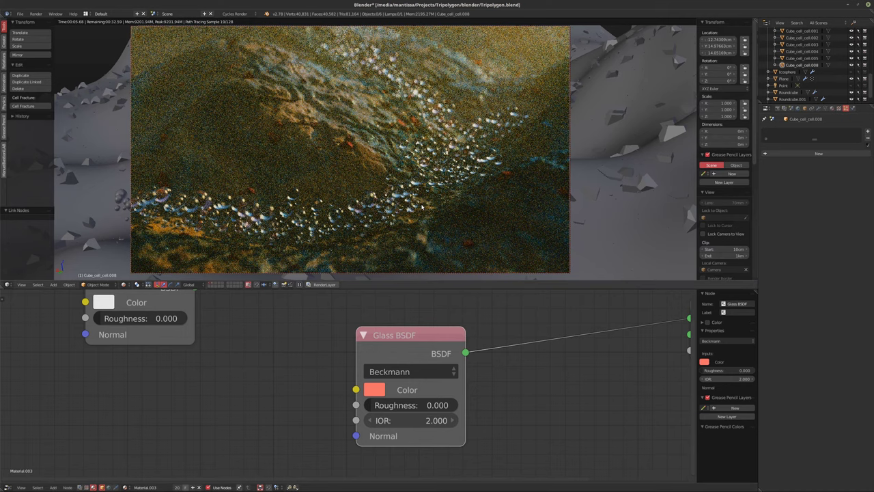
pyautogui.hotkey('shift', 'z')
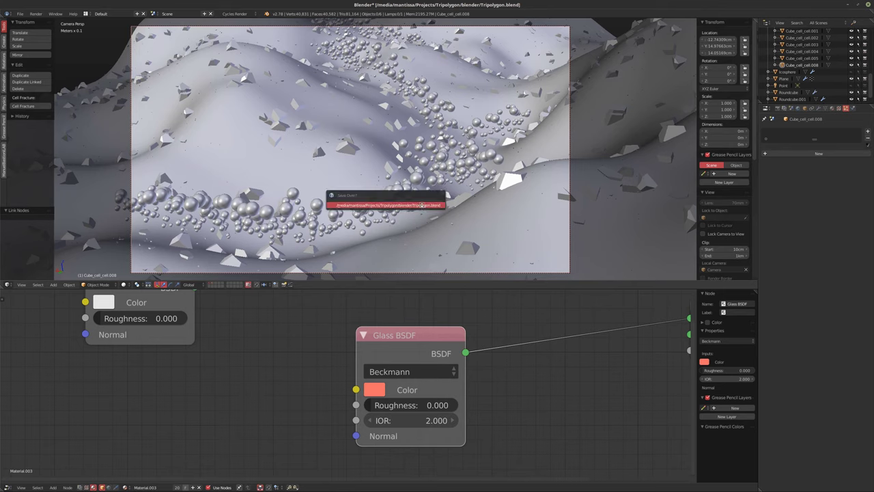
pyautogui.press('F12')
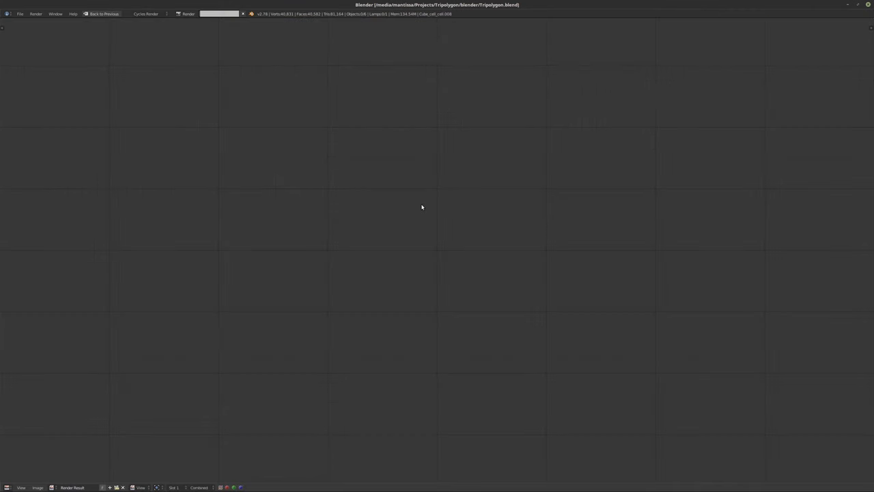
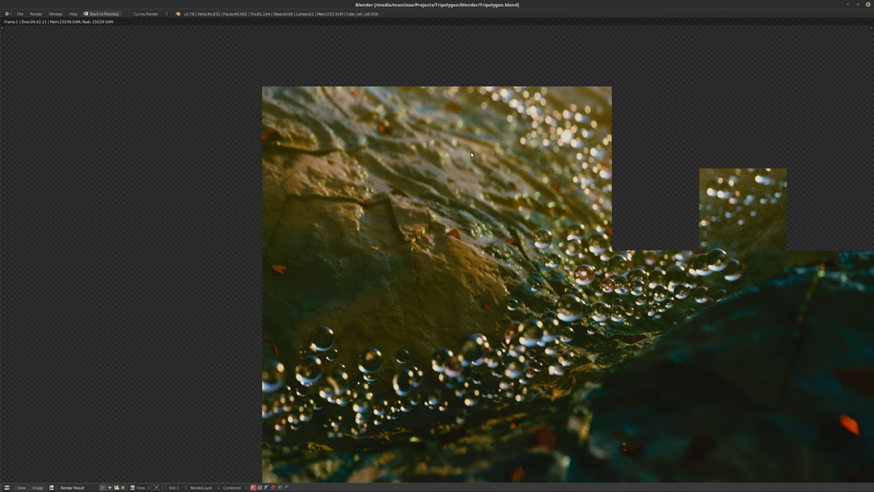
# - Close the finished render window and zoom the node editor out
pyautogui.press('Escape')
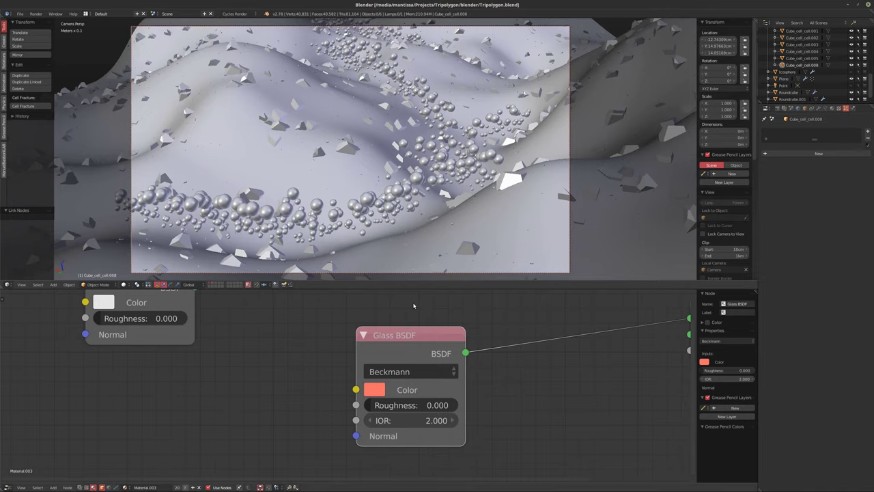
pyautogui.scroll(-6, 425, 369)
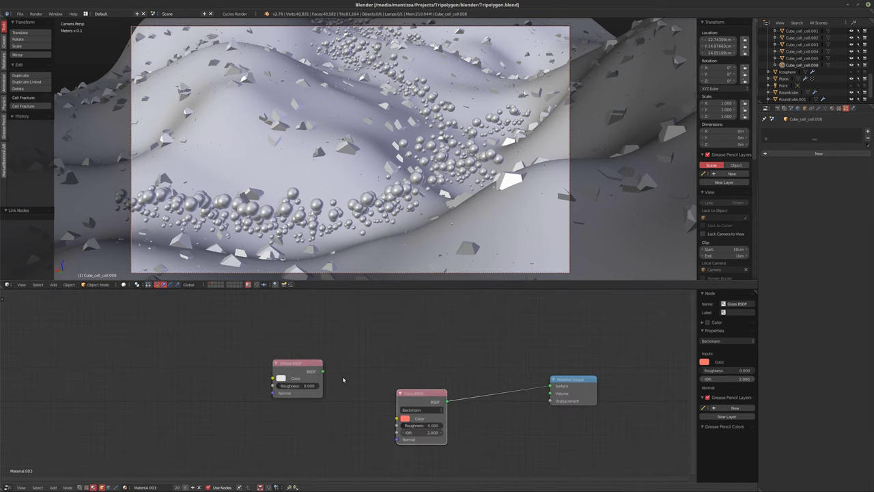
# - Select the terrain Plane and bring its Voronoi and Wave texture nodes into view
pyautogui.rightClick(386, 254)
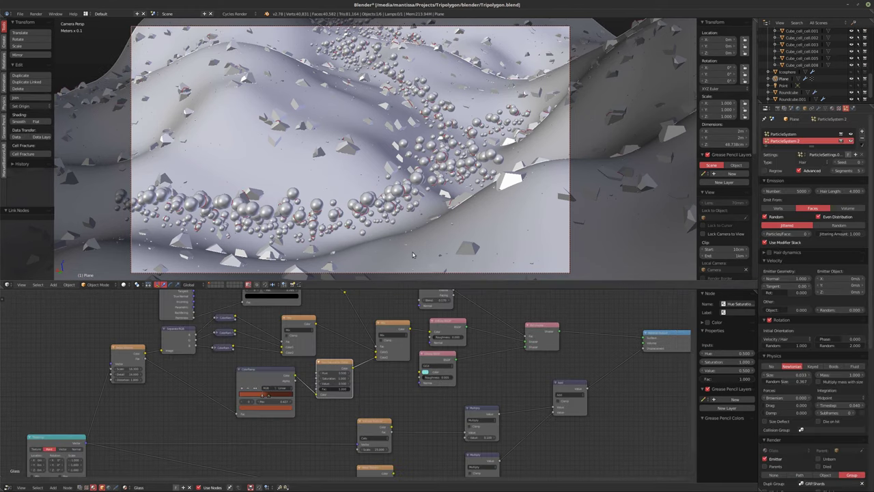
pyautogui.scroll(3, 345, 371)
pyautogui.moveTo(383, 372); pyautogui.dragTo(360, 319, button='middle')
pyautogui.scroll(-2, 323, 374)
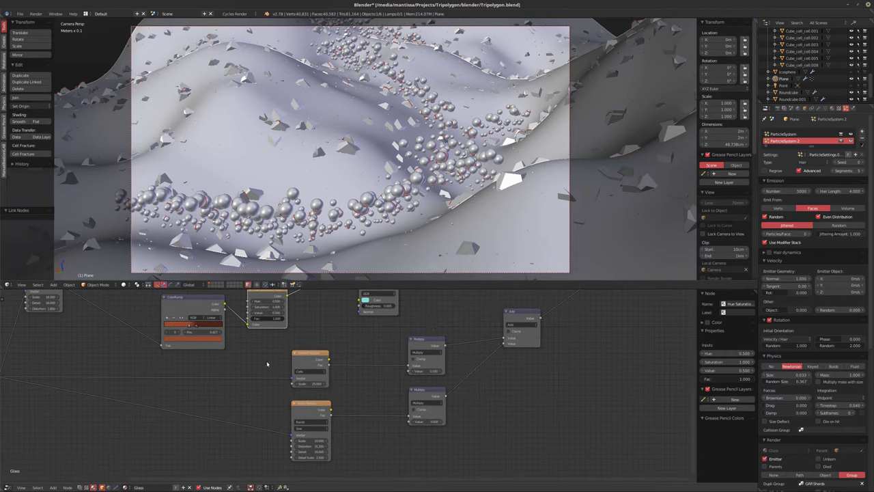
pyautogui.moveTo(269, 364); pyautogui.dragTo(357, 365, button='middle')
pyautogui.scroll(3, 357, 365)
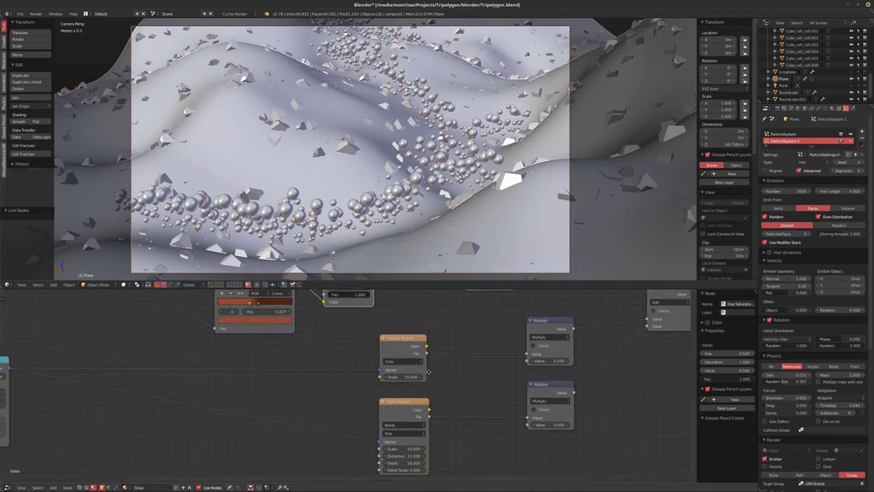
pyautogui.moveTo(443, 374); pyautogui.dragTo(316, 400, button='middle')
pyautogui.scroll(1, 328, 359)
# - Switch Voronoi coloring to Intensity, preview it, then relink Displacement to the reroute node
pyautogui.click(222, 377)
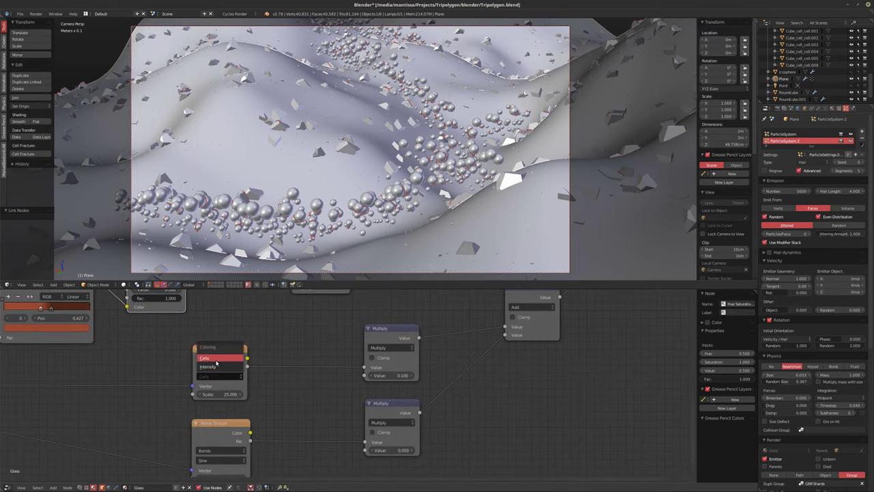
pyautogui.click(213, 369)
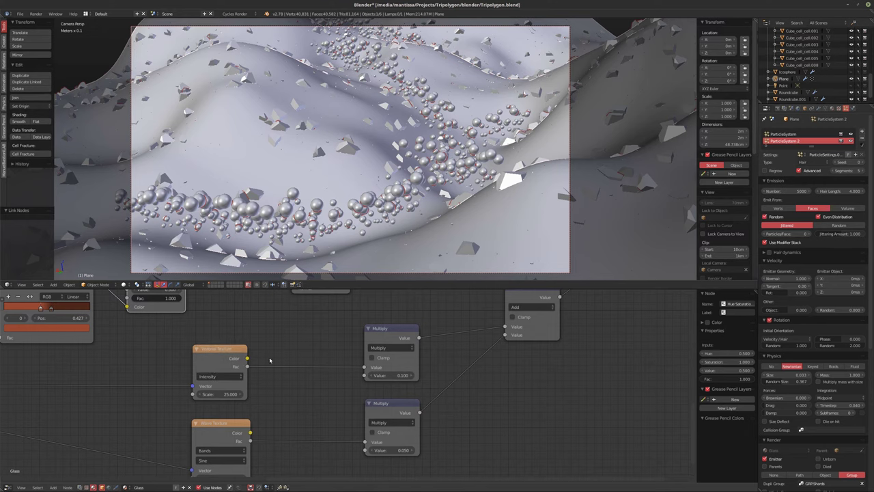
pyautogui.keyDown('ctrl'); pyautogui.keyDown('shift'); pyautogui.click(220, 357); pyautogui.keyUp('shift'); pyautogui.keyUp('ctrl')
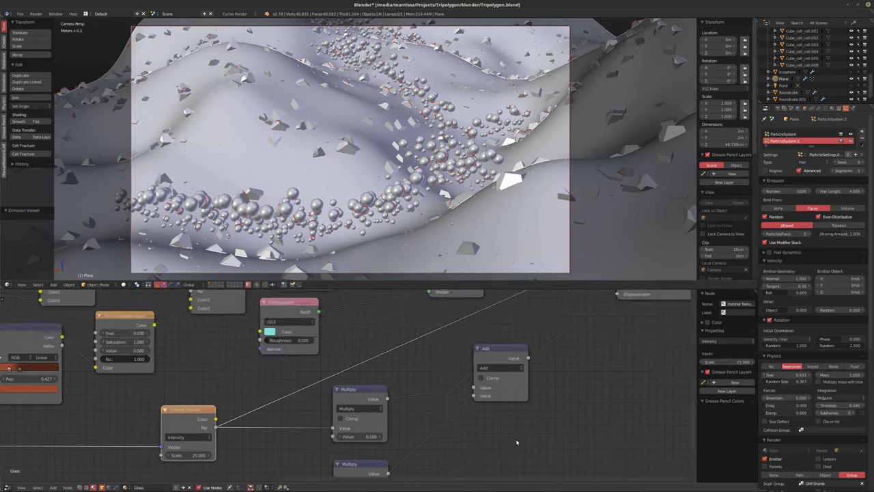
pyautogui.scroll(-3, 409, 369)
pyautogui.click(578, 347)
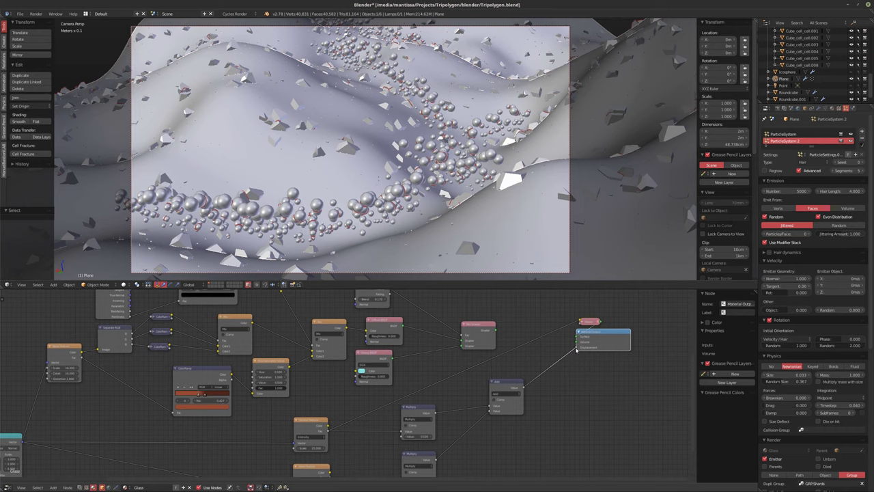
pyautogui.moveTo(576, 347); pyautogui.dragTo(580, 322)
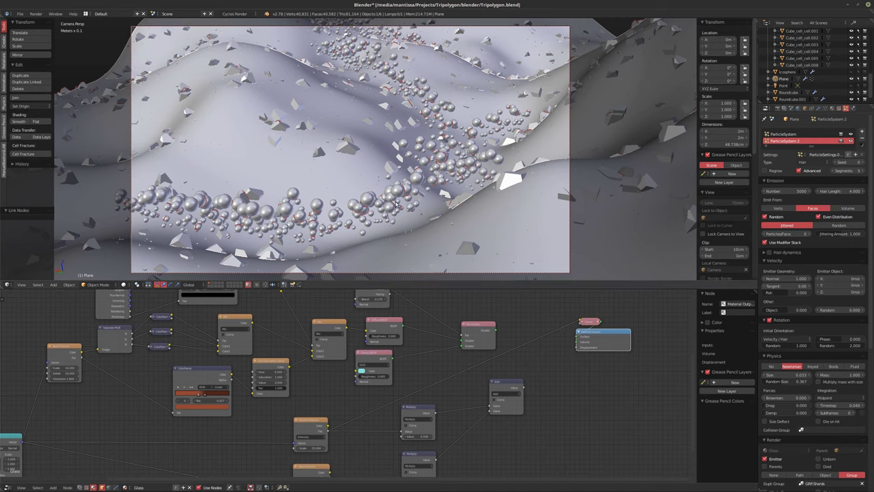
# - Check a rendered preview, then reconnect the Mix Shader to the material surface output
pyautogui.hotkey('shift', 'z')
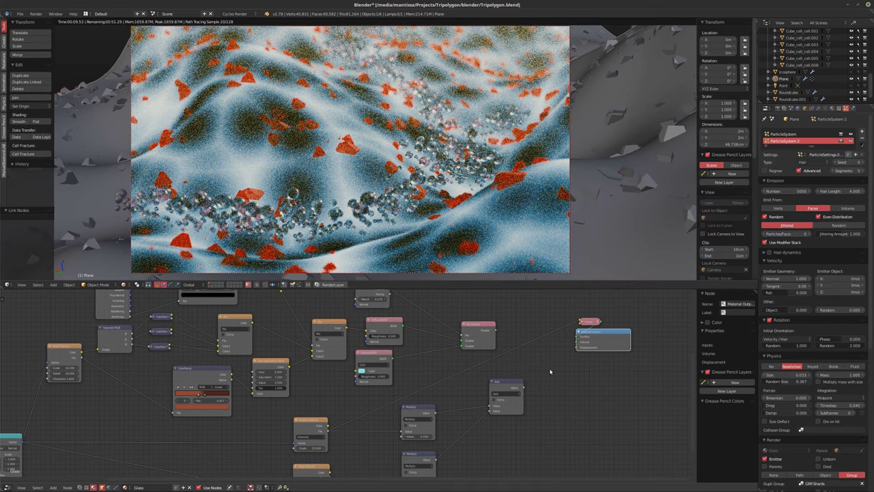
pyautogui.moveTo(544, 365); pyautogui.dragTo(518, 358, button='middle')
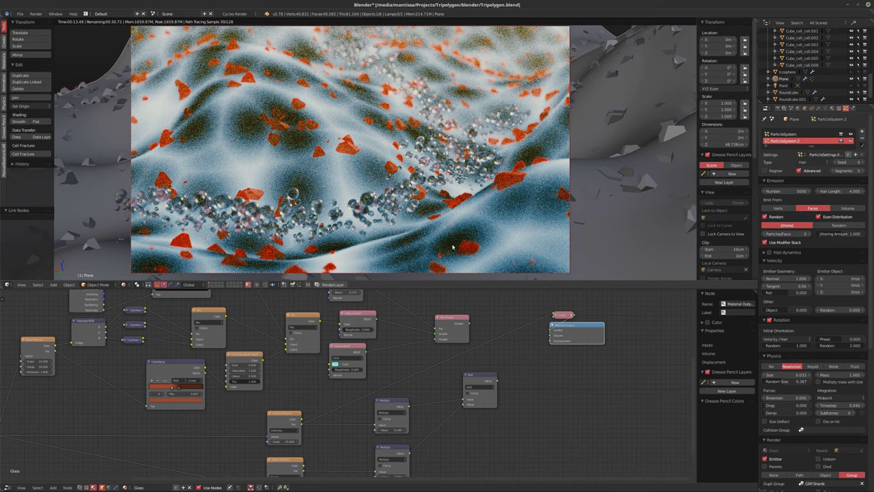
pyautogui.hotkey('shift', 'z')
pyautogui.moveTo(497, 379); pyautogui.dragTo(552, 340)
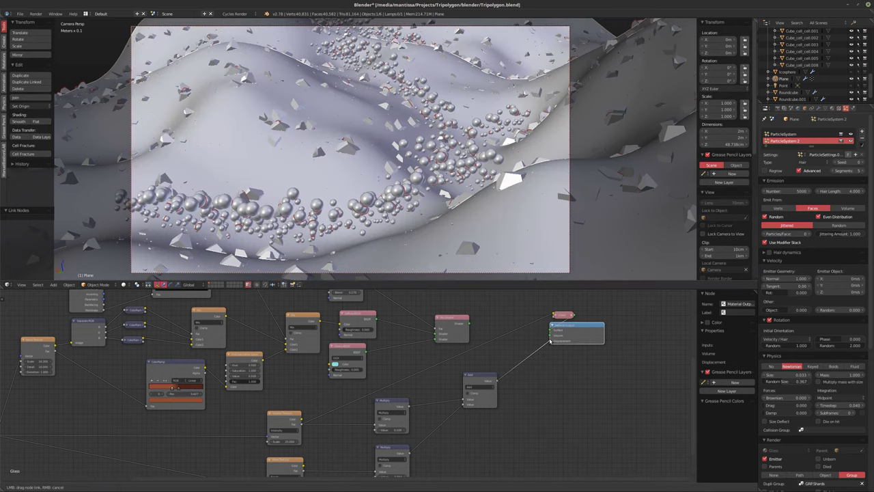
pyautogui.keyDown('ctrl'); pyautogui.keyDown('shift'); pyautogui.click(454, 326); pyautogui.keyUp('shift'); pyautogui.keyUp('ctrl')
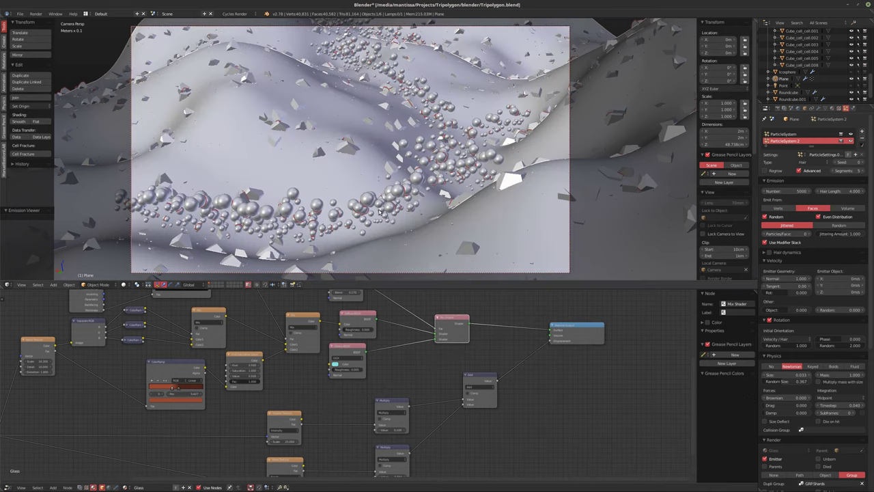
# - Re-check the tinted terrain in rendered view, then return to solid shading and fit the node tree
pyautogui.hotkey('shift', 'z')
pyautogui.moveTo(376, 380)
pyautogui.mouseDown(button='middle')
pyautogui.moveTo(410, 371)
pyautogui.moveTo(384, 403)
pyautogui.moveTo(393, 347)
pyautogui.moveTo(375, 371)
pyautogui.mouseUp(button='middle')
pyautogui.scroll(2, 384, 404)
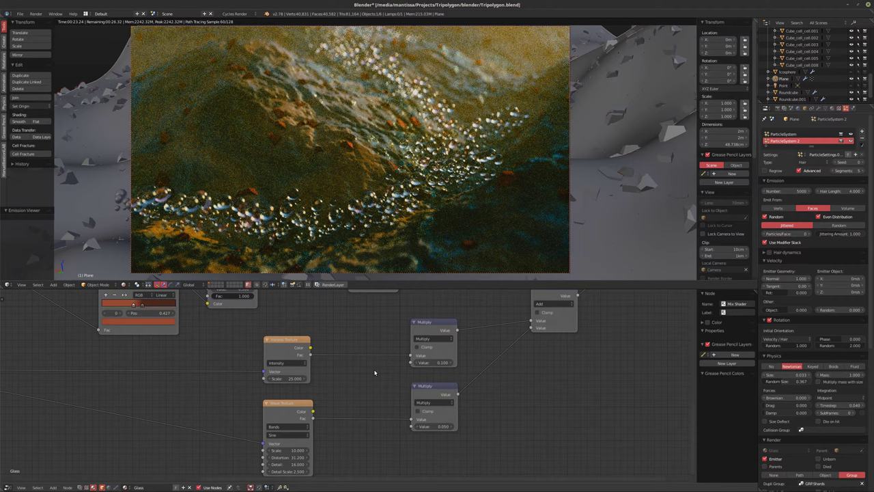
pyautogui.scroll(-4, 487, 382)
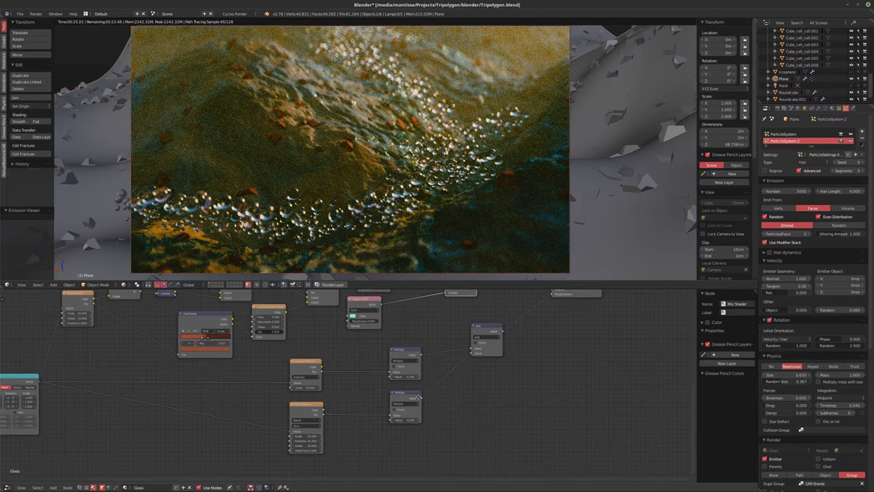
pyautogui.moveTo(450, 350); pyautogui.dragTo(454, 316, button='middle')
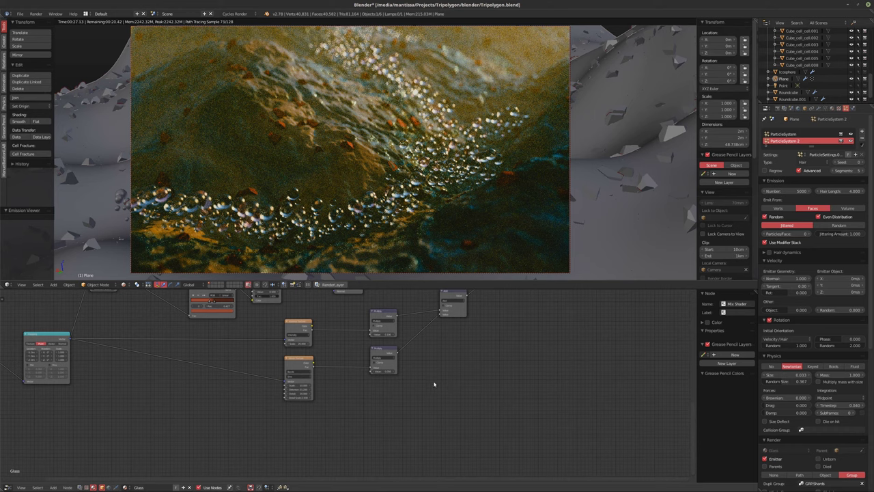
pyautogui.hotkey('shift', 'z')
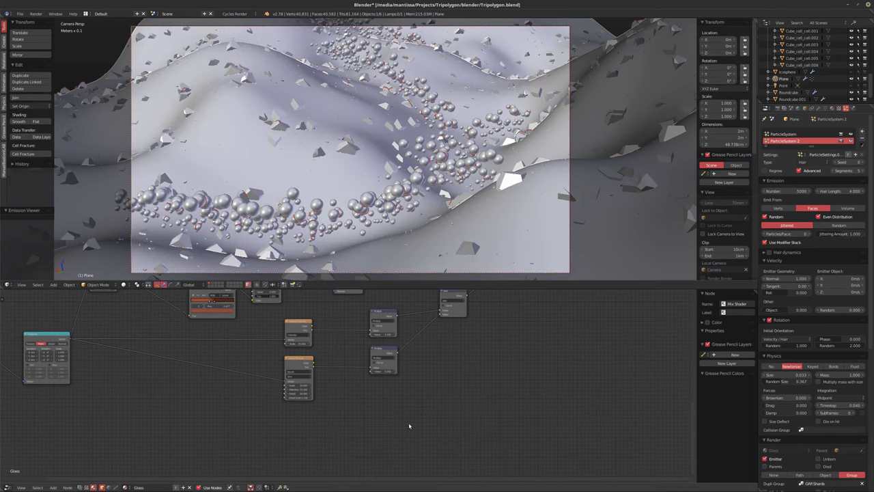
pyautogui.press('Home')
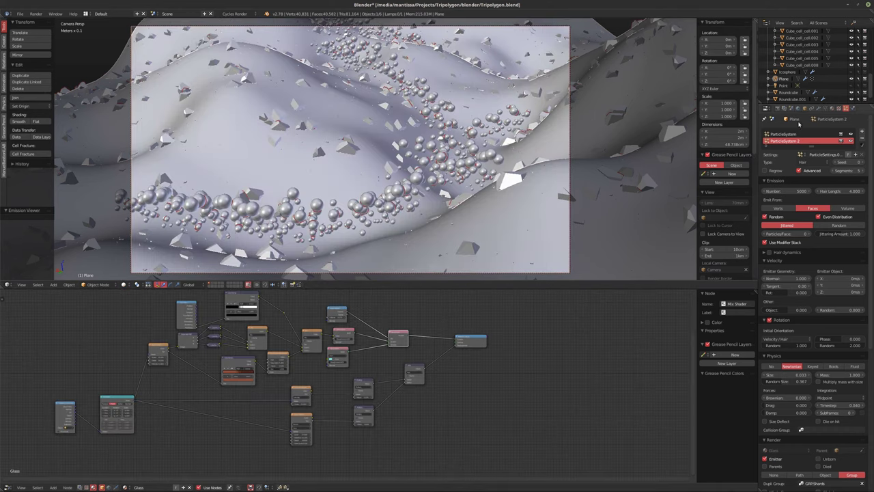
# - Show the Plane's modifier stack and expand Subsurf.002's adaptive subdivision settings (dicing scale 2.00)
pyautogui.click(823, 108)
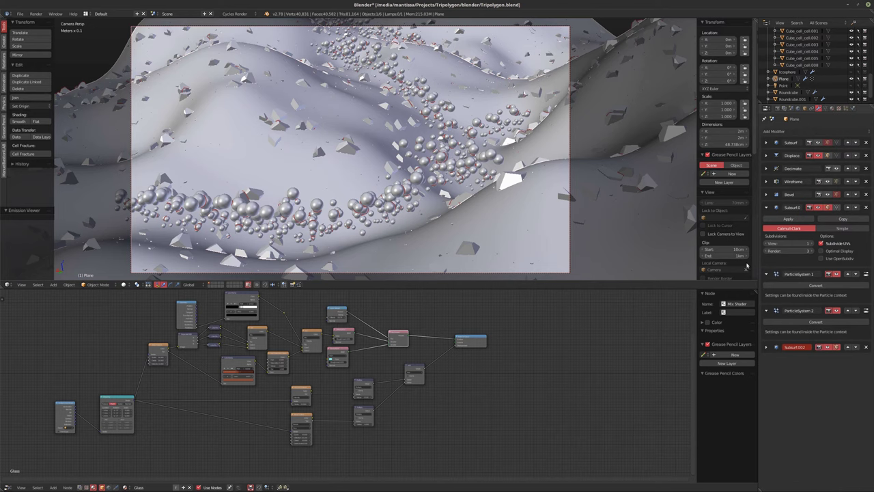
pyautogui.click(766, 346)
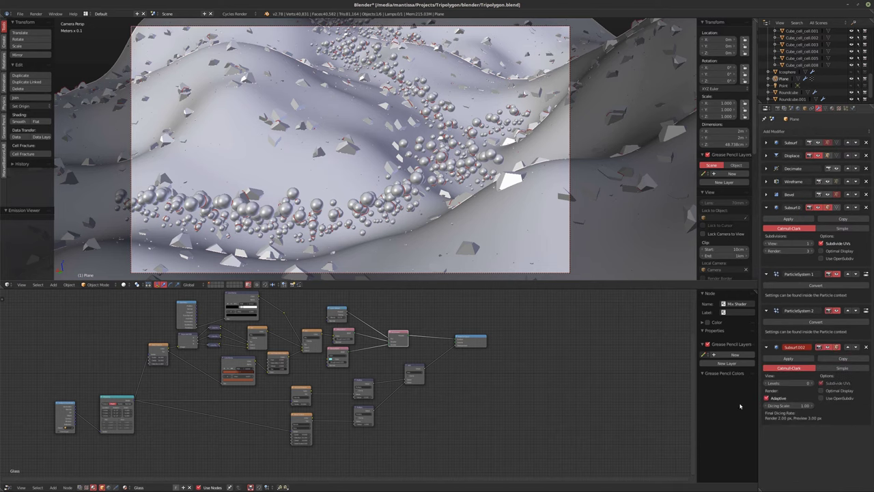
pyautogui.scroll(4, 544, 373)
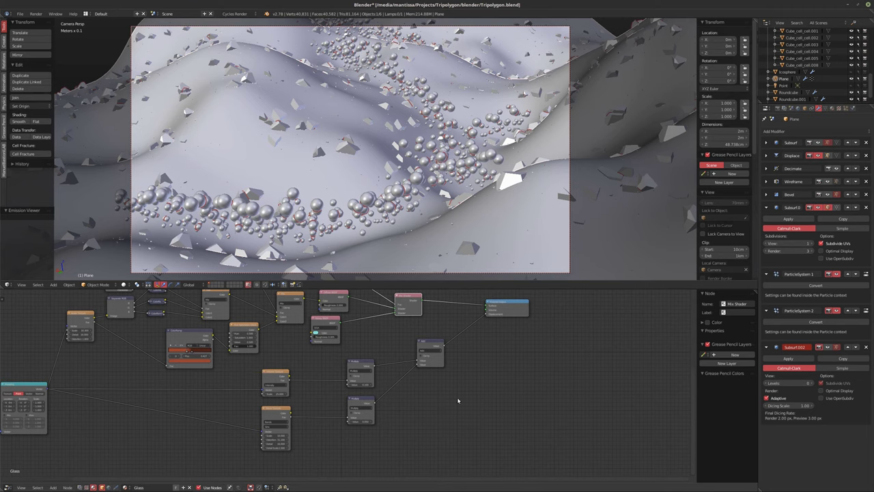
pyautogui.hotkey('shift', 'a')
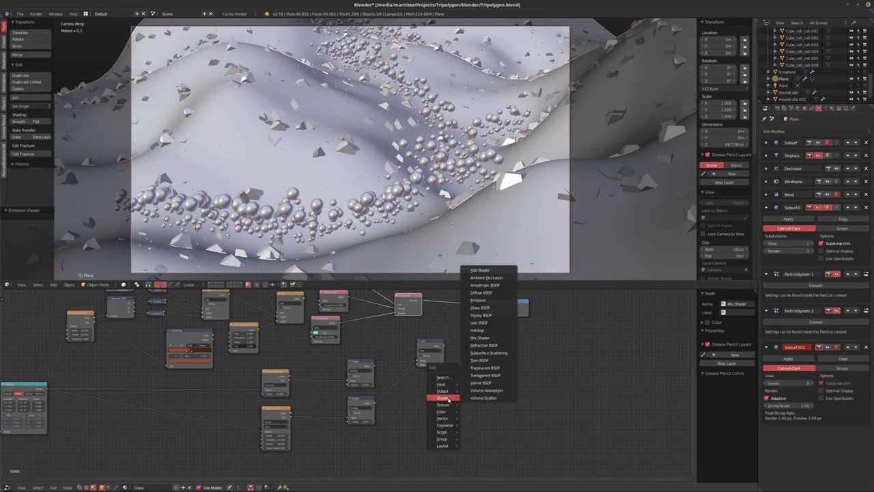
# - Add a Noise Texture below the other textures, preview its output, and move it down
pyautogui.moveTo(446, 398)
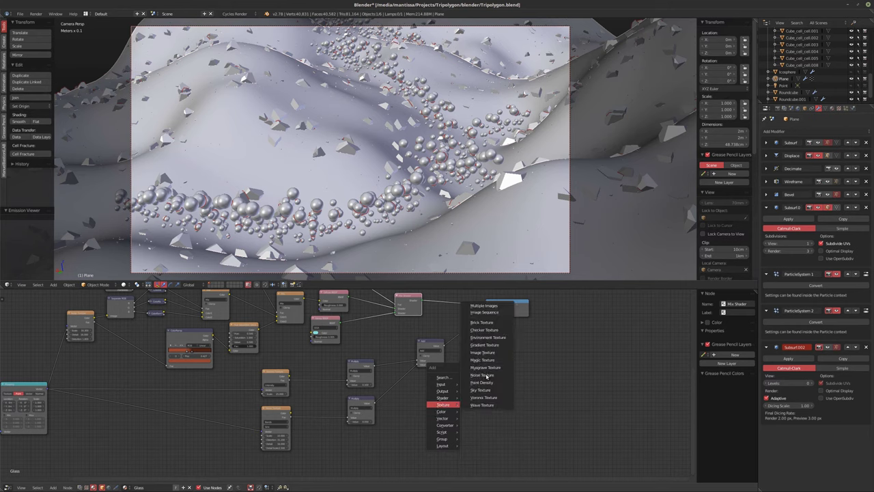
pyautogui.click(481, 375)
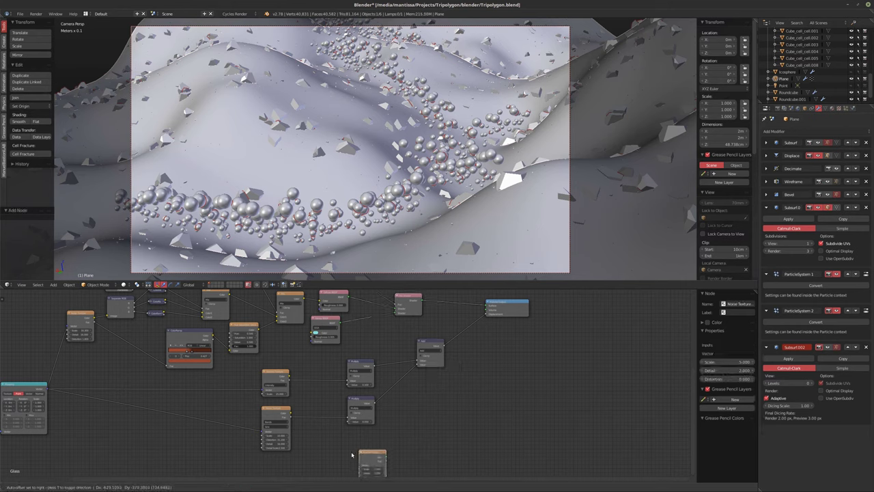
pyautogui.click(362, 456)
pyautogui.moveTo(388, 435)
pyautogui.mouseDown(button='middle')
pyautogui.moveTo(437, 379)
pyautogui.moveTo(418, 368)
pyautogui.mouseUp(button='middle')
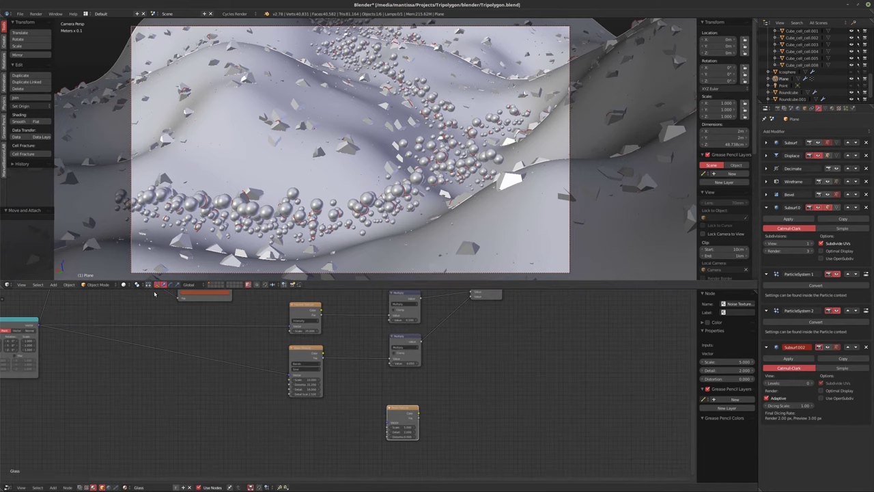
pyautogui.click(124, 285)
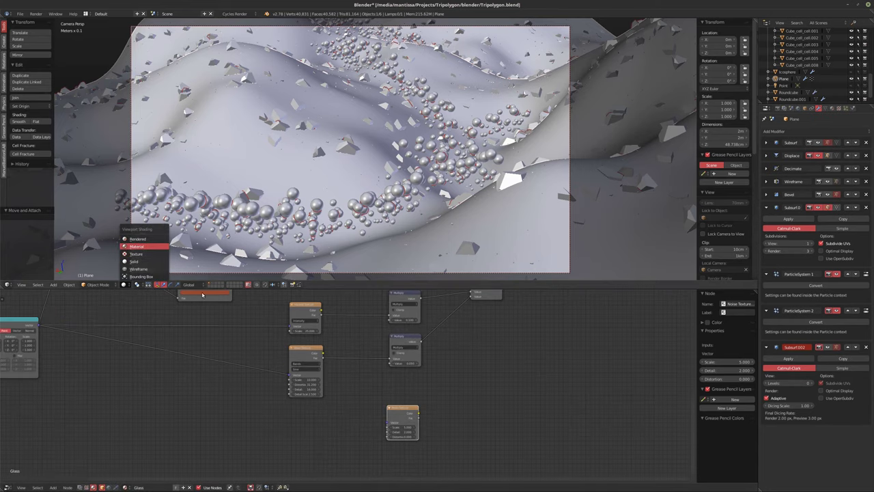
pyautogui.press('Return')
pyautogui.keyDown('ctrl'); pyautogui.keyDown('shift'); pyautogui.click(398, 412); pyautogui.keyUp('shift'); pyautogui.keyUp('ctrl')
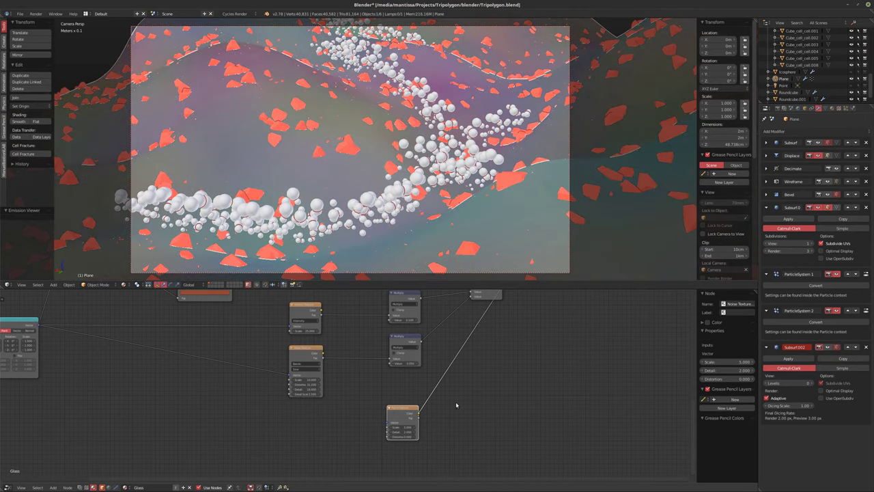
pyautogui.moveTo(458, 404); pyautogui.dragTo(523, 389, button='middle')
pyautogui.scroll(2, 424, 390)
pyautogui.moveTo(423, 390); pyautogui.dragTo(435, 353, button='middle')
pyautogui.moveTo(465, 363); pyautogui.dragTo(464, 385)
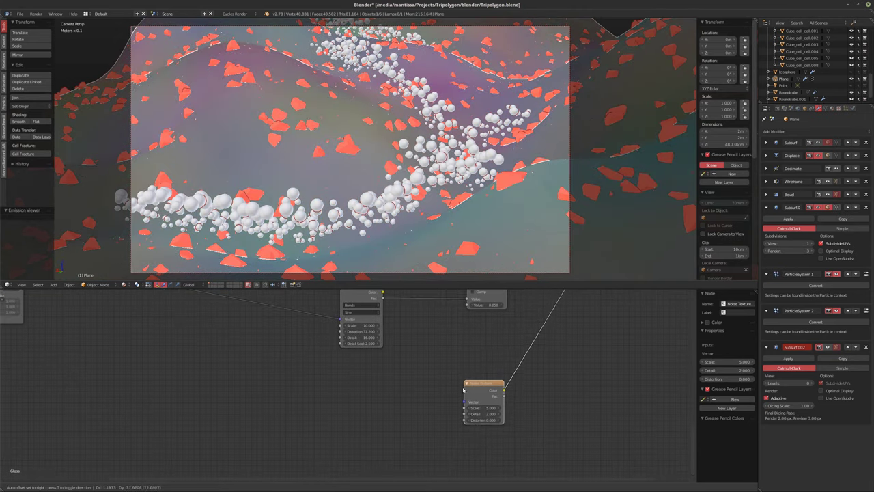
# - Add a Musgrave Texture node to the left of the Noise Texture
pyautogui.hotkey('shift', 'a')
pyautogui.moveTo(325, 396)
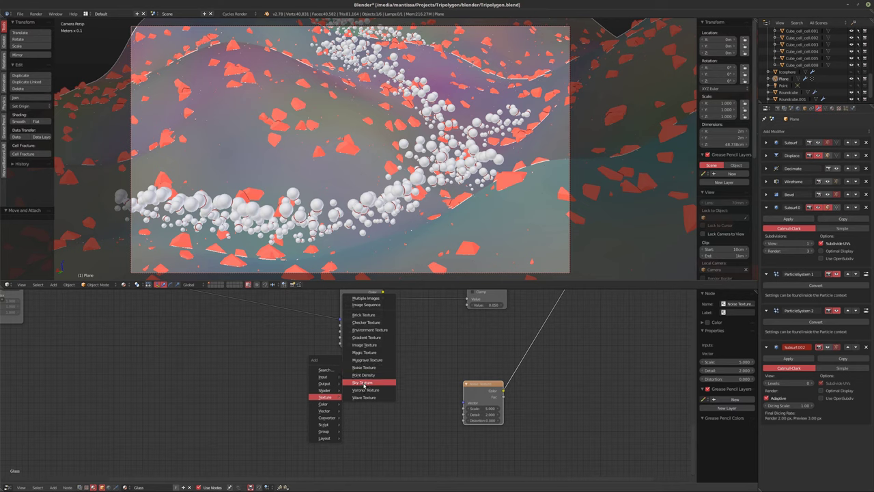
pyautogui.click(367, 360)
pyautogui.click(366, 400)
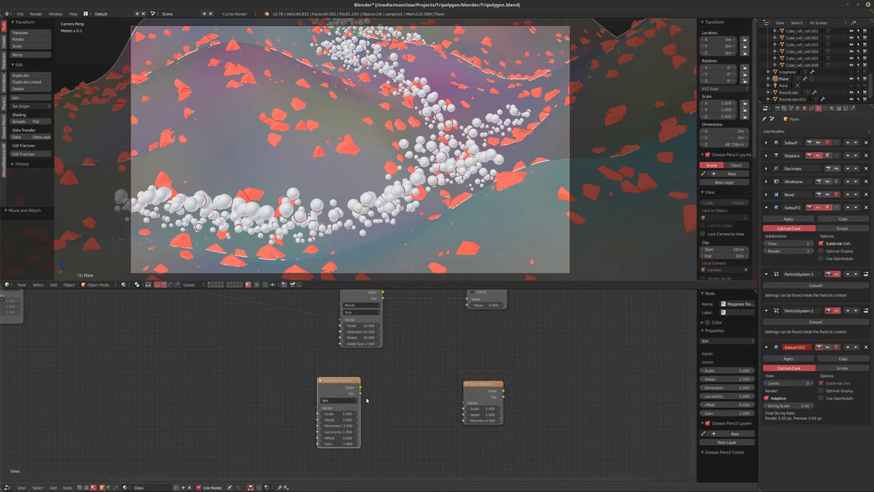
# - Link Musgrave Fac into the Noise Texture Vector and adjust both textures' Scale values
pyautogui.moveTo(360, 393); pyautogui.dragTo(469, 404)
pyautogui.moveTo(446, 384); pyautogui.dragTo(385, 375, button='middle')
pyautogui.scroll(3, 371, 362)
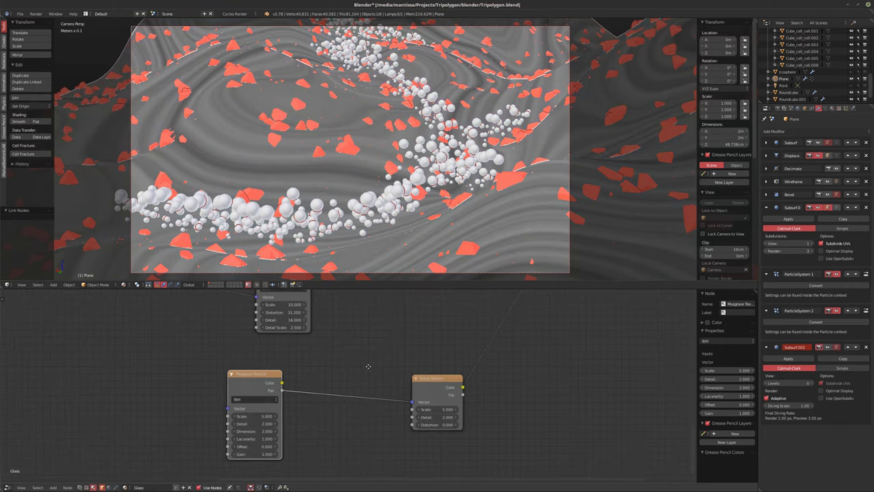
pyautogui.moveTo(430, 405)
pyautogui.mouseDown()
pyautogui.moveTo(383, 405)
pyautogui.moveTo(553, 405)
pyautogui.mouseUp()
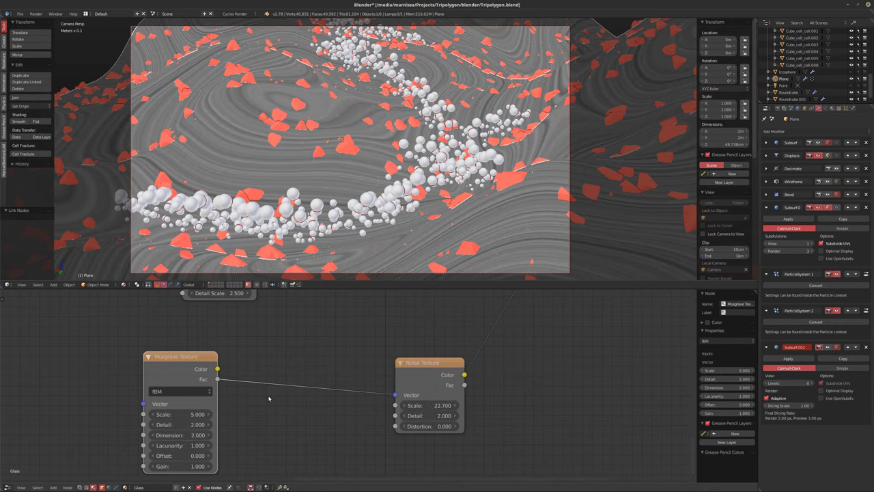
pyautogui.moveTo(173, 413)
pyautogui.mouseDown()
pyautogui.moveTo(180, 413)
pyautogui.moveTo(170, 414)
pyautogui.mouseUp()
pyautogui.scroll(-5, 322, 437)
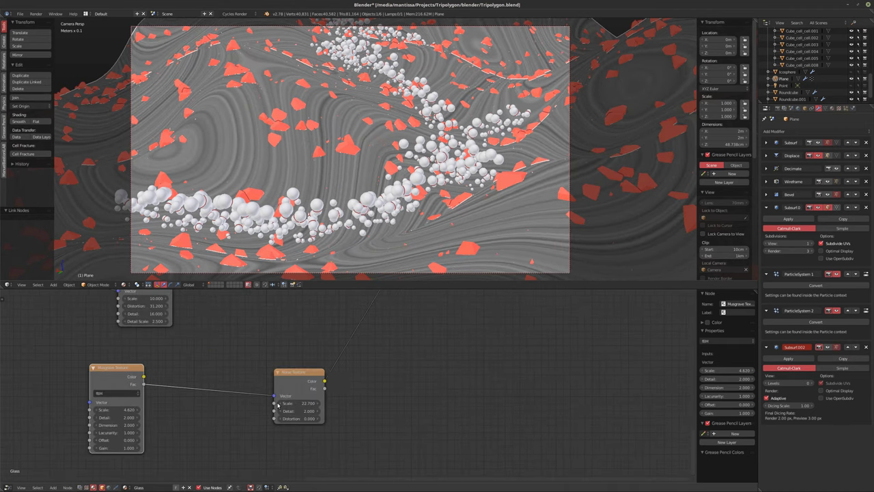
pyautogui.scroll(-2, 322, 437)
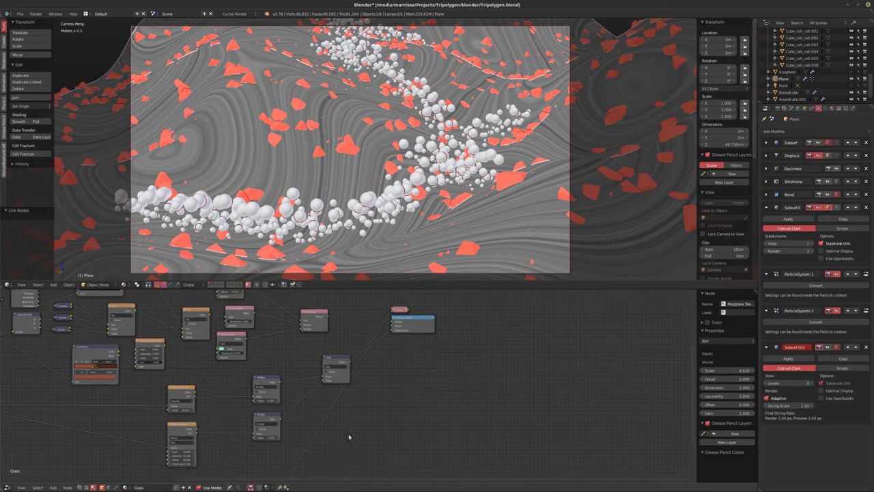
pyautogui.scroll(3, 328, 444)
# - Insert a Math node on the existing link and set it to Multiply
pyautogui.hotkey('shift', 'a')
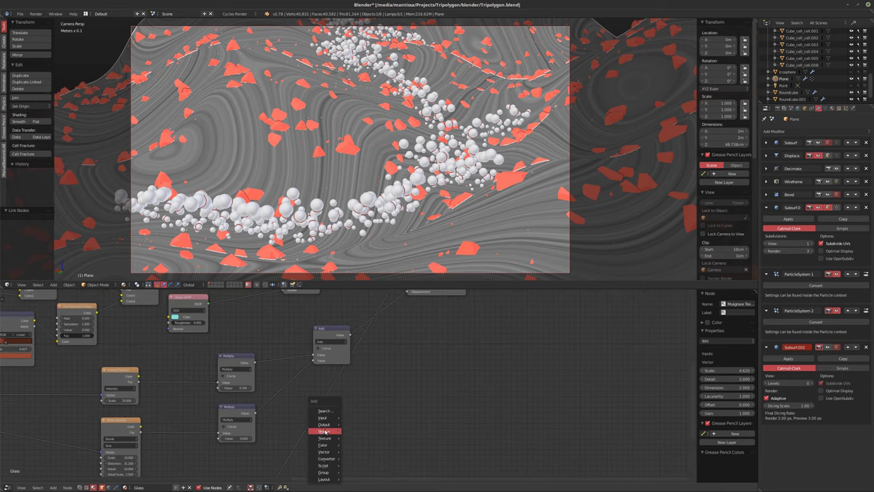
pyautogui.moveTo(326, 434)
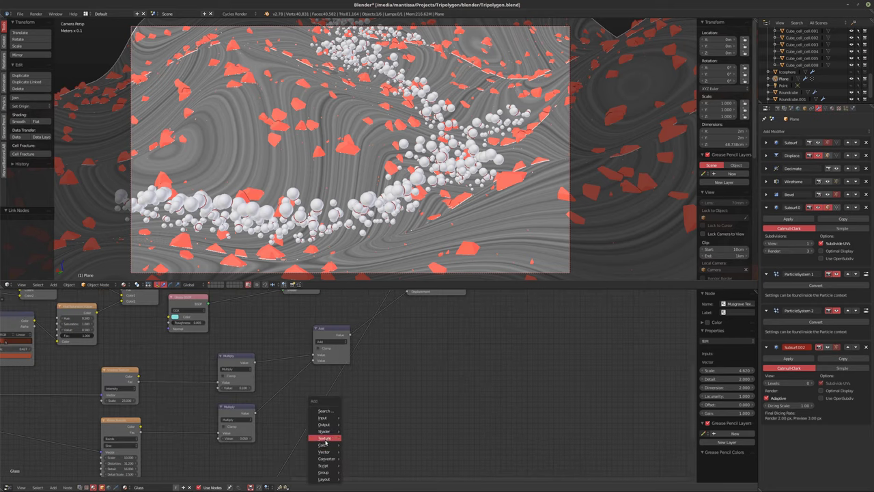
pyautogui.moveTo(326, 458)
pyautogui.click(362, 413)
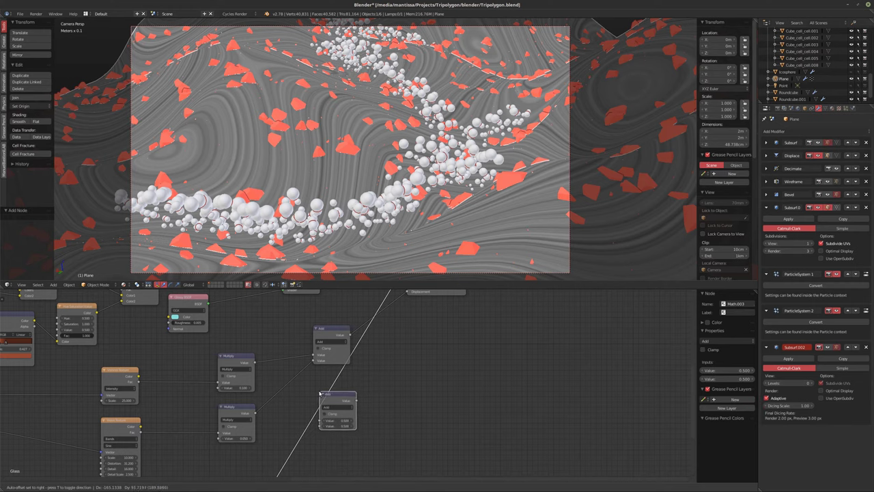
pyautogui.click(352, 424)
pyautogui.moveTo(334, 398); pyautogui.dragTo(325, 402)
pyautogui.click(328, 413)
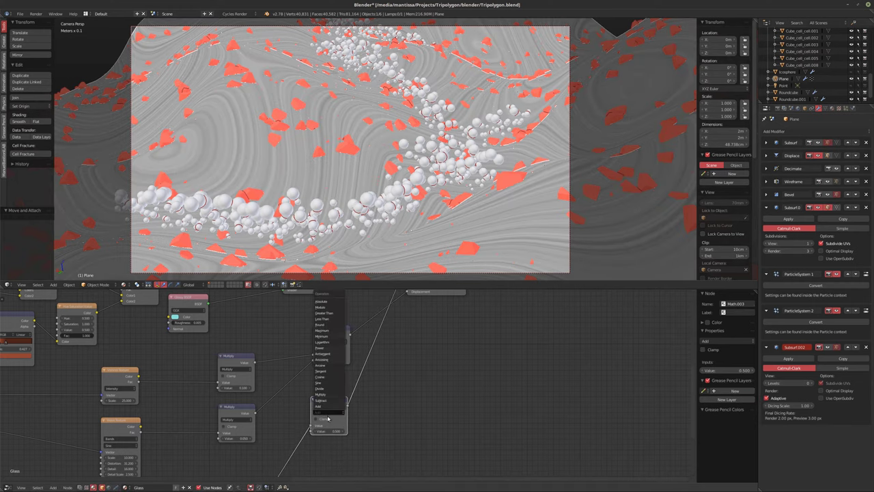
pyautogui.click(321, 395)
pyautogui.keyDown('shift'); pyautogui.scroll(3, 400, 403); pyautogui.keyUp('shift')
# - Add an Add math node after the Multiply, rewire it, and reconnect the Mix Shader to the output
pyautogui.hotkey('shift', 'a')
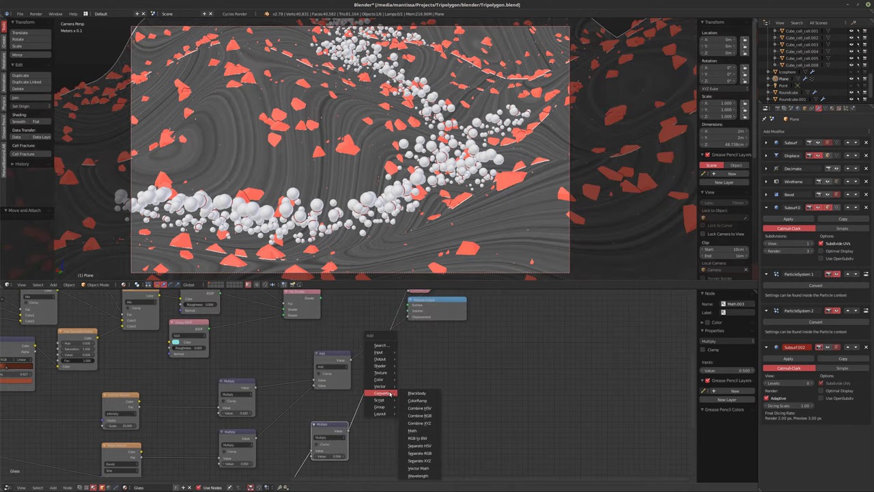
pyautogui.moveTo(380, 365)
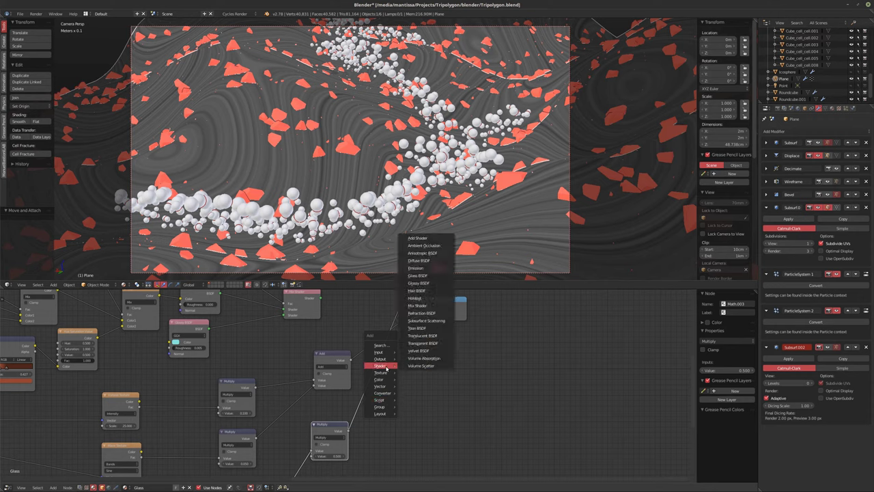
pyautogui.moveTo(387, 393)
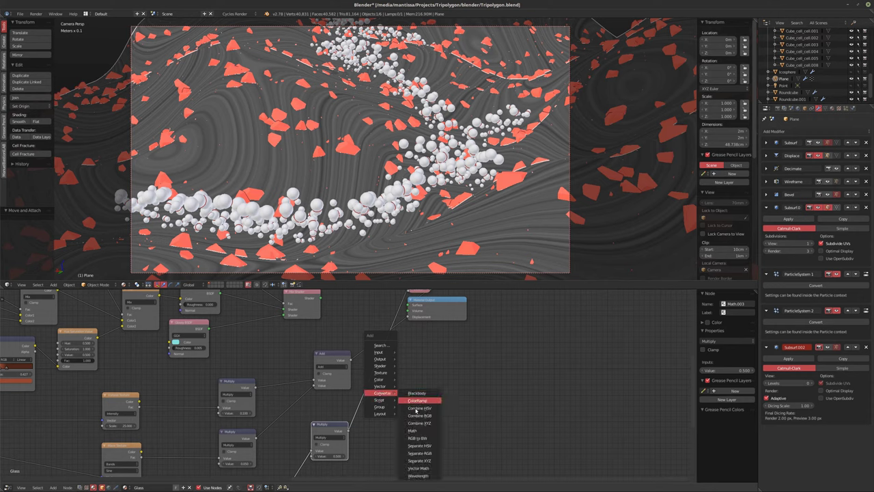
pyautogui.click(416, 430)
pyautogui.click(371, 387)
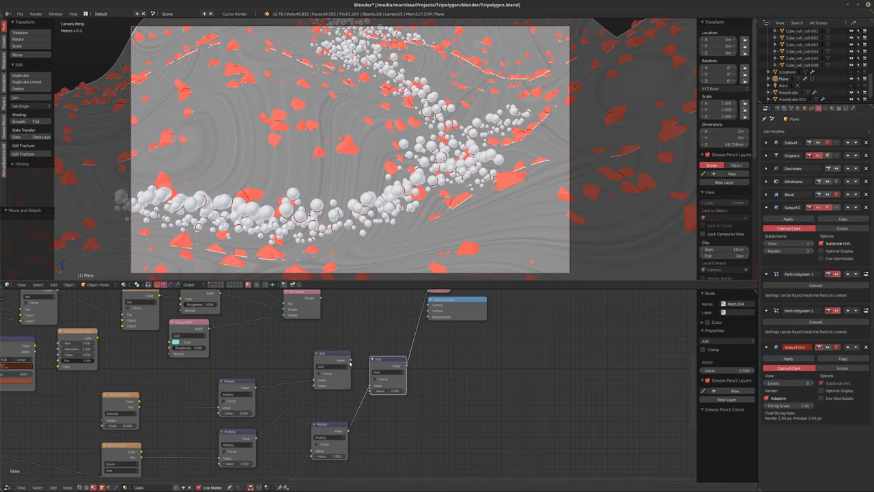
pyautogui.moveTo(371, 386)
pyautogui.mouseDown()
pyautogui.moveTo(368, 393)
pyautogui.moveTo(384, 382)
pyautogui.mouseUp()
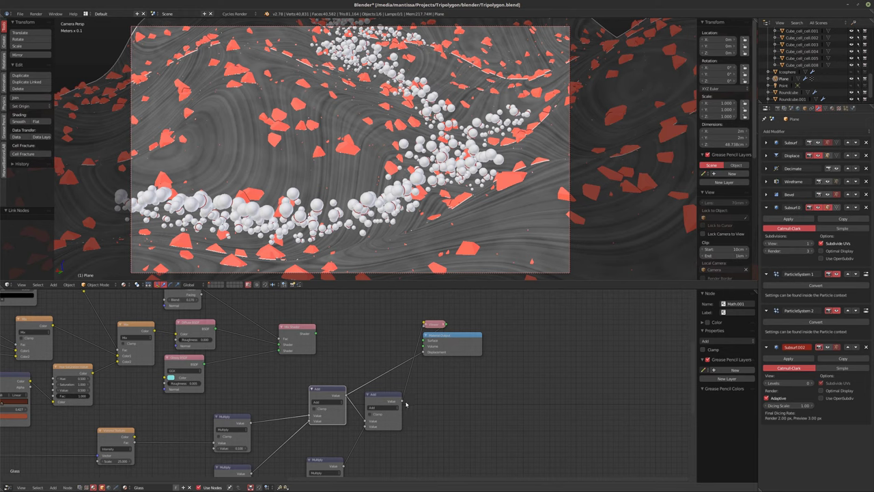
pyautogui.moveTo(328, 391)
pyautogui.mouseDown()
pyautogui.moveTo(344, 355)
pyautogui.moveTo(323, 386)
pyautogui.mouseUp()
pyautogui.moveTo(402, 401); pyautogui.dragTo(426, 351)
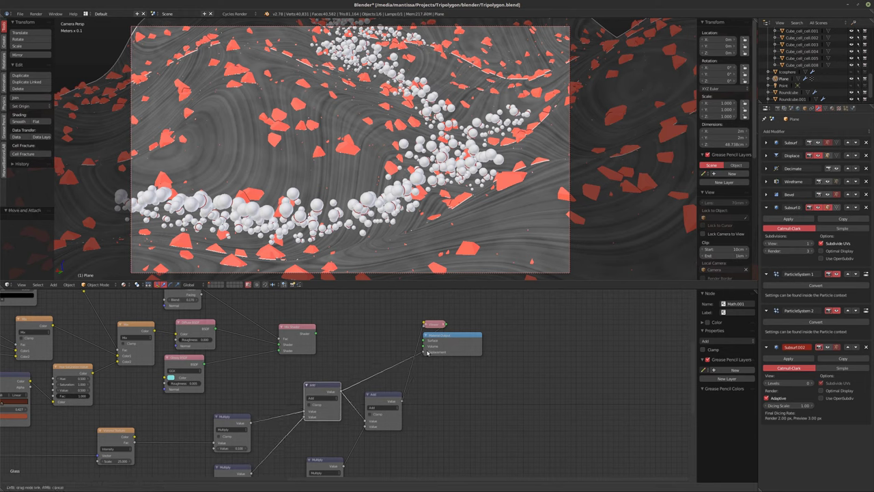
pyautogui.keyDown('ctrl'); pyautogui.keyDown('shift'); pyautogui.click(337, 357); pyautogui.keyUp('shift'); pyautogui.keyUp('ctrl')
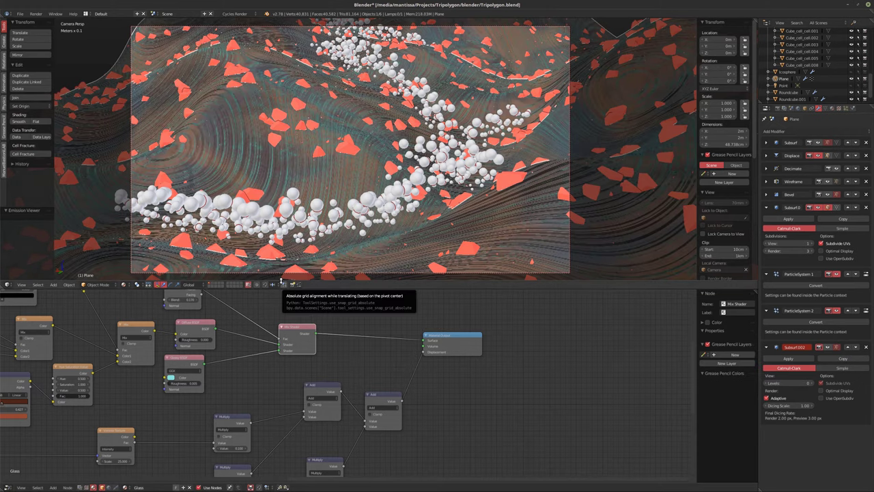
# - Set the lower Multiply node's value to 3
pyautogui.moveTo(375, 415); pyautogui.dragTo(407, 339, button='middle')
pyautogui.click(354, 411)
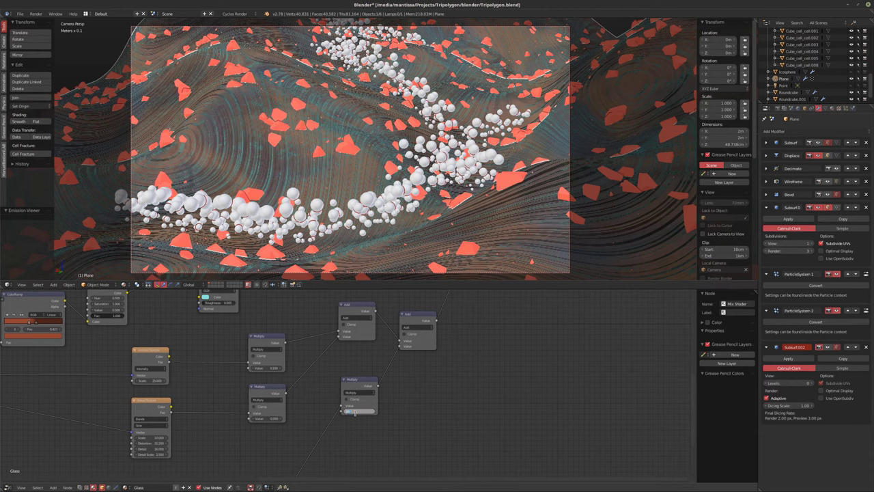
pyautogui.write('3')
pyautogui.press('Return')
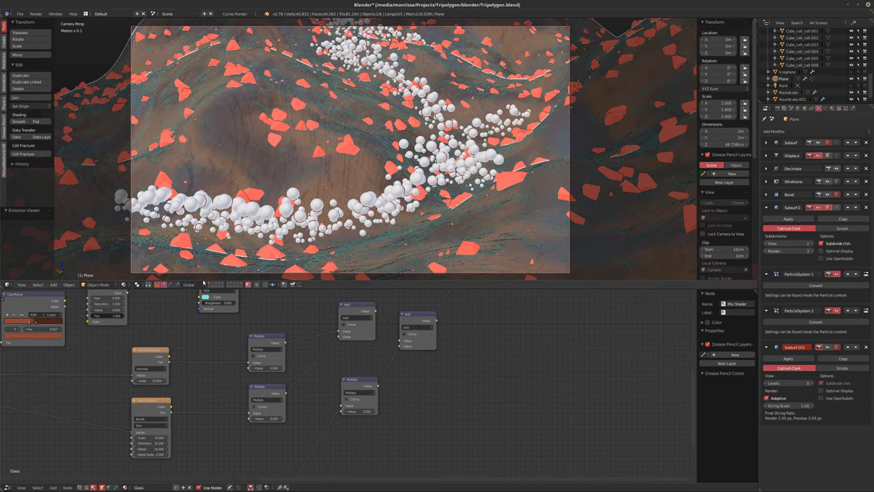
pyautogui.click(126, 284)
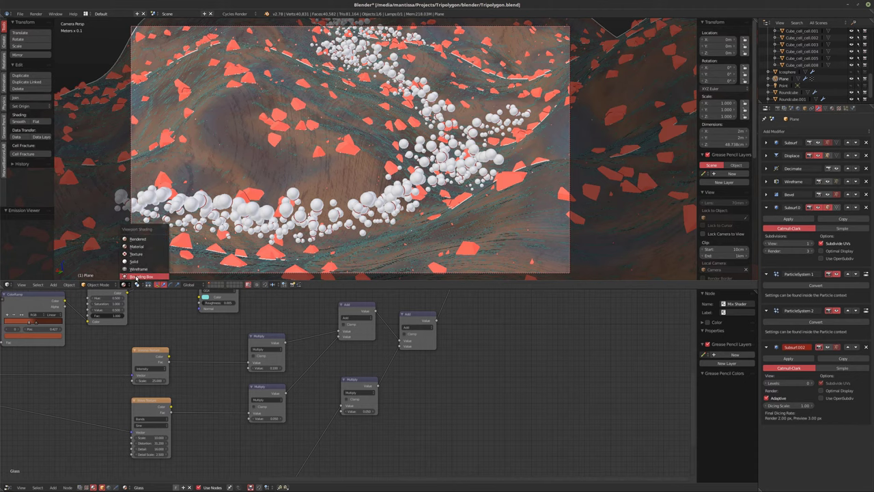
# - Switch the viewport to Solid, then to a live Cycles rendered preview
pyautogui.click(134, 261)
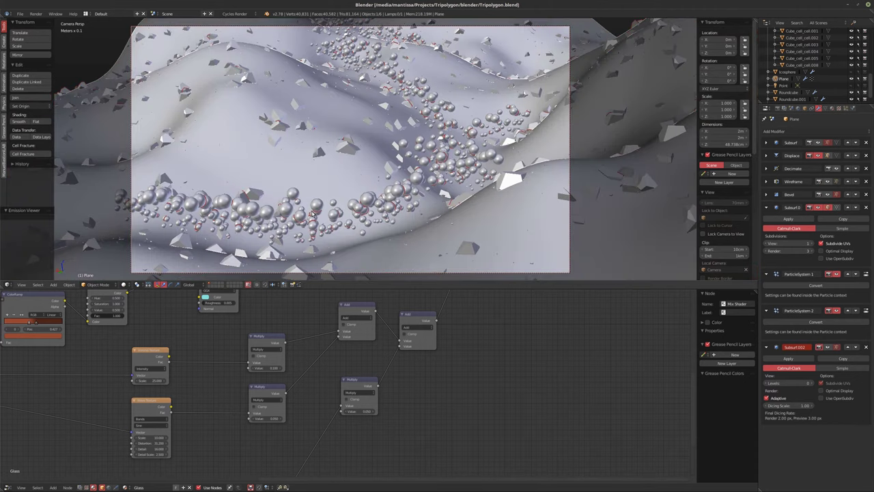
pyautogui.hotkey('shift', 'z')
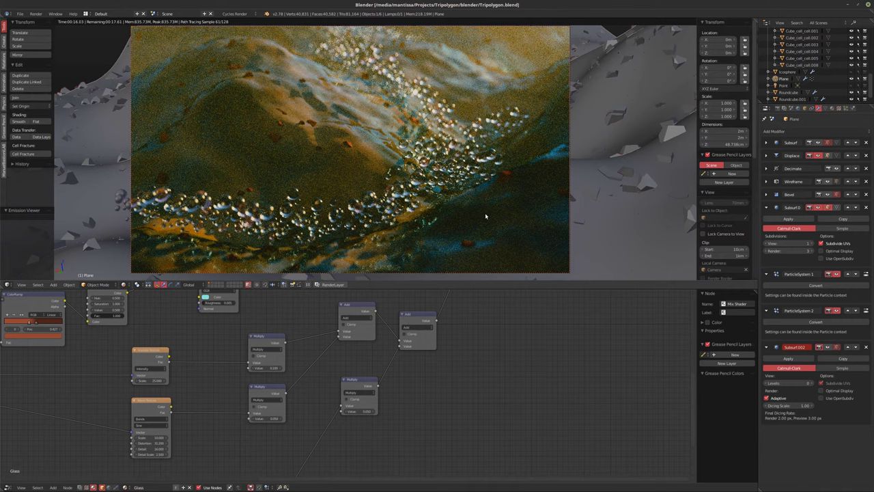
# - Save the blend file, overwriting the existing one, and restart the rendered preview
pyautogui.hotkey('shift', 'z')
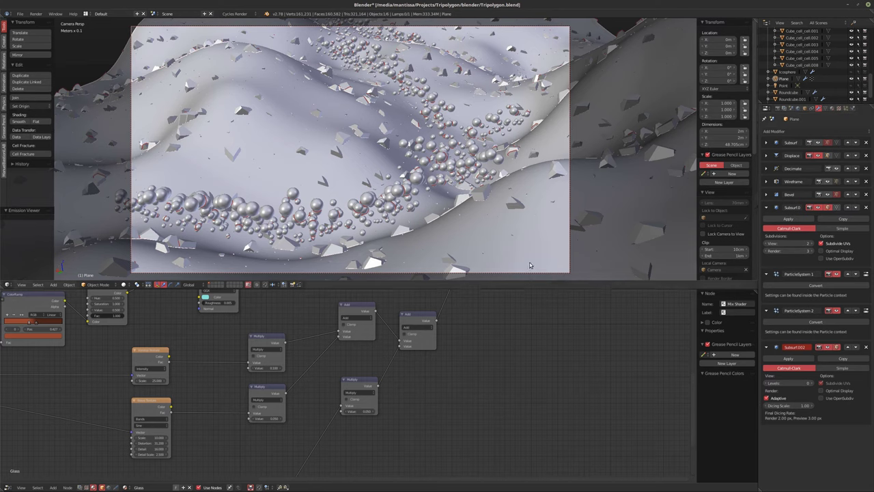
pyautogui.hotkey('ctrl', 's')
pyautogui.click(402, 197)
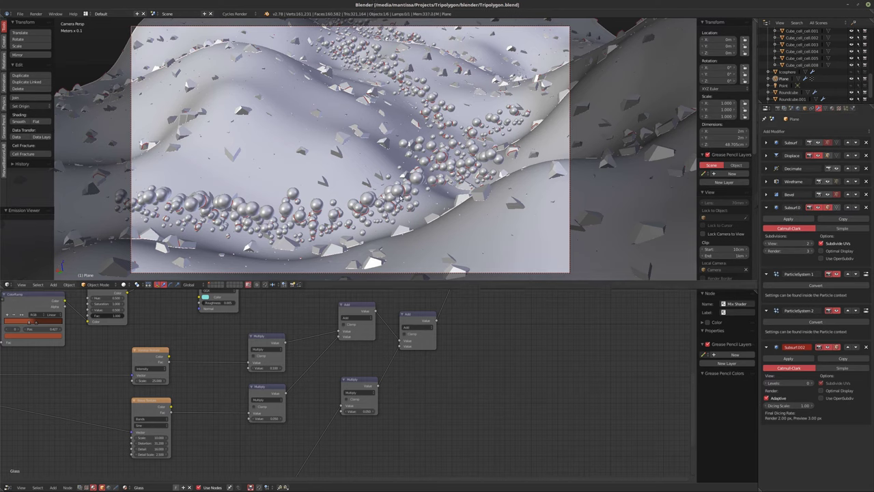
pyautogui.hotkey('shift', 'z')
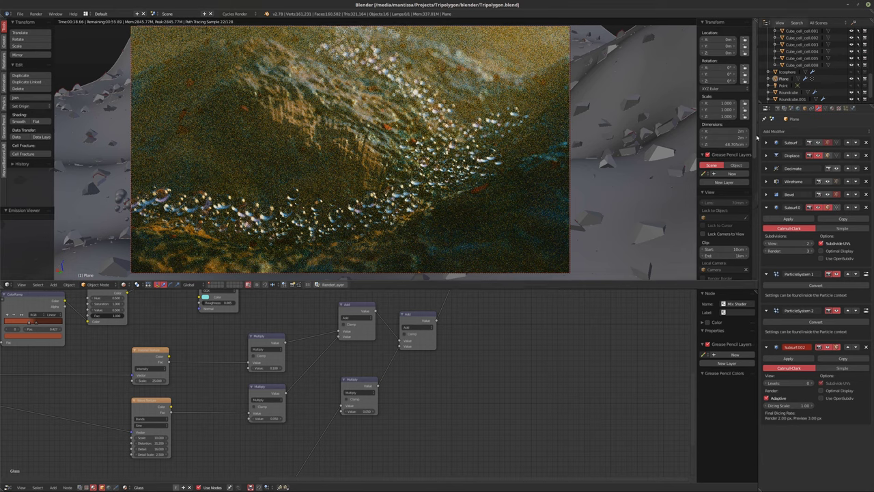
# - Set the final render samples to 256 and render the frame with F12
pyautogui.click(778, 108)
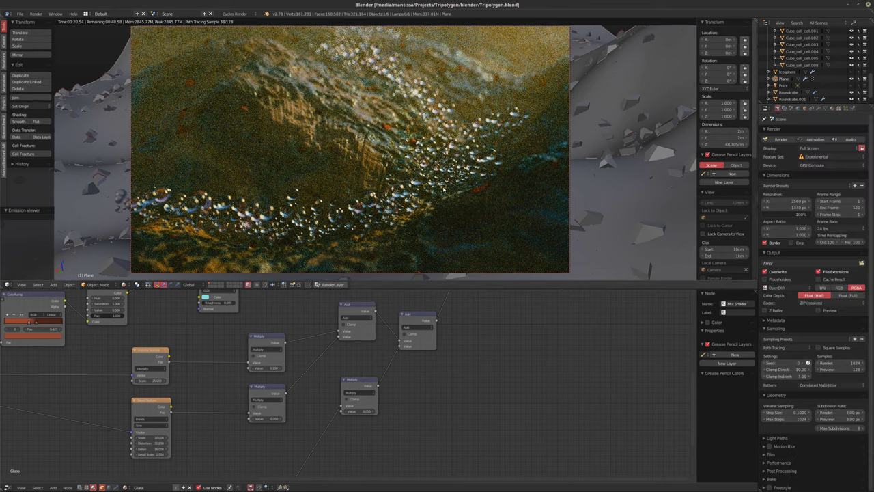
pyautogui.hotkey('shift', 'z')
pyautogui.click(836, 363)
pyautogui.write('256')
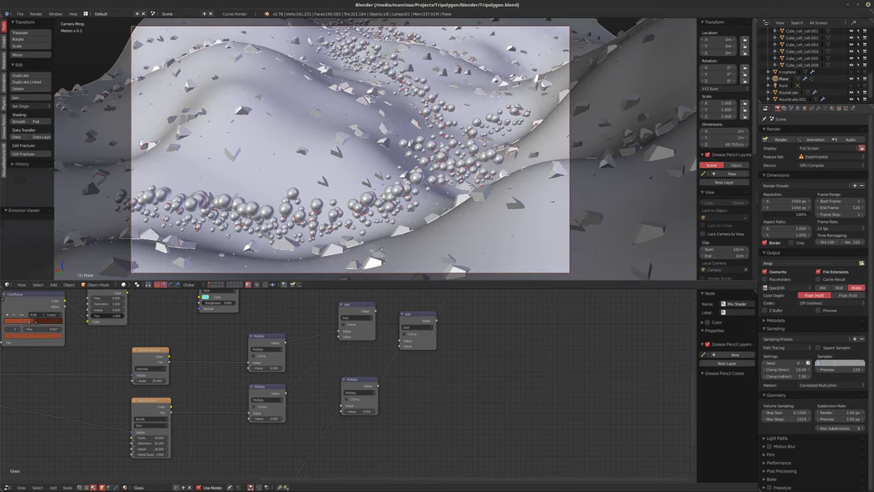
pyautogui.press('Return')
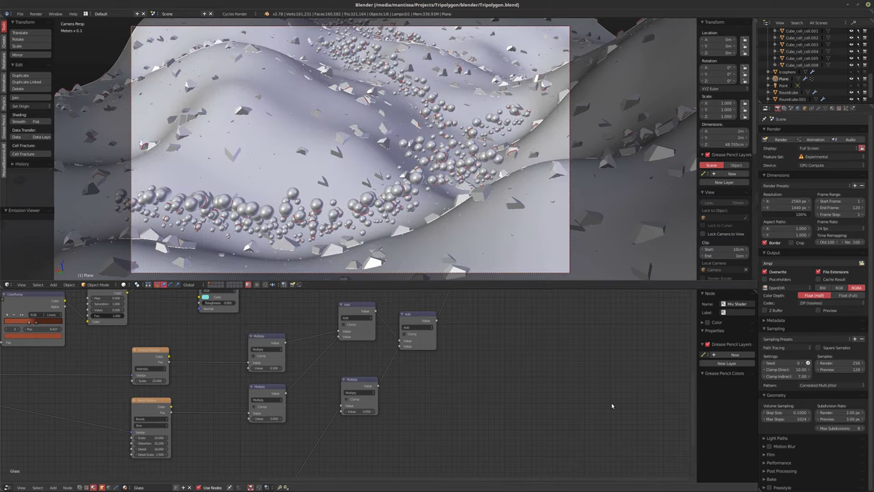
pyautogui.press('F12')
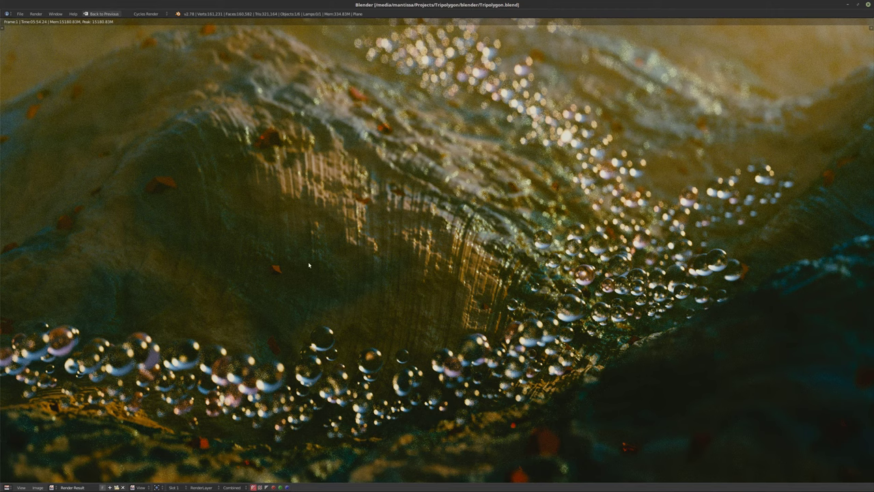
# - Close the render and add a second vertex group in the Plane's Object Data properties
pyautogui.press('Escape')
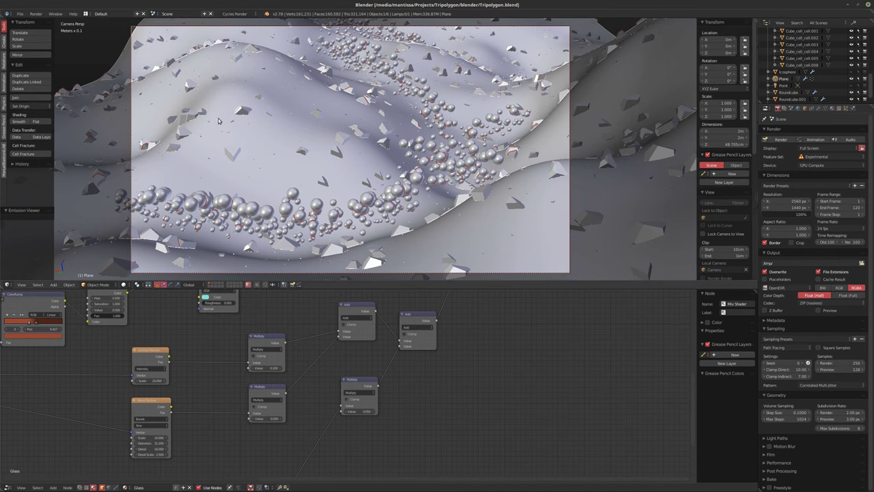
pyautogui.click(825, 108)
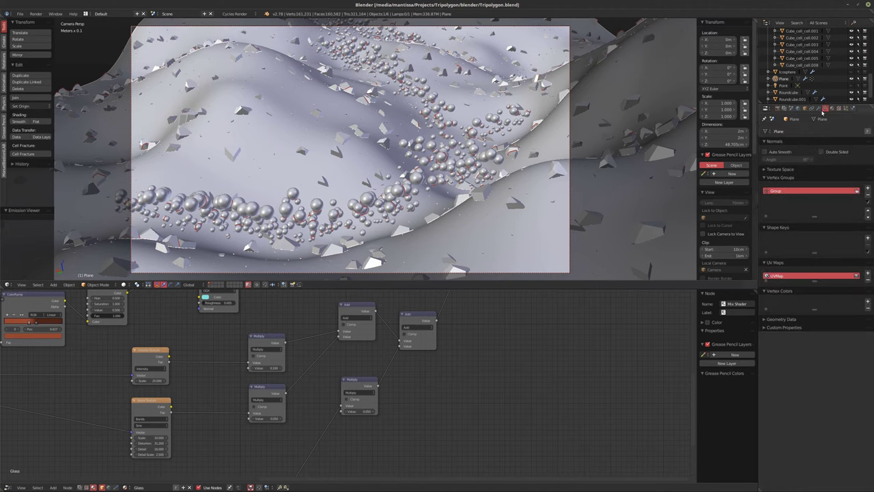
pyautogui.click(867, 188)
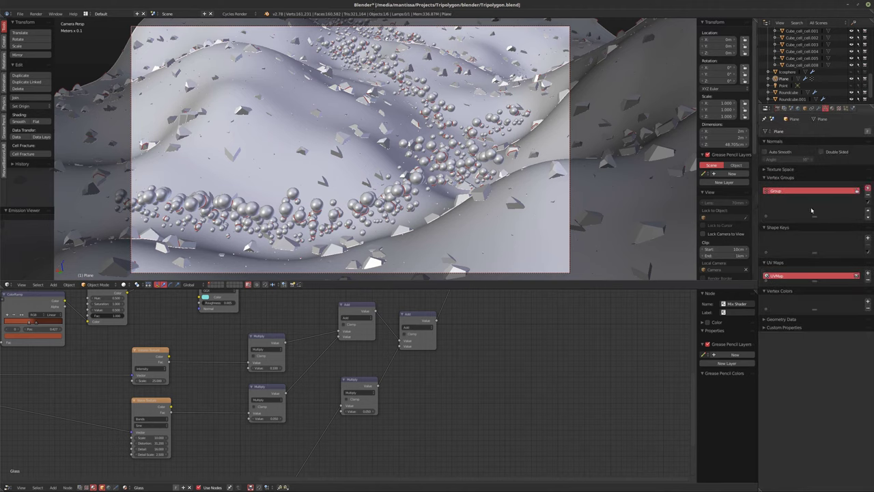
# - Rename the two vertex groups to Balls and Shards
pyautogui.doubleClick(778, 192)
pyautogui.write('R')
pyautogui.click(781, 198)
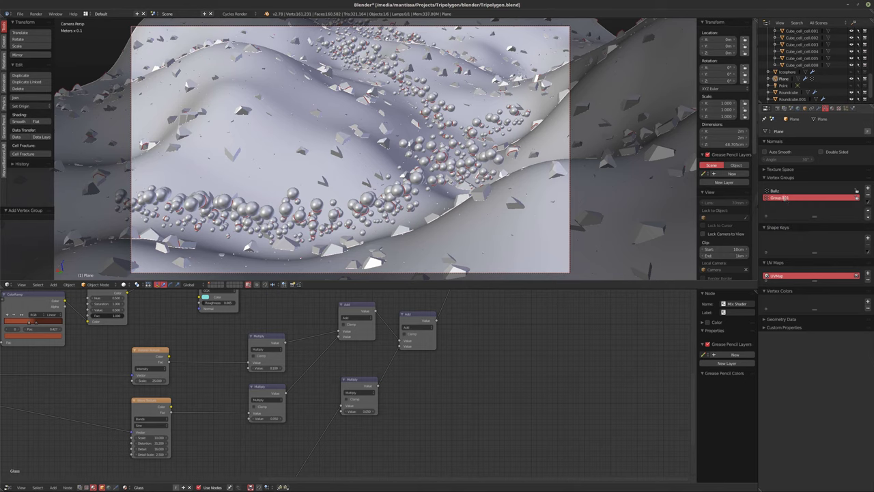
pyautogui.doubleClick(794, 198)
pyautogui.write('Shards')
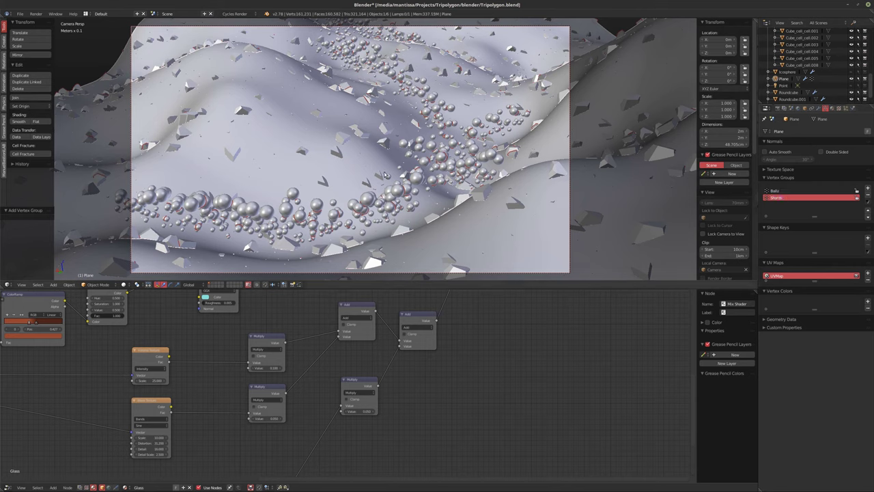
pyautogui.click(121, 284)
pyautogui.click(110, 284)
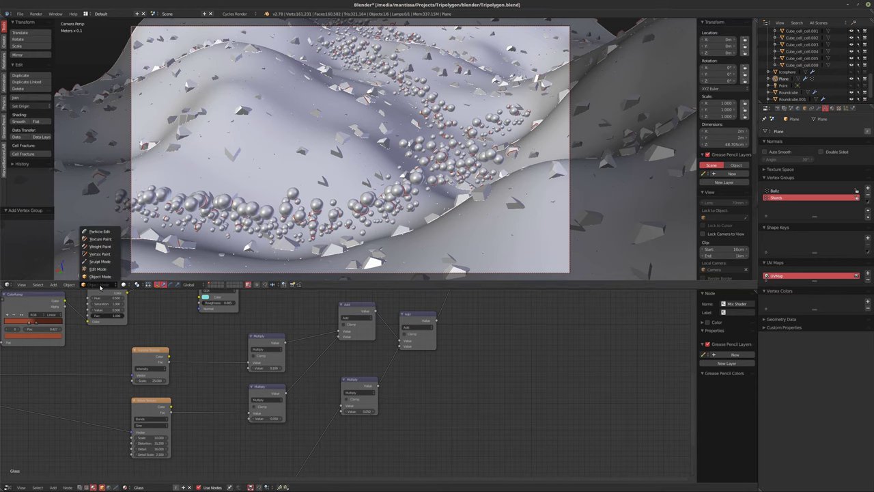
# - Enter Weight Paint with a 128 px brush and paint the plane's top, inner loop and lower right
pyautogui.click(103, 246)
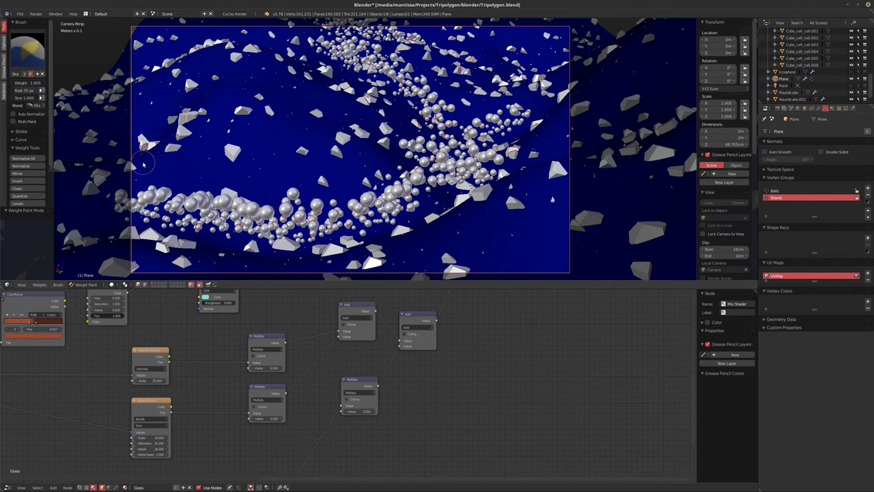
pyautogui.press('f')
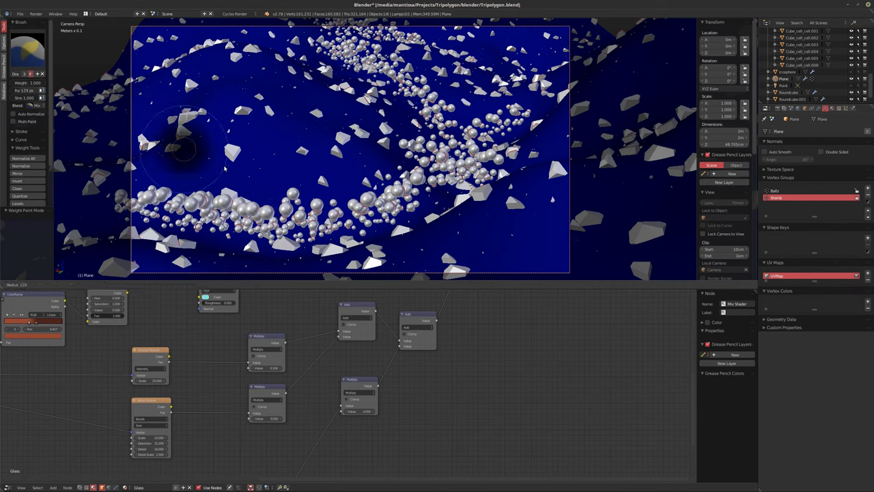
pyautogui.click(159, 114)
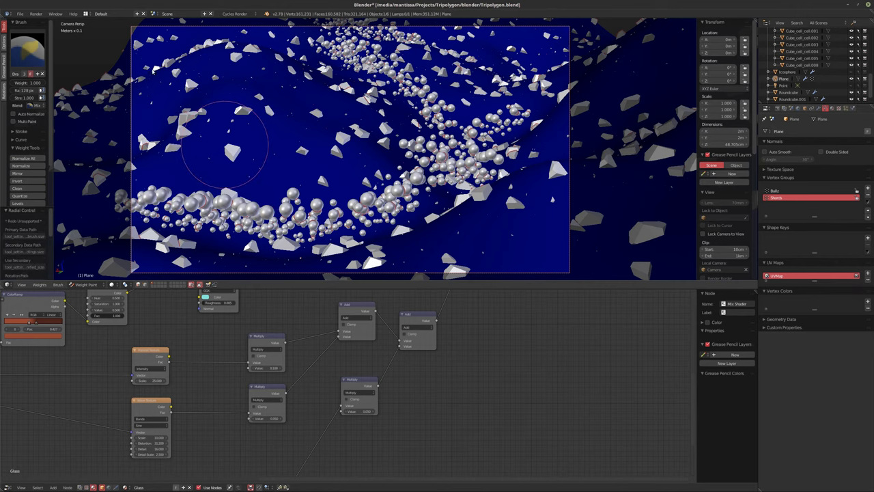
pyautogui.moveTo(225, 145)
pyautogui.mouseDown()
pyautogui.moveTo(155, 68)
pyautogui.moveTo(164, 59)
pyautogui.moveTo(154, 55)
pyautogui.mouseUp()
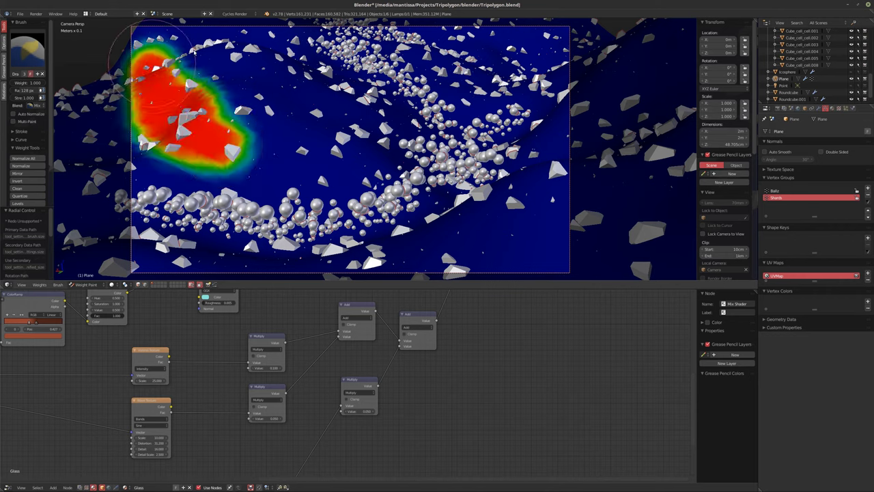
pyautogui.moveTo(221, 58)
pyautogui.mouseDown()
pyautogui.moveTo(236, 54)
pyautogui.moveTo(355, 144)
pyautogui.moveTo(338, 155)
pyautogui.mouseUp()
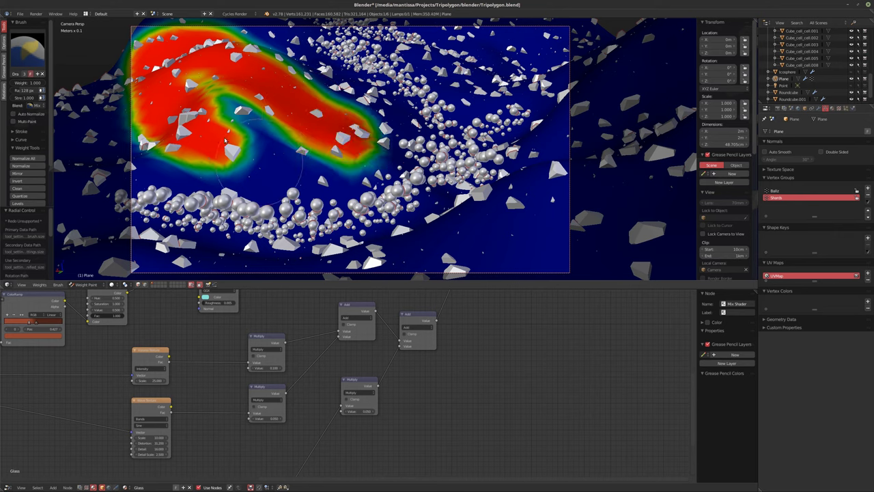
pyautogui.moveTo(225, 131)
pyautogui.mouseDown()
pyautogui.moveTo(239, 114)
pyautogui.moveTo(225, 100)
pyautogui.moveTo(289, 147)
pyautogui.mouseUp()
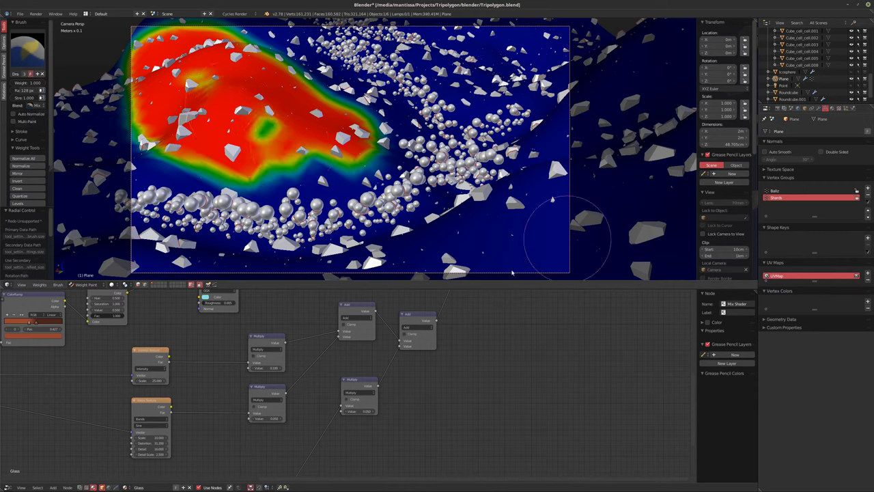
pyautogui.moveTo(567, 235); pyautogui.dragTo(439, 270)
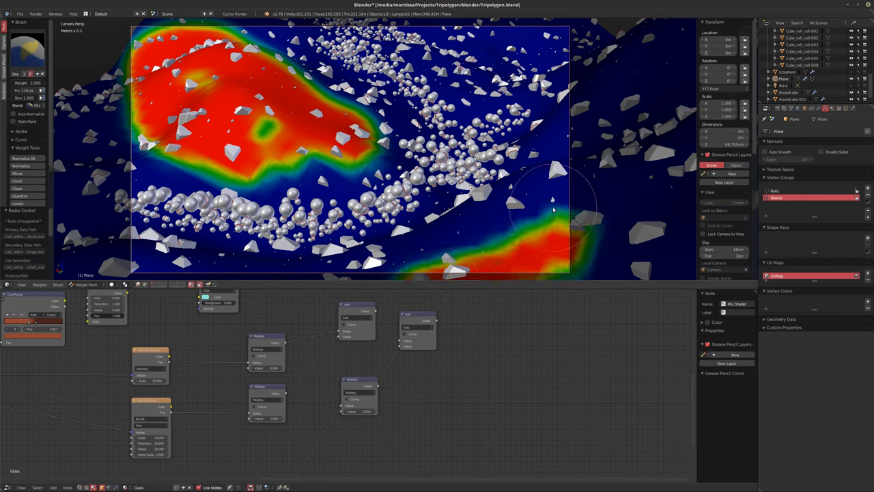
# - Enlarge the brush to 173 px and paint the lower right, bottom edge and right frame edge
pyautogui.press('f')
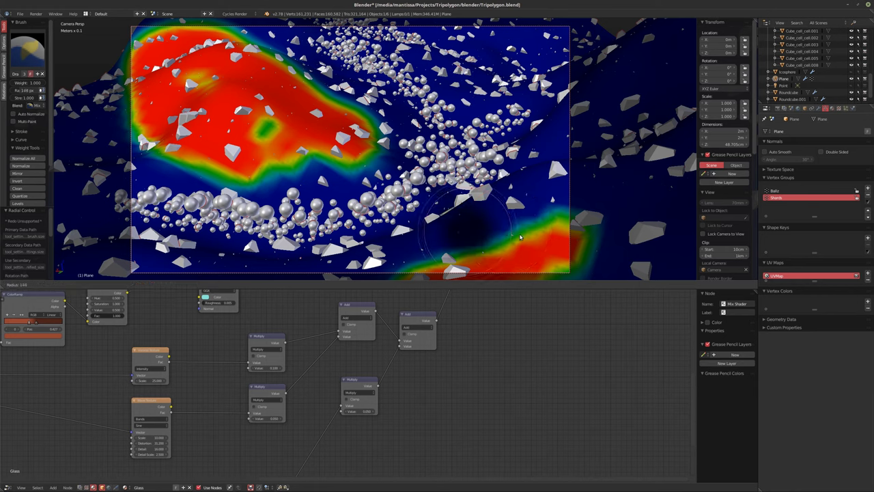
pyautogui.click(513, 225)
pyautogui.moveTo(545, 222); pyautogui.dragTo(402, 267)
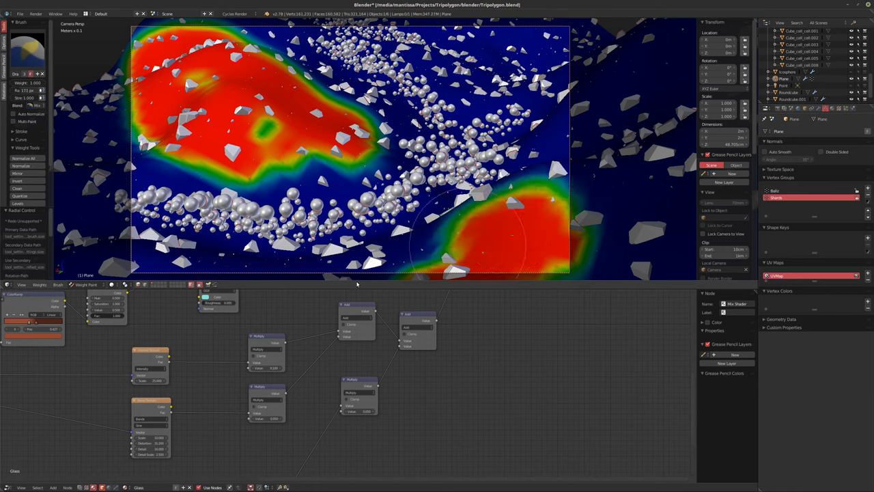
pyautogui.moveTo(357, 284); pyautogui.dragTo(270, 295)
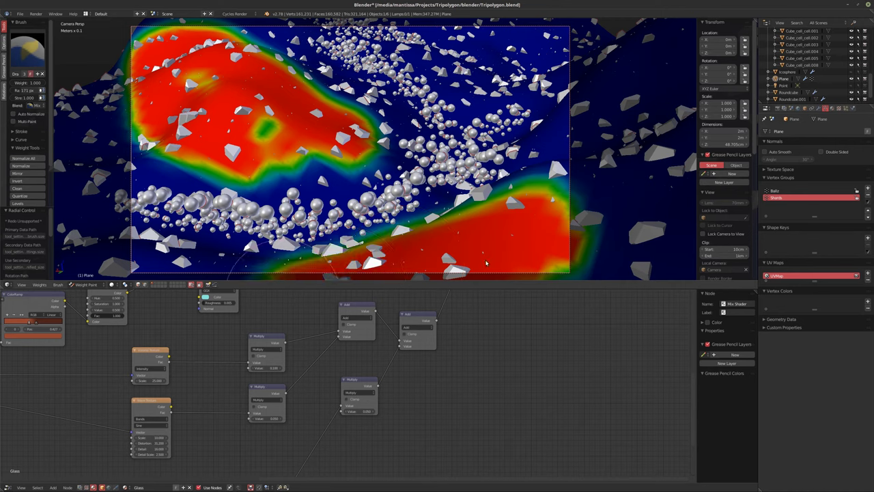
pyautogui.click(590, 200)
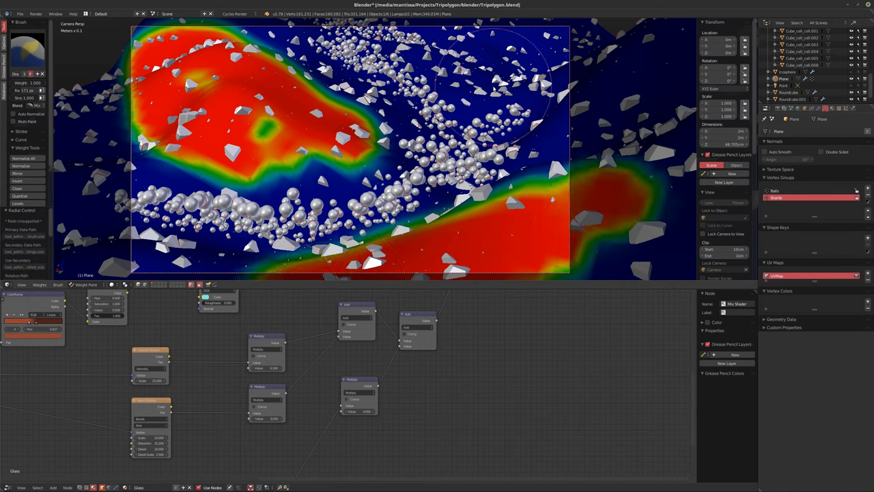
# - Shrink the brush to 108 px at lower strength and build weight in the upper right corner
pyautogui.press('f')
pyautogui.click(478, 83)
pyautogui.hotkey('shift', 'f')
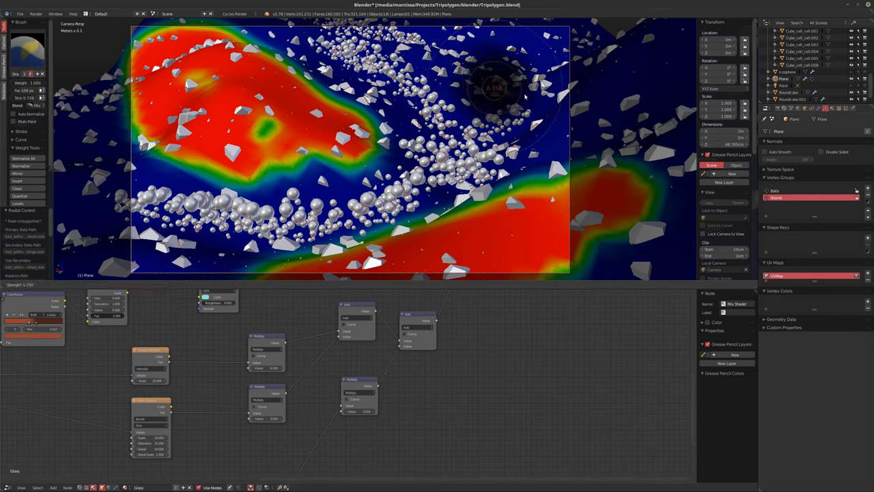
pyautogui.click(546, 100)
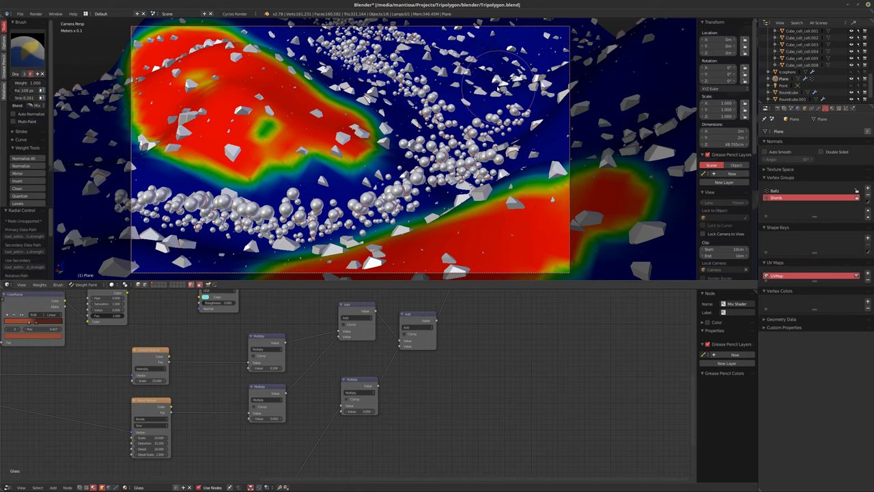
pyautogui.moveTo(506, 87); pyautogui.dragTo(441, 49)
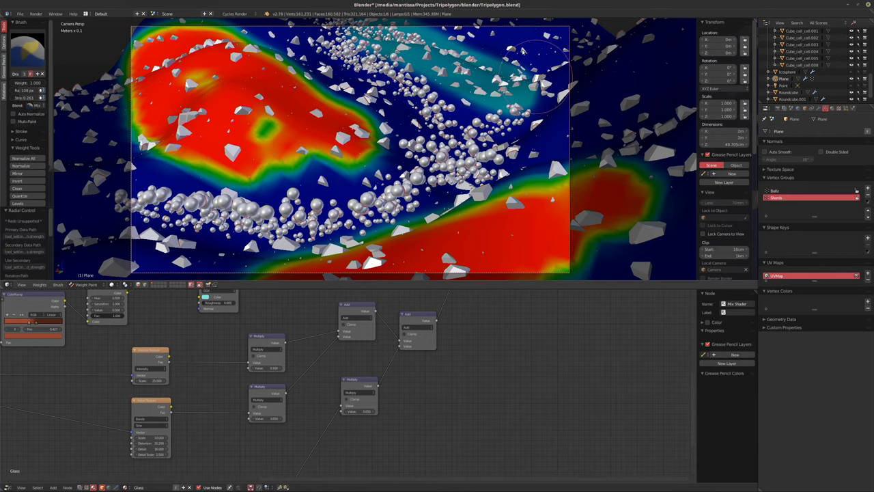
pyautogui.moveTo(536, 71); pyautogui.dragTo(531, 68)
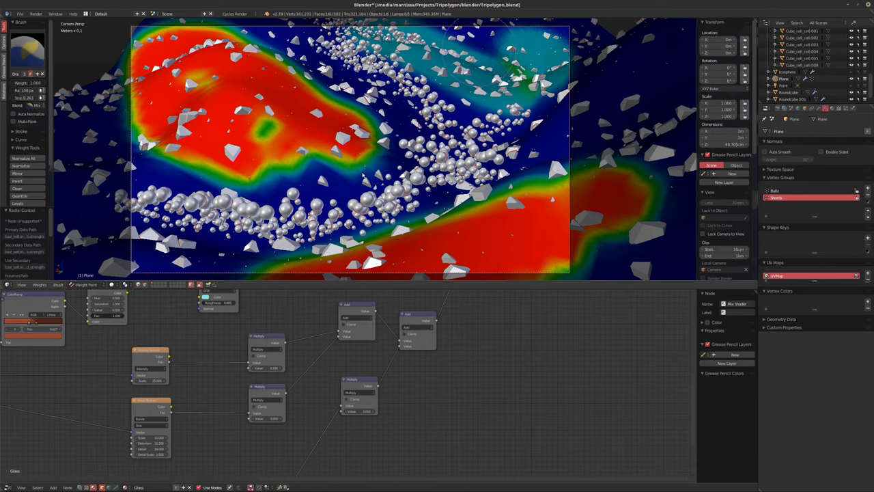
pyautogui.moveTo(478, 62); pyautogui.dragTo(478, 51)
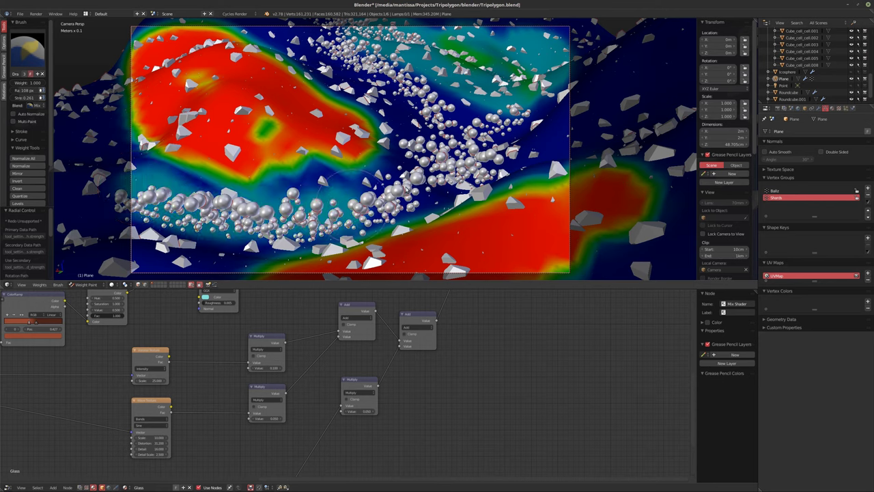
# - Set brush strength to about 0.281 and paint light weight along the upper band of spheres
pyautogui.hotkey('shift', 'f')
pyautogui.click(355, 203)
pyautogui.hotkey('shift', 'f')
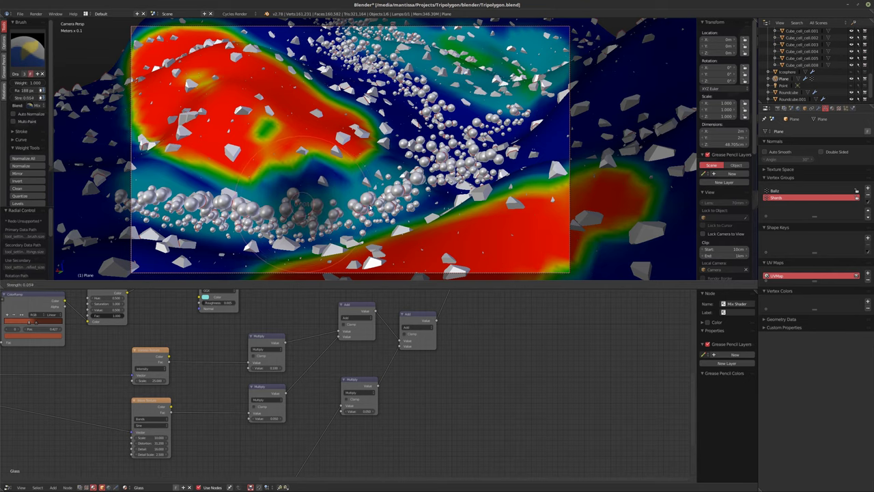
pyautogui.click(371, 209)
pyautogui.hotkey('shift', 'f')
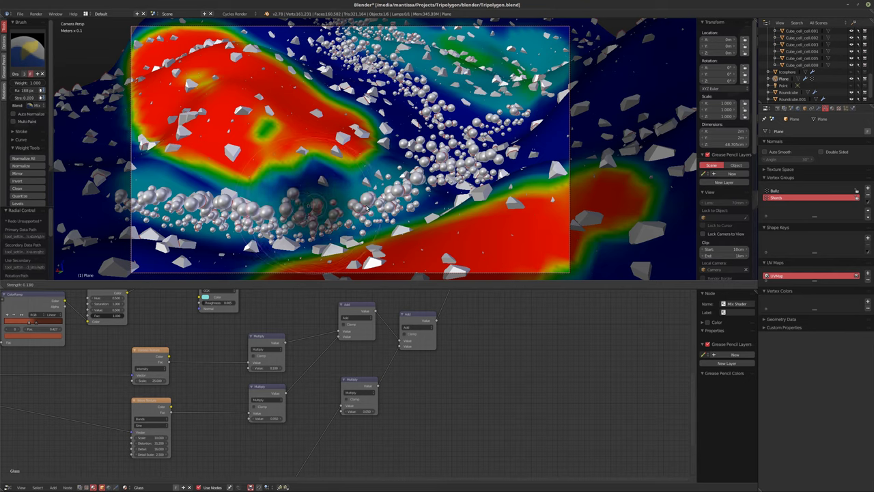
pyautogui.click(368, 209)
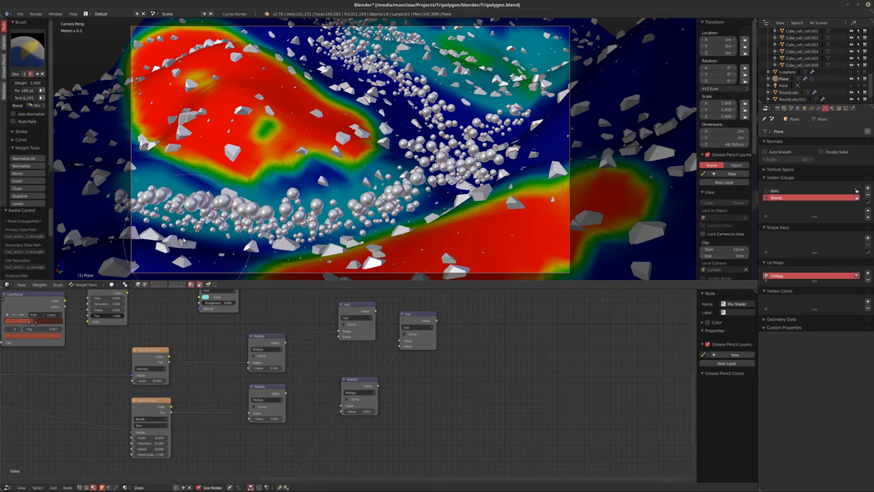
pyautogui.moveTo(196, 239); pyautogui.dragTo(393, 186)
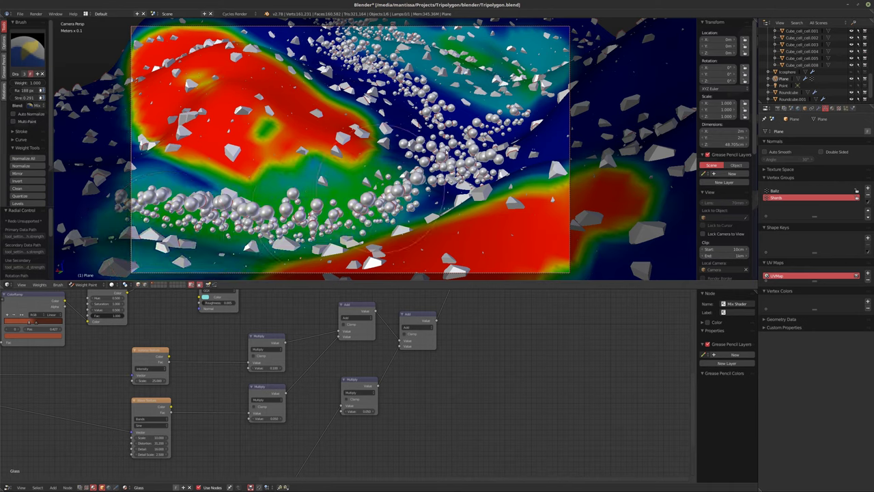
pyautogui.moveTo(452, 108)
pyautogui.mouseDown()
pyautogui.moveTo(480, 78)
pyautogui.moveTo(299, 47)
pyautogui.mouseUp()
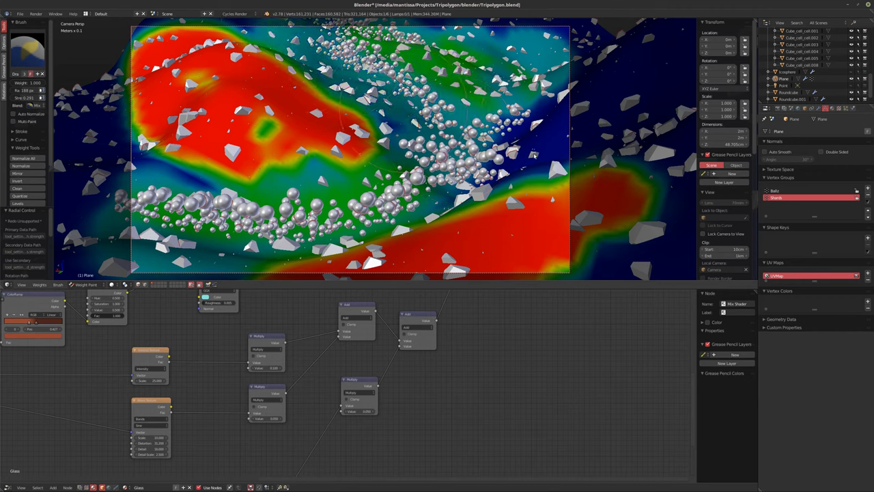
# - Paint extra weight just right and just left of the camera frame
pyautogui.click(579, 132)
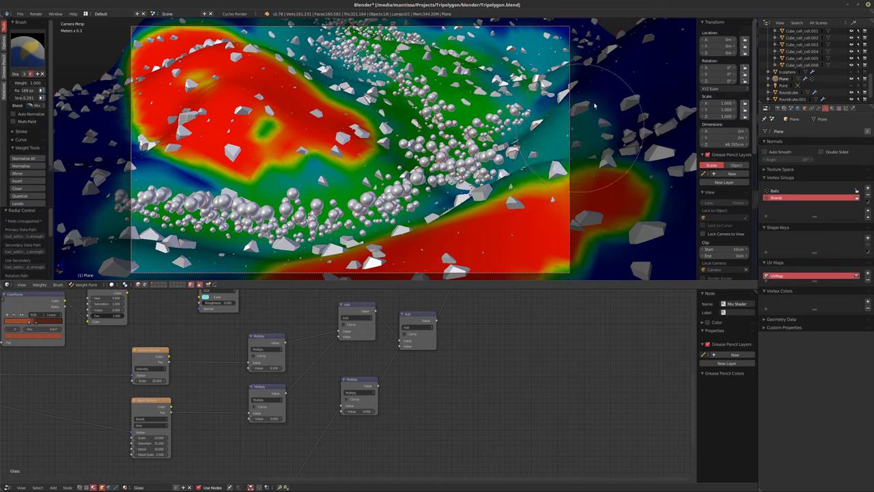
pyautogui.moveTo(595, 104); pyautogui.dragTo(618, 102)
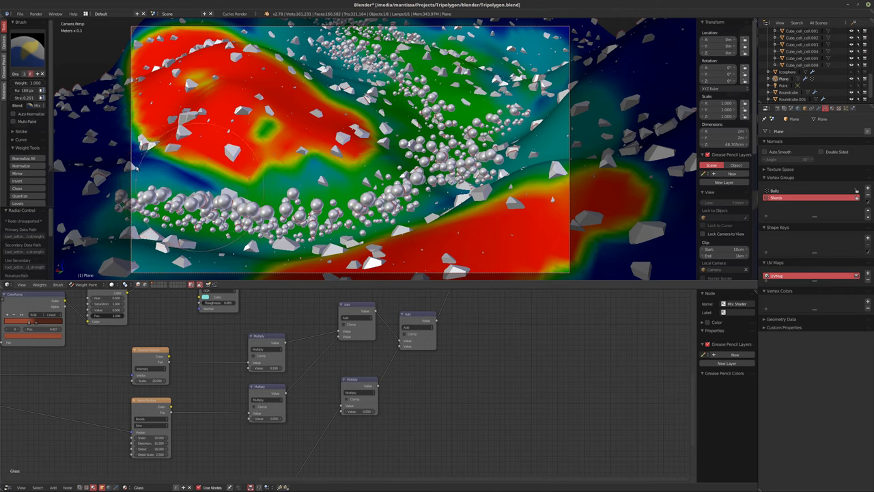
pyautogui.moveTo(113, 164); pyautogui.dragTo(122, 160)
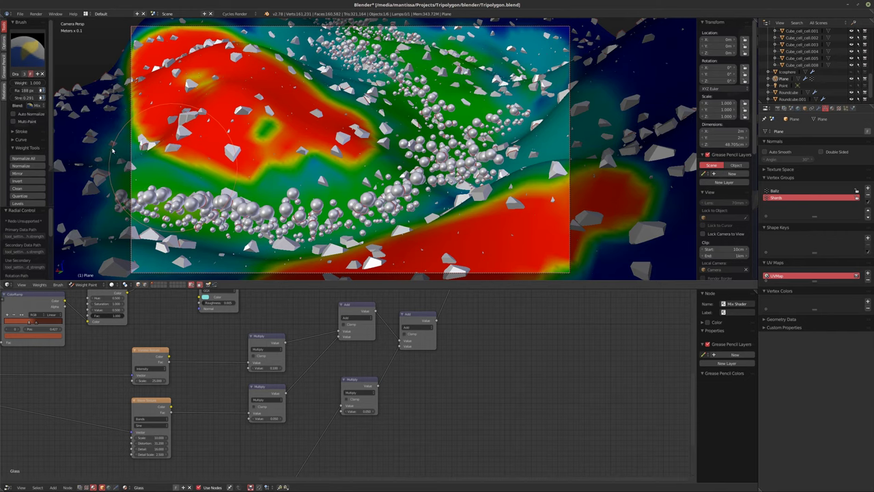
pyautogui.click(104, 149)
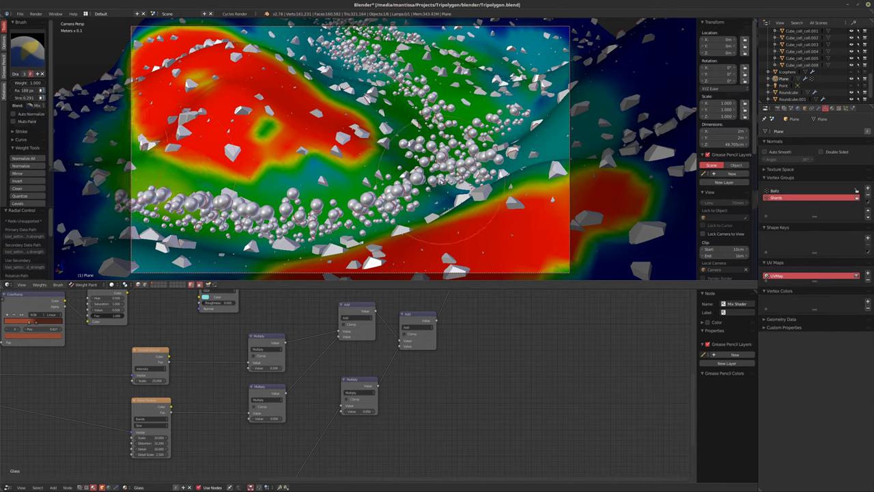
pyautogui.click(87, 284)
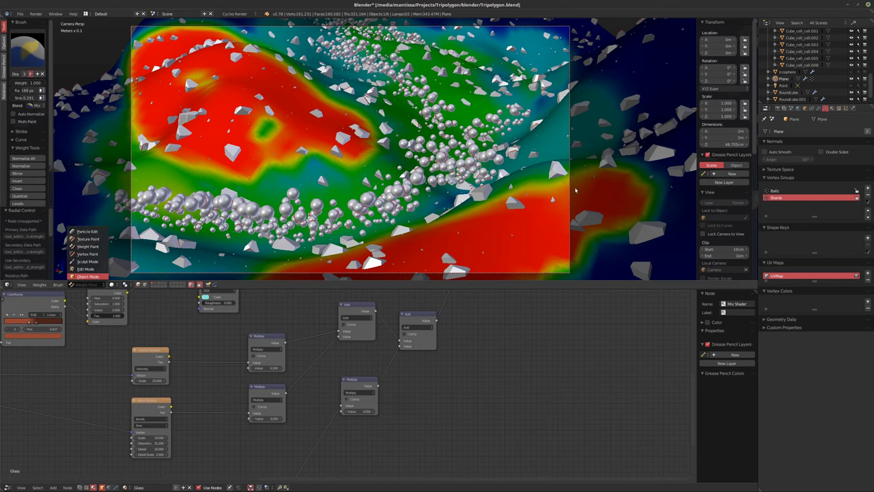
# - Back in Object Mode, set the particle system's density vertex group to Shards
pyautogui.click(87, 276)
pyautogui.click(845, 108)
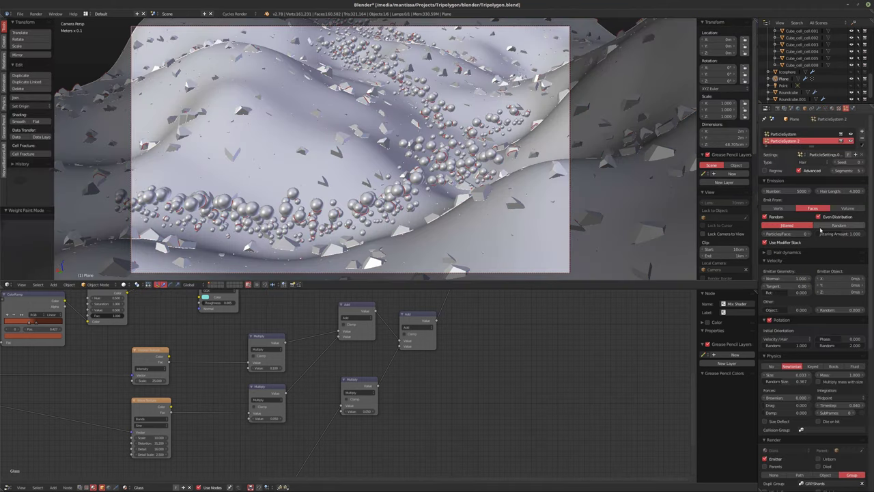
pyautogui.scroll(-7, 821, 231)
pyautogui.click(806, 383)
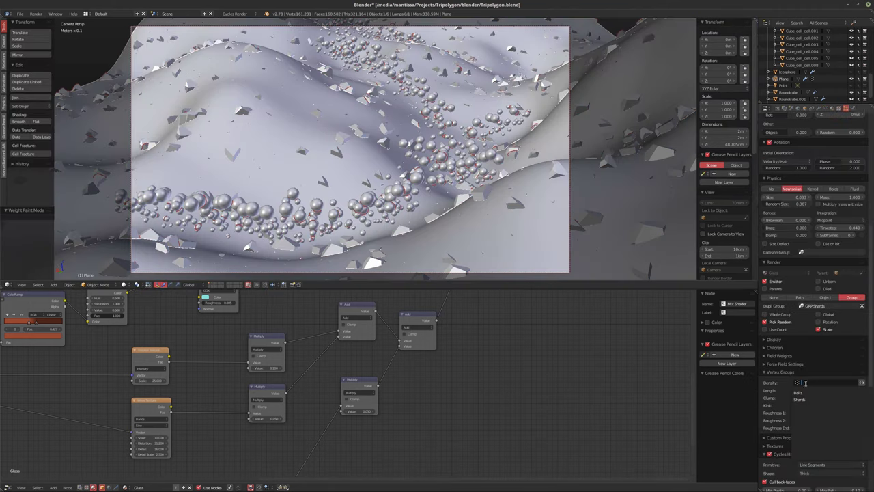
pyautogui.press('Return')
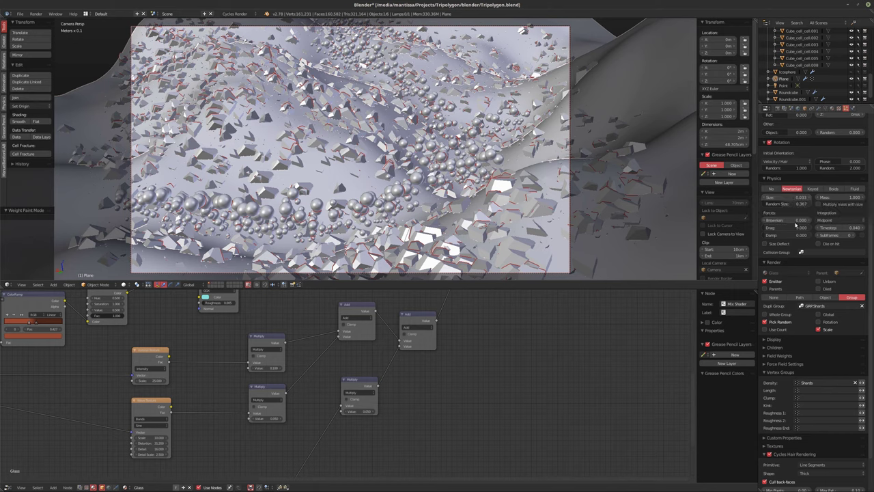
# - Set the particle count to 1500
pyautogui.scroll(2, 804, 212)
pyautogui.scroll(1, 803, 212)
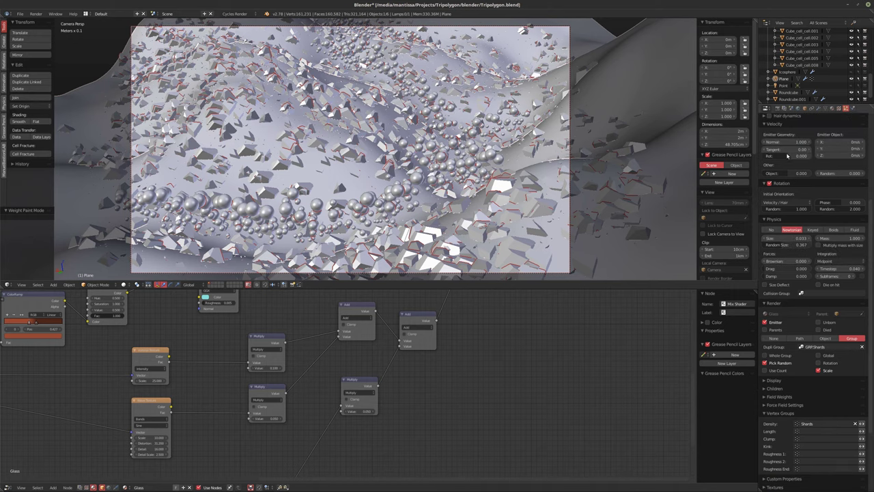
pyautogui.scroll(6, 790, 233)
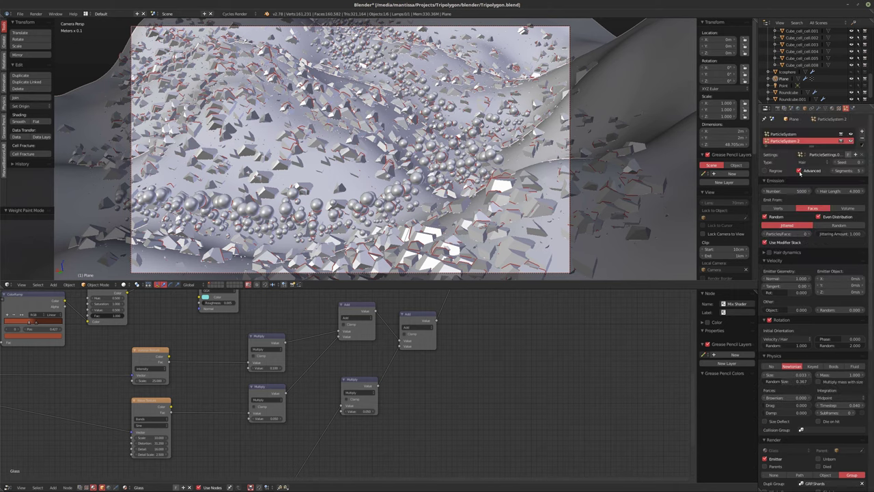
pyautogui.click(783, 190)
pyautogui.write('1500')
pyautogui.press('Return')
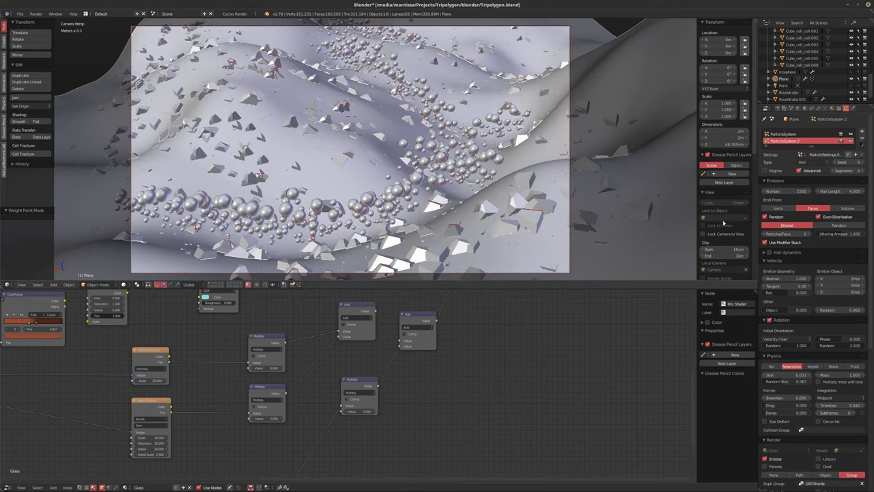
# - Raise the particle size randomness to about 0.5
pyautogui.scroll(-2, 814, 308)
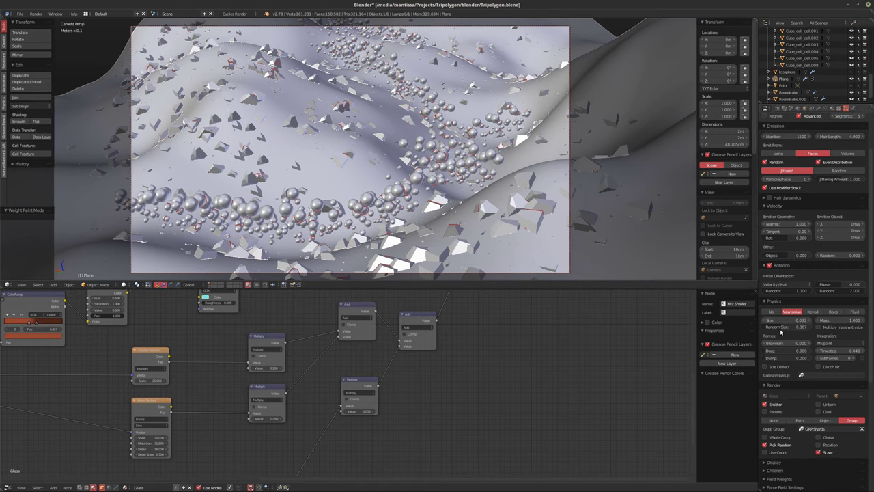
pyautogui.click(792, 327)
pyautogui.moveTo(792, 326); pyautogui.dragTo(818, 327)
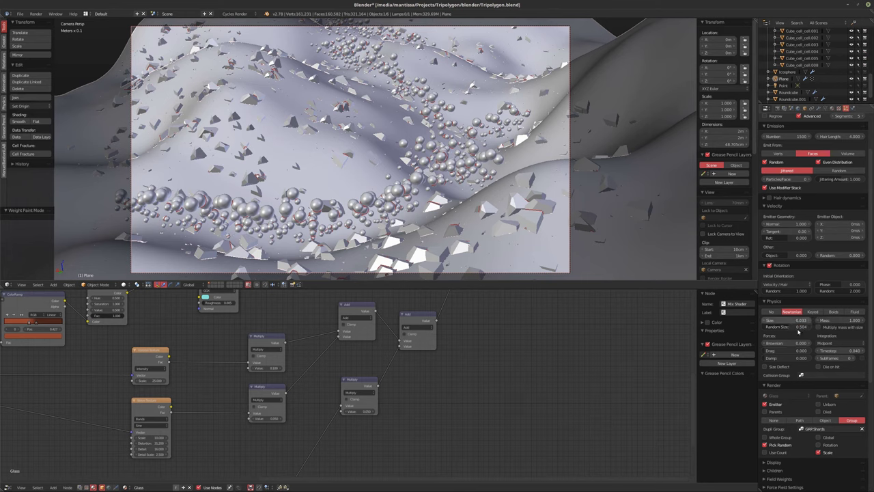
pyautogui.scroll(2, 818, 327)
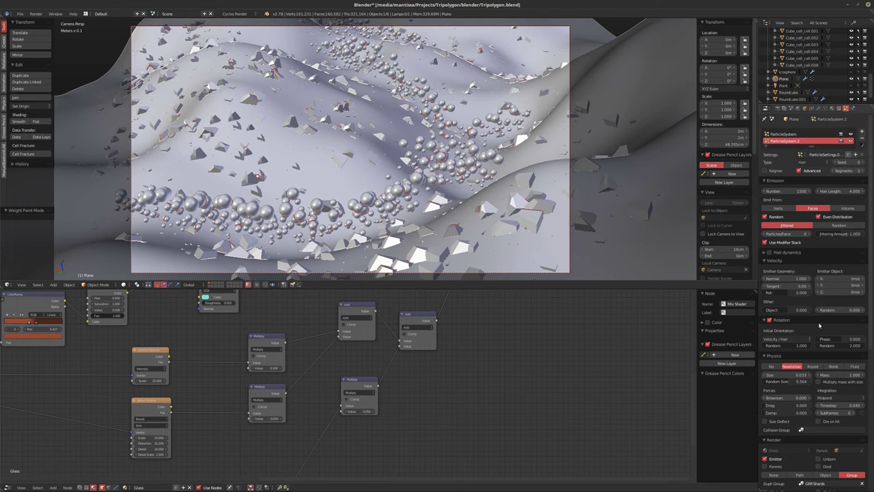
pyautogui.scroll(-2, 810, 323)
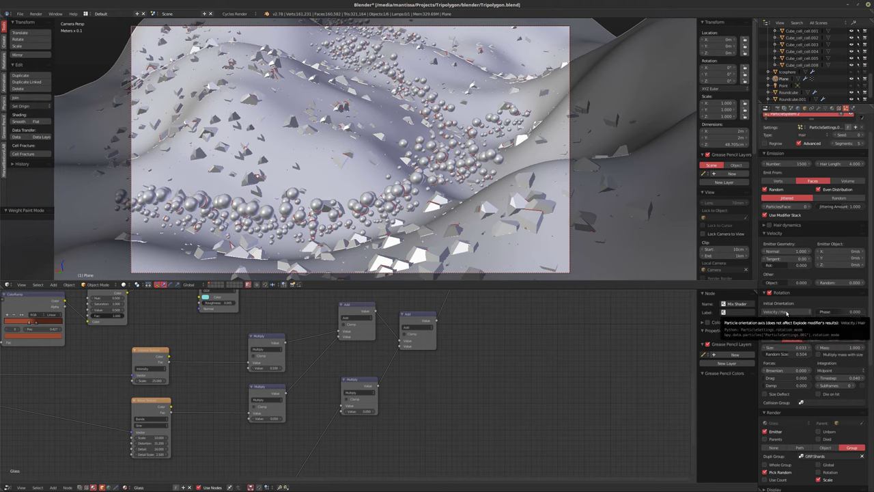
pyautogui.keyDown('ctrl'); pyautogui.scroll(1, 787, 313); pyautogui.keyUp('ctrl')
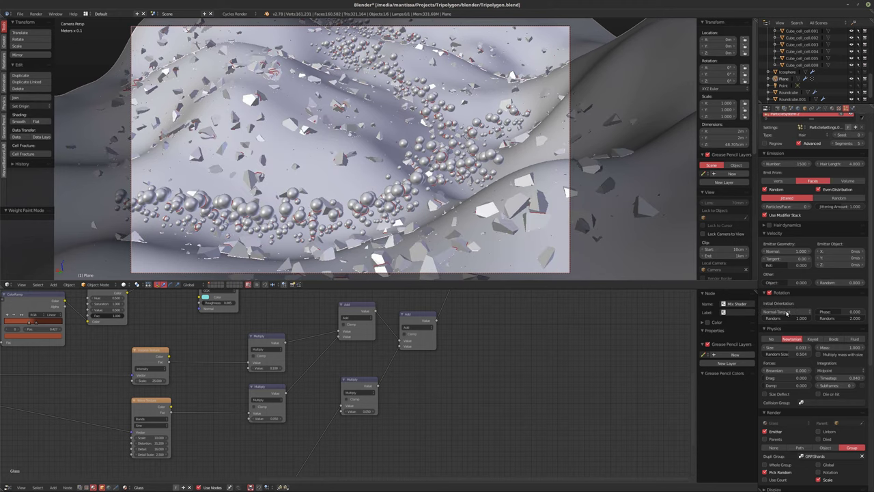
pyautogui.keyDown('ctrl'); pyautogui.scroll(1, 787, 313); pyautogui.keyUp('ctrl')
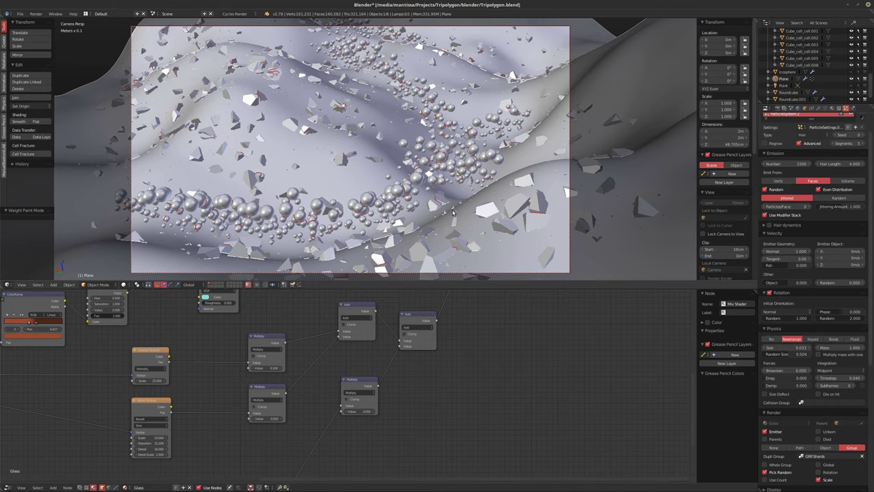
pyautogui.hotkey('shift', 'z')
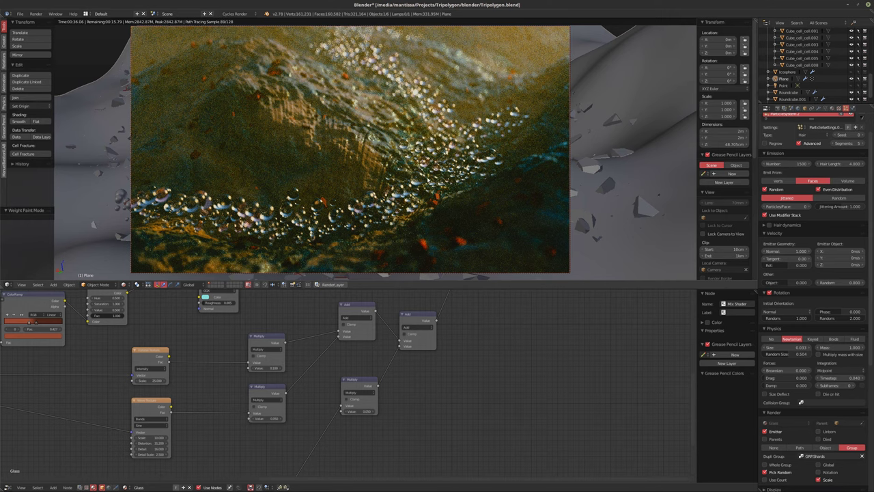
# - Return the viewport to solid shading and orbit out of the camera view
pyautogui.hotkey('shift', 'z')
pyautogui.moveTo(428, 180)
pyautogui.mouseDown(button='middle')
pyautogui.moveTo(454, 194)
pyautogui.moveTo(353, 84)
pyautogui.moveTo(426, 161)
pyautogui.mouseUp(button='middle')
# - Show layer 1 with the fractured cube and select all its cells
pyautogui.press('1')
pyautogui.moveTo(298, 253); pyautogui.dragTo(477, 196, button='middle')
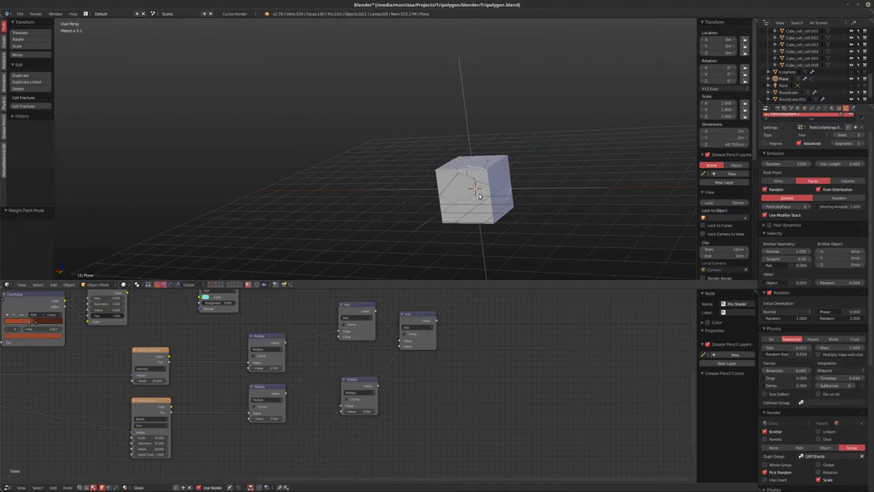
pyautogui.scroll(6, 478, 196)
pyautogui.press('a')
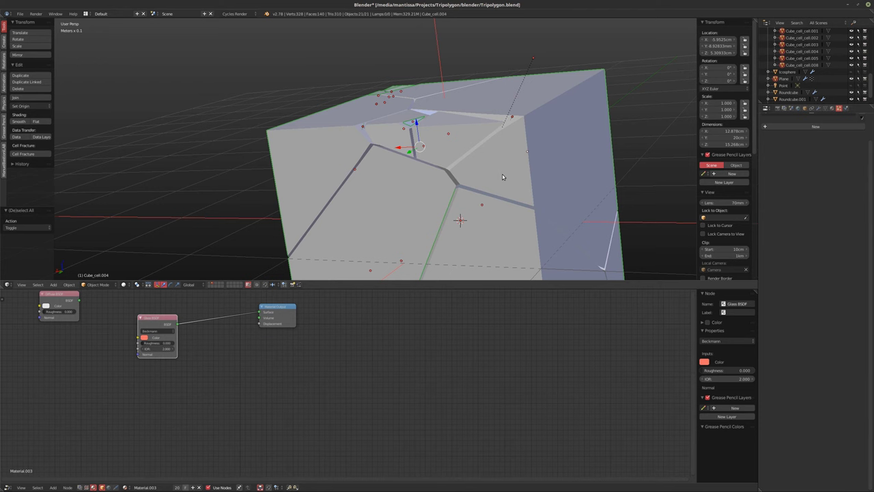
pyautogui.moveTo(639, 197); pyautogui.dragTo(848, 142, button='middle')
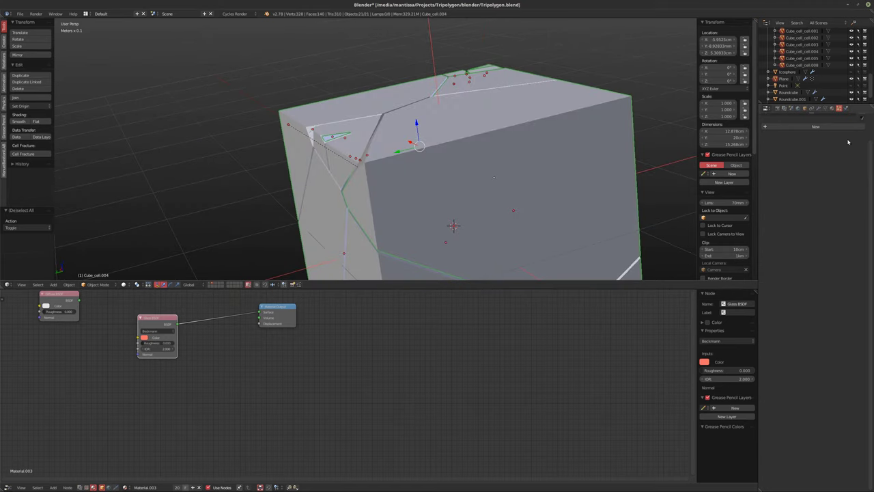
# - Add a Bevel modifier to the cube cells and try a bevel width
pyautogui.click(819, 108)
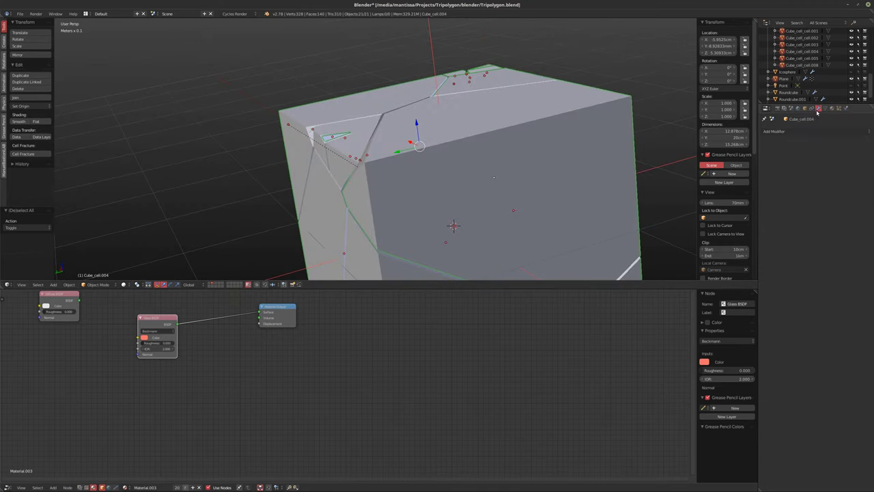
pyautogui.click(792, 131)
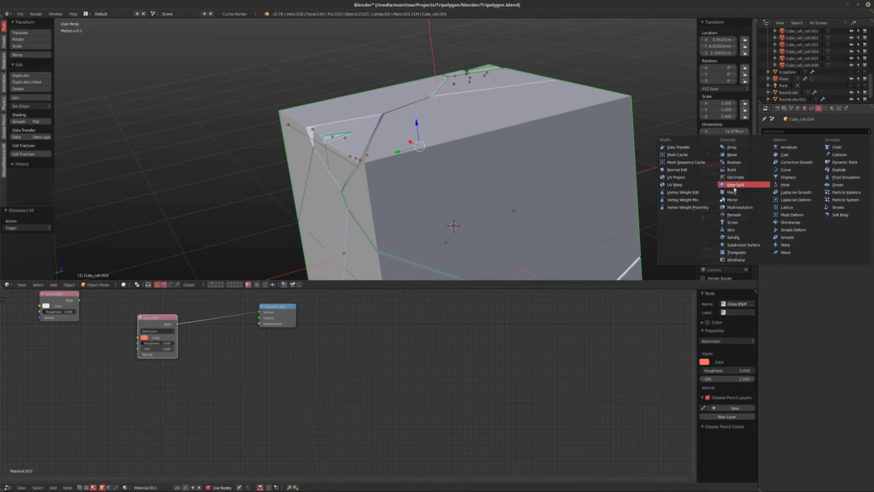
pyautogui.click(732, 154)
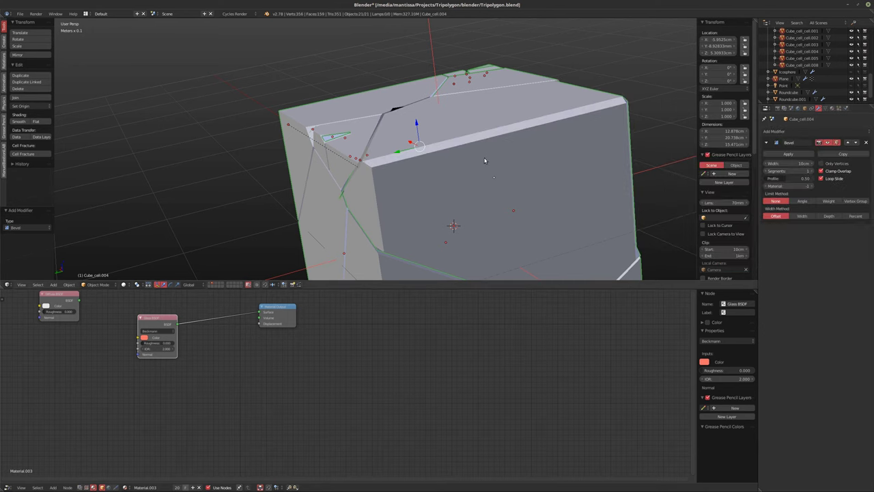
pyautogui.moveTo(485, 160)
pyautogui.mouseDown(button='middle')
pyautogui.moveTo(517, 164)
pyautogui.moveTo(489, 165)
pyautogui.mouseUp(button='middle')
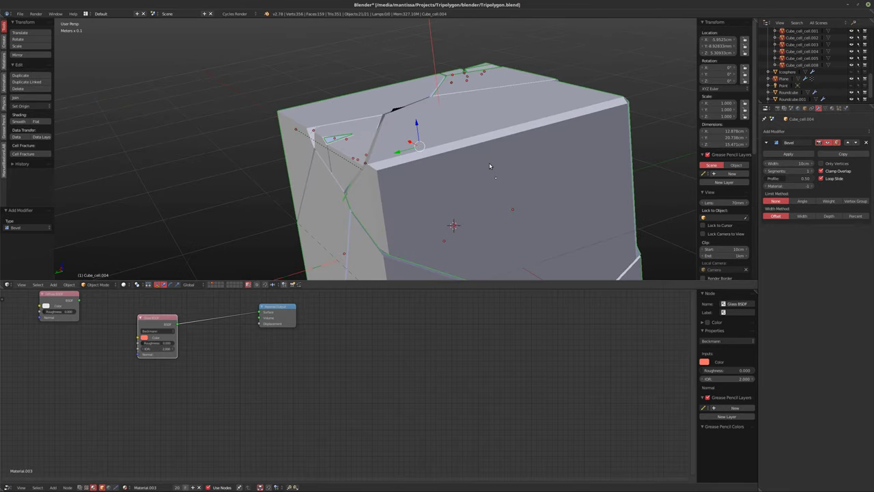
pyautogui.moveTo(789, 163)
pyautogui.mouseDown()
pyautogui.moveTo(775, 164)
pyautogui.moveTo(796, 163)
pyautogui.mouseUp()
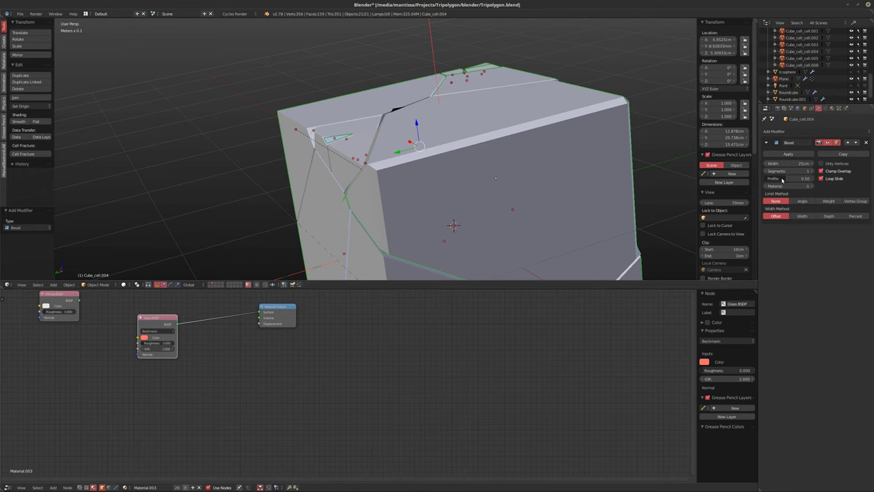
pyautogui.moveTo(568, 173)
pyautogui.mouseDown(button='middle')
pyautogui.moveTo(575, 168)
pyautogui.moveTo(559, 179)
pyautogui.mouseUp(button='middle')
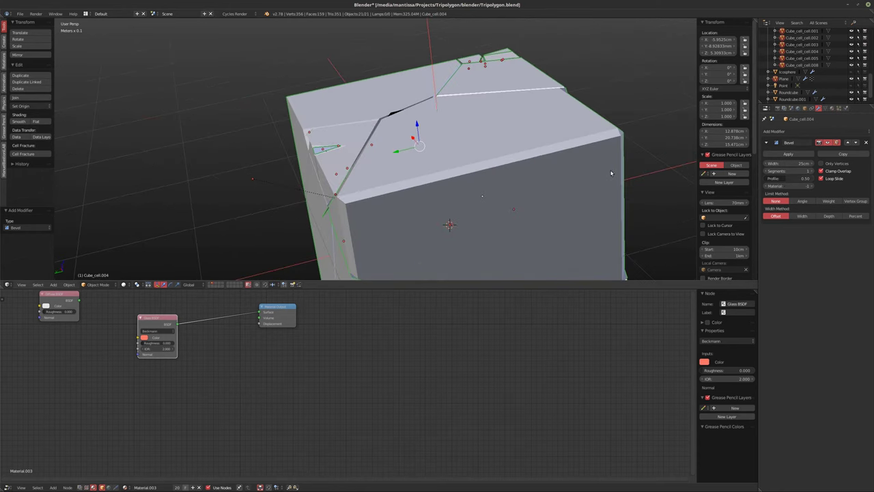
# - After testing Only Vertices, bevel edges with Clamp Overlap on and width 10cm
pyautogui.click(820, 164)
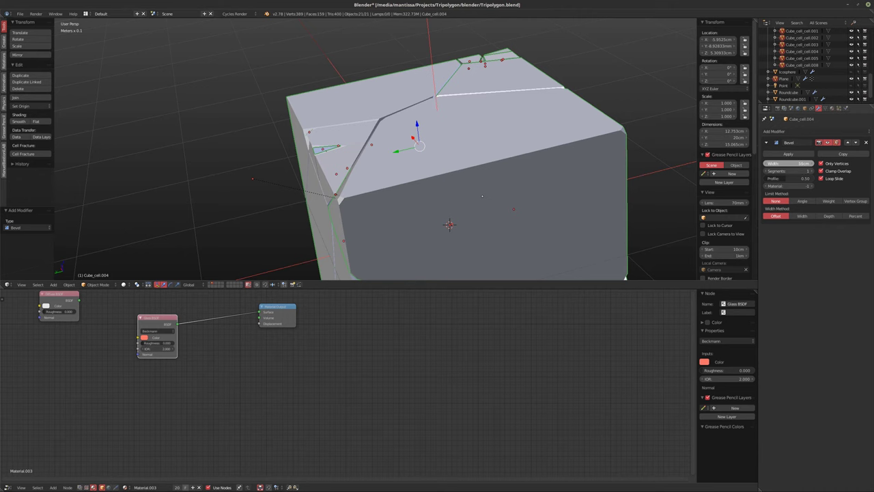
pyautogui.click(821, 172)
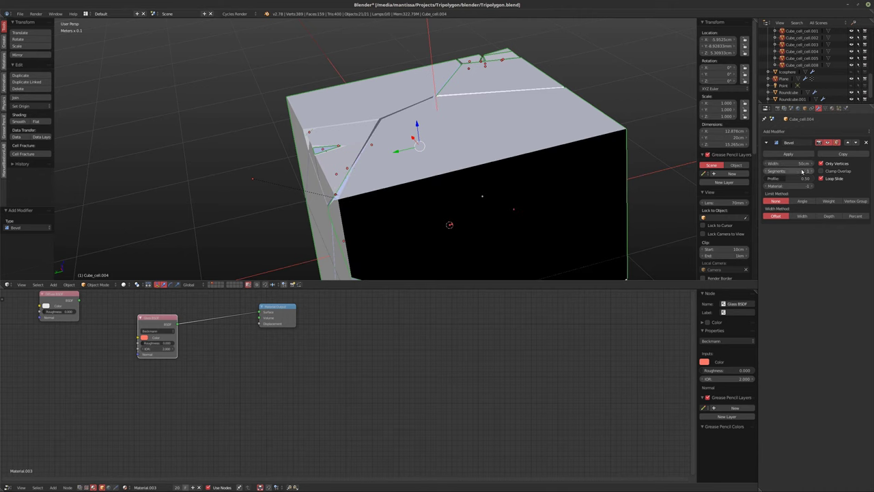
pyautogui.moveTo(792, 164)
pyautogui.mouseDown()
pyautogui.moveTo(762, 164)
pyautogui.moveTo(787, 164)
pyautogui.mouseUp()
pyautogui.moveTo(595, 175); pyautogui.dragTo(561, 176, button='middle')
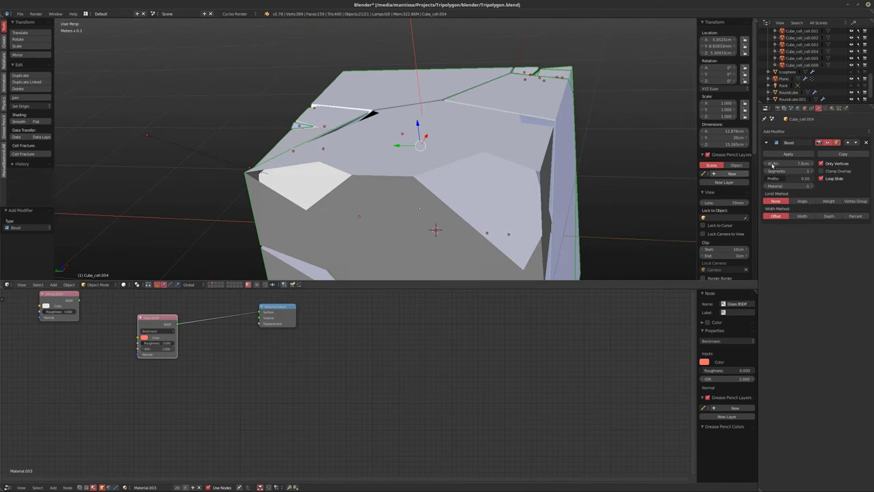
pyautogui.click(821, 164)
pyautogui.click(821, 171)
pyautogui.moveTo(618, 182); pyautogui.dragTo(581, 182, button='middle')
pyautogui.click(789, 164)
pyautogui.write('1')
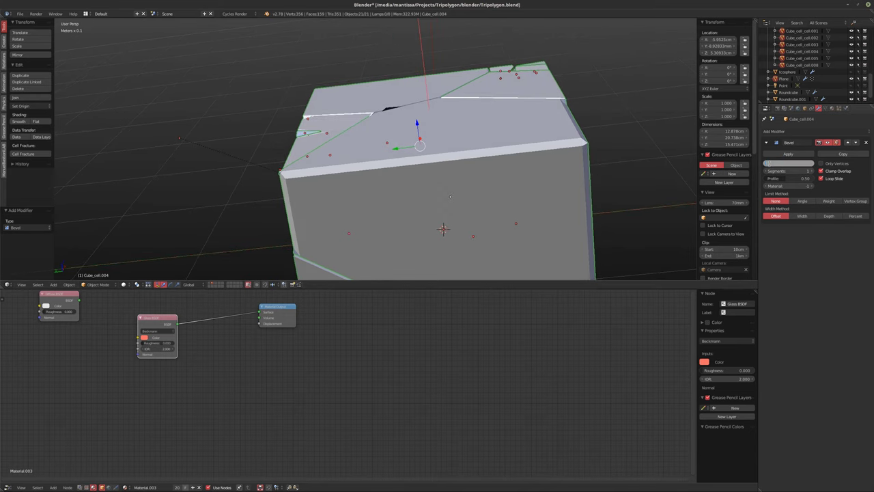
pyautogui.press('Return')
pyautogui.moveTo(472, 167); pyautogui.dragTo(546, 161, button='middle')
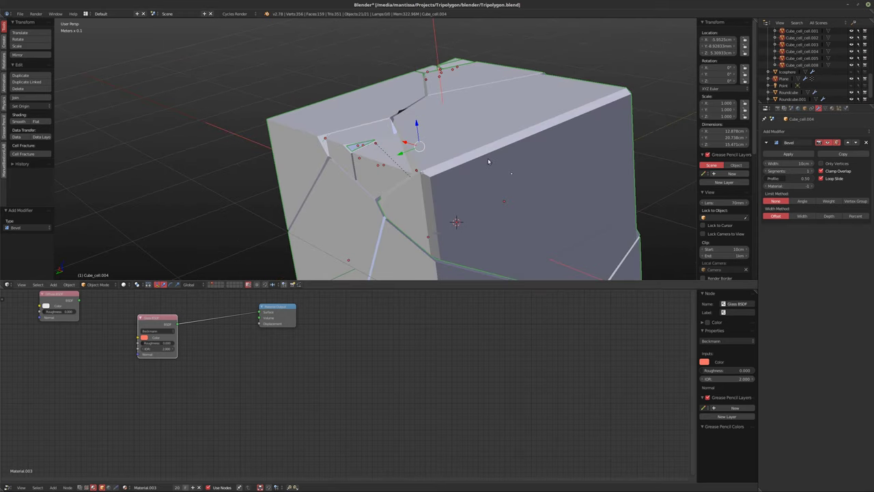
# - Link the Bevel modifier to the other shard cells twice, then delete it from Cube_cell.004
pyautogui.hotkey('ctrl', 'l')
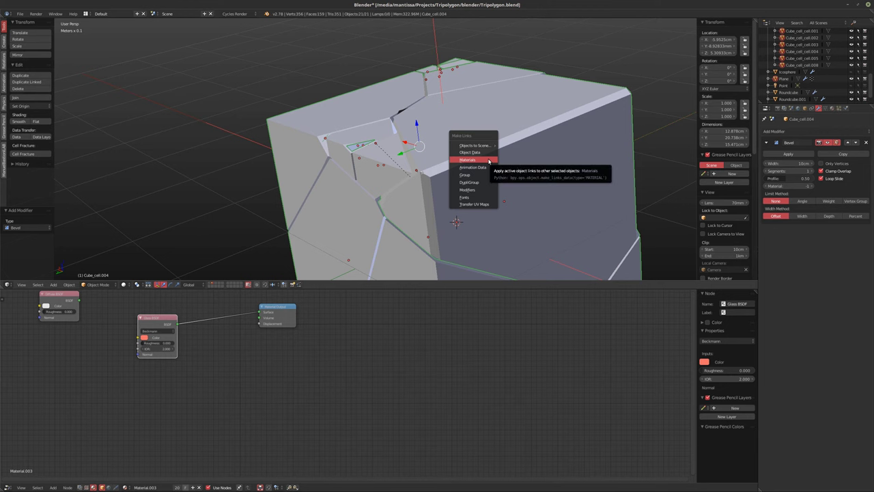
pyautogui.click(488, 189)
pyautogui.moveTo(491, 189); pyautogui.dragTo(635, 188, button='middle')
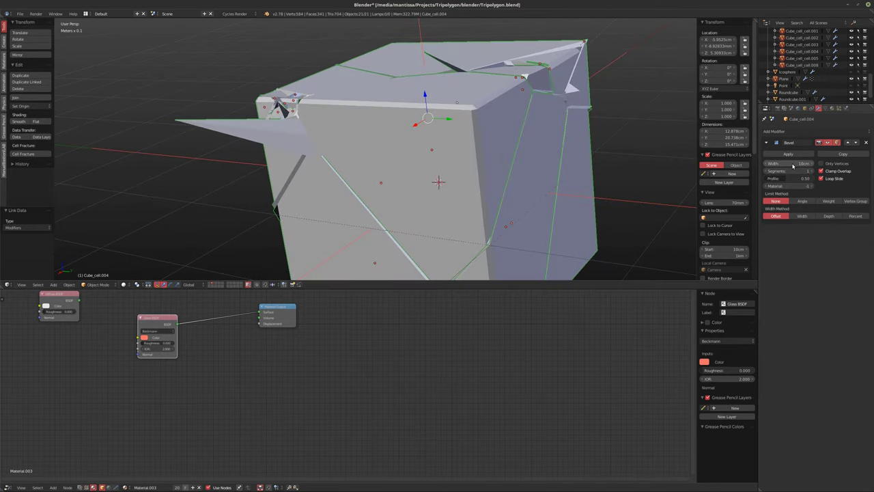
pyautogui.keyDown('ctrl'); pyautogui.scroll(2, 799, 171); pyautogui.keyUp('ctrl')
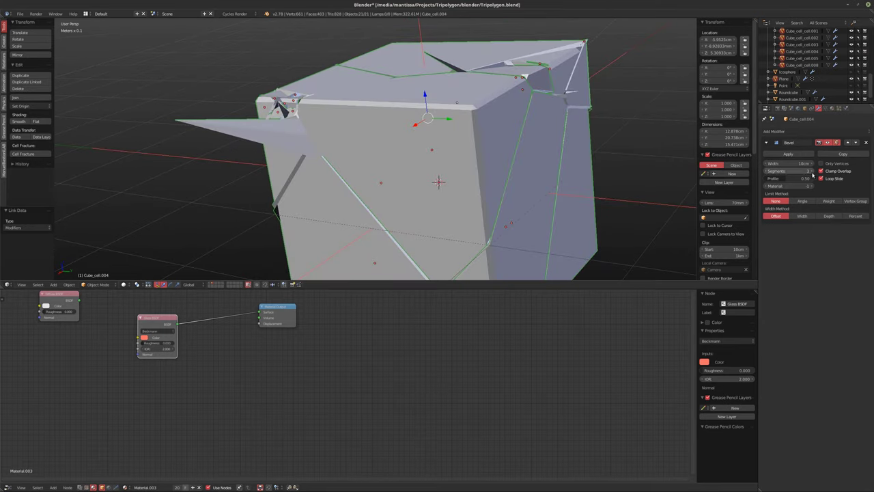
pyautogui.hotkey('ctrl', 'l')
pyautogui.click(615, 179)
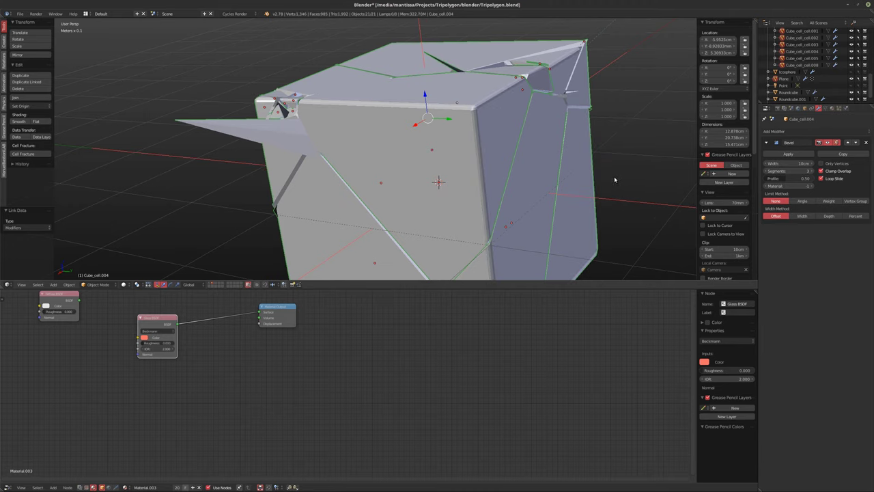
pyautogui.moveTo(528, 164); pyautogui.dragTo(585, 155, button='middle')
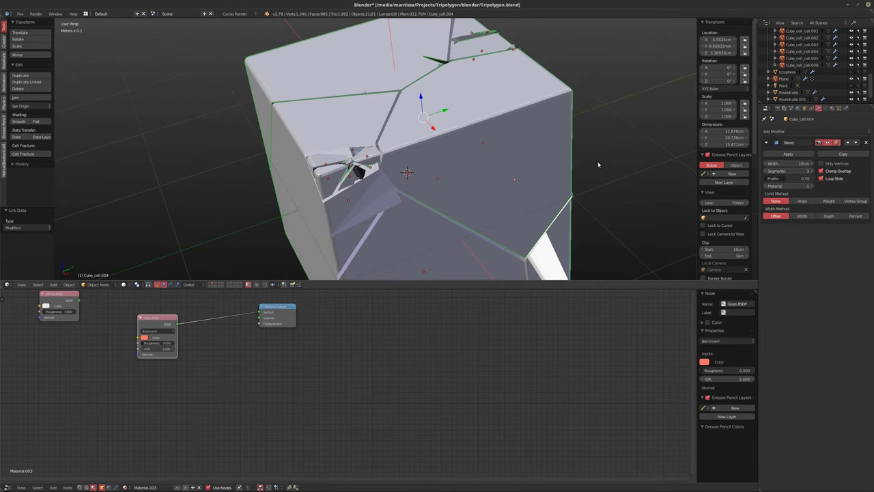
pyautogui.click(865, 142)
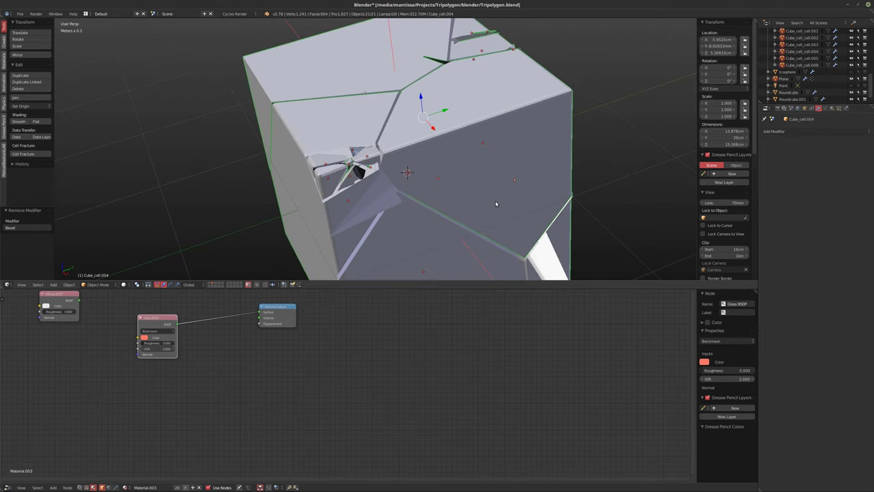
# - Link Cube_cell.004's empty modifier stack to the other cells, clearing their bevels
pyautogui.hotkey('ctrl', 'l')
pyautogui.click(498, 203)
pyautogui.moveTo(504, 201); pyautogui.dragTo(484, 191, button='middle')
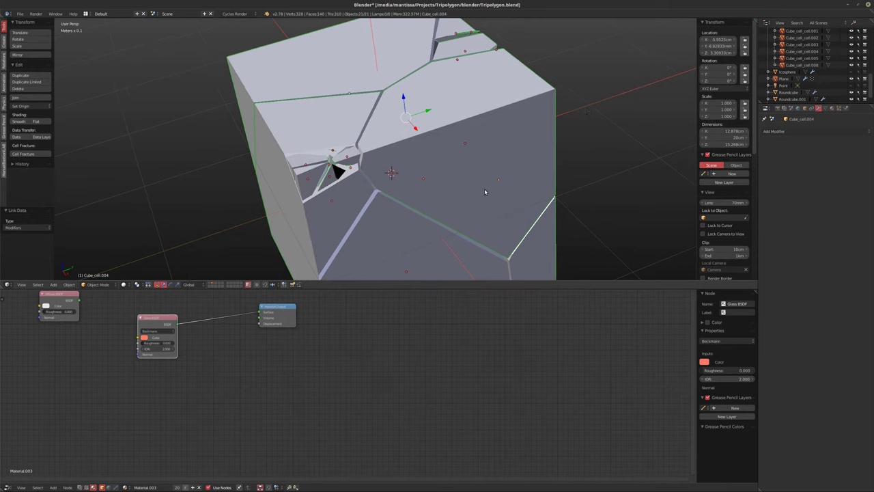
# - Add a Remesh modifier at Octree Depth 6 and inspect it in wireframe
pyautogui.click(817, 130)
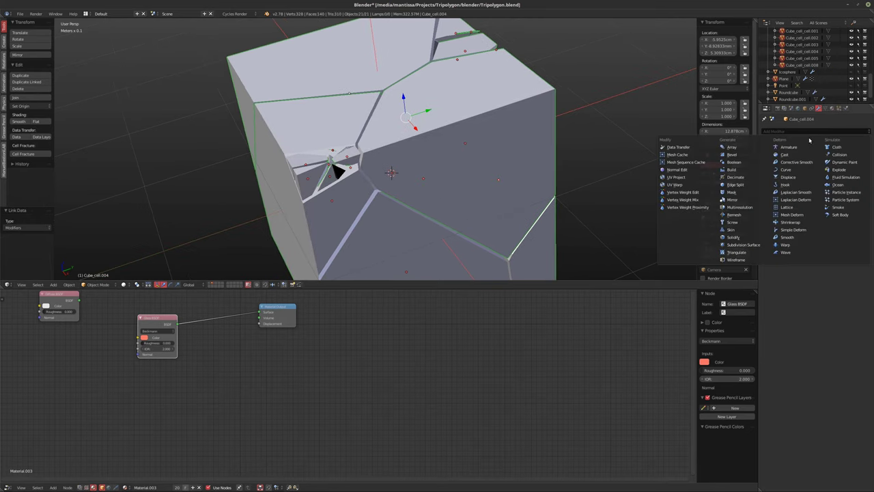
pyautogui.click(733, 215)
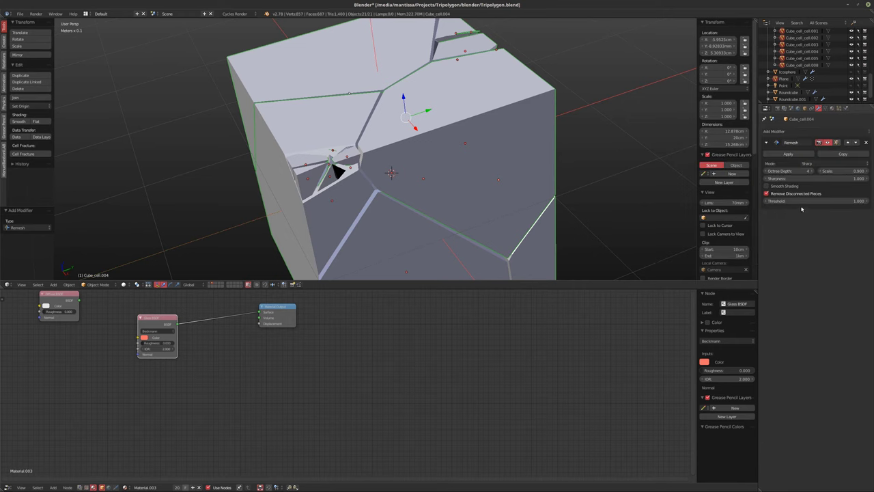
pyautogui.click(812, 171)
pyautogui.click(813, 171)
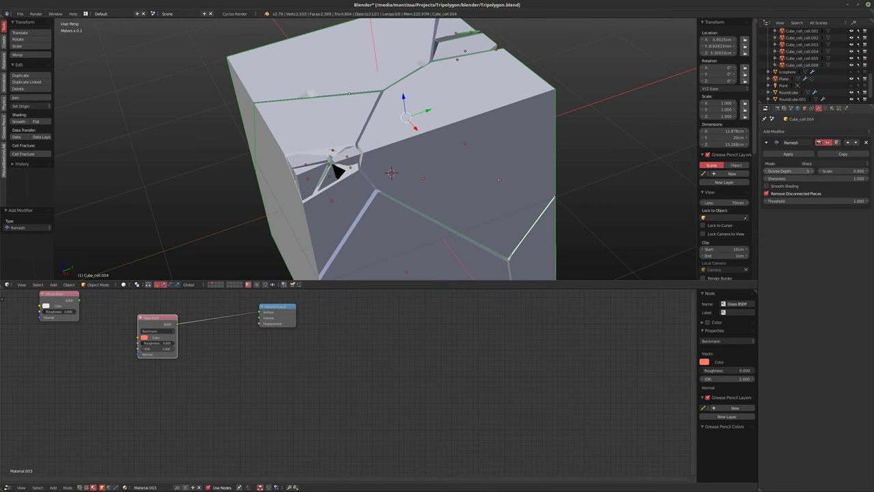
pyautogui.moveTo(469, 192)
pyautogui.mouseDown(button='middle')
pyautogui.moveTo(428, 198)
pyautogui.moveTo(410, 186)
pyautogui.moveTo(342, 182)
pyautogui.moveTo(352, 181)
pyautogui.mouseUp(button='middle')
pyautogui.press('z')
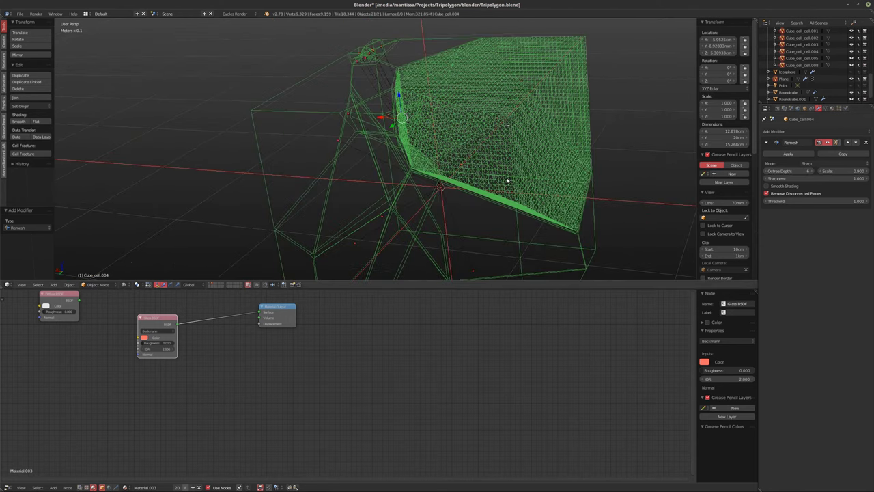
pyautogui.press('z')
pyautogui.moveTo(515, 172)
pyautogui.mouseDown(button='middle')
pyautogui.moveTo(495, 176)
pyautogui.moveTo(523, 179)
pyautogui.mouseUp(button='middle')
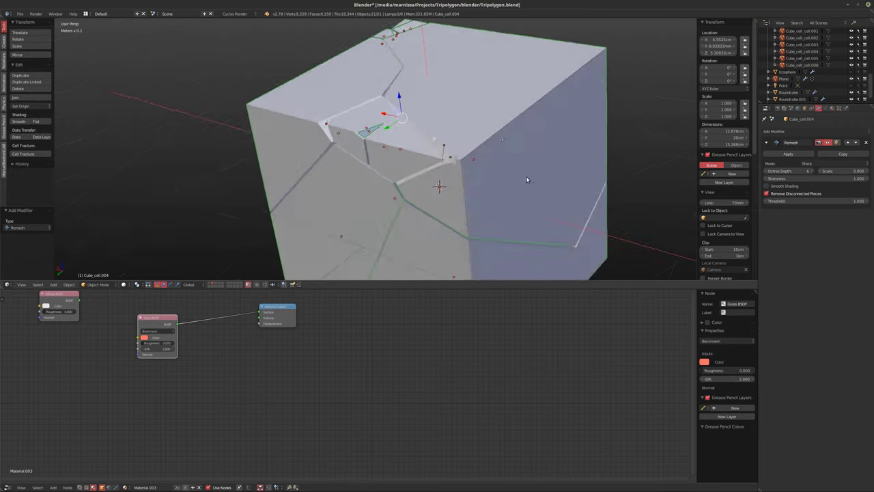
# - Compare Remesh Octree Depth 4 against 6 in wireframe, settling on 6
pyautogui.click(767, 170)
pyautogui.click(768, 171)
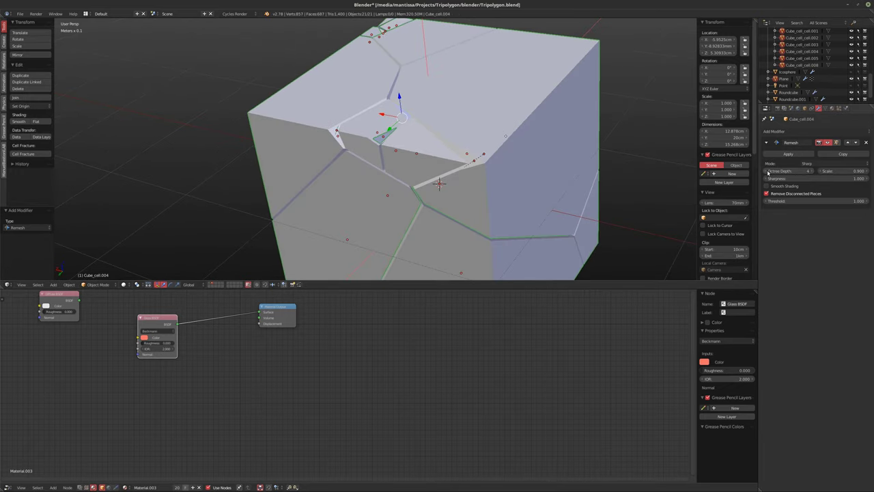
pyautogui.moveTo(587, 168); pyautogui.dragTo(554, 161, button='middle')
pyautogui.press('z')
pyautogui.press('z')
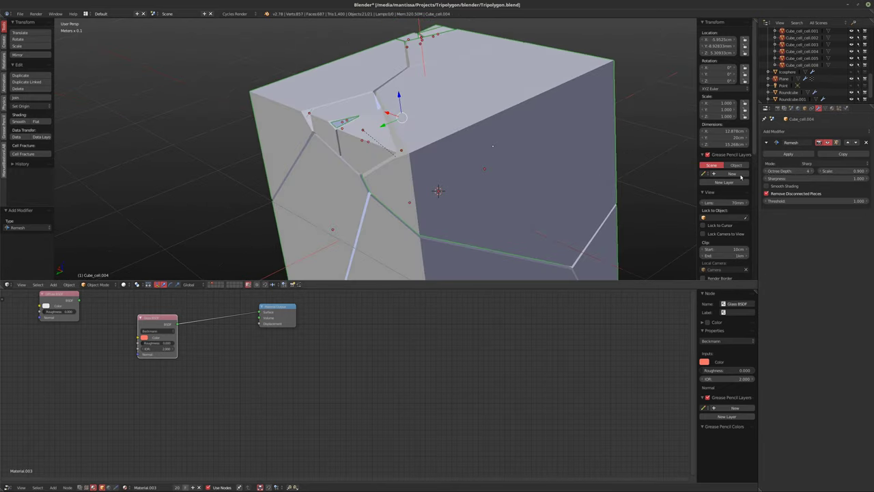
pyautogui.click(812, 171)
pyautogui.click(812, 171)
pyautogui.moveTo(553, 182); pyautogui.dragTo(594, 205, button='middle')
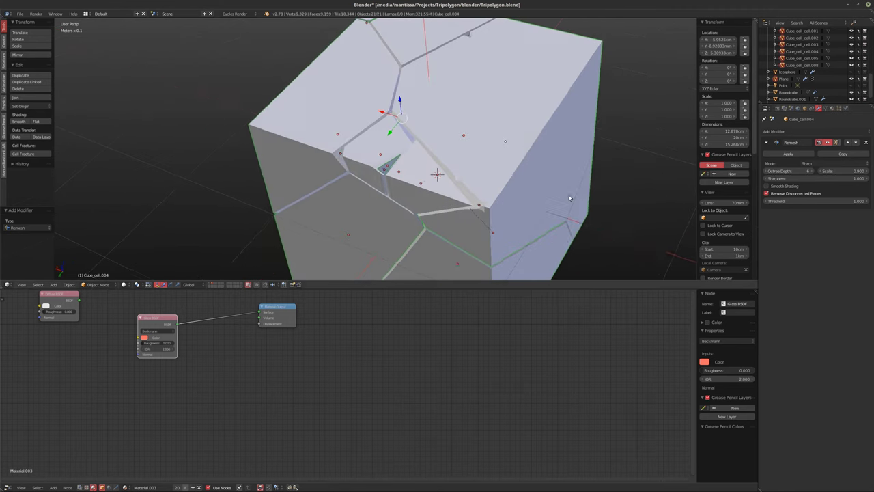
pyautogui.click(792, 131)
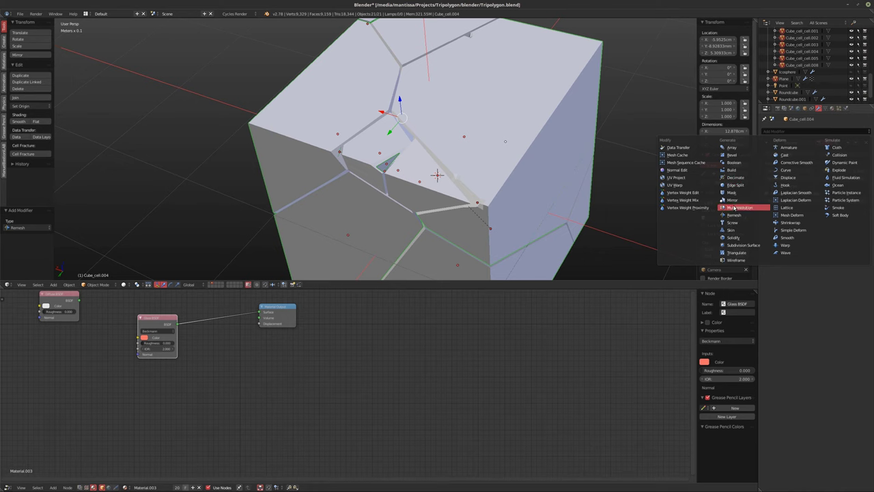
# - Add a Displace modifier with Strength 0.010
pyautogui.click(789, 177)
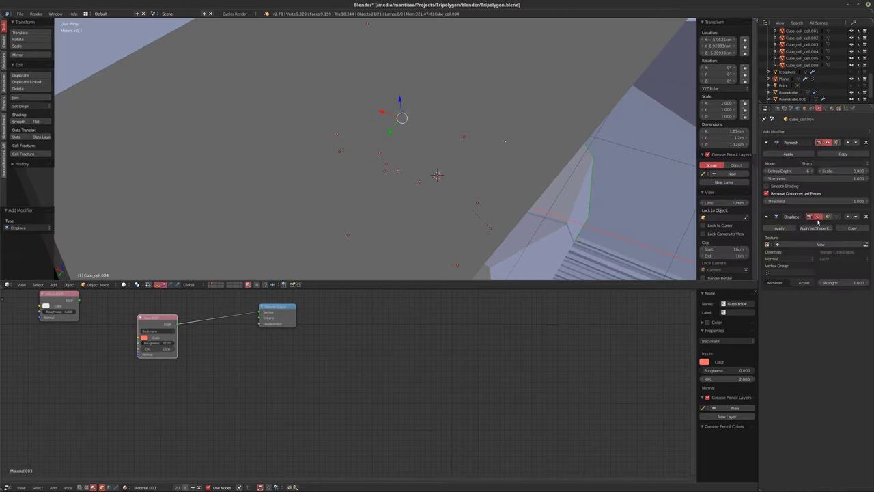
pyautogui.click(841, 282)
pyautogui.write('0.01')
pyautogui.press('Return')
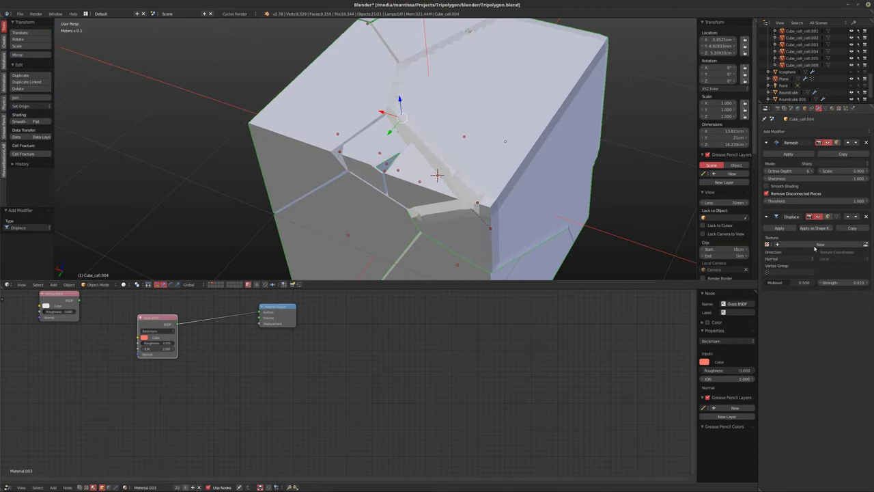
# - Give the Displace modifier a new texture and set its Midlevel to 0.000
pyautogui.click(816, 245)
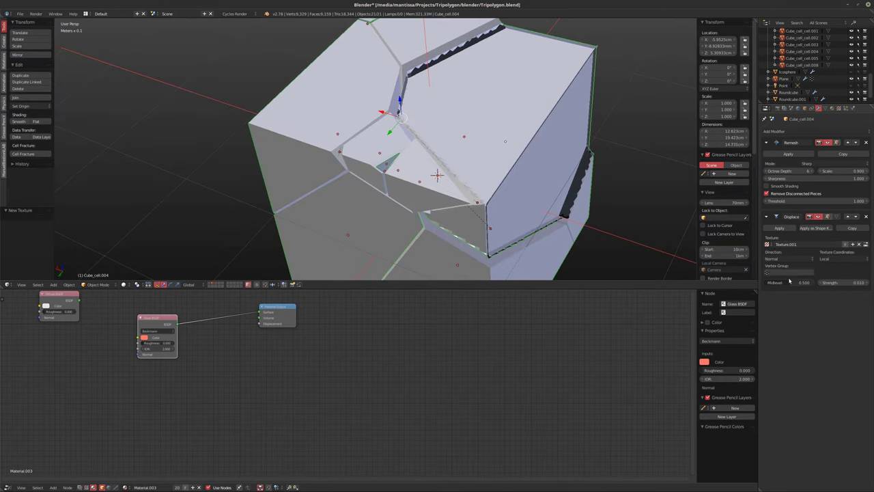
pyautogui.moveTo(789, 280); pyautogui.dragTo(758, 281)
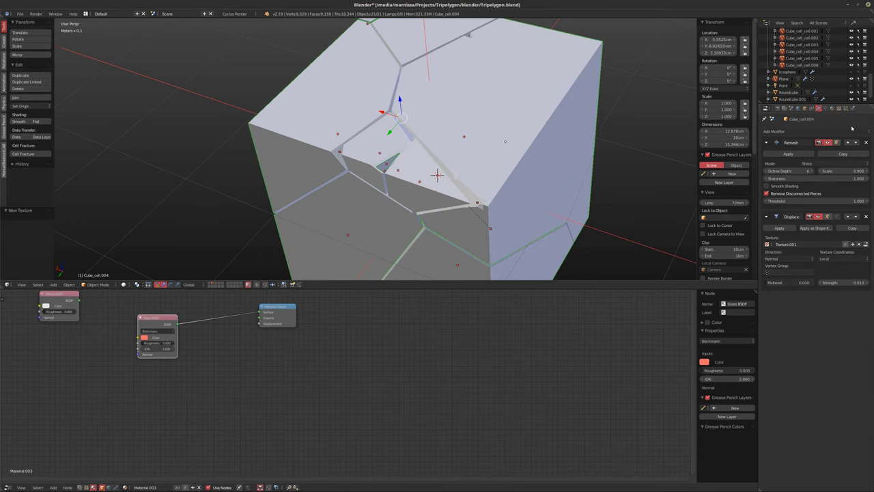
pyautogui.click(839, 108)
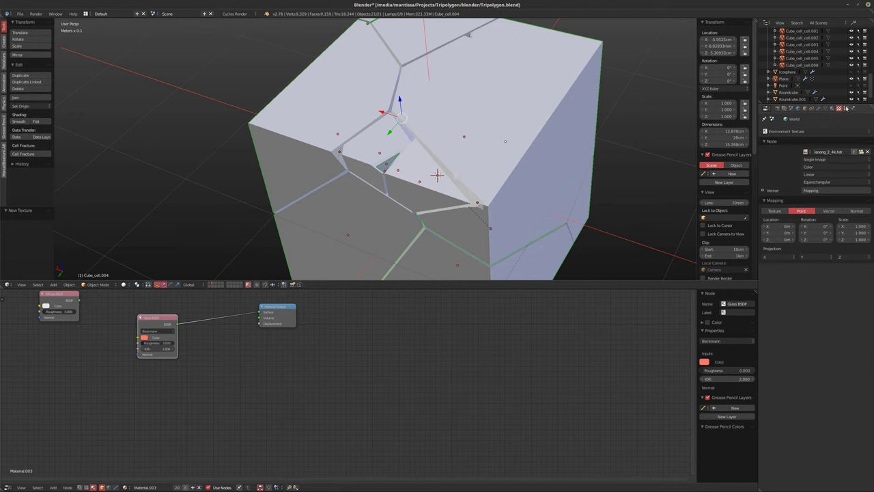
pyautogui.click(818, 108)
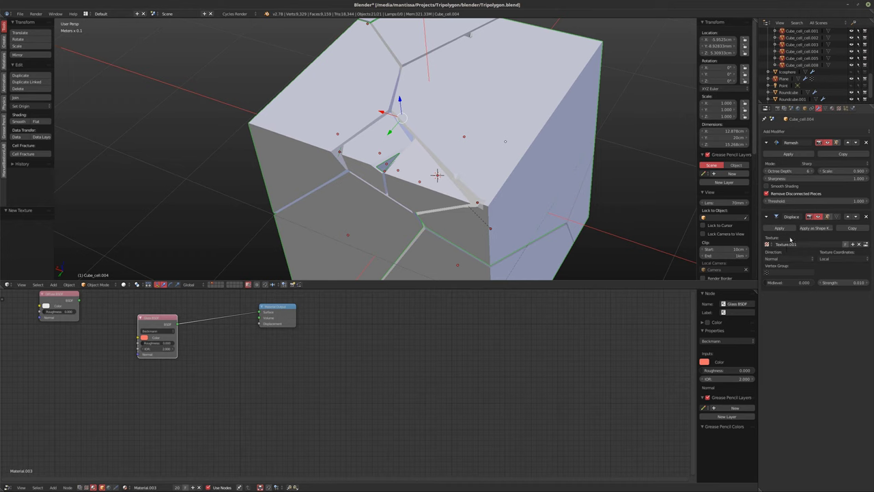
# - Select Texture.001 in the texture settings and cycle through its texture types
pyautogui.click(839, 108)
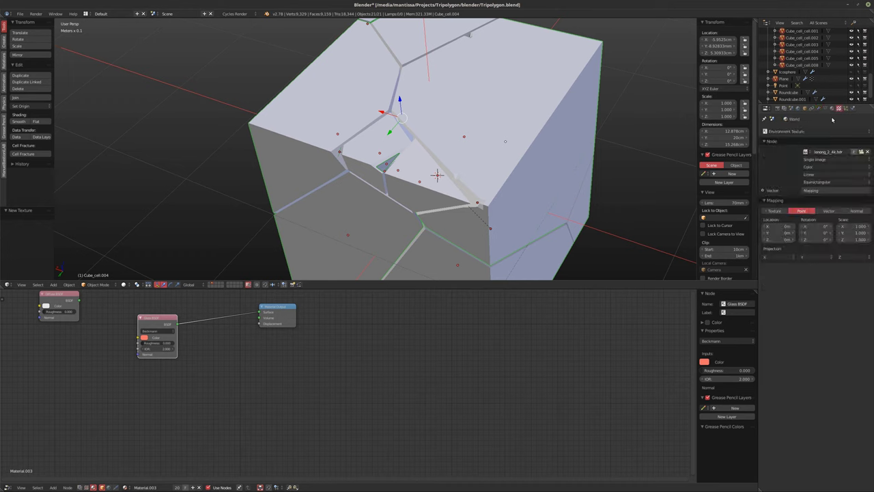
pyautogui.click(794, 134)
pyautogui.click(796, 105)
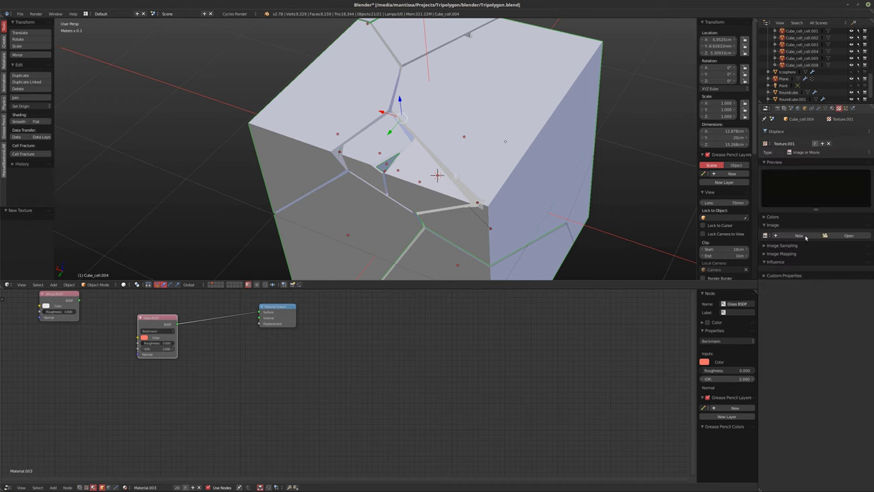
pyautogui.keyDown('ctrl'); pyautogui.scroll(1, 799, 152); pyautogui.keyUp('ctrl')
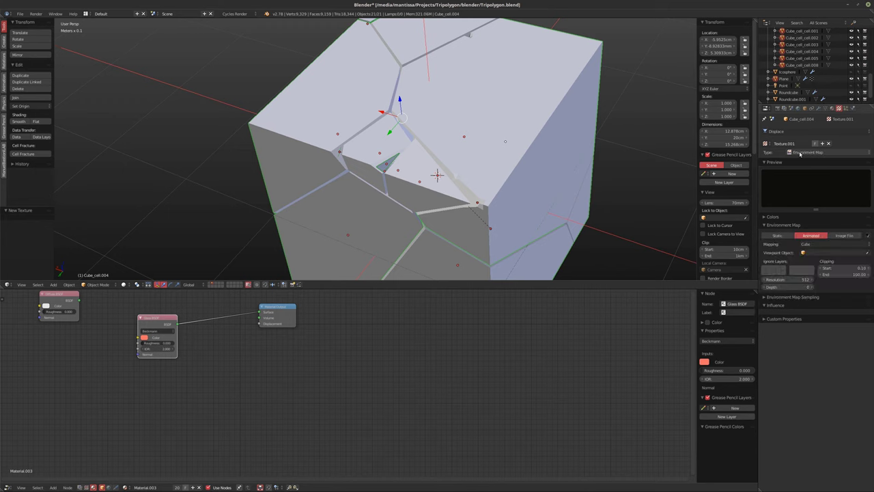
pyautogui.keyDown('ctrl'); pyautogui.scroll(1, 800, 153); pyautogui.keyUp('ctrl')
pyautogui.keyDown('ctrl'); pyautogui.scroll(1, 800, 153); pyautogui.keyUp('ctrl')
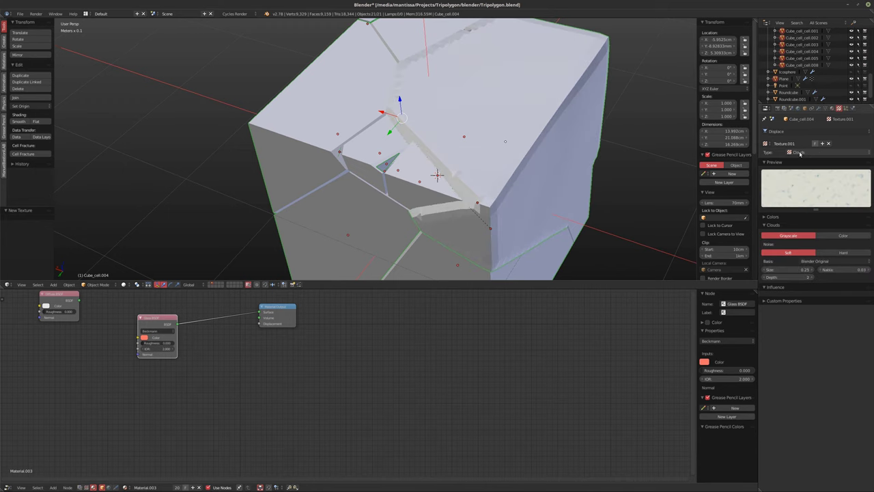
pyautogui.keyDown('ctrl'); pyautogui.scroll(1, 799, 152); pyautogui.keyUp('ctrl')
pyautogui.keyDown('ctrl'); pyautogui.scroll(2, 799, 153); pyautogui.keyUp('ctrl')
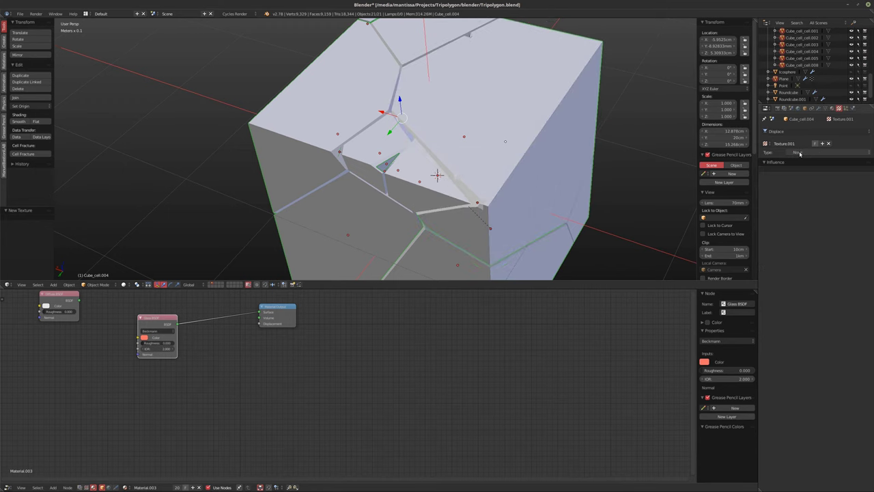
pyautogui.keyDown('ctrl'); pyautogui.scroll(3, 799, 153); pyautogui.keyUp('ctrl')
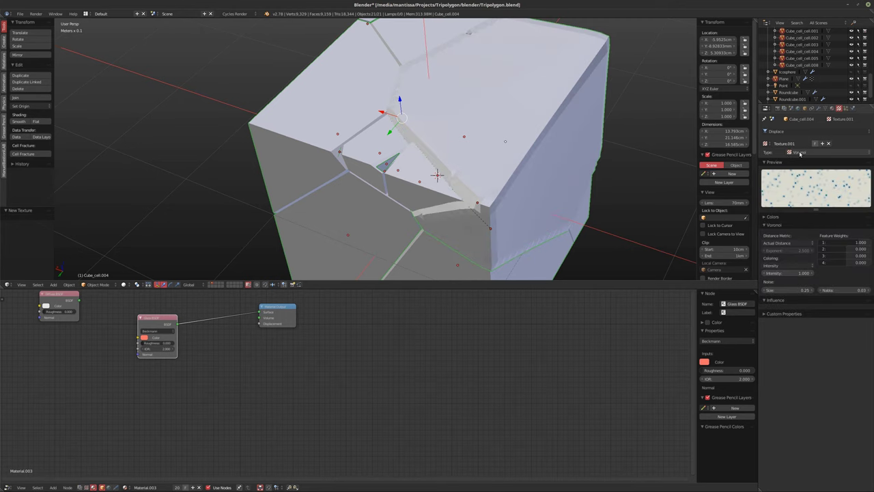
pyautogui.keyDown('ctrl'); pyautogui.scroll(1, 800, 153); pyautogui.keyUp('ctrl')
pyautogui.keyDown('ctrl'); pyautogui.scroll(-1, 800, 153); pyautogui.keyUp('ctrl')
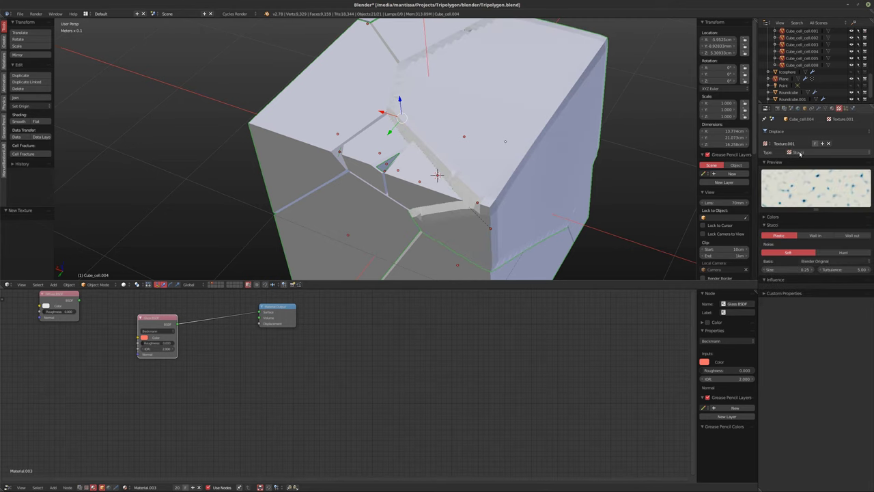
pyautogui.keyDown('ctrl'); pyautogui.scroll(4, 800, 153); pyautogui.keyUp('ctrl')
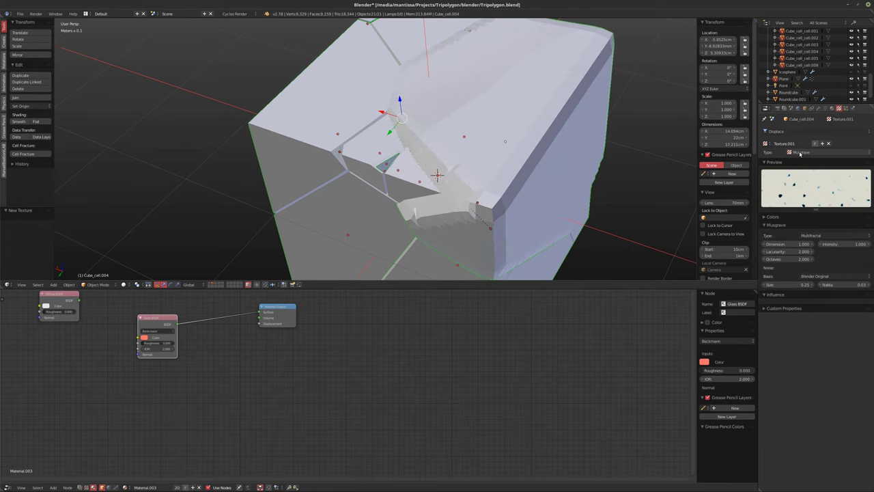
pyautogui.keyDown('ctrl'); pyautogui.scroll(1, 799, 153); pyautogui.keyUp('ctrl')
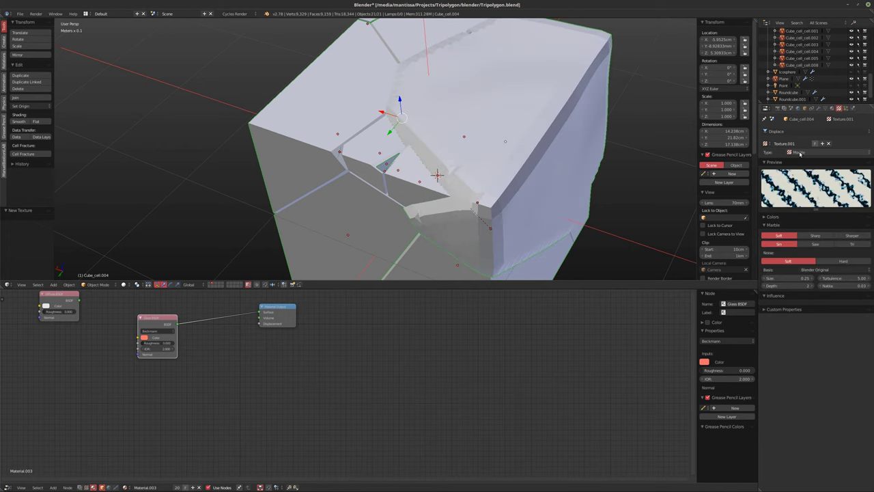
pyautogui.keyDown('ctrl'); pyautogui.scroll(2, 799, 153); pyautogui.keyUp('ctrl')
pyautogui.keyDown('ctrl'); pyautogui.scroll(-2, 800, 153); pyautogui.keyUp('ctrl')
pyautogui.keyDown('ctrl'); pyautogui.scroll(2, 800, 152); pyautogui.keyUp('ctrl')
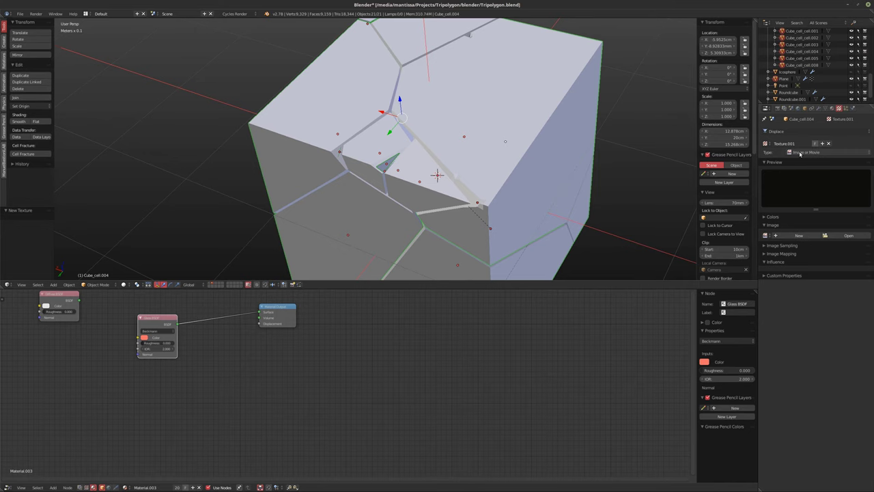
pyautogui.keyDown('ctrl'); pyautogui.scroll(1, 800, 153); pyautogui.keyUp('ctrl')
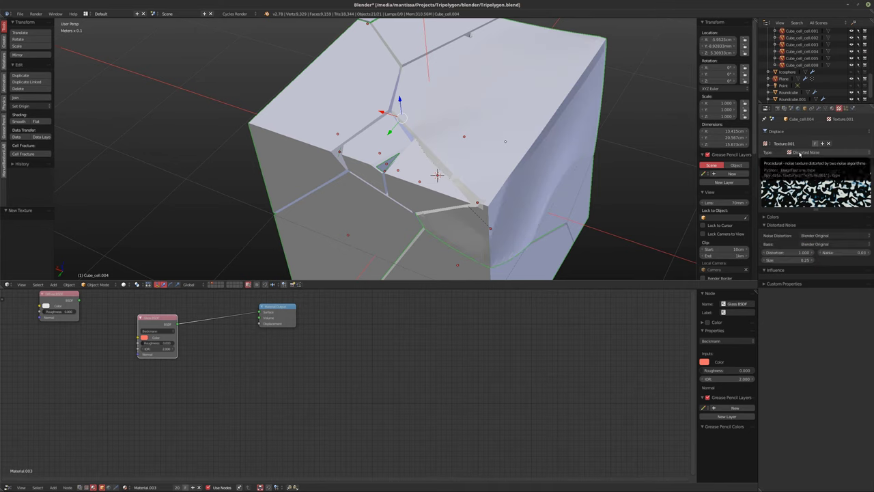
pyautogui.keyDown('ctrl'); pyautogui.scroll(-1, 799, 153); pyautogui.keyUp('ctrl')
pyautogui.keyDown('ctrl'); pyautogui.scroll(1, 799, 153); pyautogui.keyUp('ctrl')
# - Set the Distorted Noise size to 0.10, then change the texture type to Voronoi
pyautogui.click(779, 259)
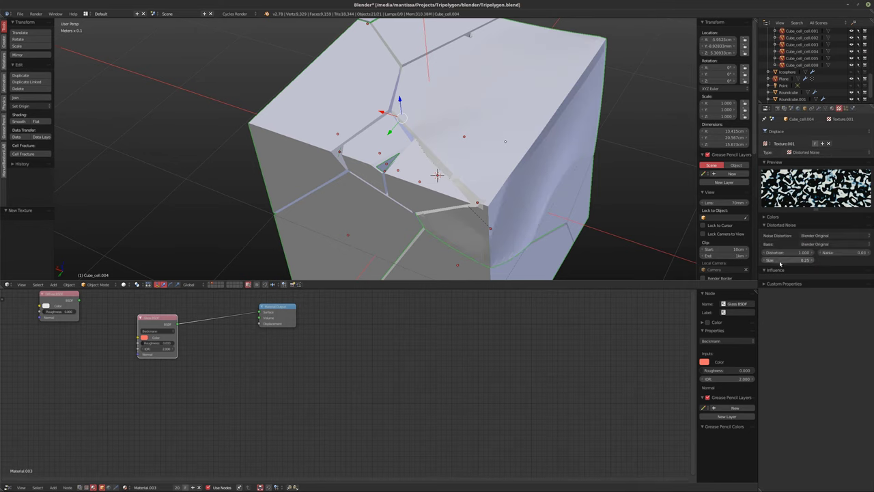
pyautogui.write('0.1')
pyautogui.press('Return')
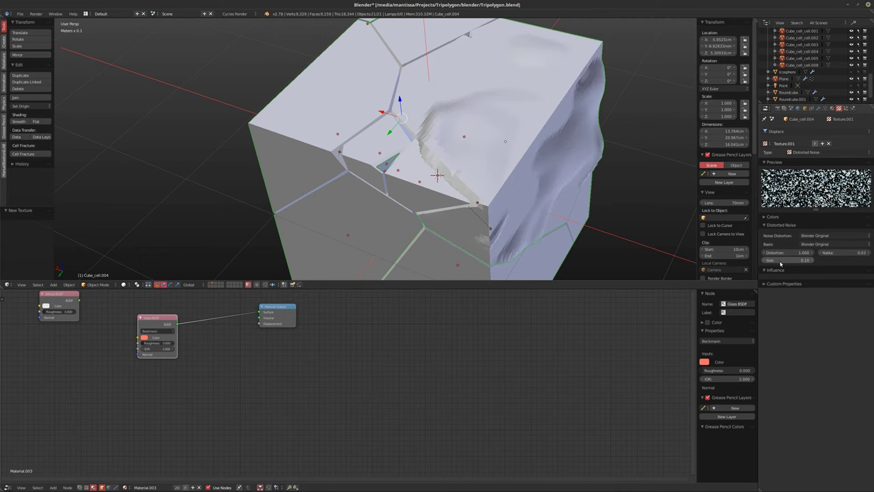
pyautogui.moveTo(506, 171); pyautogui.dragTo(525, 118, button='middle')
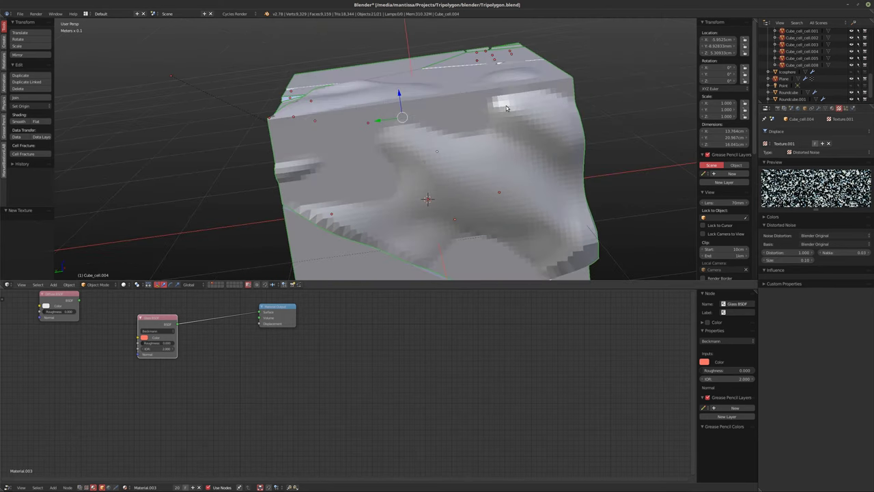
pyautogui.click(803, 152)
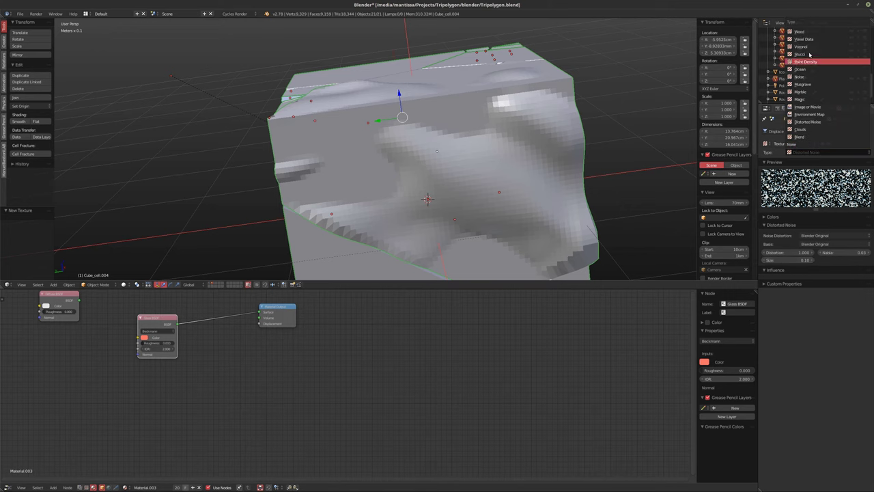
pyautogui.click(805, 48)
pyautogui.moveTo(478, 205); pyautogui.dragTo(499, 206, button='middle')
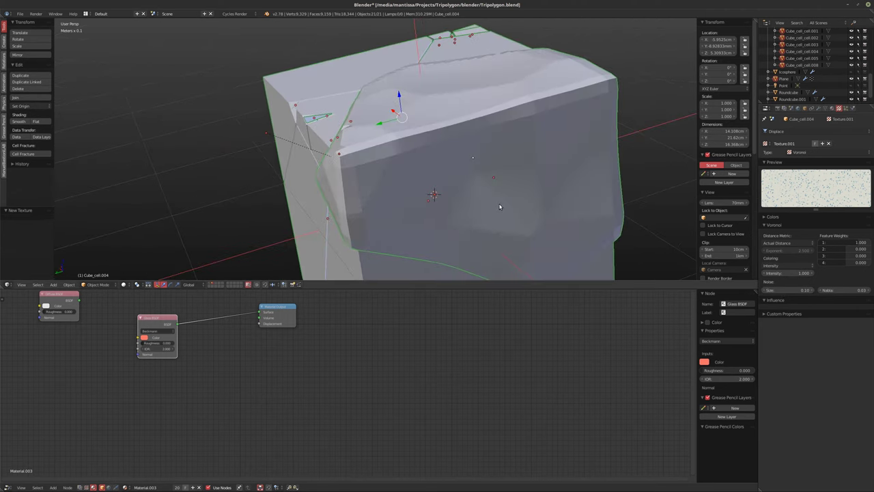
# - Shade the cube cell smooth and disable the Remesh modifier's Smooth Shading
pyautogui.click(19, 121)
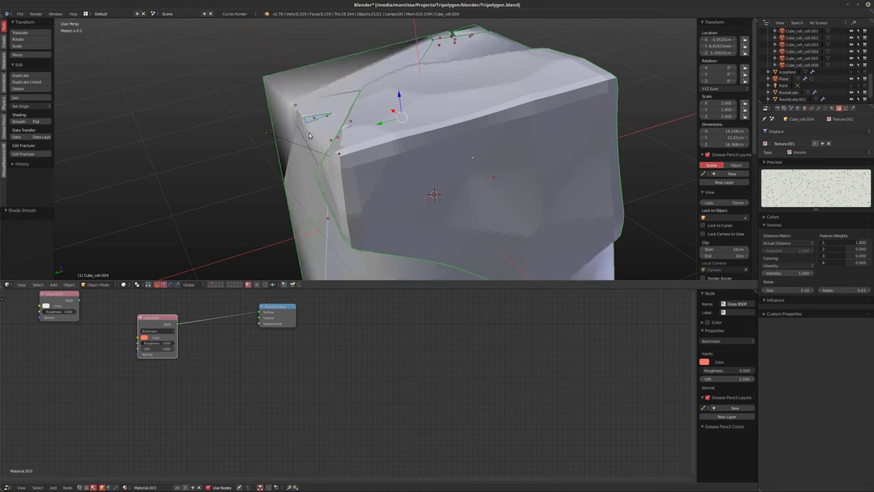
pyautogui.click(819, 108)
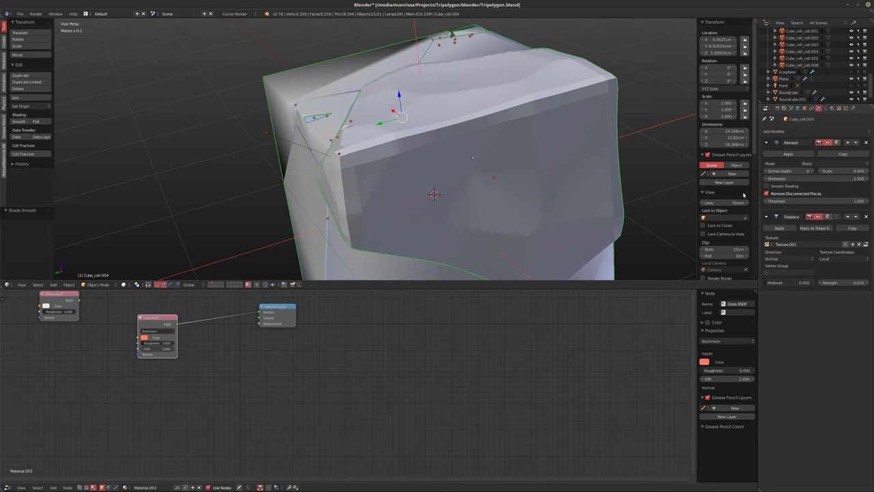
pyautogui.click(792, 186)
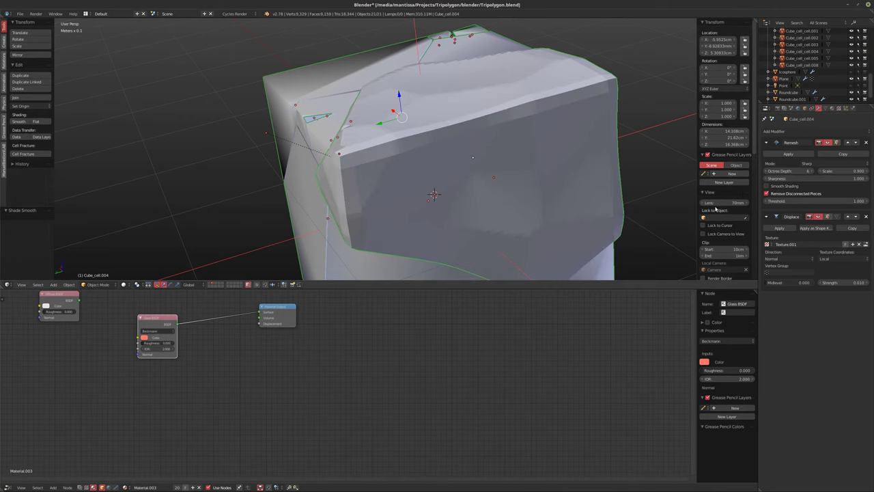
pyautogui.moveTo(487, 205); pyautogui.dragTo(519, 184, button='middle')
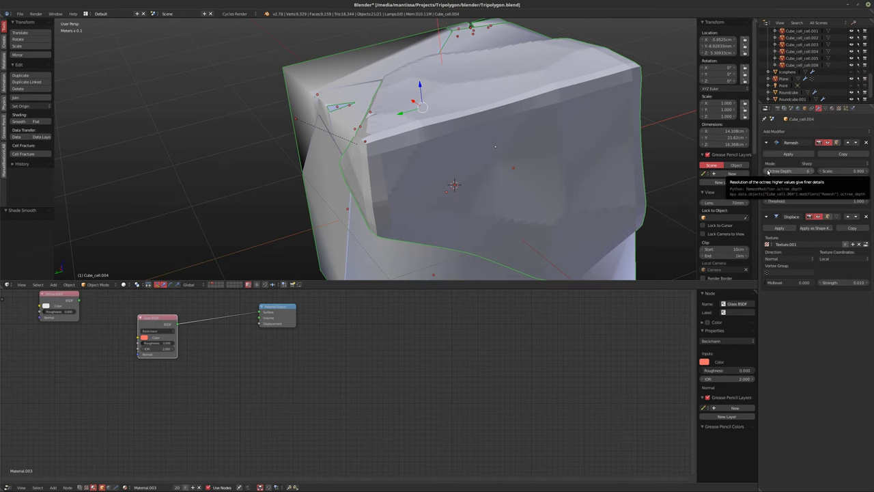
# - Copy the cube cell's modifiers to the other selected shard cells with Ctrl+L
pyautogui.hotkey('ctrl', 'l')
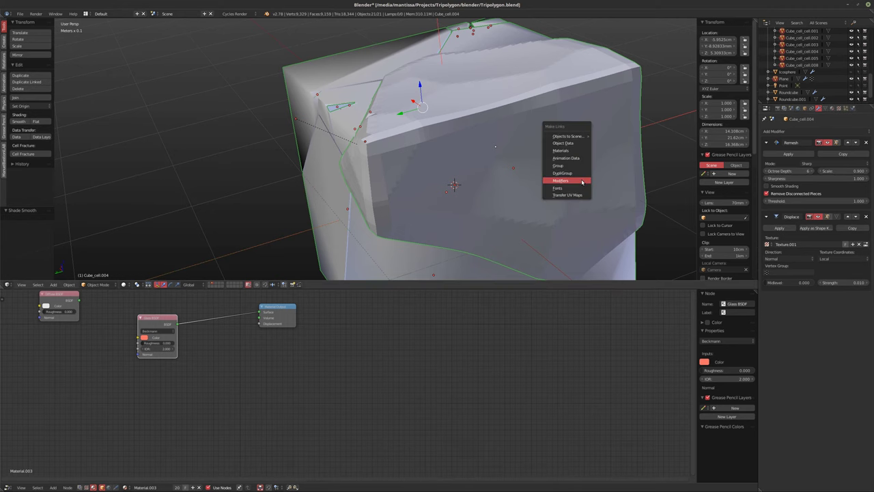
pyautogui.click(581, 181)
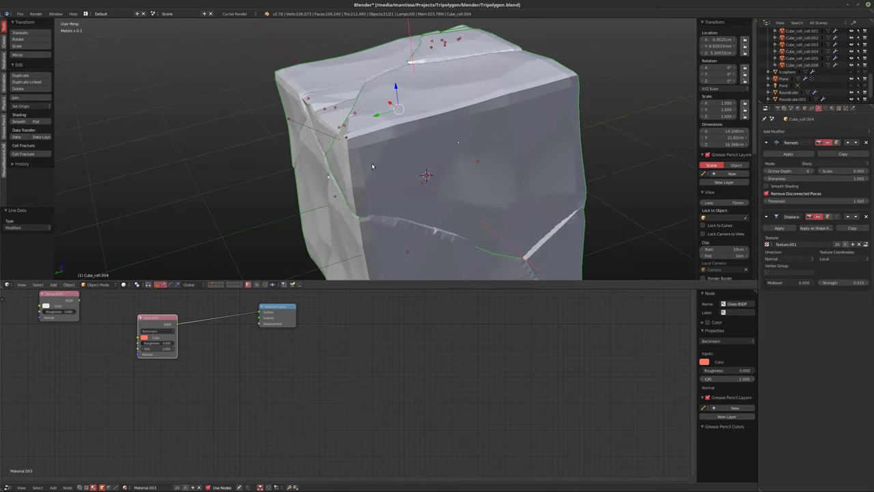
pyautogui.moveTo(402, 176); pyautogui.dragTo(438, 179, button='middle')
# - Check the shard through the camera view, then return to the cube cell's layer and orbit around it
pyautogui.press('KP_0')
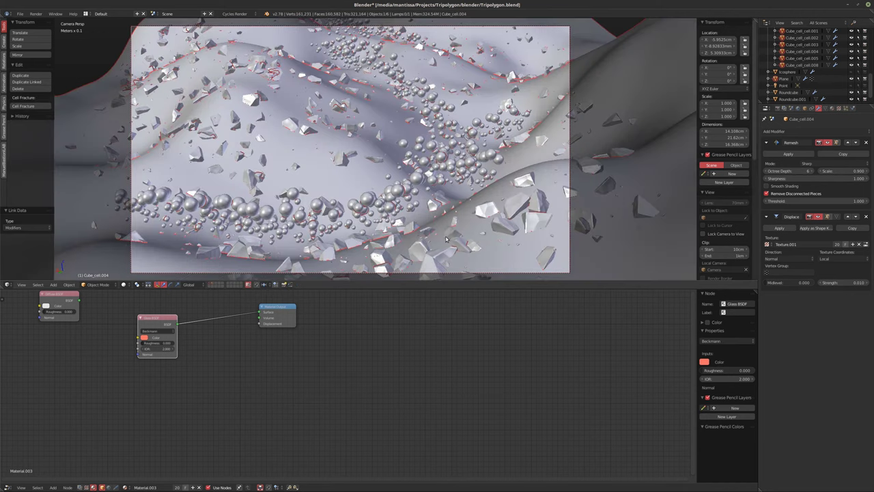
pyautogui.scroll(3, 448, 239)
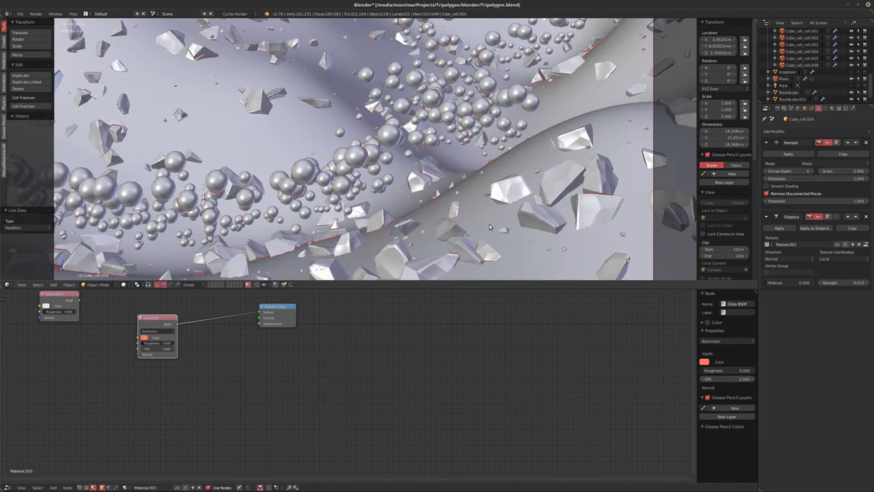
pyautogui.scroll(5, 489, 227)
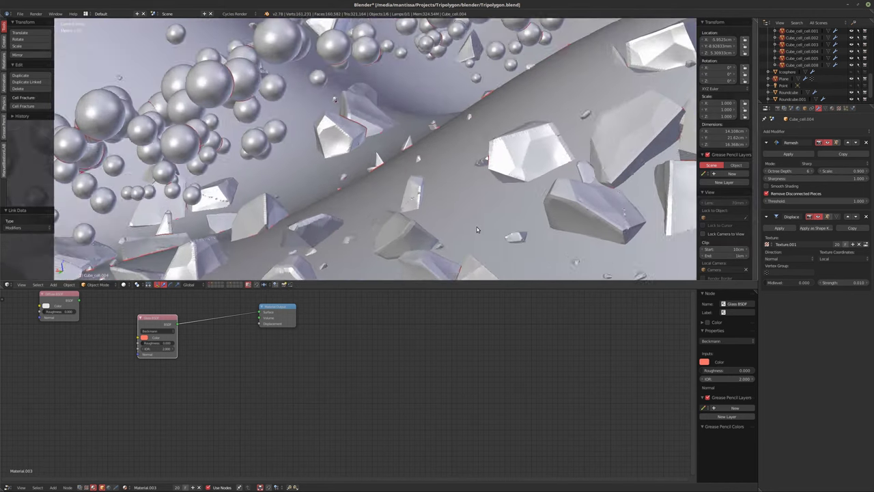
pyautogui.scroll(-5, 477, 229)
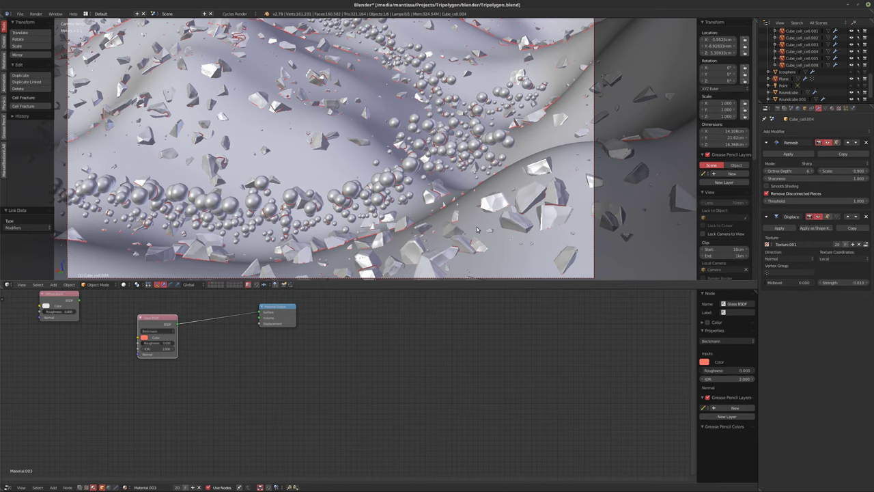
pyautogui.scroll(1, 477, 229)
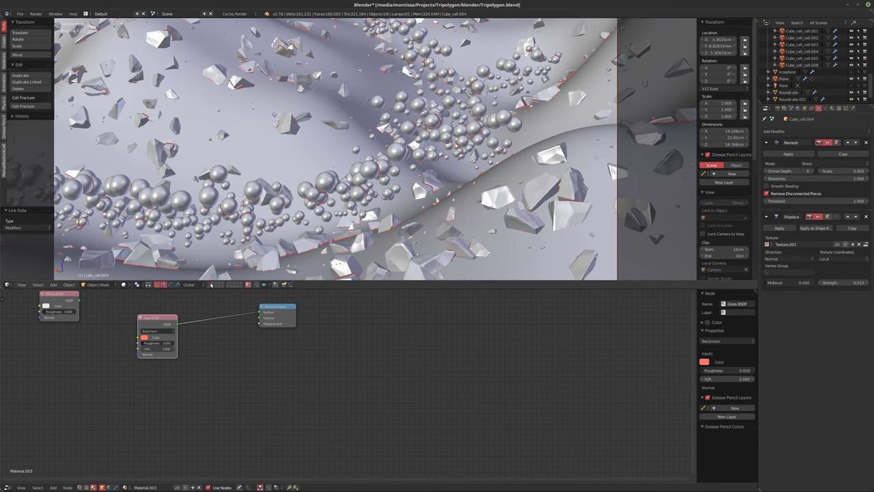
pyautogui.click(215, 282)
pyautogui.moveTo(439, 202); pyautogui.dragTo(384, 154, button='middle')
pyautogui.scroll(8, 409, 123)
pyautogui.moveTo(419, 110); pyautogui.dragTo(635, 117, button='middle')
# - Add a second Remesh modifier in Smooth mode with smooth shading and octree depth 7
pyautogui.click(804, 132)
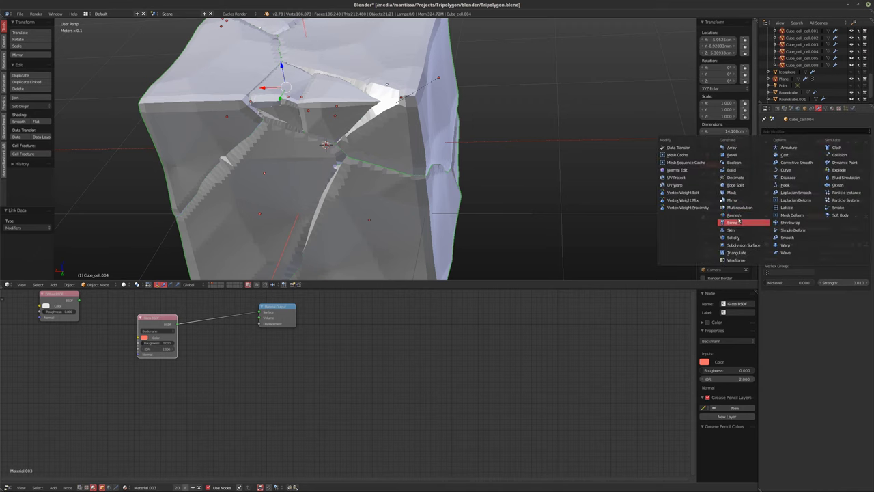
pyautogui.click(736, 216)
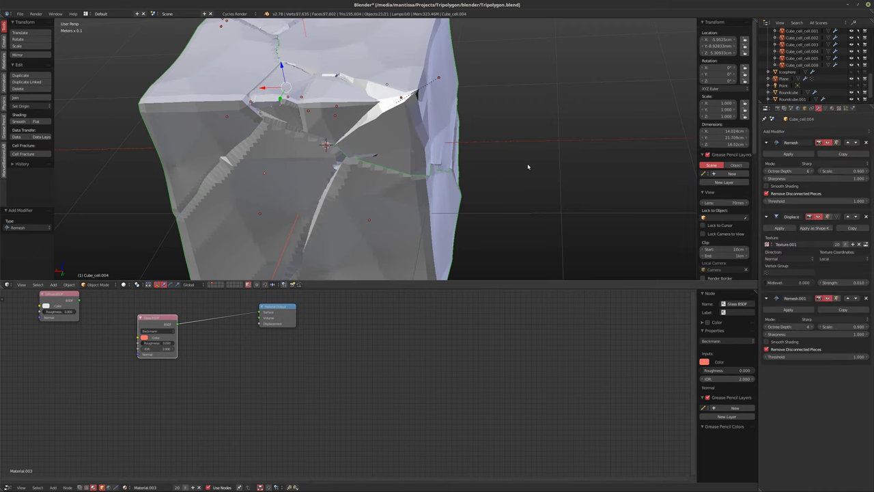
pyautogui.moveTo(528, 165); pyautogui.dragTo(478, 160, button='middle')
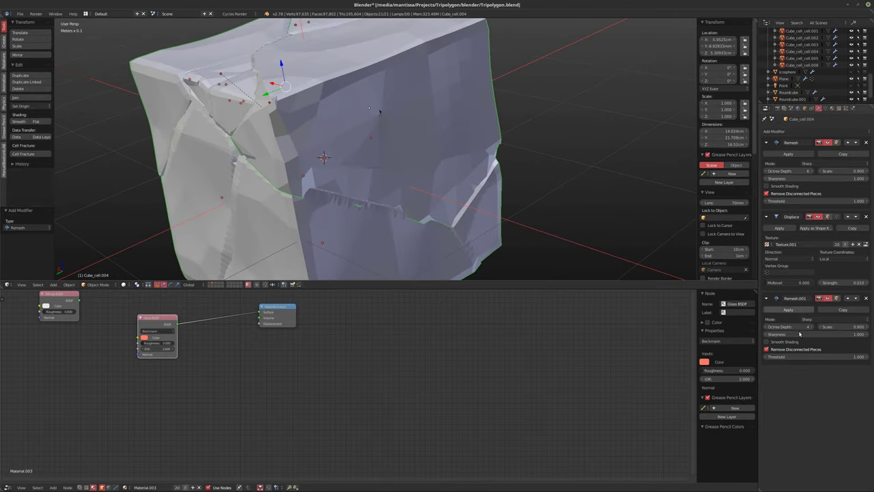
pyautogui.click(787, 342)
pyautogui.click(786, 343)
pyautogui.click(808, 321)
pyautogui.click(803, 307)
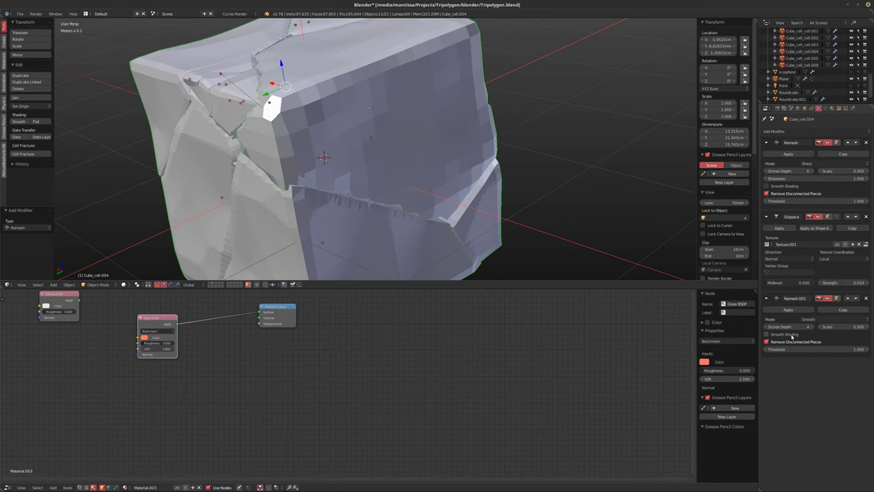
pyautogui.click(792, 335)
pyautogui.click(810, 327)
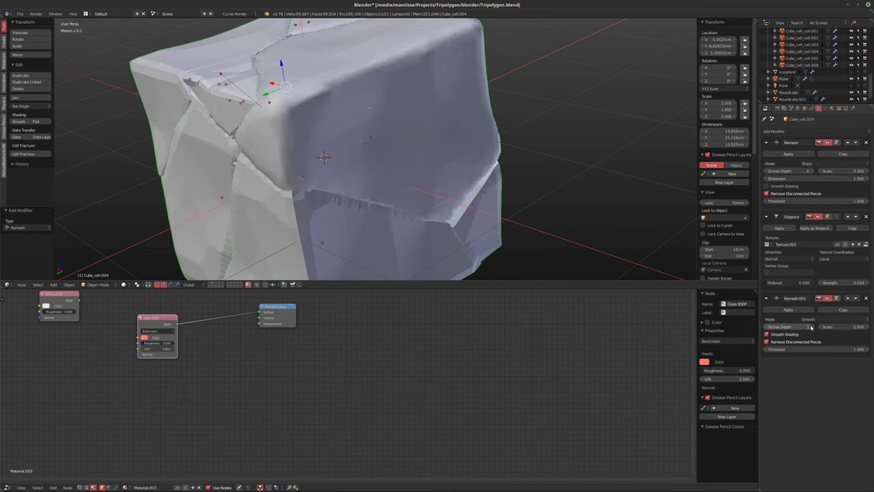
pyautogui.click(811, 328)
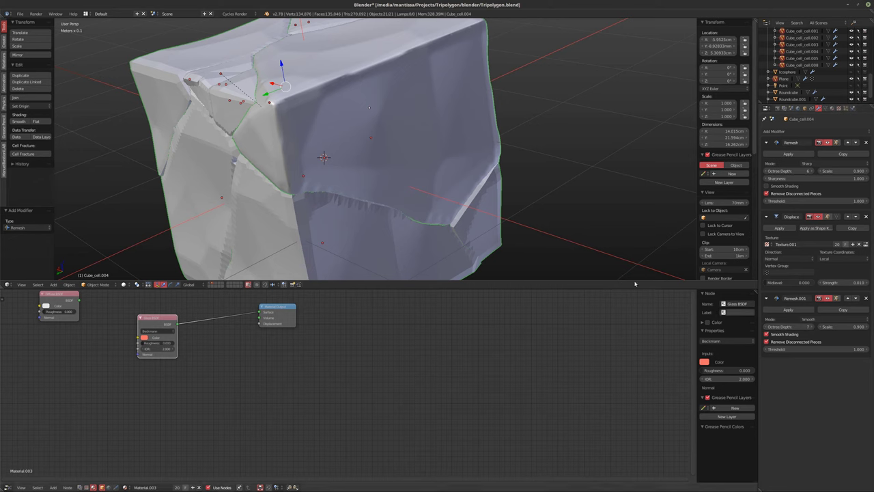
pyautogui.moveTo(634, 284); pyautogui.dragTo(542, 203, button='middle')
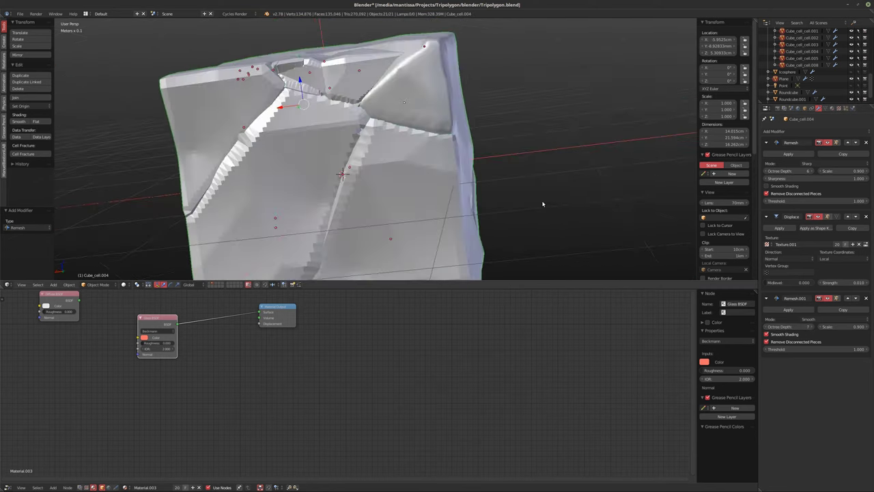
# - Copy the cell's modifiers, including both Remesh modifiers, to the other selected shard cells
pyautogui.hotkey('ctrl', 'l')
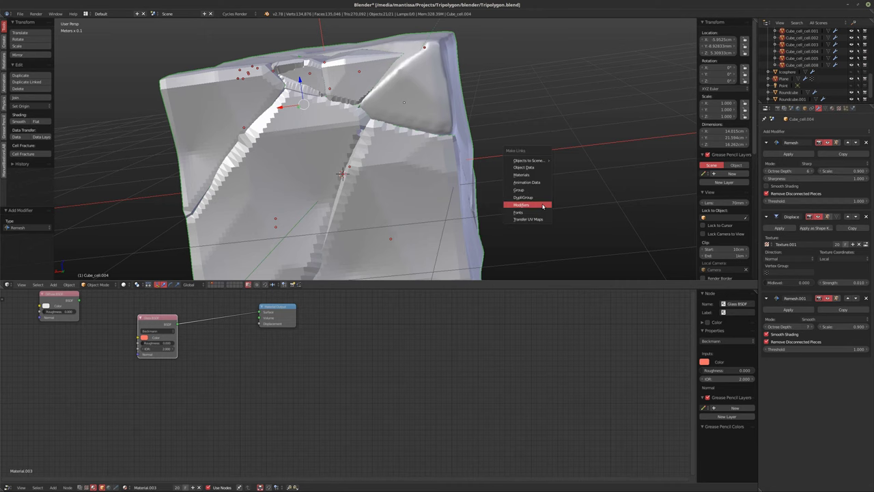
pyautogui.click(540, 206)
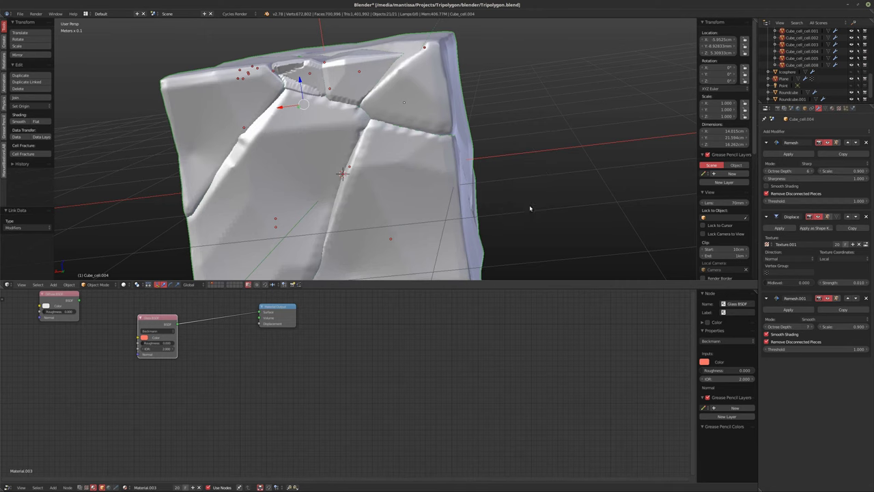
pyautogui.scroll(-2, 529, 208)
pyautogui.moveTo(519, 216); pyautogui.dragTo(546, 219, button='middle')
# - Delete the selected fracture cells and switch to the camera view of the terrain
pyautogui.press('x')
pyautogui.press('Escape')
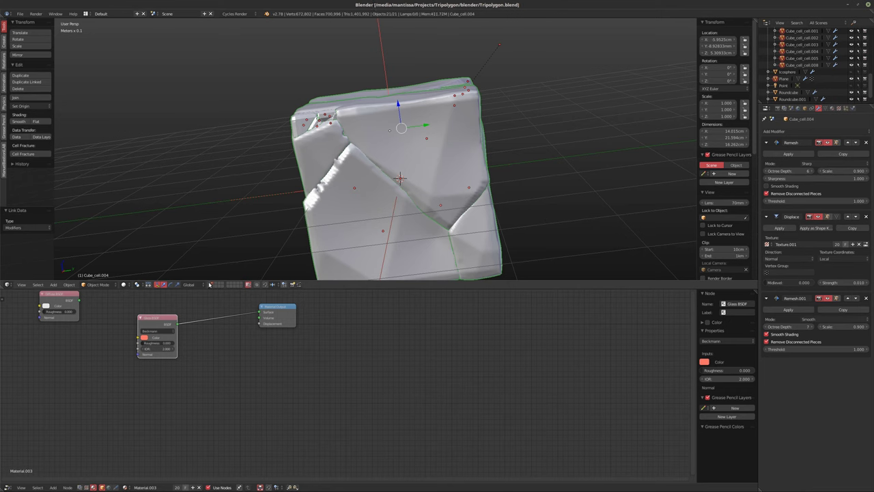
pyautogui.press('Delete')
pyautogui.press('KP_0')
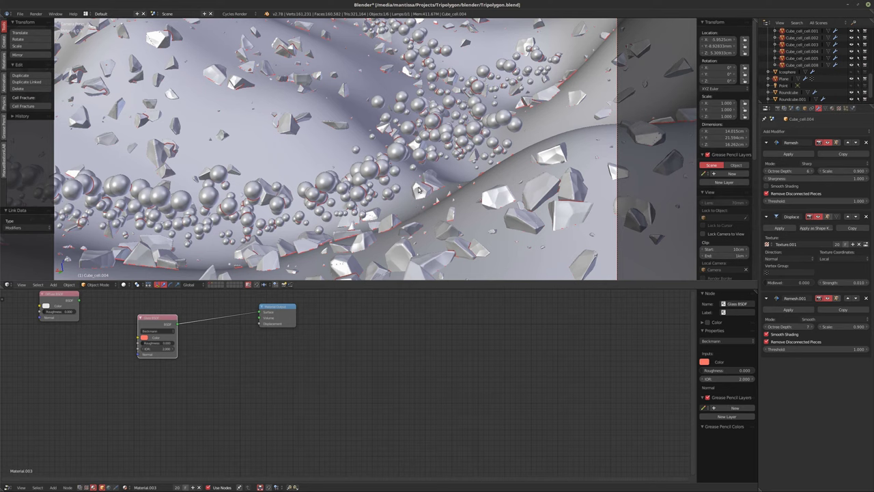
# - Switch the camera view to Rendered shading and zoom to frame the live Cycles render
pyautogui.hotkey('shift', 'z')
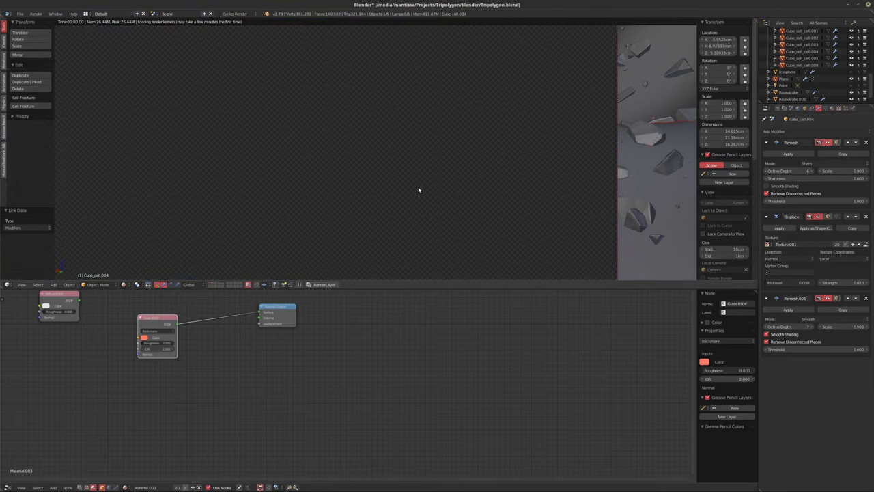
pyautogui.scroll(-2, 431, 210)
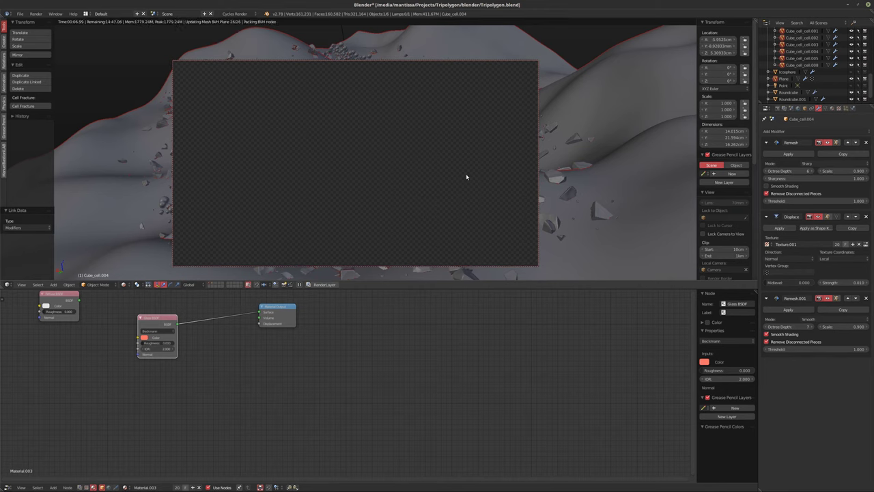
pyautogui.scroll(2, 461, 176)
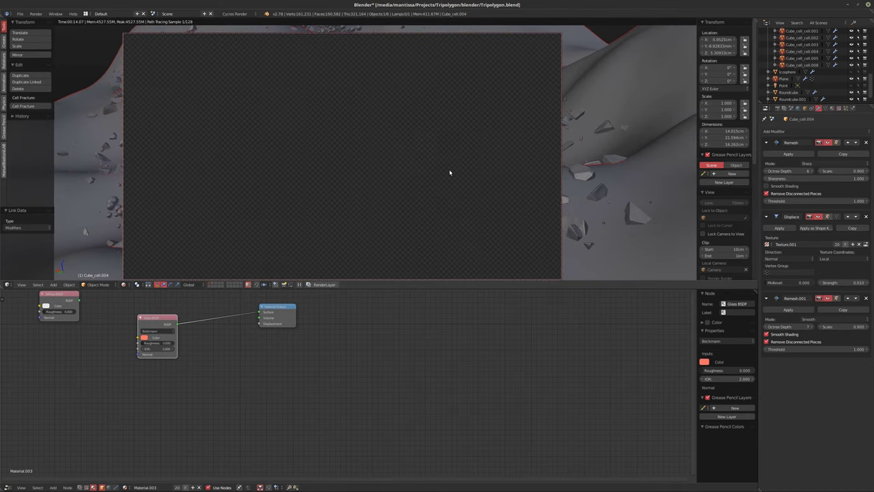
pyautogui.keyDown('ctrl'); pyautogui.scroll(-1, 449, 173); pyautogui.keyUp('ctrl')
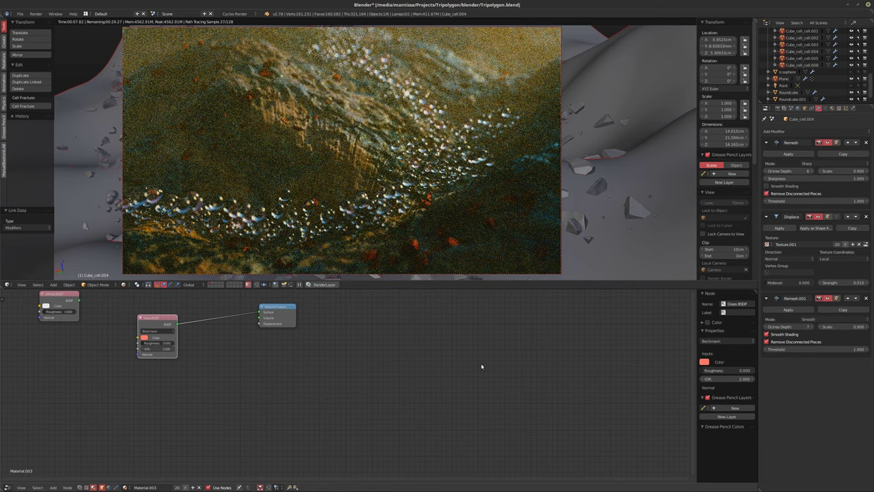
# - Try yellow, green, blue and pink Glass BSDF tints, ending on pale yellow (R 1.5, G 1.177, B 0.526)
pyautogui.moveTo(341, 357); pyautogui.dragTo(493, 390, button='middle')
pyautogui.scroll(3, 415, 386)
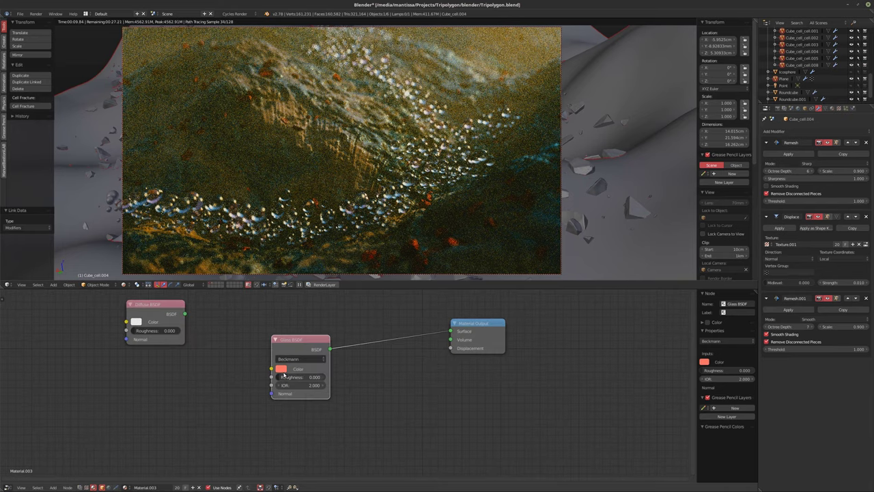
pyautogui.click(281, 369)
pyautogui.click(295, 294)
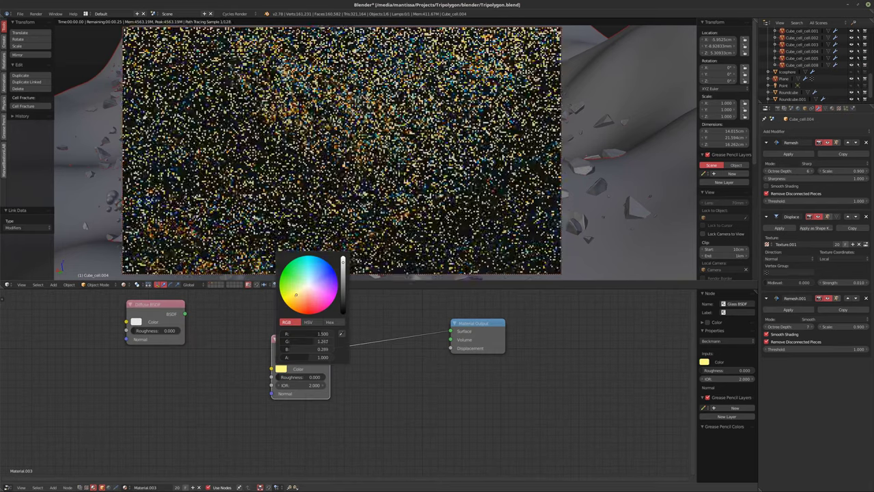
pyautogui.click(296, 296)
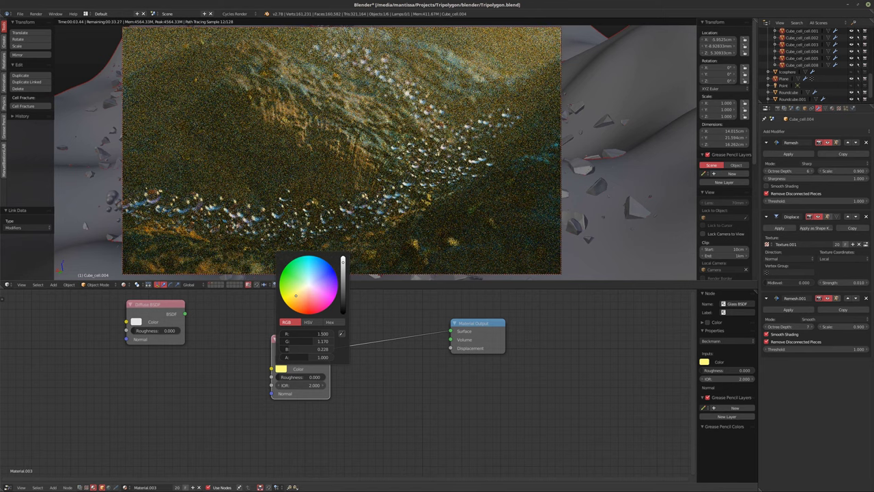
pyautogui.click(295, 268)
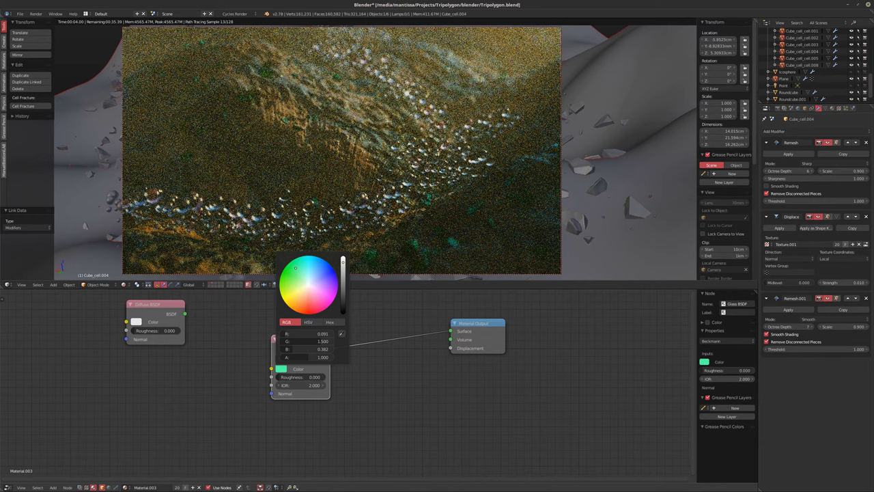
pyautogui.click(318, 270)
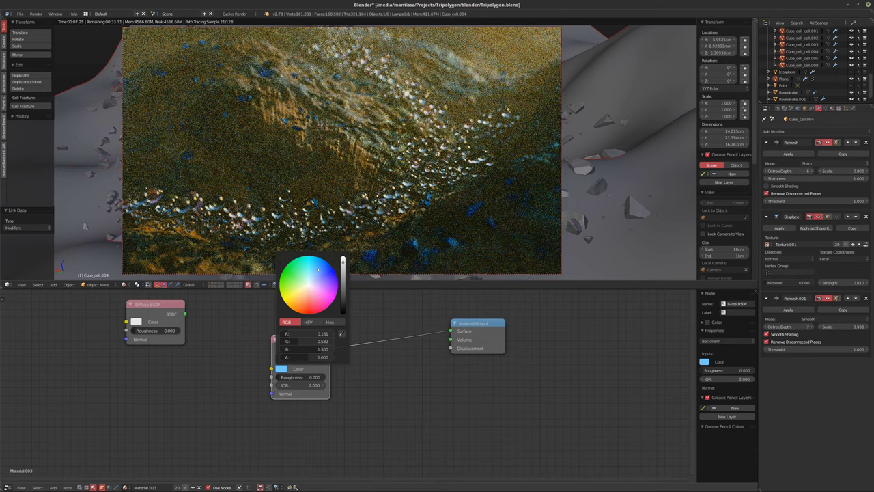
pyautogui.click(323, 286)
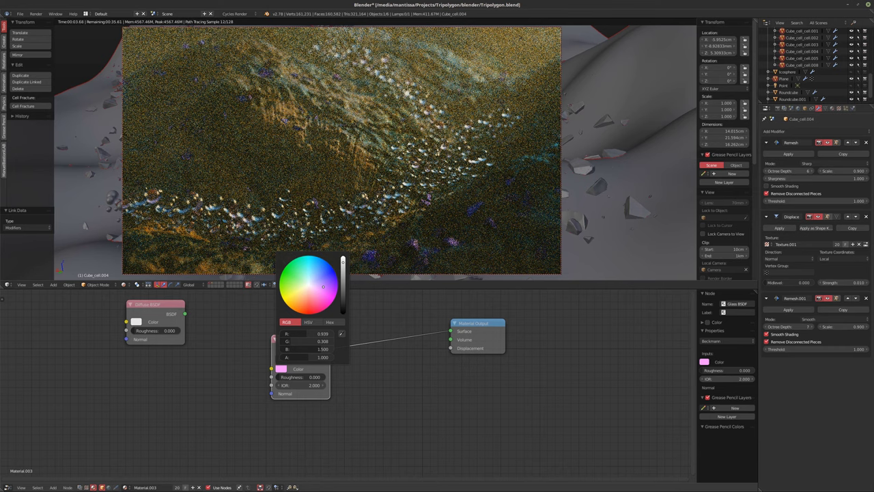
pyautogui.moveTo(323, 286); pyautogui.dragTo(307, 302)
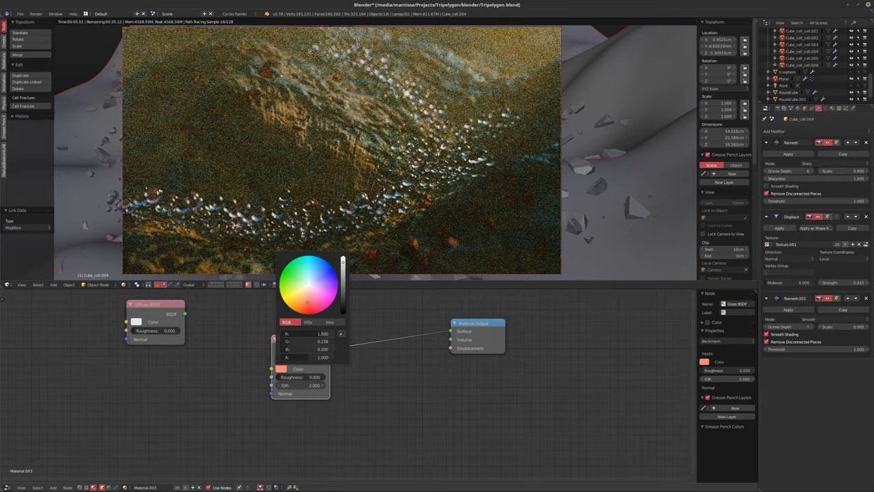
pyautogui.moveTo(307, 302); pyautogui.dragTo(294, 283)
pyautogui.moveTo(296, 286); pyautogui.dragTo(295, 294)
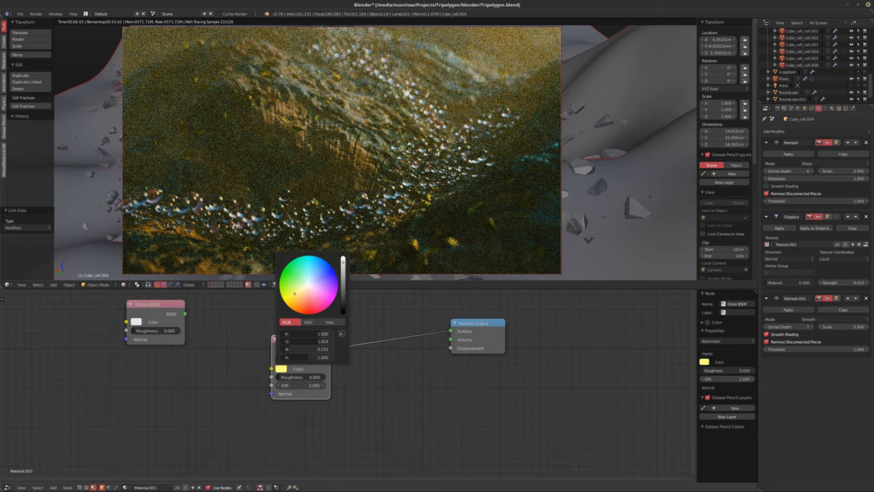
pyautogui.moveTo(294, 294); pyautogui.dragTo(300, 292)
# - Add an Object Info node to the left of the glass shaders
pyautogui.keyDown('ctrl'); pyautogui.hscroll(-5, 400, 357); pyautogui.keyUp('ctrl')
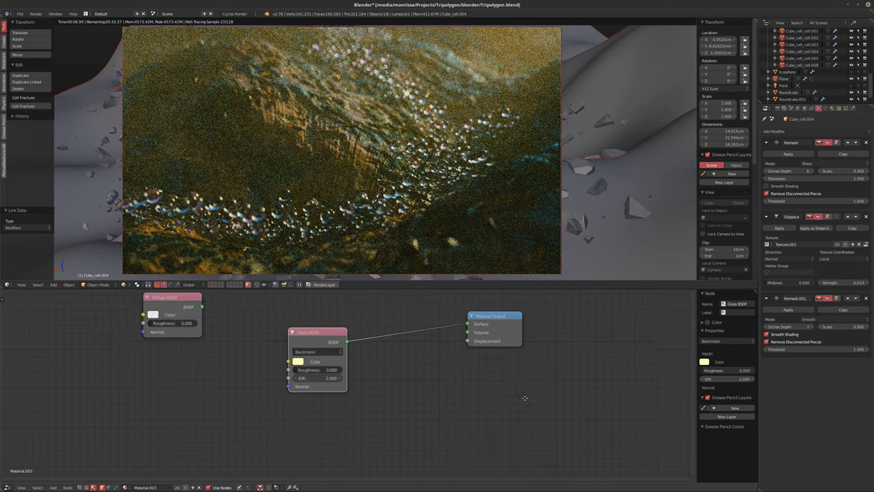
pyautogui.scroll(1, 390, 386)
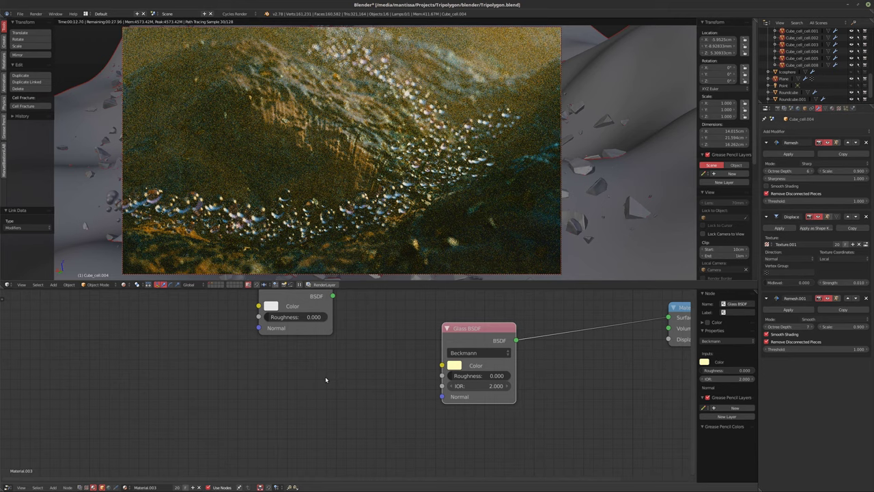
pyautogui.hotkey('shift', 'a')
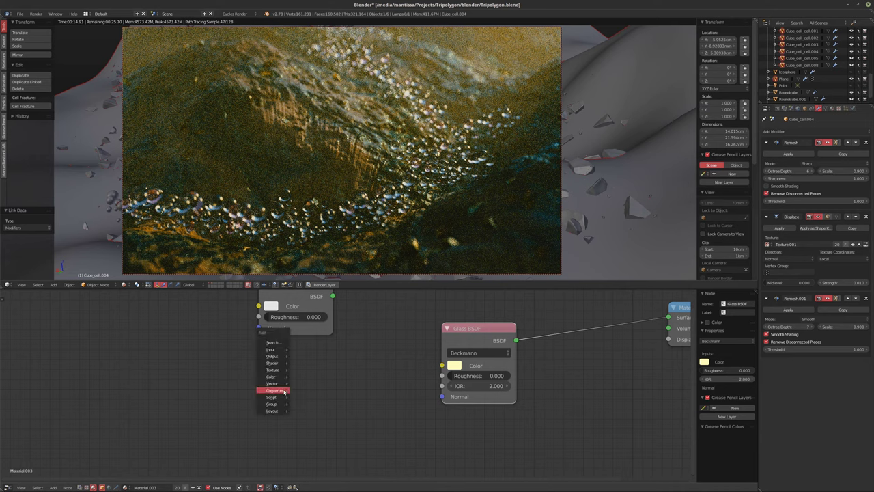
pyautogui.moveTo(272, 376)
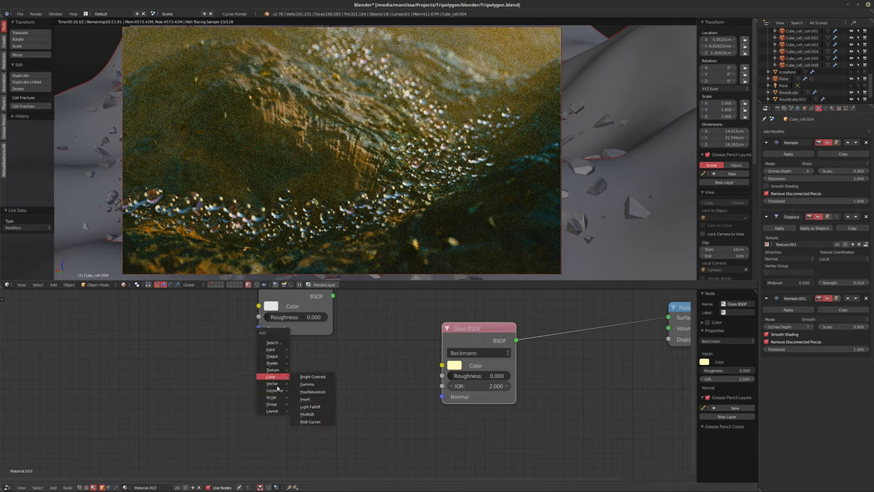
pyautogui.moveTo(272, 349)
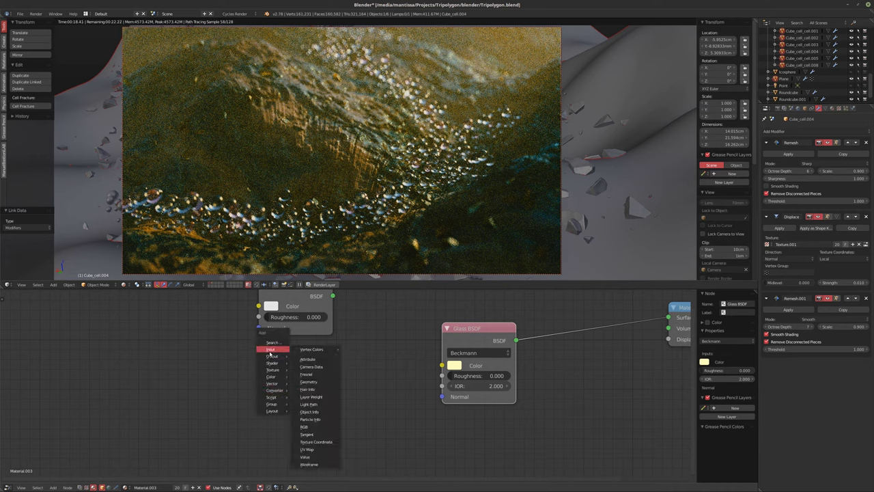
pyautogui.click(308, 412)
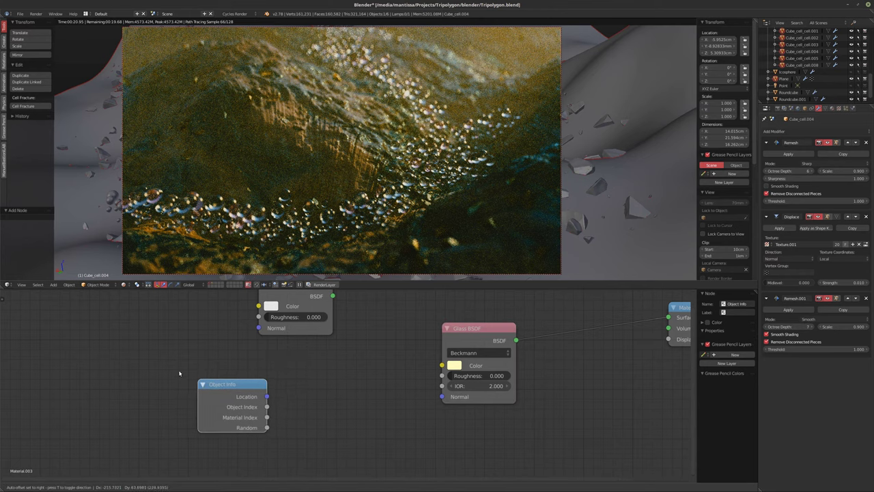
pyautogui.click(93, 347)
# - Add a ColorRamp node from the Converter category
pyautogui.hotkey('shift', 'a')
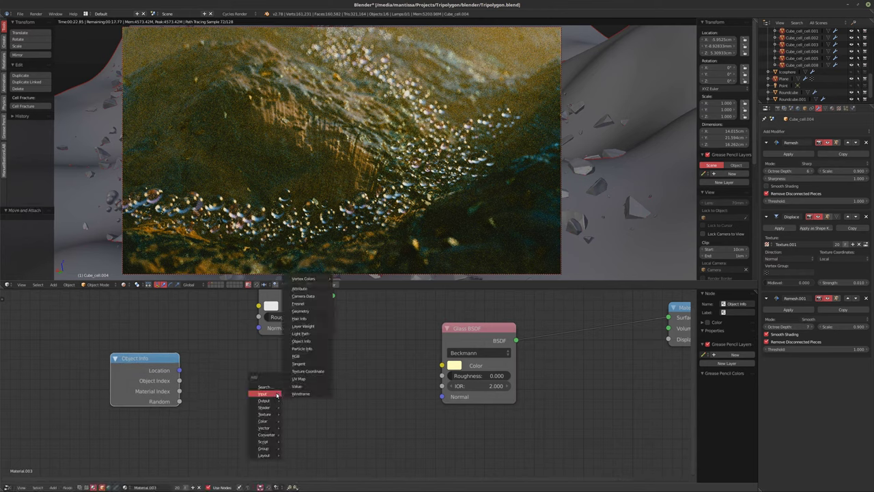
pyautogui.moveTo(267, 434)
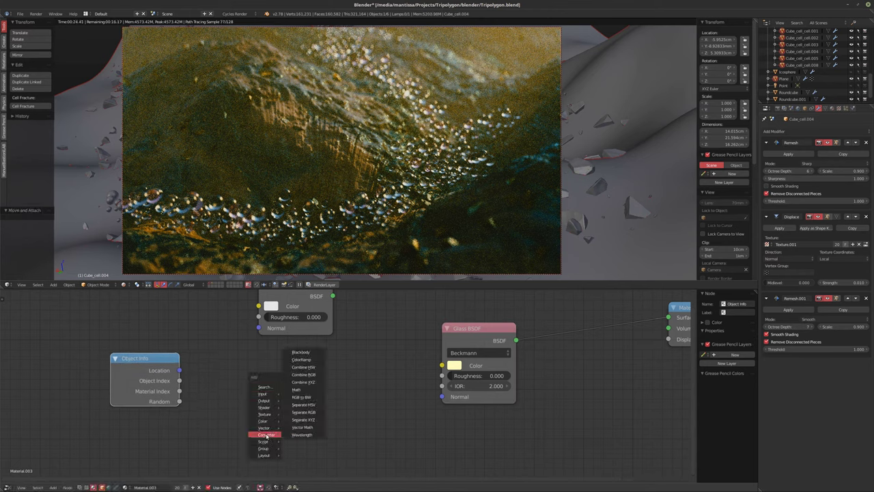
pyautogui.click(301, 360)
# - Link Object Info Random to the ColorRamp, give both stops the cream glass colour, and feed Glass Color
pyautogui.click(273, 352)
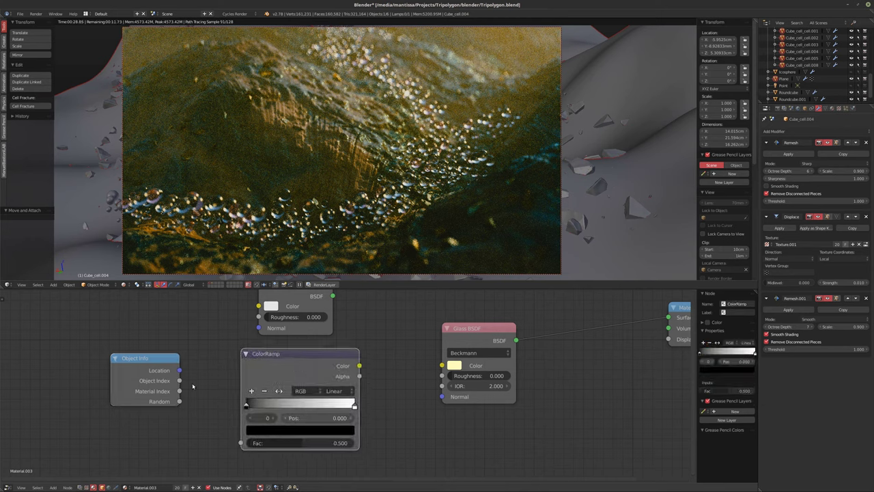
pyautogui.moveTo(179, 401); pyautogui.dragTo(241, 442)
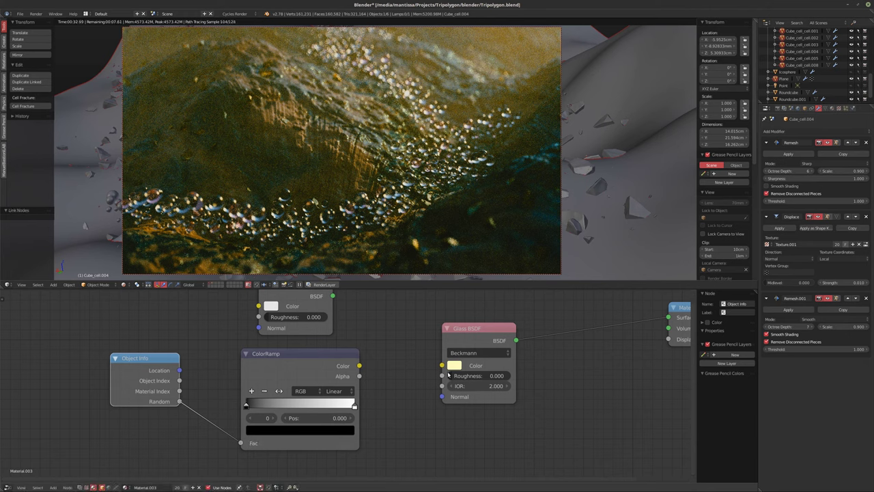
pyautogui.moveTo(454, 365); pyautogui.dragTo(311, 429)
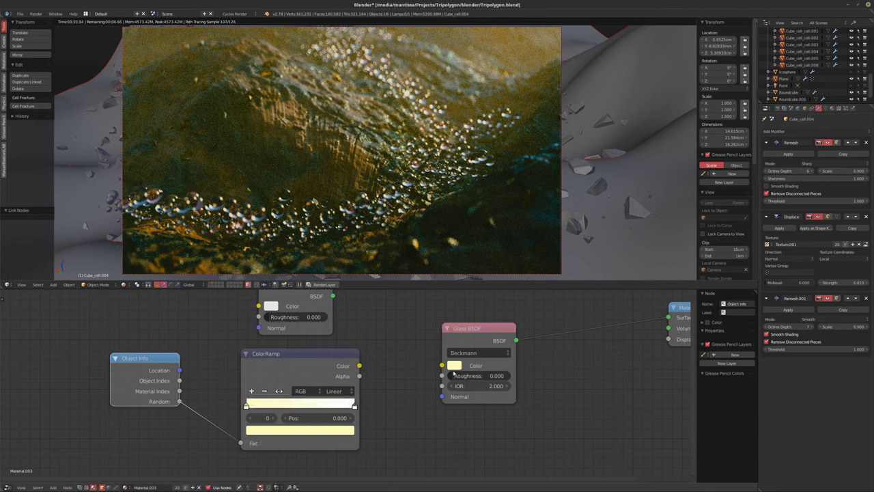
pyautogui.click(355, 407)
pyautogui.moveTo(368, 418); pyautogui.dragTo(325, 428)
pyautogui.moveTo(360, 366); pyautogui.dragTo(442, 366)
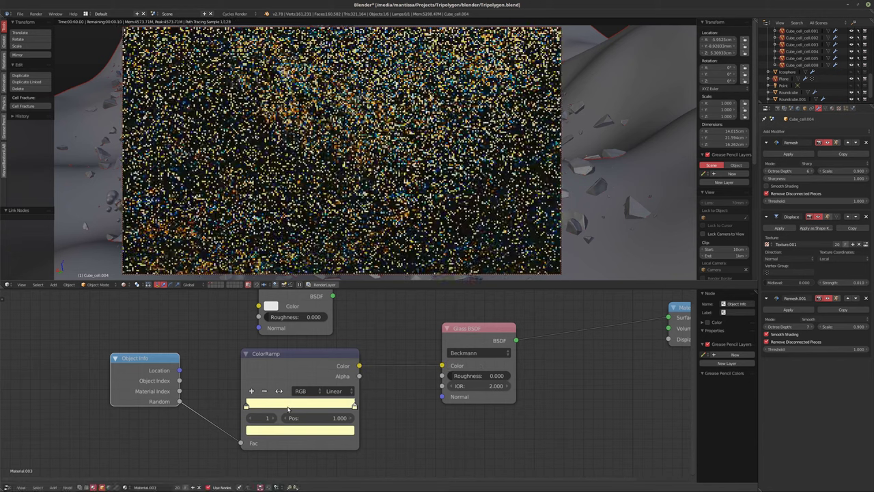
# - Move the ramp stops to about 0.218 and 0.841 and shift the Object Info node left
pyautogui.moveTo(248, 407); pyautogui.dragTo(261, 407)
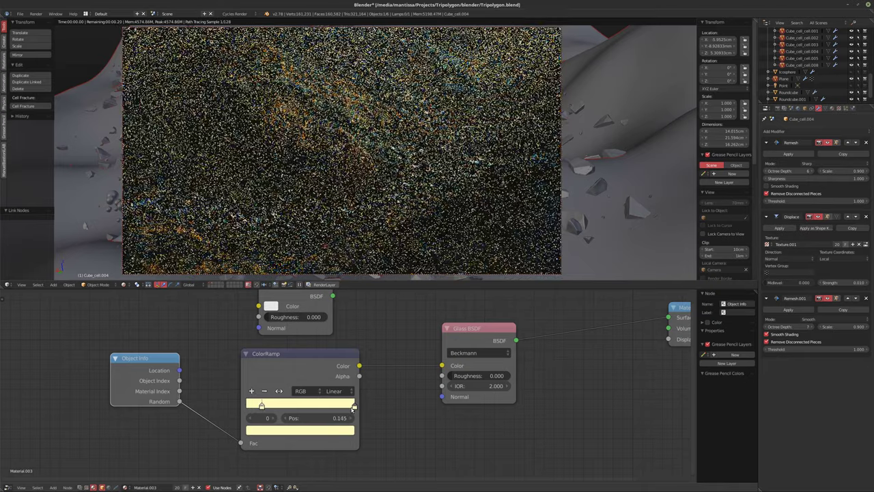
pyautogui.moveTo(321, 408)
pyautogui.mouseDown()
pyautogui.moveTo(269, 407)
pyautogui.moveTo(283, 397)
pyautogui.moveTo(275, 397)
pyautogui.mouseUp()
pyautogui.click(295, 429)
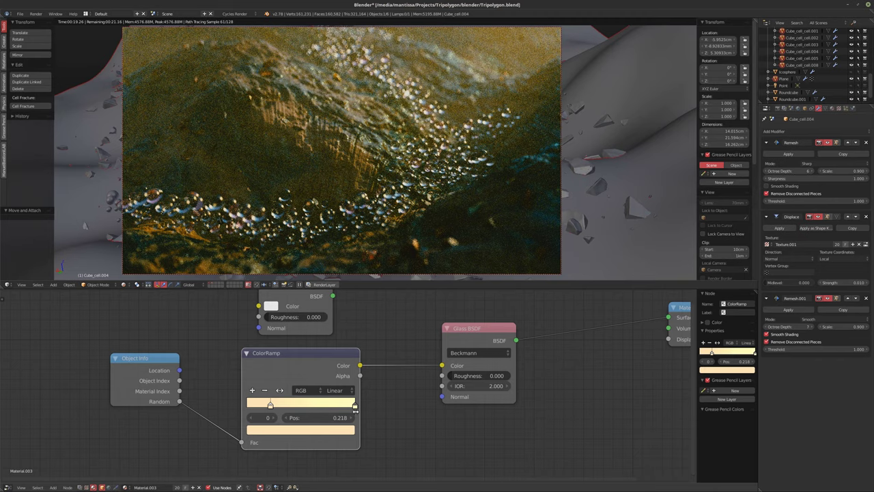
pyautogui.moveTo(354, 406); pyautogui.dragTo(338, 407)
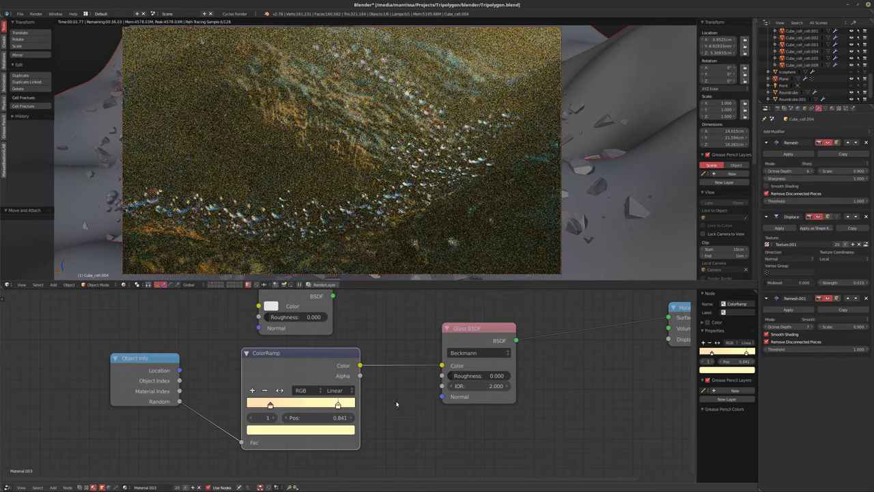
pyautogui.scroll(-2, 396, 403)
pyautogui.moveTo(179, 378); pyautogui.dragTo(137, 377)
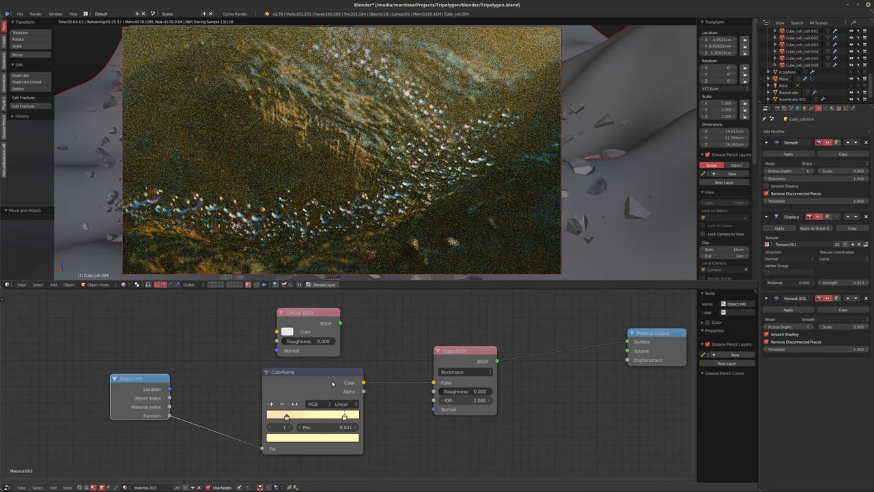
# - Insert a Hue/Saturation node on the link between the ColorRamp and Glass BSDF colour
pyautogui.moveTo(333, 383); pyautogui.dragTo(302, 381)
pyautogui.hotkey('shift', 'a')
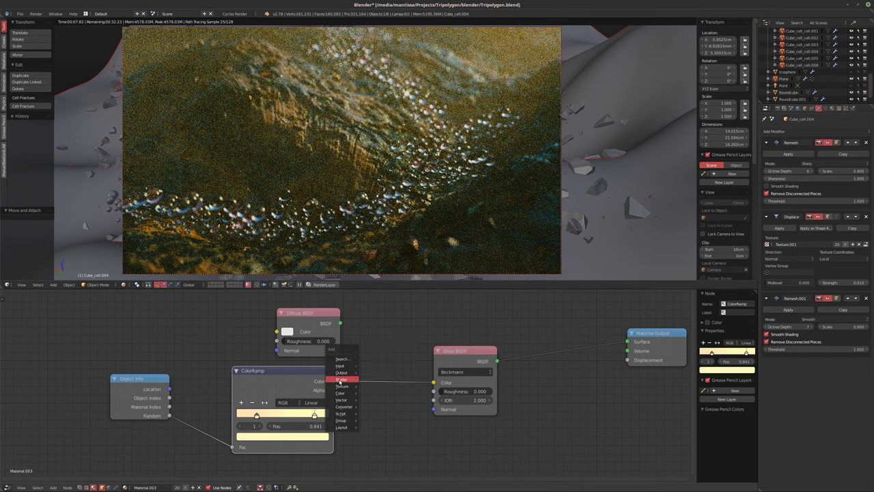
pyautogui.moveTo(340, 393)
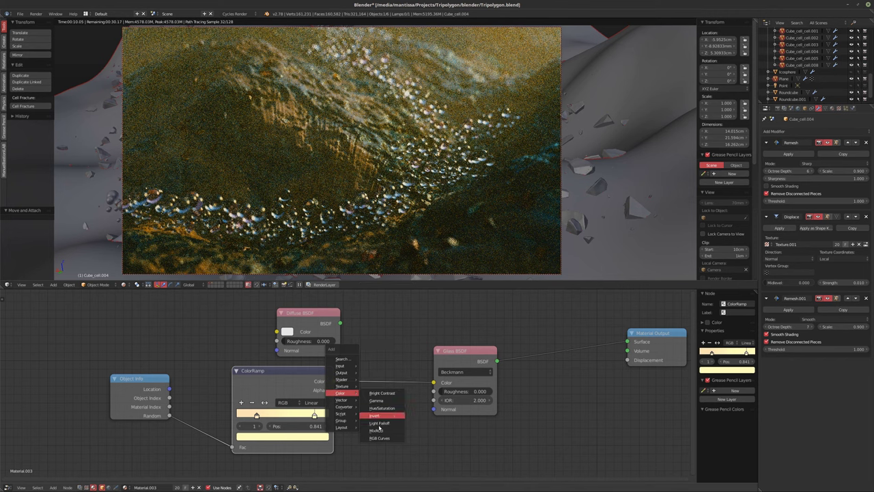
pyautogui.click(382, 407)
pyautogui.click(405, 414)
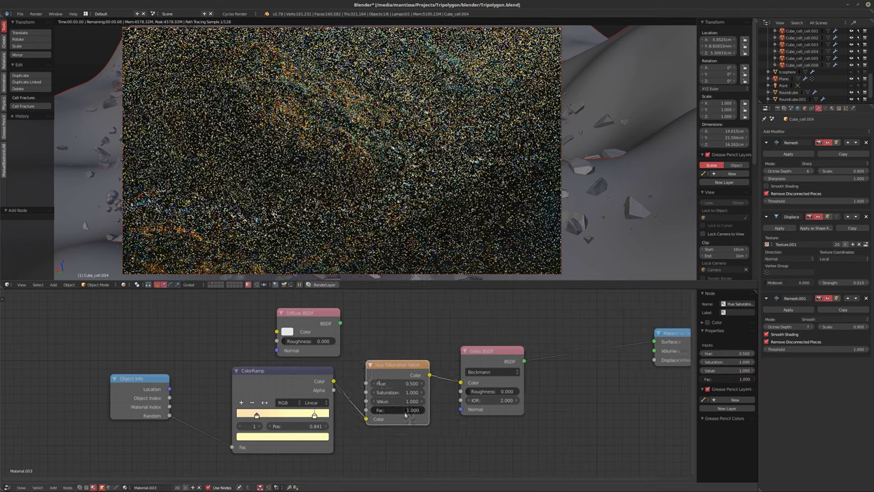
# - Set the Hue/Saturation Value to 1.5 and Saturation to 1.25, then save the file
pyautogui.click(396, 402)
pyautogui.write('1.5')
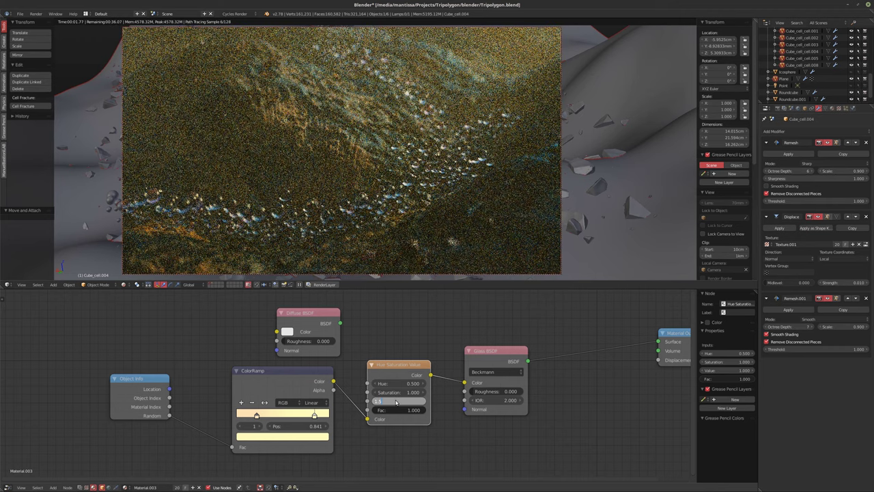
pyautogui.press('Return')
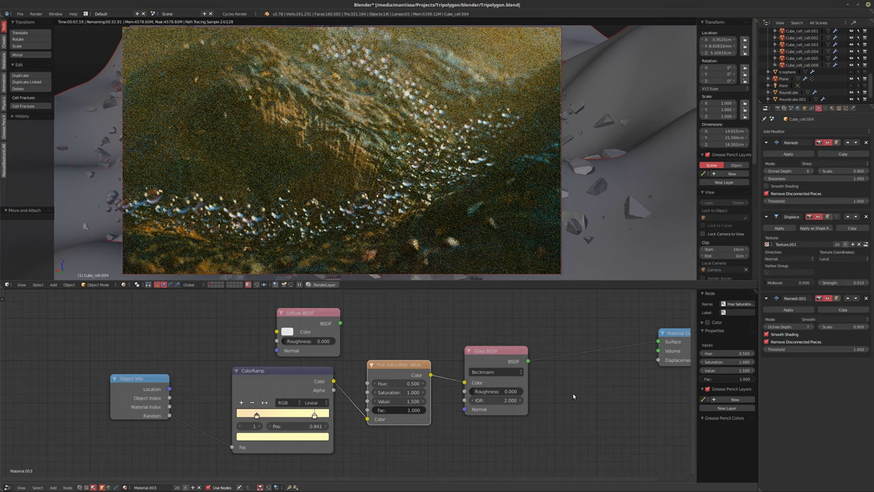
pyautogui.click(386, 392)
pyautogui.write('1.')
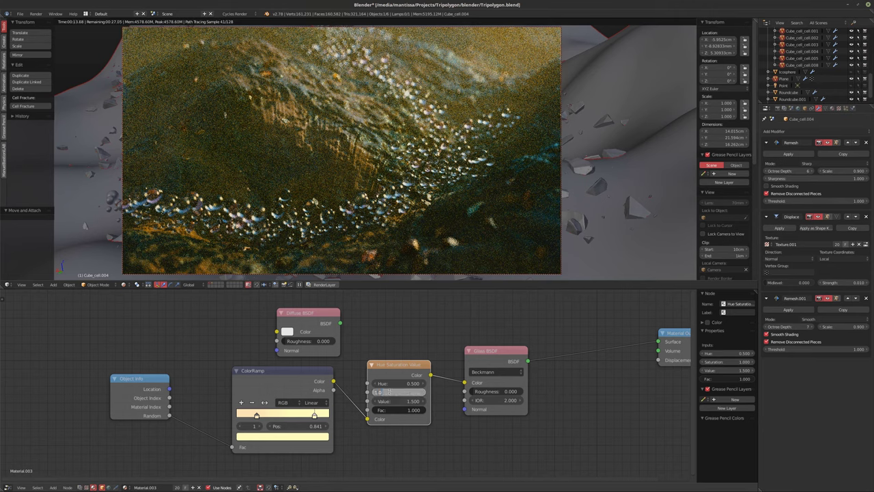
pyautogui.write('25')
pyautogui.press('Return')
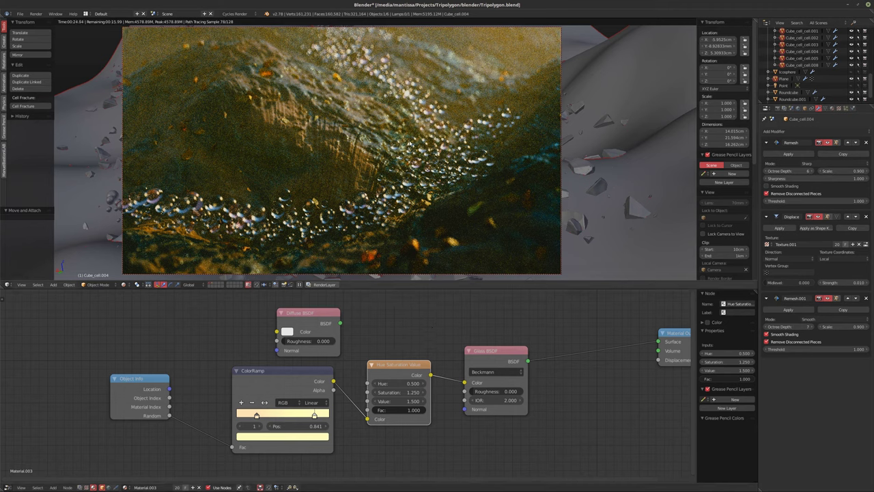
pyautogui.hotkey('ctrl', 's')
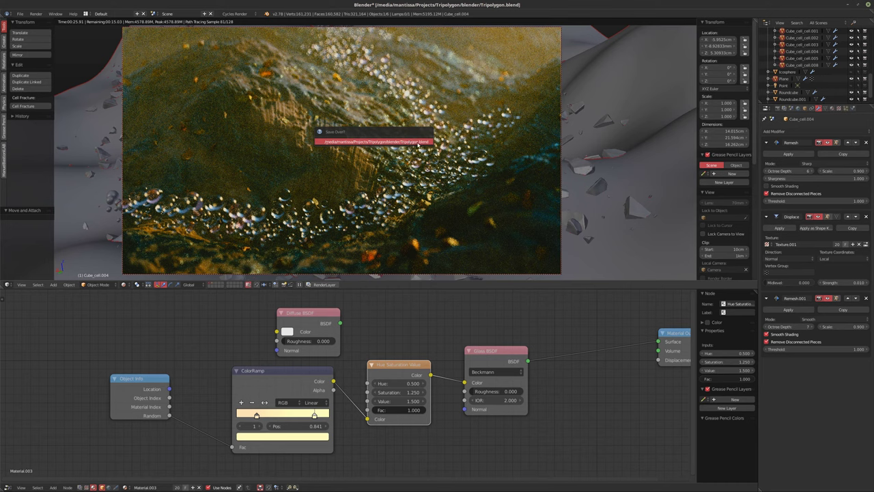
# - Confirm overwriting the saved .blend file and show the Render properties
pyautogui.click(410, 142)
pyautogui.click(779, 108)
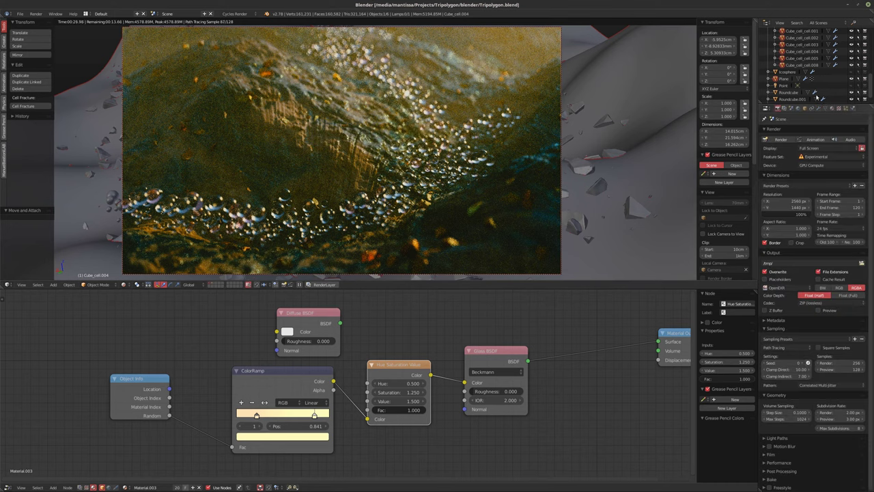
pyautogui.scroll(3, 809, 58)
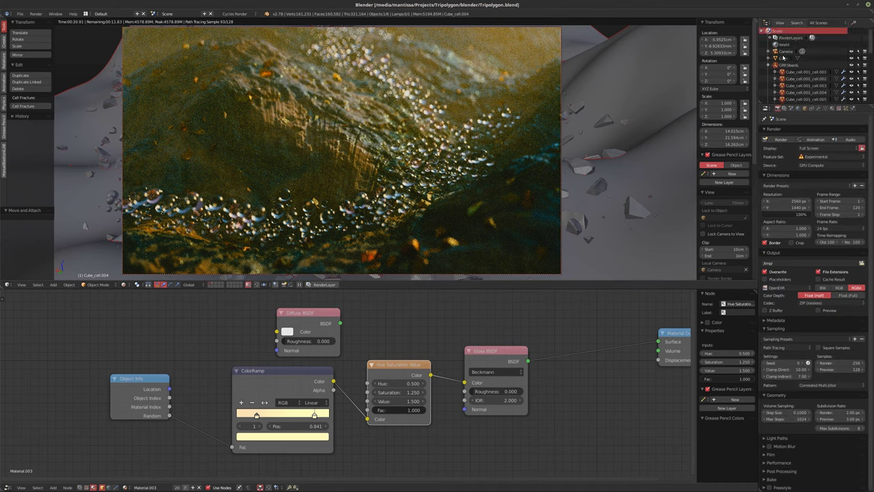
# - Select the camera and rotate it, trying the X axis before constraining to local Z
pyautogui.rightClick(429, 126)
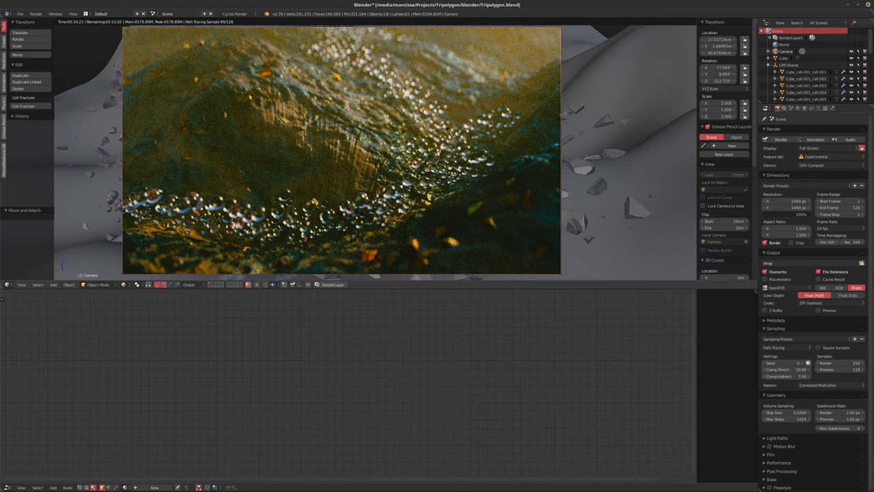
pyautogui.press('r')
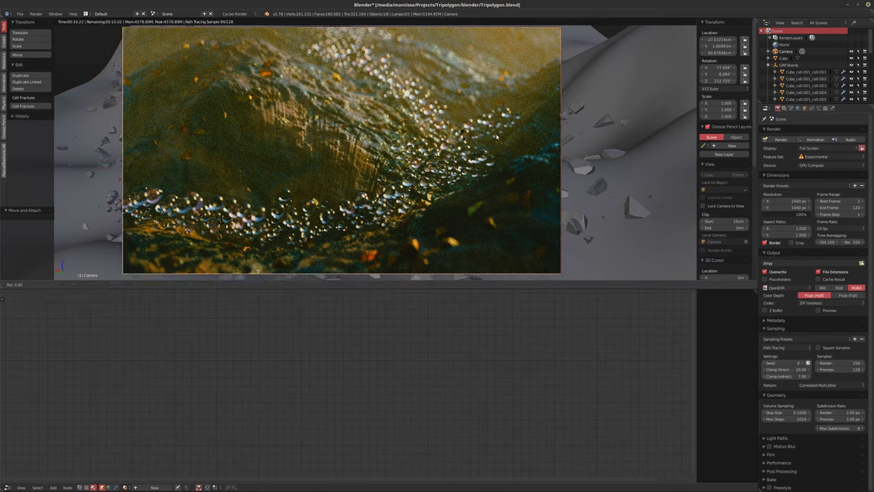
pyautogui.press('x')
pyautogui.press('x')
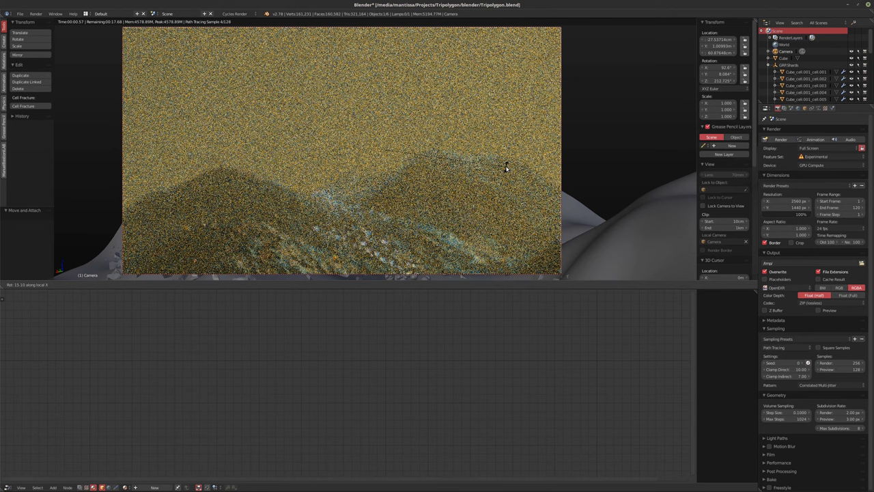
pyautogui.press('Escape')
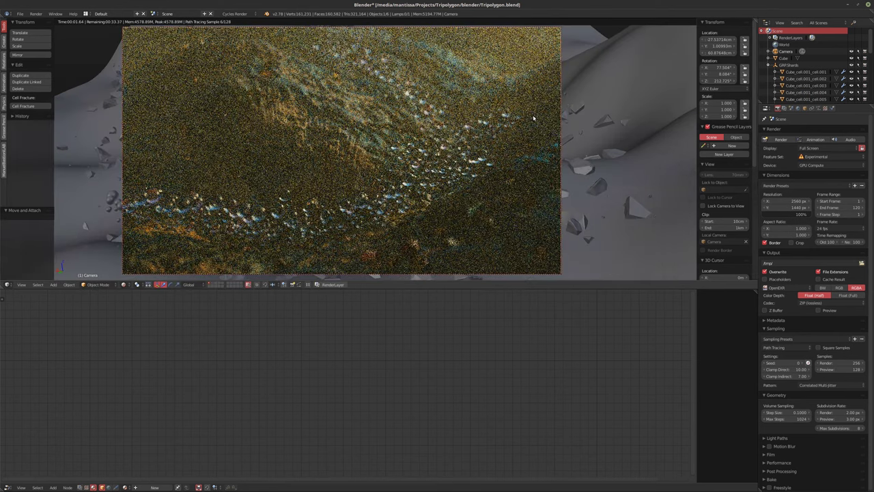
pyautogui.press('r')
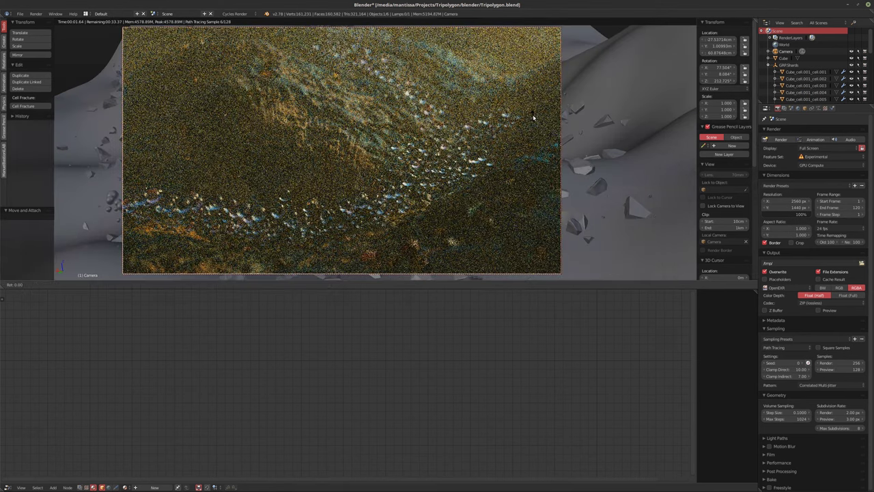
pyautogui.press('z')
pyautogui.press('z')
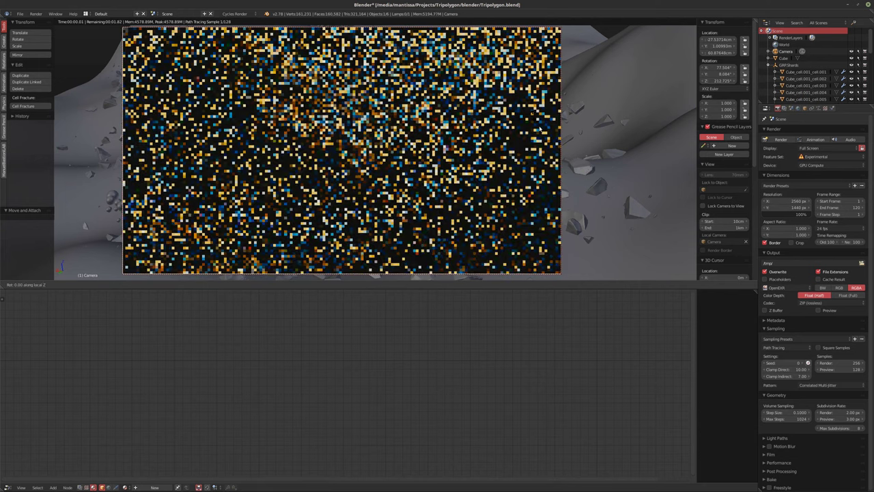
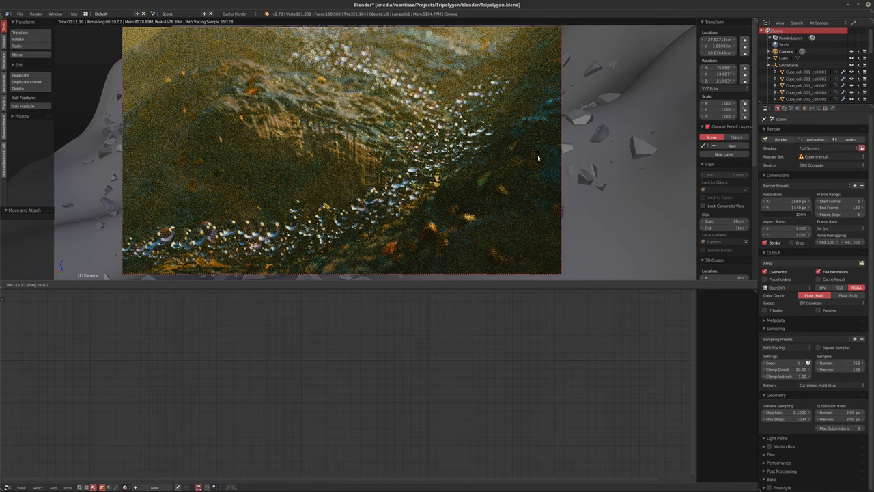
# - Confirm the camera's roll of about -11.8° on local Z, then bring up the Add > Mesh list
pyautogui.click(537, 159)
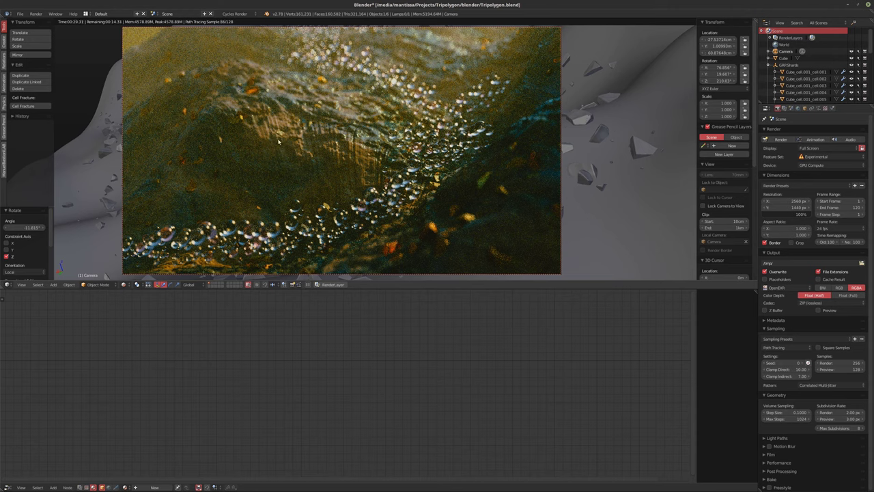
pyautogui.hotkey('shift', 'a')
pyautogui.moveTo(258, 140)
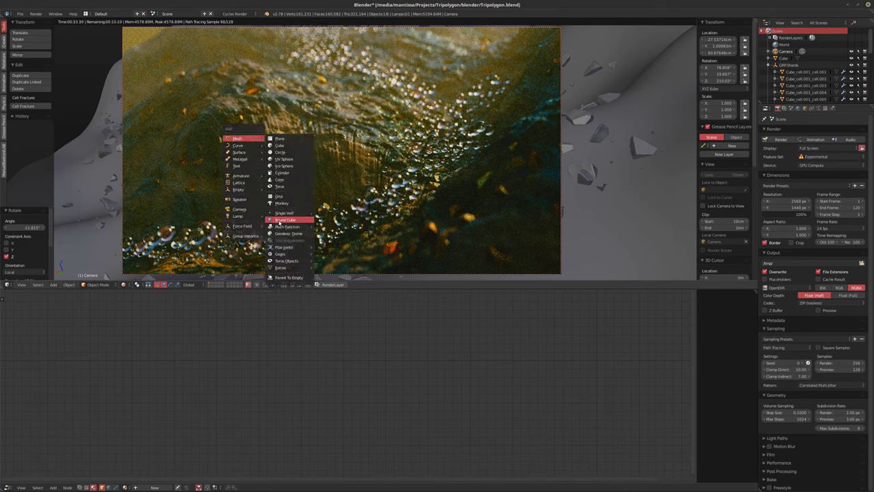
# - Add a Round Cube, scale its mesh to 0.1 in Edit Mode, and switch to solid shading
pyautogui.click(277, 221)
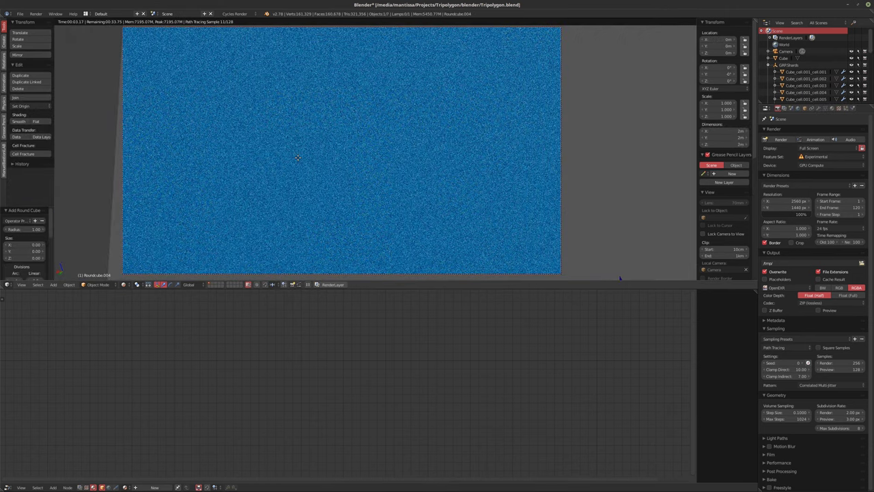
pyautogui.press('Tab')
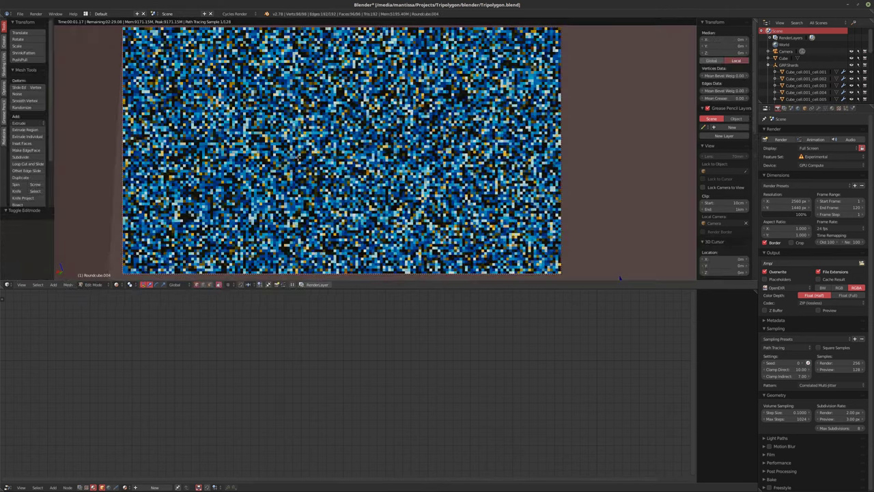
pyautogui.write('s.1')
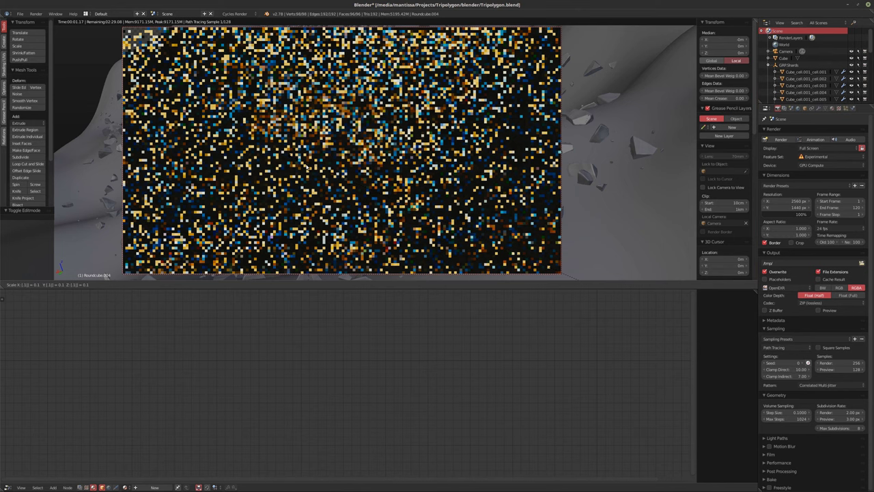
pyautogui.press('Return')
pyautogui.press('Tab')
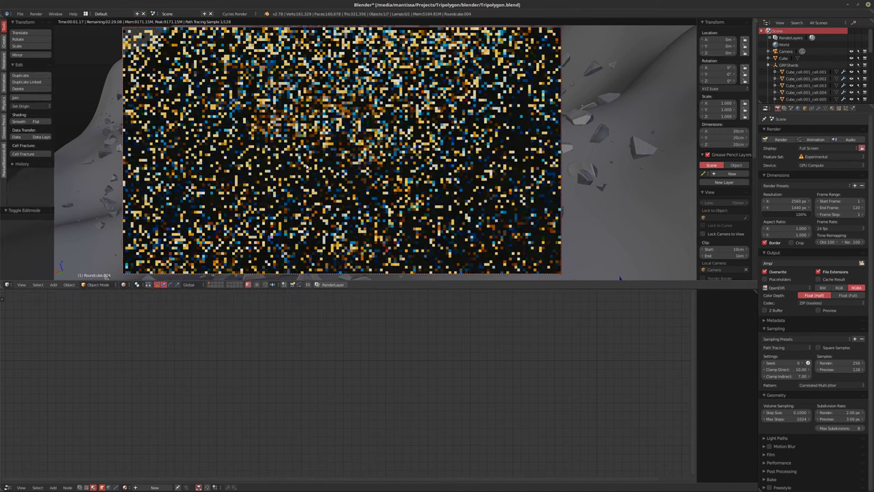
pyautogui.hotkey('shift', 'z')
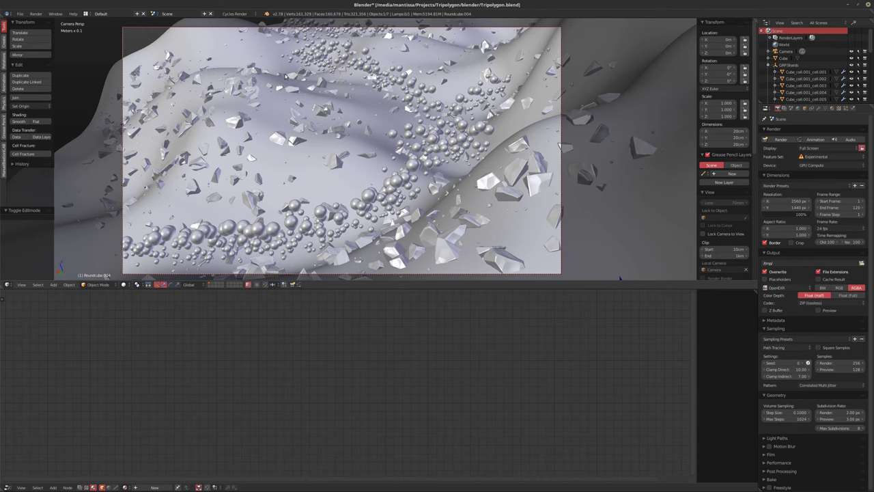
# - Move the round cube sphere to the upper-left corner of the camera shot
pyautogui.press('g')
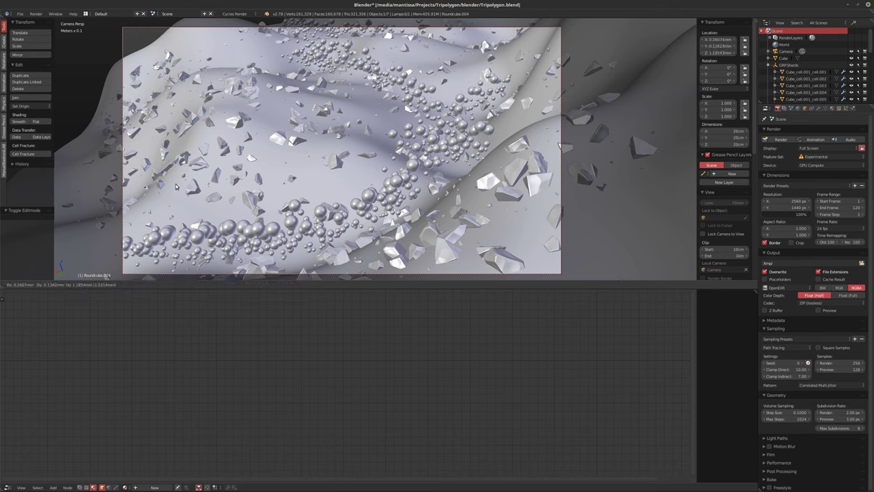
pyautogui.press('Escape')
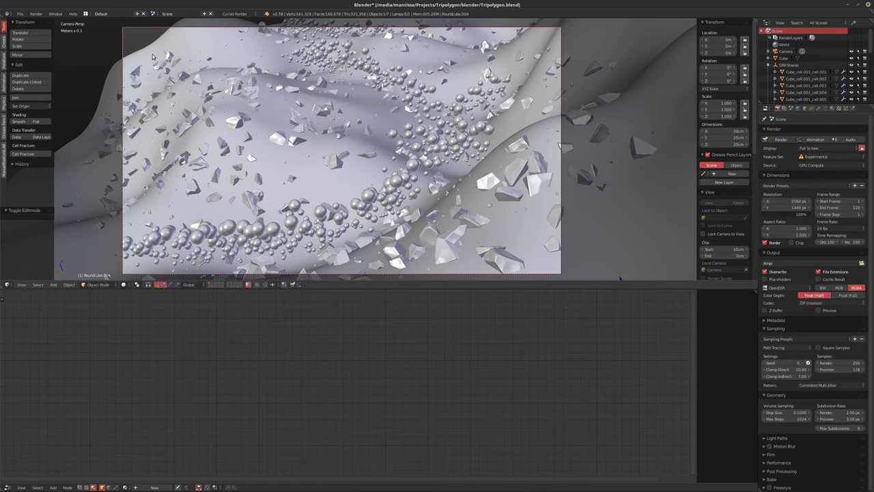
pyautogui.press('g')
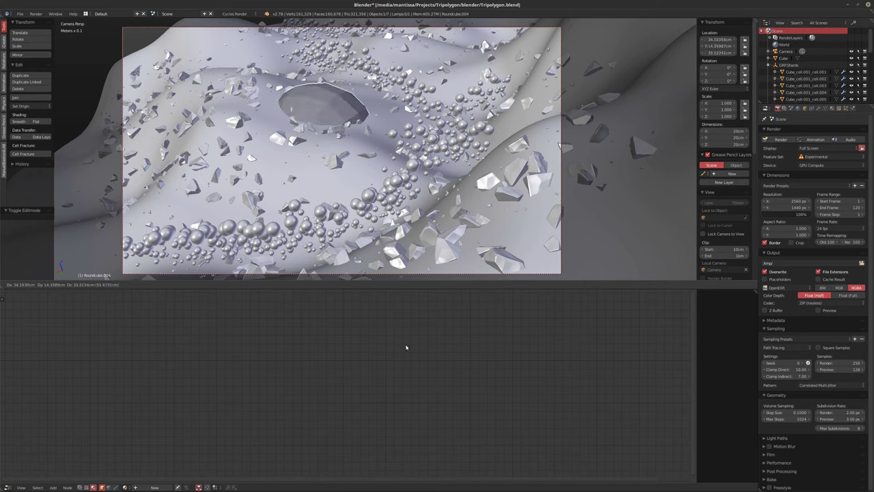
pyautogui.click(369, 211)
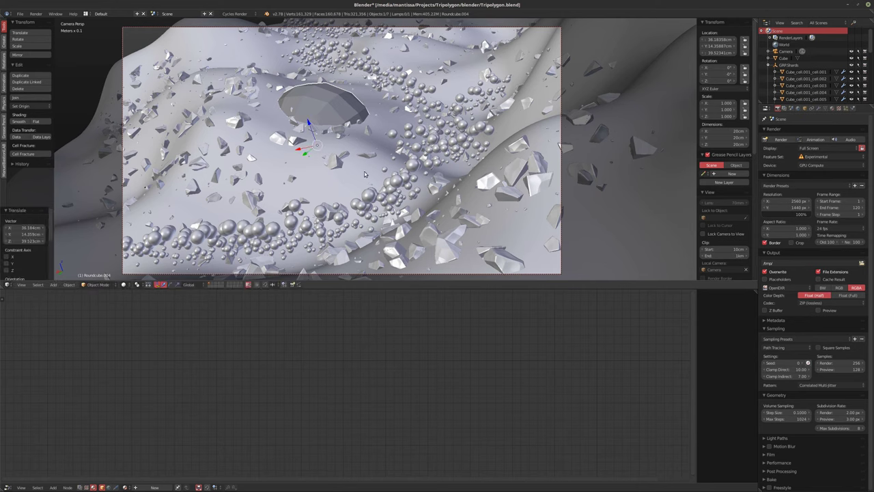
pyautogui.press('g')
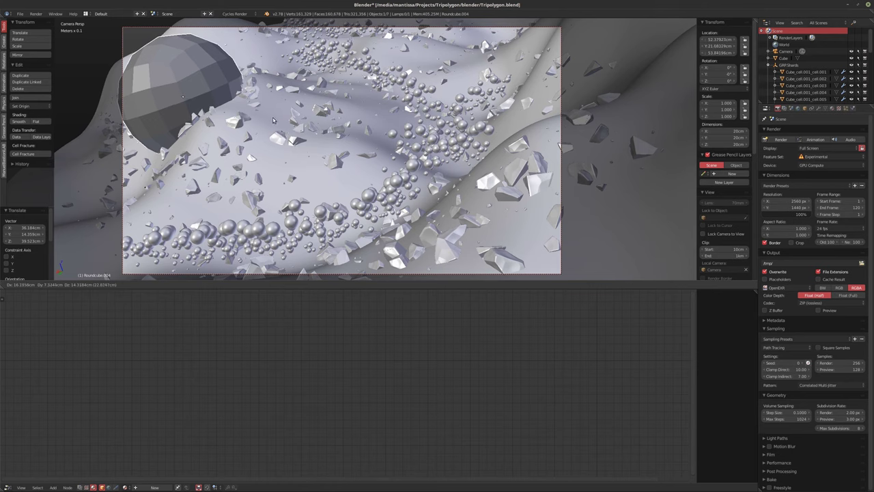
pyautogui.click(272, 121)
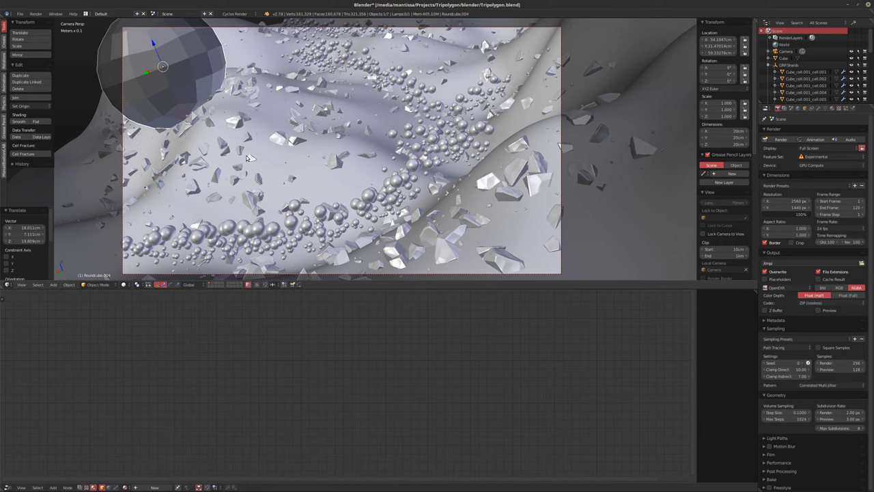
# - Orbit and zoom out of the camera view, then show Roundcube.004's settings page
pyautogui.moveTo(250, 158); pyautogui.dragTo(750, 159, button='middle')
pyautogui.scroll(-2, 335, 181)
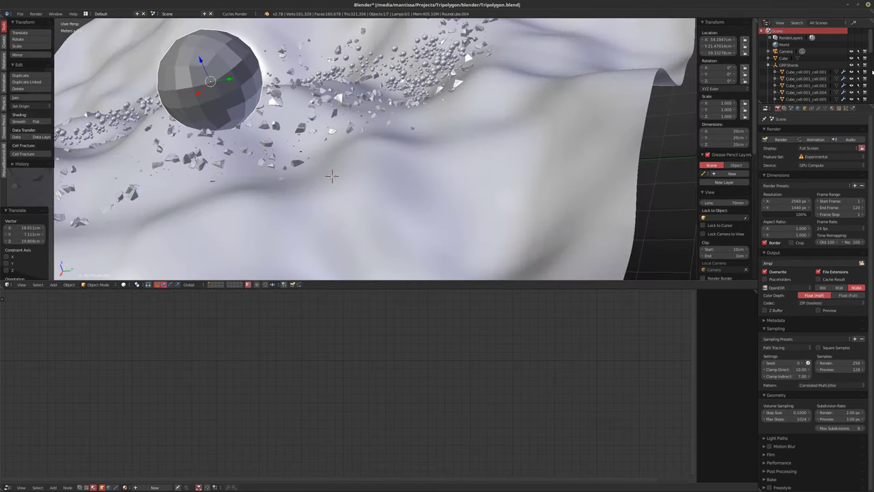
pyautogui.click(845, 109)
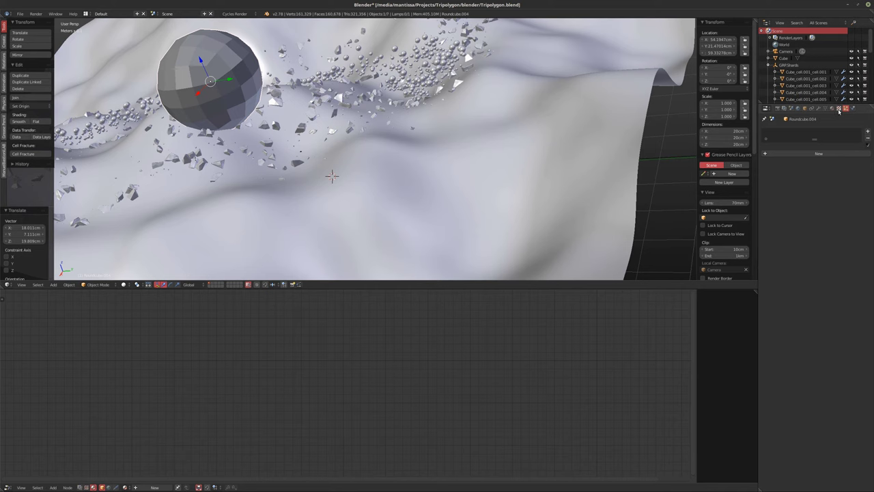
# - Set the shard particles to display as Rendered at 10% in the viewport
pyautogui.scroll(-10, 867, 54)
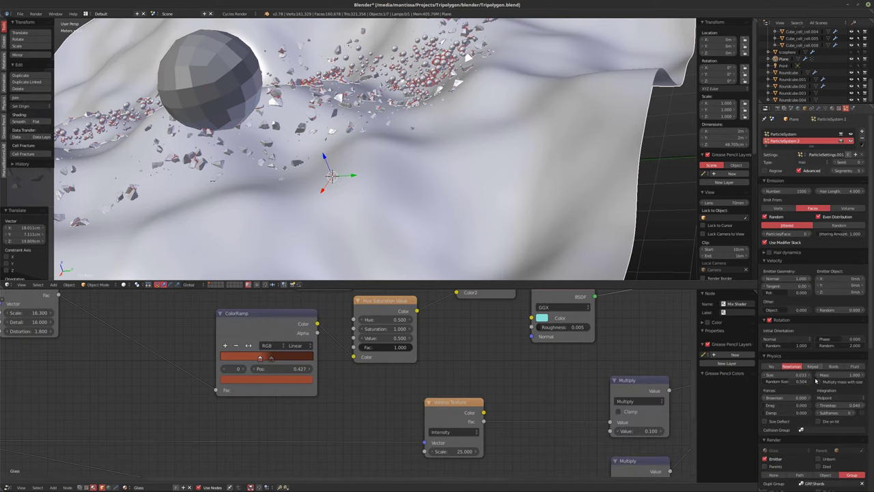
pyautogui.scroll(-5, 798, 451)
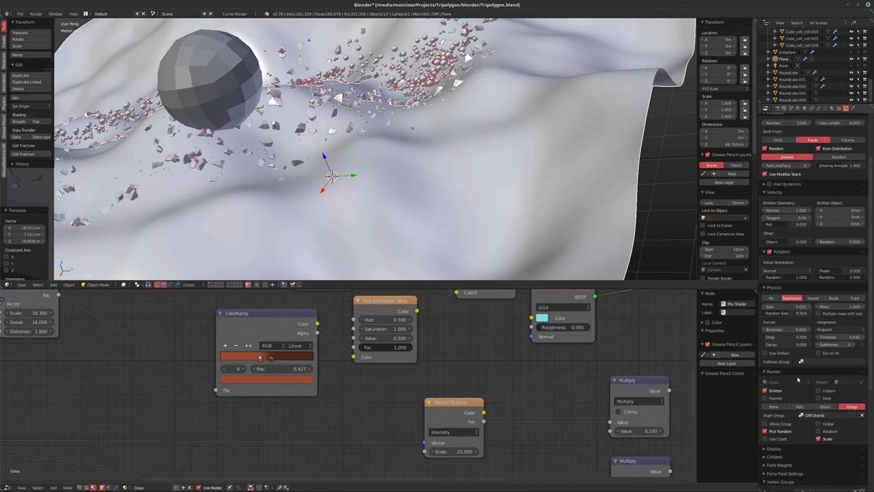
pyautogui.scroll(-4, 796, 401)
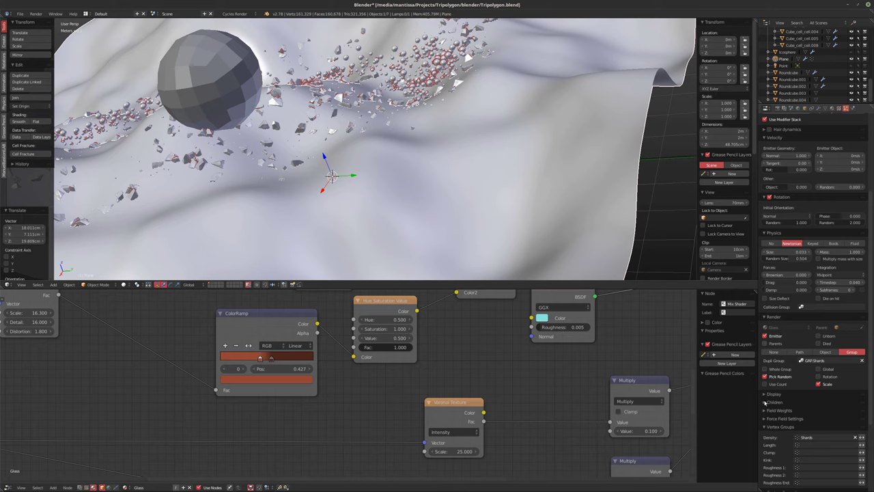
pyautogui.click(816, 394)
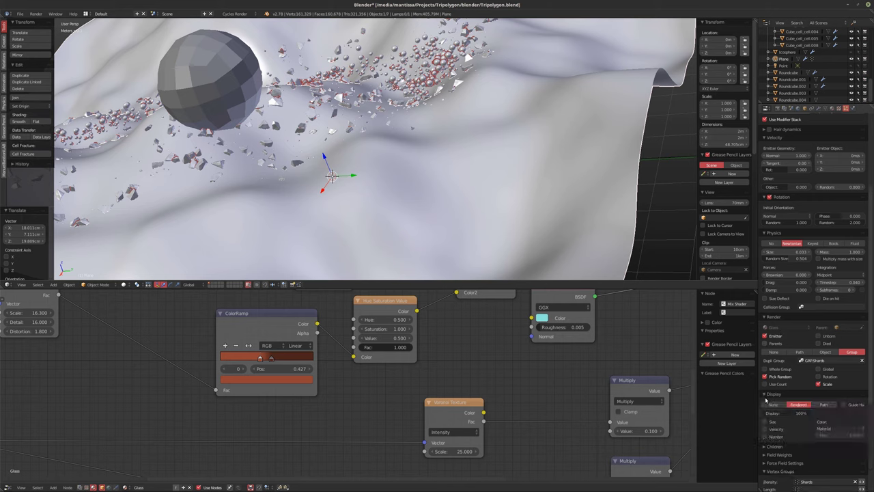
pyautogui.click(824, 405)
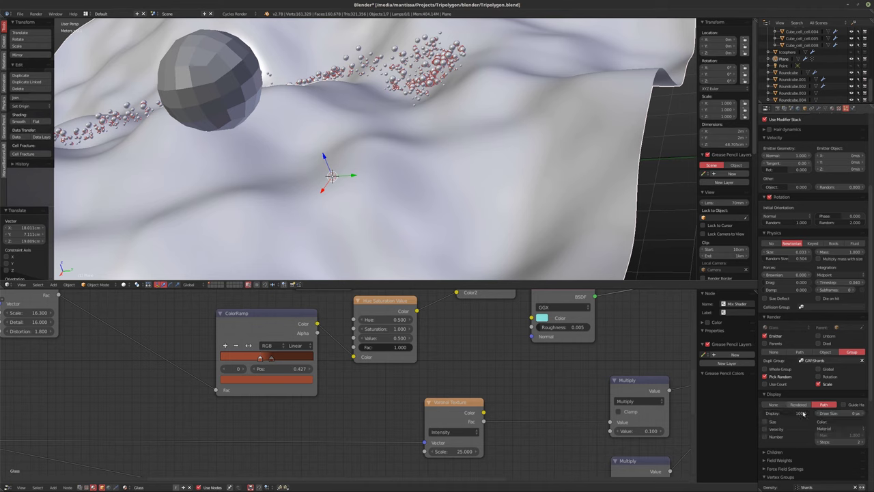
pyautogui.click(798, 405)
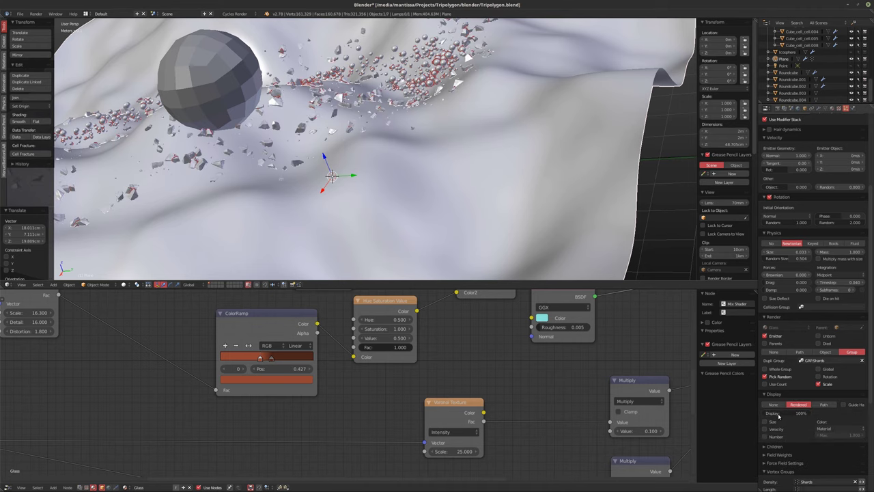
pyautogui.click(779, 413)
pyautogui.write('10')
pyautogui.press('Return')
# - Lower the surface's Subsurf viewport level to 1, then select the large sphere
pyautogui.moveTo(365, 218); pyautogui.dragTo(656, 189, button='middle')
pyautogui.click(819, 108)
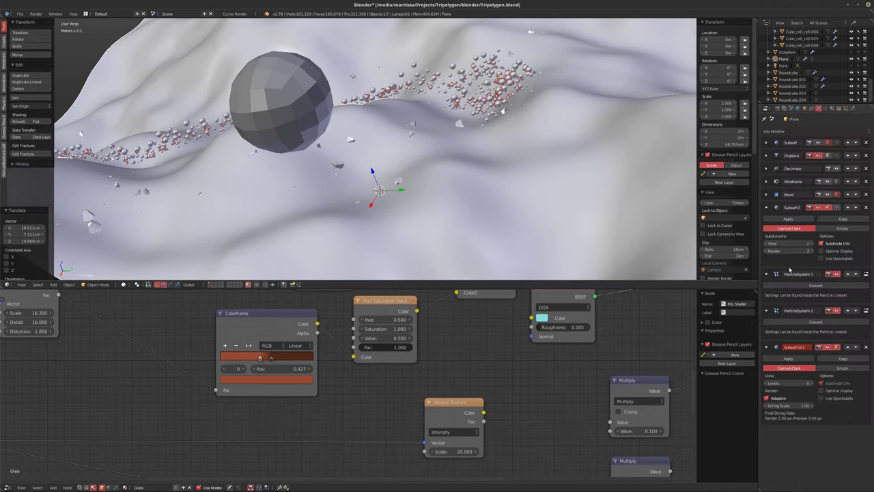
pyautogui.click(765, 244)
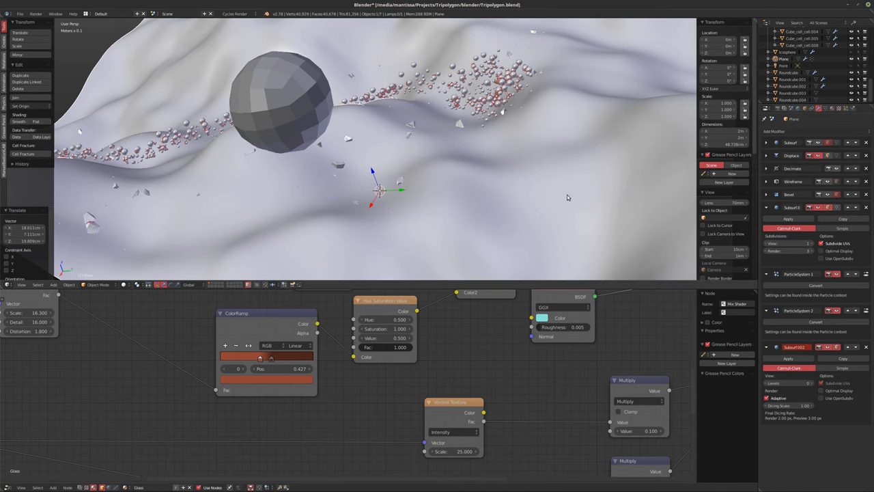
pyautogui.moveTo(566, 198); pyautogui.dragTo(433, 171, button='middle')
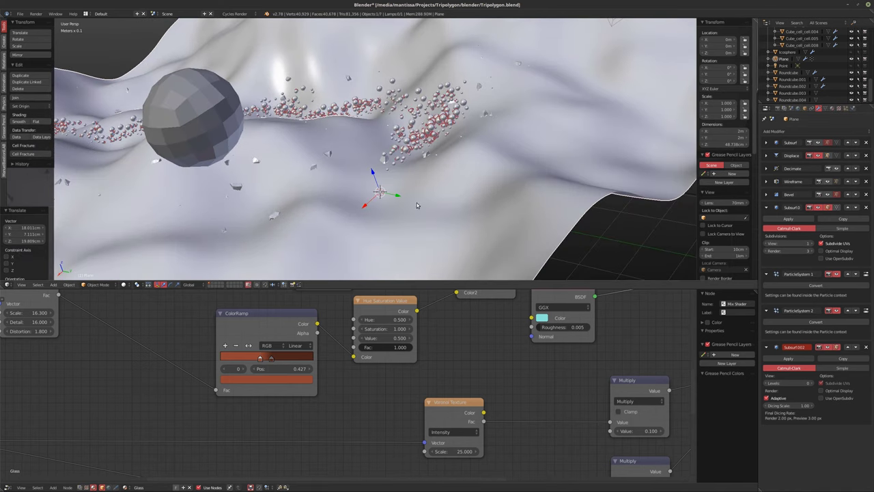
pyautogui.moveTo(417, 206); pyautogui.dragTo(292, 172, button='middle')
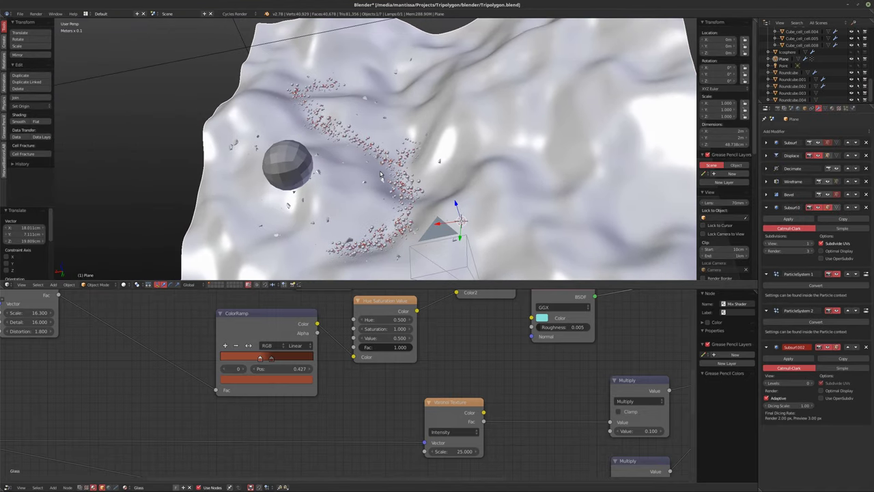
pyautogui.rightClick(287, 164)
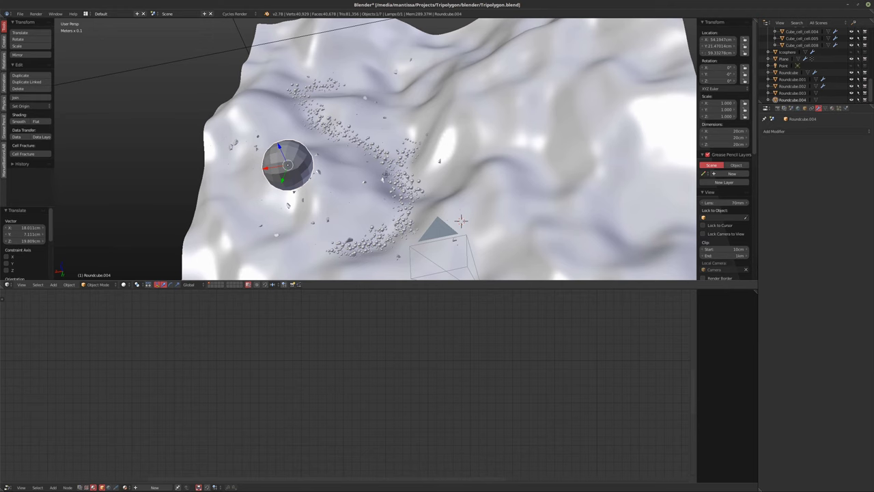
# - Scale up the sphere's mesh to about 41.72 cm across
pyautogui.press('Tab')
pyautogui.press('s')
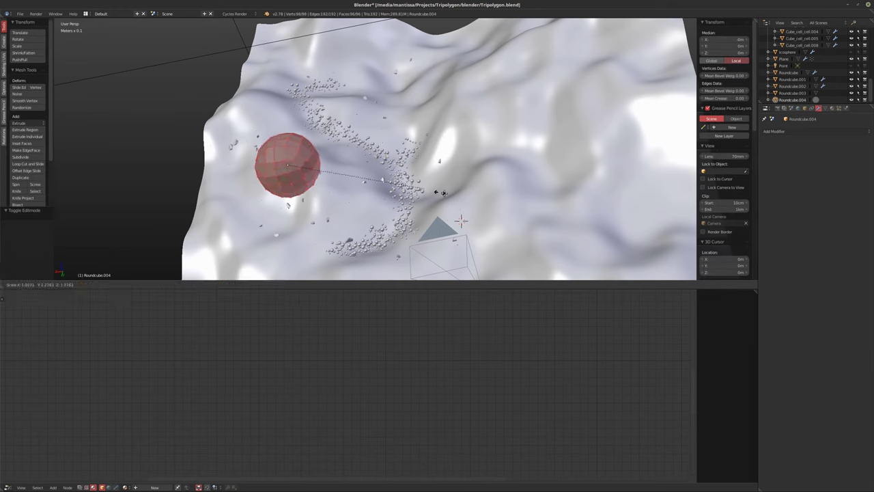
pyautogui.click(512, 206)
pyautogui.press('Tab')
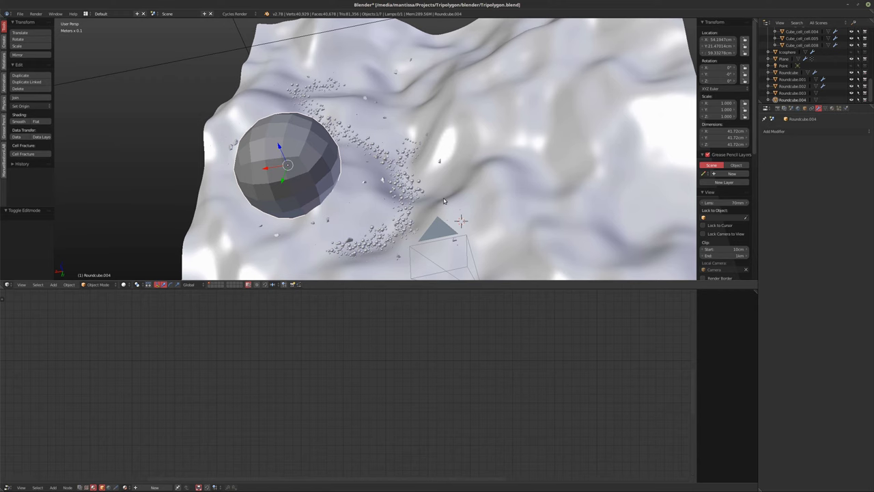
# - Unwrap the sphere's UVs
pyautogui.press('Tab')
pyautogui.press('u')
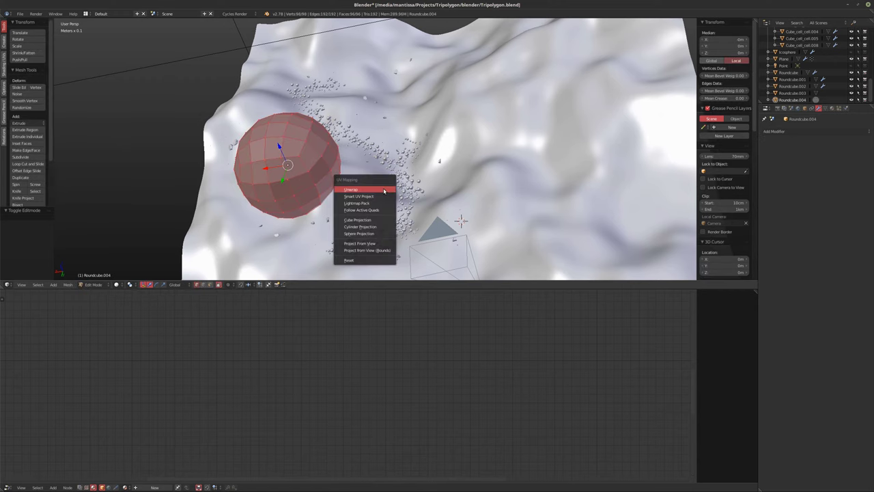
pyautogui.click(383, 189)
pyautogui.press('Tab')
pyautogui.moveTo(364, 201); pyautogui.dragTo(307, 189, button='middle')
pyautogui.press('x')
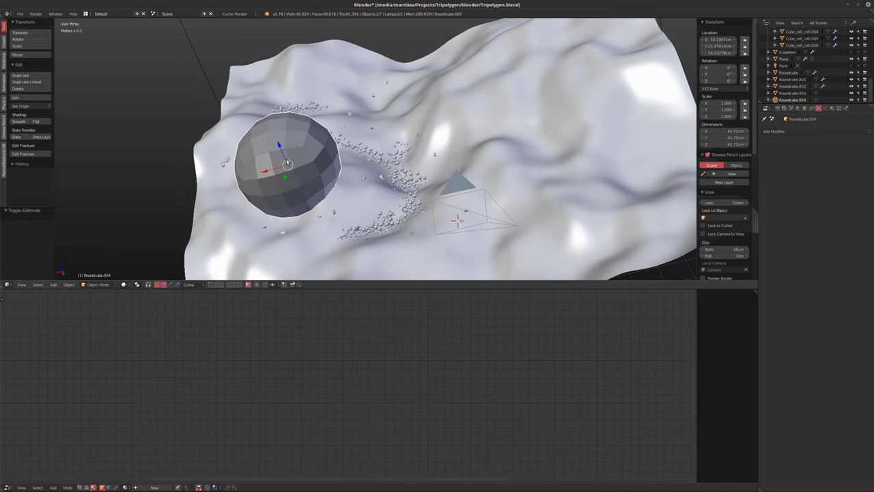
pyautogui.press('x')
# - Subdivide Smooth the sphere's mesh with an increased number of cuts
pyautogui.press('Tab')
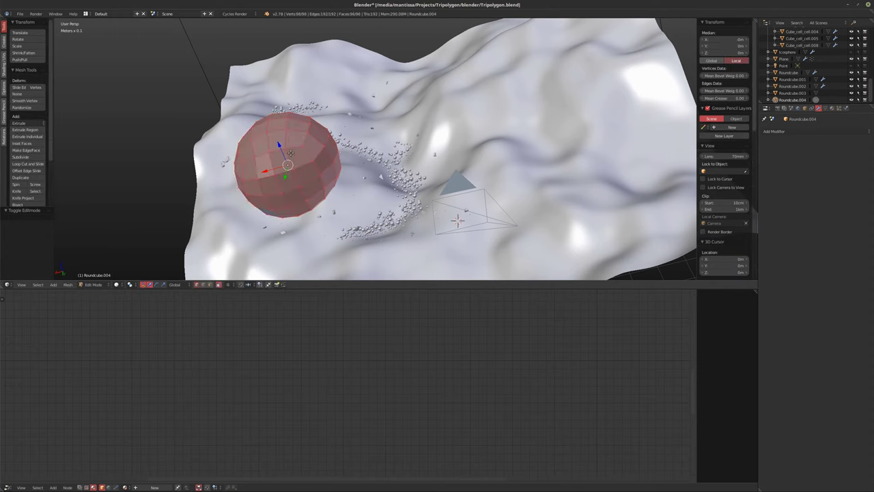
pyautogui.press('w')
pyautogui.click(270, 160)
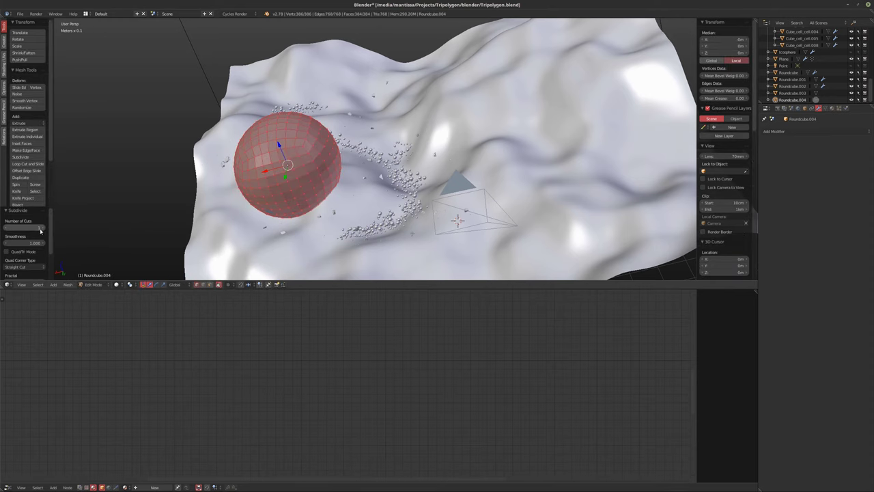
pyautogui.moveTo(27, 227); pyautogui.dragTo(68, 231)
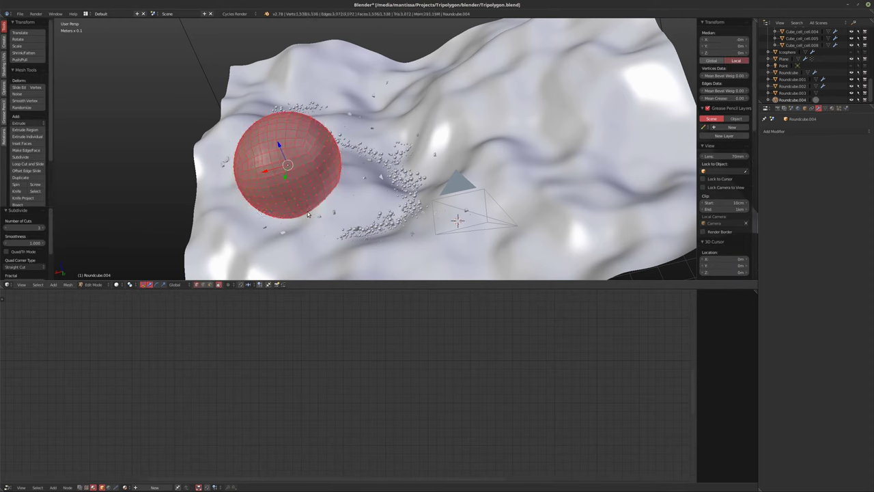
pyautogui.press('Tab')
pyautogui.moveTo(304, 211); pyautogui.dragTo(377, 190, button='middle')
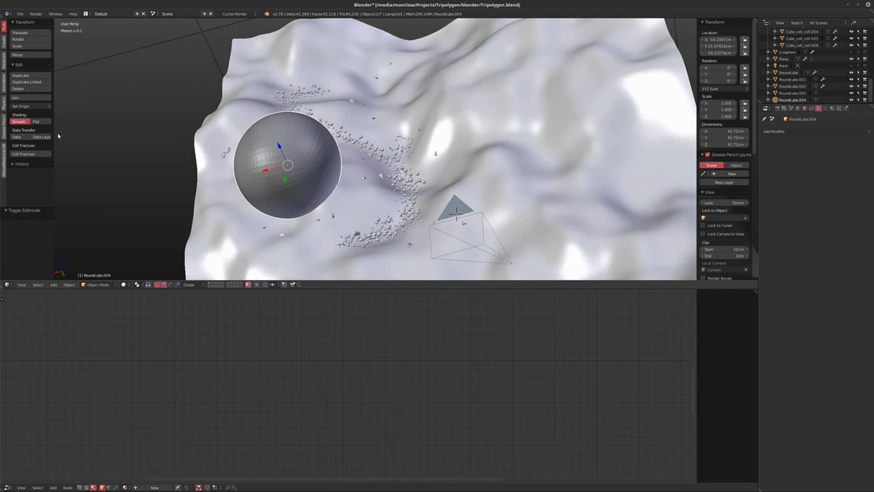
# - Smooth-shade the sphere, reposition it over the terrain, and return to the camera view
pyautogui.click(18, 121)
pyautogui.press('g')
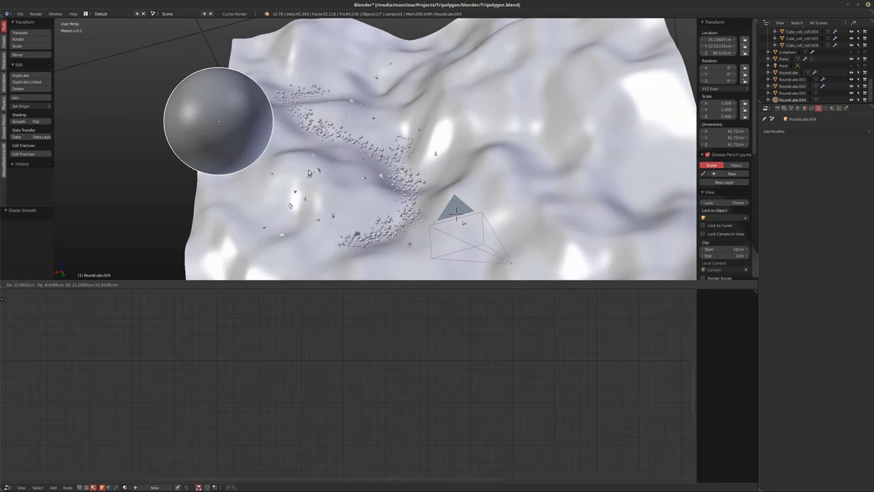
pyautogui.click(294, 167)
pyautogui.moveTo(294, 167); pyautogui.dragTo(286, 126, button='middle')
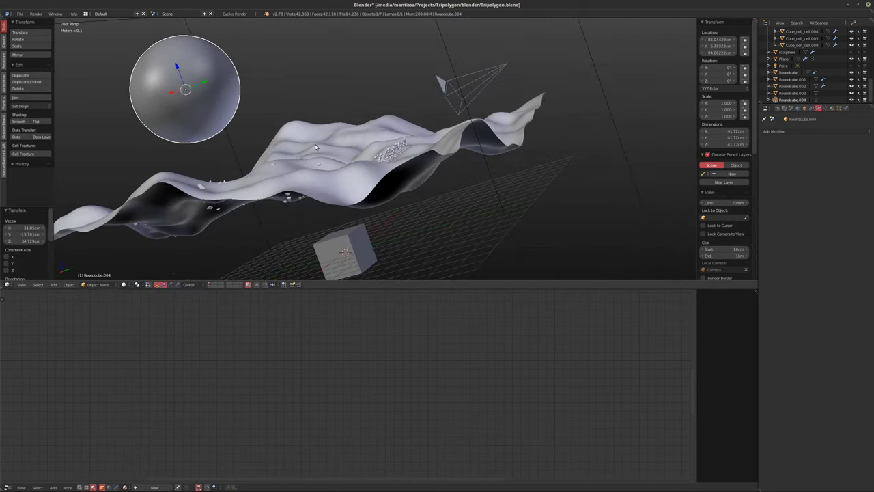
pyautogui.press('g')
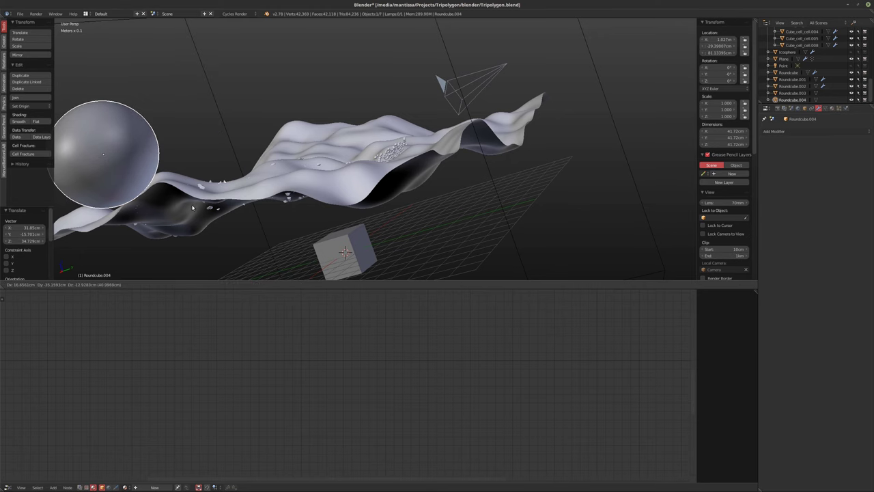
pyautogui.click(180, 214)
pyautogui.press('KP_0')
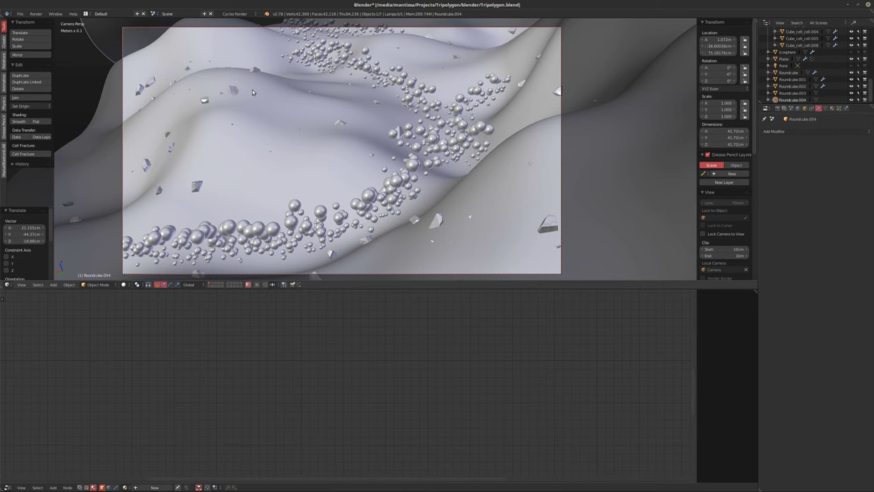
# - Rescale the mesh, then slide Roundcube.004 horizontally with its height kept near 75 cm
pyautogui.press('Tab')
pyautogui.press('s')
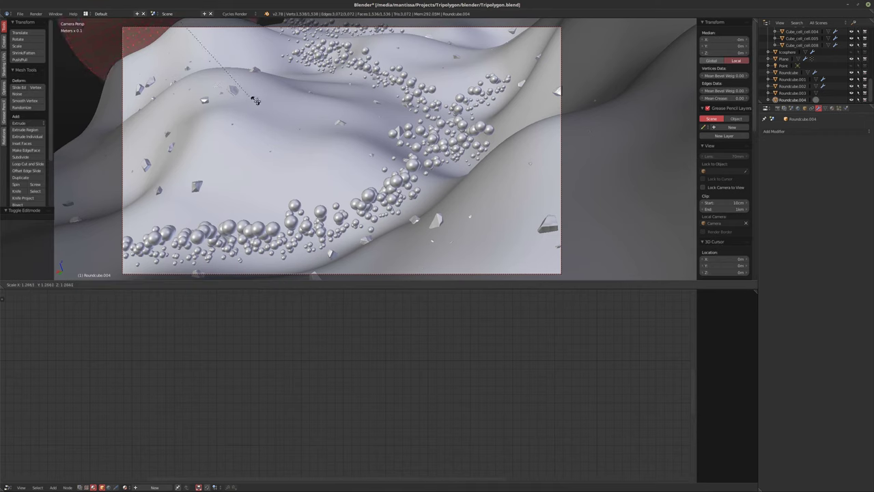
pyautogui.click(292, 109)
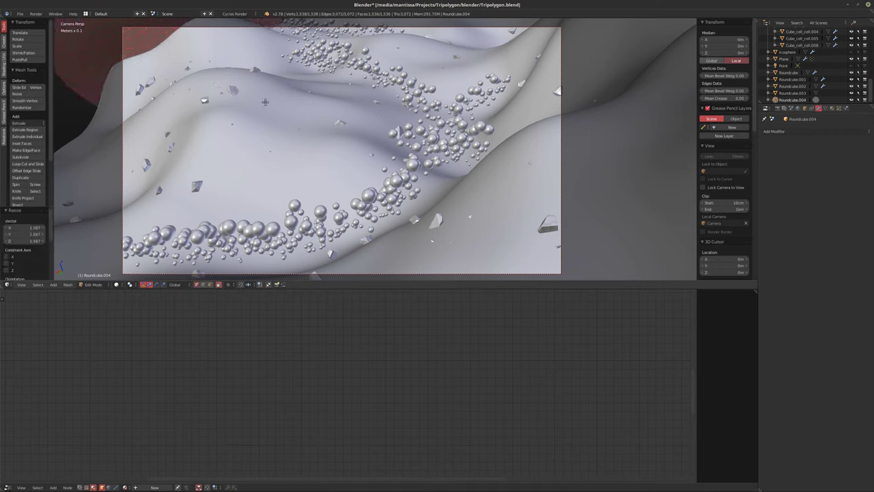
pyautogui.press('Tab')
pyautogui.press('g')
pyautogui.hotkey('shift', 'z')
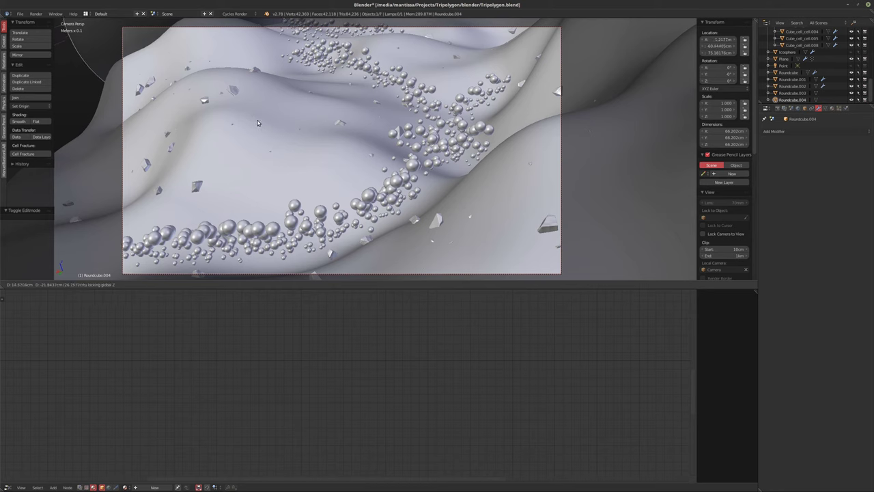
pyautogui.click(245, 123)
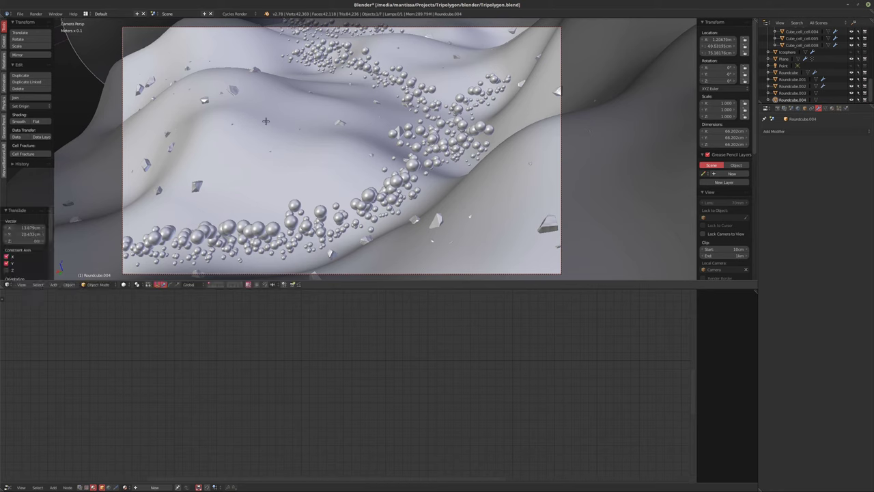
pyautogui.press('Tab')
pyautogui.press('Tab')
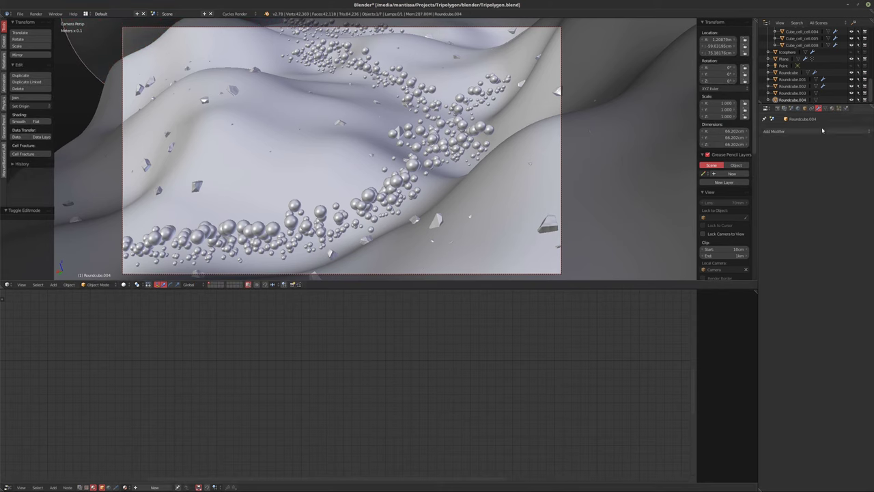
# - Check the wavy plane's material, then assign Glass to Roundcube.004 from the material list
pyautogui.click(126, 487)
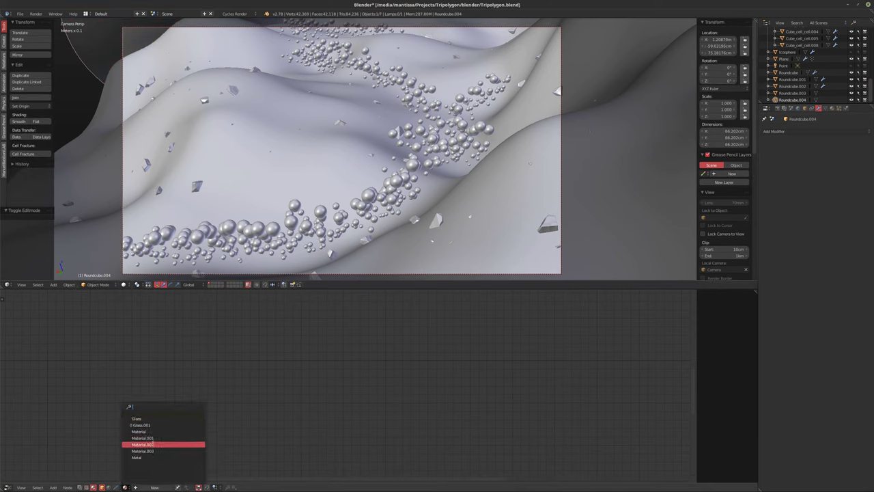
pyautogui.click(126, 487)
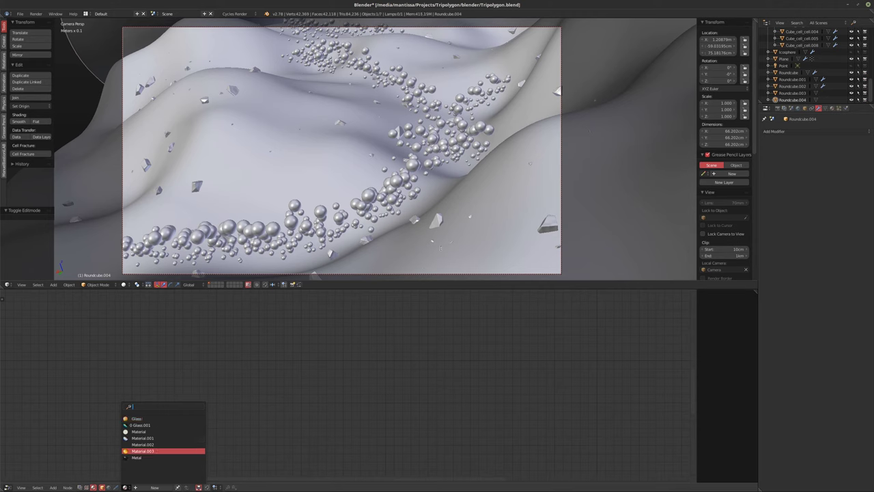
pyautogui.rightClick(462, 249)
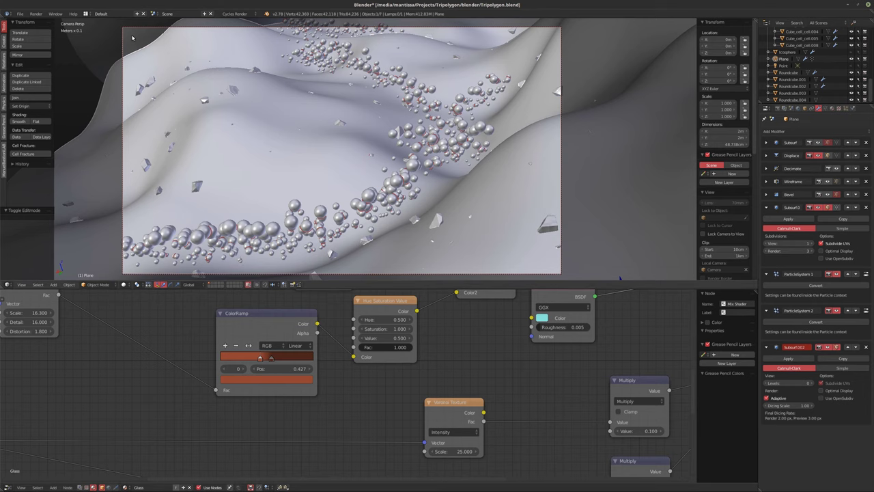
pyautogui.rightClick(529, 197)
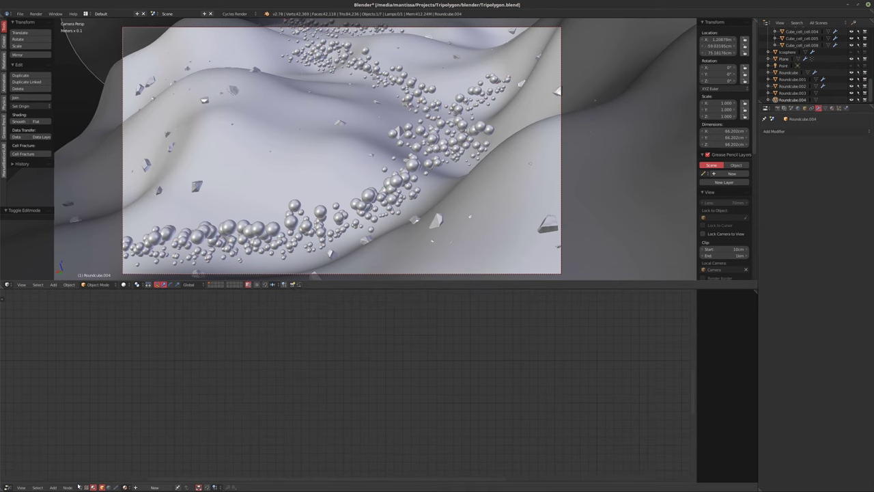
pyautogui.click(125, 487)
pyautogui.click(145, 424)
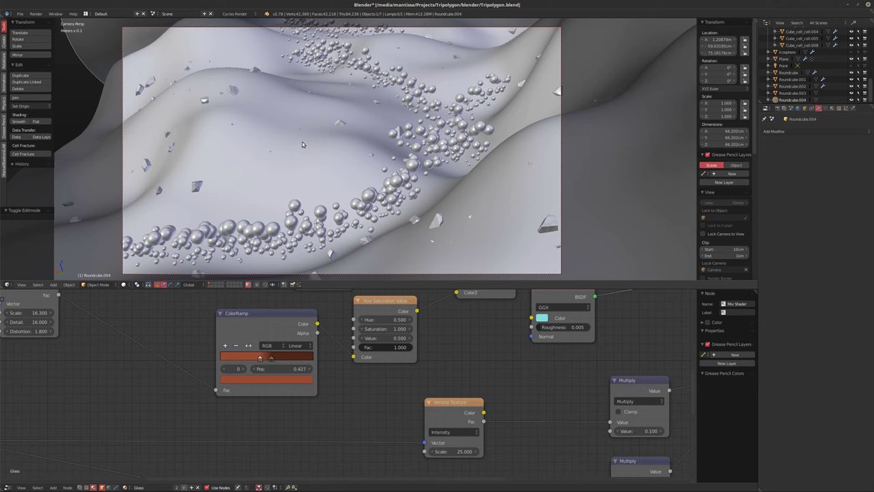
# - Preview the scene in Cycles rendered view, hiding and reshowing Roundcube.004
pyautogui.hotkey('shift', 'z')
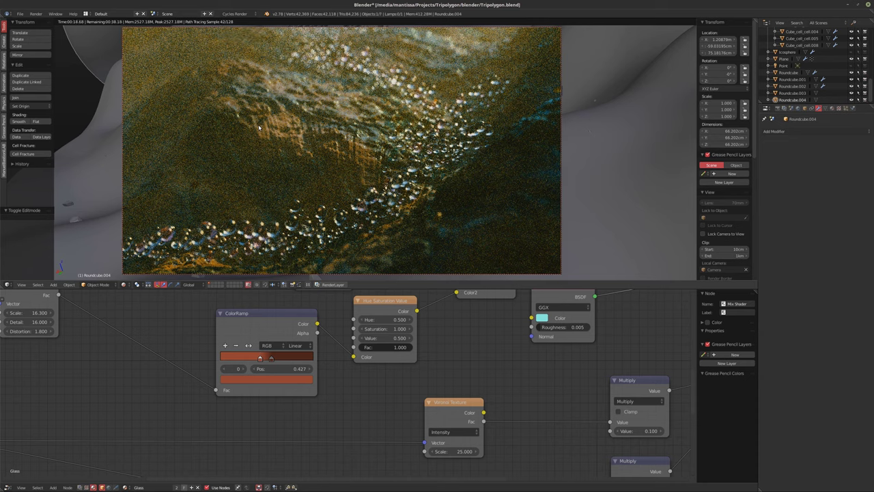
pyautogui.click(852, 100)
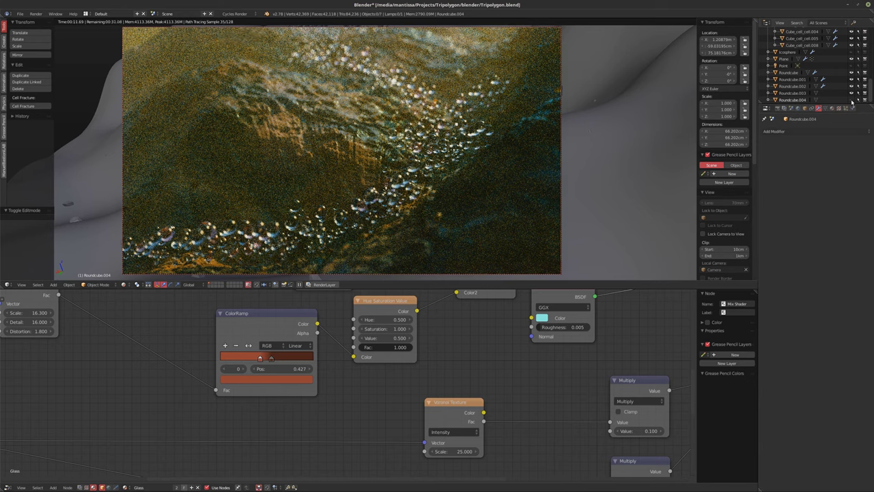
pyautogui.click(851, 101)
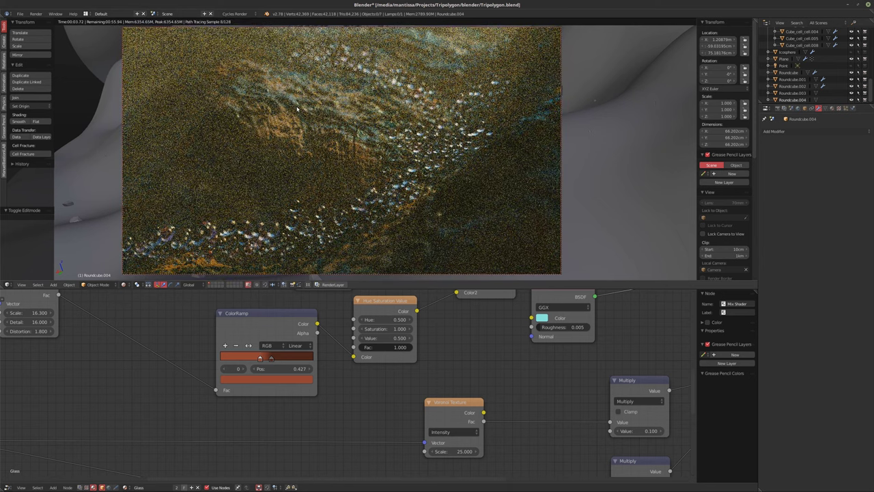
# - Compare solid and rendered shading, then start moving Roundcube.004 off its local Z axis
pyautogui.hotkey('shift', 'z')
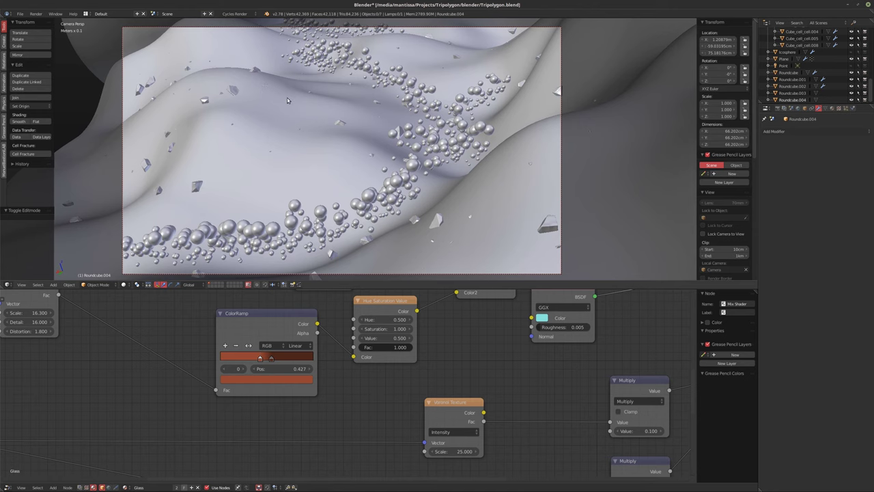
pyautogui.hotkey('shift', 'z')
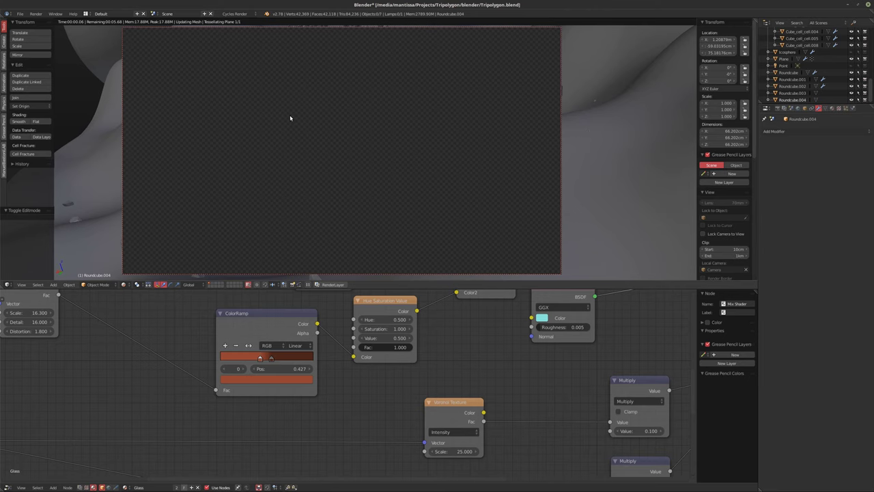
pyautogui.hotkey('shift', 'z')
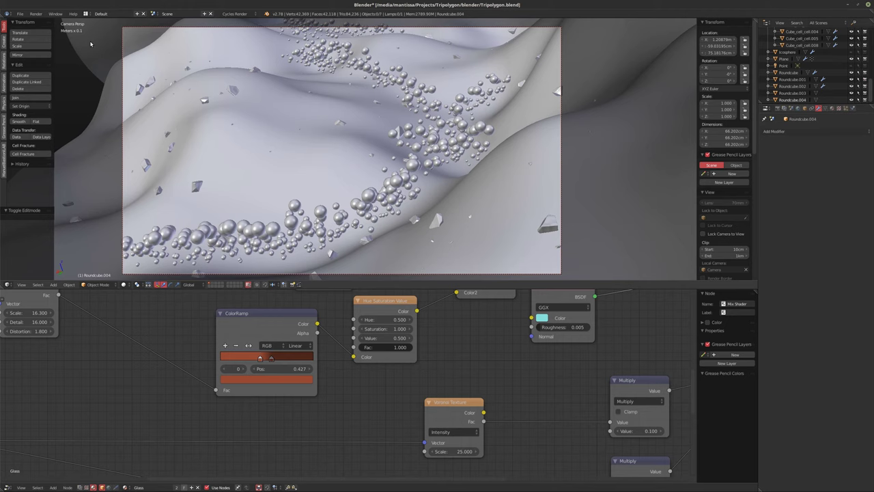
pyautogui.hotkey('shift', 'z')
pyautogui.hotkey('shift', 'z')
pyautogui.hotkey('shift', 'z')
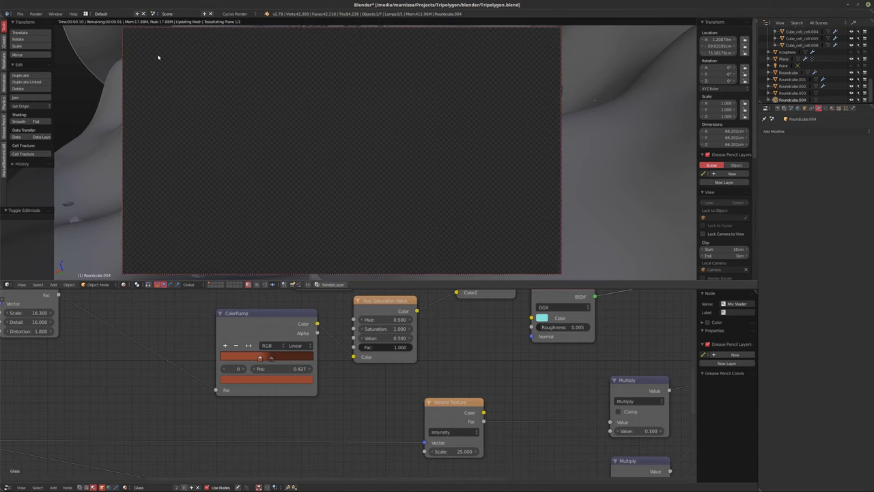
pyautogui.hotkey('shift', 'z')
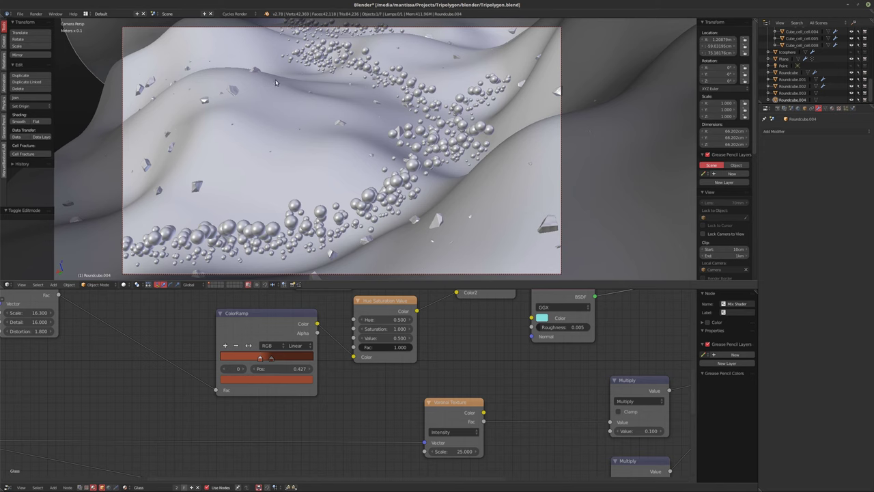
pyautogui.press('g')
pyautogui.press('z')
pyautogui.press('z')
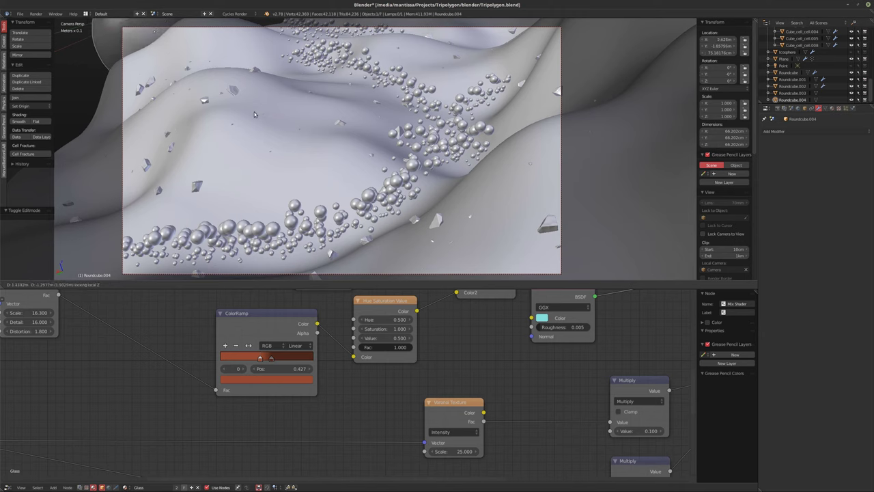
# - Confirm Roundcube.004's new position and add a Displace modifier with a new texture
pyautogui.click(327, 94)
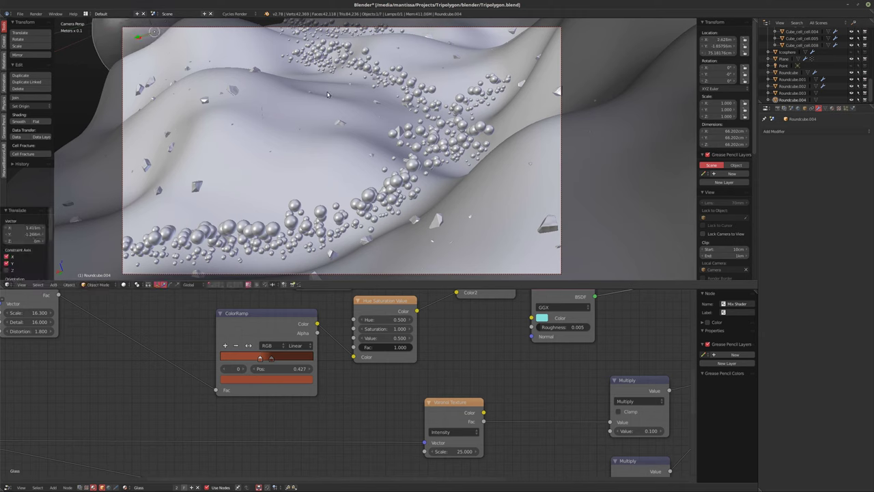
pyautogui.click(811, 133)
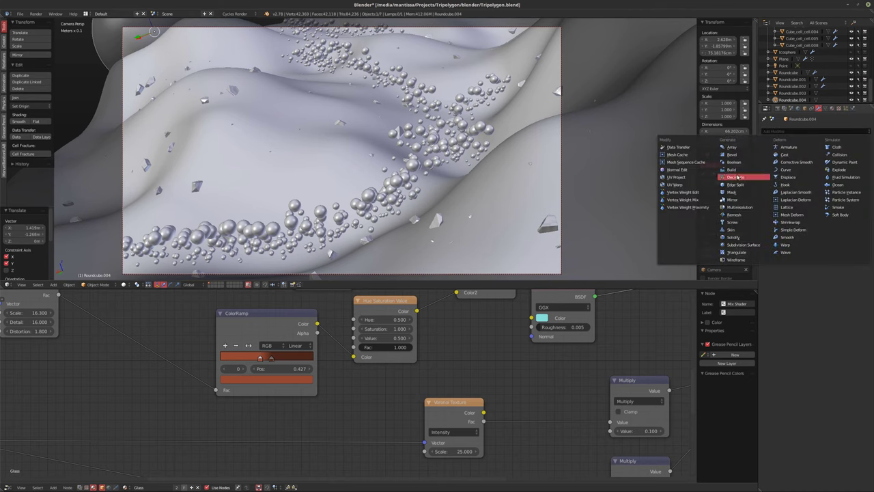
pyautogui.click(789, 179)
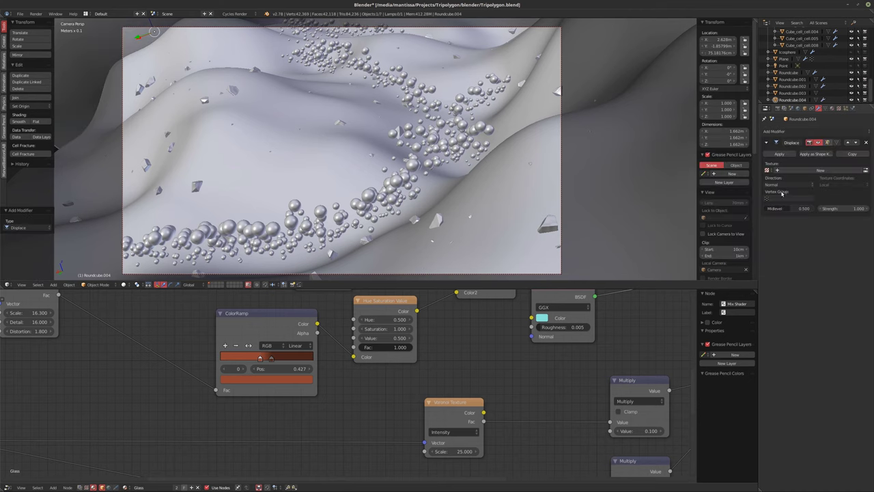
pyautogui.click(823, 169)
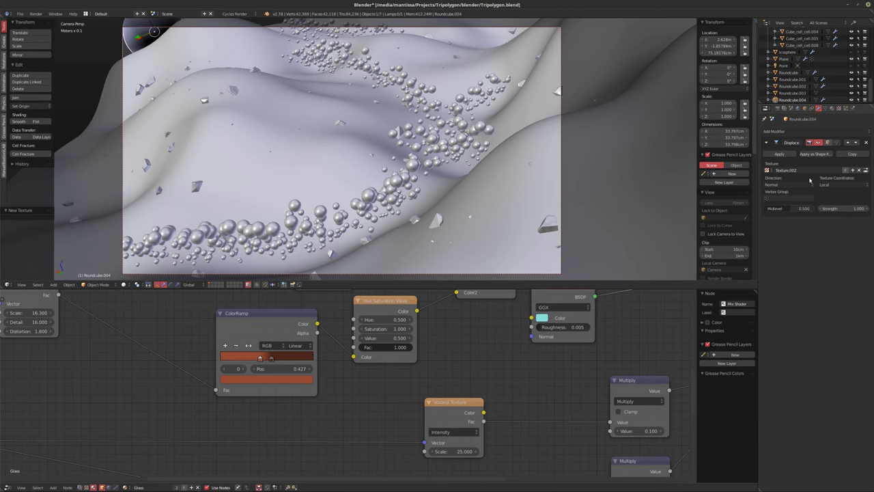
# - Make the displacement texture Texture.002 a Clouds type, then return to the modifier settings
pyautogui.click(840, 107)
pyautogui.click(802, 117)
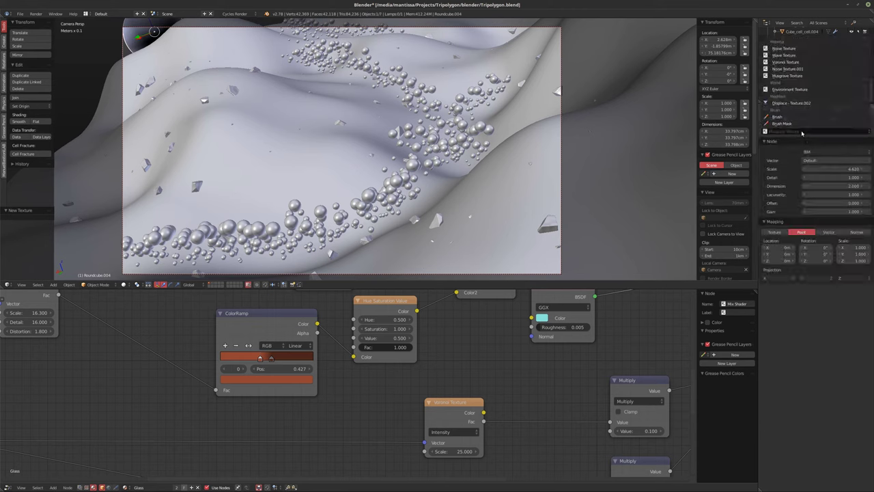
pyautogui.click(796, 102)
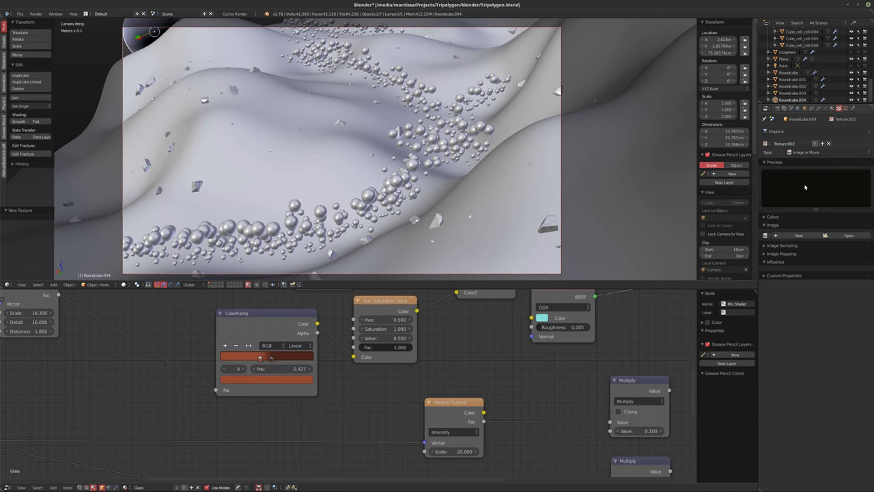
pyautogui.keyDown('ctrl'); pyautogui.scroll(1, 812, 153); pyautogui.keyUp('ctrl')
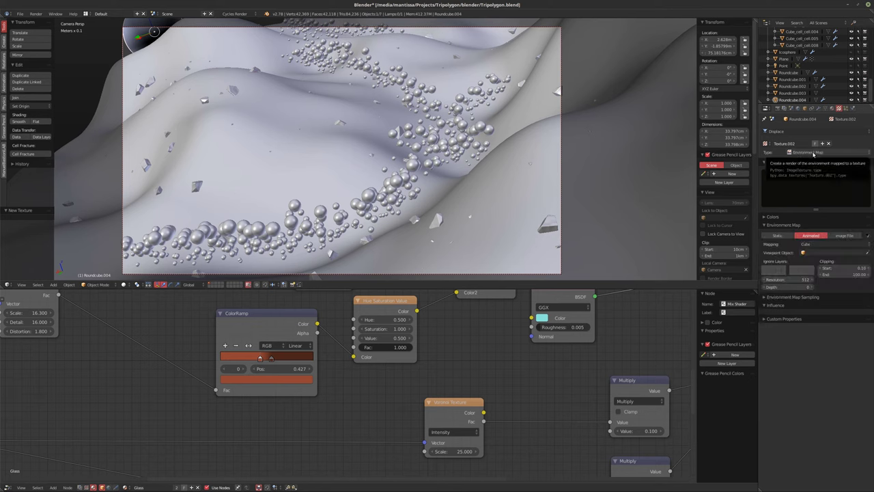
pyautogui.keyDown('ctrl'); pyautogui.scroll(1, 813, 153); pyautogui.keyUp('ctrl')
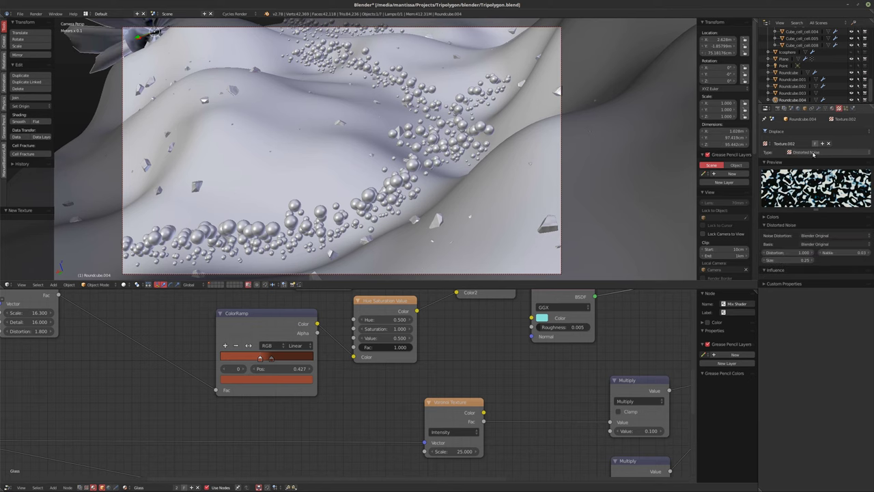
pyautogui.keyDown('ctrl'); pyautogui.scroll(1, 812, 154); pyautogui.keyUp('ctrl')
pyautogui.keyDown('ctrl'); pyautogui.scroll(-1, 812, 155); pyautogui.keyUp('ctrl')
pyautogui.keyDown('ctrl'); pyautogui.scroll(1, 813, 154); pyautogui.keyUp('ctrl')
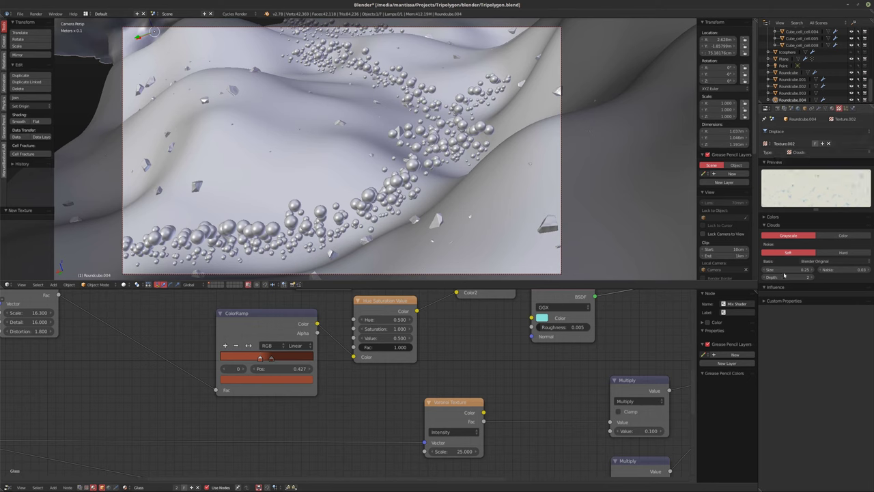
pyautogui.press('KP_0')
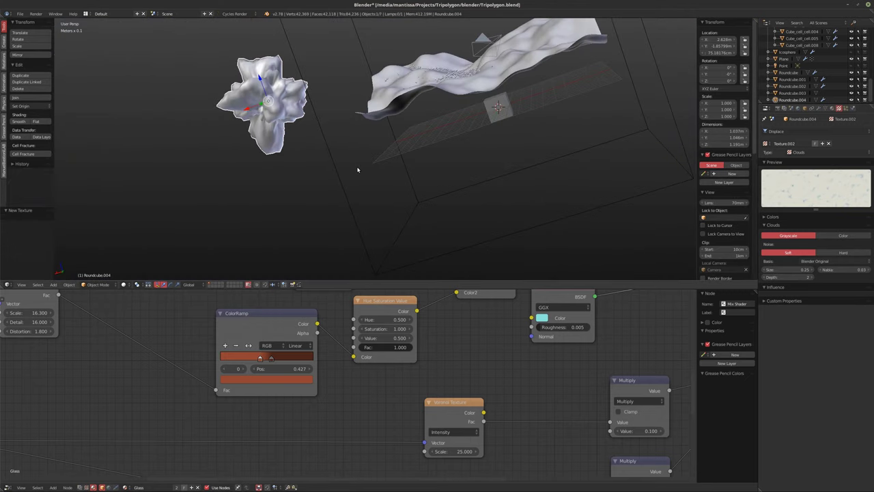
pyautogui.press('KP_0')
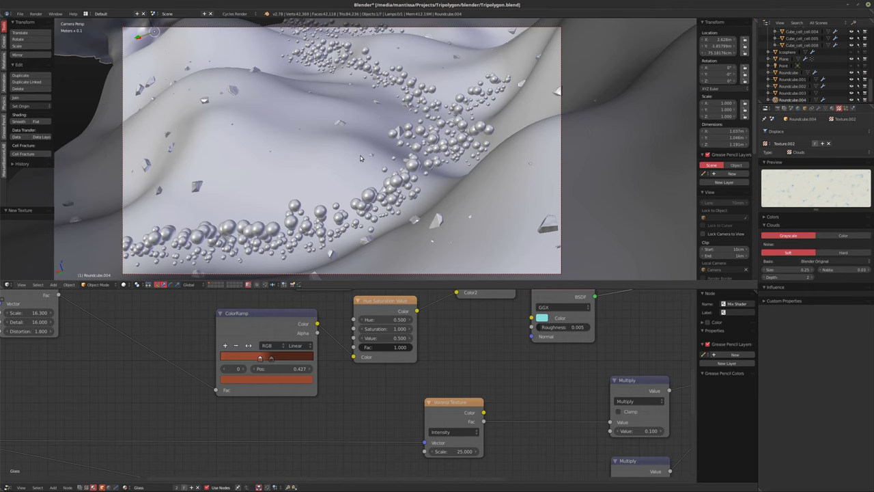
pyautogui.click(819, 108)
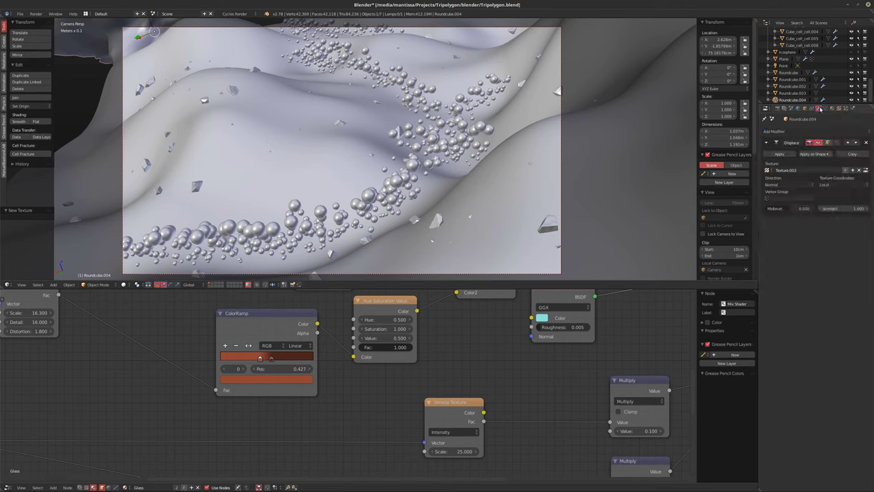
# - Enter 0.25 as Displace strength and append a level-2 Subdivision Surface modifier
pyautogui.click(844, 207)
pyautogui.write('0.25')
pyautogui.press('Return')
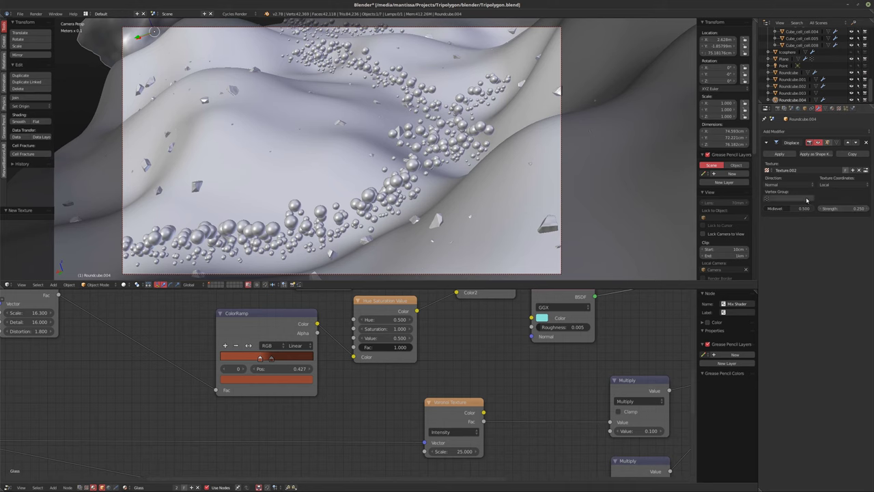
pyautogui.click(792, 131)
pyautogui.click(747, 244)
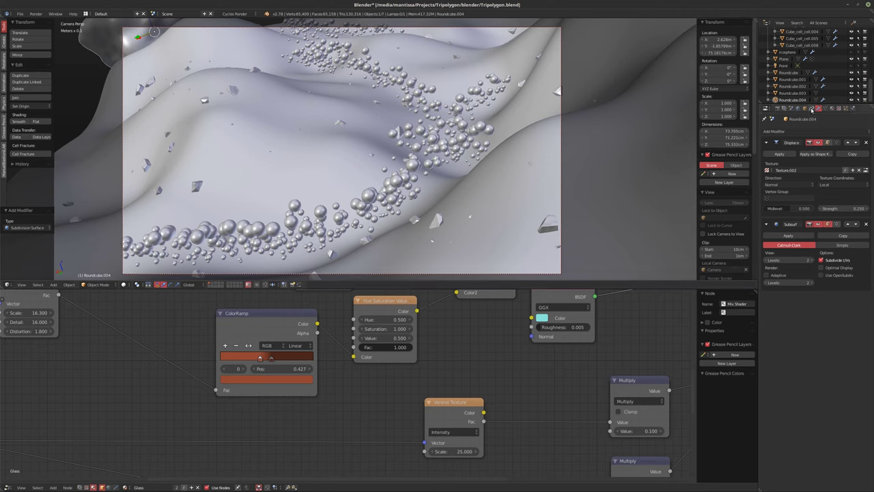
pyautogui.click(805, 109)
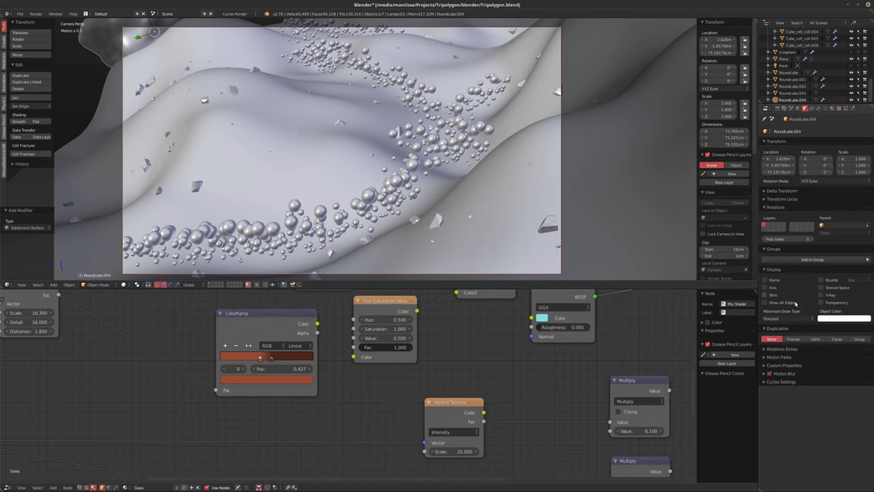
# - Keep the Glass material's displacement method at True and save over Tripolygon.blend
pyautogui.click(833, 108)
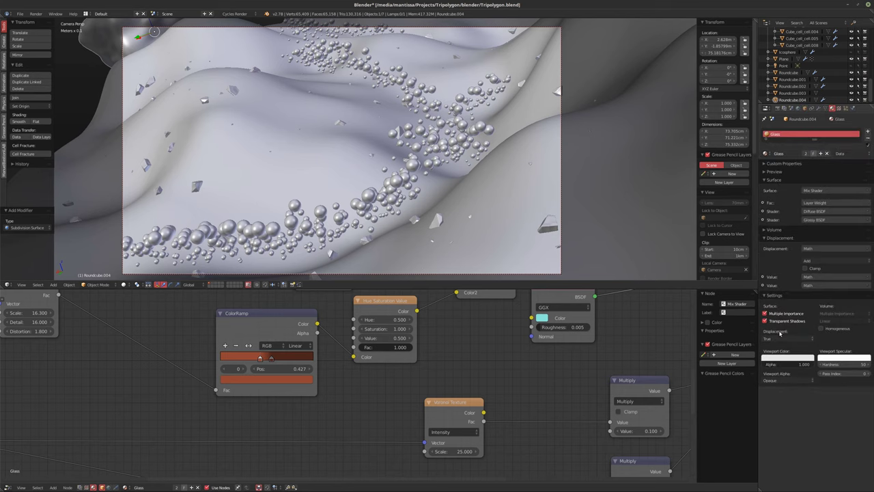
pyautogui.click(785, 338)
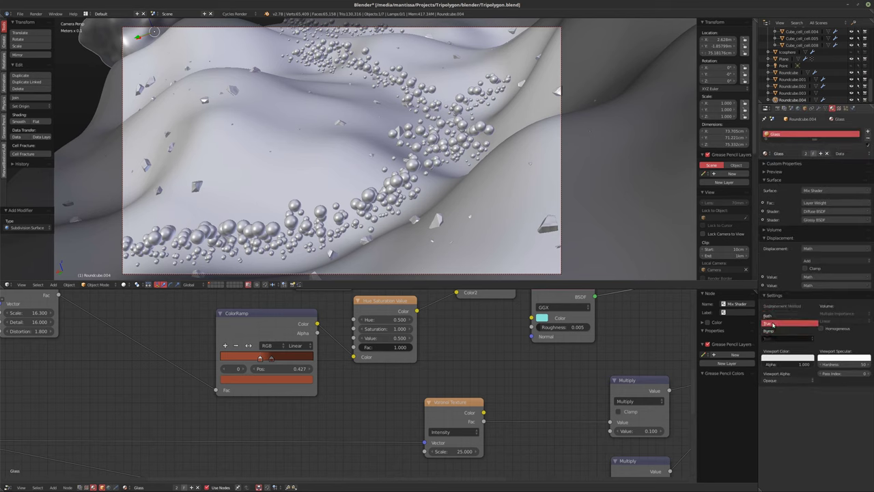
pyautogui.click(771, 323)
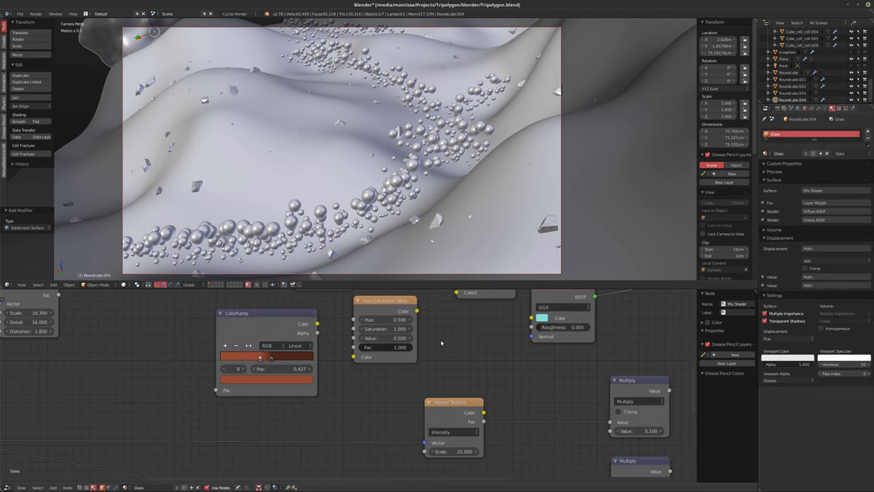
pyautogui.hotkey('ctrl', 's')
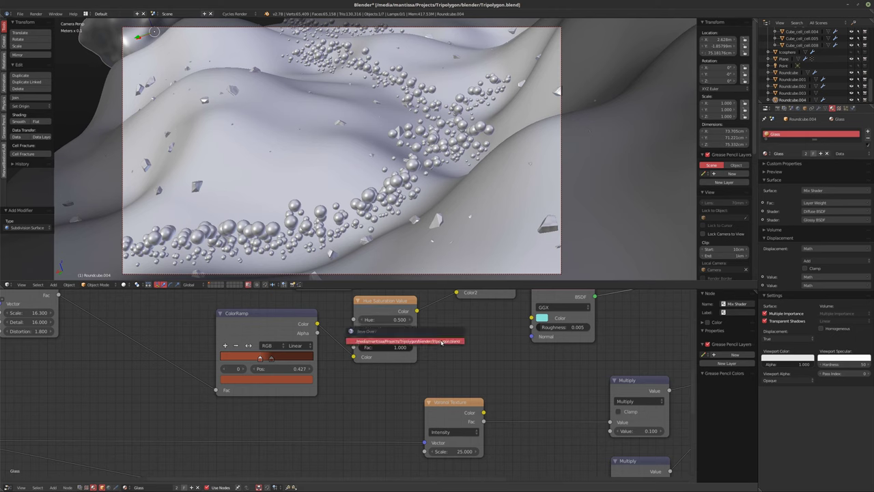
pyautogui.click(441, 341)
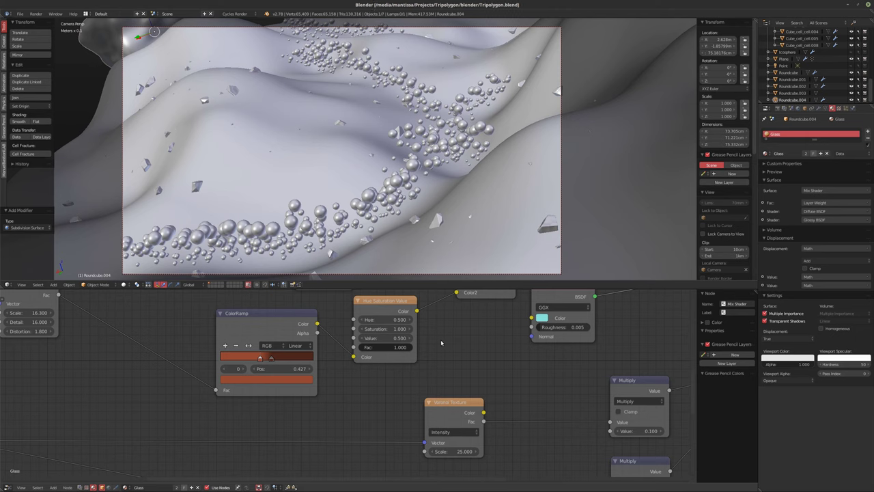
# - Render frame 1 in Cycles with F12 and wait about six minutes for the finished image
pyautogui.press('F12')
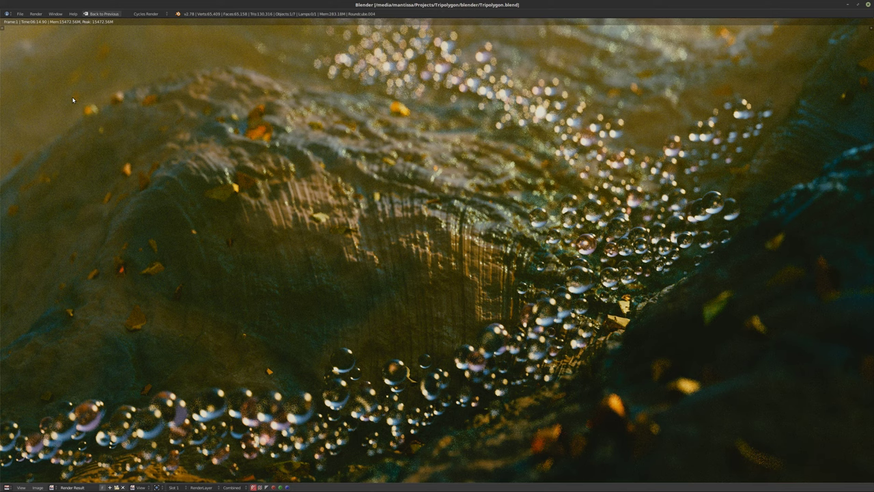
# - Close the render, reopen the last result with F11, then exit back to the main layout
pyautogui.click(101, 14)
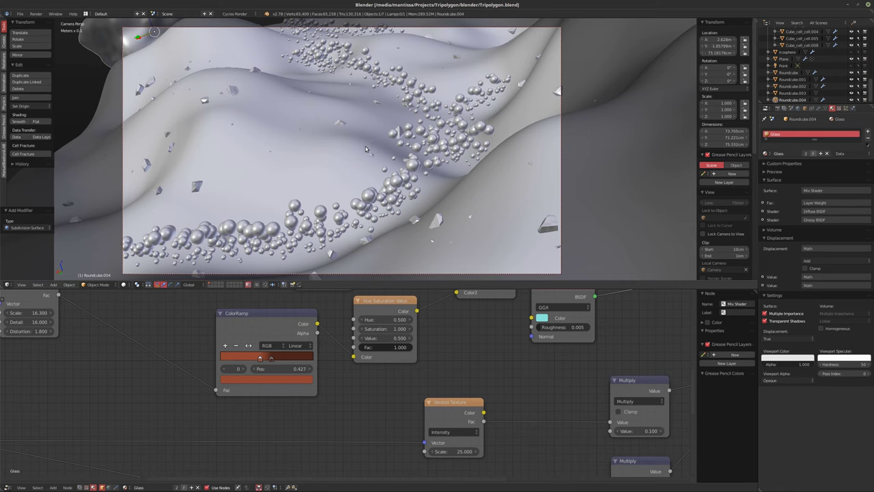
pyautogui.press('F11')
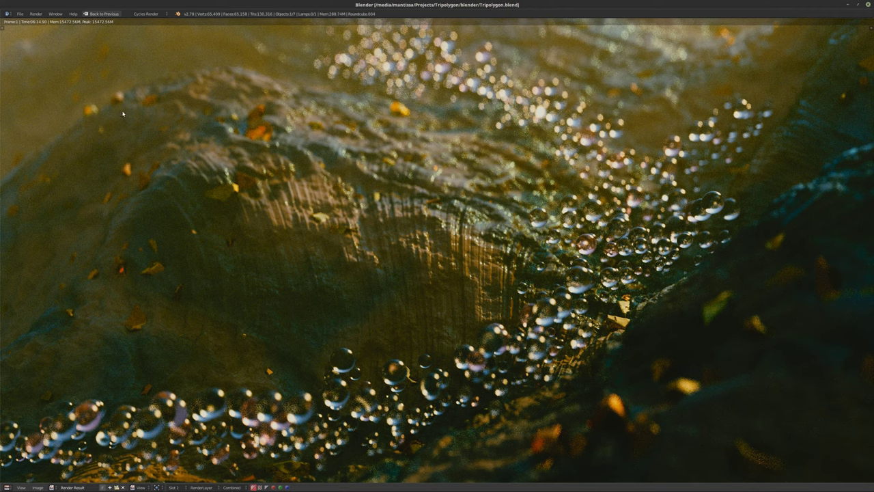
pyautogui.press('Escape')
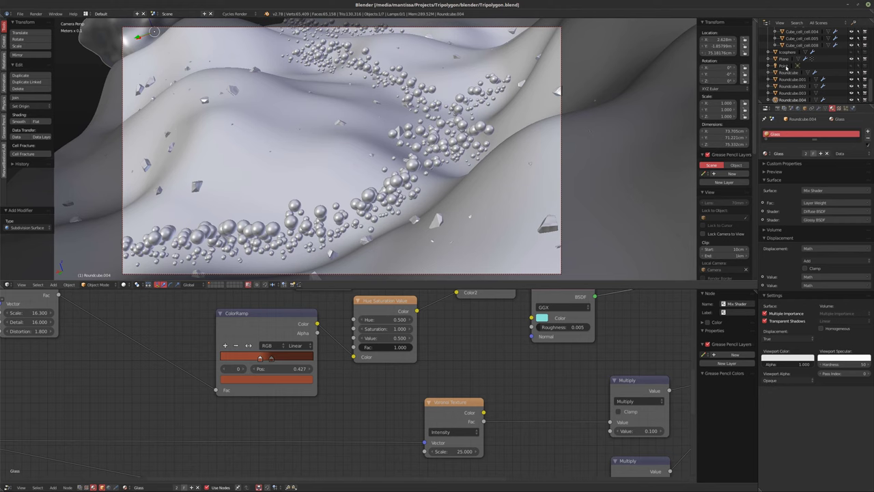
# - Switch the viewport to Rendered preview and slide the camera sideways, keeping it off its Z axis
pyautogui.hotkey('shift', 'z')
pyautogui.scroll(5, 817, 66)
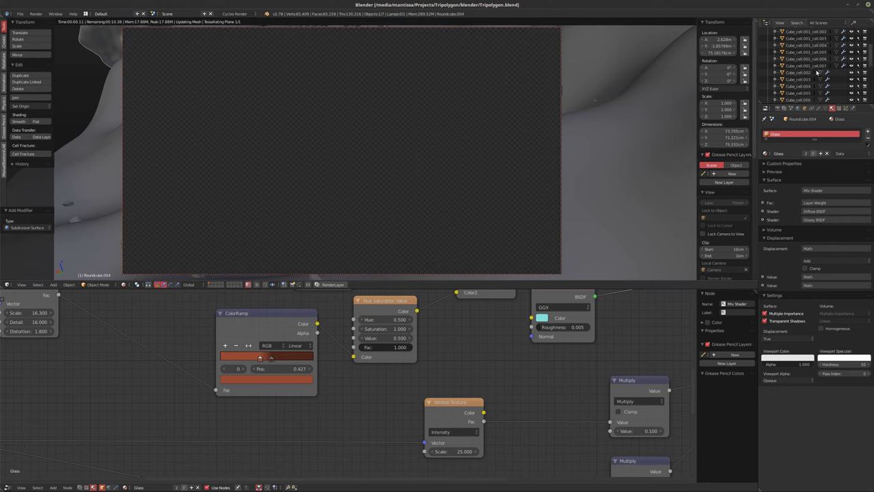
pyautogui.click(787, 51)
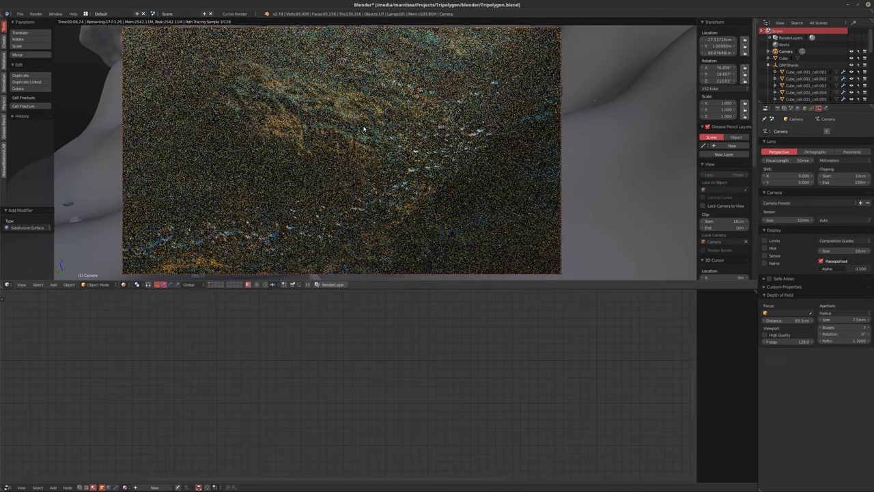
pyautogui.press('g')
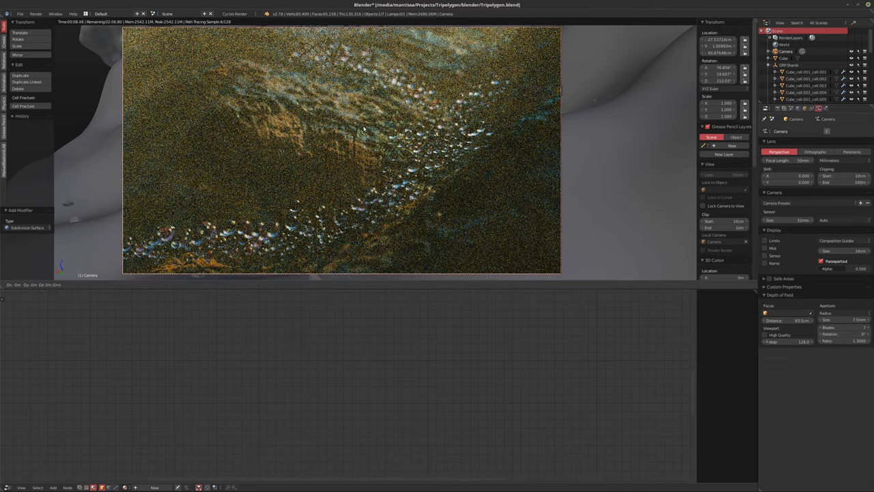
pyautogui.press('z')
pyautogui.press('z')
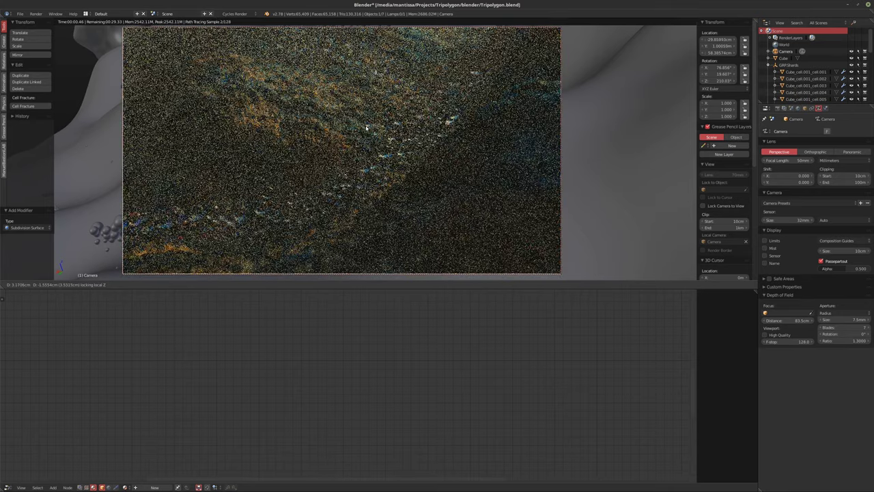
pyautogui.click(366, 127)
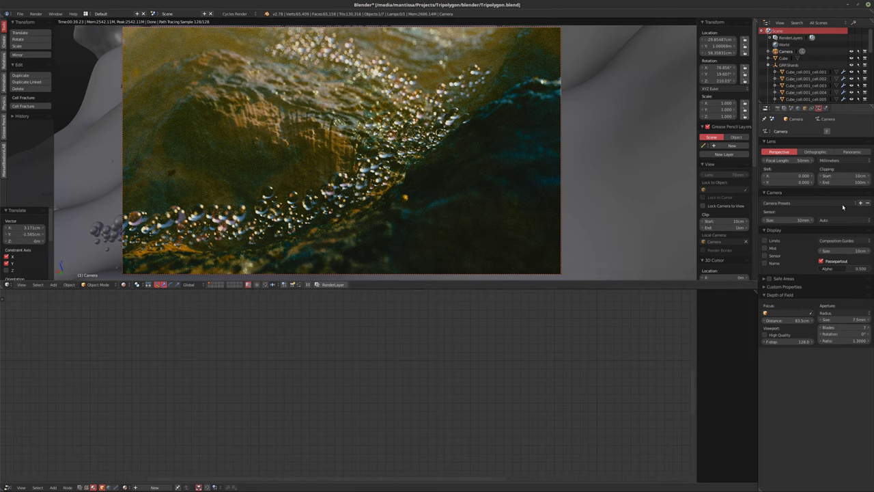
# - Try depth-of-field aperture sizes of 5mm and 1mm, then settle on 5mm
pyautogui.click(841, 319)
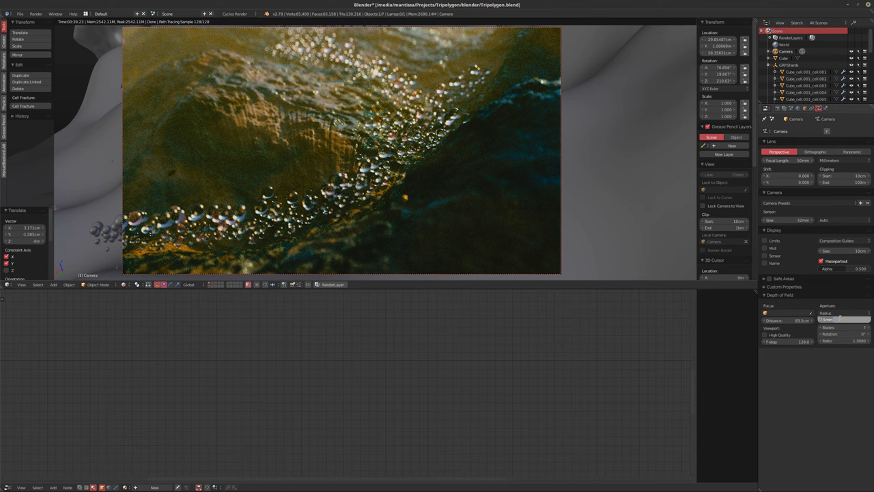
pyautogui.write('5')
pyautogui.press('Return')
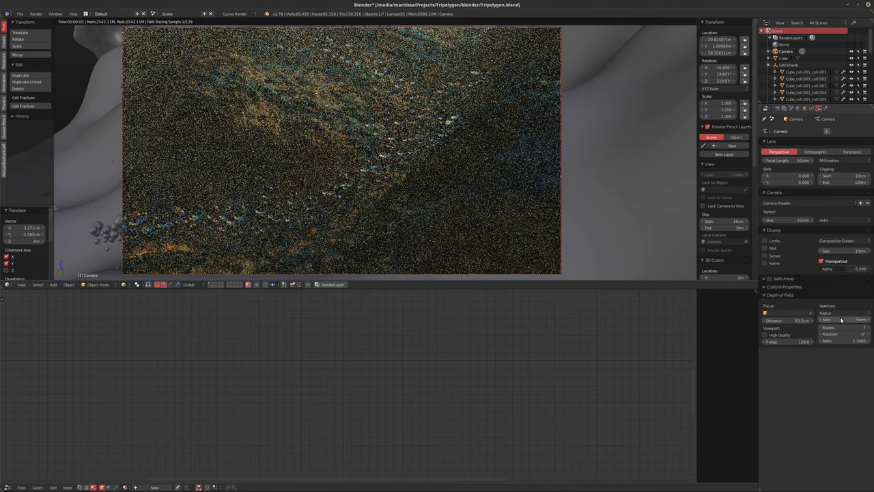
pyautogui.click(841, 319)
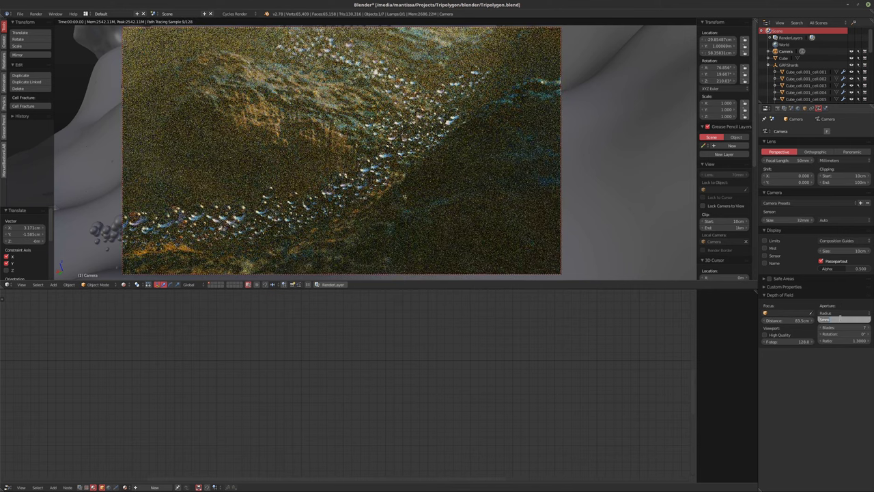
pyautogui.write('1')
pyautogui.press('Return')
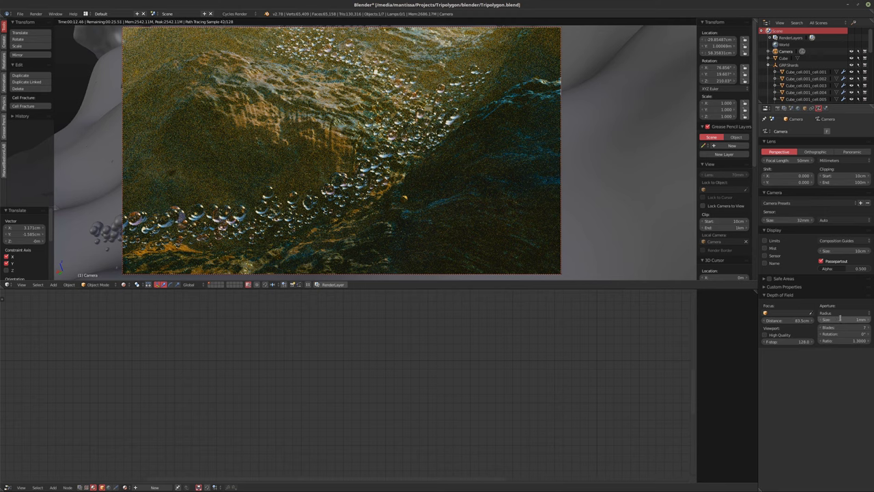
pyautogui.click(841, 320)
pyautogui.write('5')
pyautogui.press('Return')
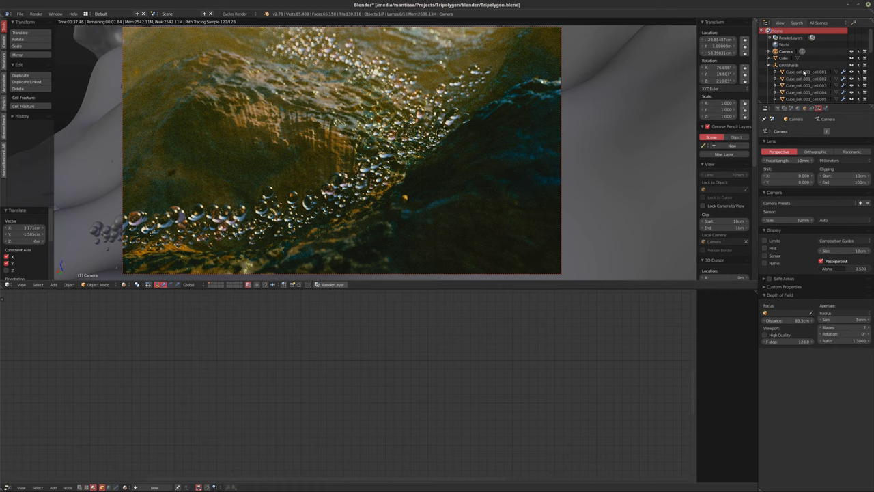
# - Return the viewport to solid shading and save over Tripolygon.blend
pyautogui.scroll(-3, 795, 74)
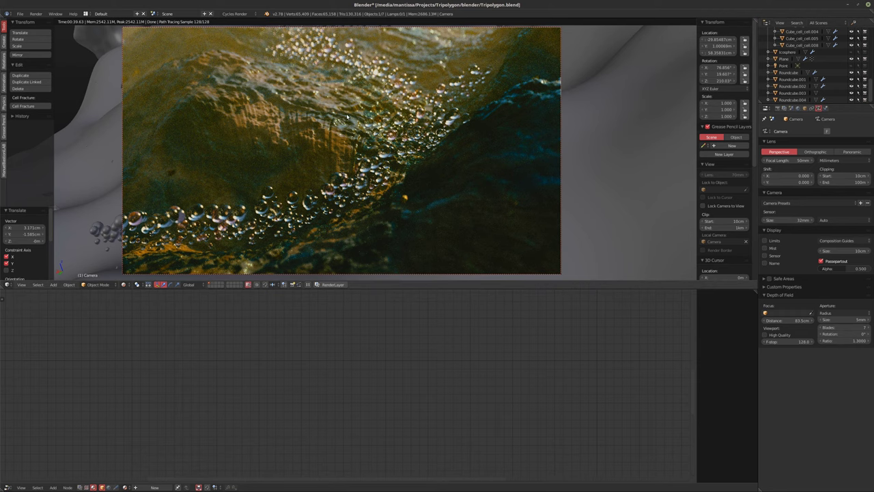
pyautogui.hotkey('shift', 'z')
pyautogui.hotkey('ctrl', 's')
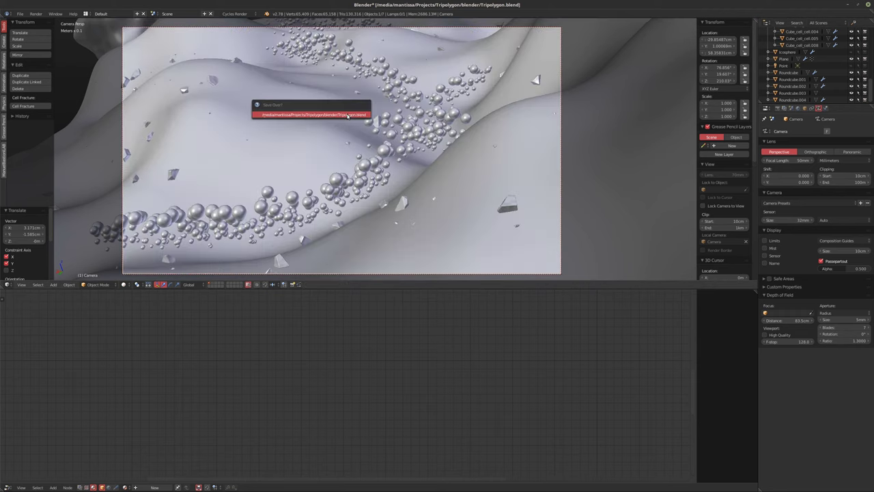
pyautogui.click(347, 116)
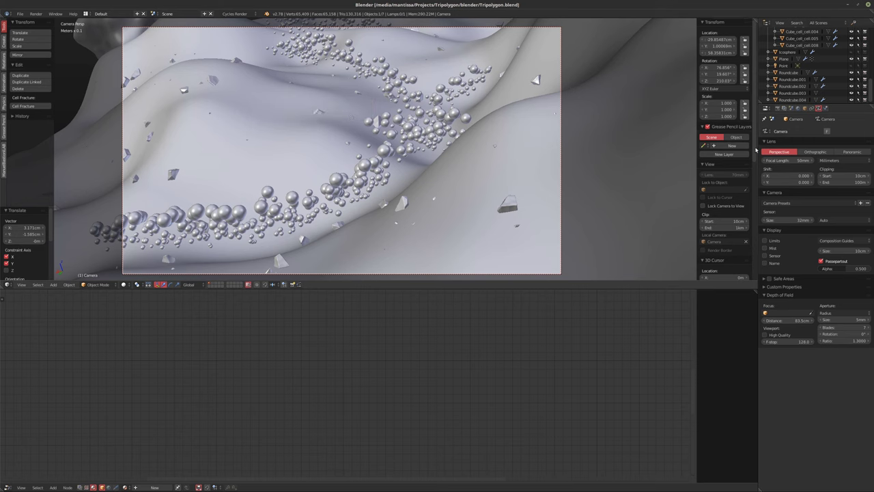
# - Change the render quality value in Render properties to 26 and launch the final F12 render
pyautogui.click(779, 107)
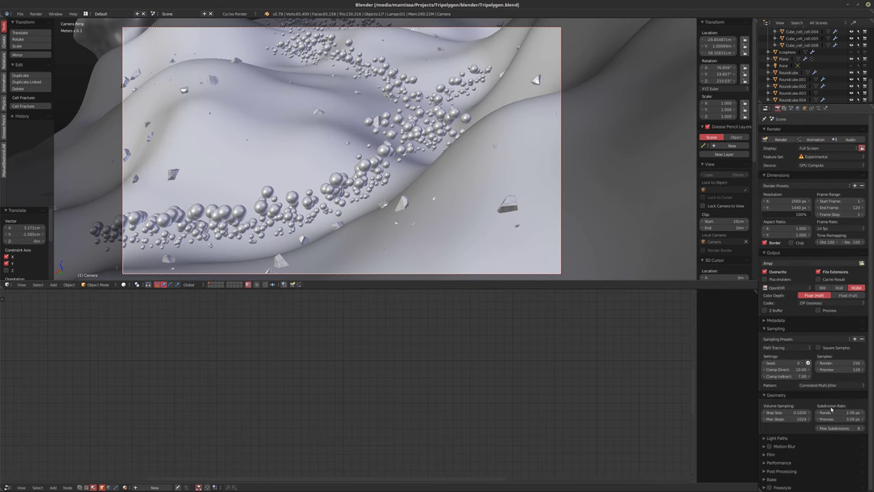
pyautogui.click(834, 363)
pyautogui.write('26')
pyautogui.press('Return')
pyautogui.press('F12')
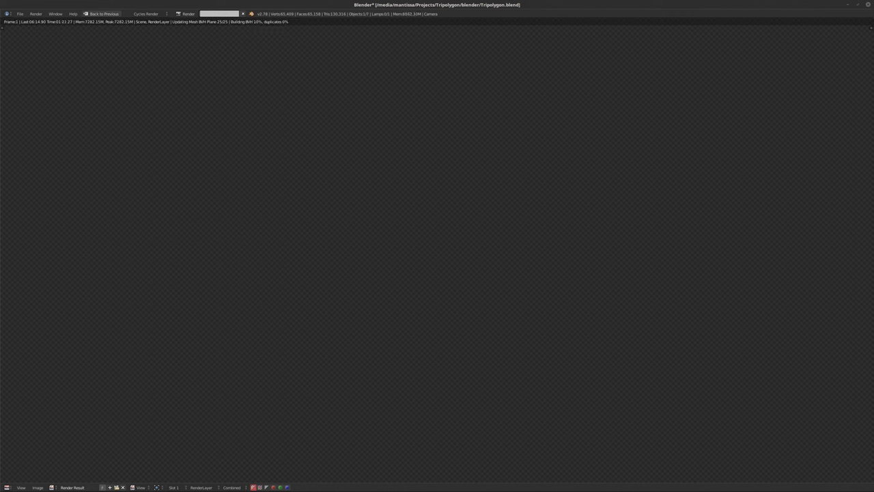
# - Adjust the system volume while Cycles prepares the scene and renders its first tile
pyautogui.press('XF86AudioRaiseVolume')
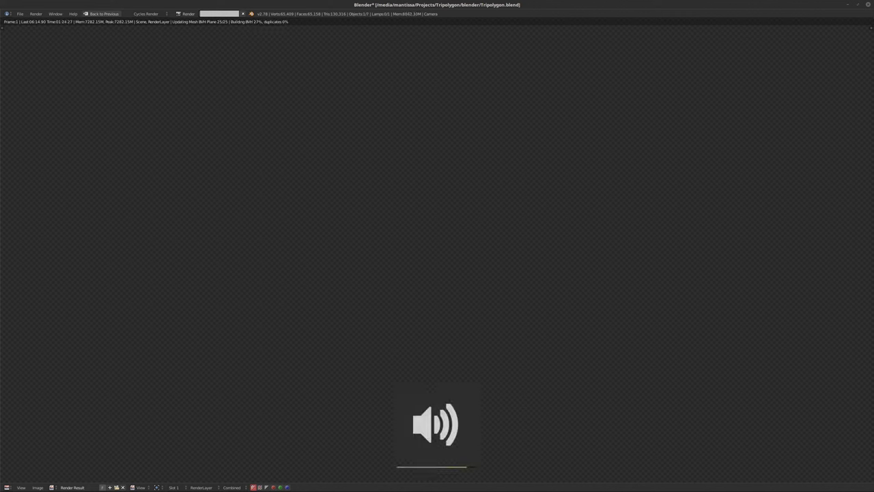
pyautogui.press('XF86AudioLowerVolume')
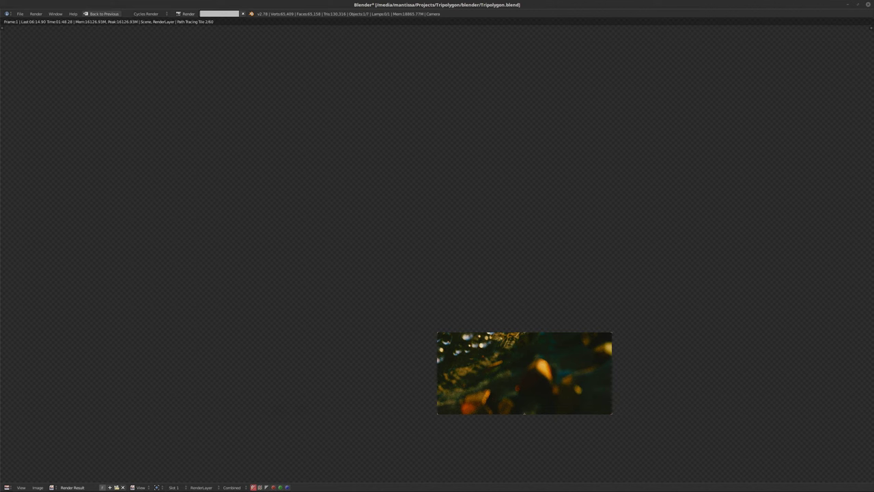
# - Raise the system volume, then cancel the render once a few tiles have filled in
pyautogui.press('XF86AudioRaiseVolume')
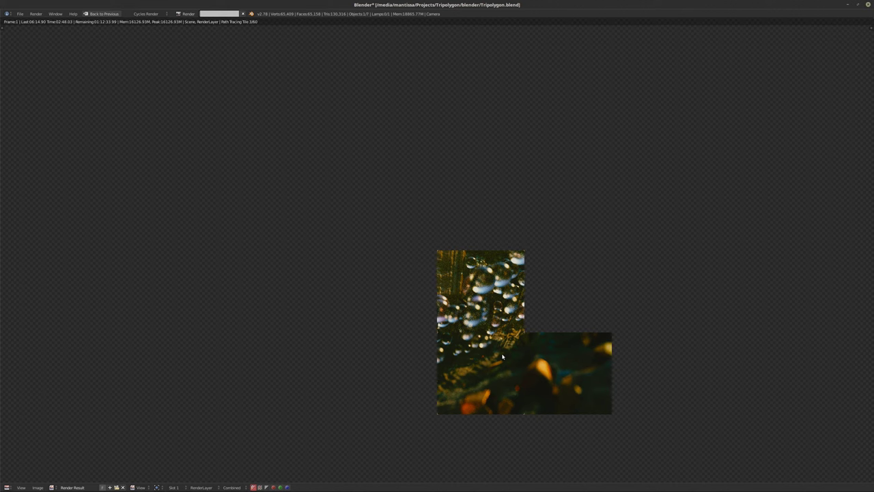
pyautogui.press('Escape')
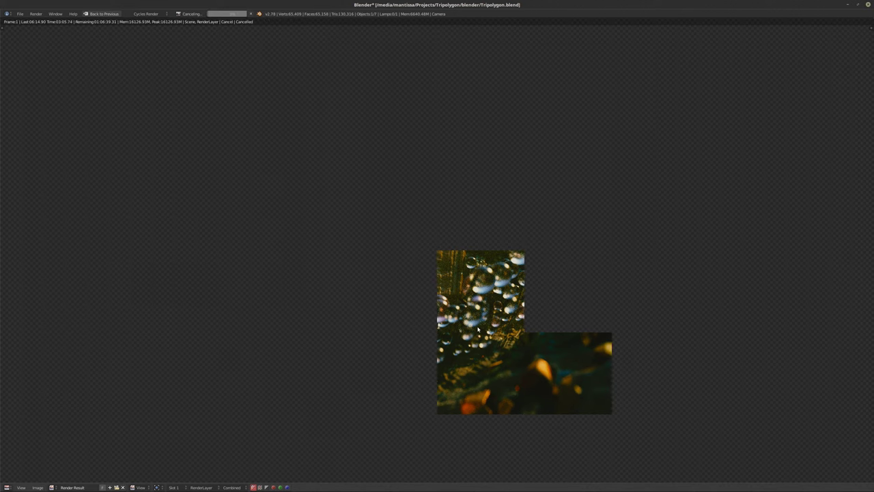
# - Leave the render result and set 4096 render samples and a 1.75 px render subdivision rate
pyautogui.press('Escape')
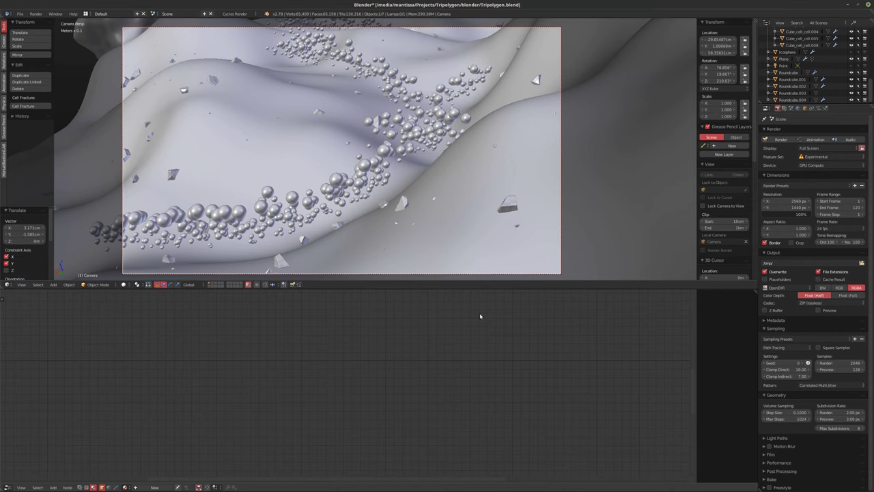
pyautogui.click(834, 363)
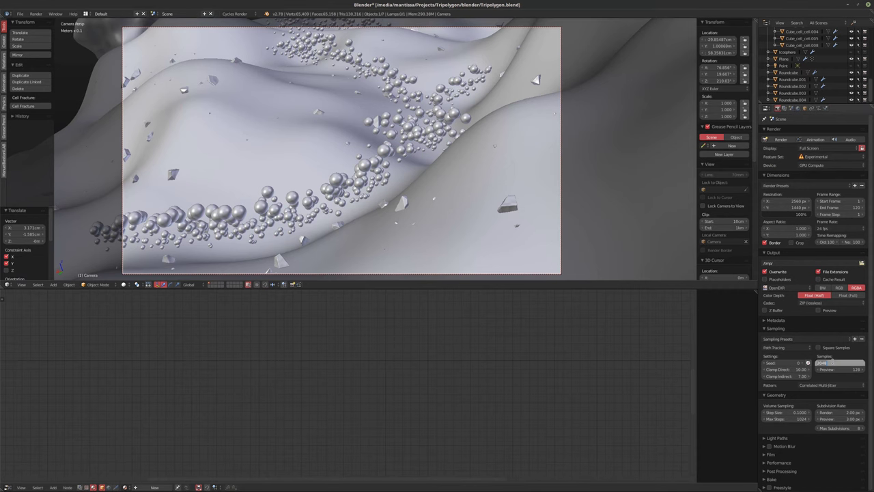
pyautogui.write('4096')
pyautogui.press('Return')
pyautogui.doubleClick(838, 411)
pyautogui.write('1')
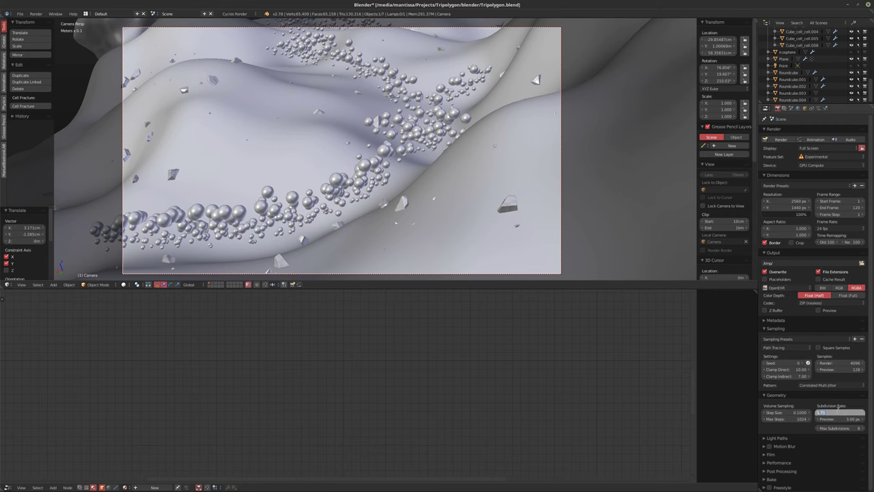
pyautogui.press('Return')
# - Save over Tripolygon.blend and start a new F12 render
pyautogui.hotkey('ctrl', 's')
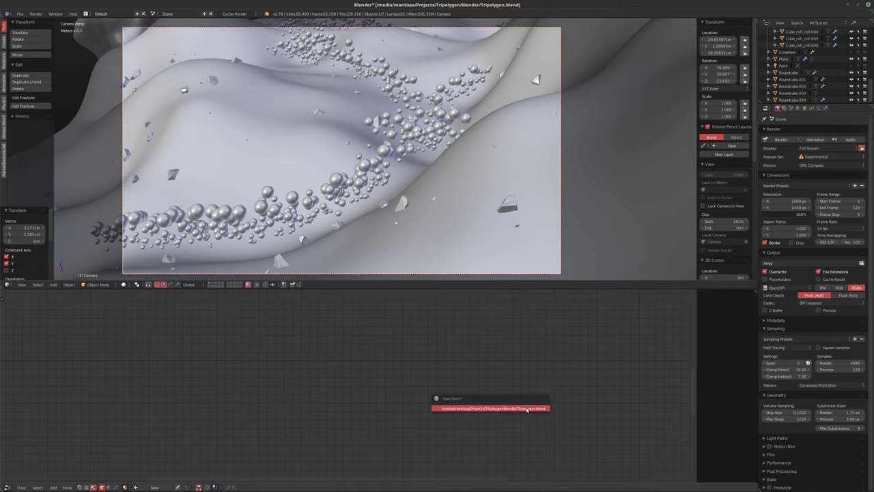
pyautogui.click(527, 408)
pyautogui.press('F12')
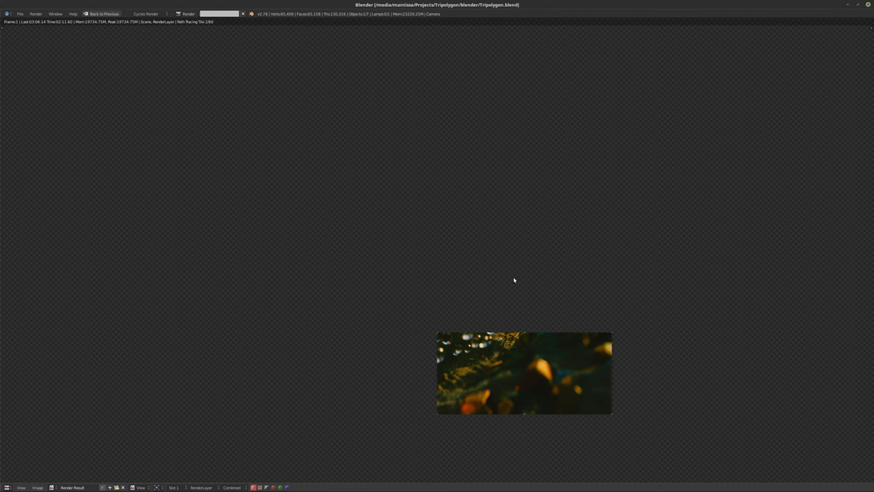
# - Cancel the second Cycles render at about 3:03, leaving a partly rendered frame
pyautogui.press('Escape')
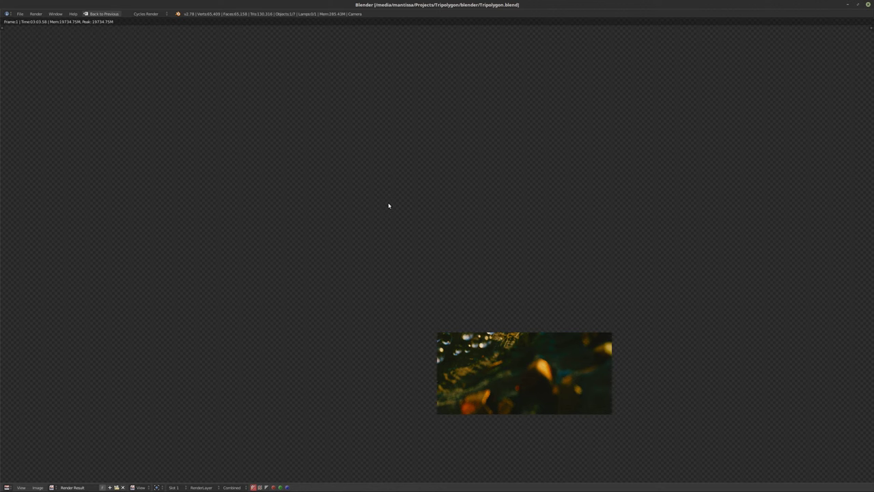
# - Return to the scene and set the Geometry render subdivision rate to 1.50 px
pyautogui.press('Escape')
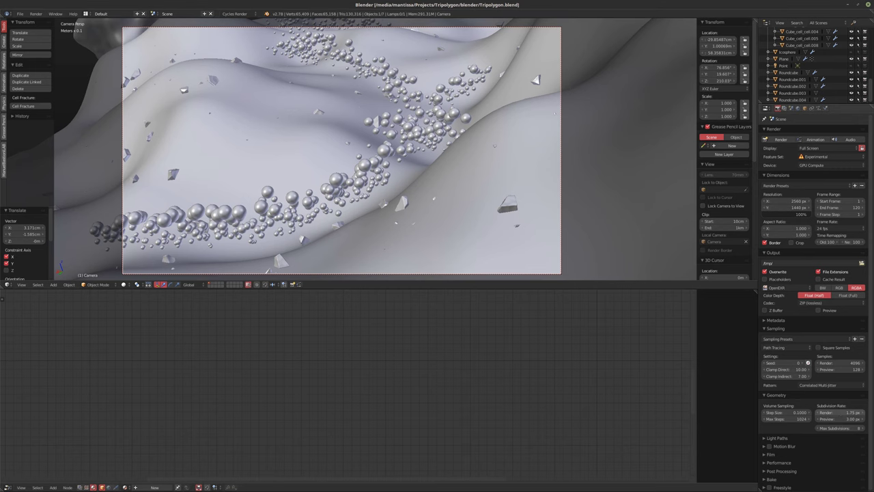
pyautogui.moveTo(840, 412); pyautogui.dragTo(820, 412)
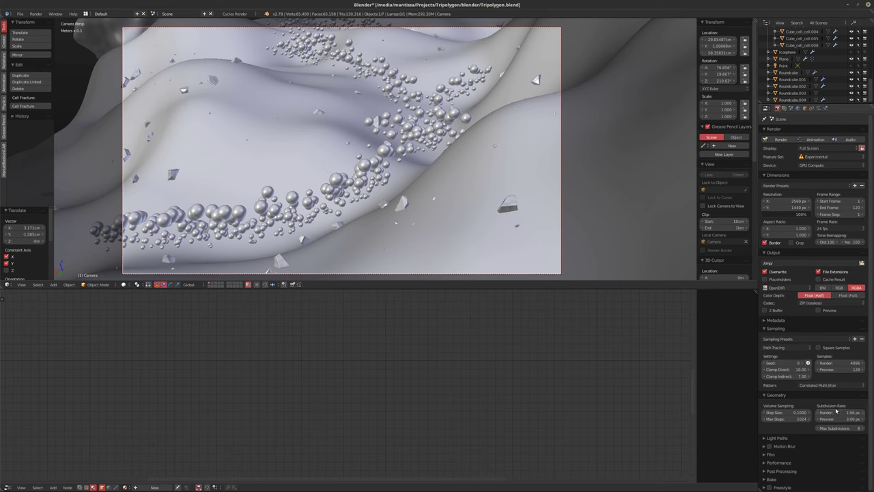
pyautogui.click(840, 413)
pyautogui.write('1.5')
pyautogui.press('Return')
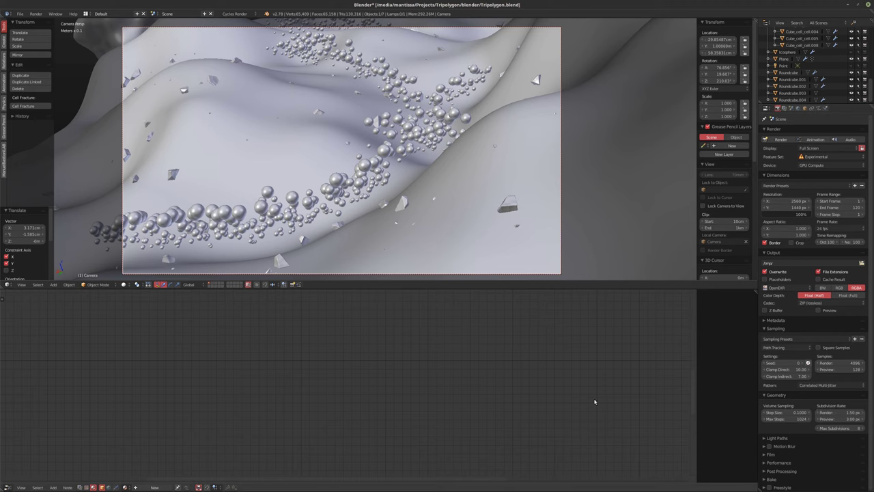
# - Save over the blend file and render the frame again with F12
pyautogui.hotkey('ctrl', 's')
pyautogui.click(531, 395)
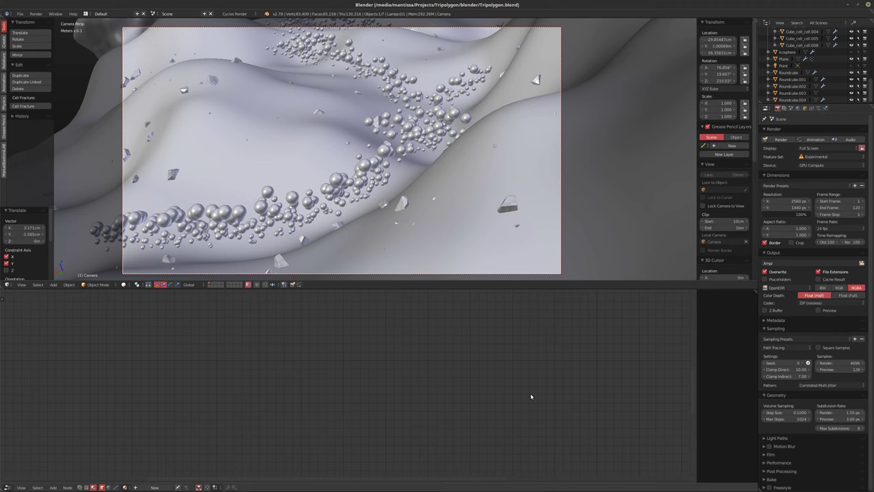
pyautogui.press('F12')
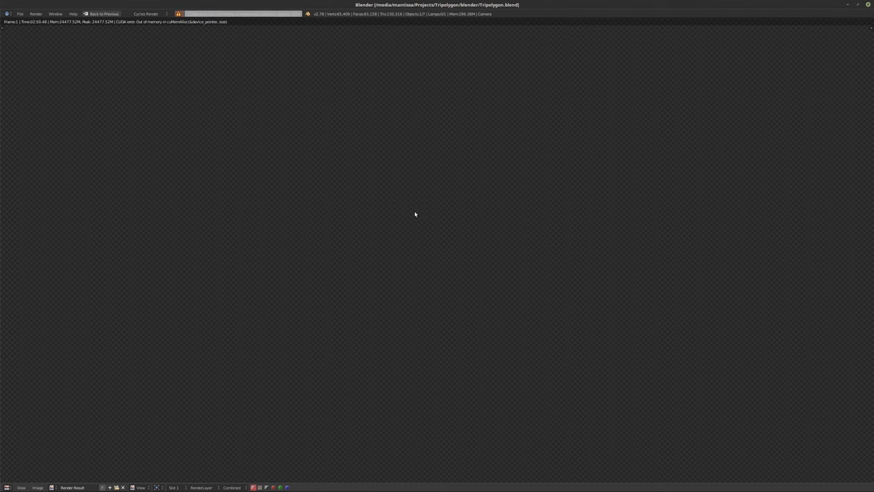
# - Leave the empty render result after the CUDA out-of-memory error and return to the scene layout
pyautogui.press('Escape')
# - Change the render subdivision rate to 1.86 px
pyautogui.click(837, 413)
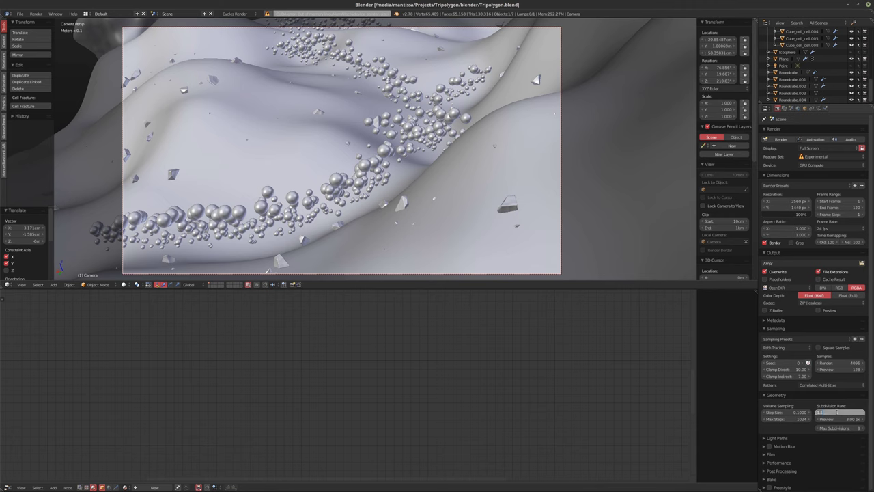
pyautogui.write('1.86')
pyautogui.press('Return')
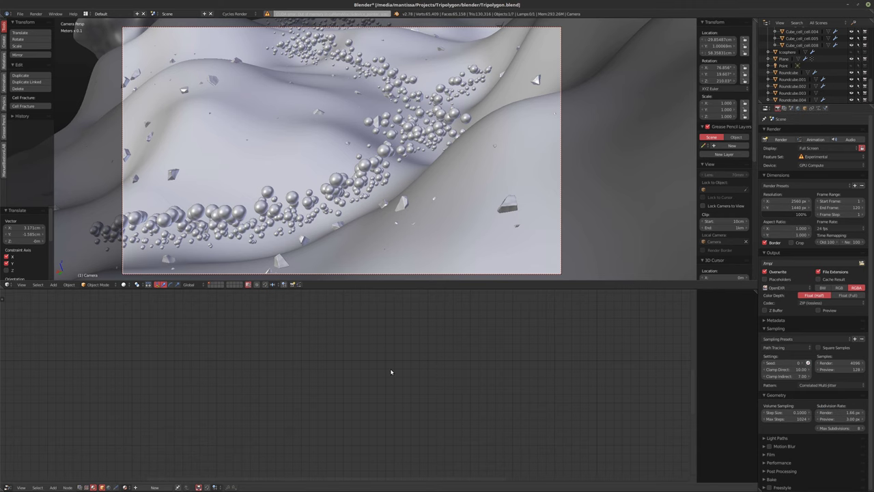
# - Save over the blend file and re-render the current frame
pyautogui.hotkey('ctrl', 's')
pyautogui.click(391, 370)
pyautogui.press('F12')
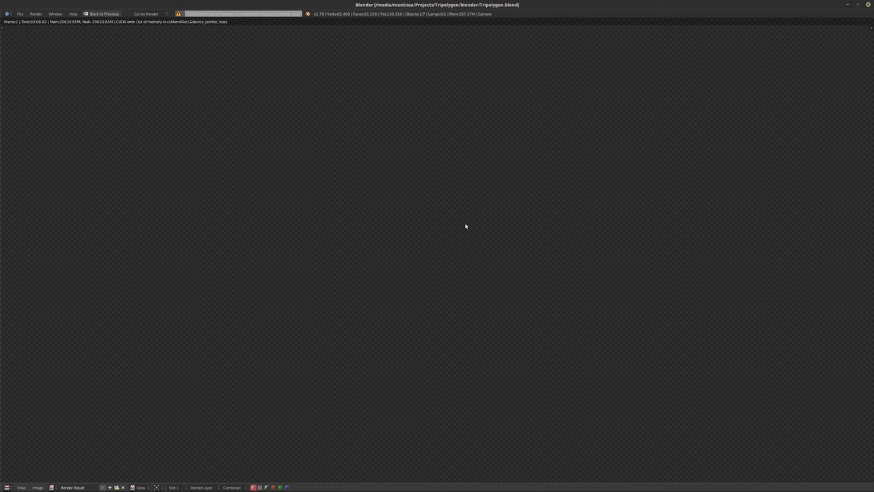
# - Close the failed render and set the render subdivision rate to 1.75 px
pyautogui.press('Escape')
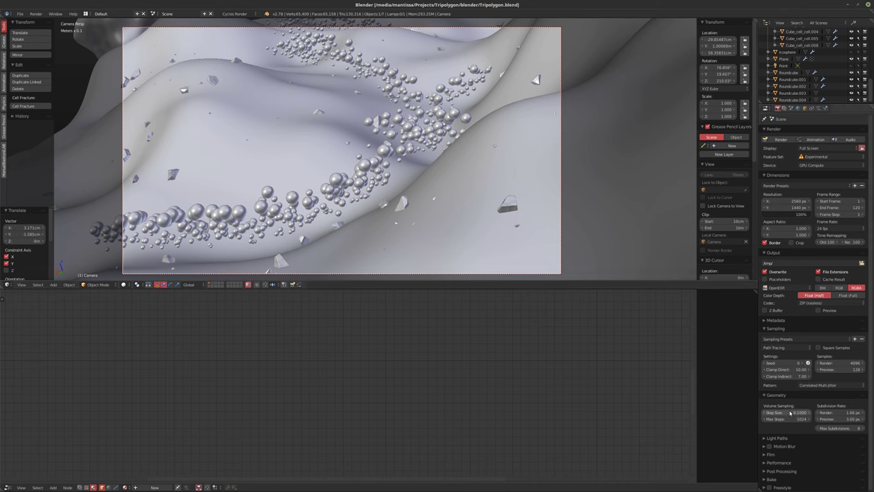
pyautogui.click(828, 413)
pyautogui.write('1.75')
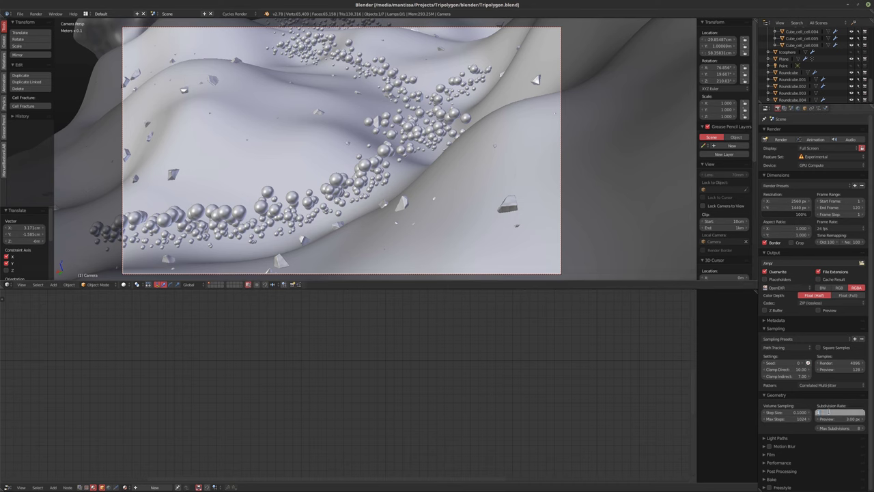
pyautogui.press('Return')
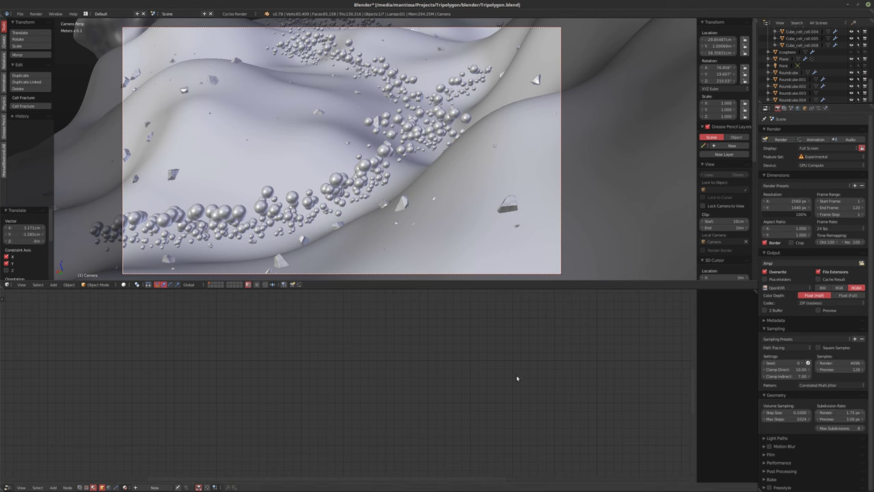
# - Save over the blend file and start a new Cycles render of the frame
pyautogui.hotkey('ctrl', 's')
pyautogui.click(516, 375)
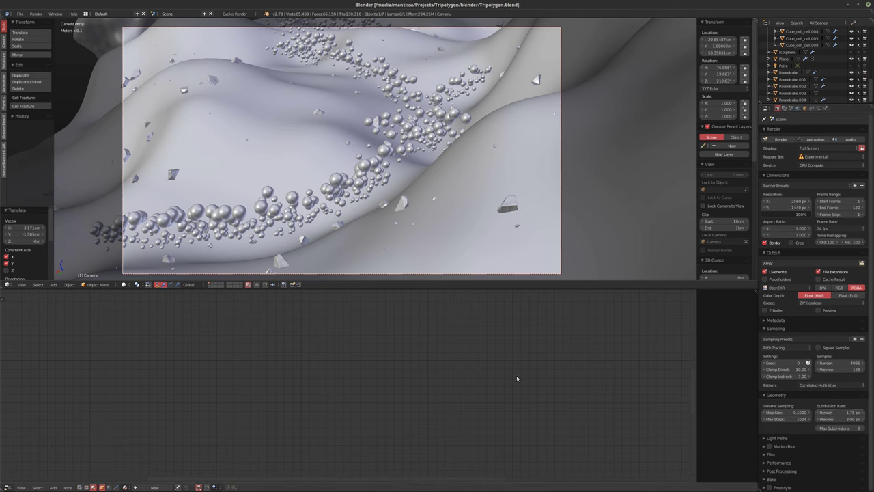
pyautogui.press('F12')
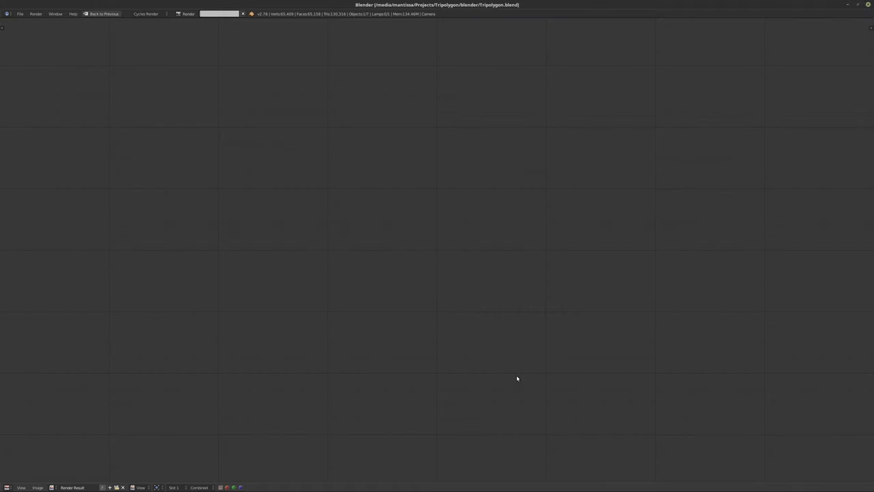